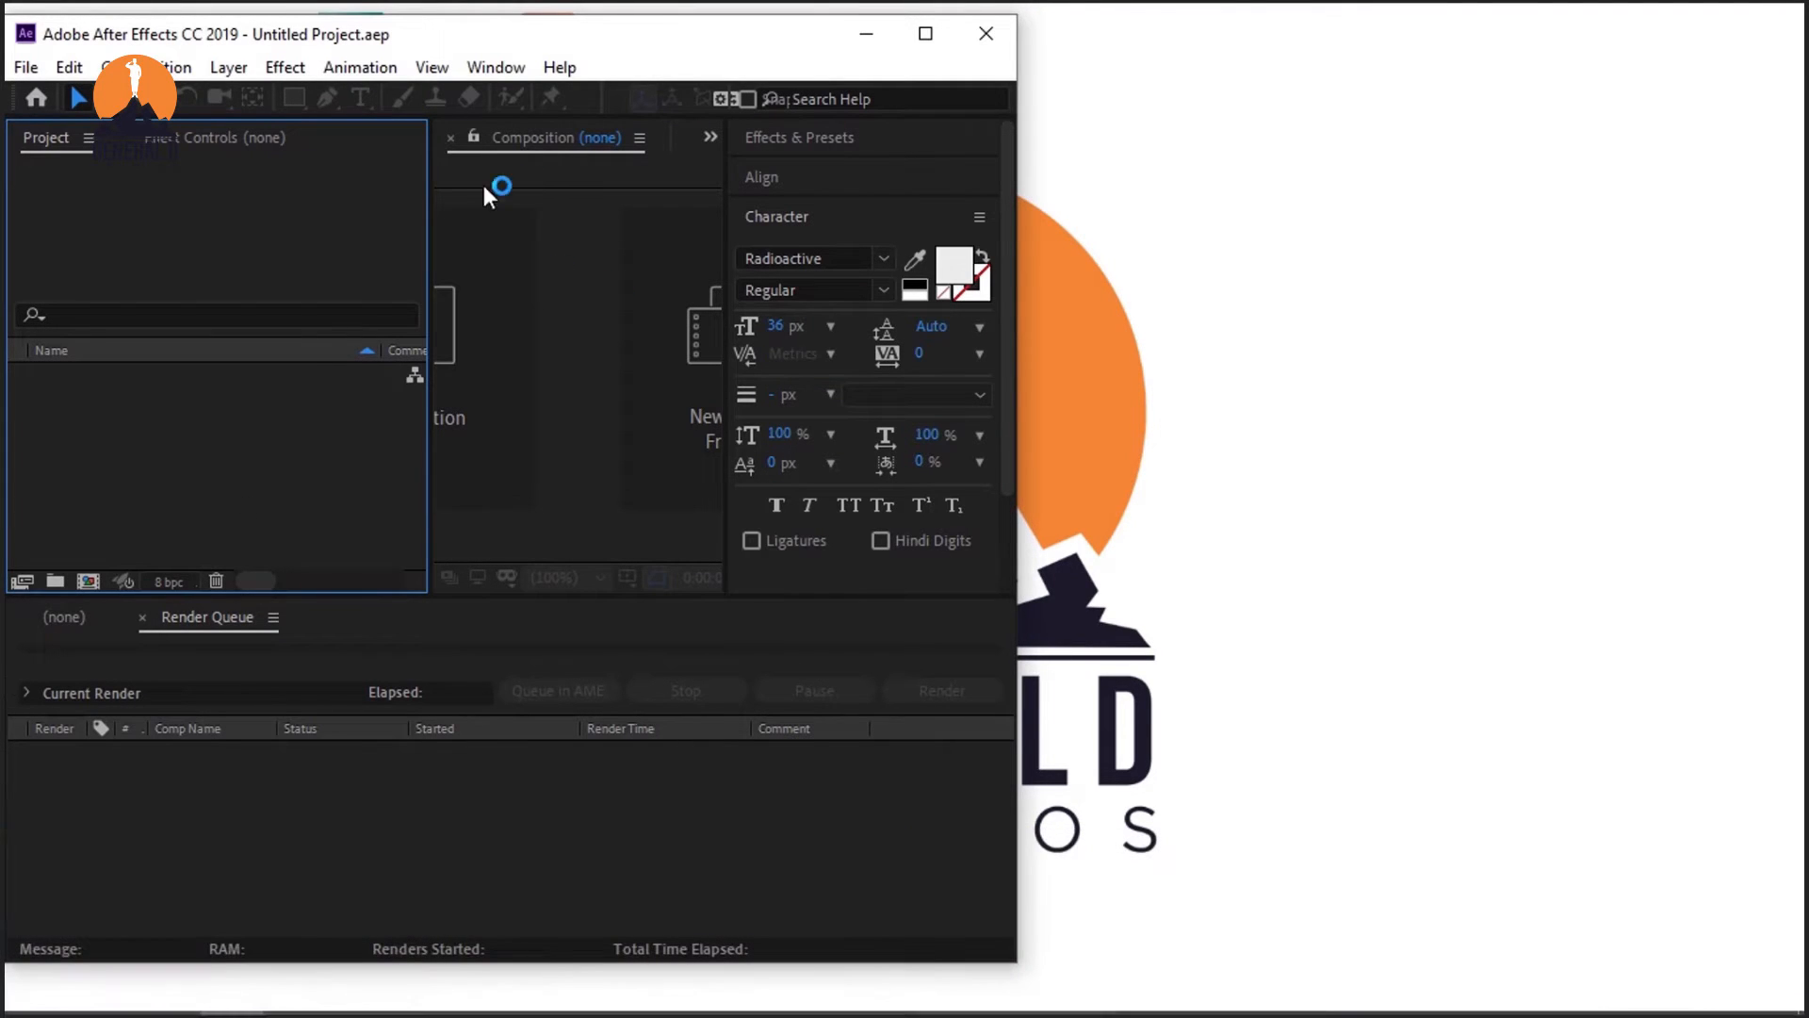
# Step: Maximize the application window and start a new project
pyautogui.click(926, 33)
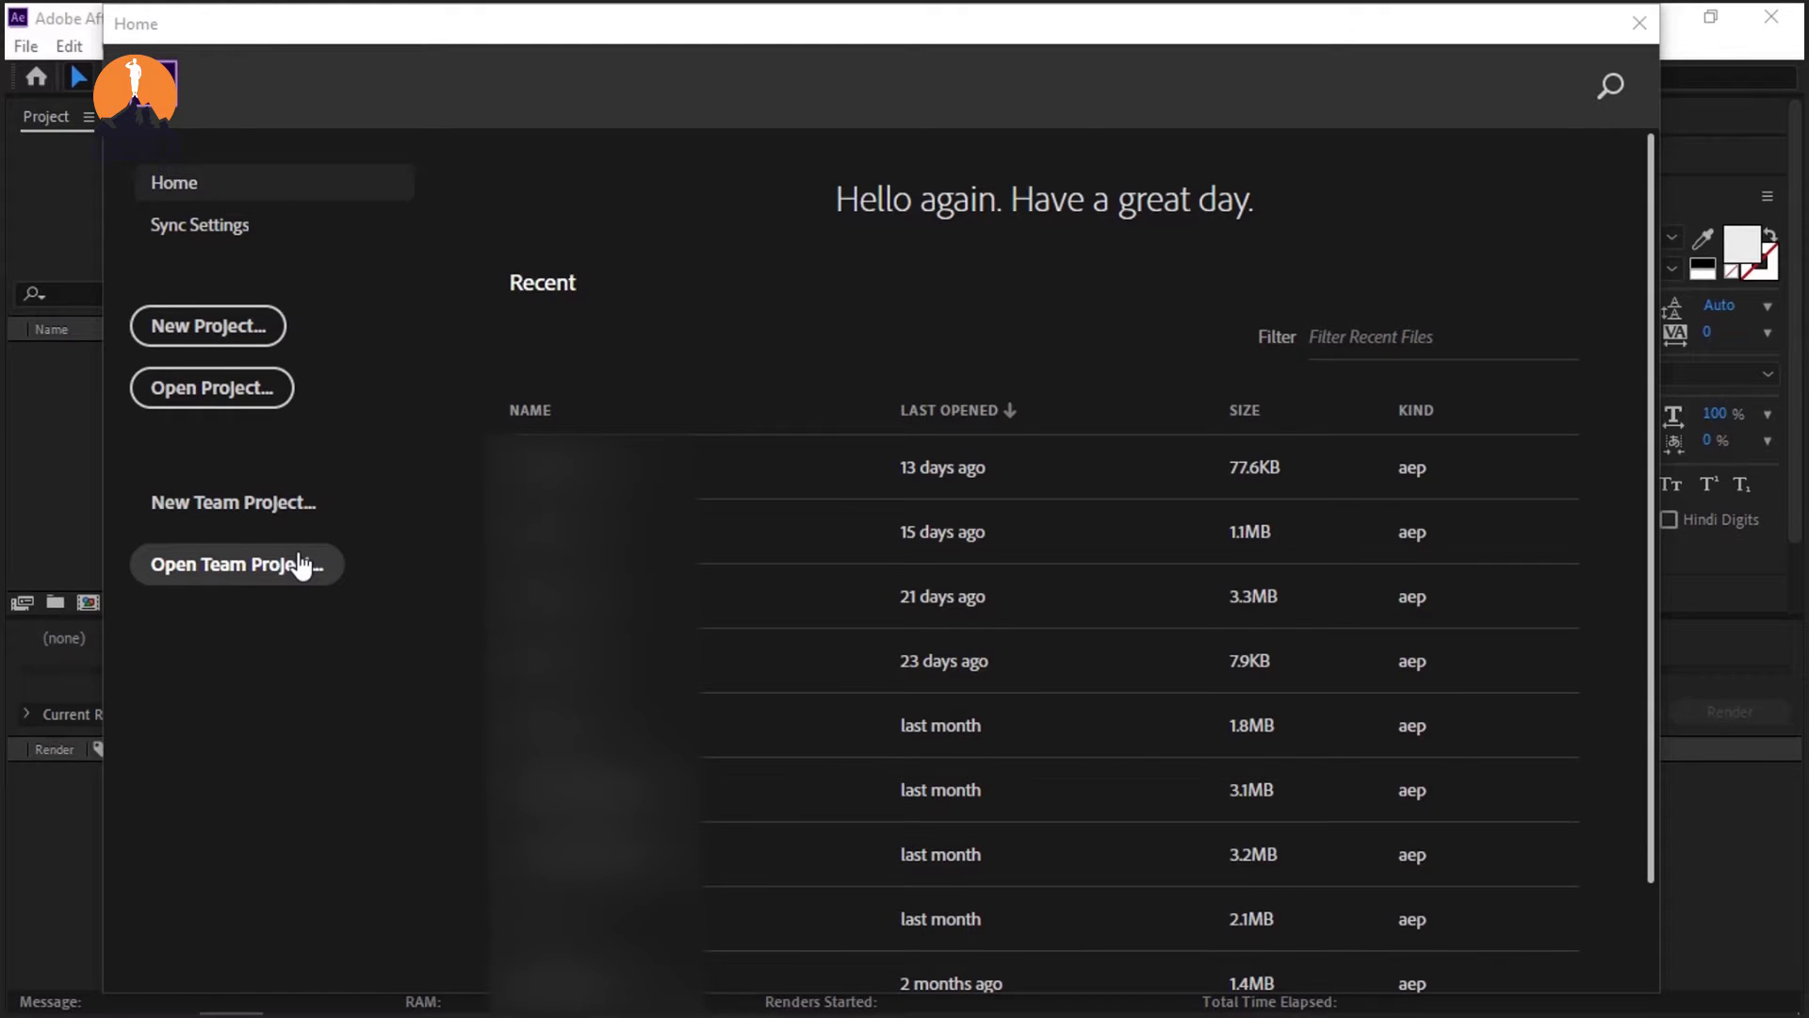
pyautogui.click(208, 325)
pyautogui.click(216, 342)
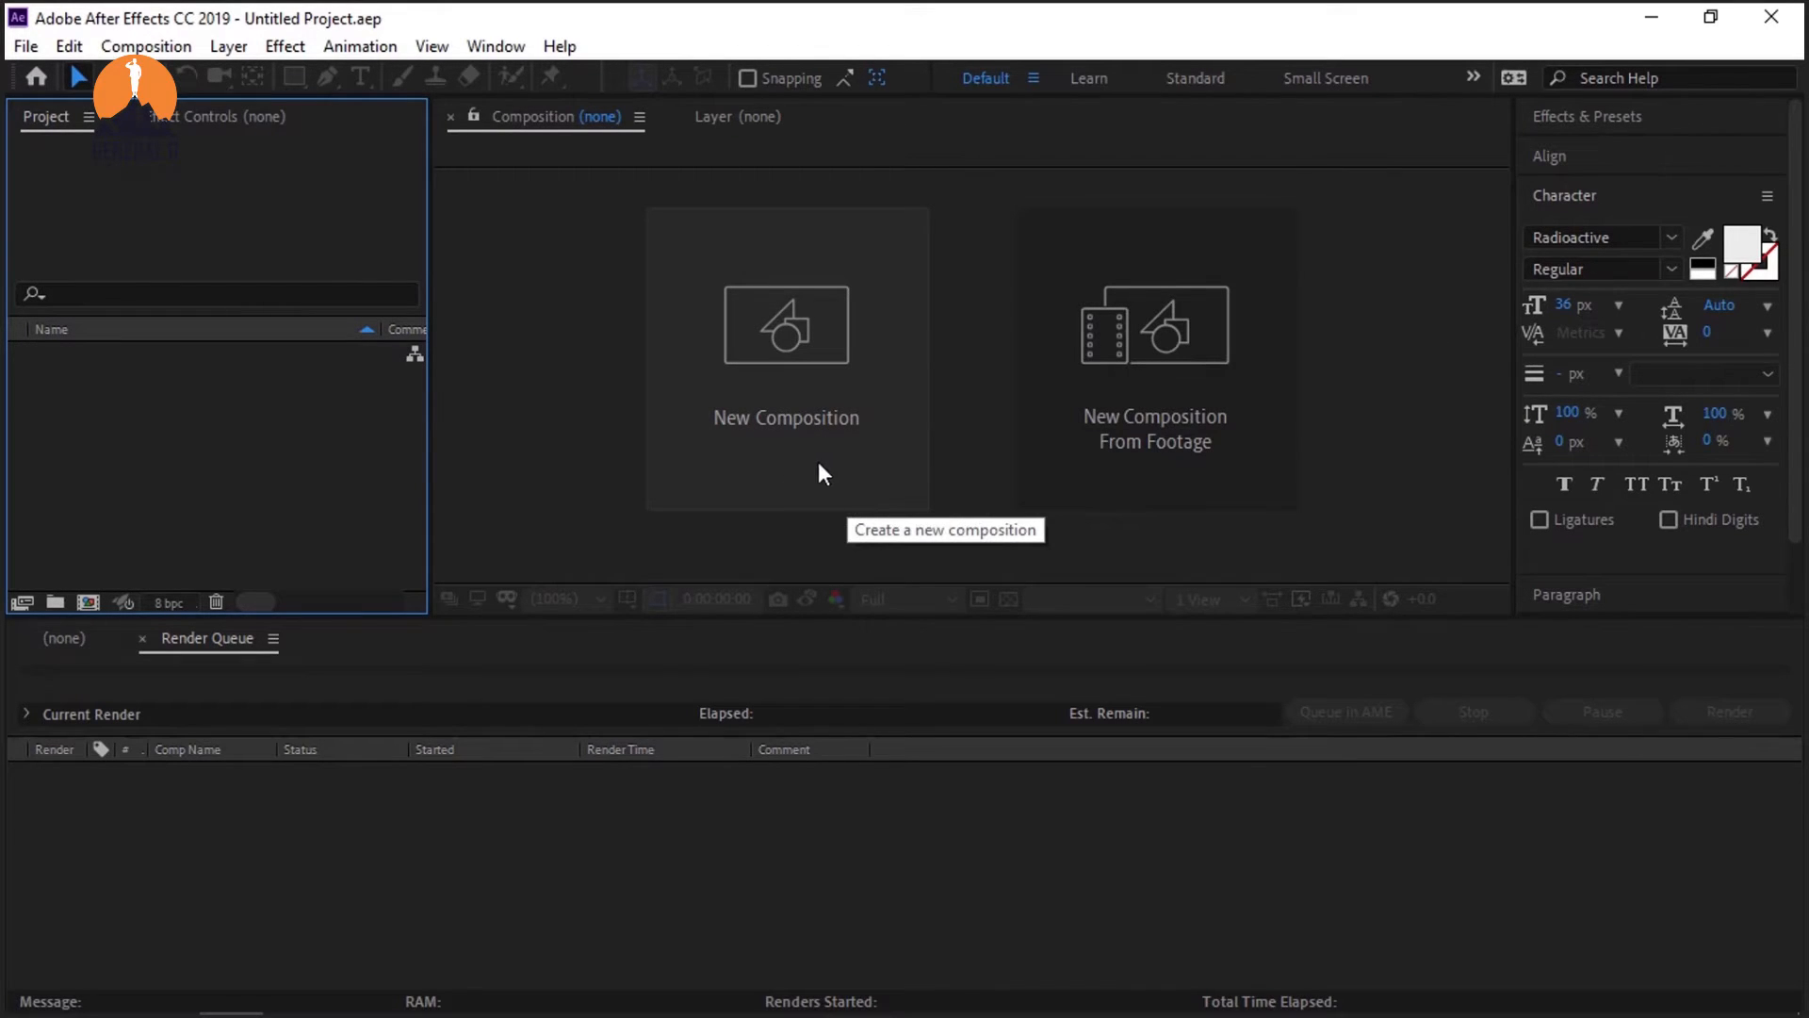
# Step: Start a new composition and name it EPISODE 4.1
pyautogui.click(755, 348)
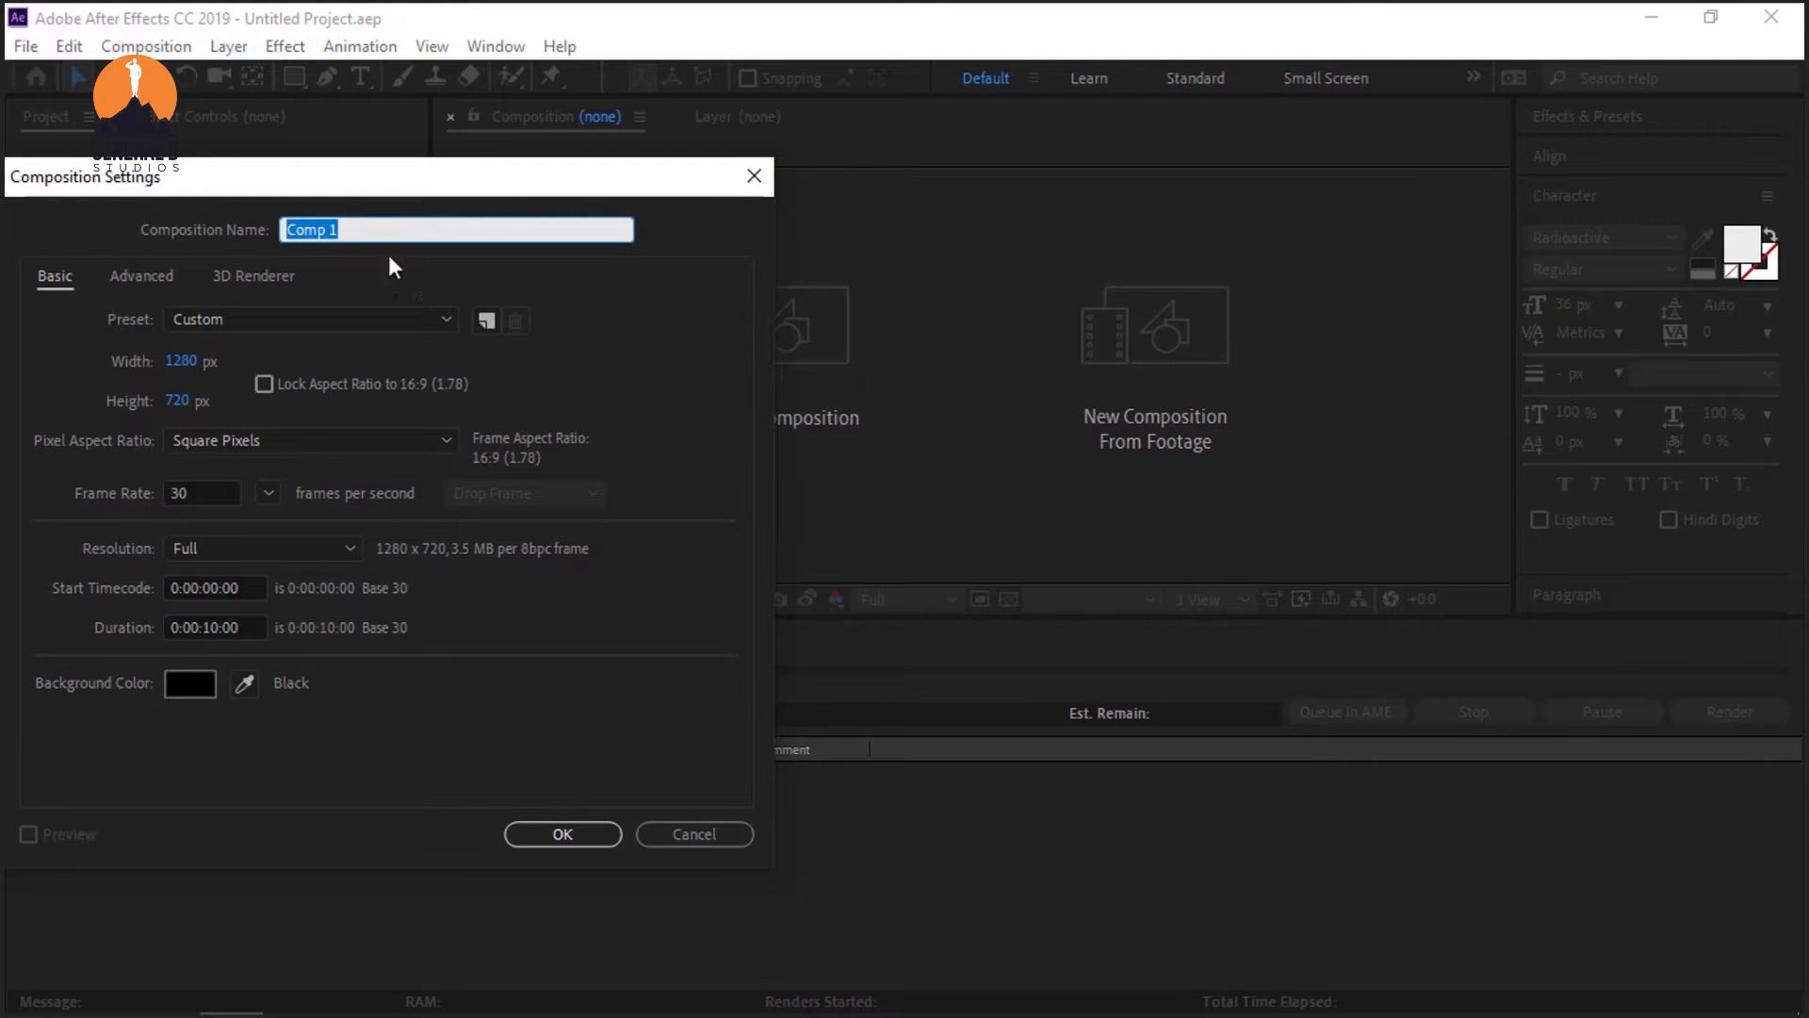
pyautogui.moveTo(183, 188); pyautogui.dragTo(385, 183)
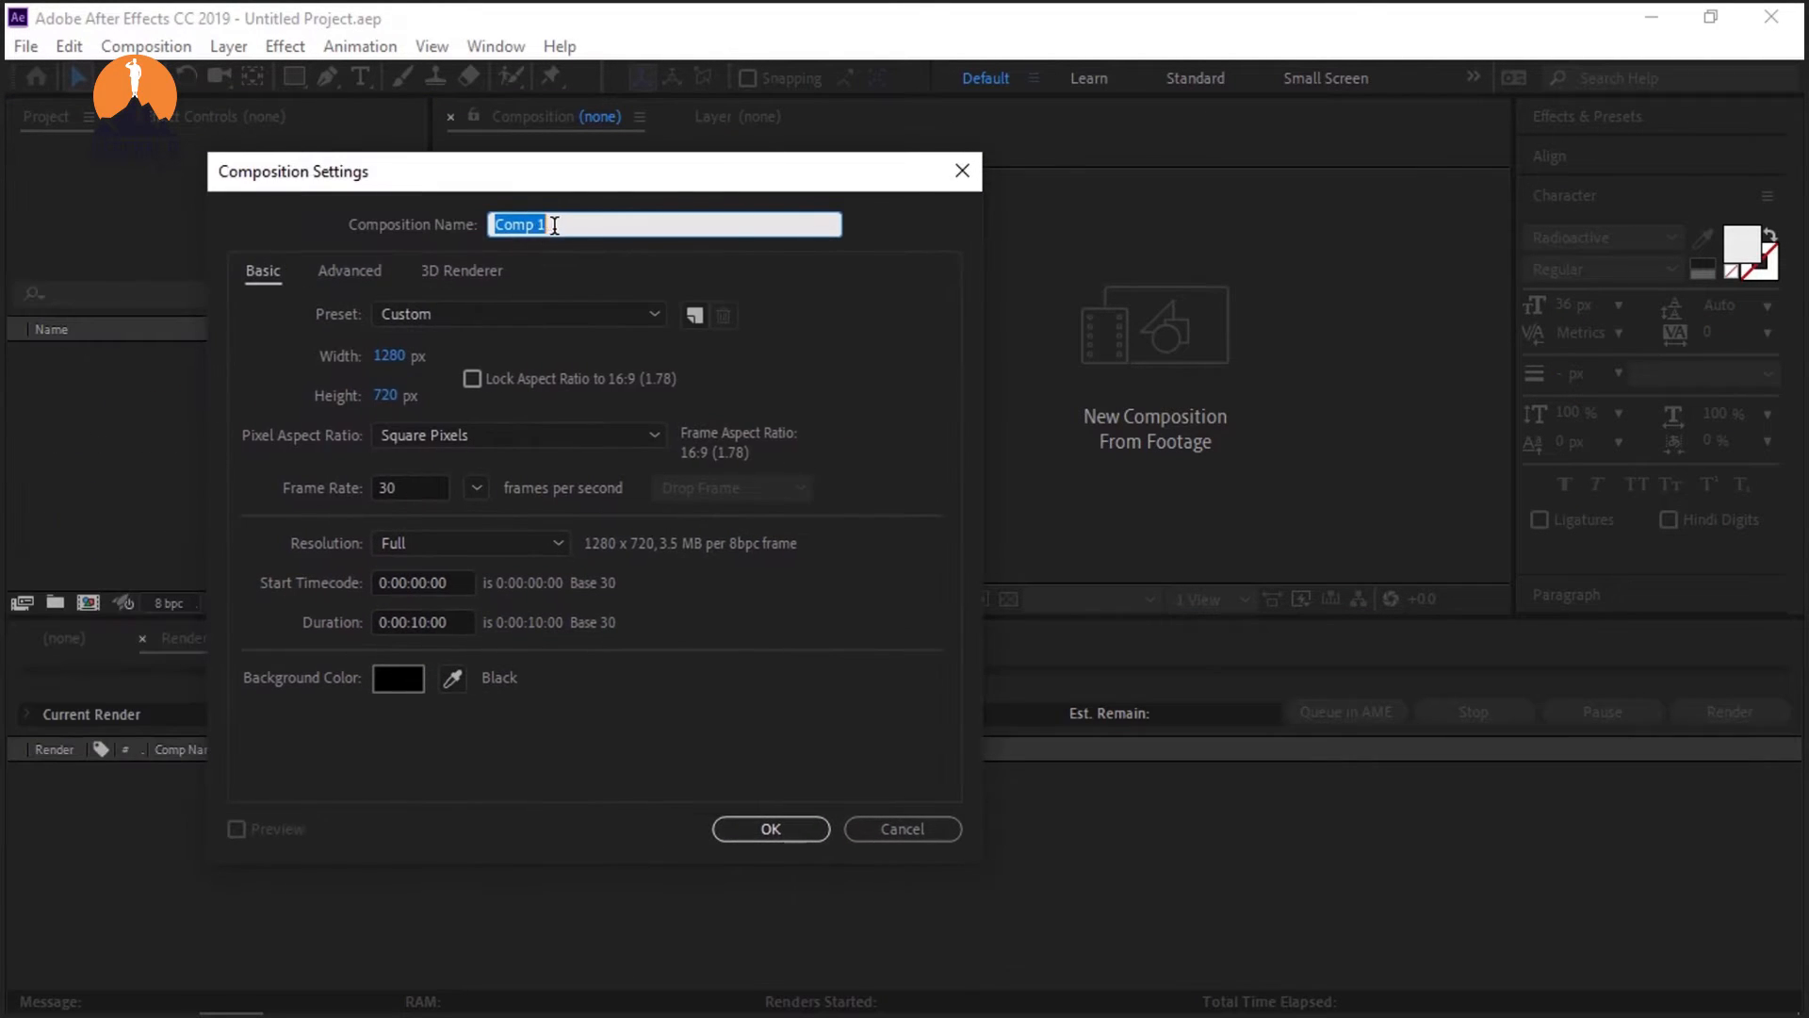
pyautogui.click(580, 225)
pyautogui.moveTo(579, 225); pyautogui.dragTo(448, 224)
pyautogui.write('EPISDOD')
pyautogui.press('BackSpace')
pyautogui.press('BackSpace')
pyautogui.press('BackSpace')
pyautogui.write('ODE 4.1')
# Step: Look through the advanced and 3D renderer options of the composition, and return to the basic settings
pyautogui.click(360, 271)
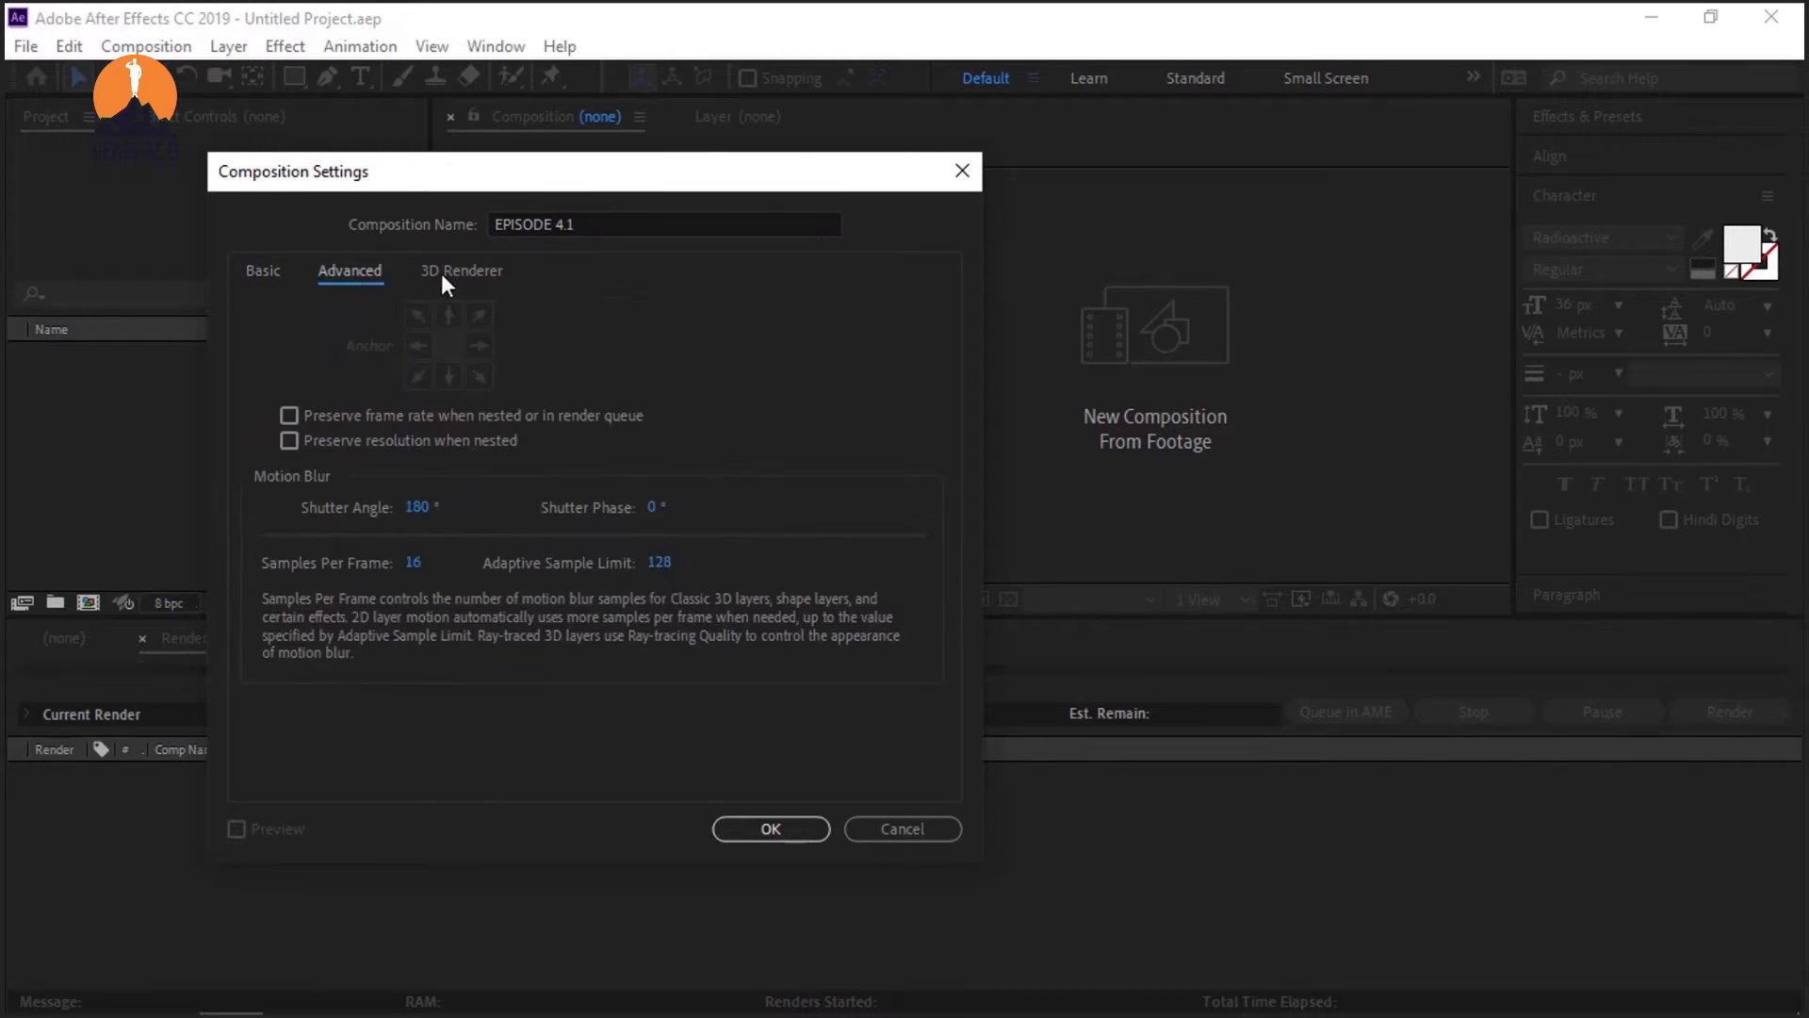
pyautogui.click(449, 274)
pyautogui.click(265, 275)
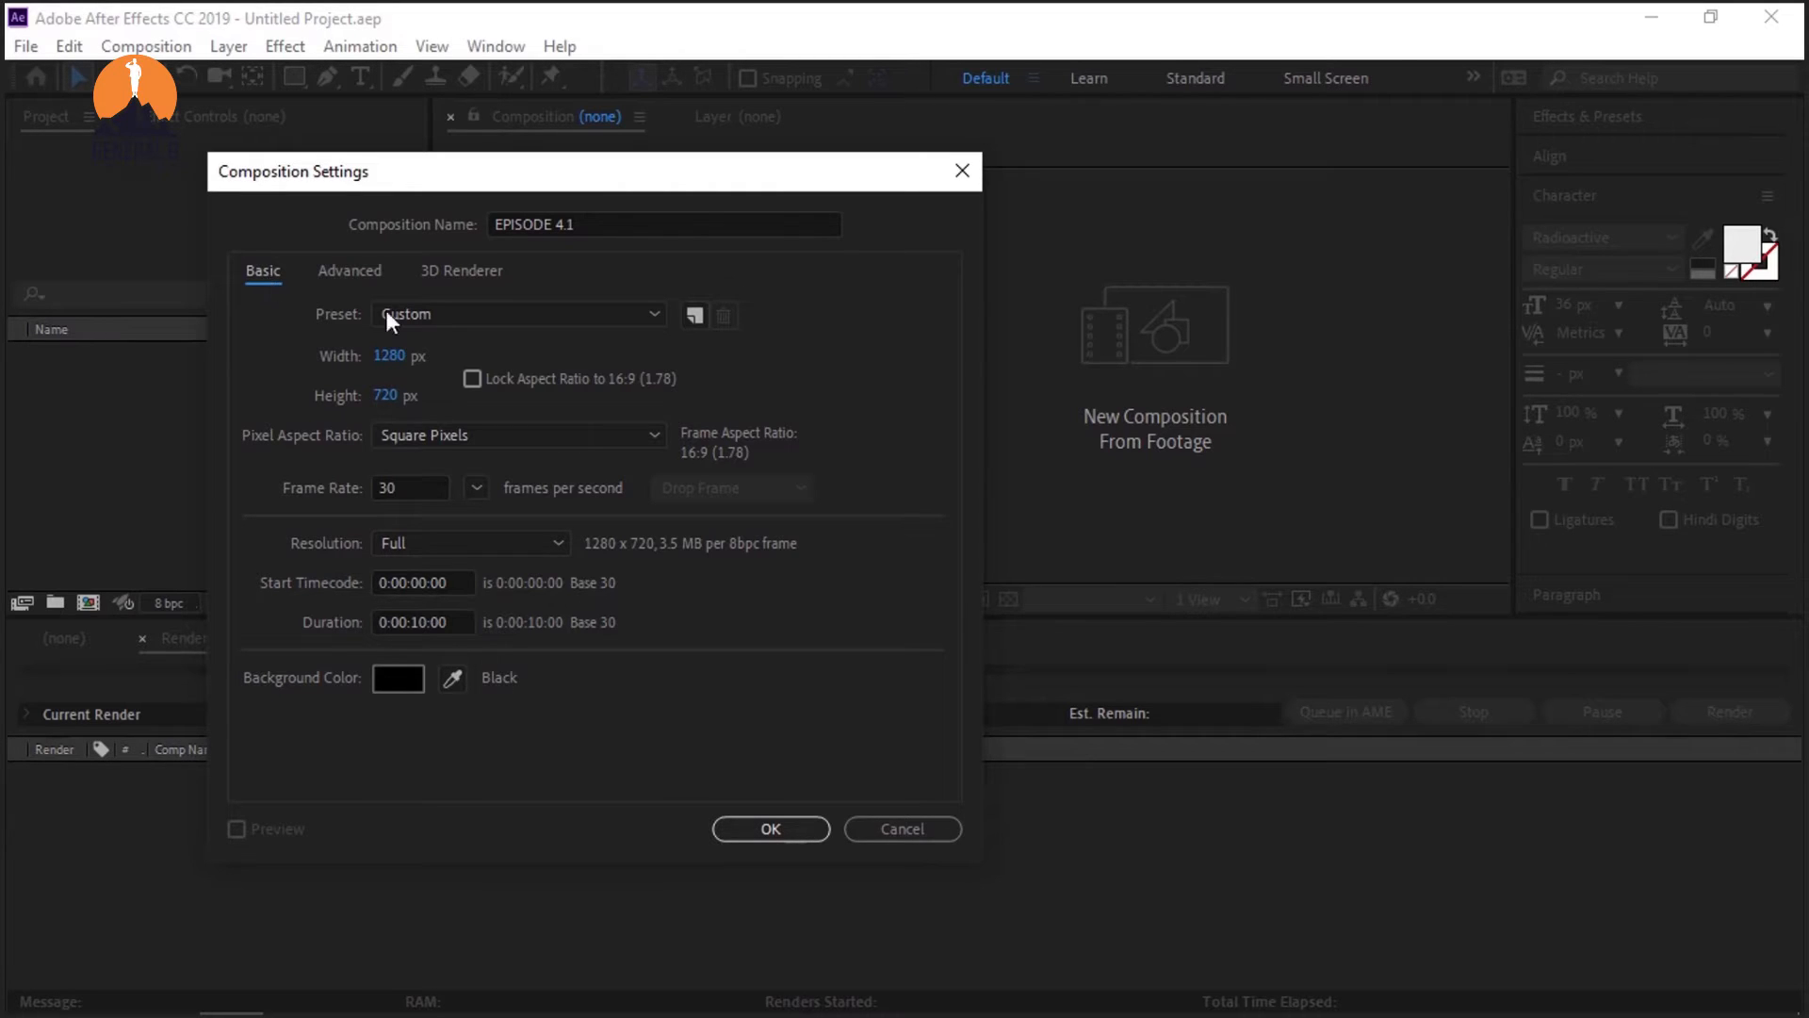
# Step: Apply the HDTV 1080 29.97 preset to the composition and set its frame rate to 30 frames per second
pyautogui.click(527, 313)
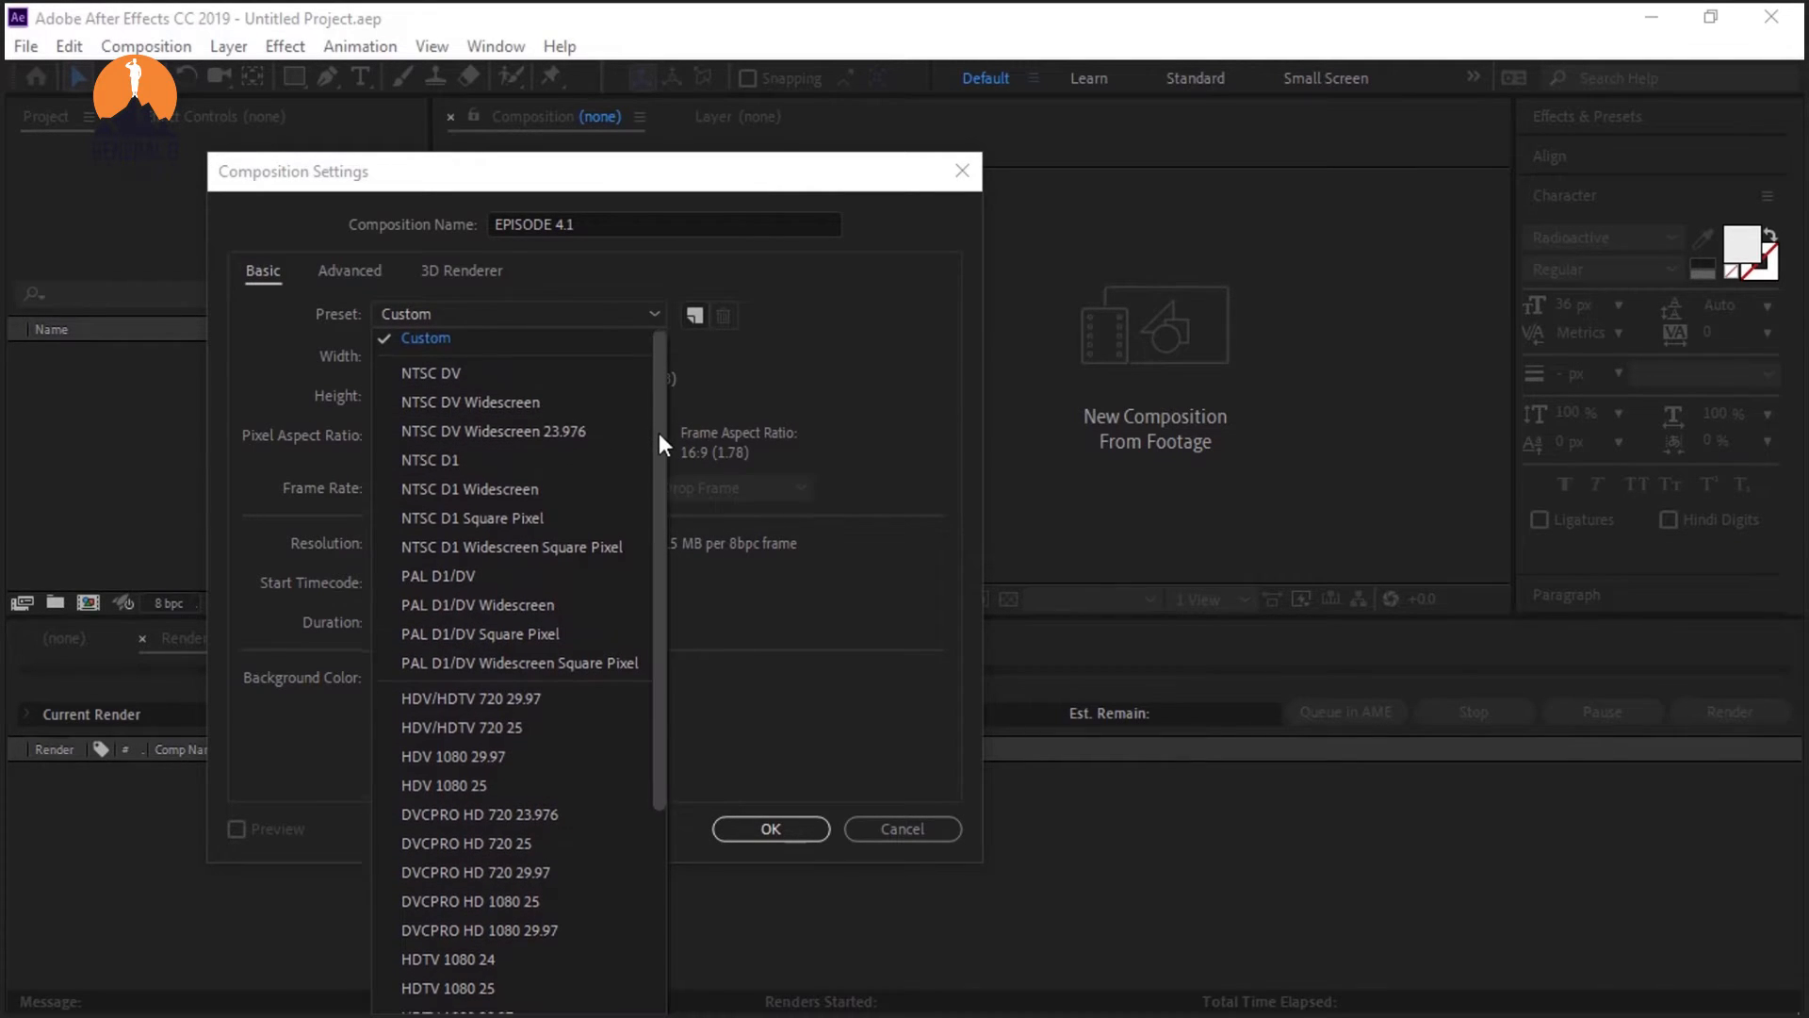
pyautogui.moveTo(659, 433); pyautogui.dragTo(647, 629)
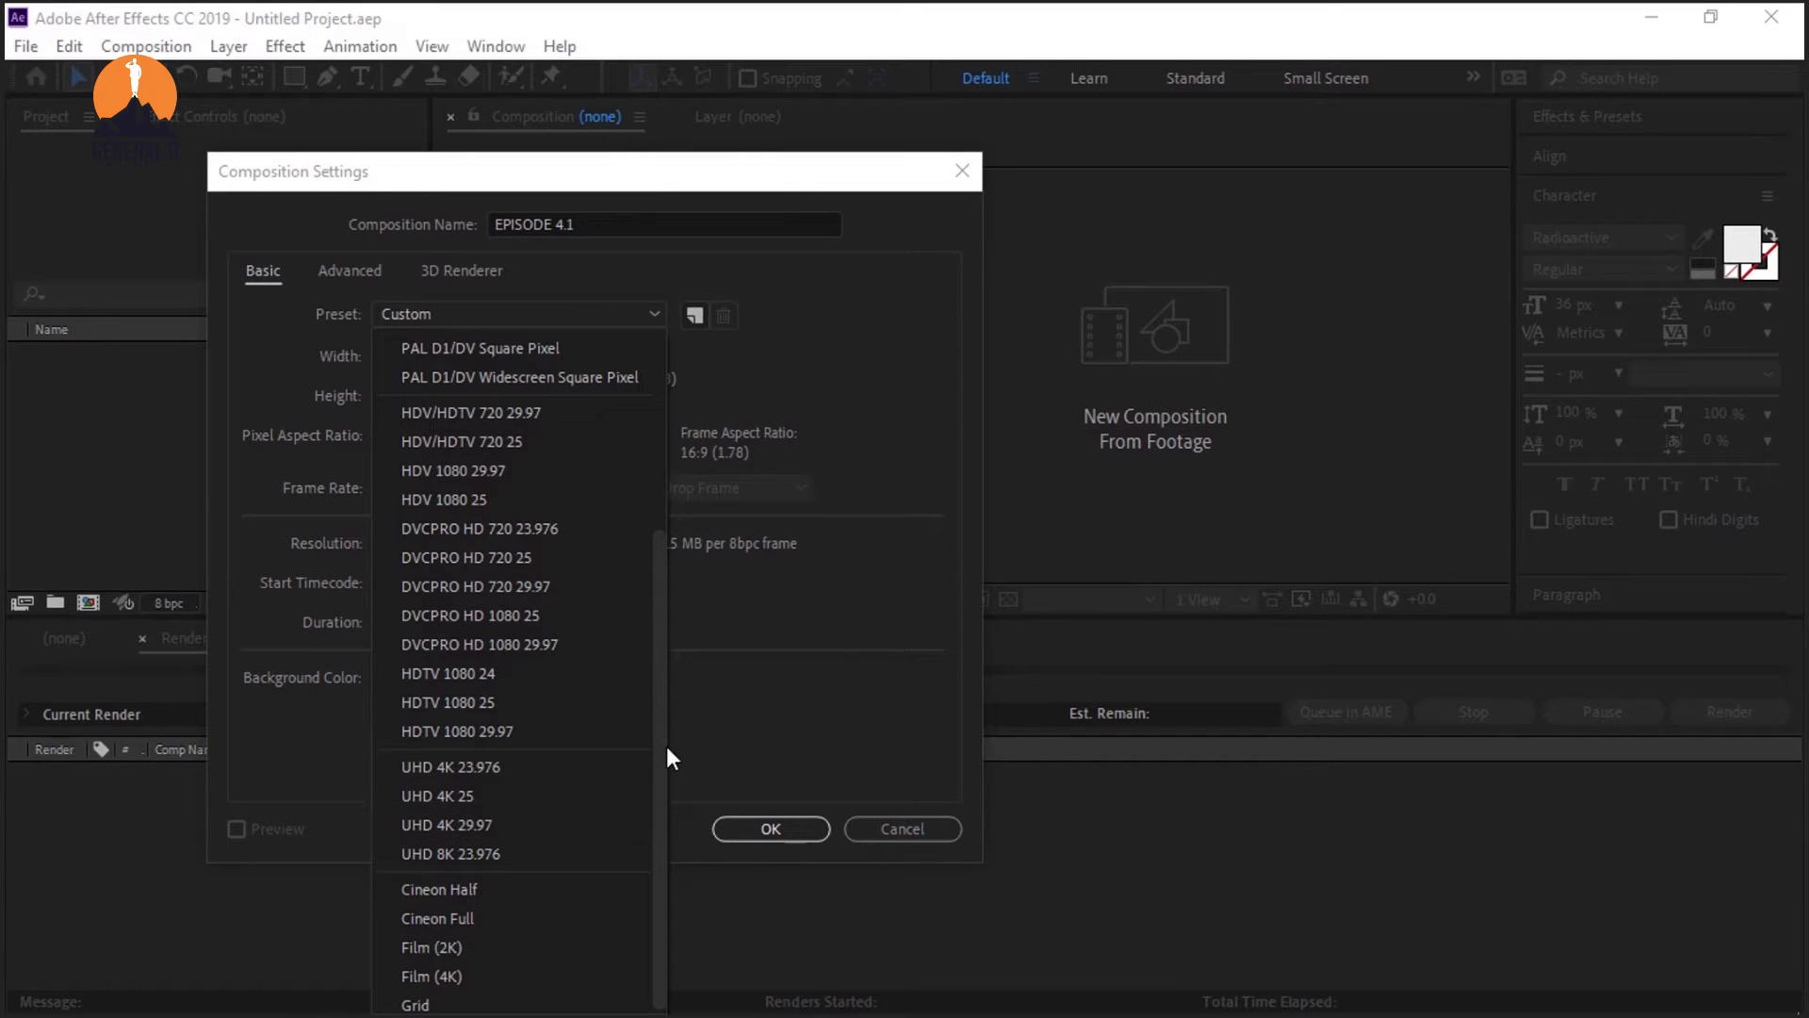
pyautogui.moveTo(656, 737); pyautogui.dragTo(635, 558)
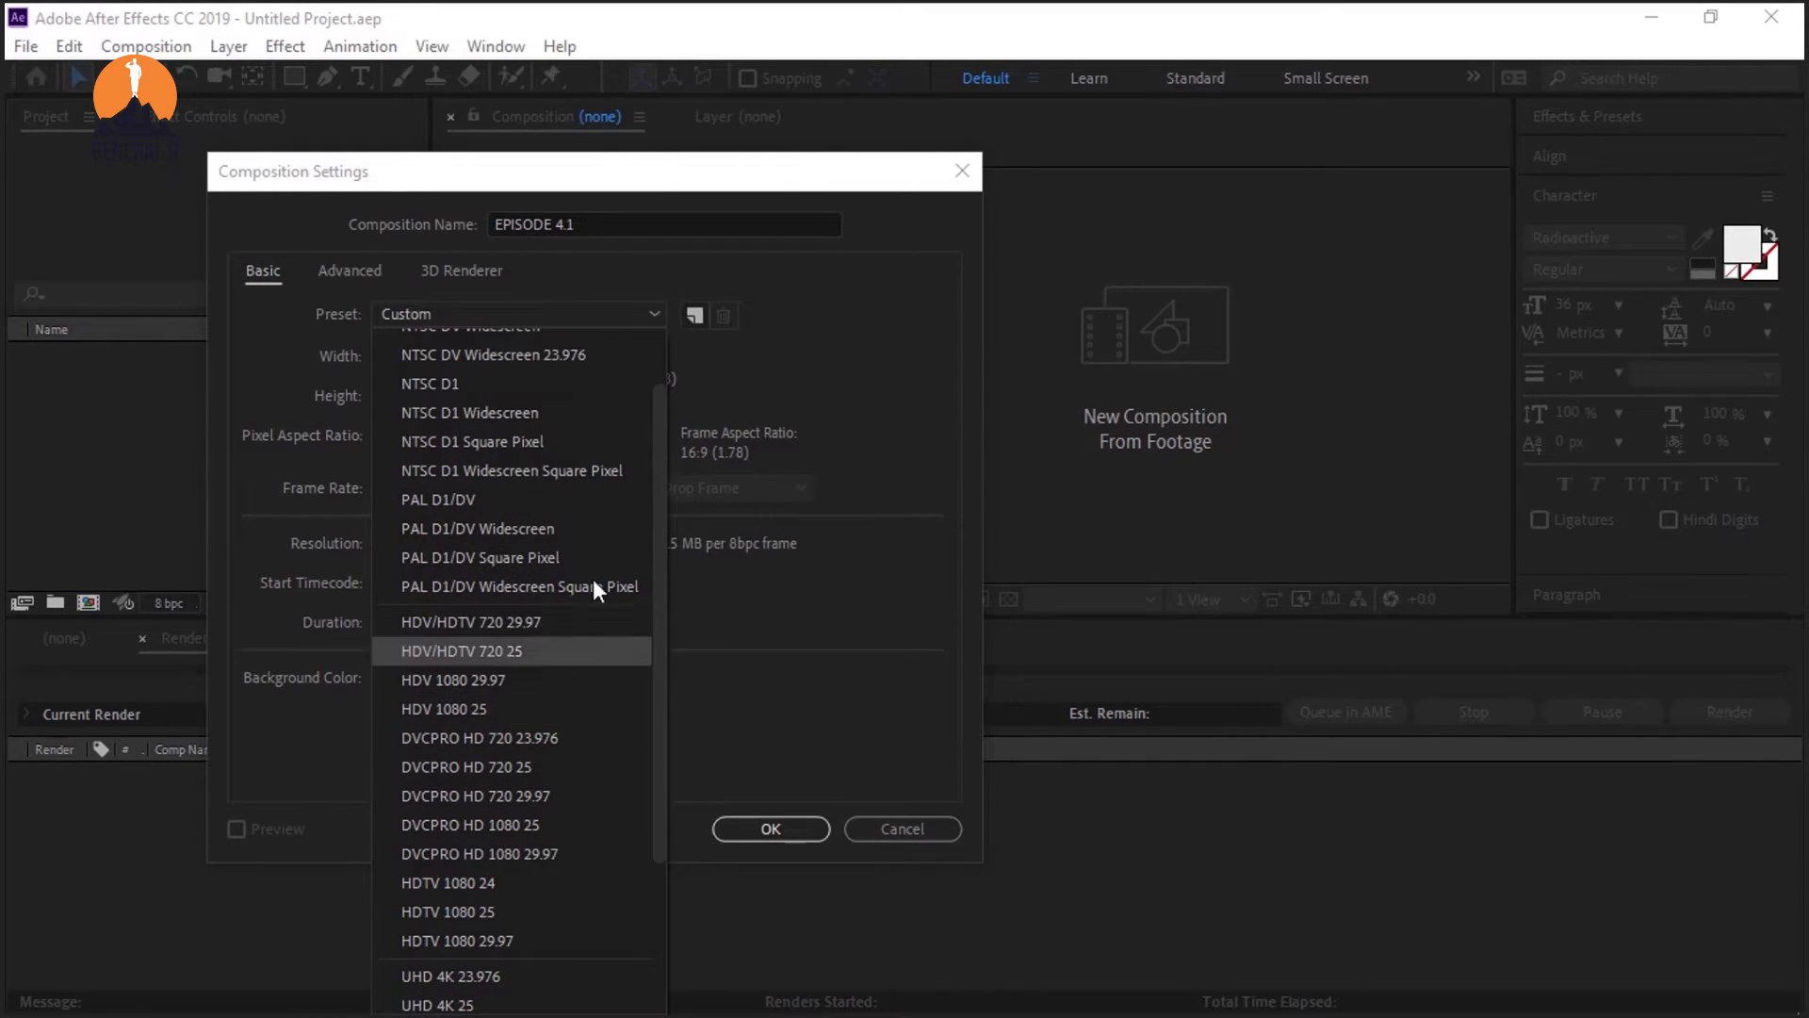
pyautogui.moveTo(662, 466); pyautogui.dragTo(653, 512)
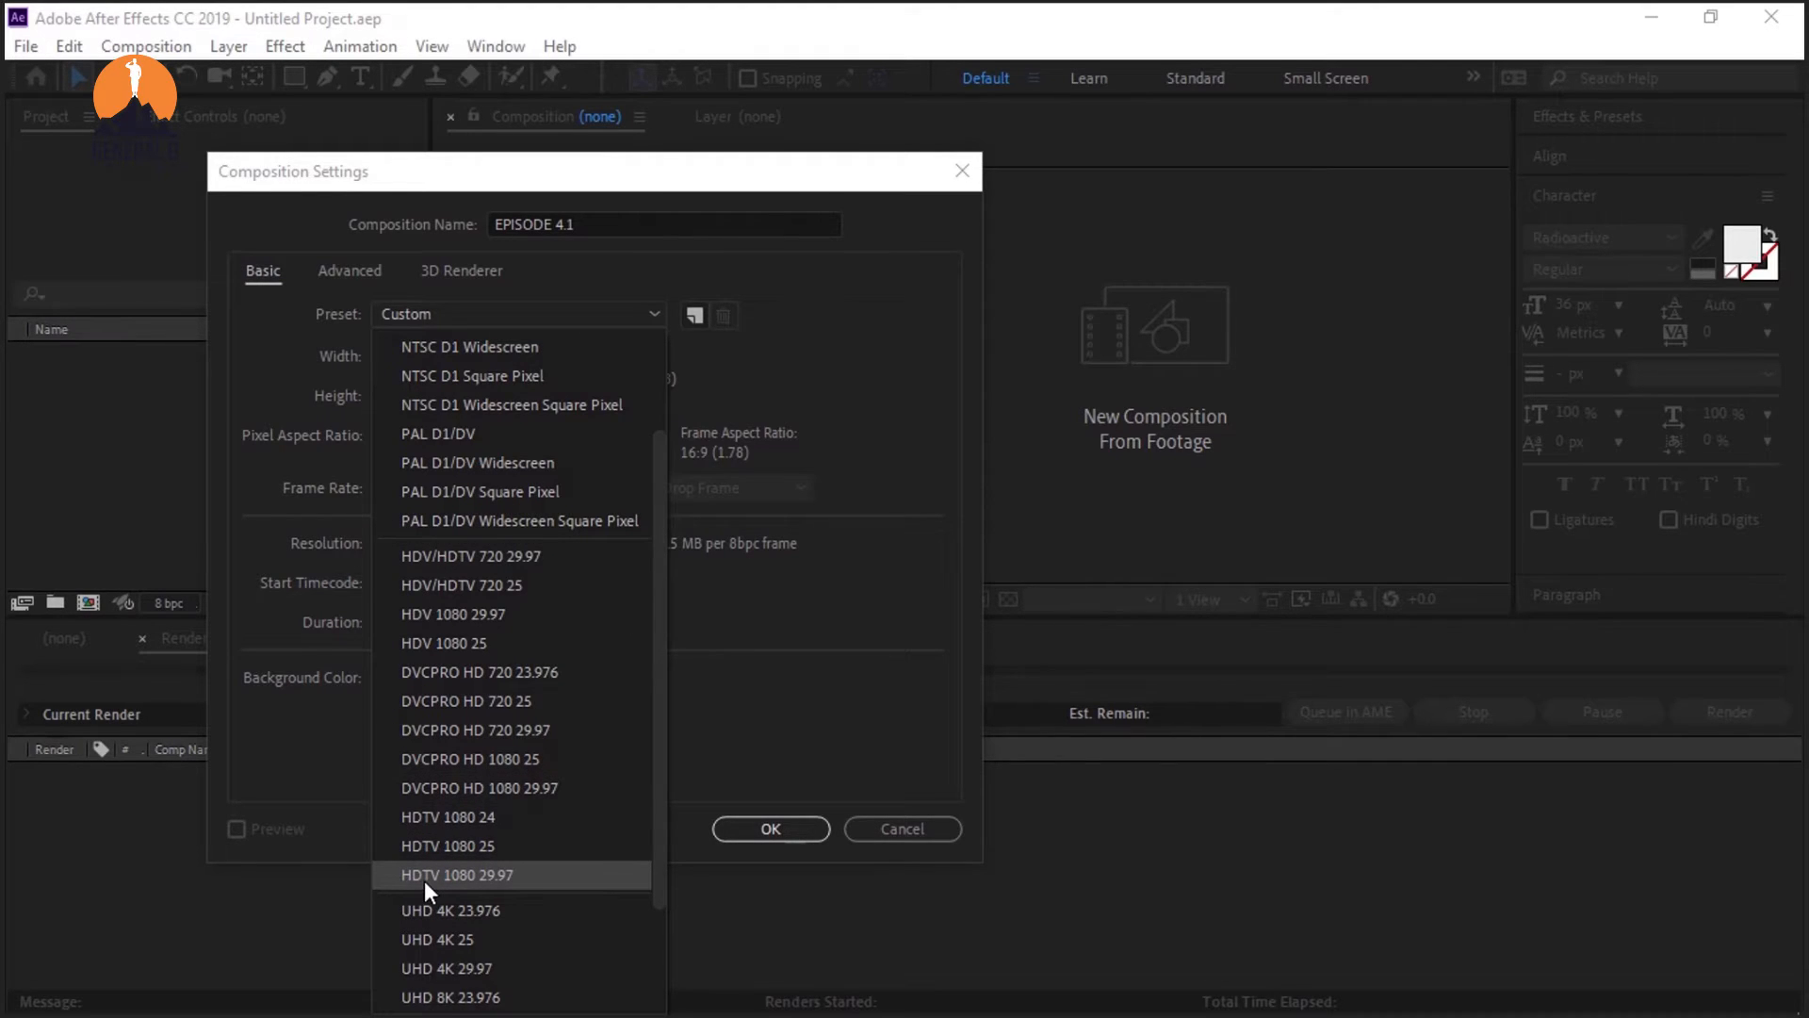
pyautogui.click(501, 874)
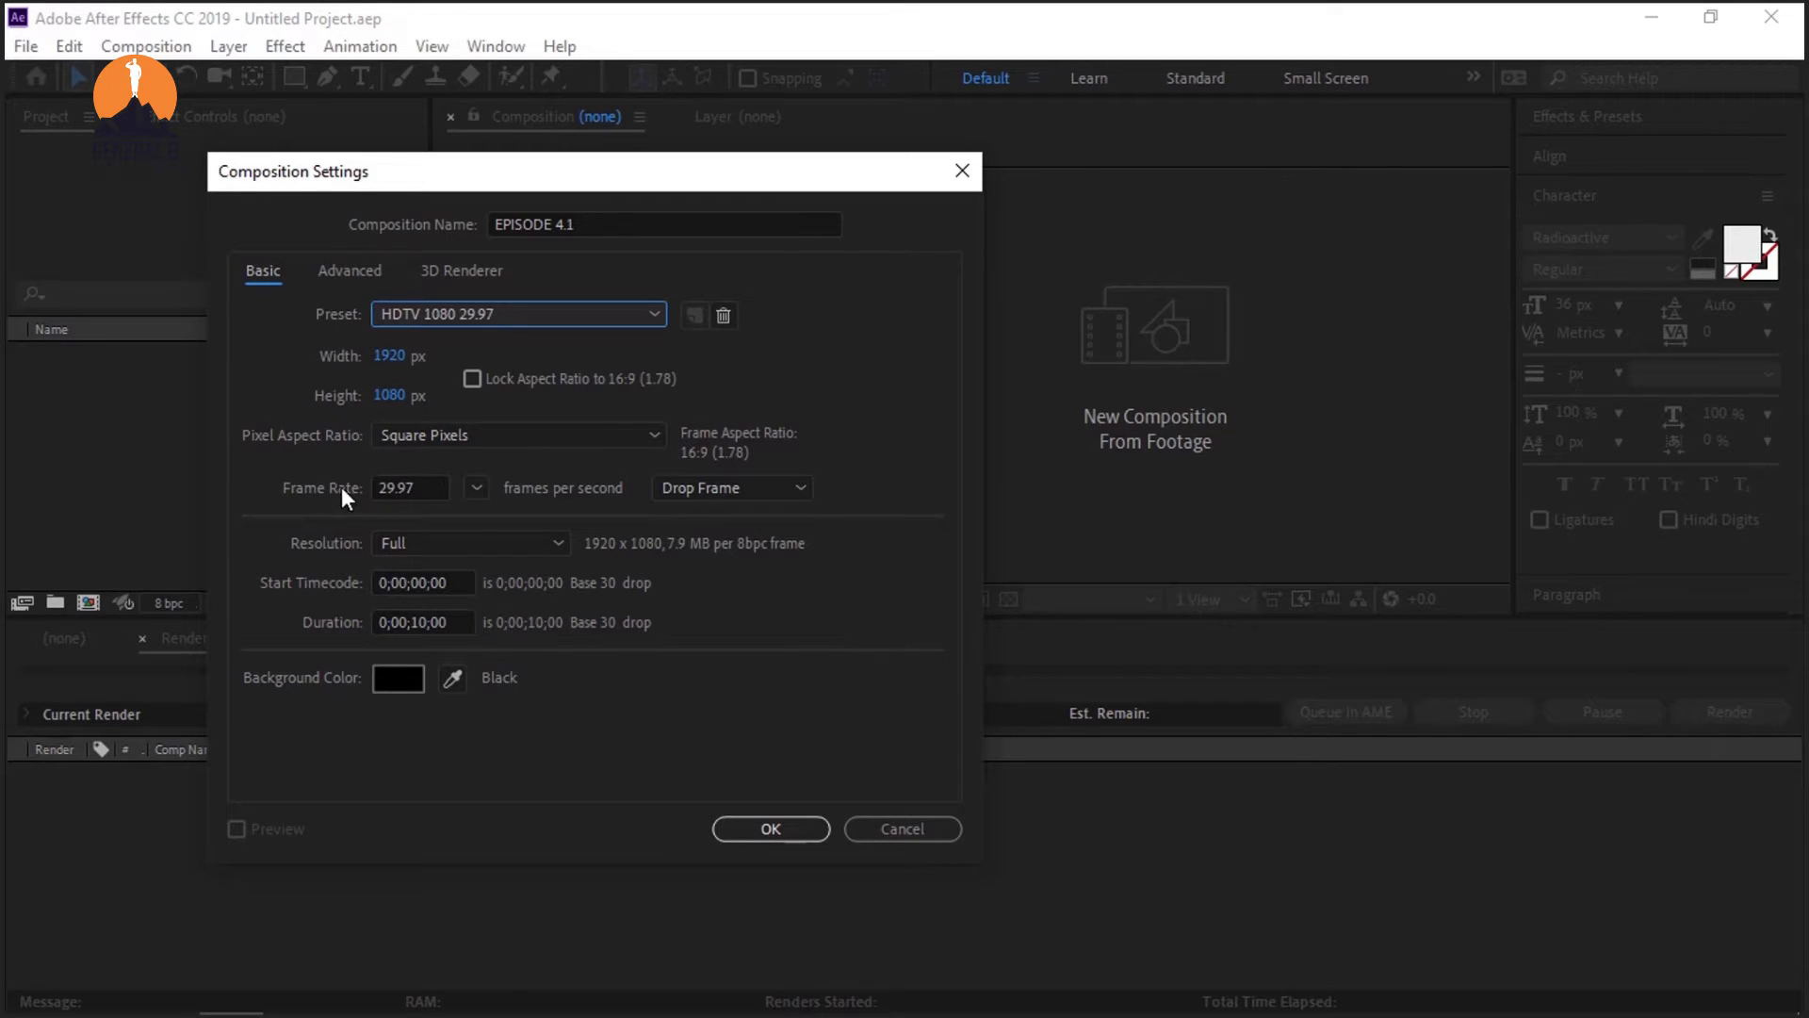
pyautogui.click(475, 497)
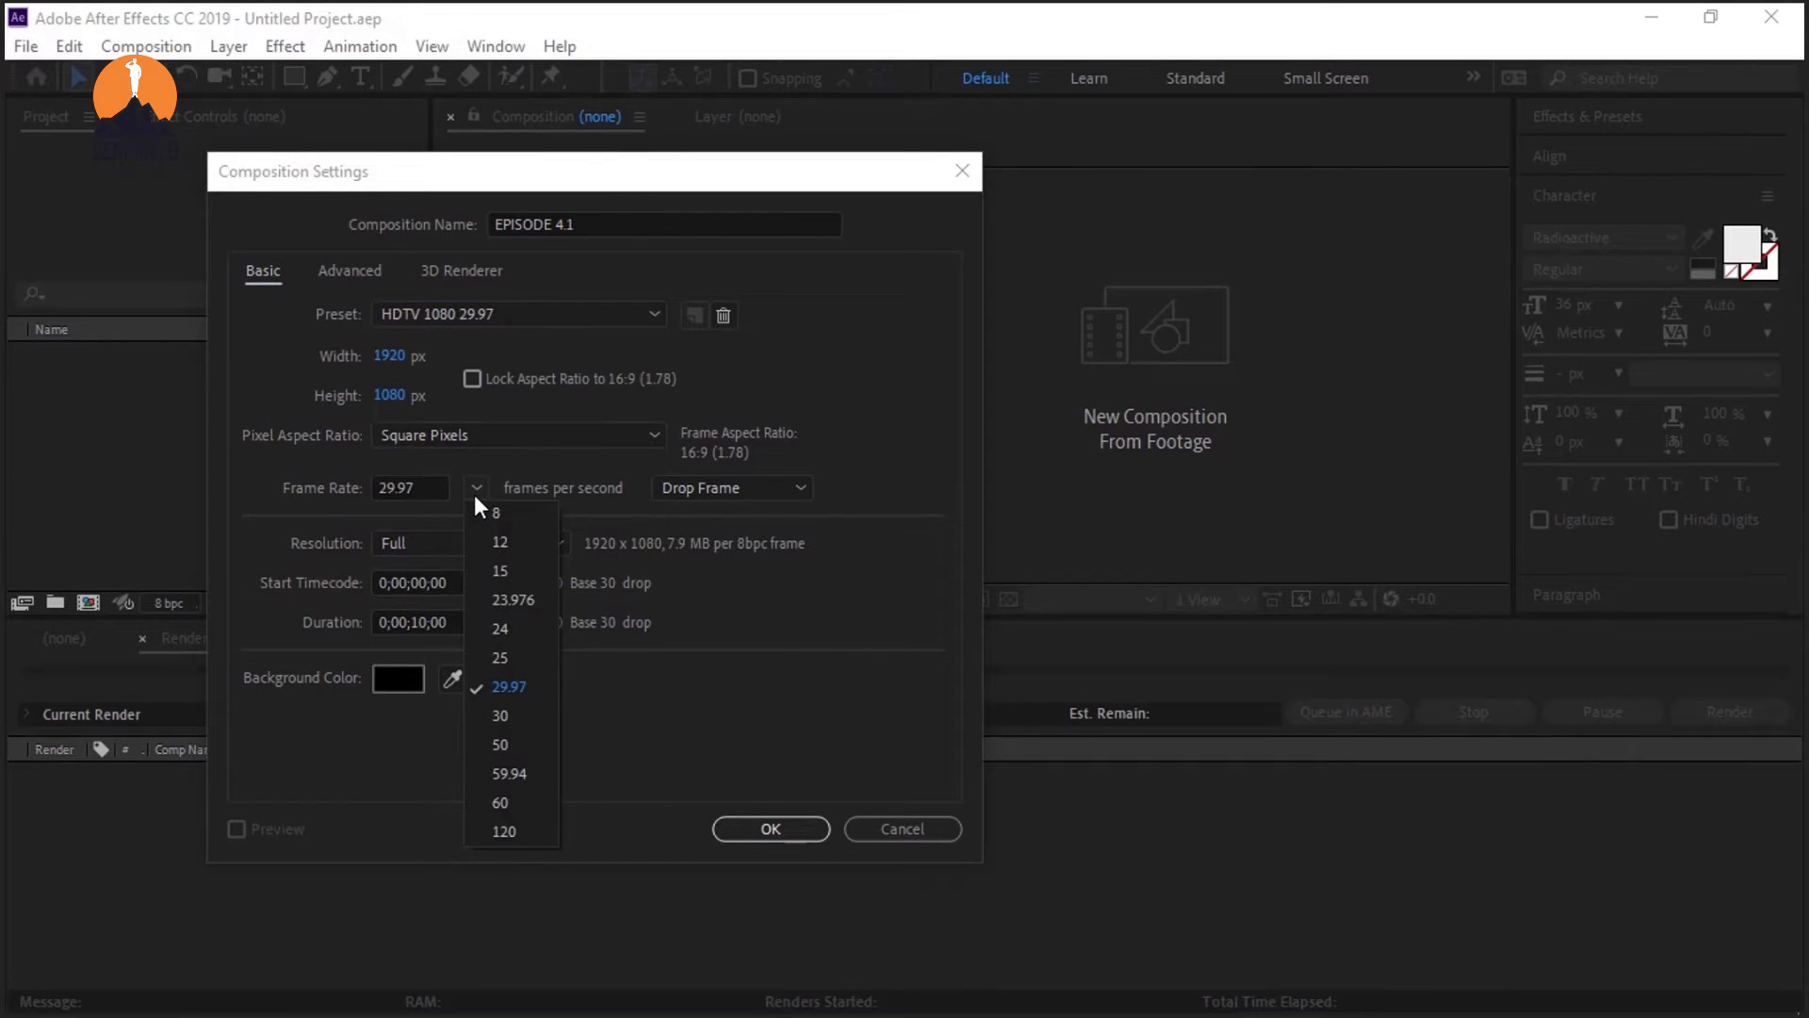
pyautogui.click(502, 718)
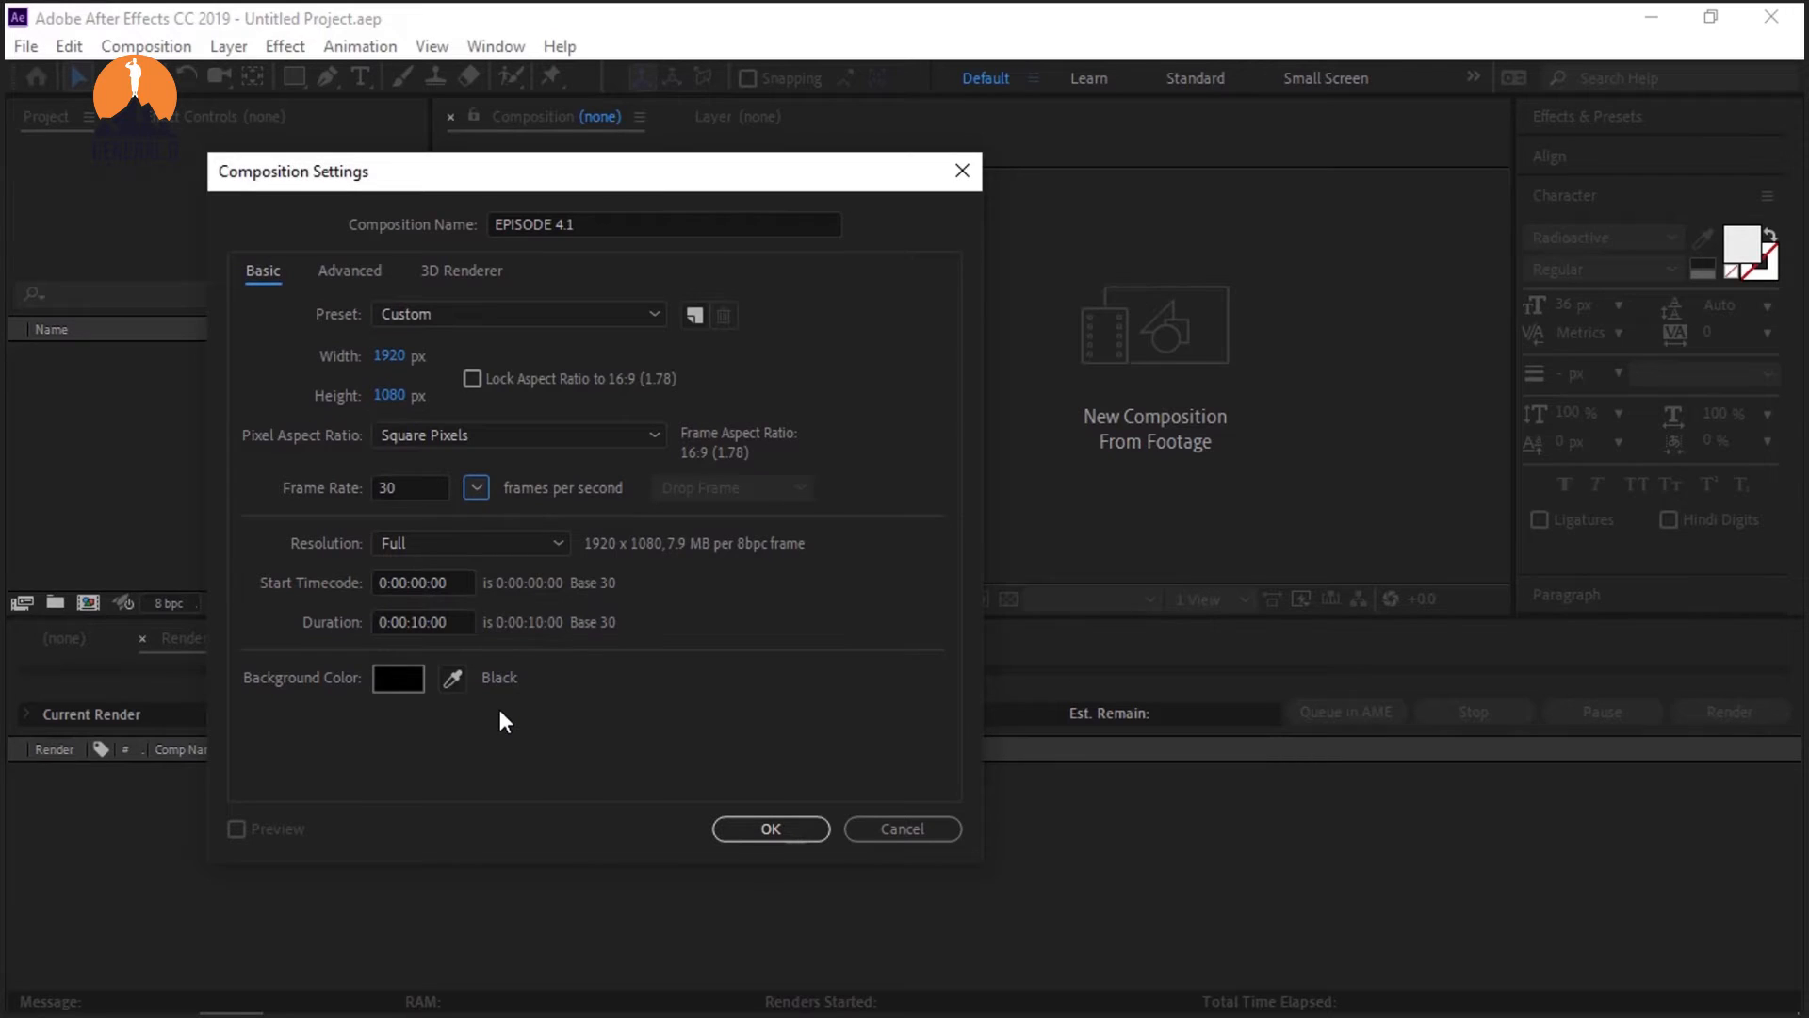
# Step: Try the DVCPRO HD 1080 29.97 preset, and return to HDTV 1080 29.97 with a frame rate of 30
pyautogui.click(415, 315)
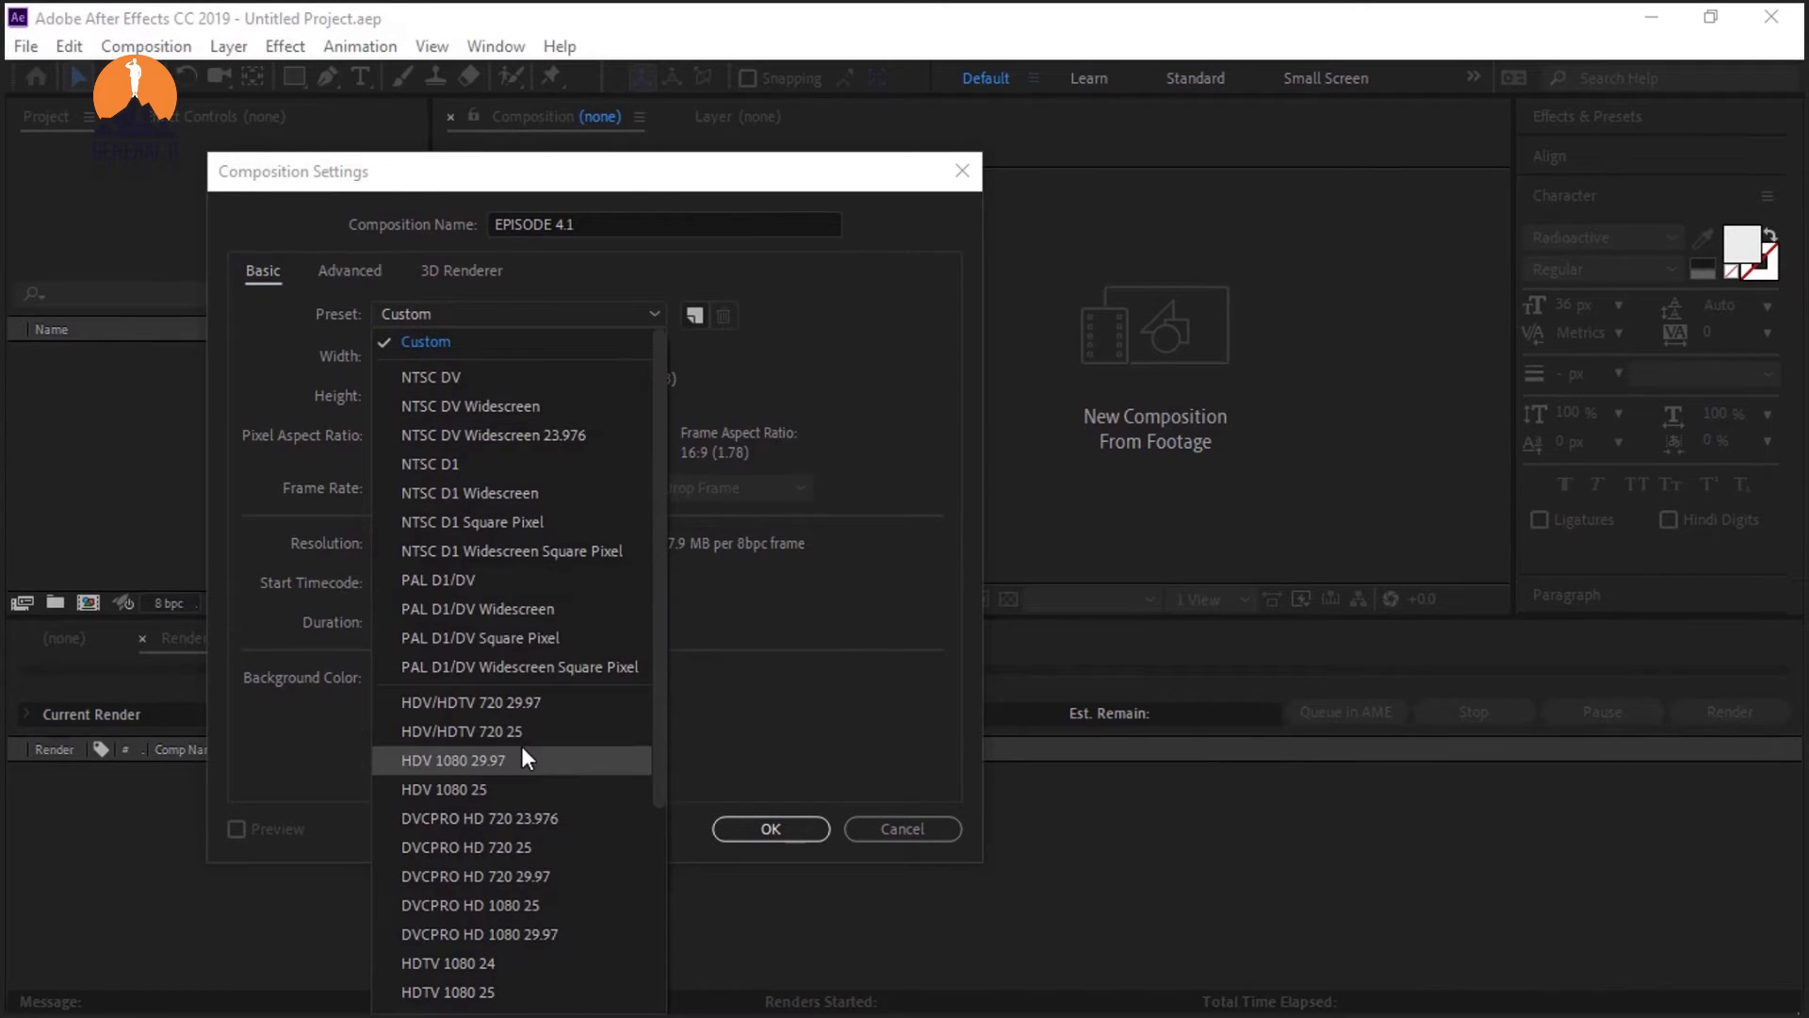
pyautogui.click(506, 936)
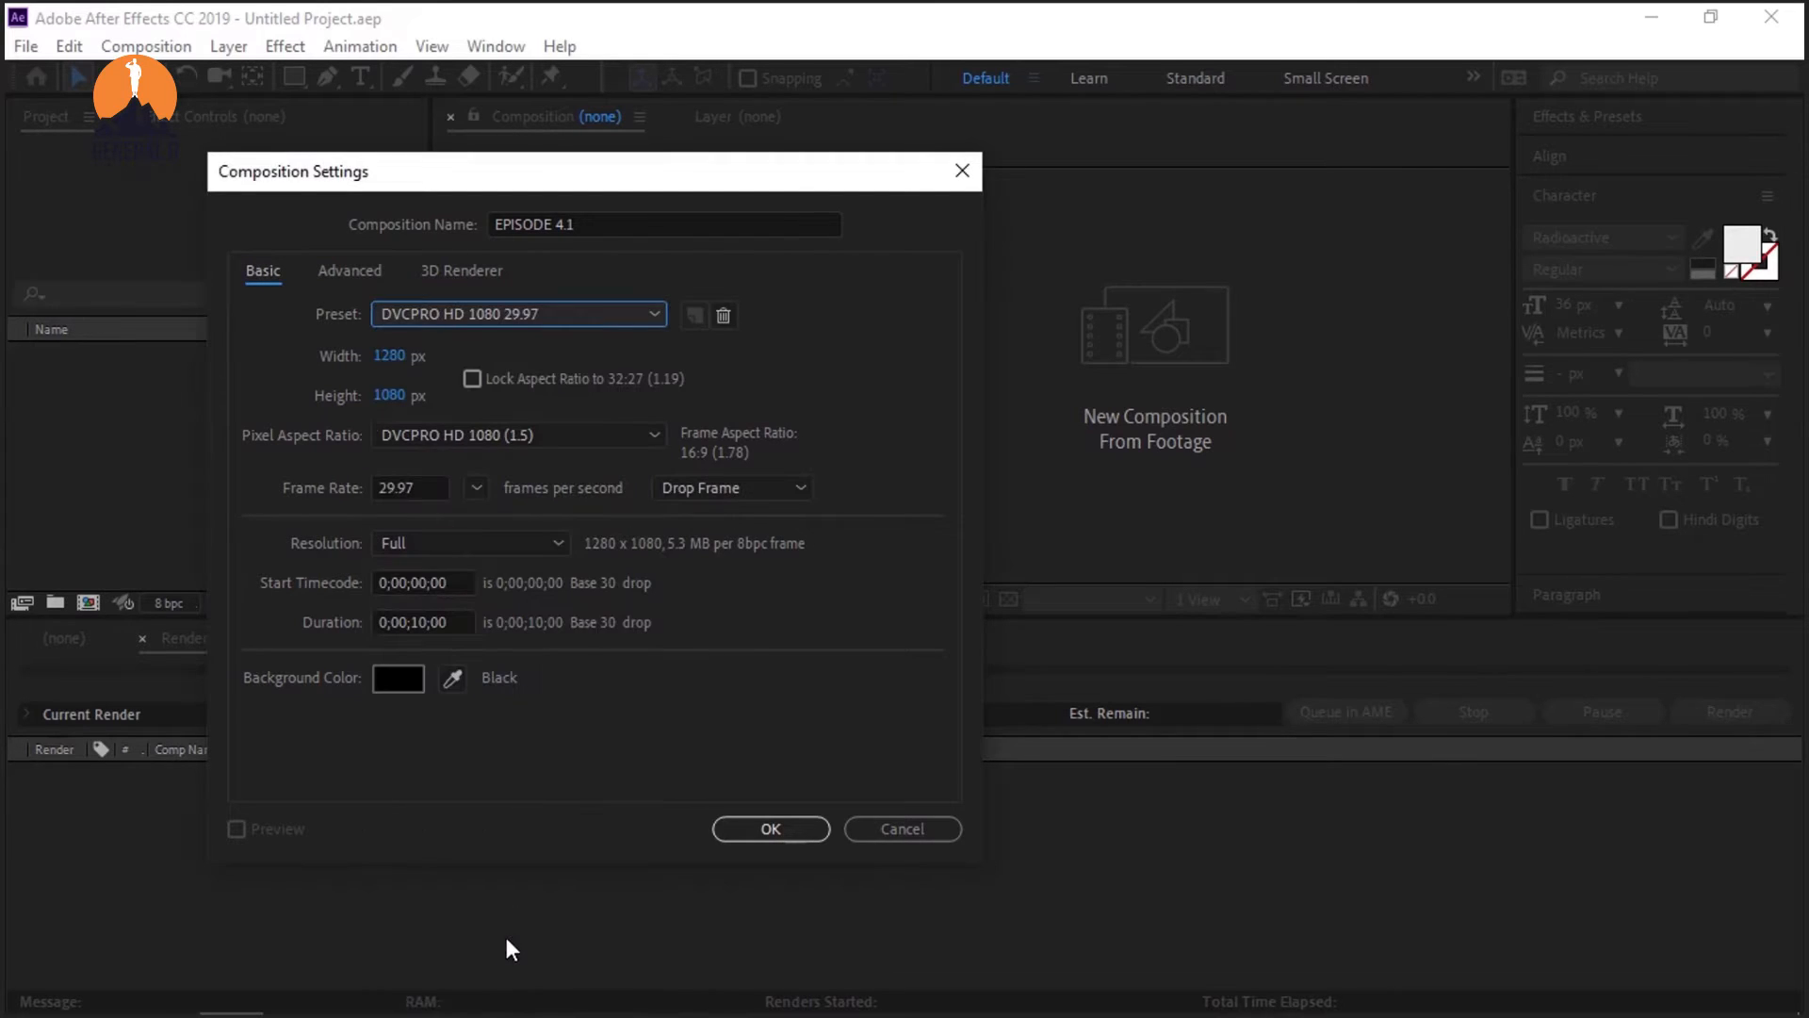
pyautogui.click(482, 311)
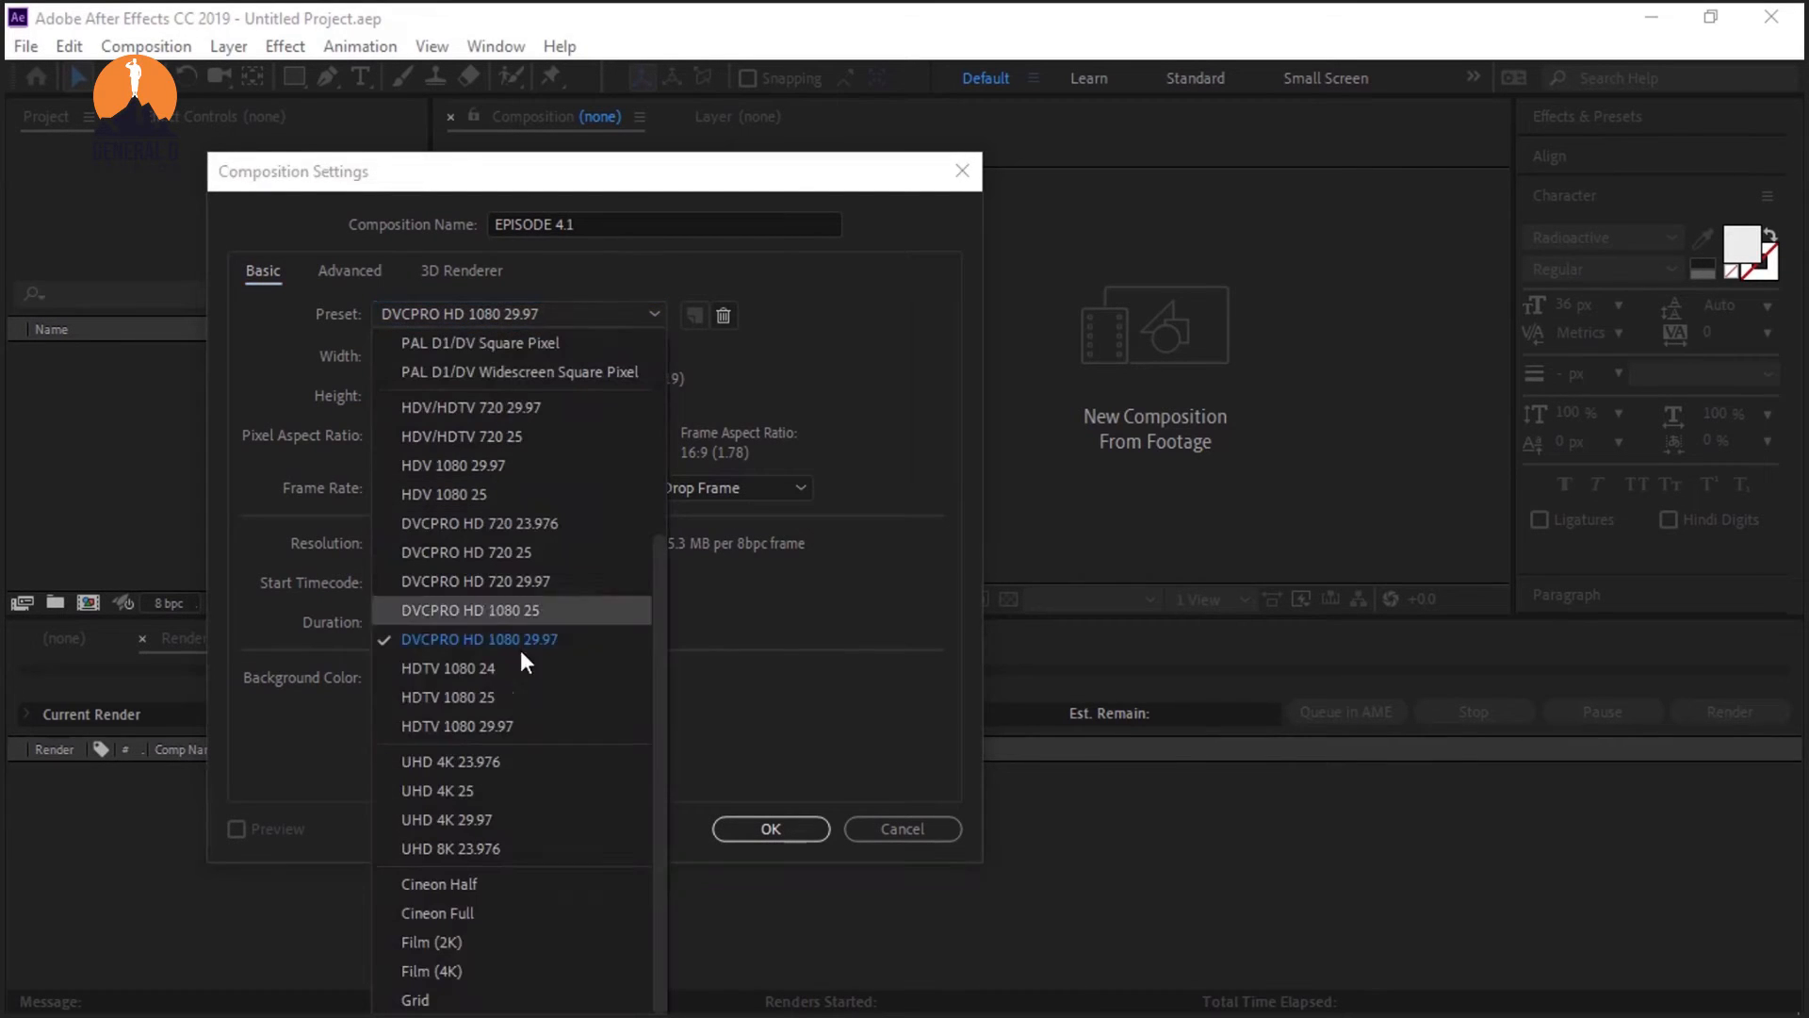
pyautogui.click(569, 733)
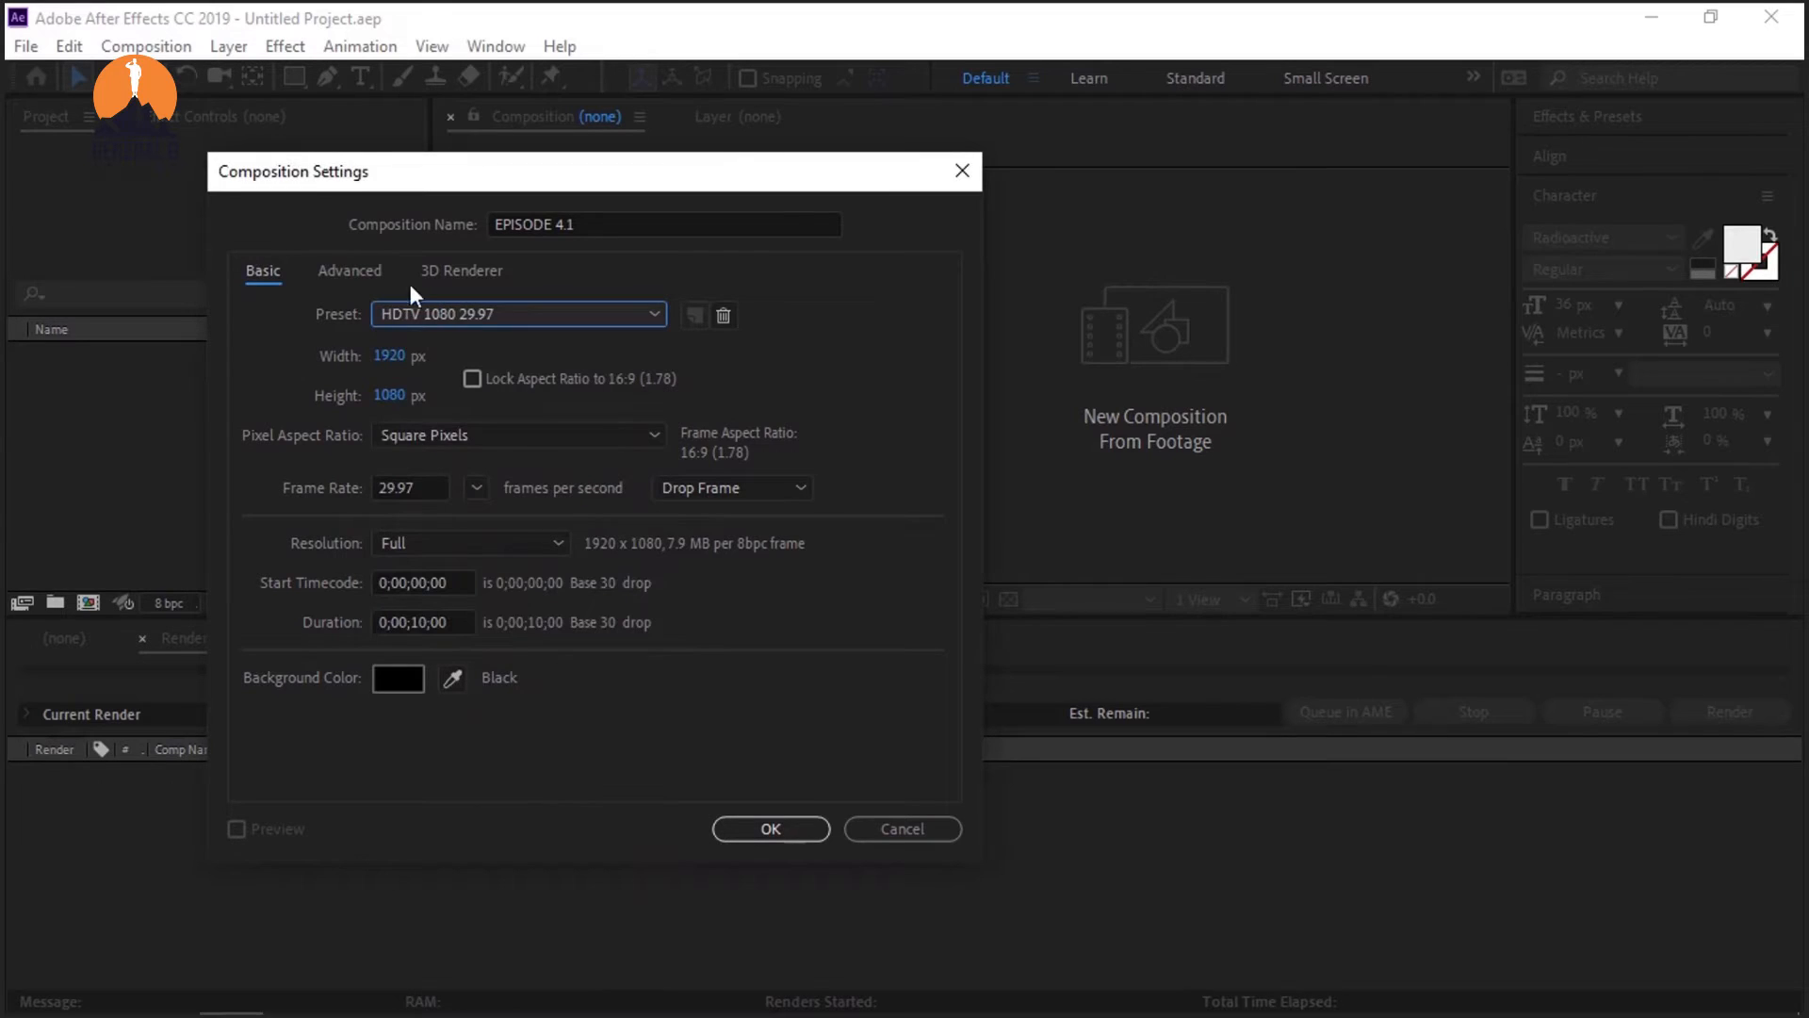
pyautogui.click(474, 489)
pyautogui.click(496, 715)
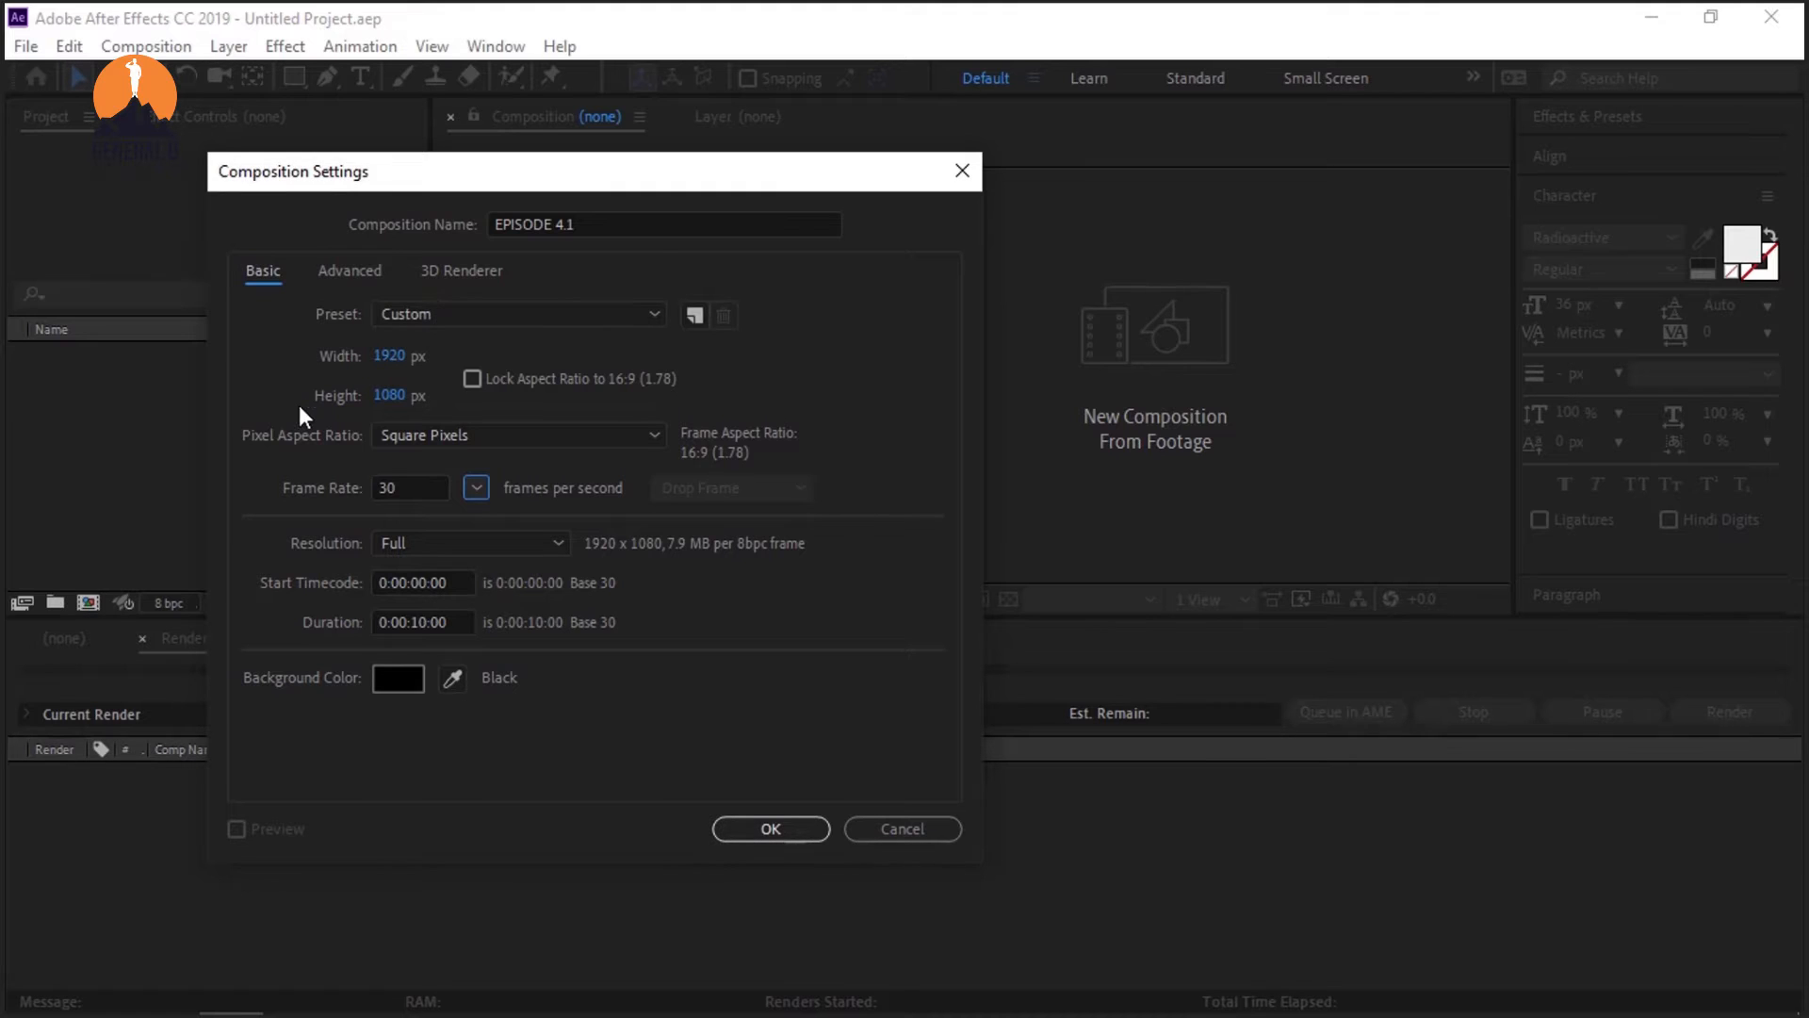
# Step: Choose Square Pixels as the pixel aspect ratio and Full as the composition's resolution
pyautogui.click(517, 435)
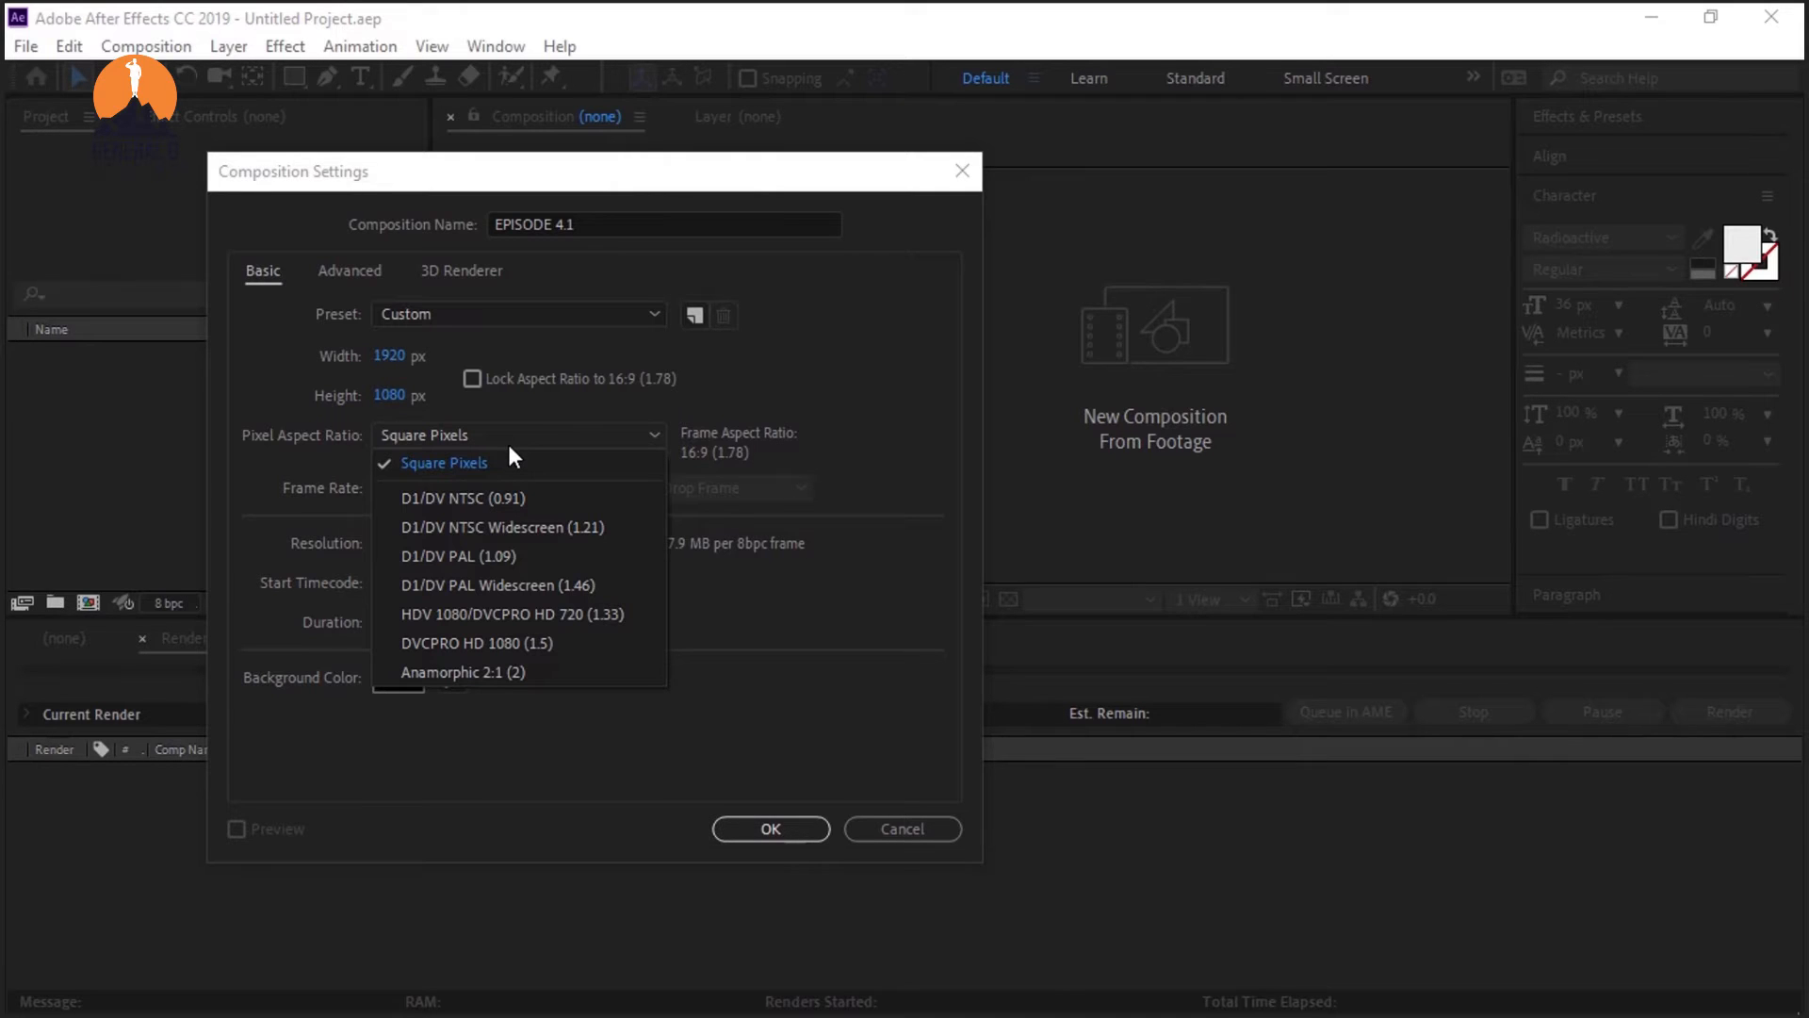
pyautogui.click(510, 451)
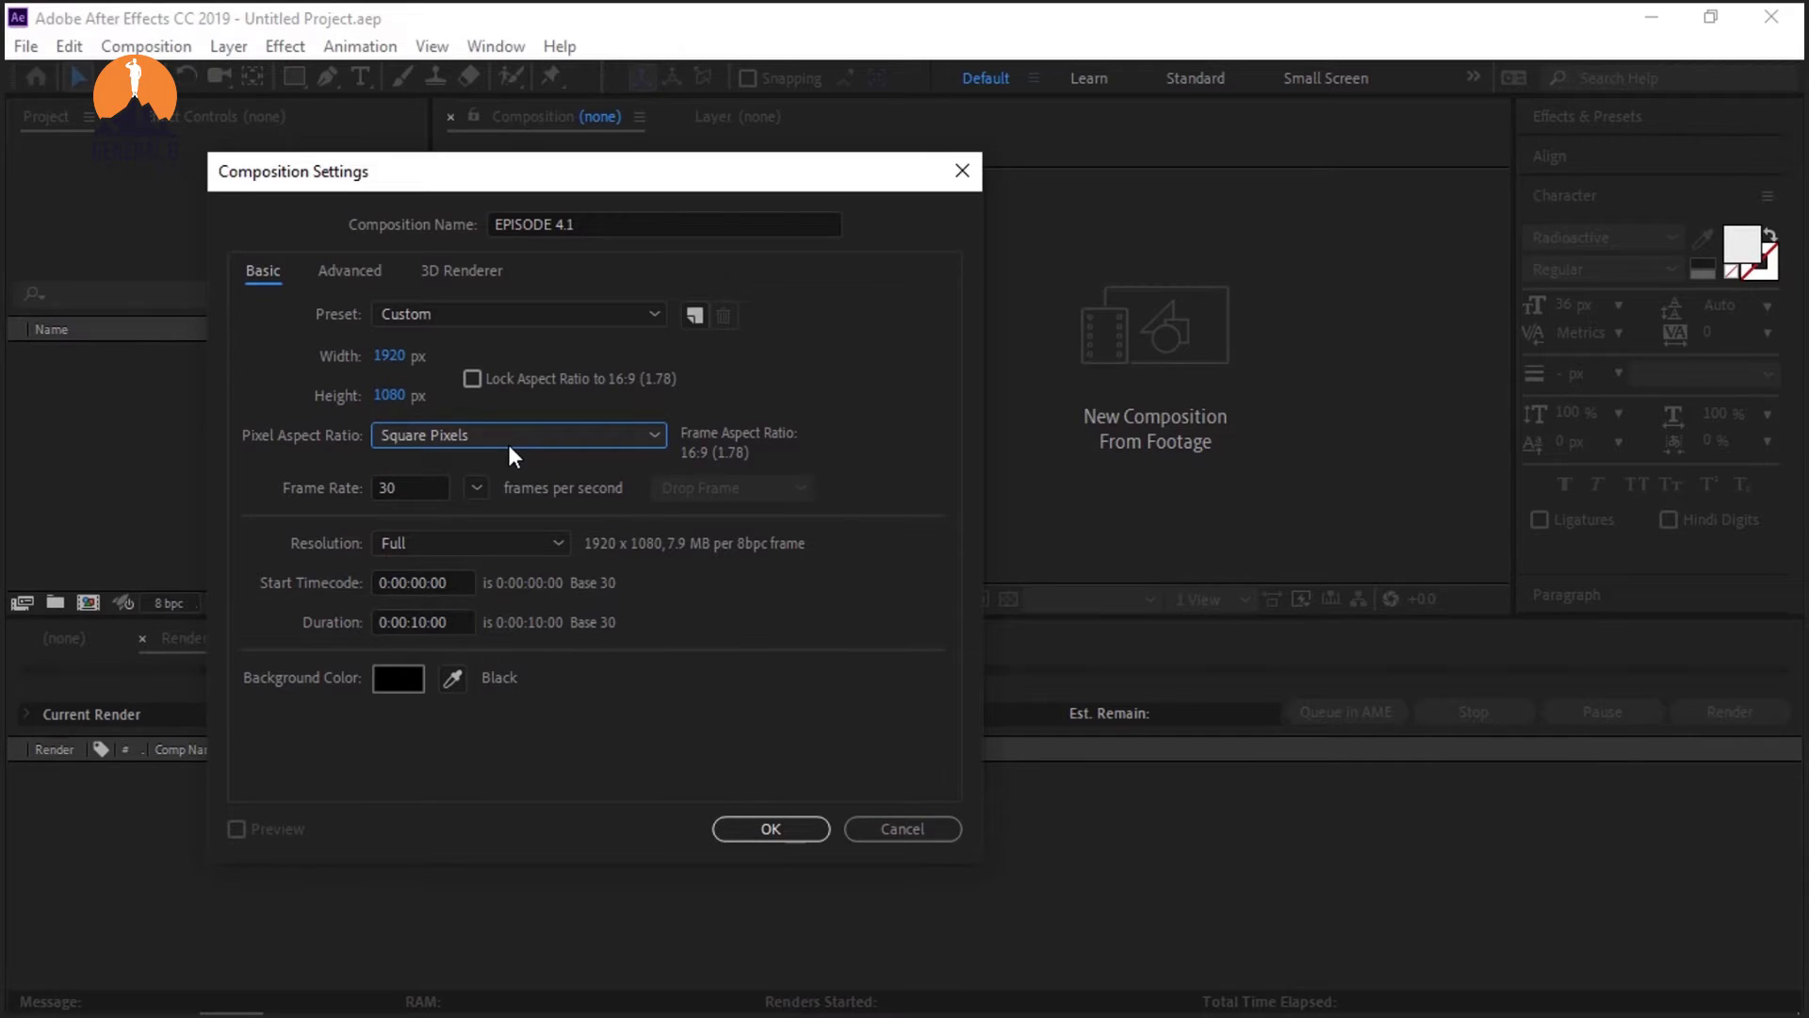
pyautogui.click(499, 545)
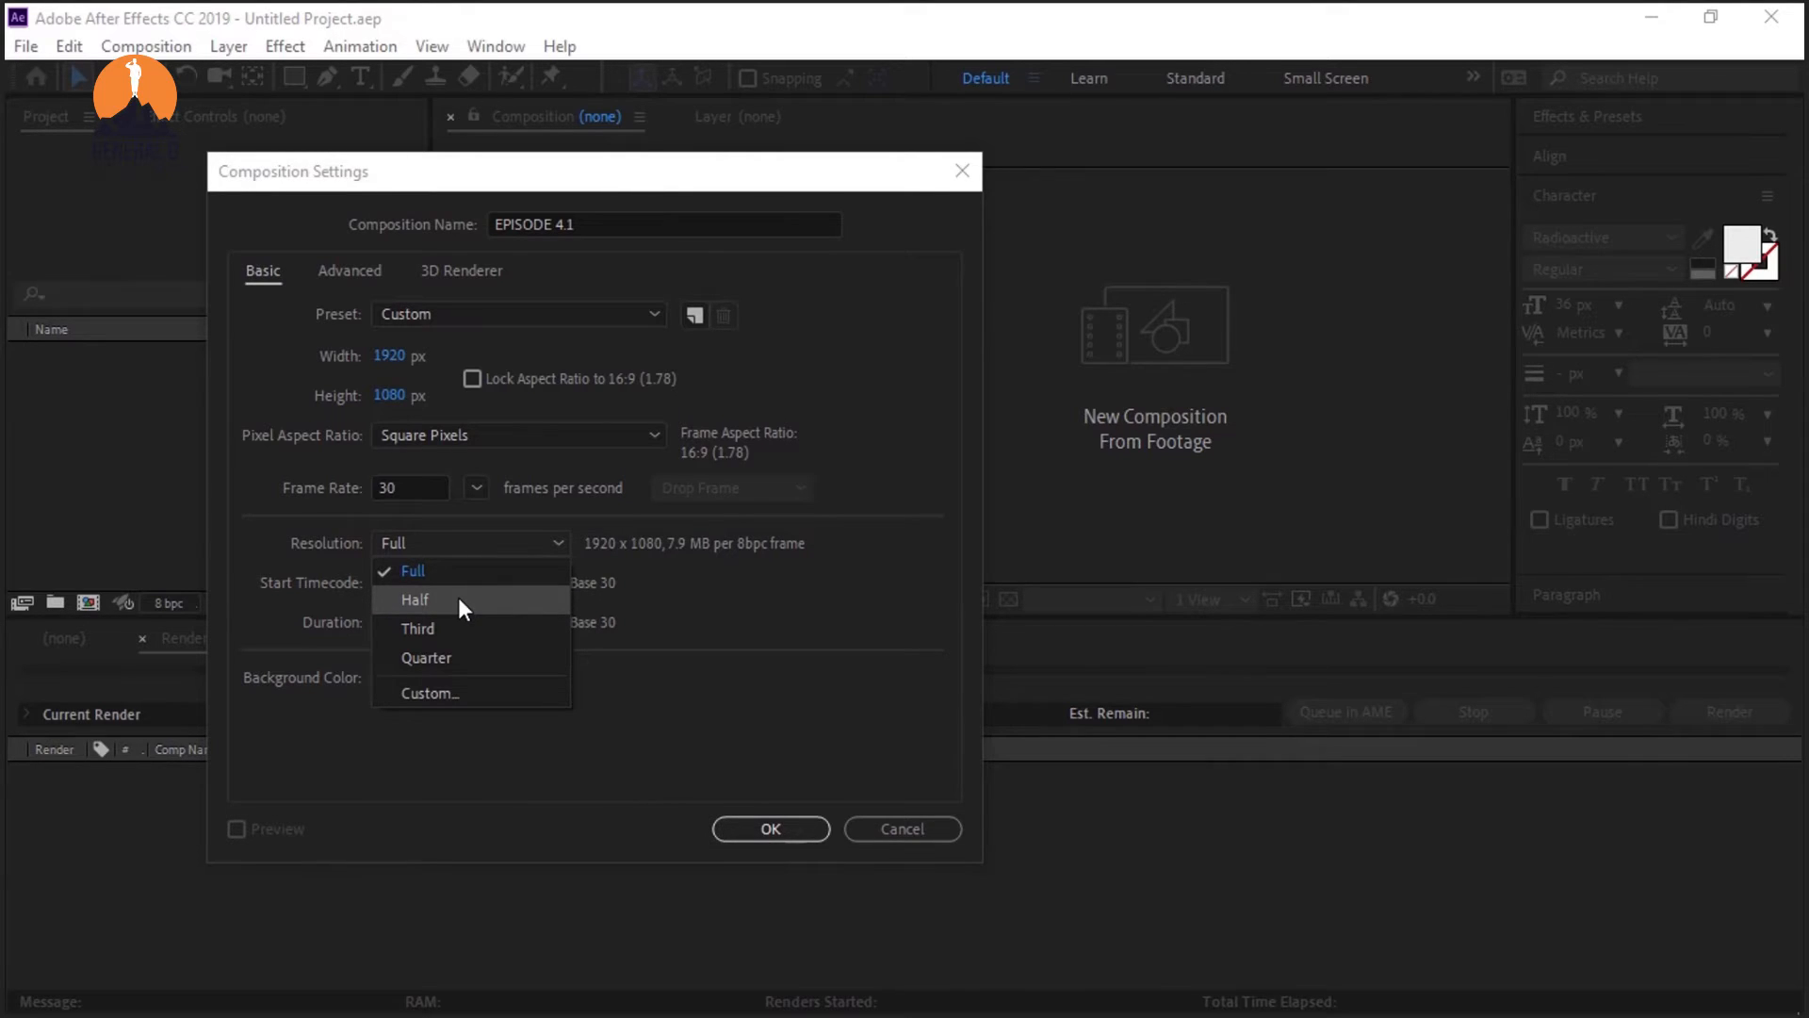
pyautogui.click(435, 571)
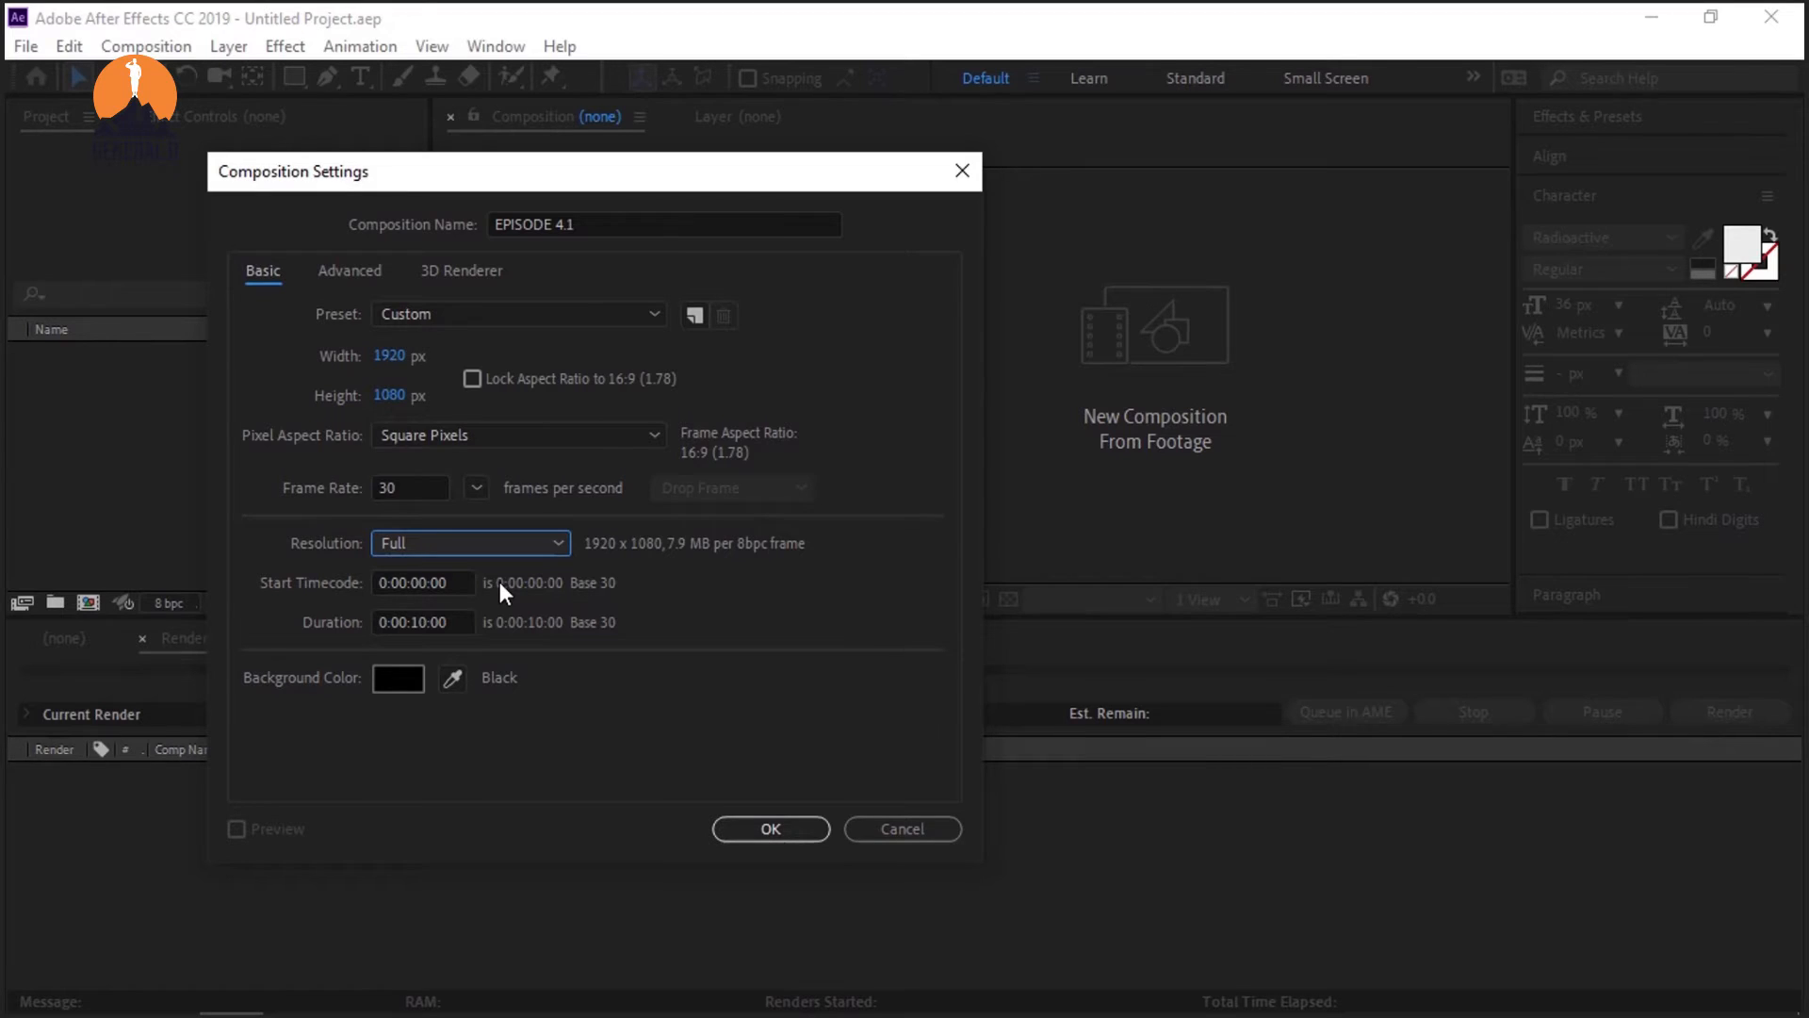
# Step: Try Quarter as the composition's resolution and return it to Full
pyautogui.click(477, 541)
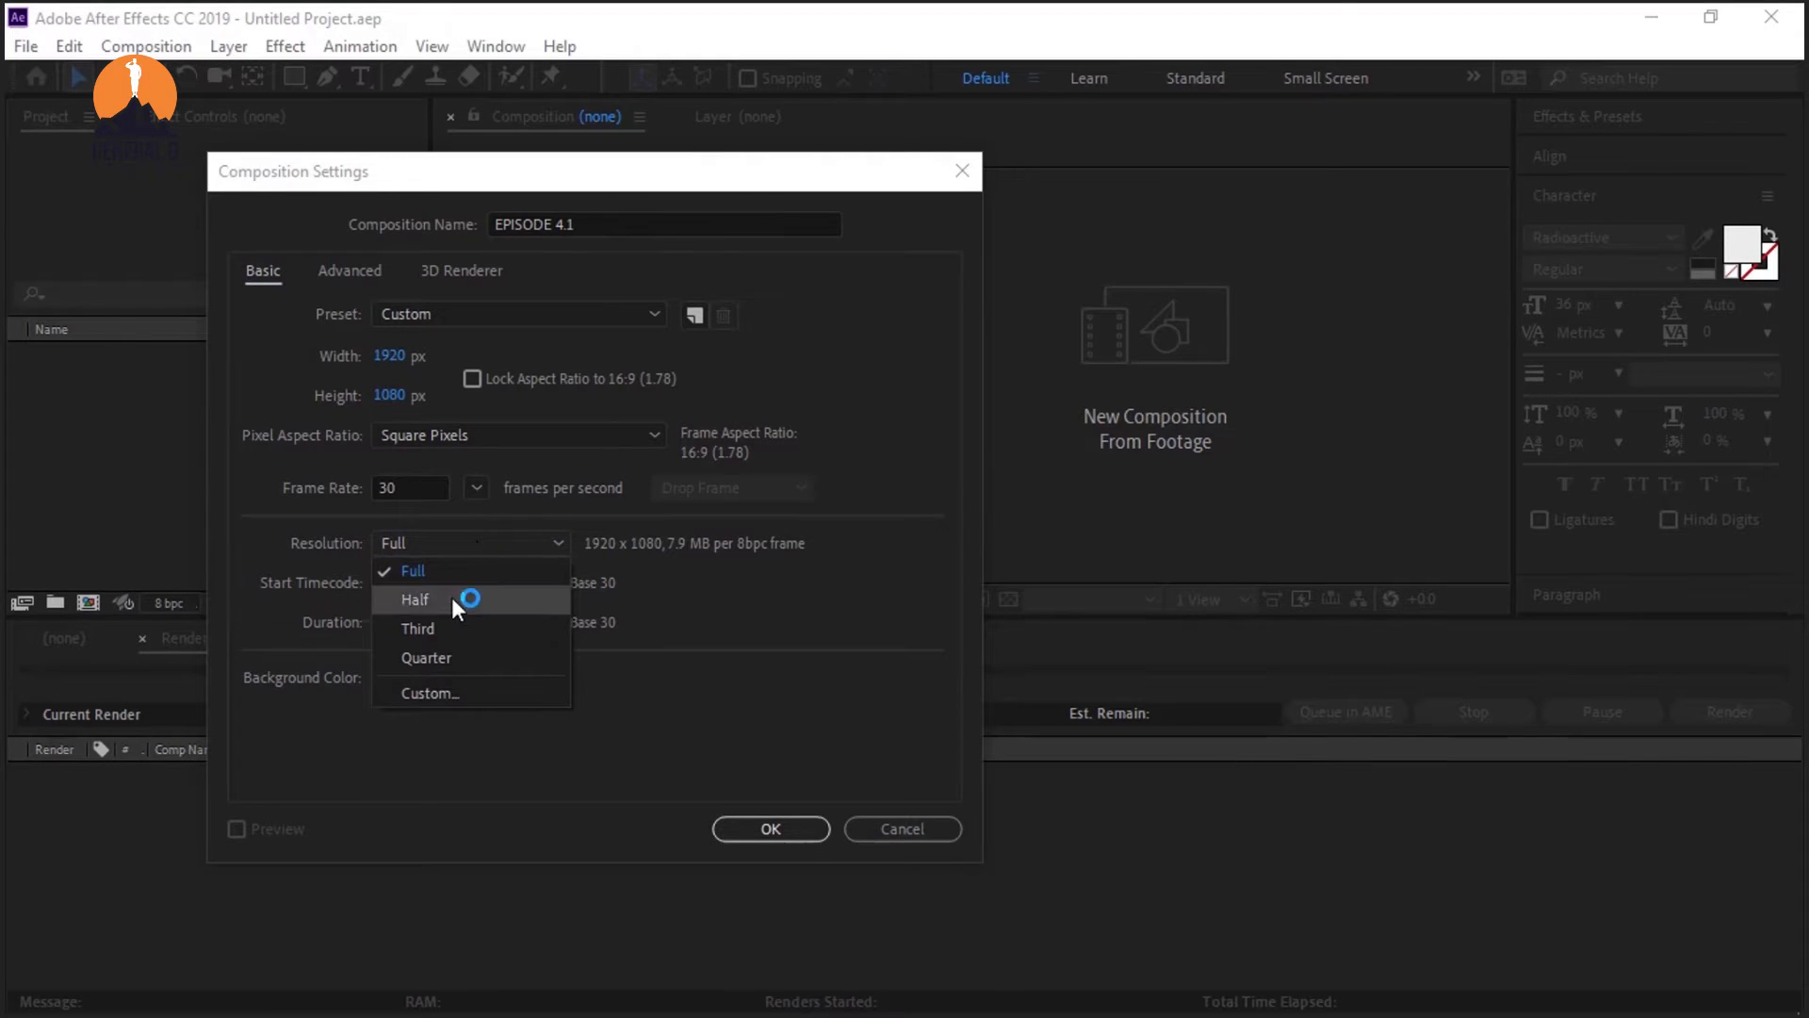
pyautogui.click(447, 658)
pyautogui.click(436, 547)
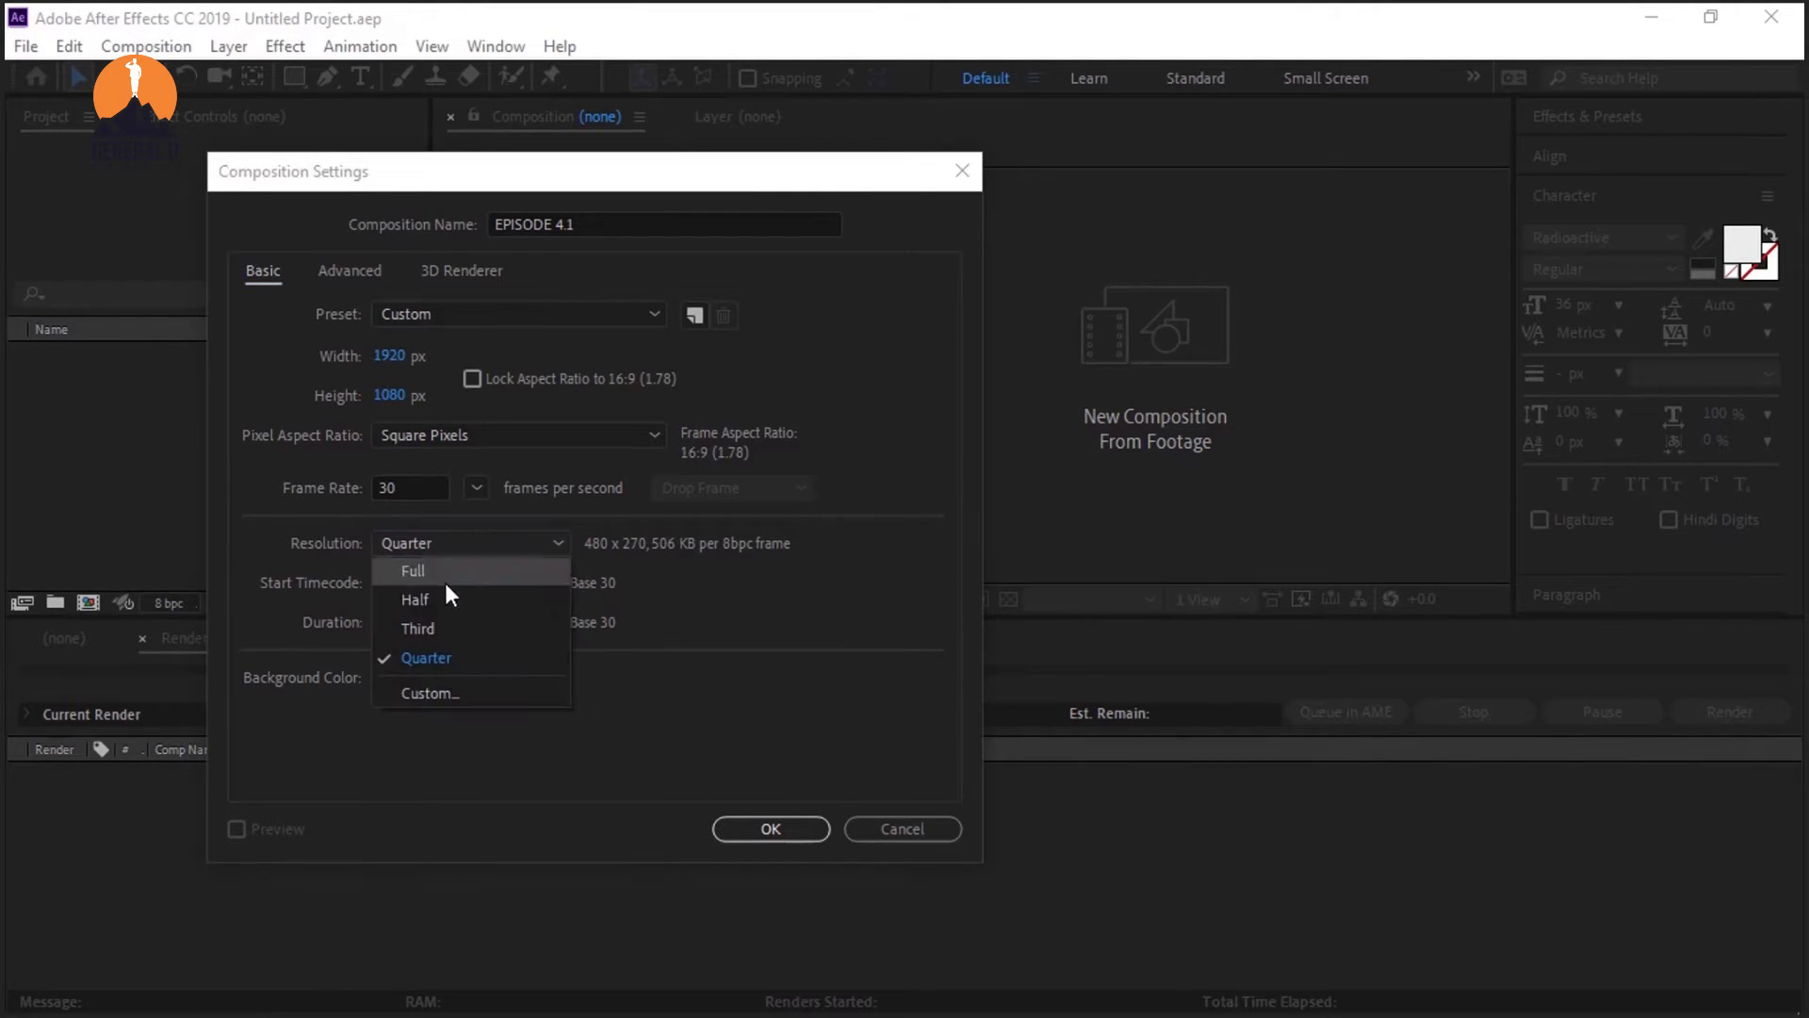
pyautogui.click(444, 577)
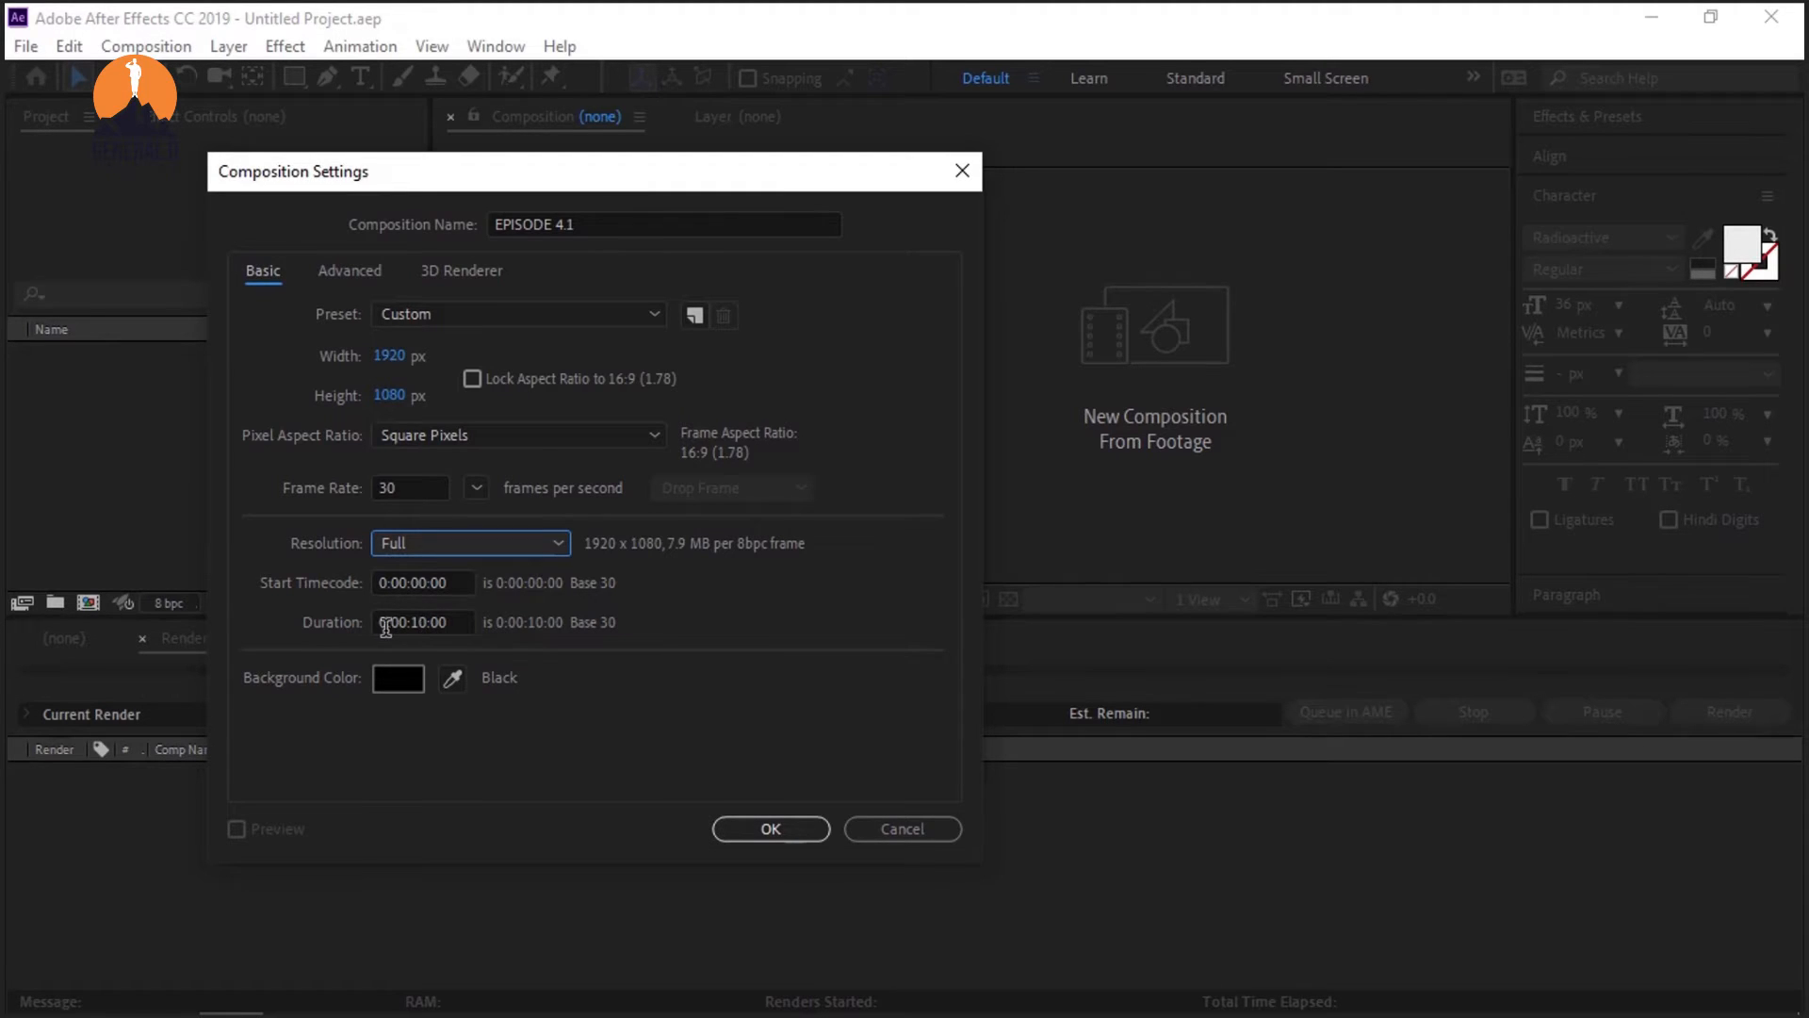
pyautogui.click(423, 624)
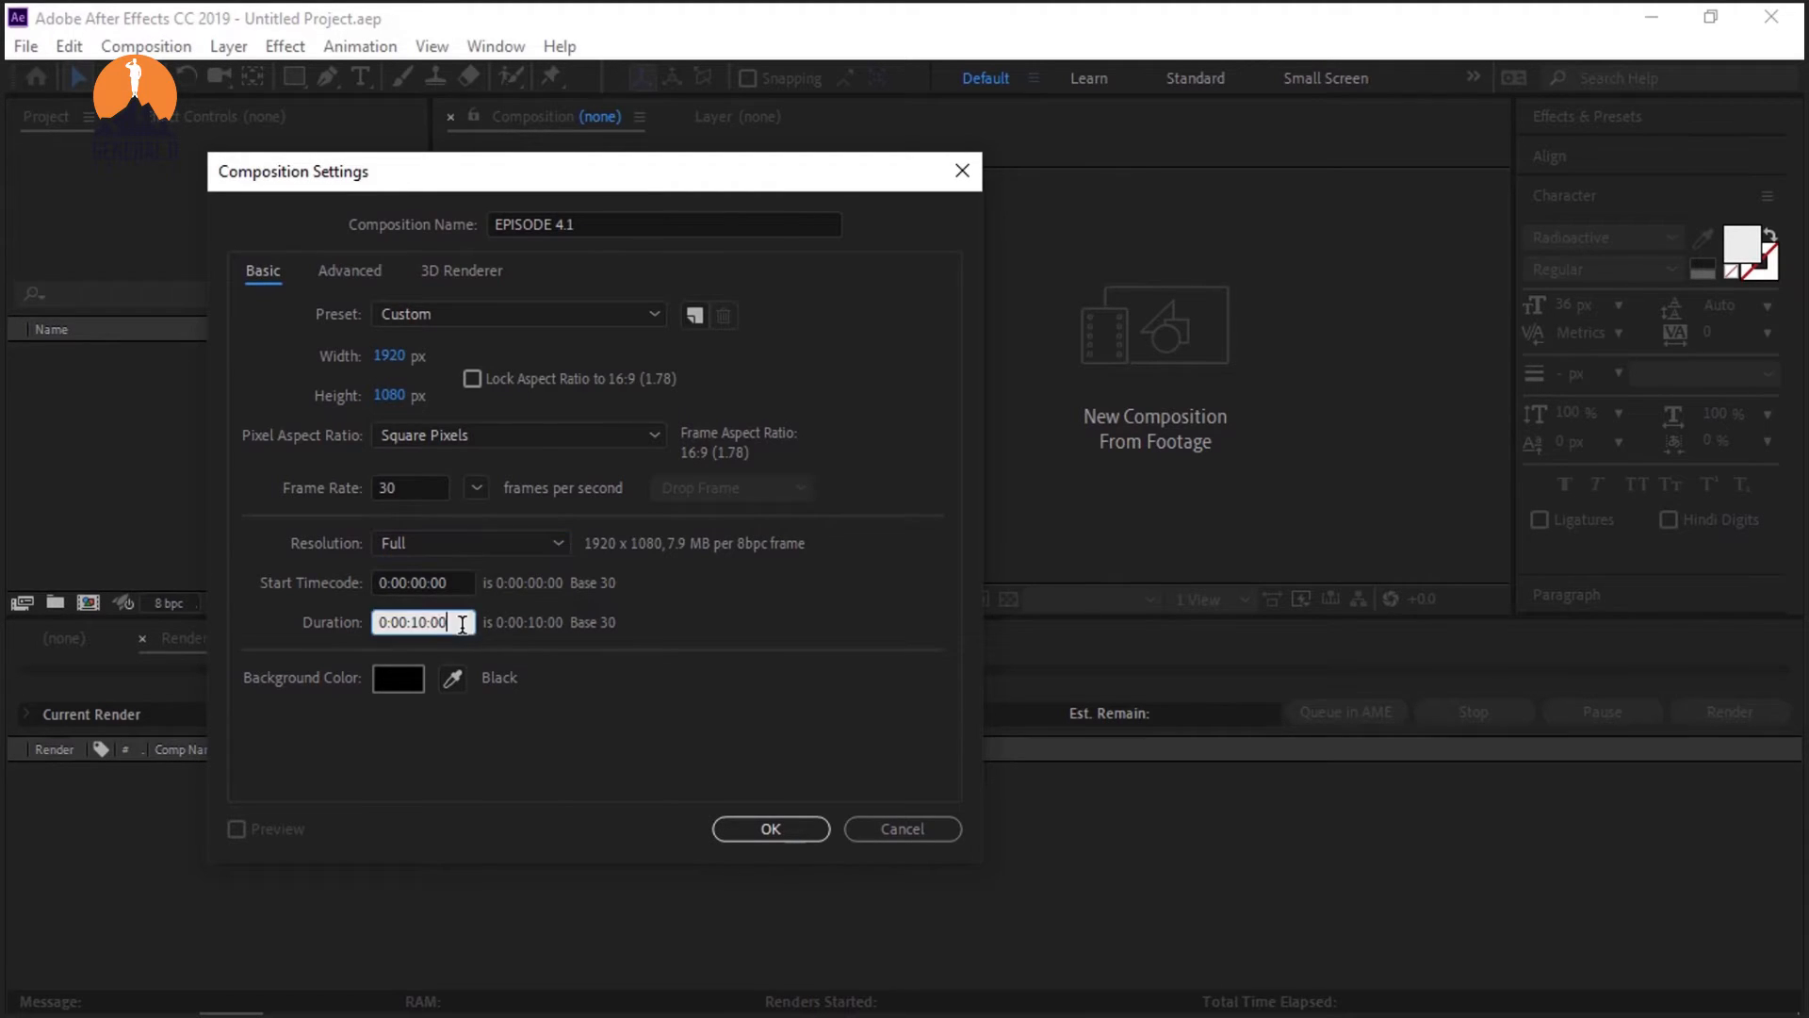
pyautogui.moveTo(449, 621); pyautogui.dragTo(432, 623)
pyautogui.moveTo(427, 623); pyautogui.dragTo(366, 624)
pyautogui.click(423, 622)
# Step: Set the background color to black, after trying white, and create the composition
pyautogui.click(398, 685)
pyautogui.moveTo(565, 719); pyautogui.dragTo(376, 509)
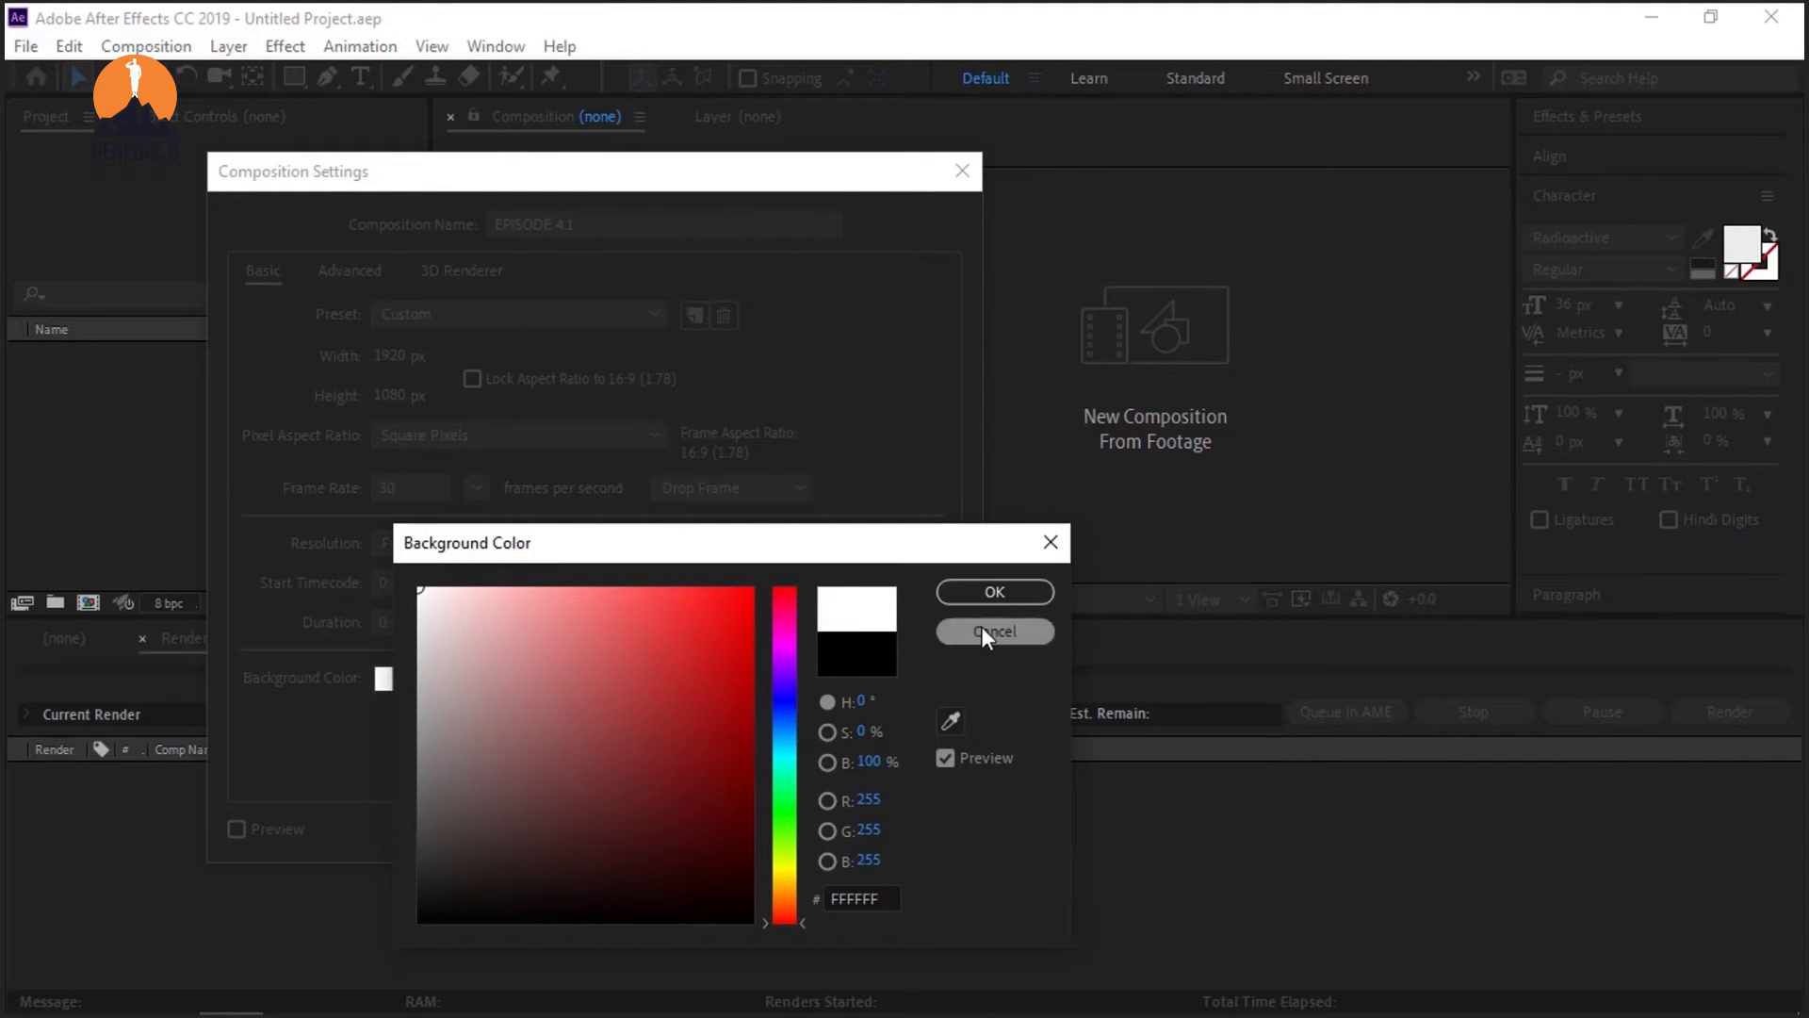
pyautogui.moveTo(424, 914); pyautogui.dragTo(399, 921)
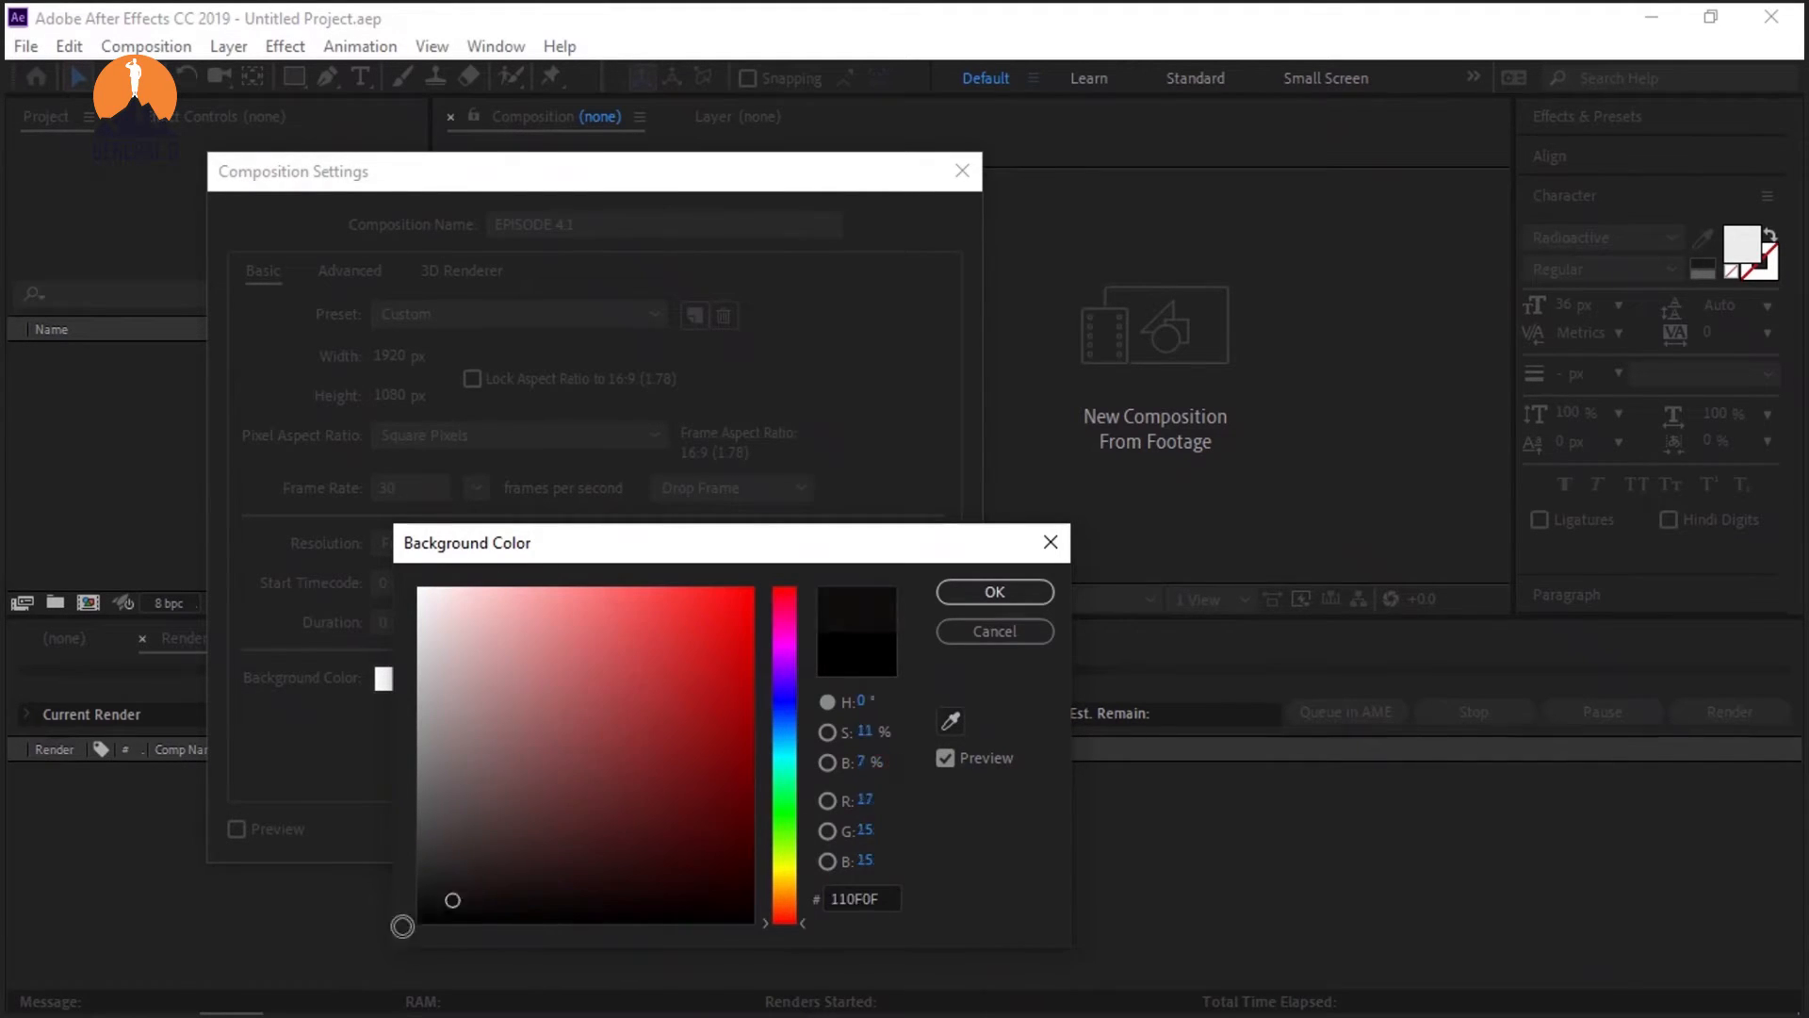
pyautogui.click(997, 594)
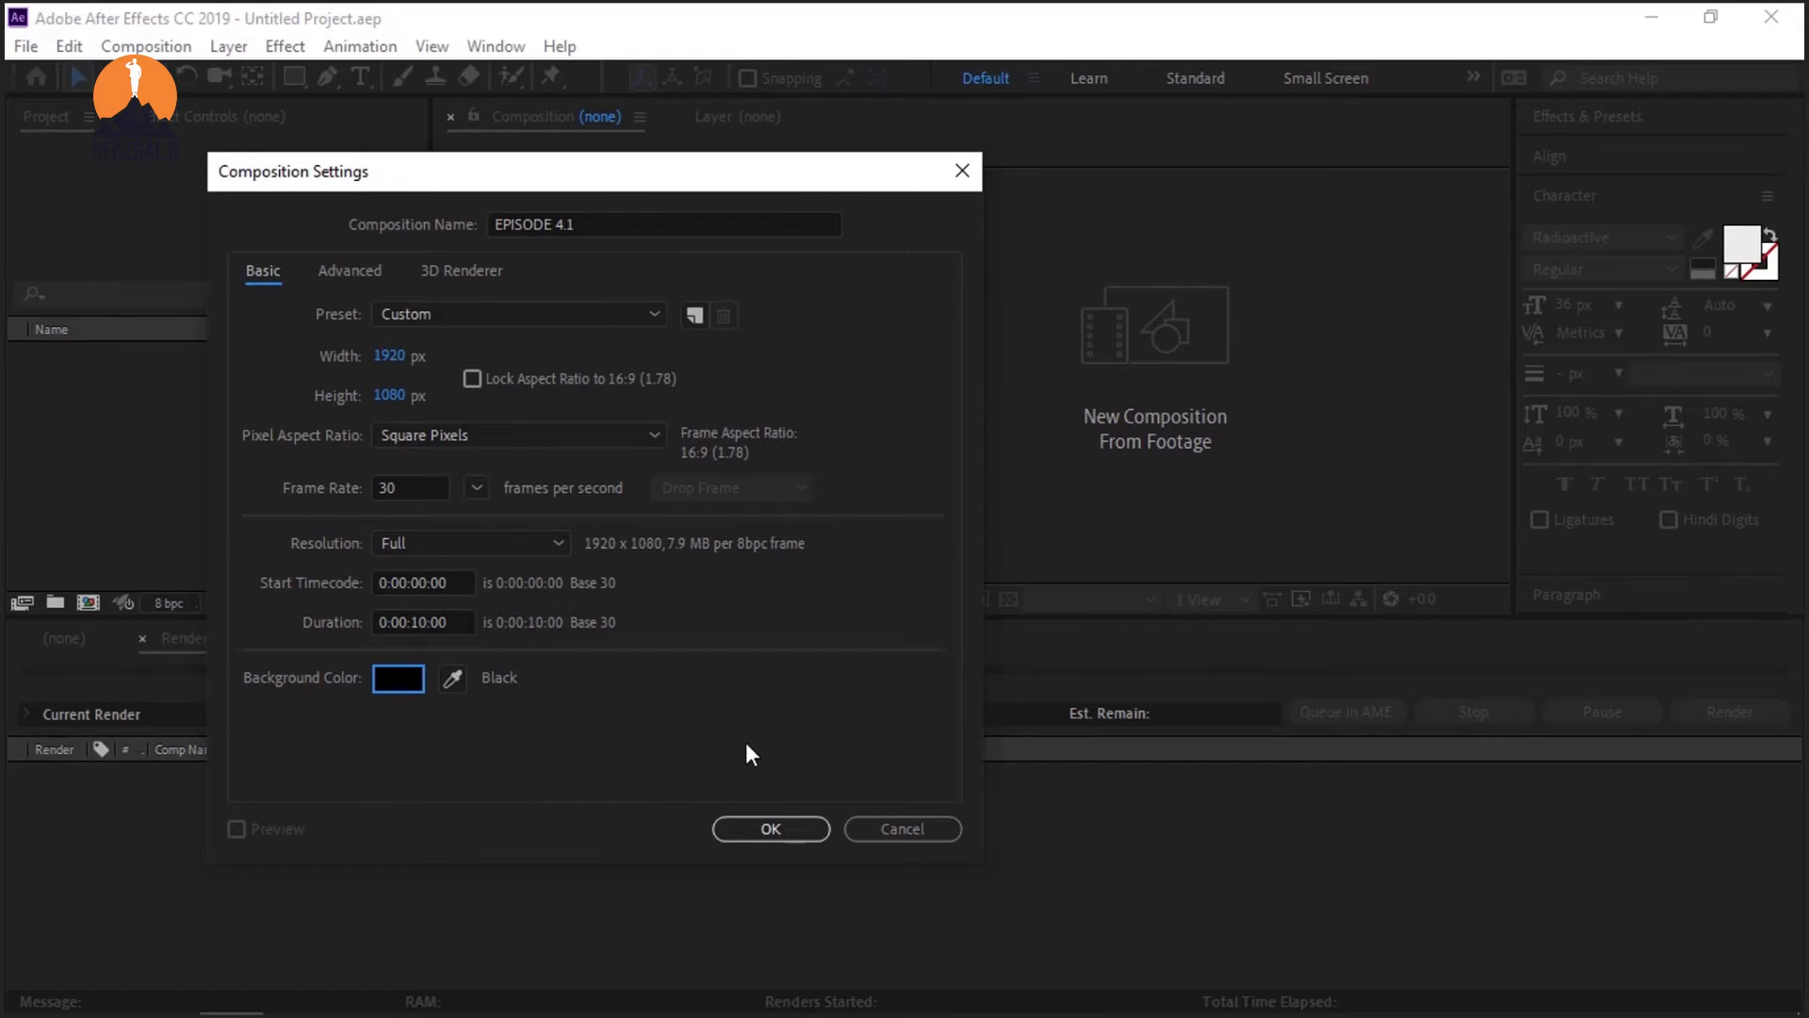
pyautogui.click(771, 832)
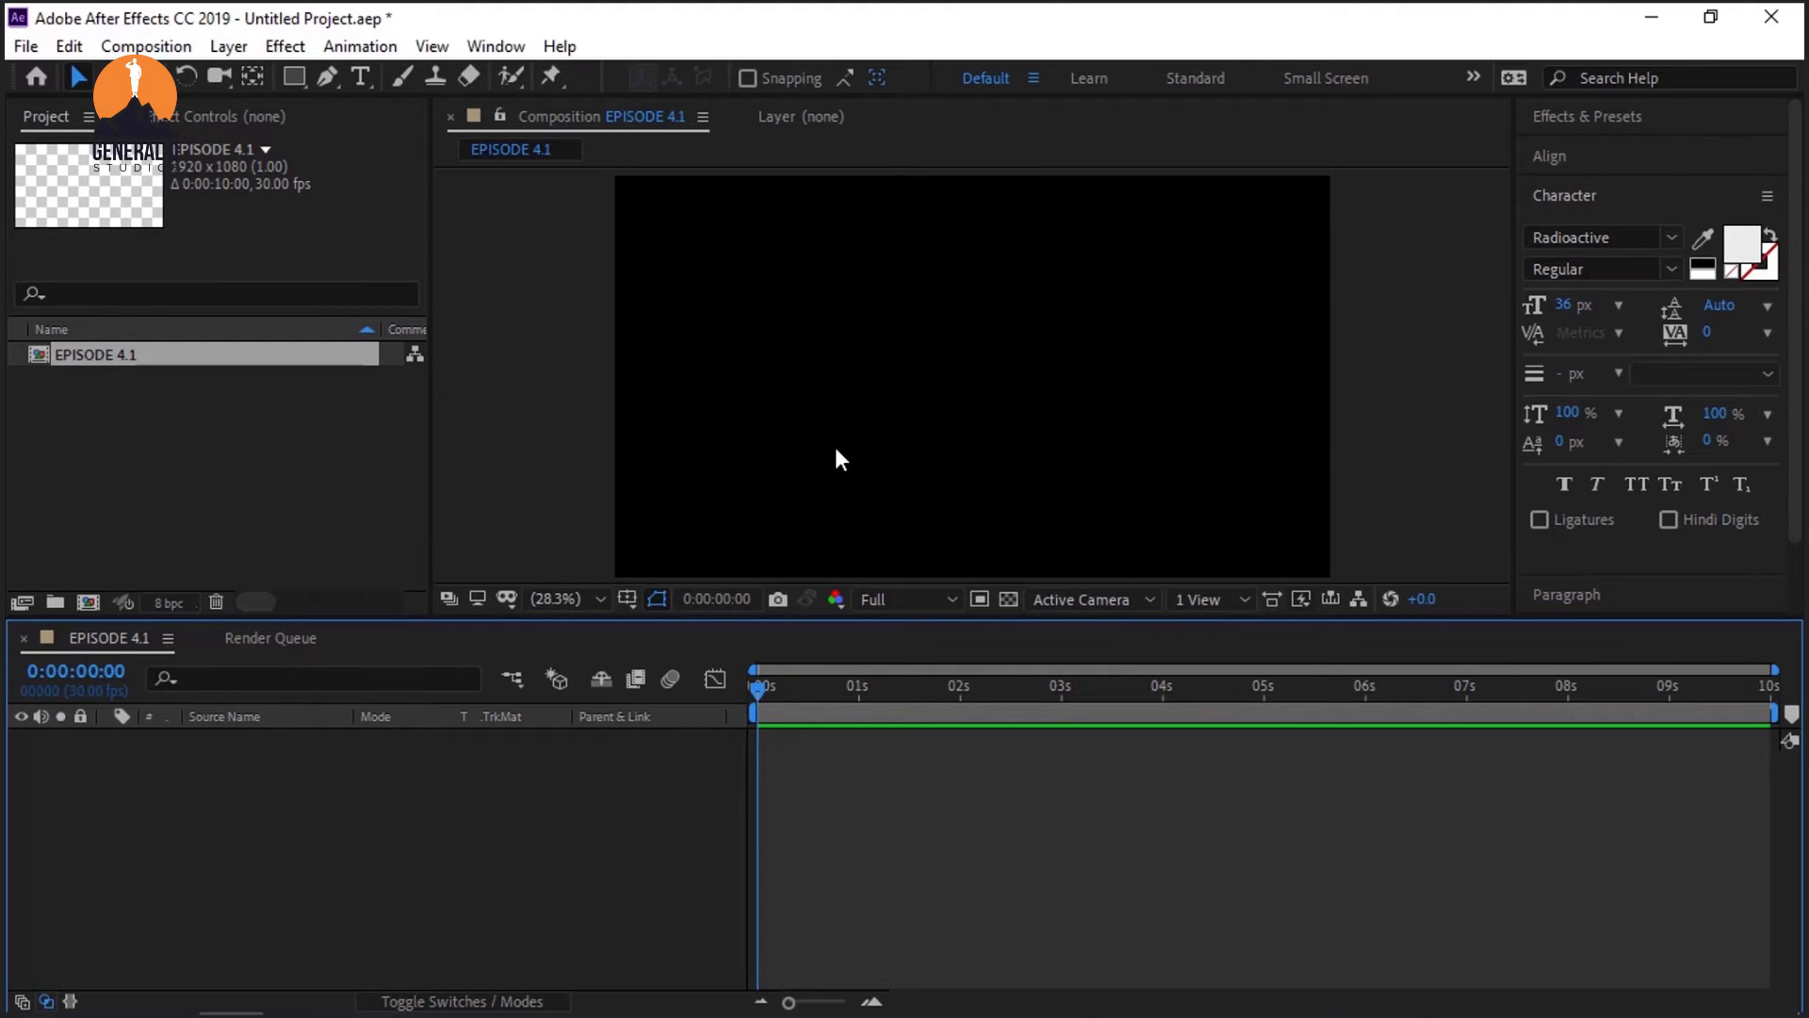
# Step: View the settings of the EPISODE 4.1 composition and close them without making changes
pyautogui.hotkey('ctrl', 'k')
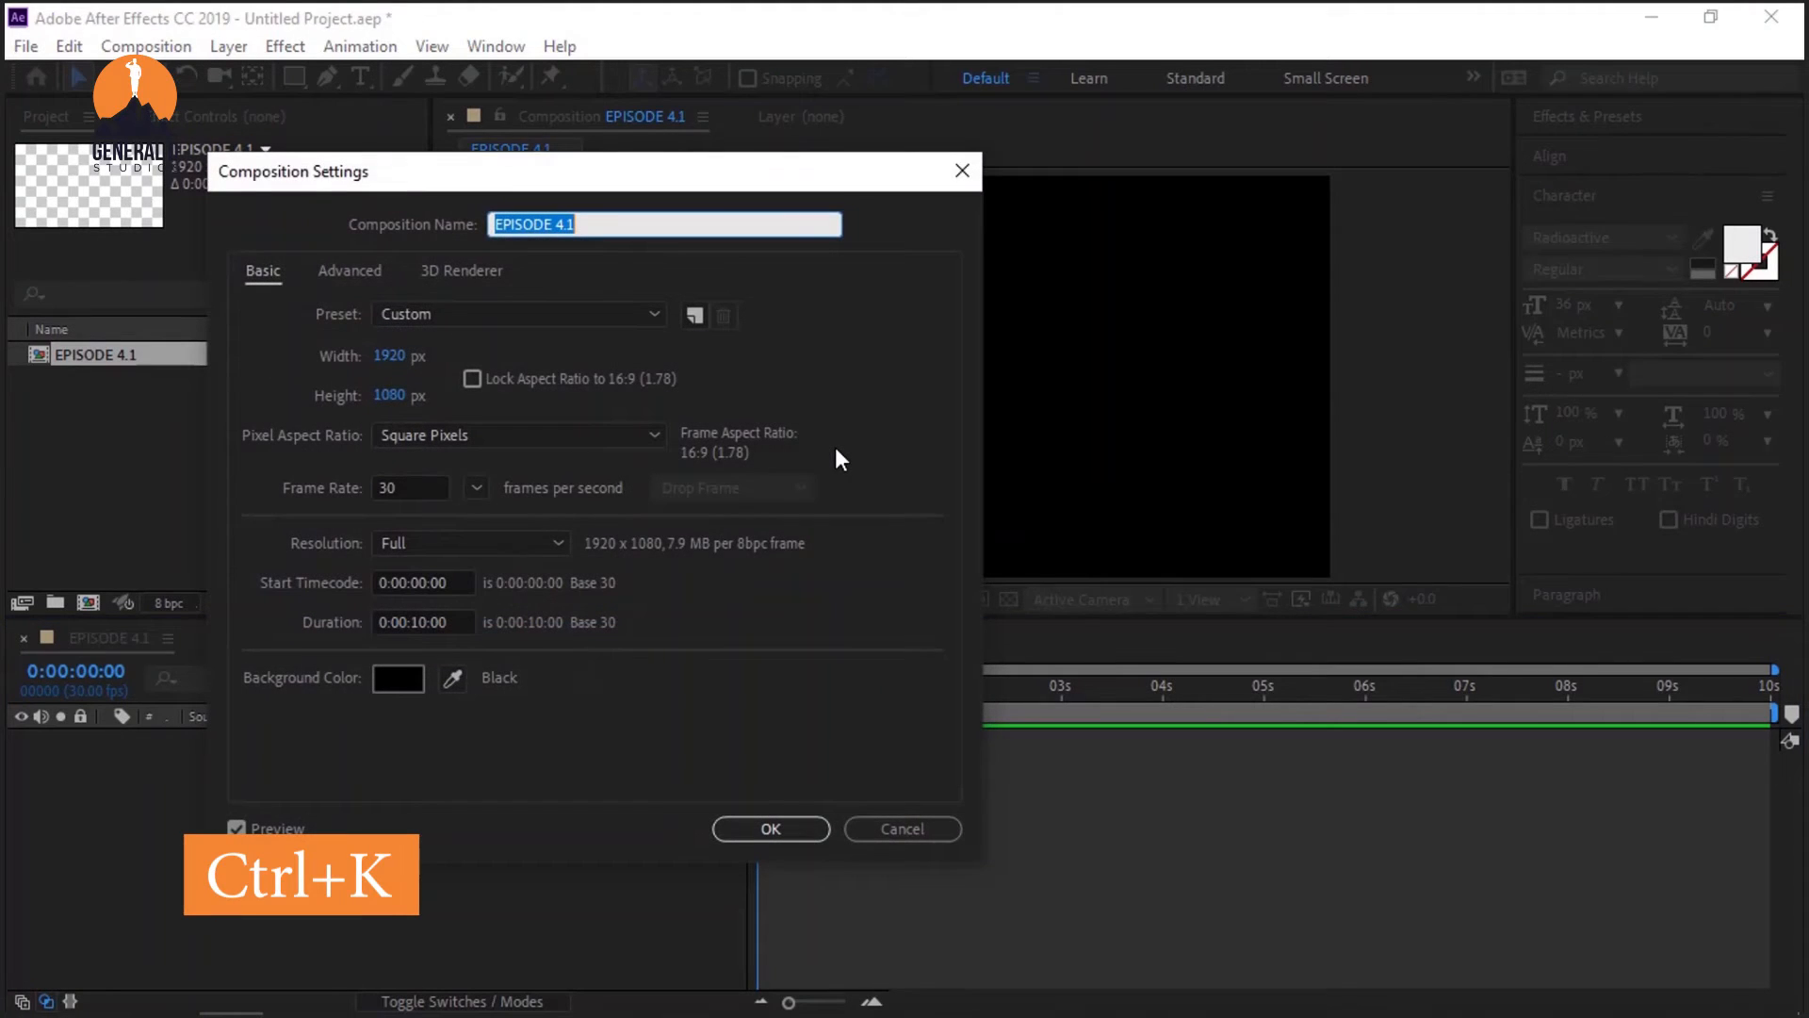
pyautogui.click(901, 830)
pyautogui.click(150, 47)
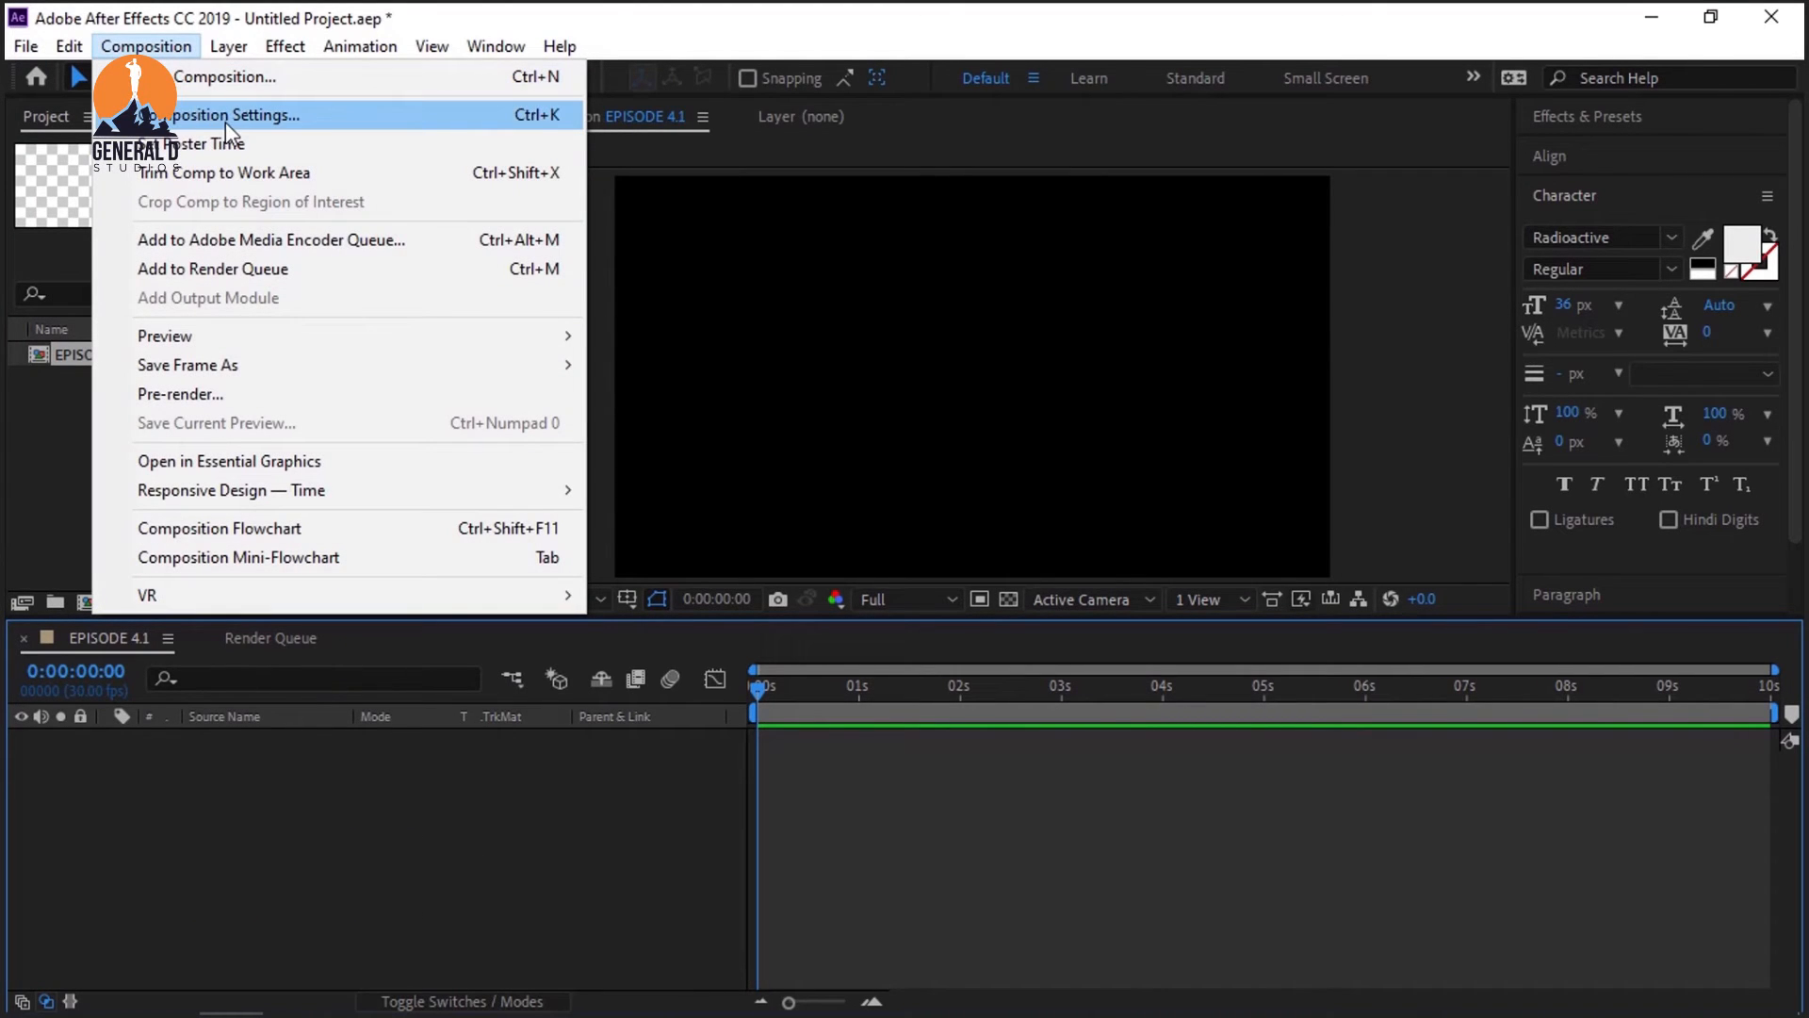
pyautogui.click(768, 6)
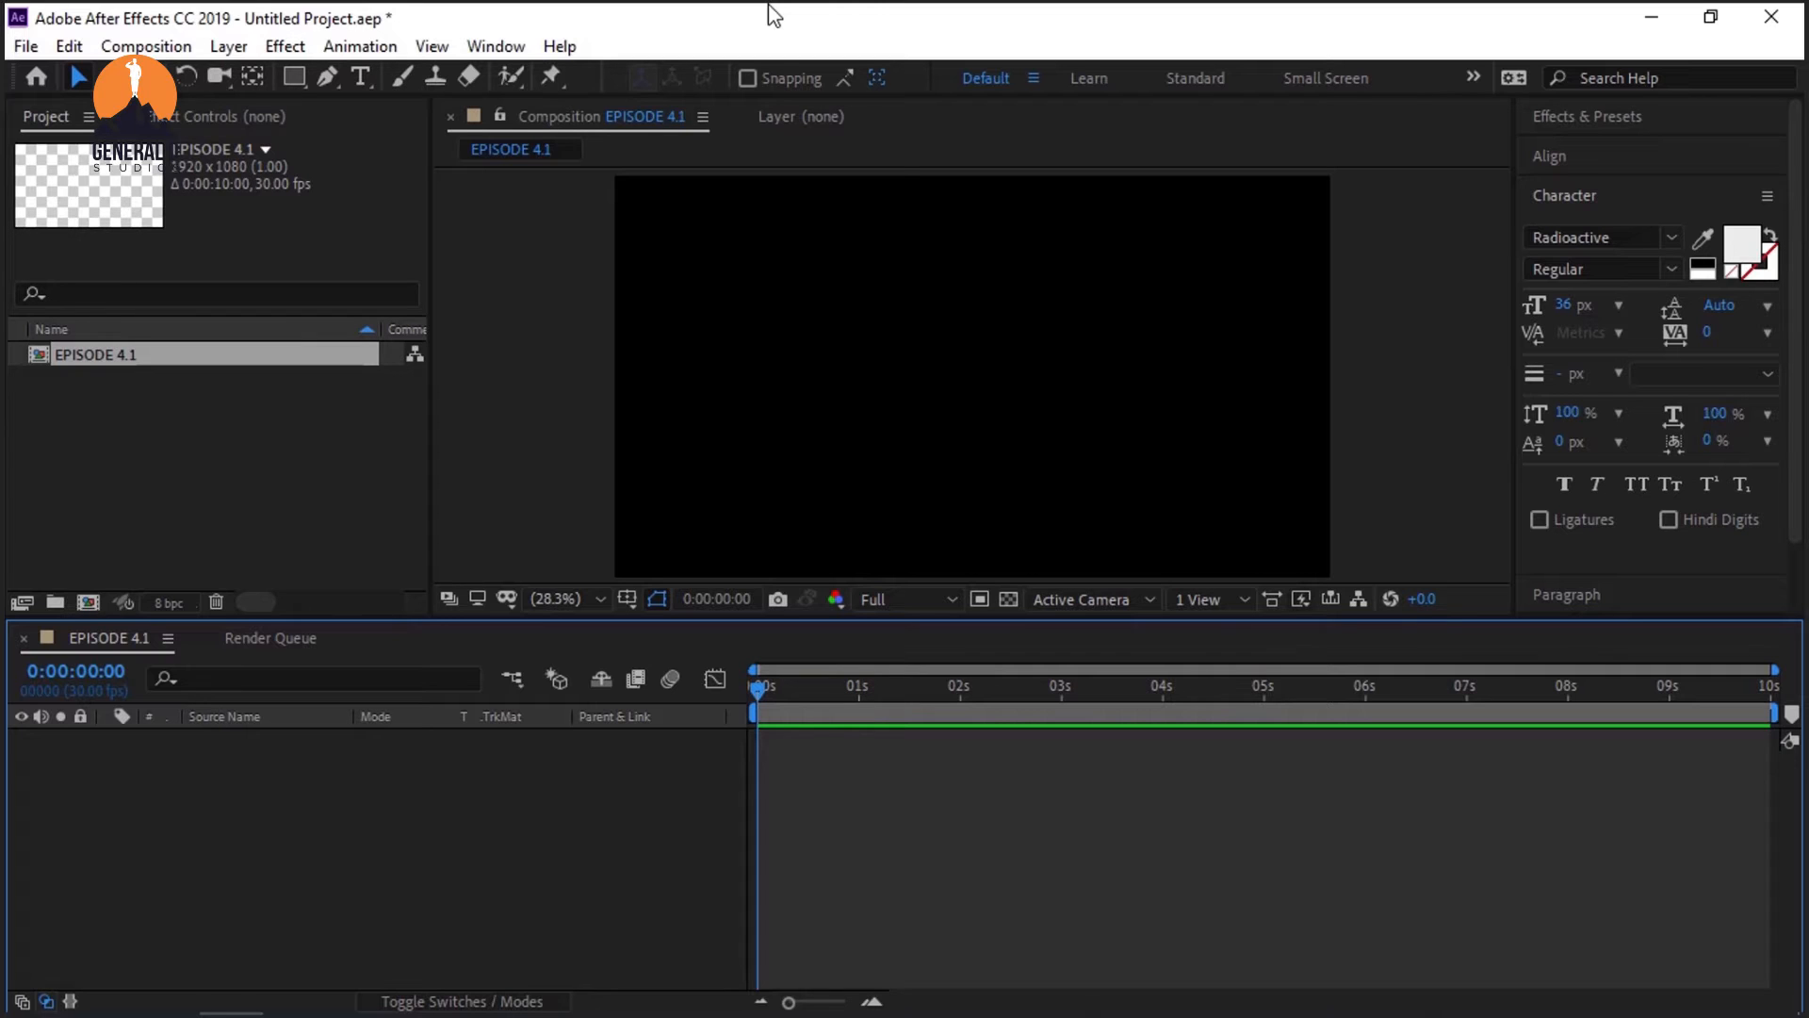
# Step: Try white, red and other colors as the EPISODE 4.1 composition's background, return it to black and apply the settings
pyautogui.hotkey('ctrl', 'k')
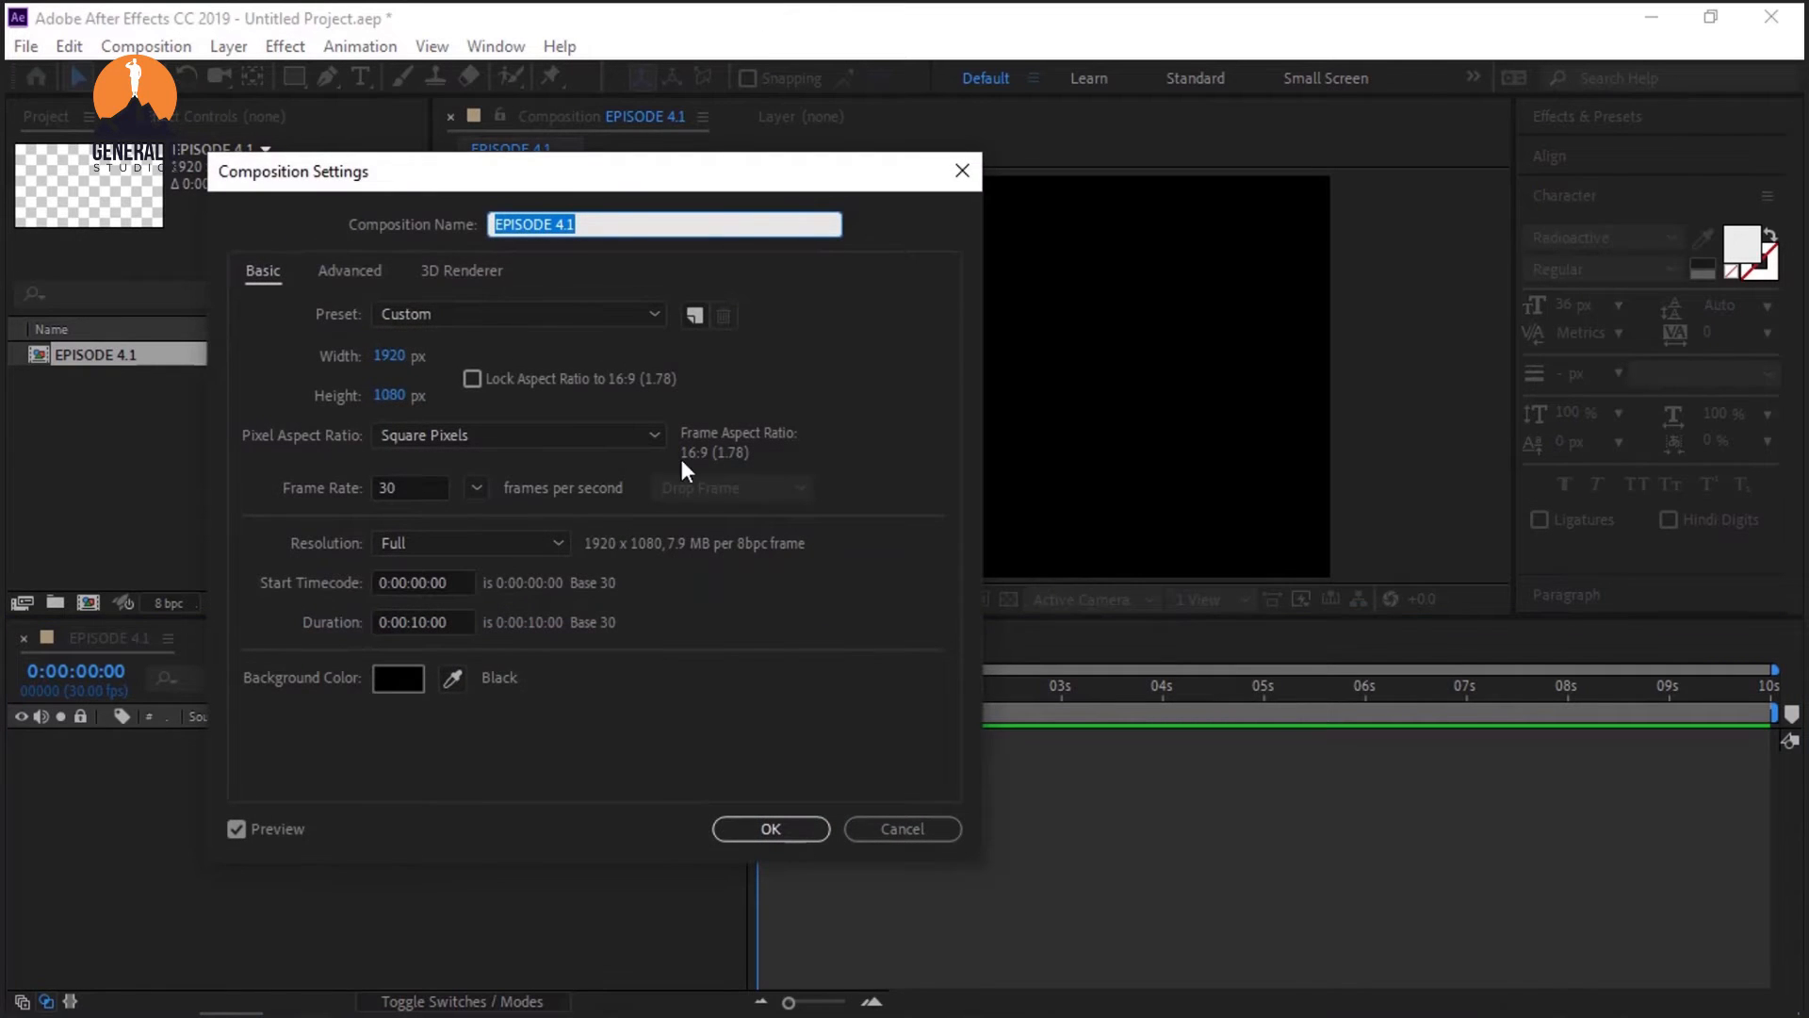
pyautogui.click(422, 677)
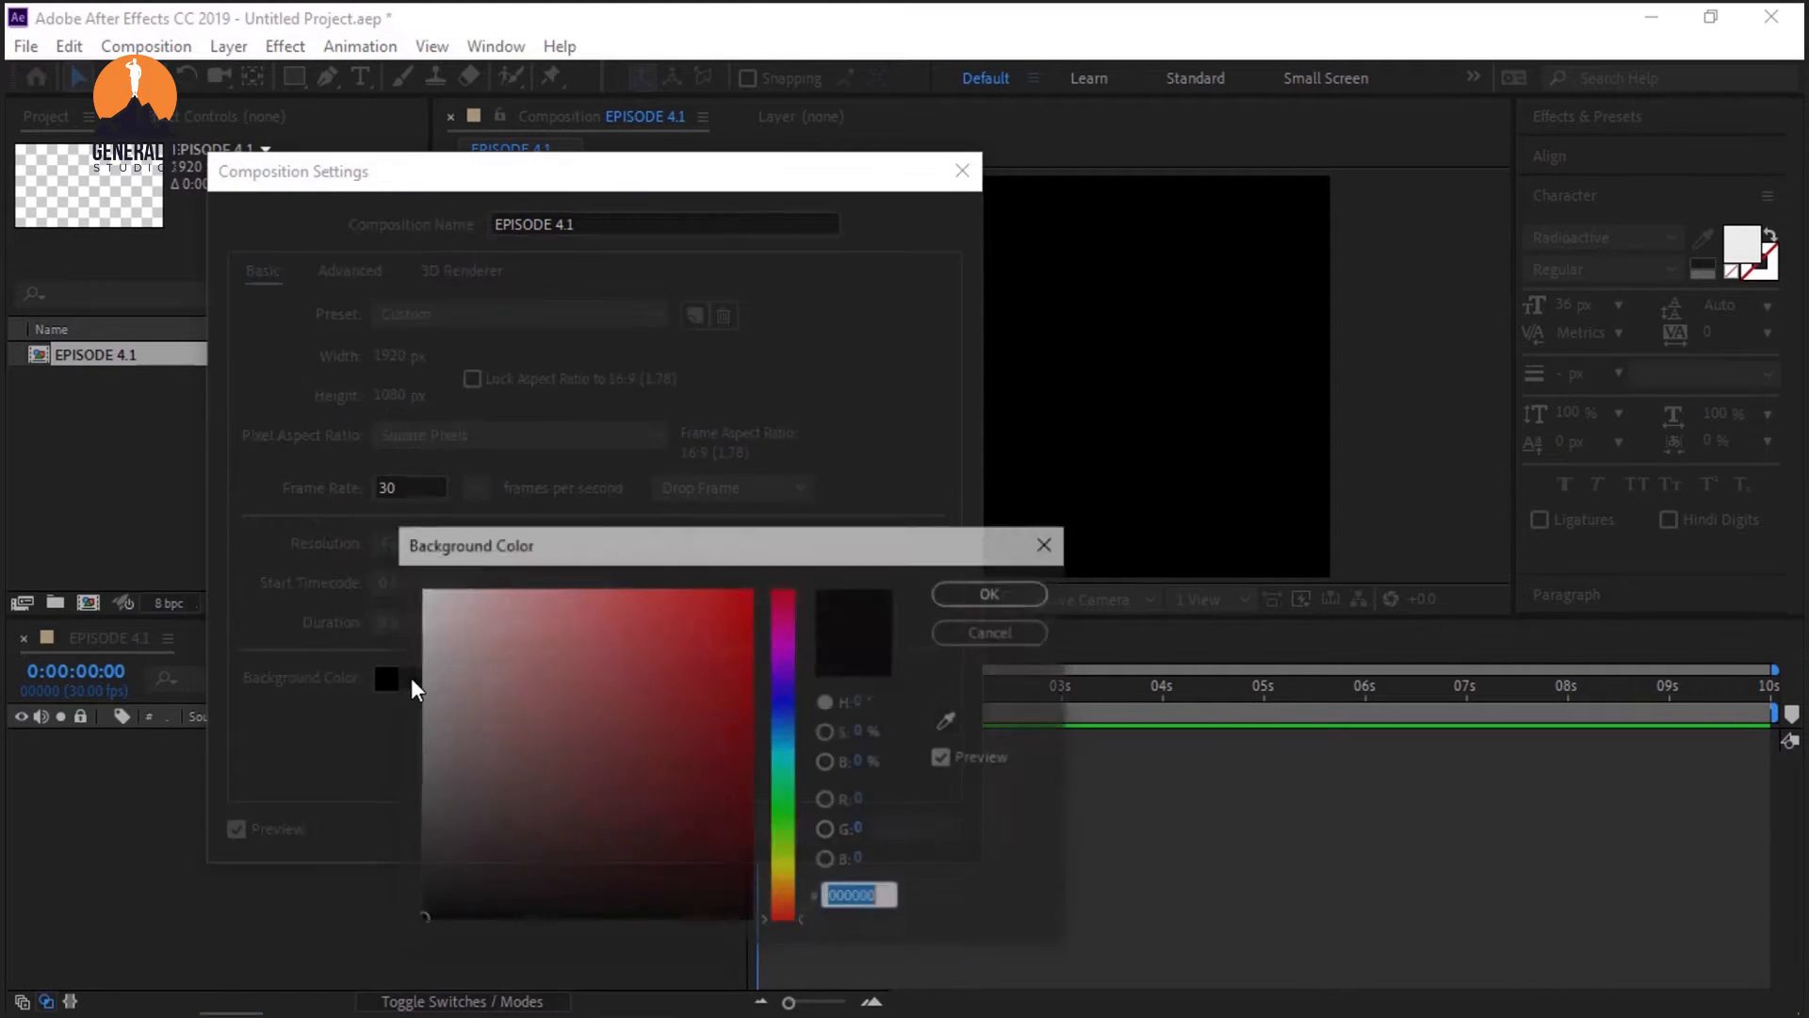
pyautogui.moveTo(515, 726); pyautogui.dragTo(287, 418)
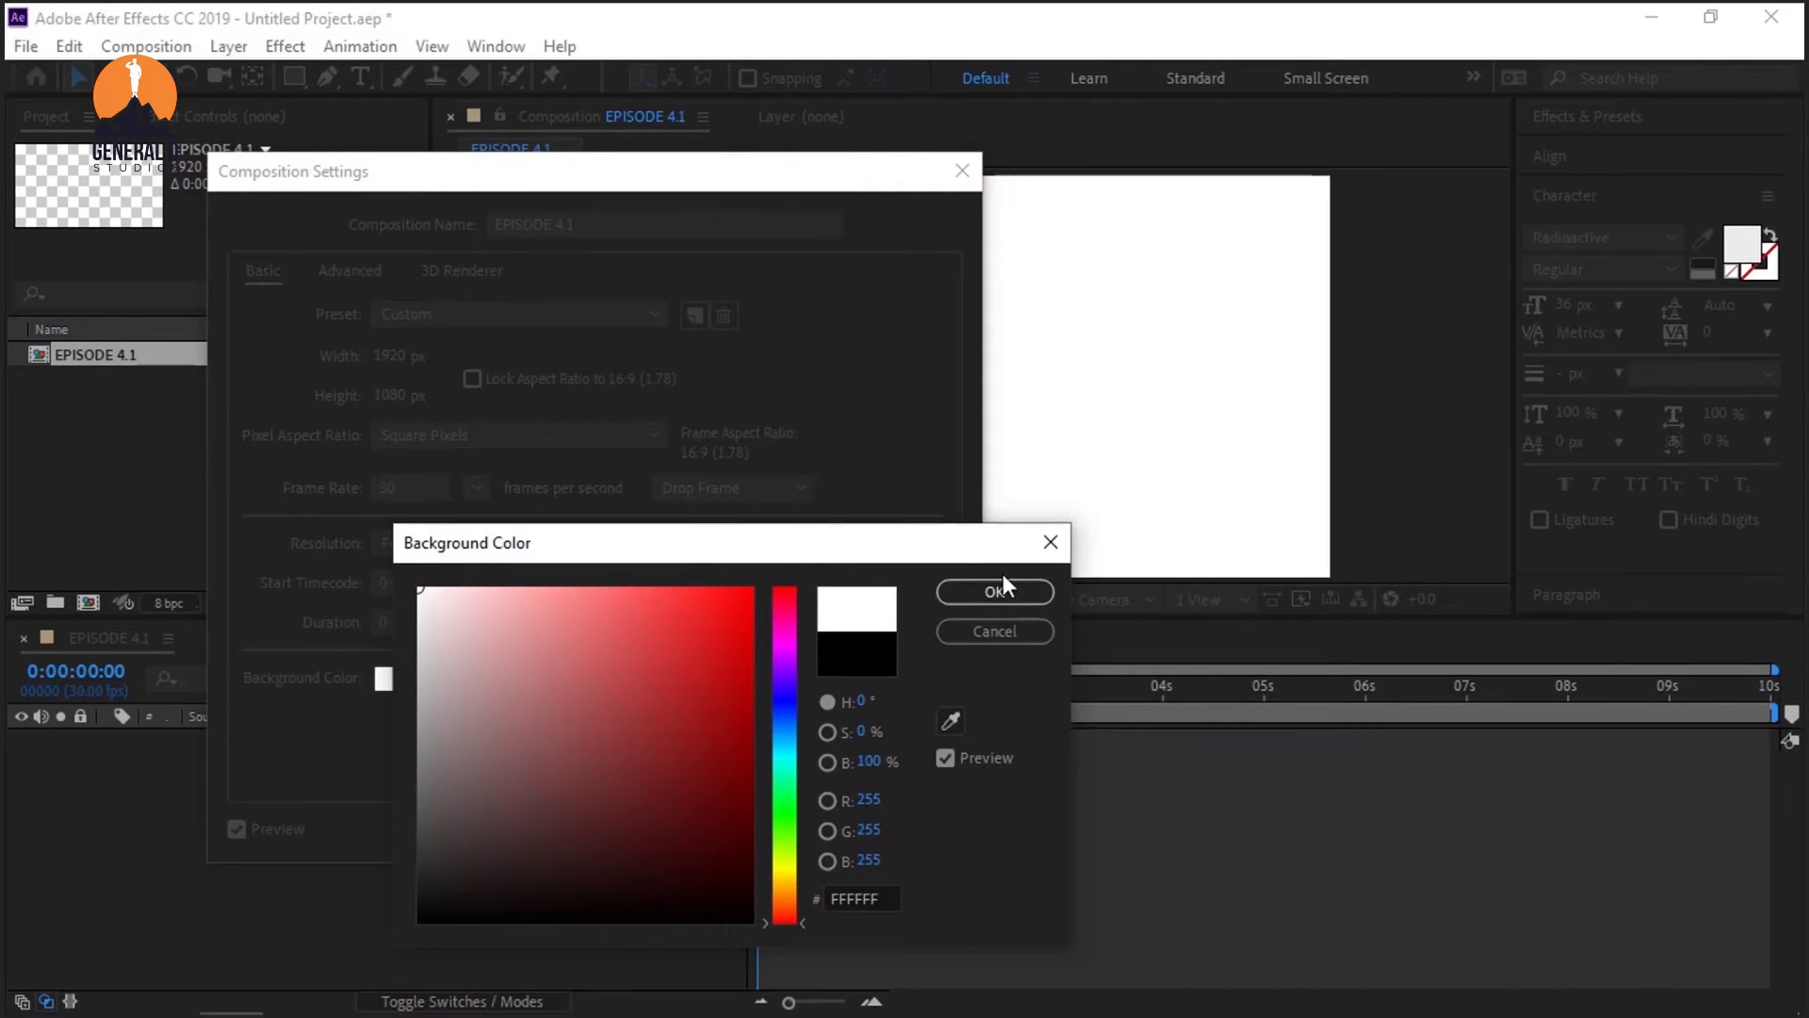
pyautogui.moveTo(683, 614); pyautogui.dragTo(694, 619)
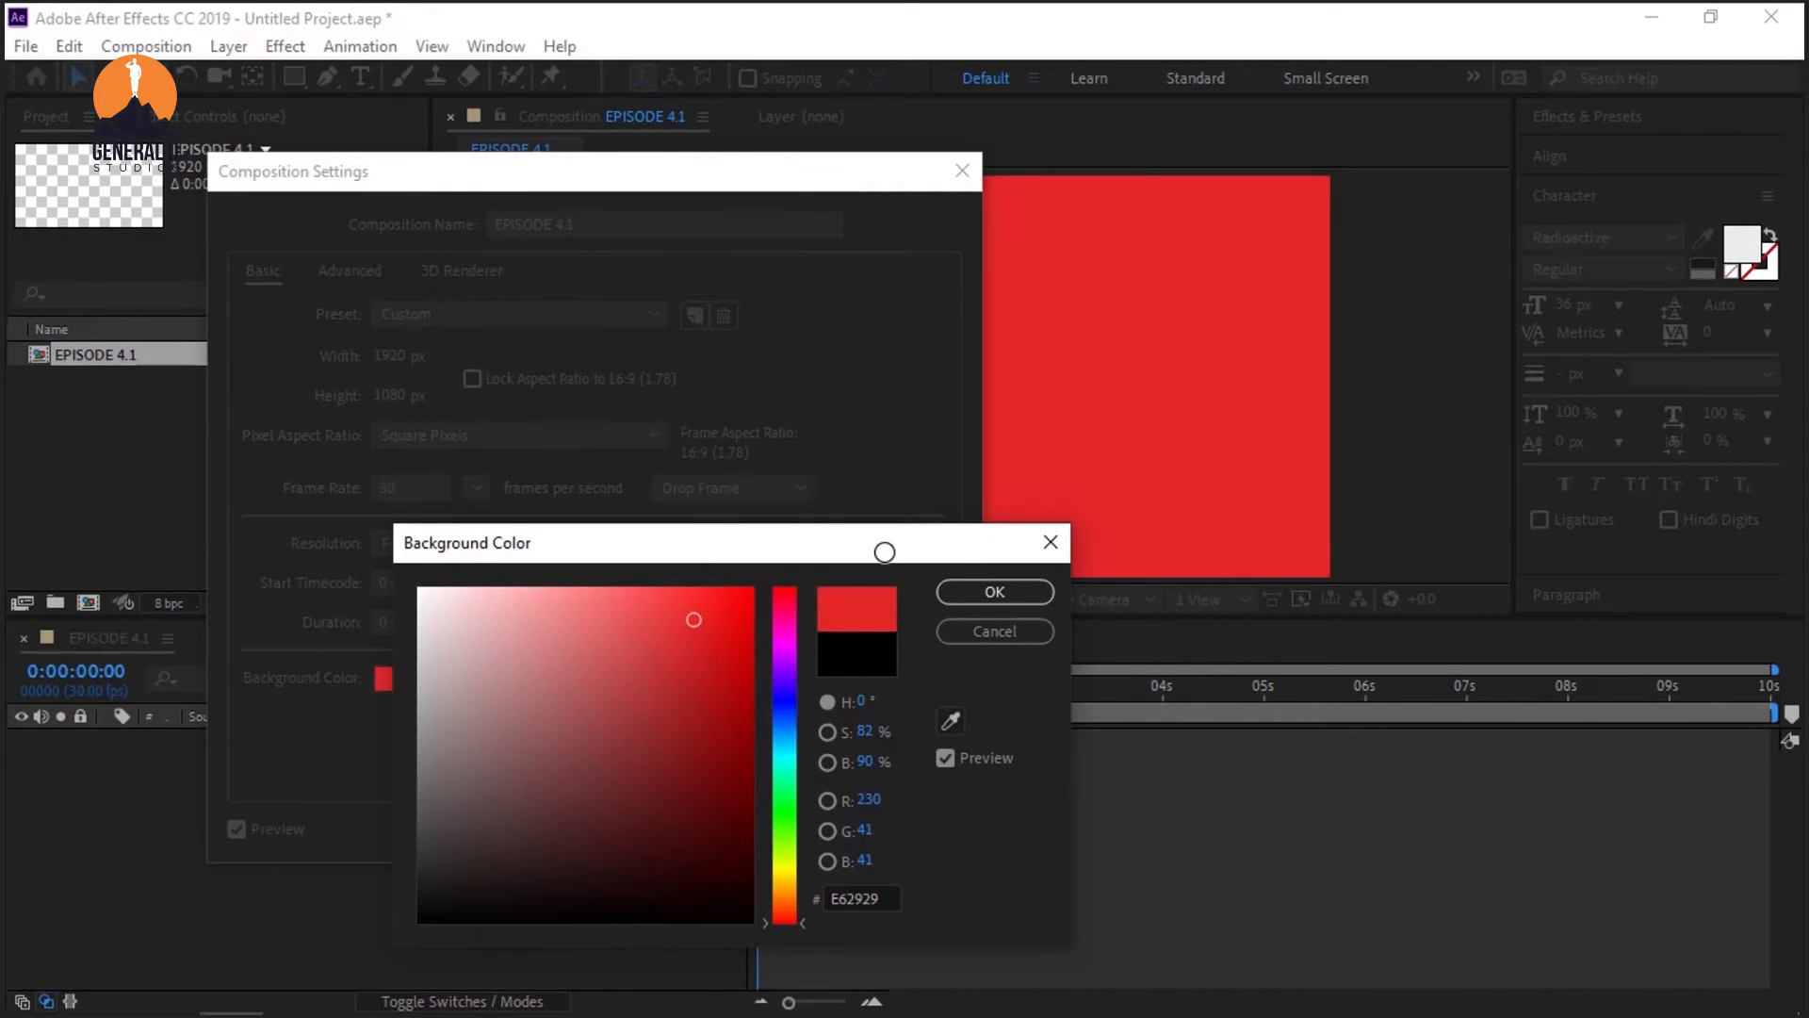
pyautogui.moveTo(785, 715); pyautogui.dragTo(787, 879)
pyautogui.moveTo(626, 808); pyautogui.dragTo(419, 919)
pyautogui.click(994, 592)
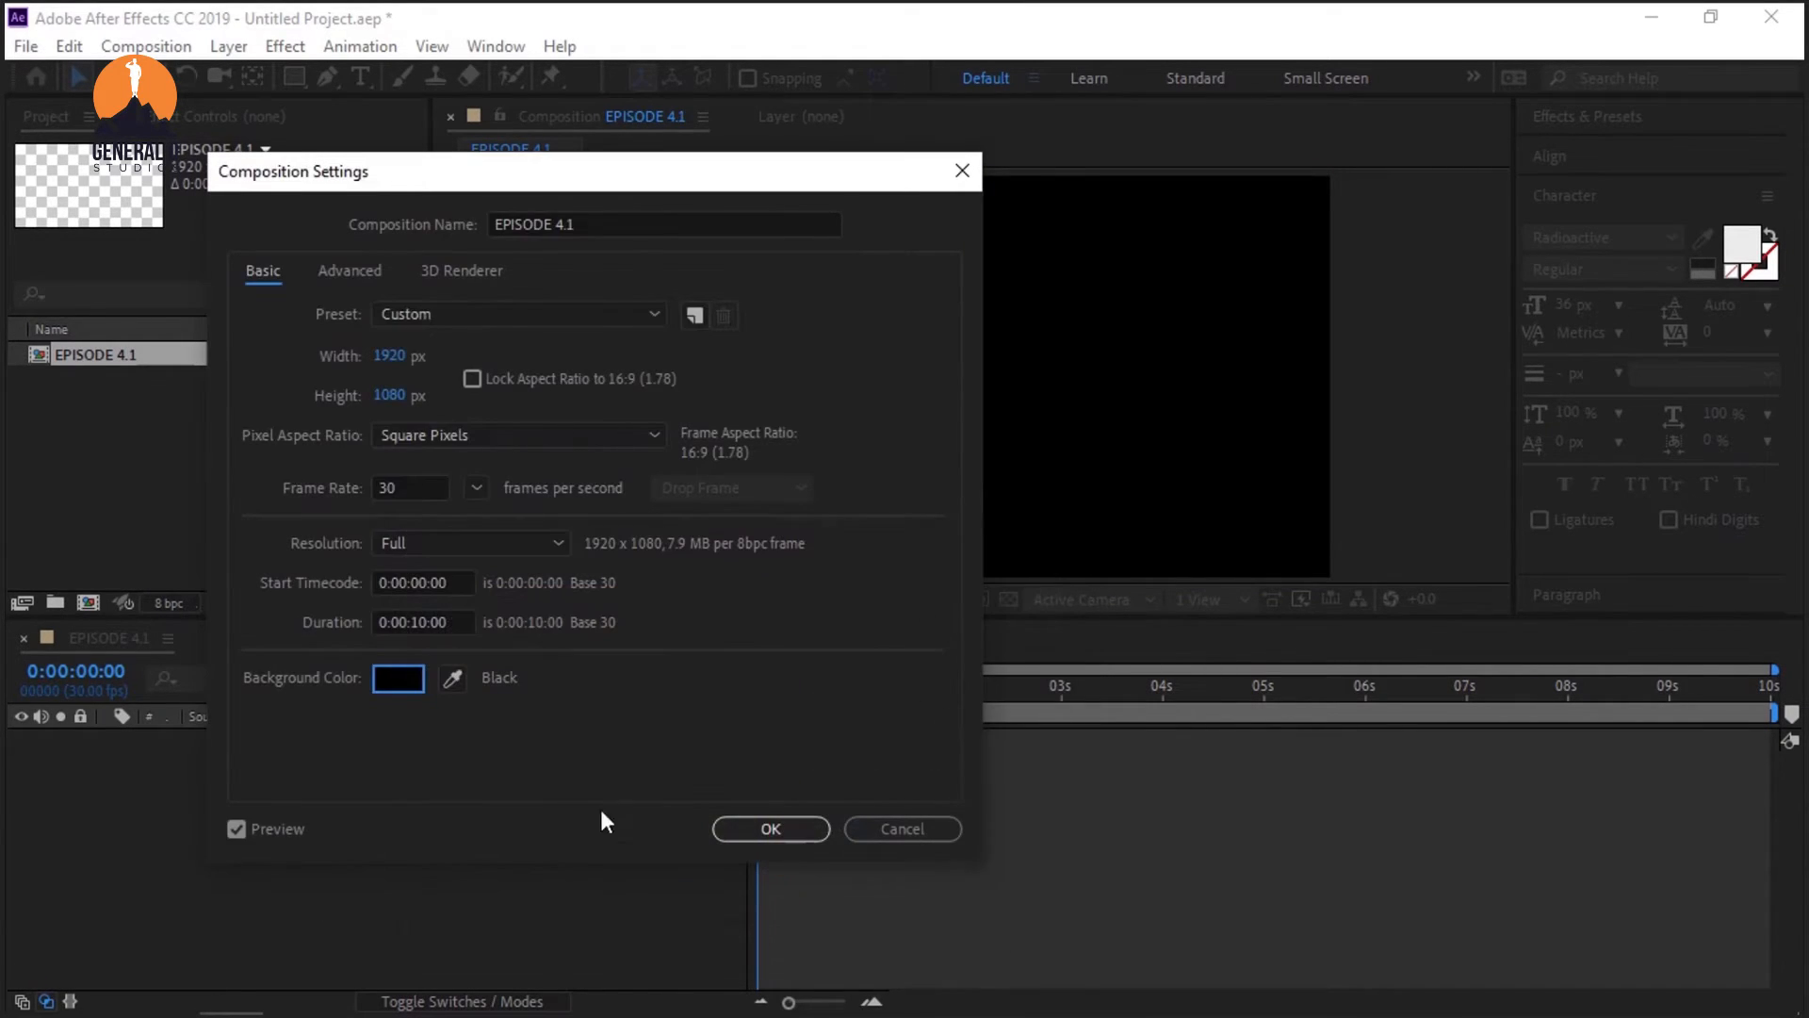
pyautogui.click(754, 831)
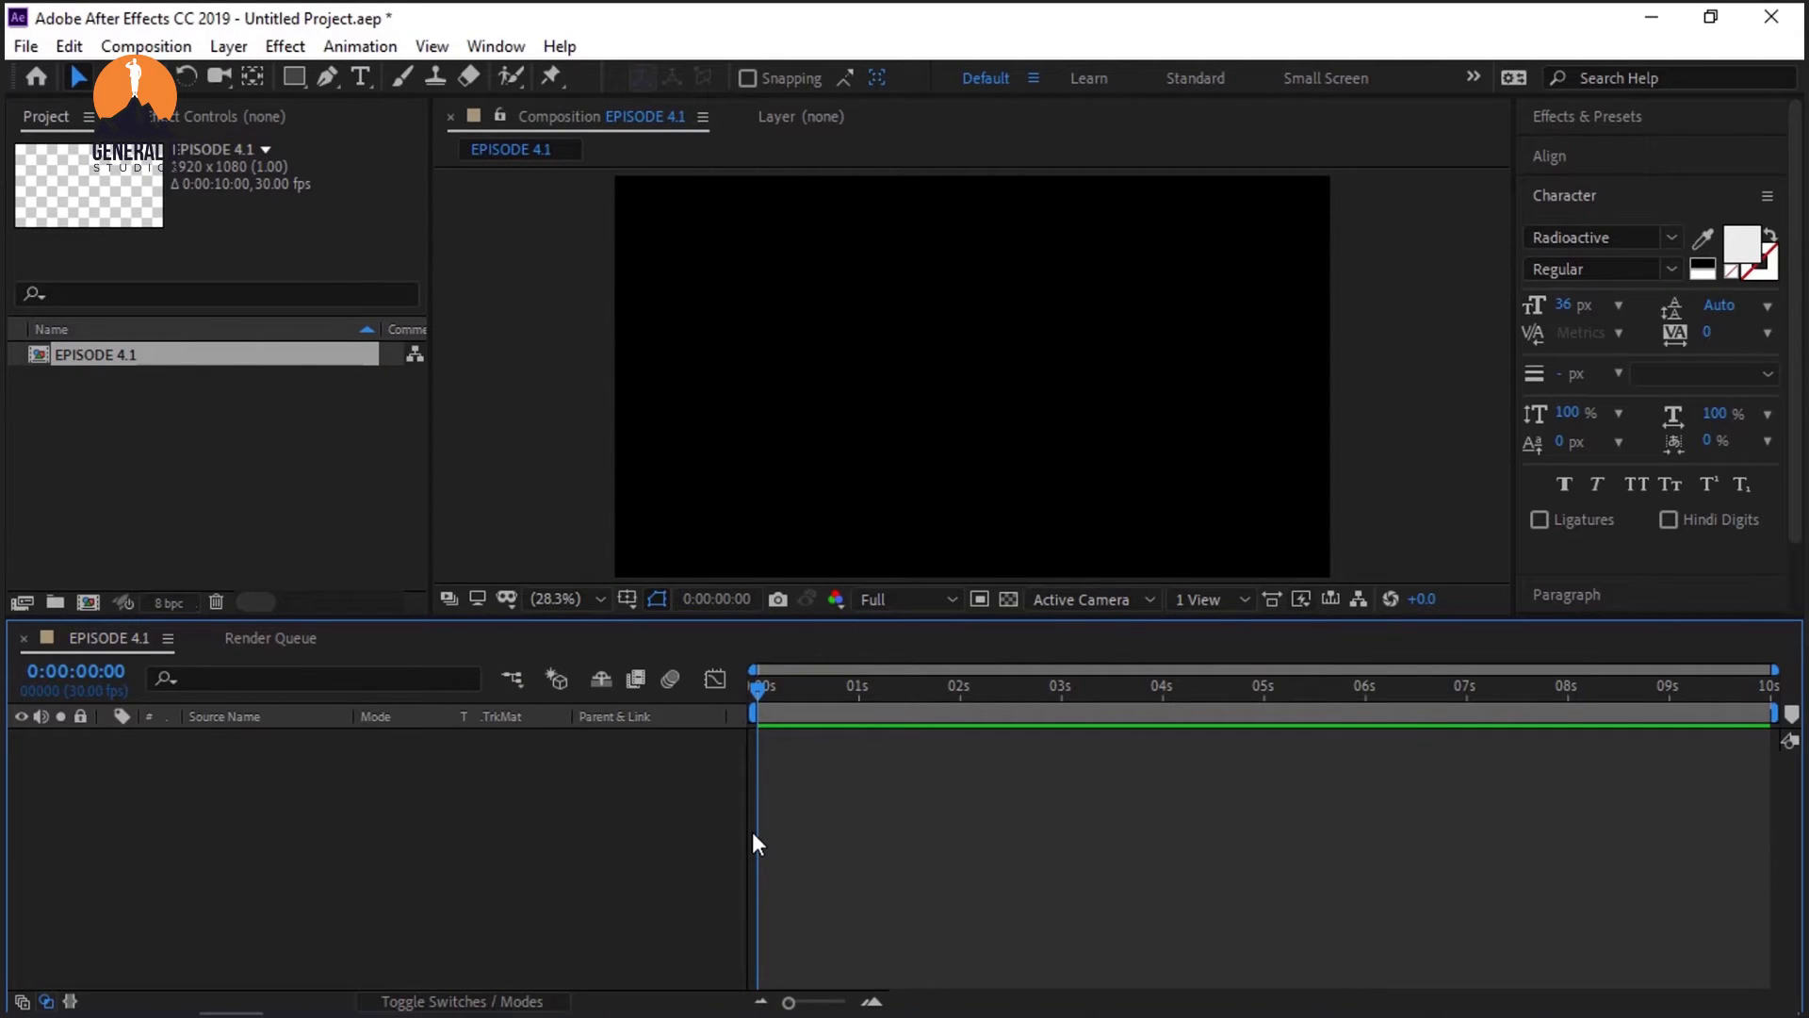
# Step: Undo the creation of the composition and create it again with the name EPISODE 4.1
pyautogui.hotkey('ctrl', 'z')
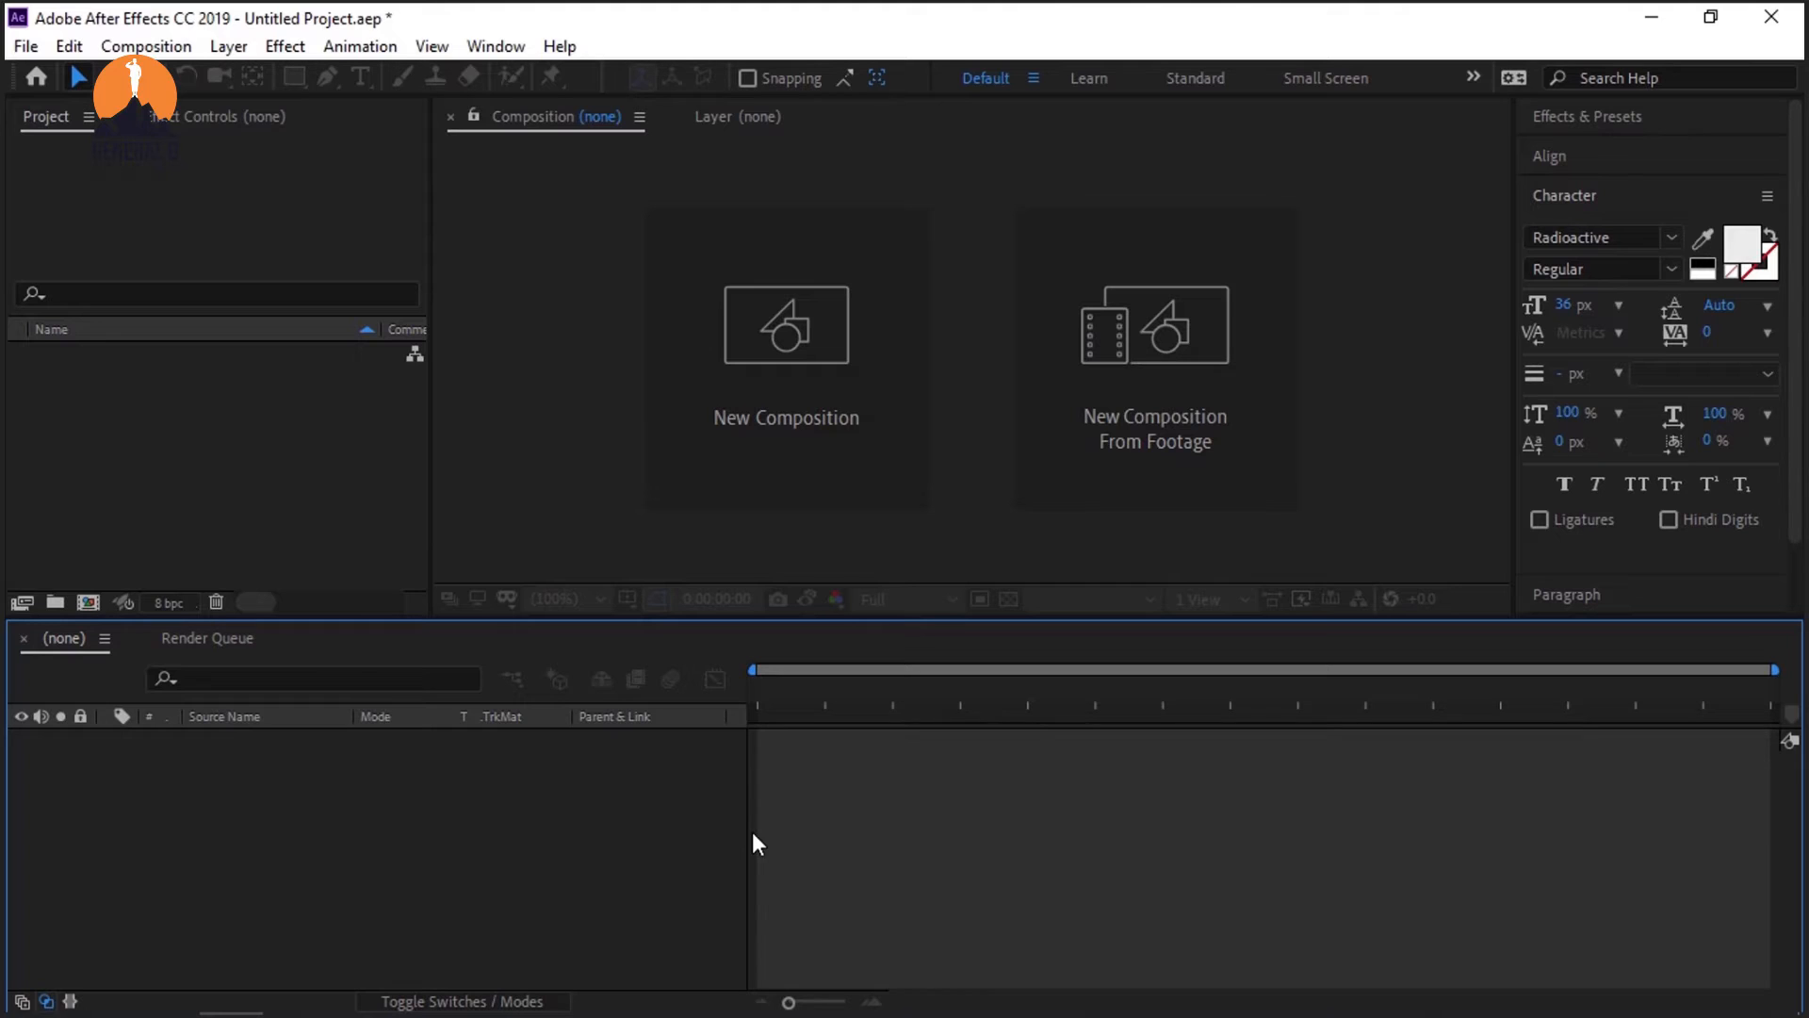
pyautogui.hotkey('ctrl', 'n')
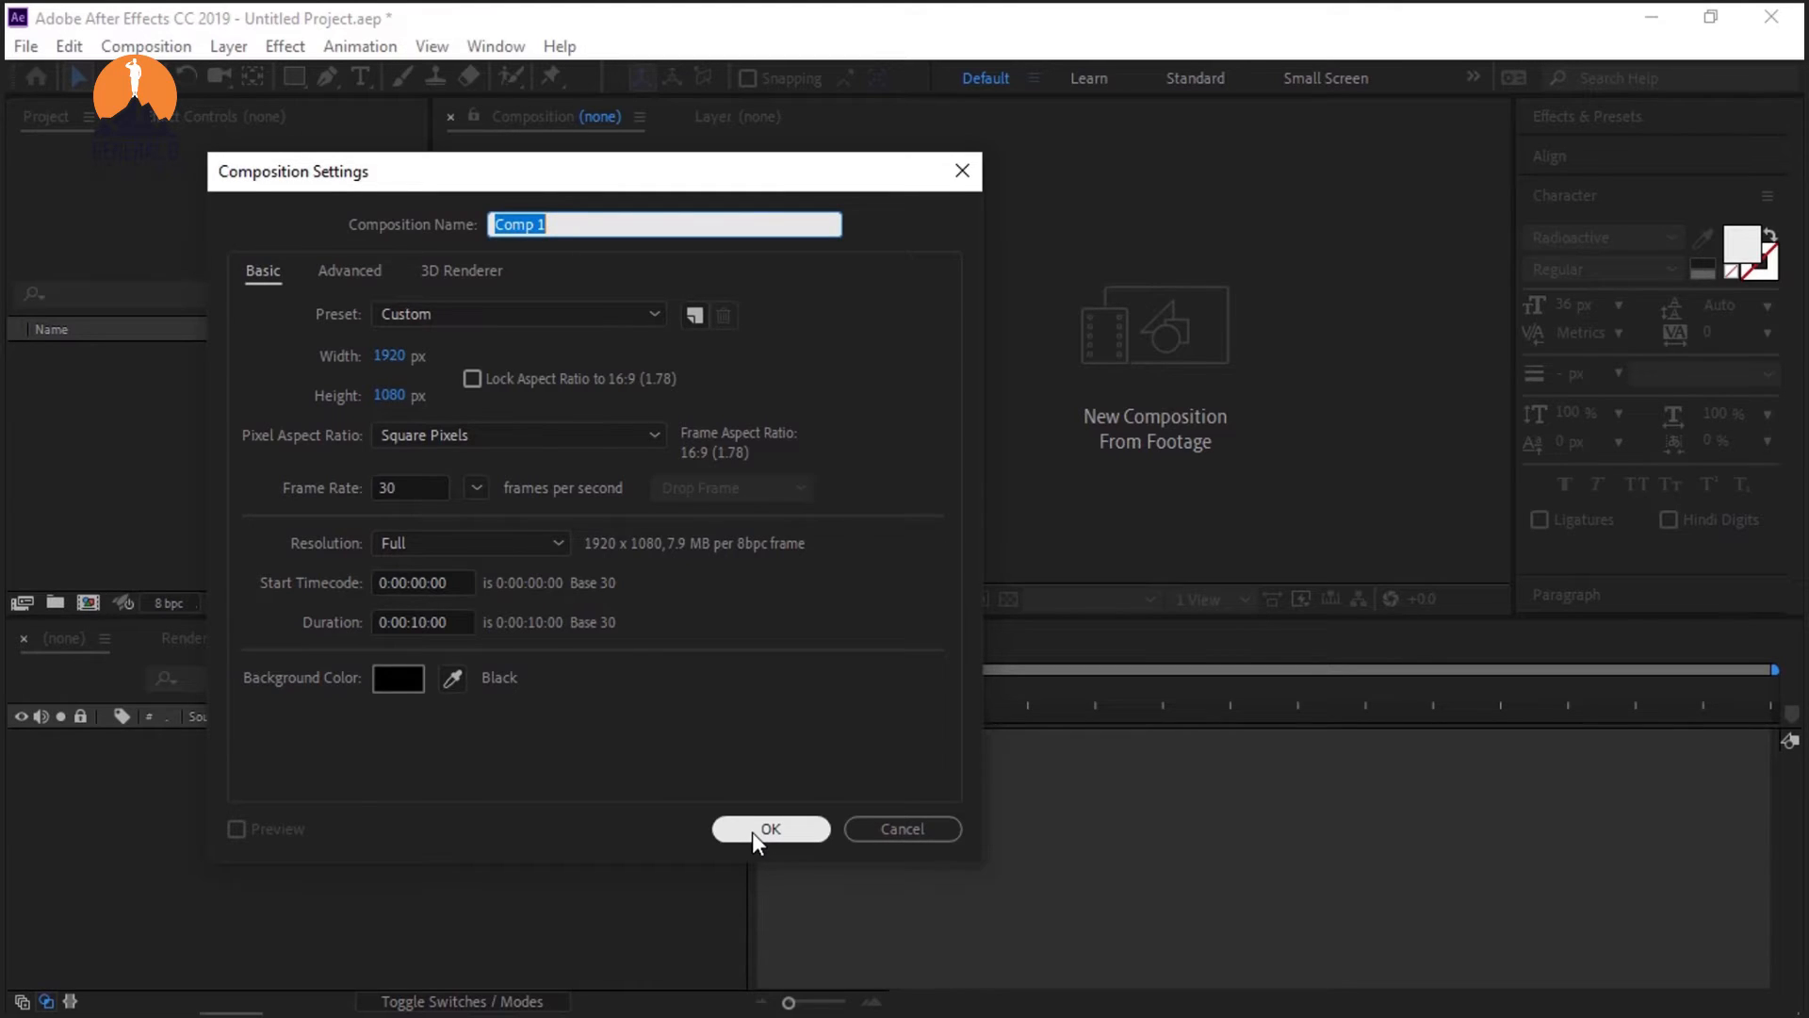
pyautogui.write('EPISODE 4.1')
pyautogui.click(752, 831)
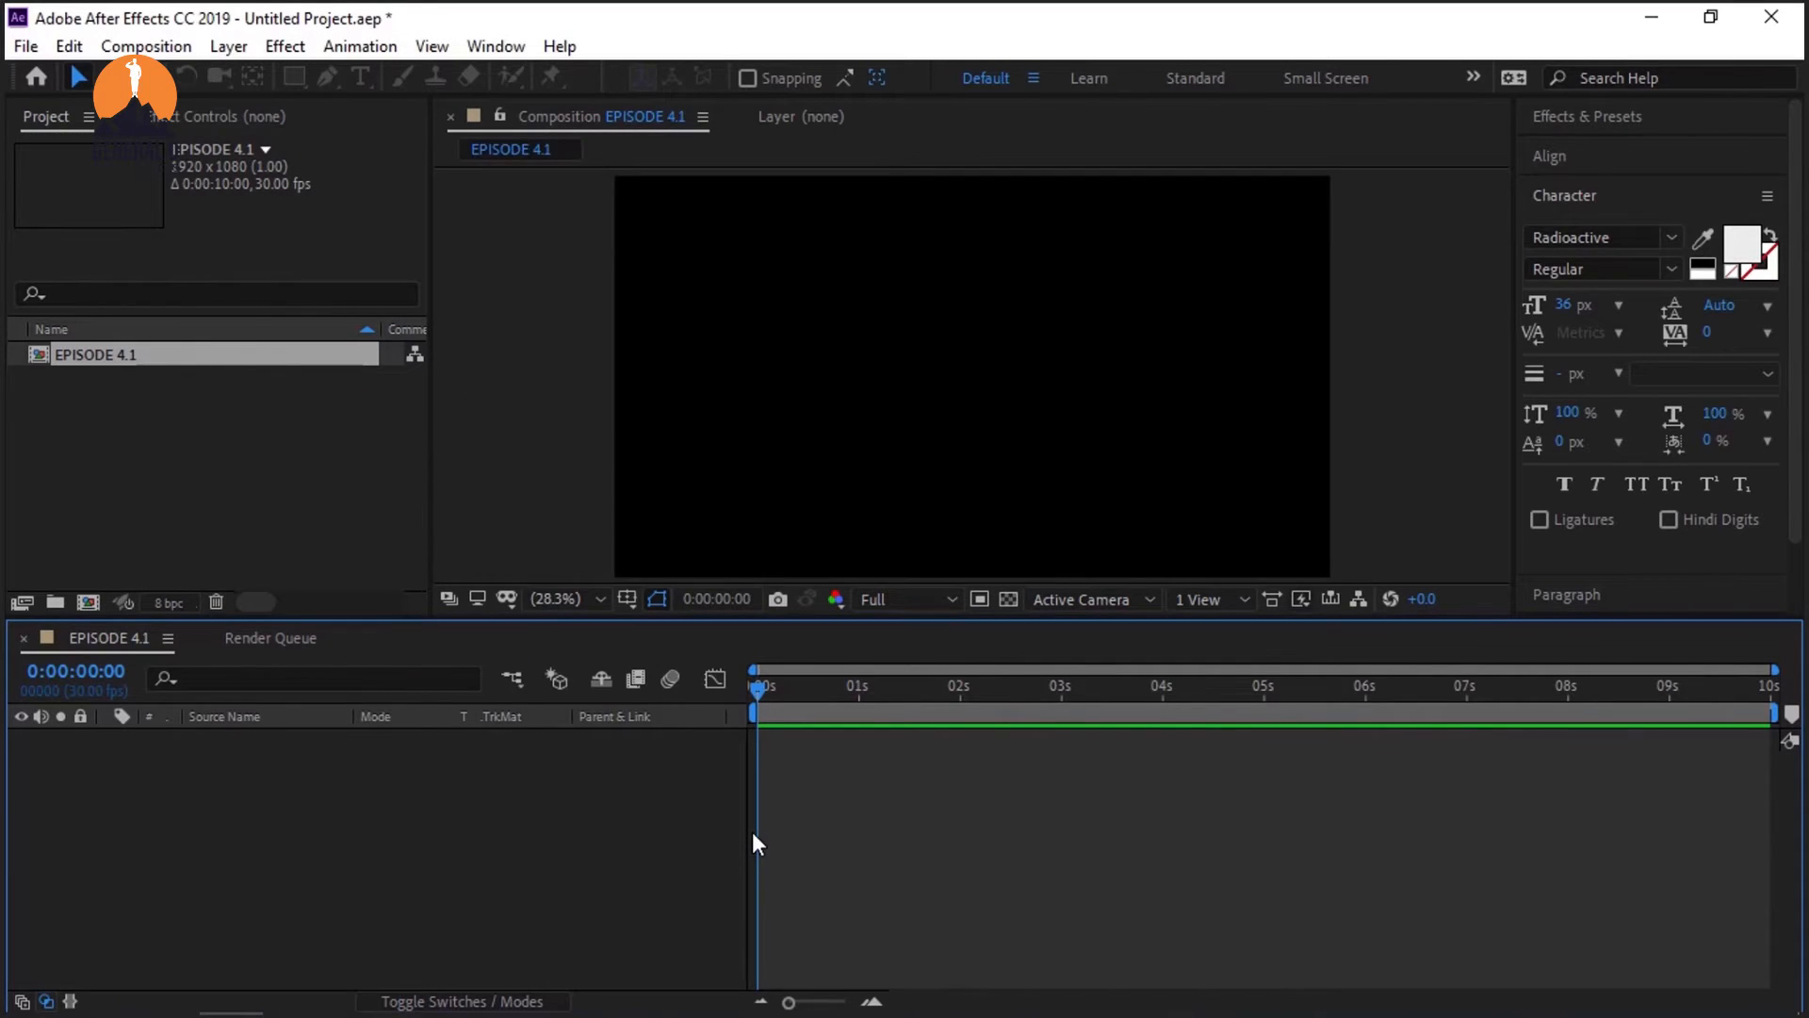
# Step: Review the basic settings of the EPISODE 4.1 composition and close them without making changes
pyautogui.hotkey('ctrl', 'k')
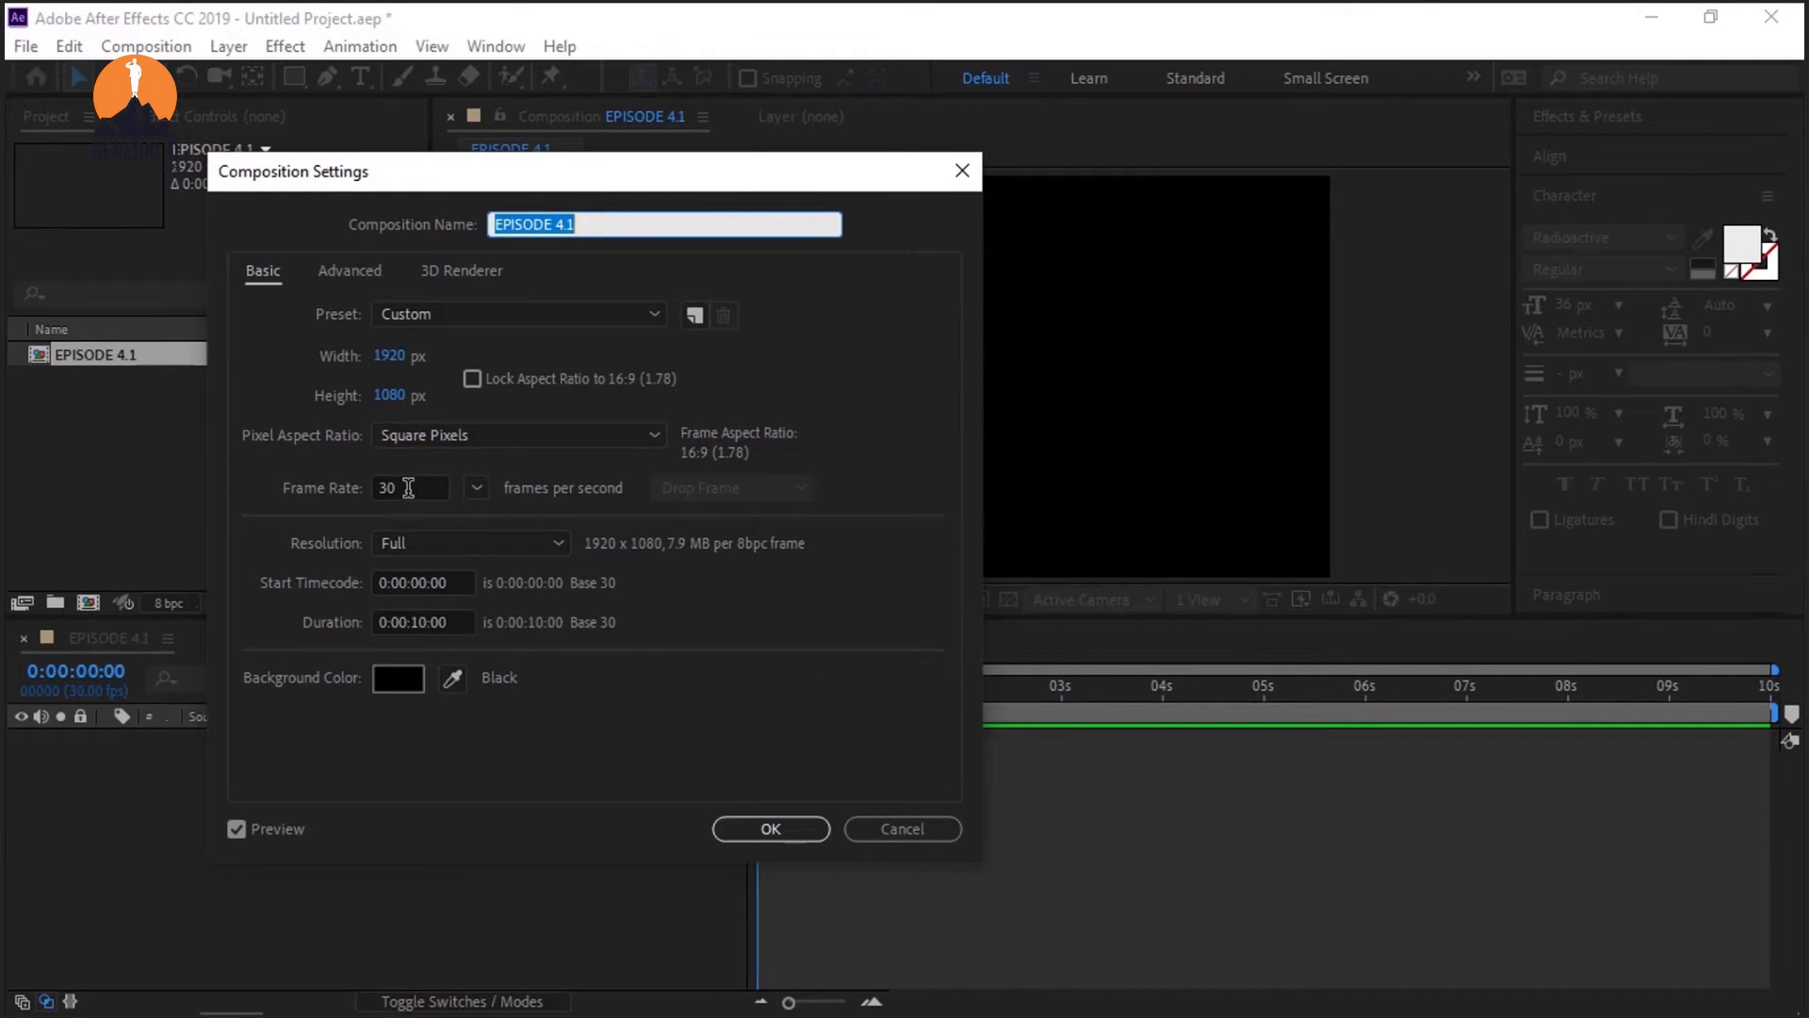
pyautogui.click(762, 842)
pyautogui.click(755, 840)
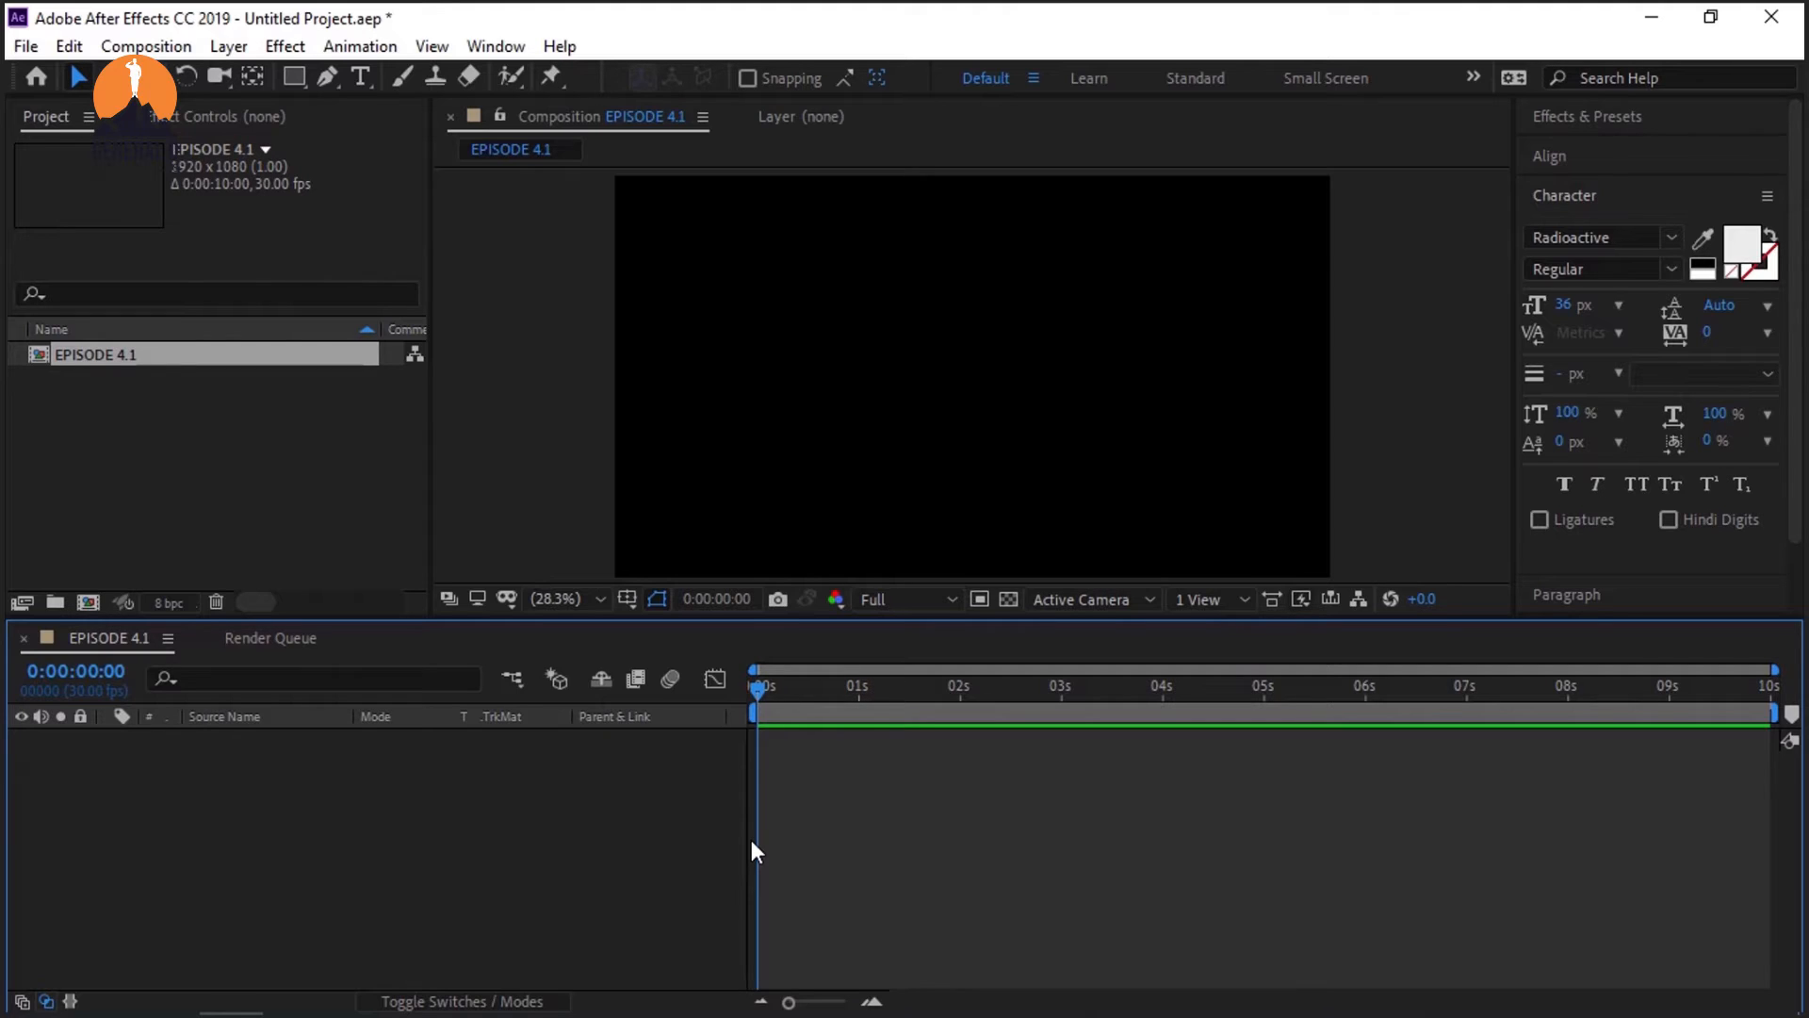
# Step: In the composition settings, set the width and the height to 1000 px each
pyautogui.hotkey('ctrl', 'k')
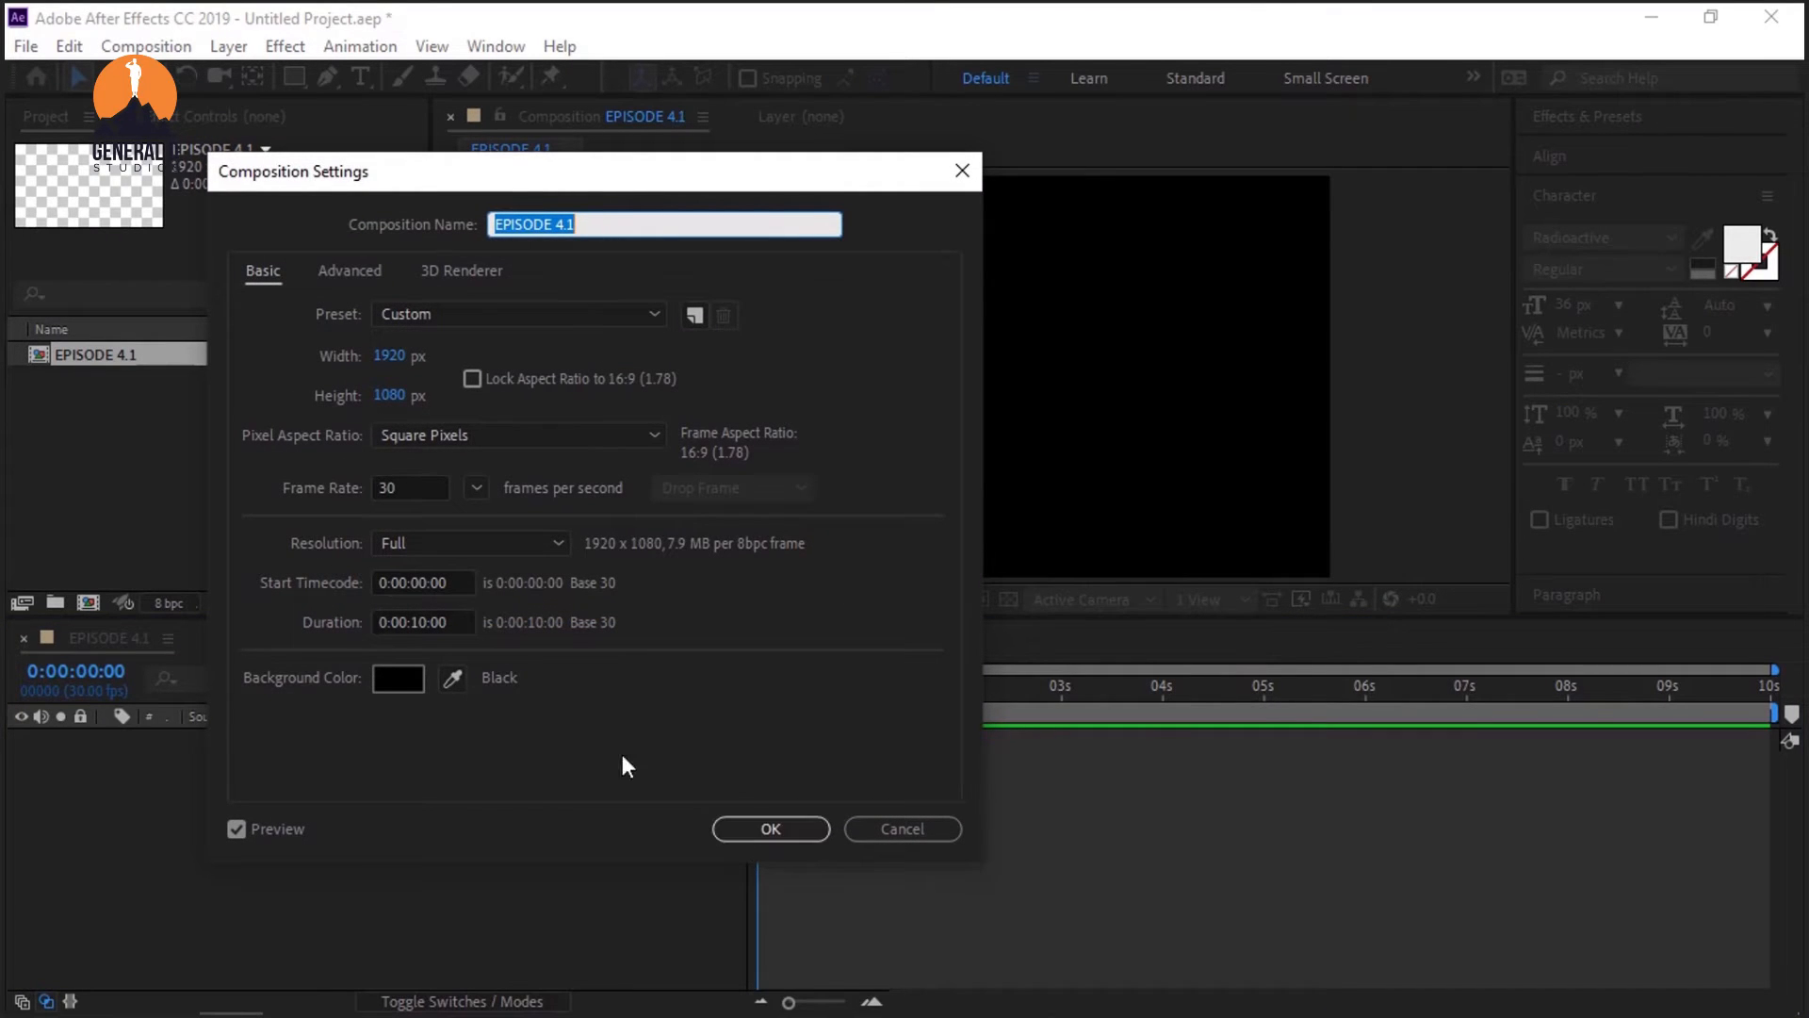
pyautogui.click(394, 364)
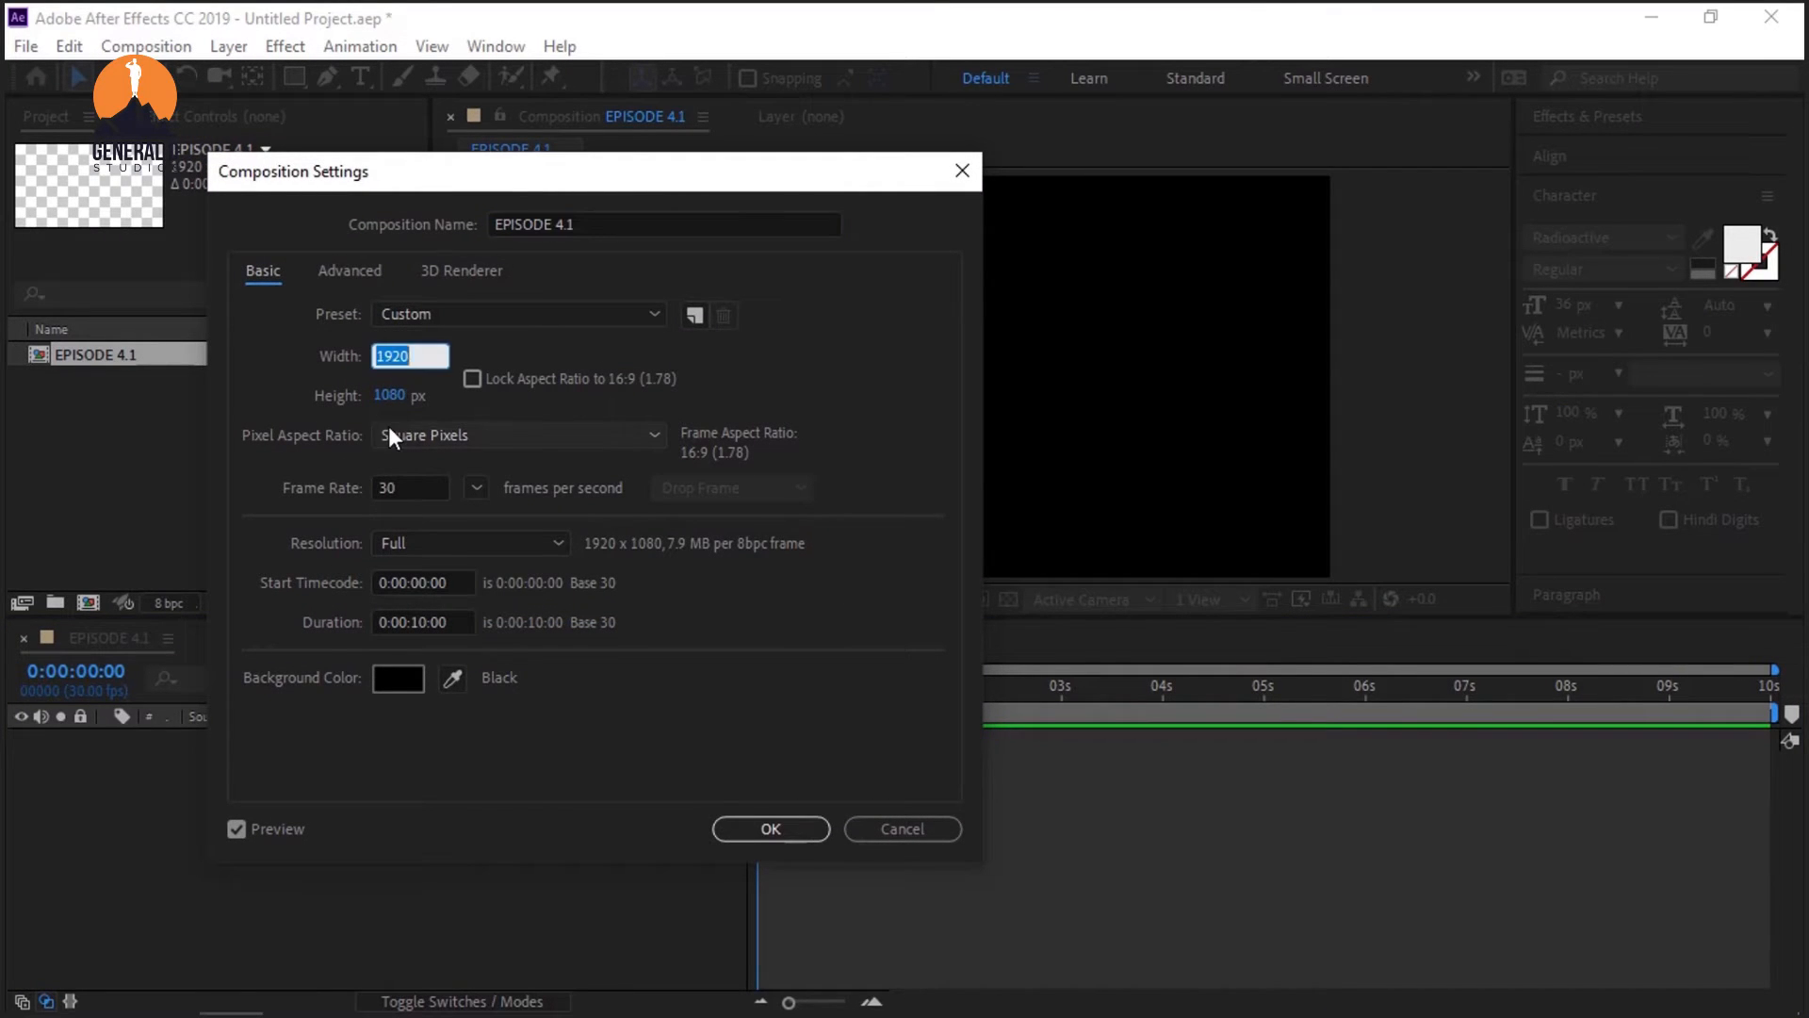
pyautogui.write('1000')
pyautogui.click(381, 397)
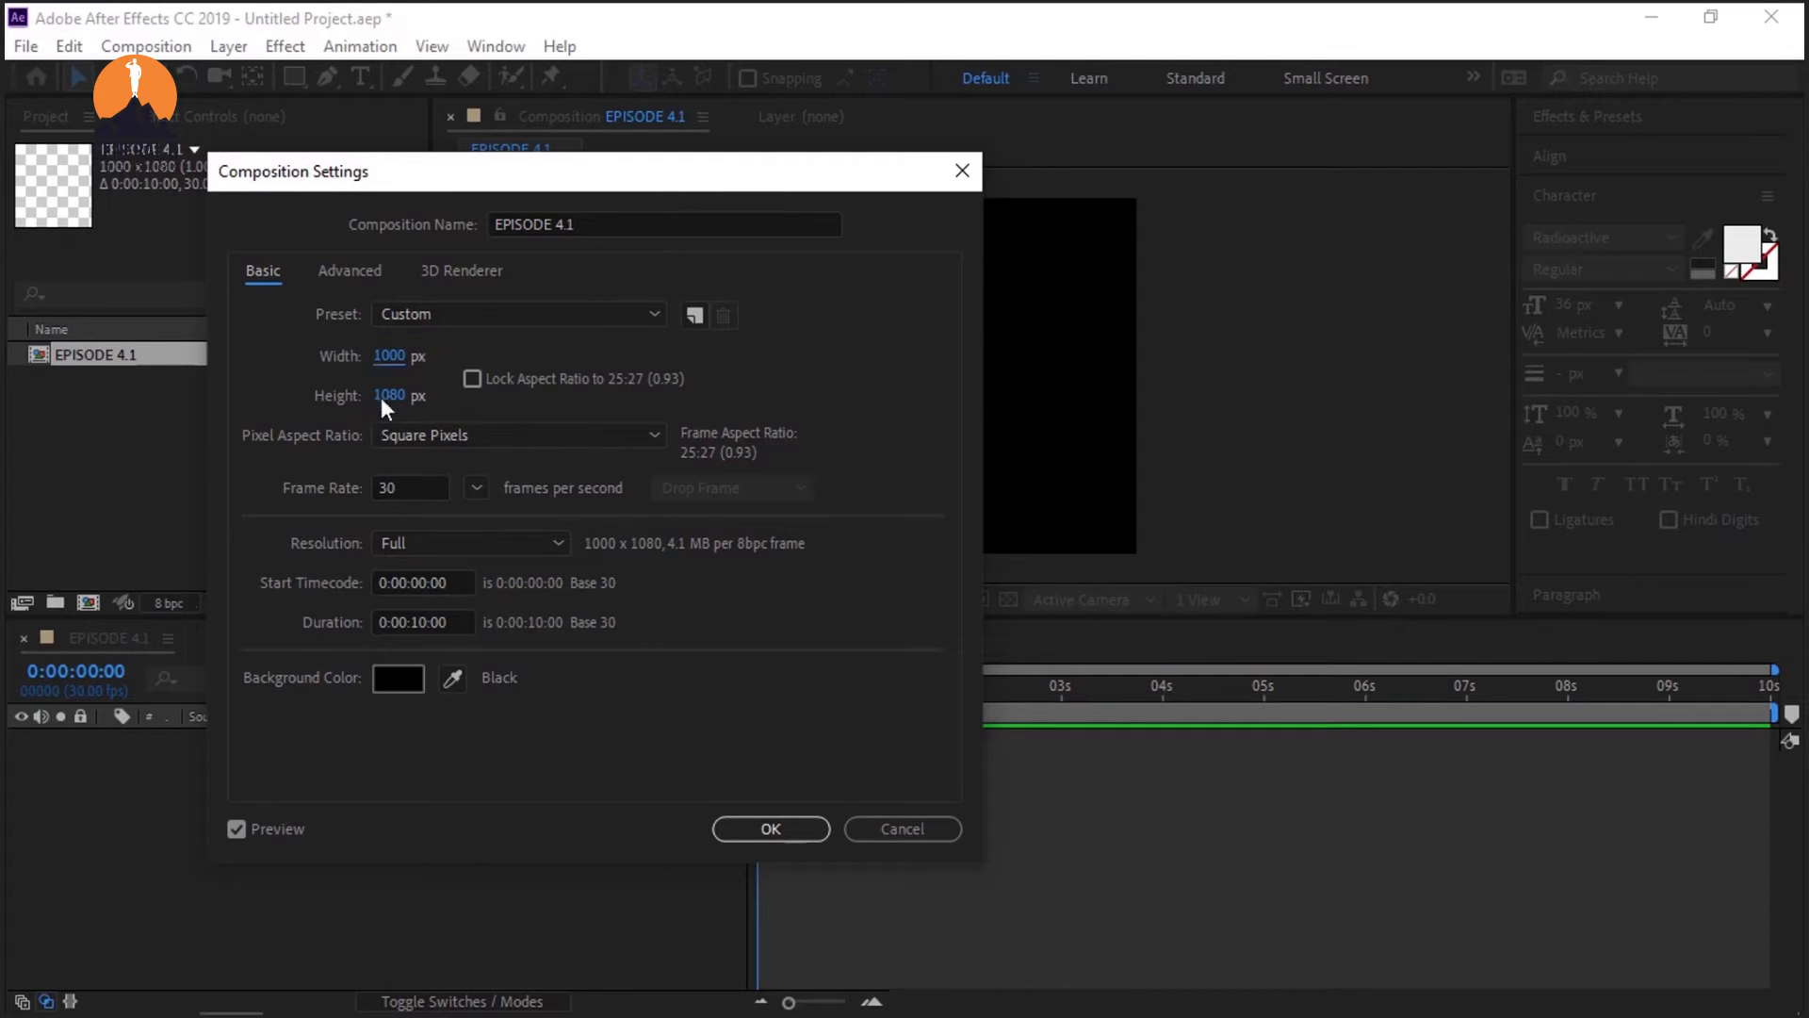
pyautogui.write('1000')
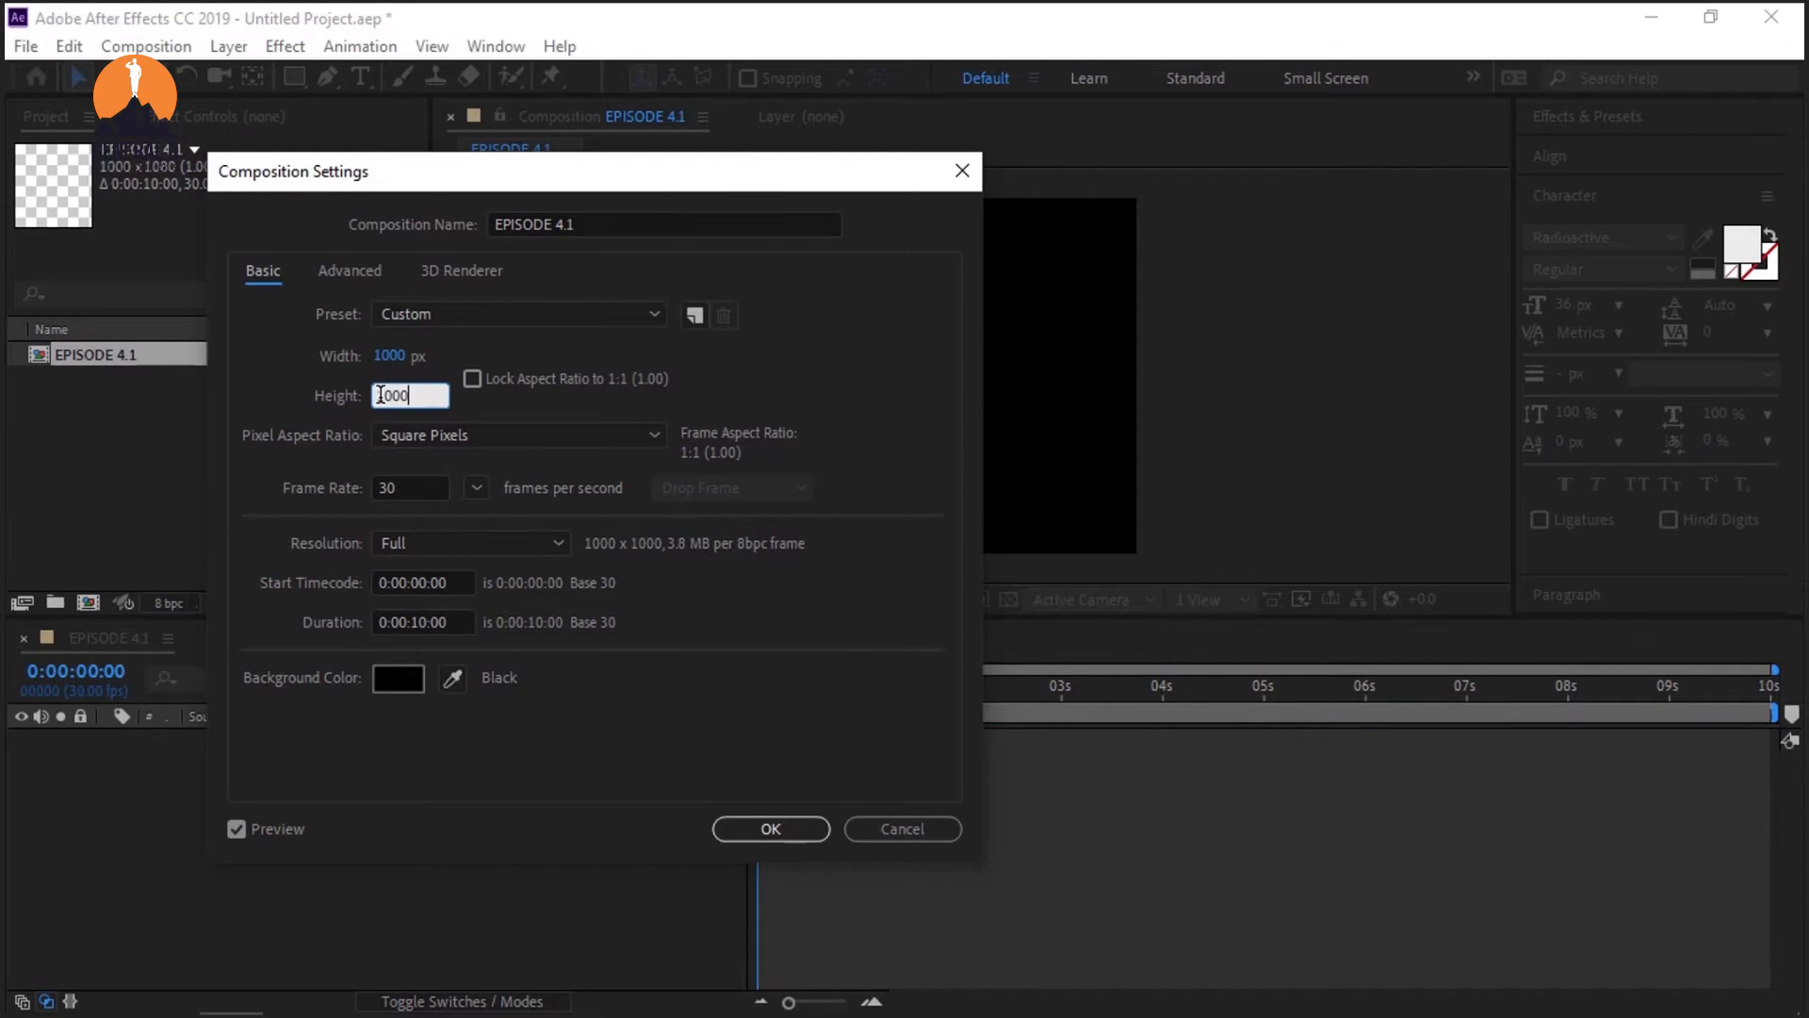
pyautogui.click(557, 400)
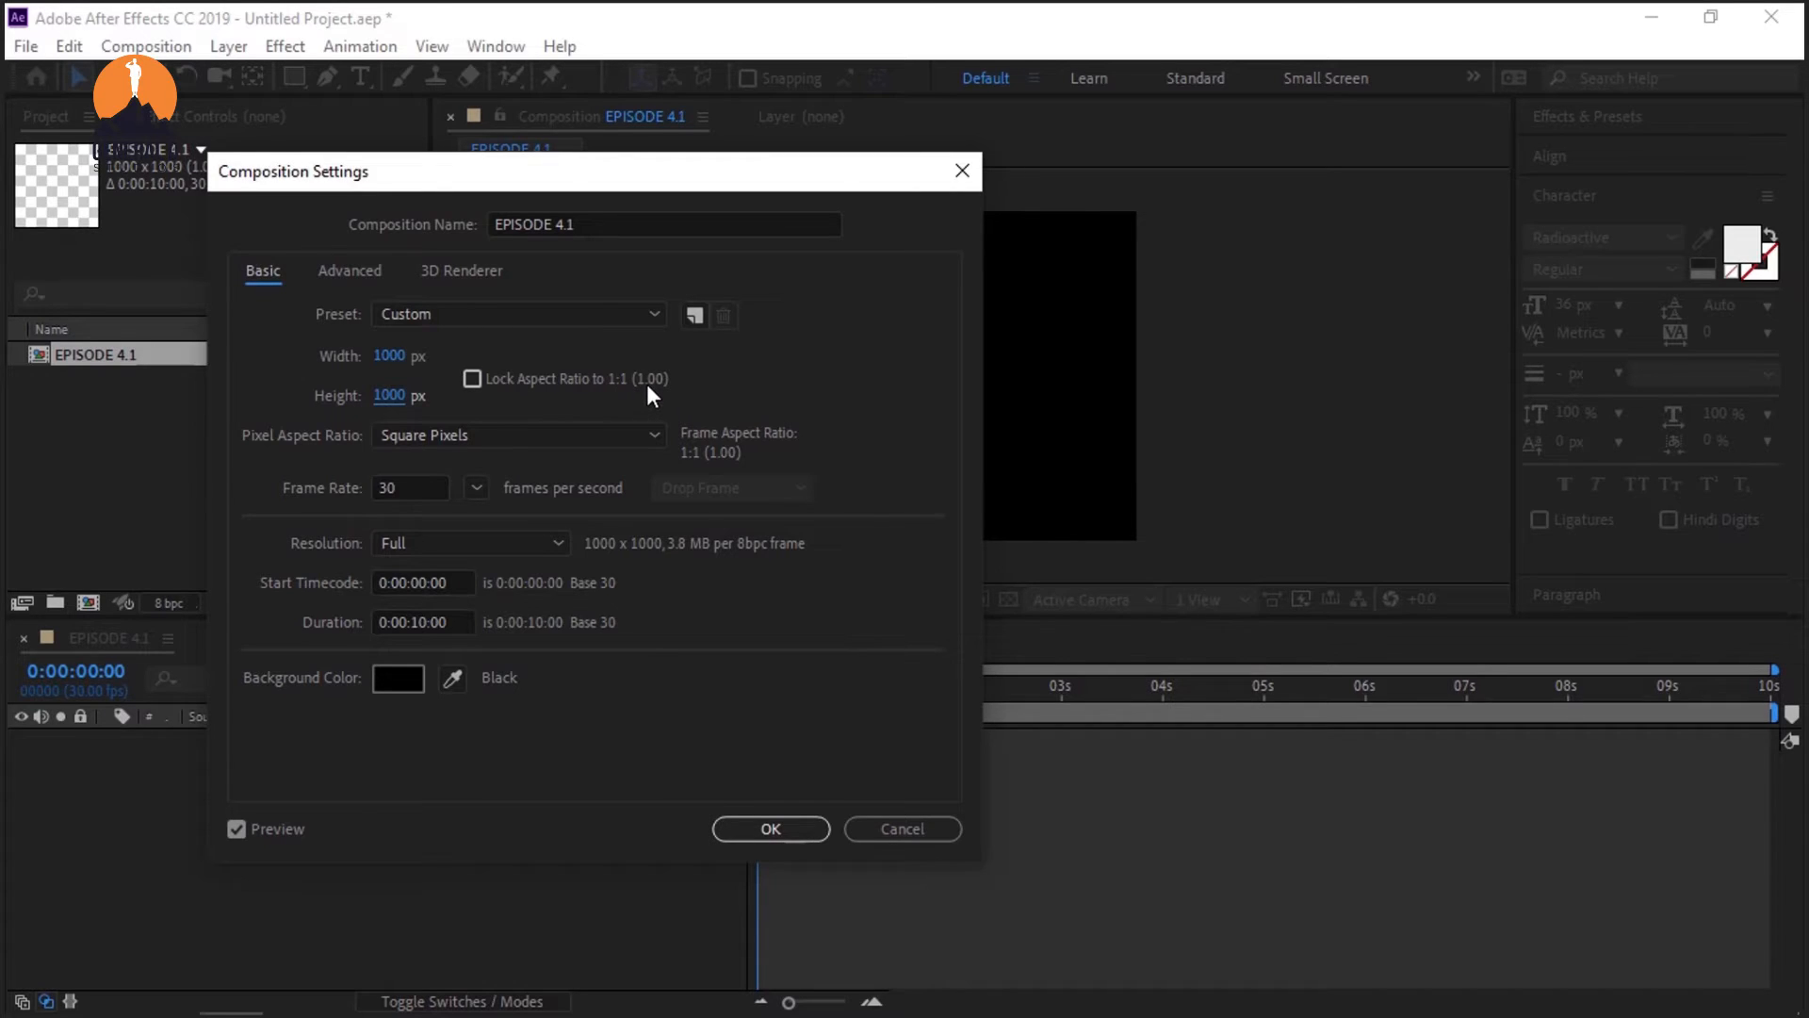
# Step: Lock the aspect ratio to 1:1 and set the composition's width to 500 px
pyautogui.click(472, 379)
pyautogui.click(388, 356)
pyautogui.write('500')
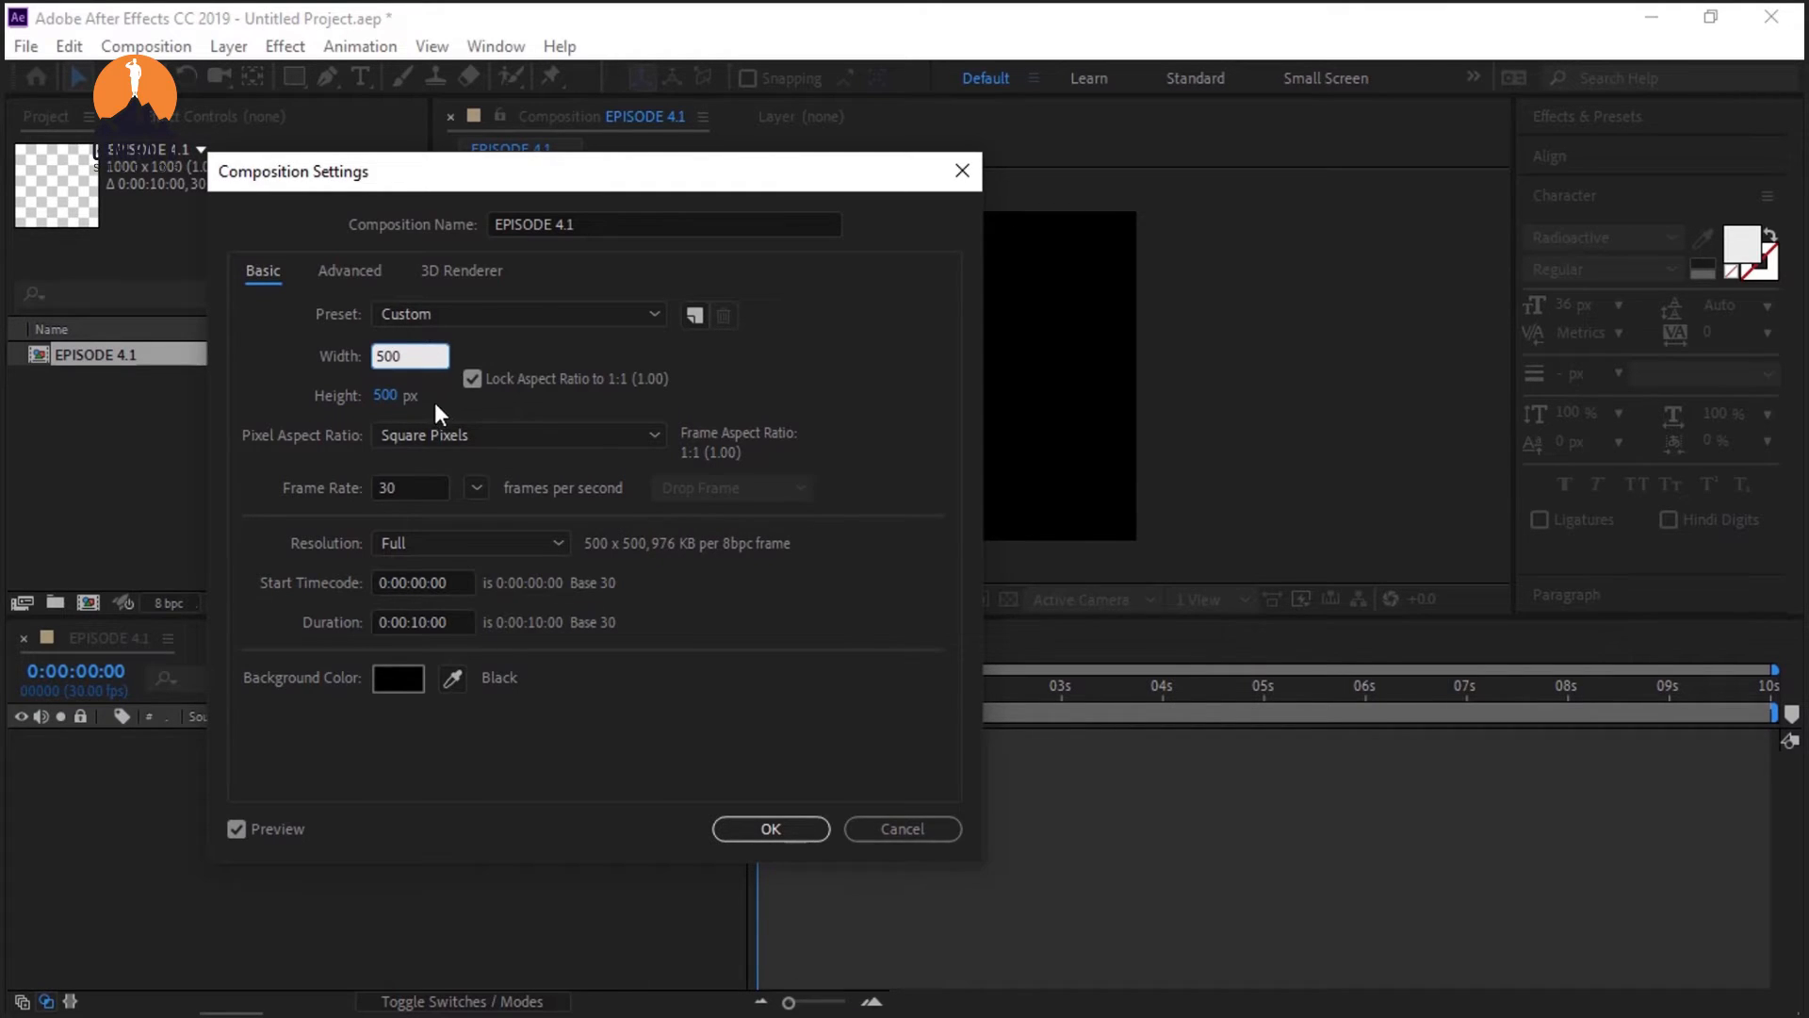
pyautogui.click(434, 403)
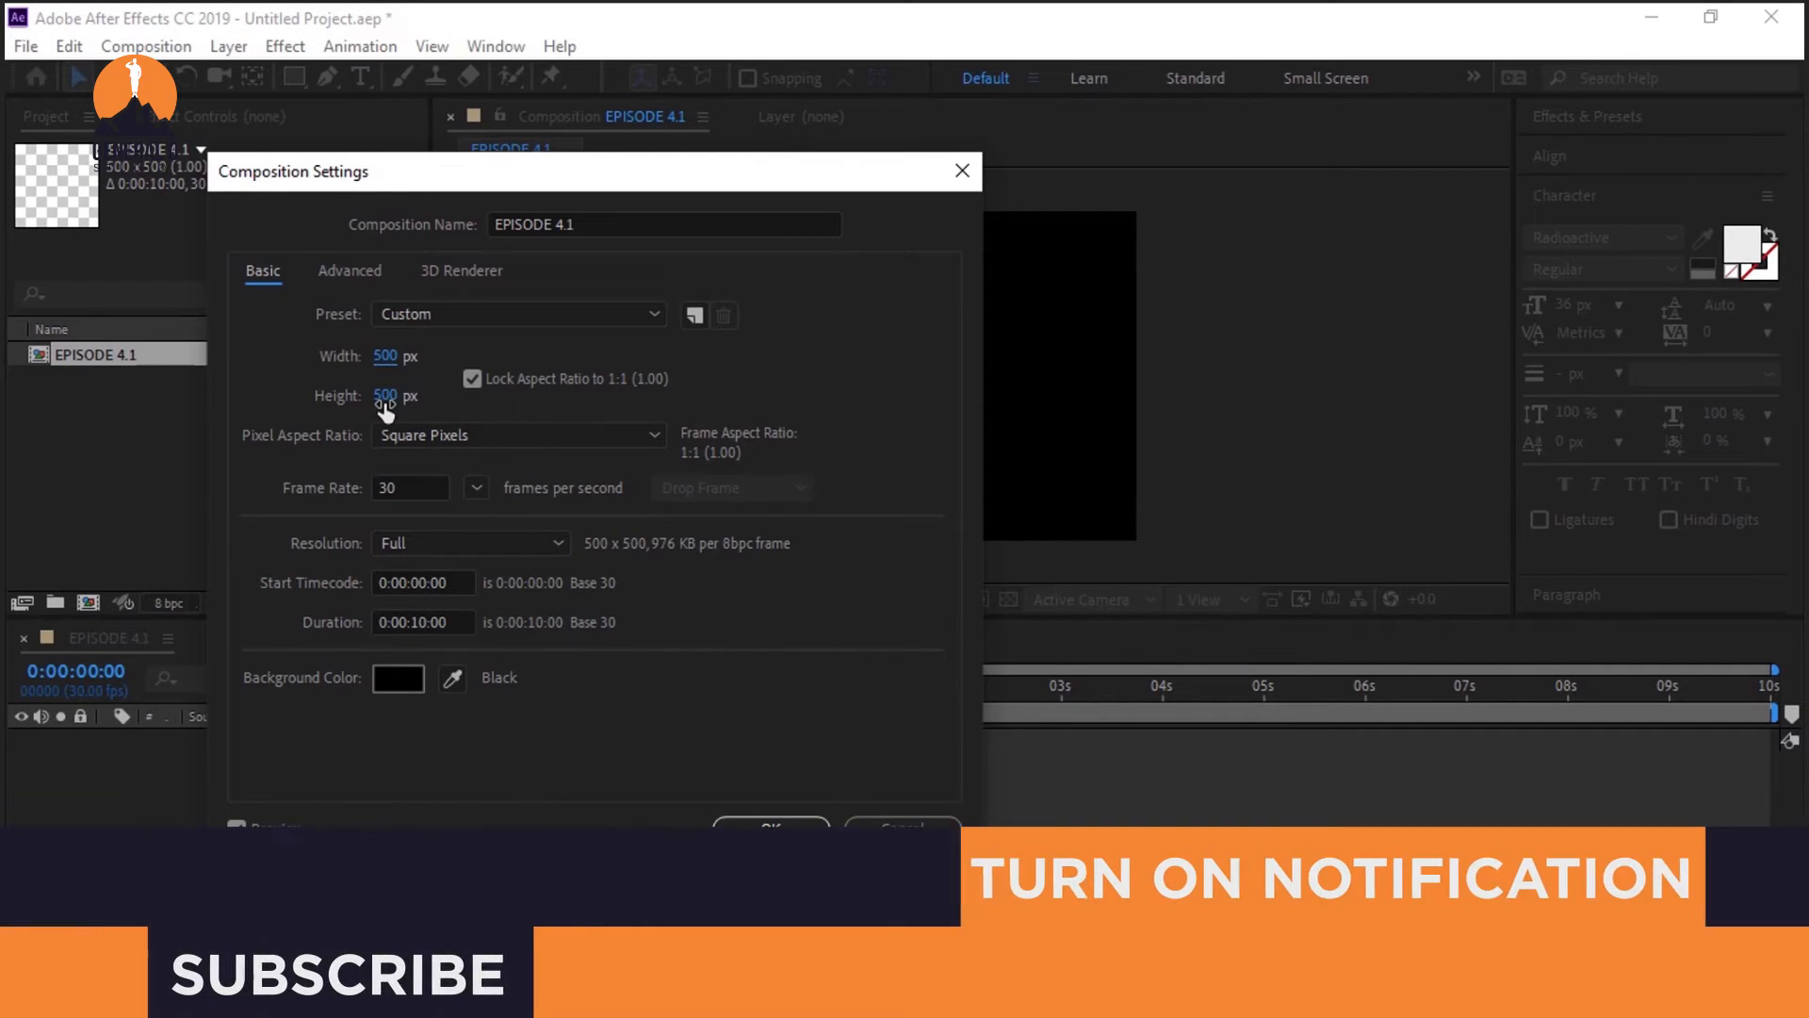
# Step: Unlock the composition's aspect ratio and set only the height to 1000 px
pyautogui.click(468, 379)
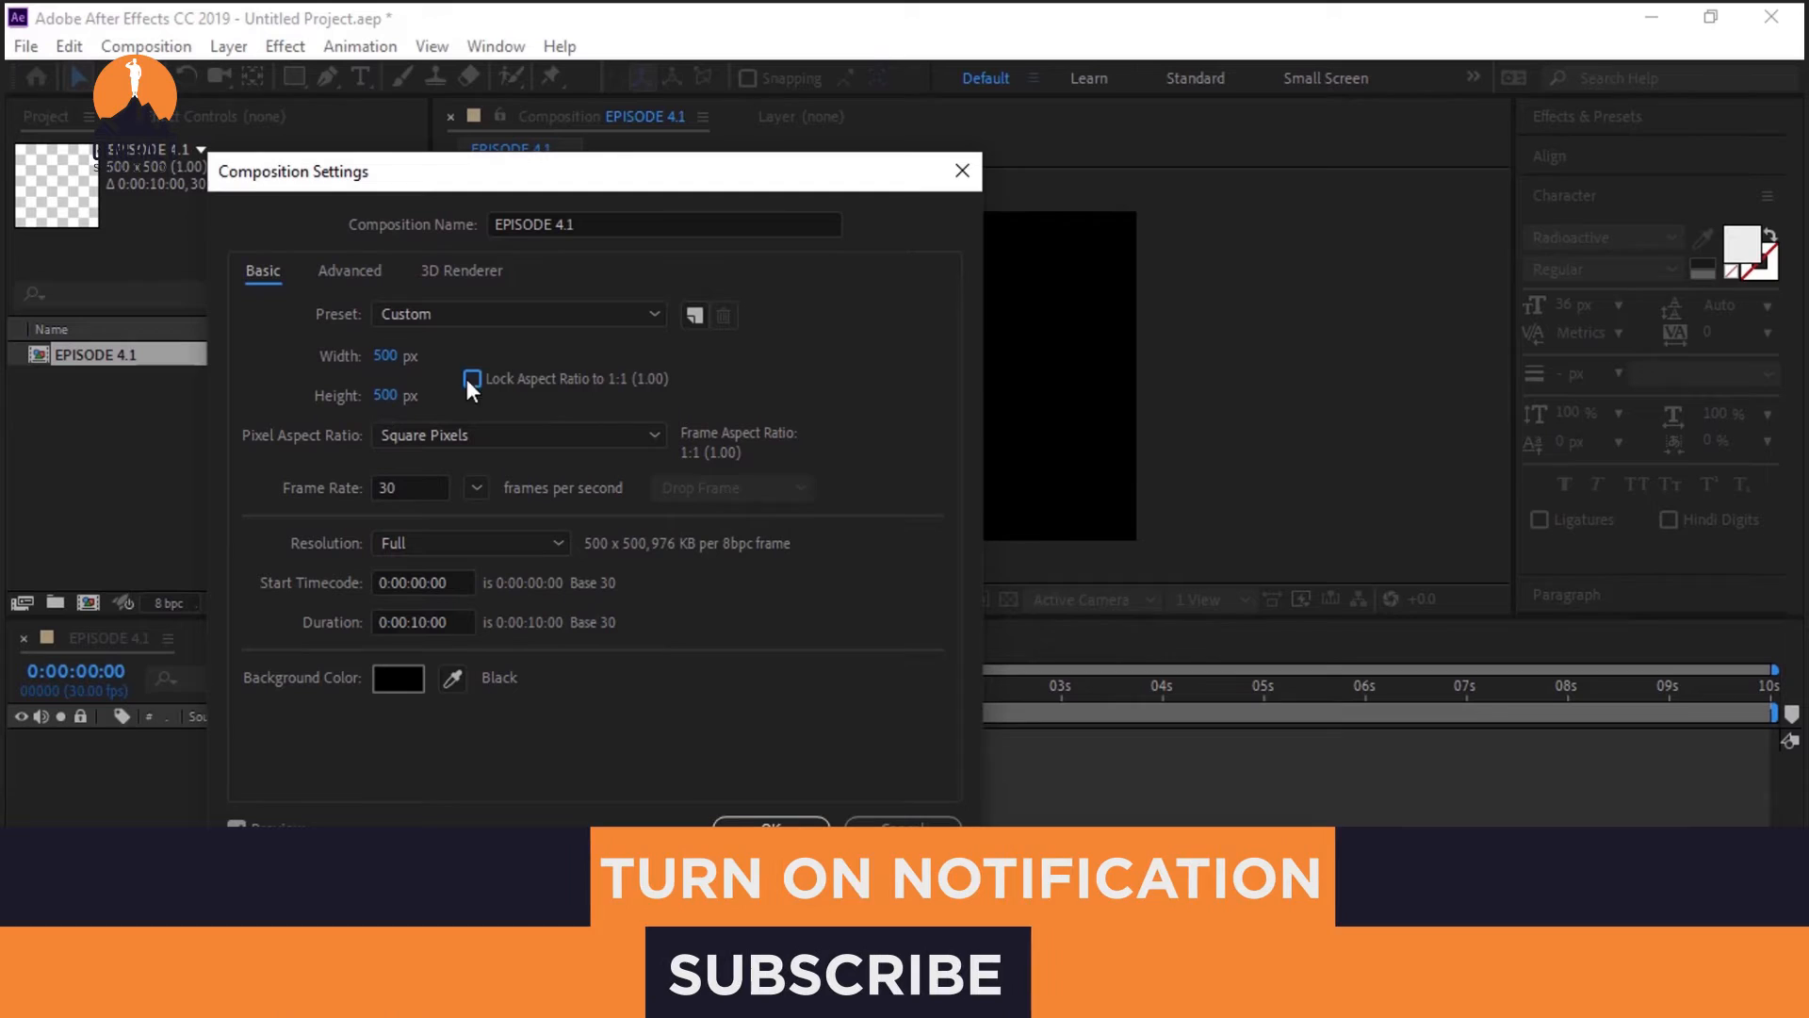
pyautogui.click(382, 359)
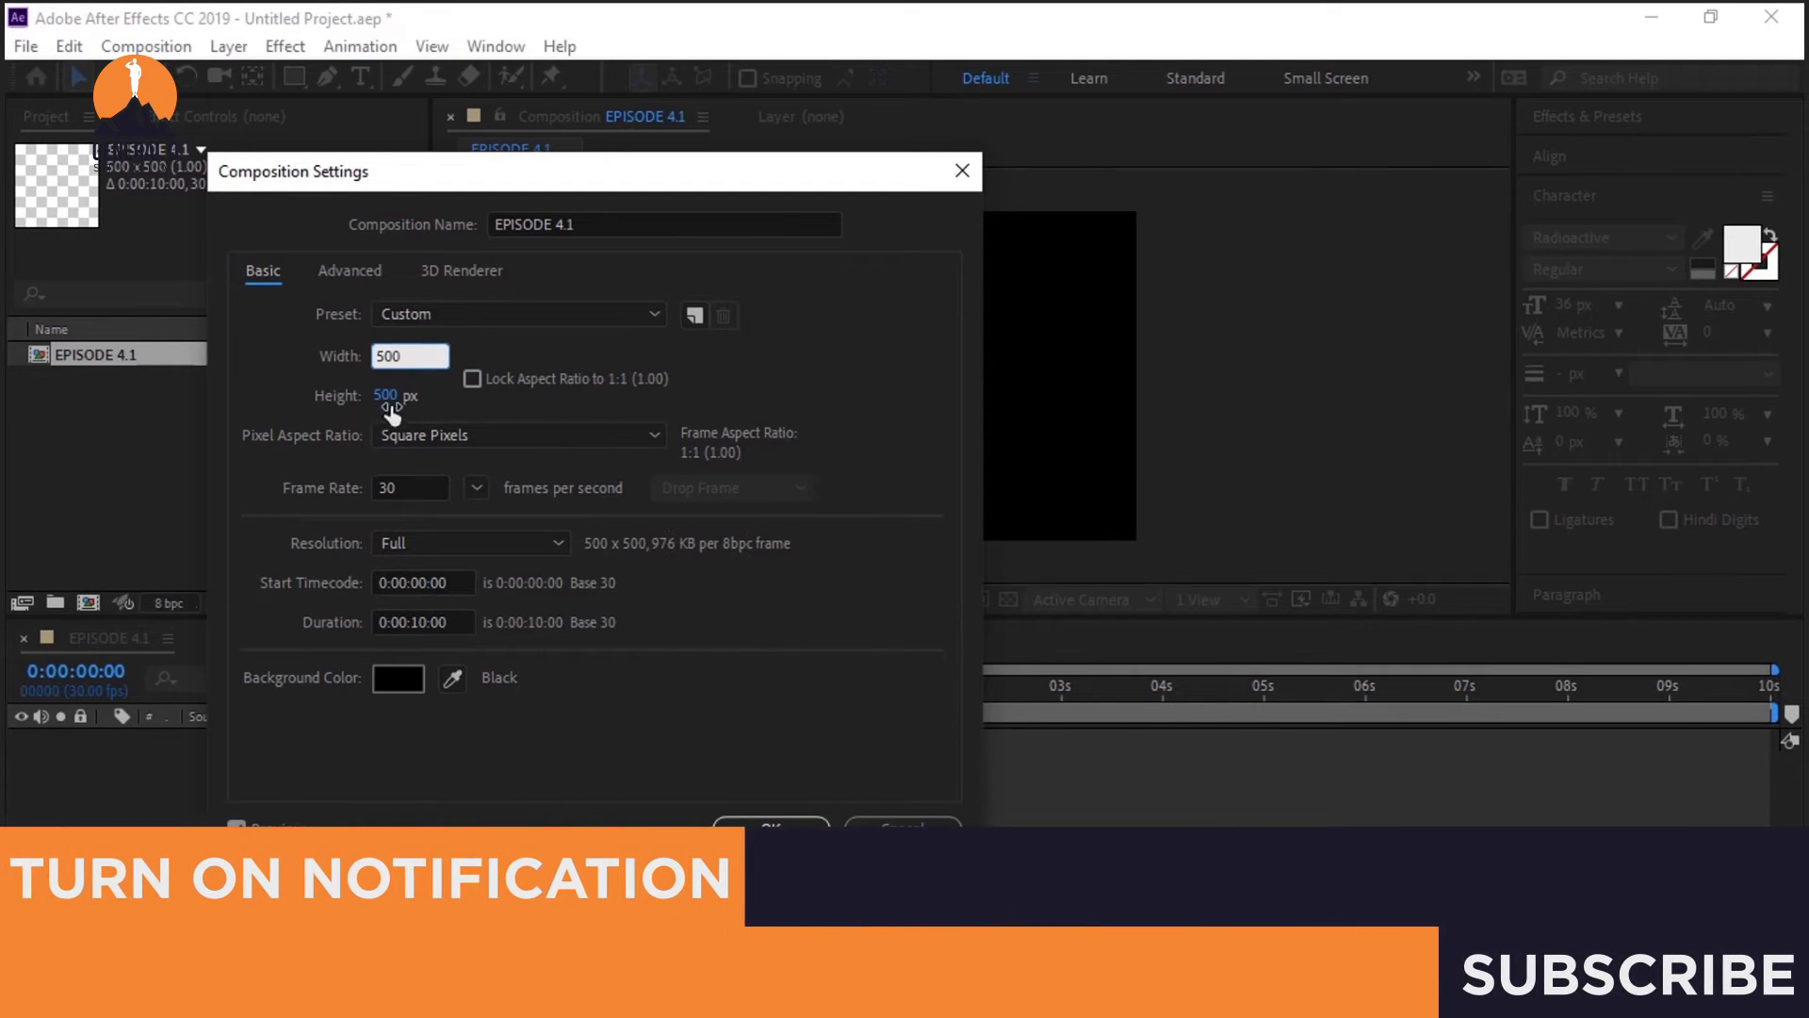
pyautogui.click(389, 399)
pyautogui.write('100')
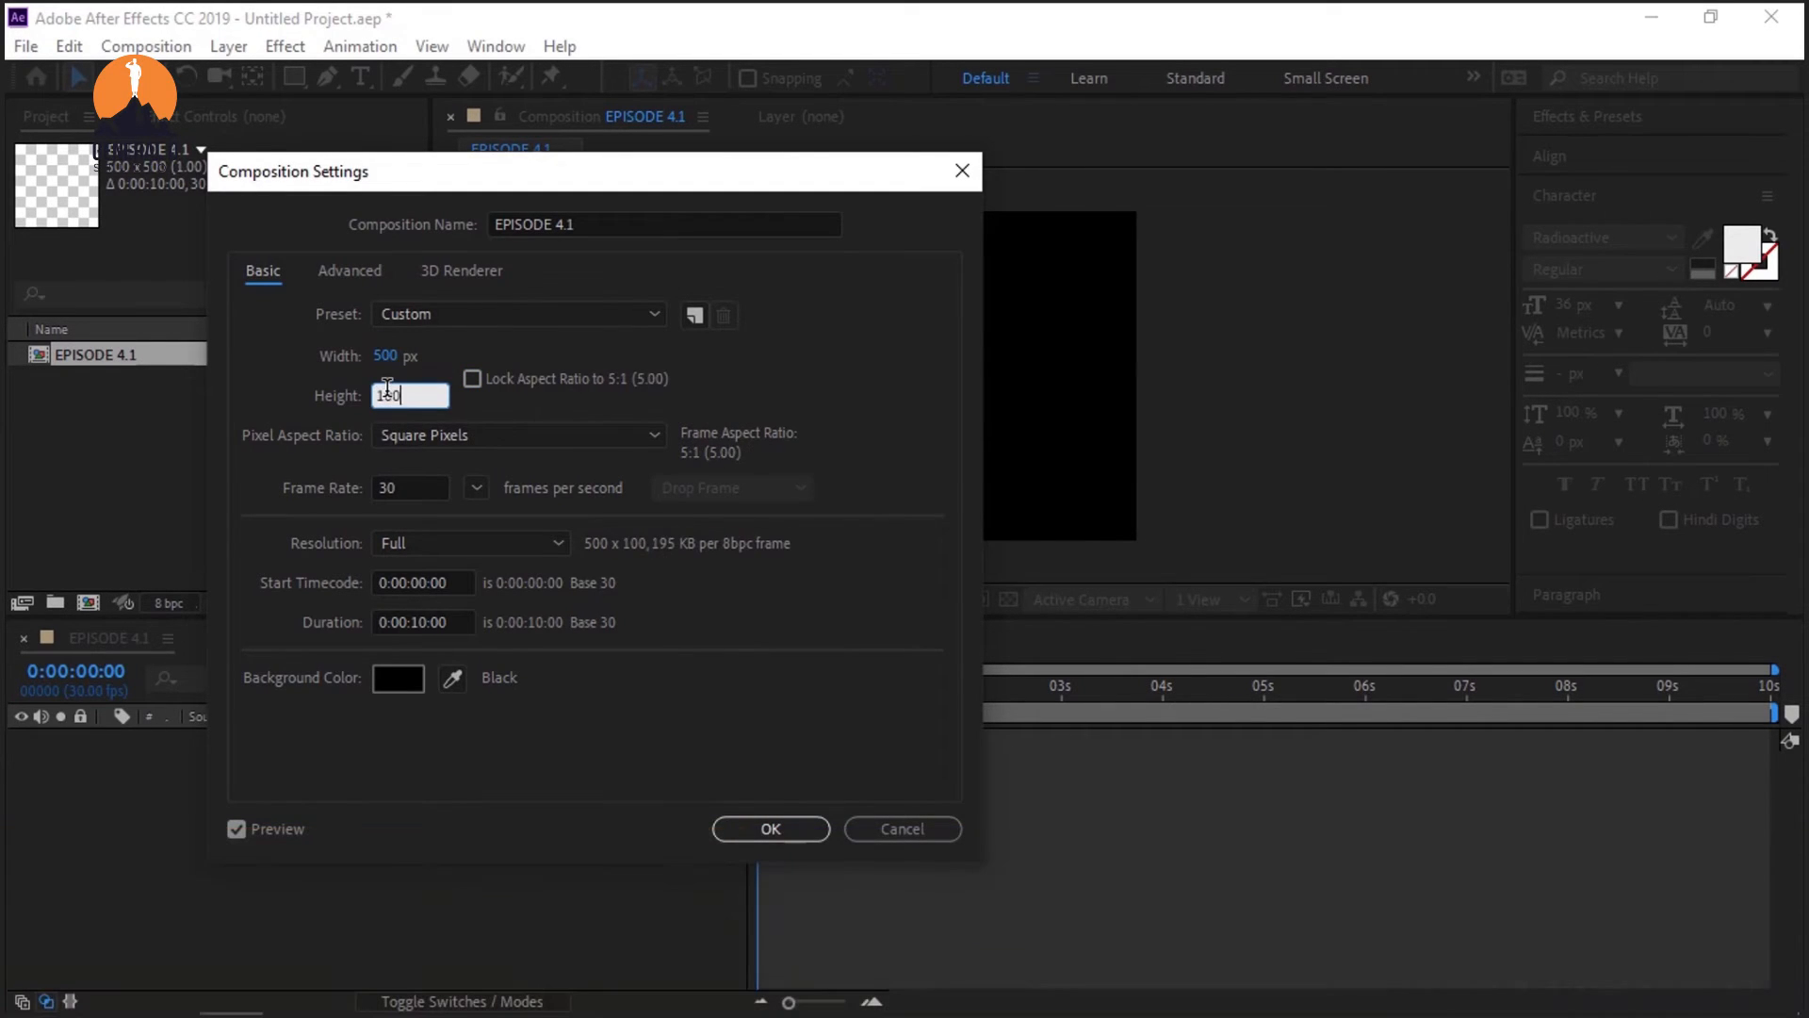
pyautogui.write('0')
pyautogui.click(524, 411)
# Step: Set the composition's width to 1920 px and its height to 1080 px
pyautogui.click(389, 359)
pyautogui.write('1920')
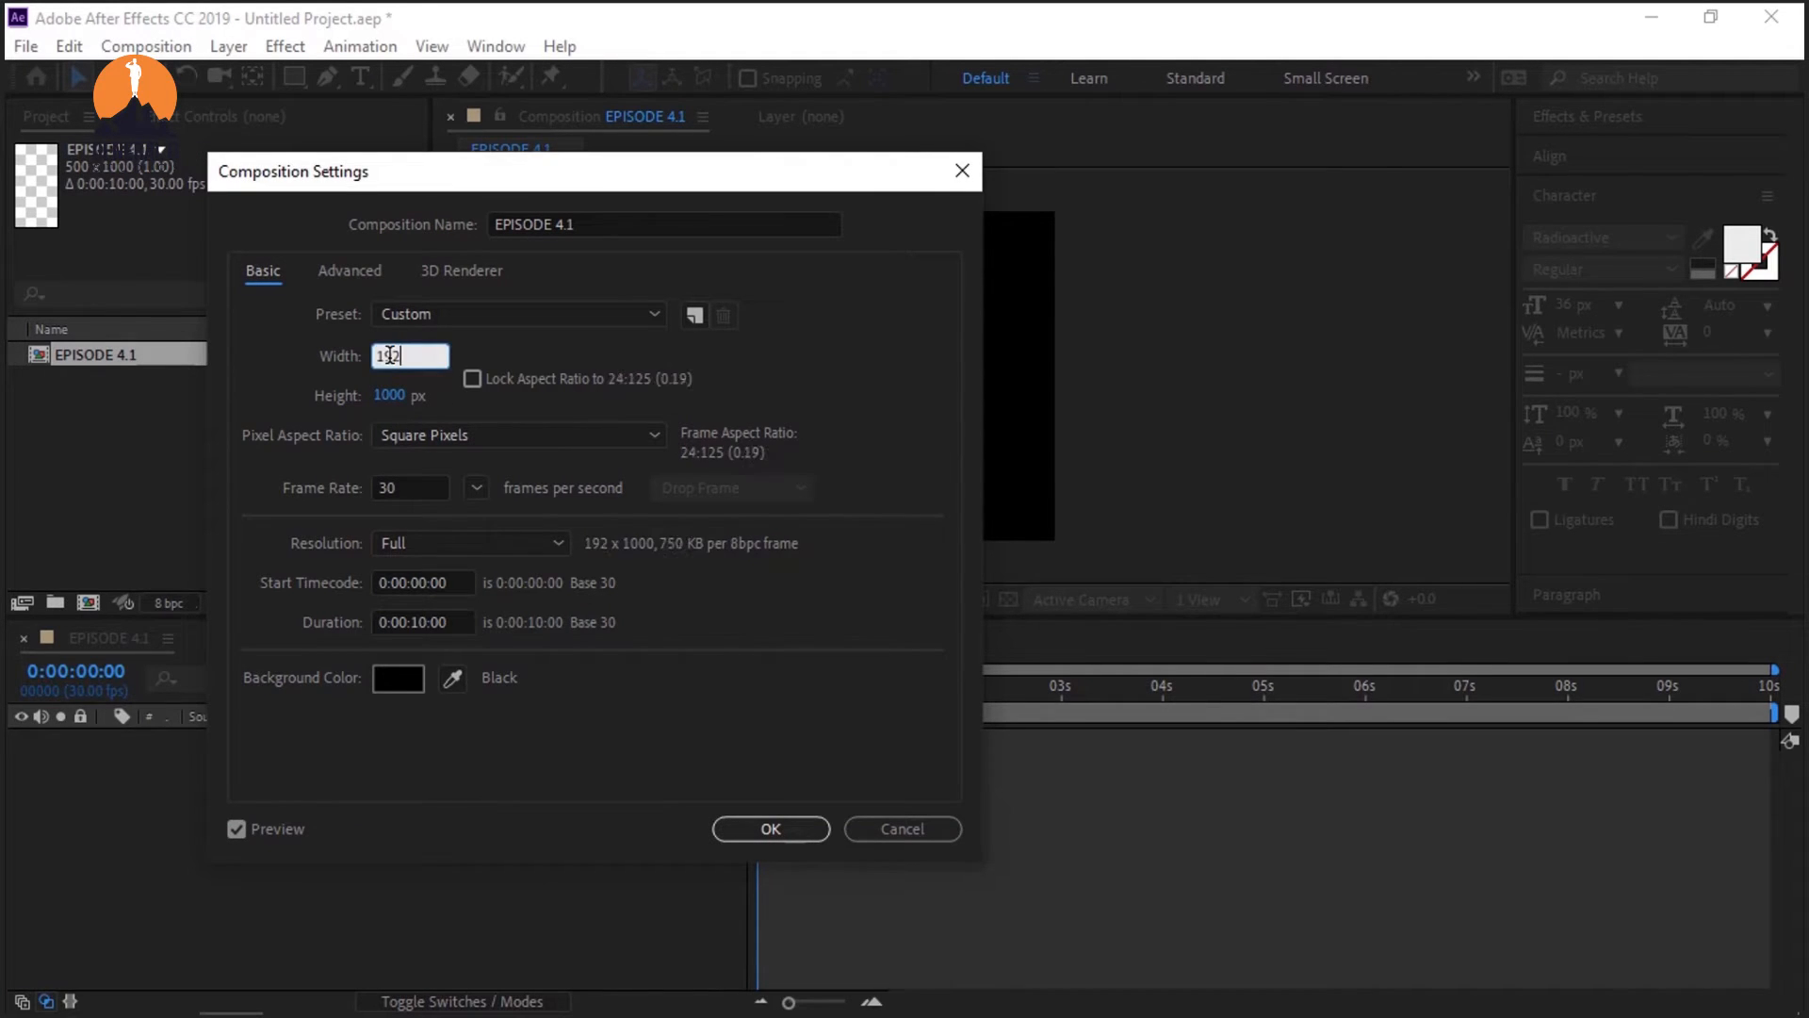
pyautogui.click(393, 404)
pyautogui.write('1080')
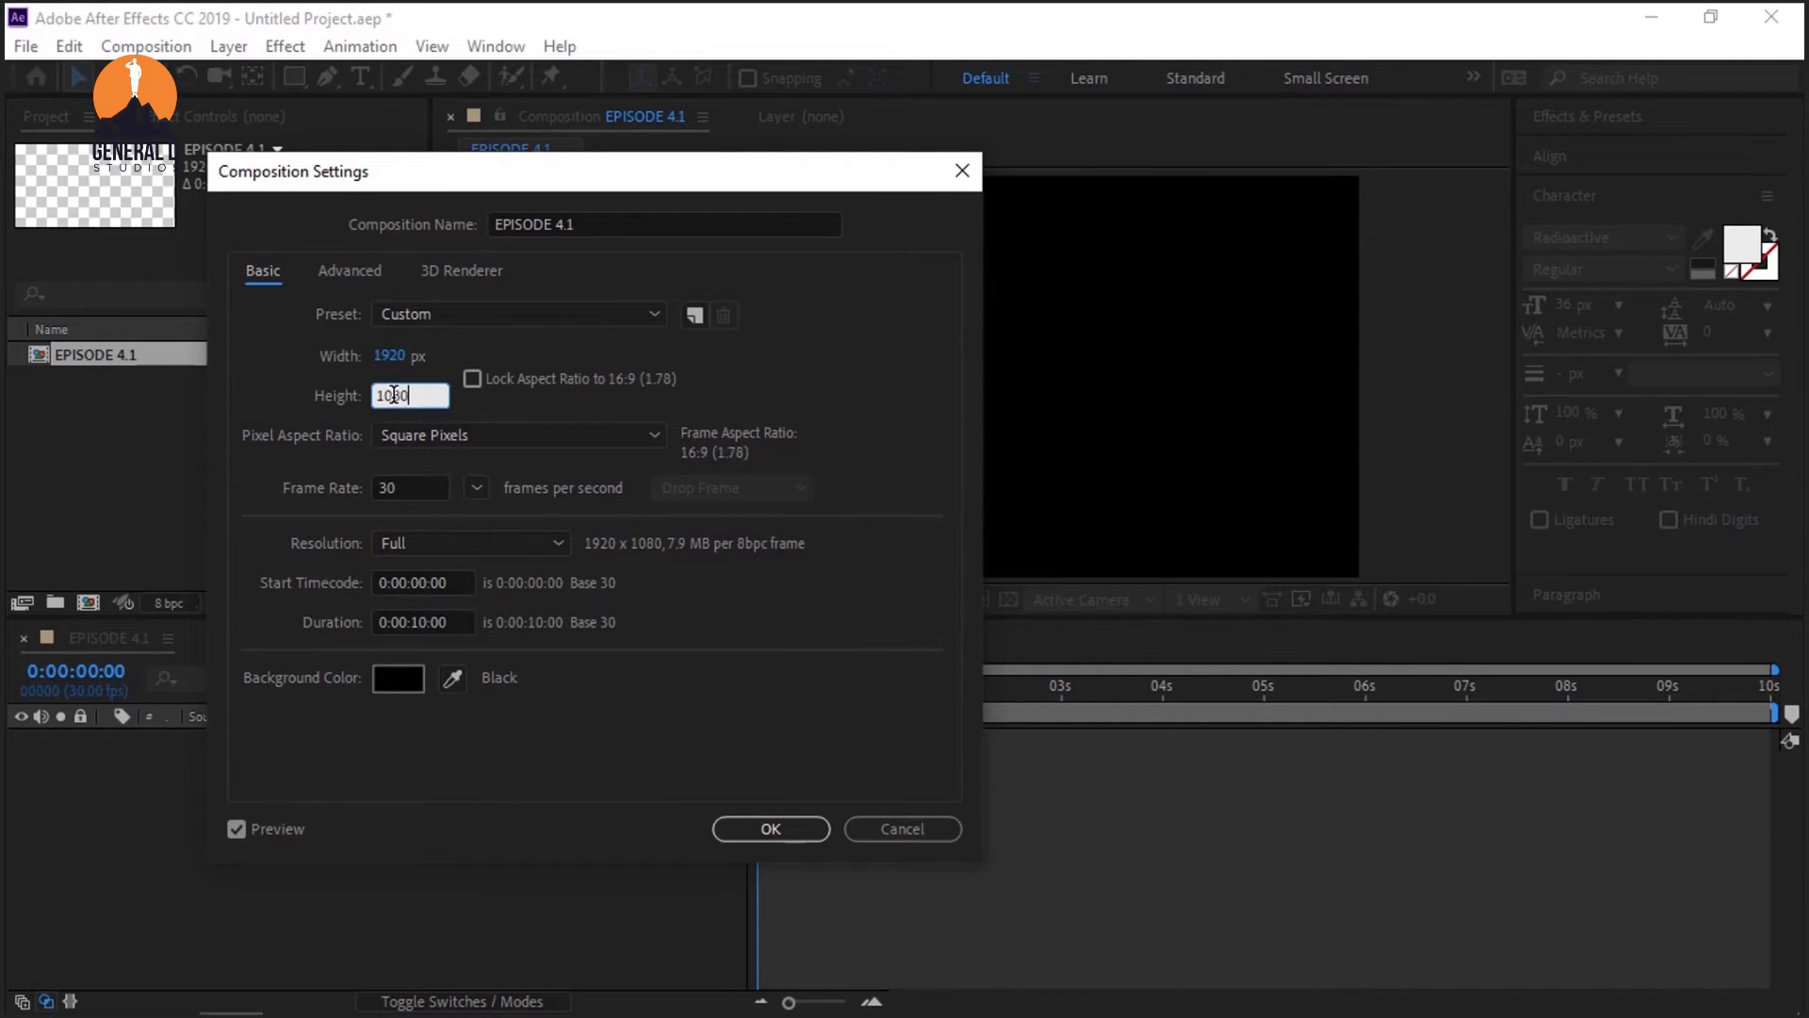
pyautogui.click(522, 417)
# Step: Lock the aspect ratio to 16:9, try a width of 1000 px and return the width to 1920 px
pyautogui.click(472, 379)
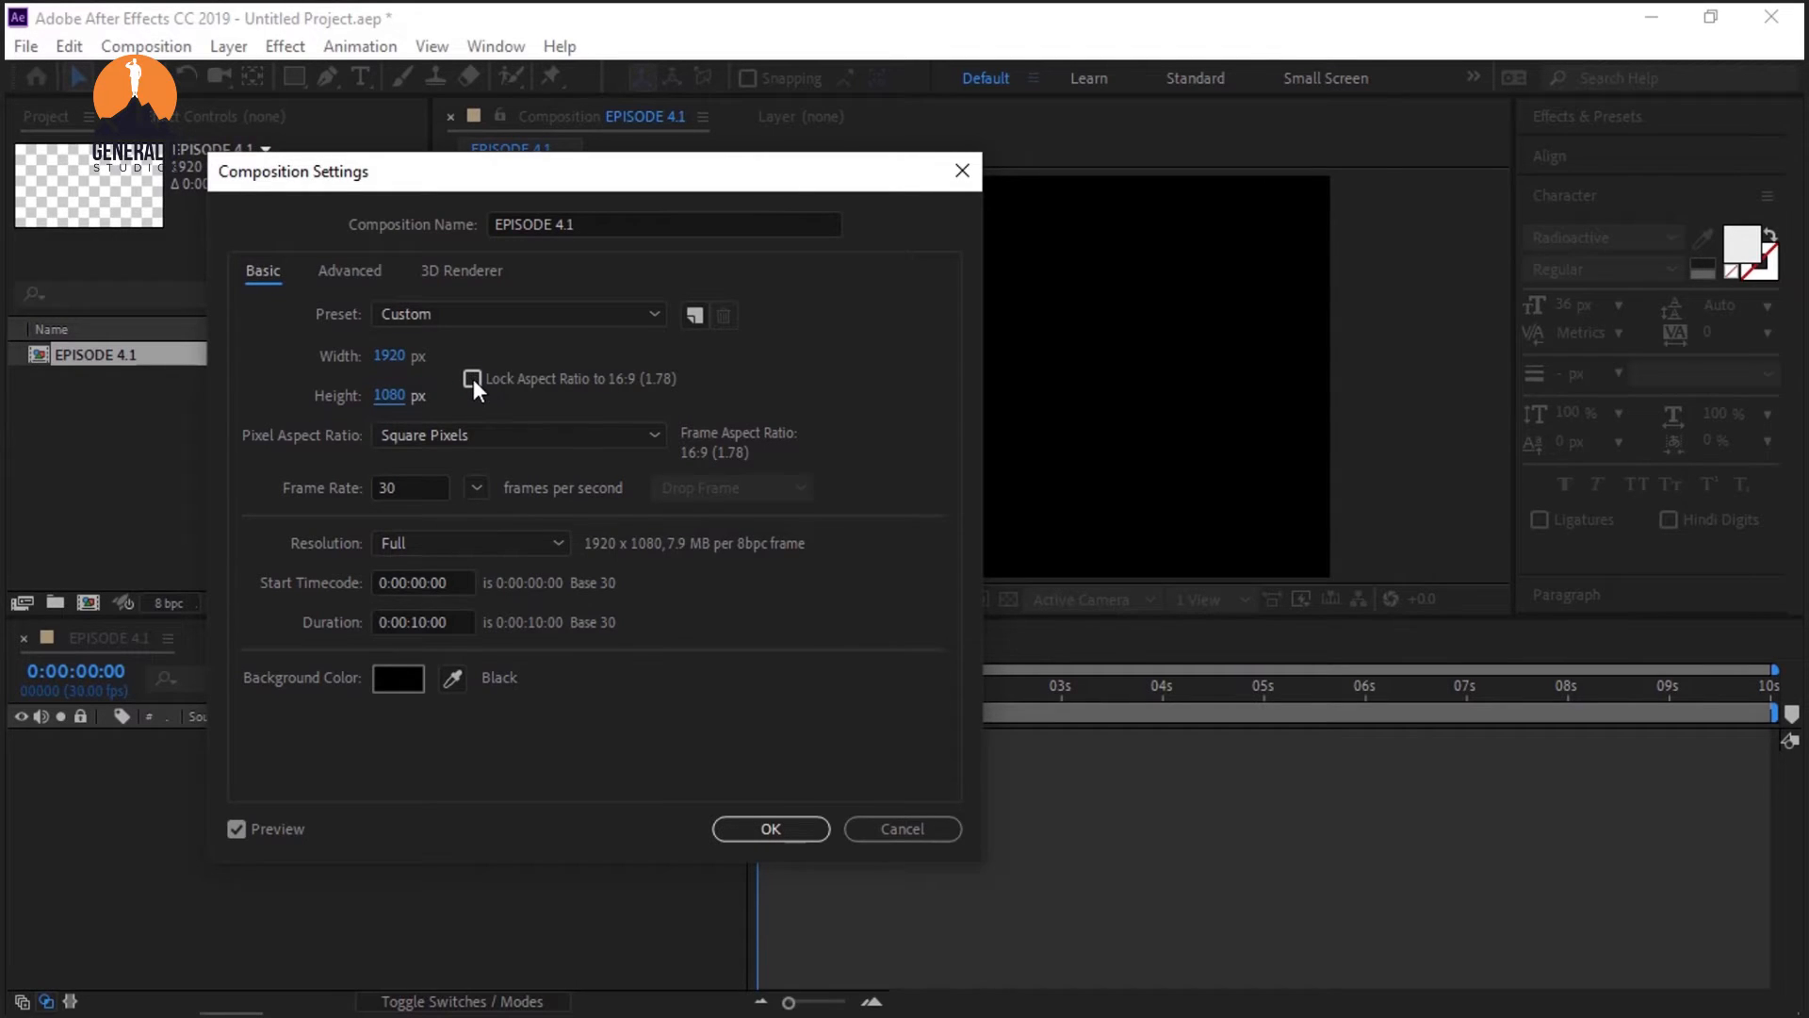
pyautogui.click(391, 358)
pyautogui.write('1000')
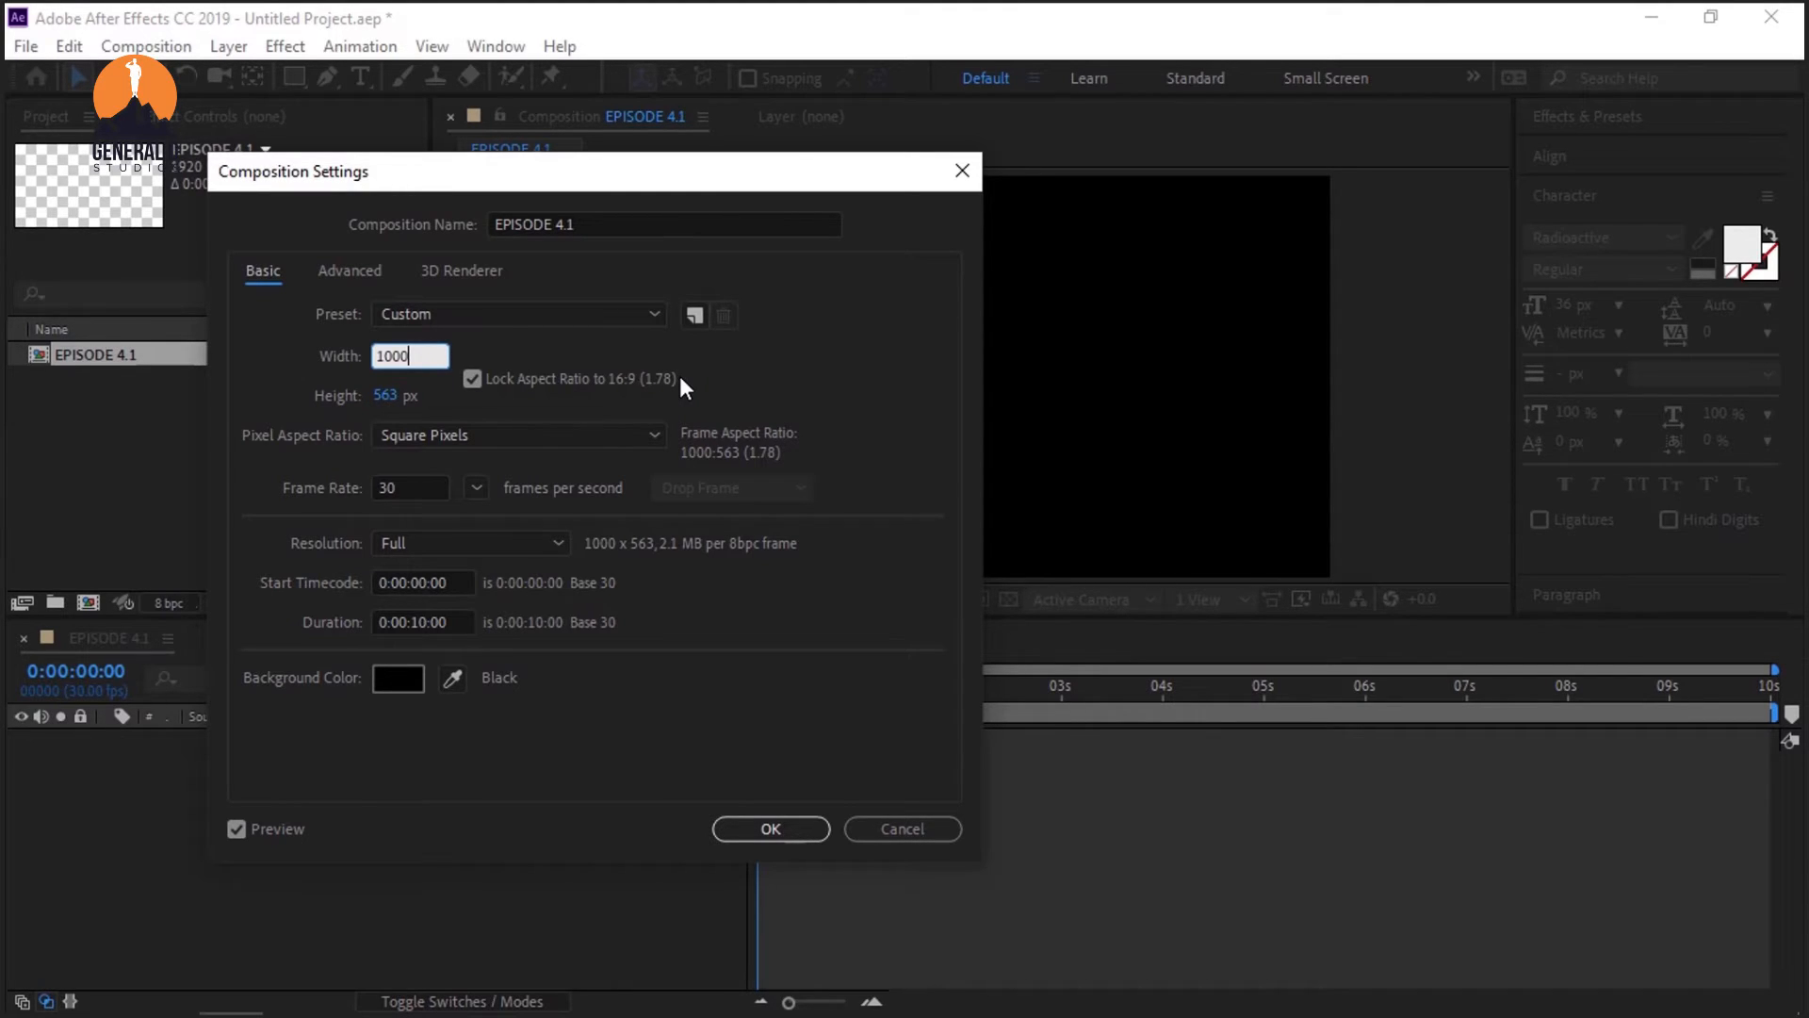
pyautogui.click(703, 387)
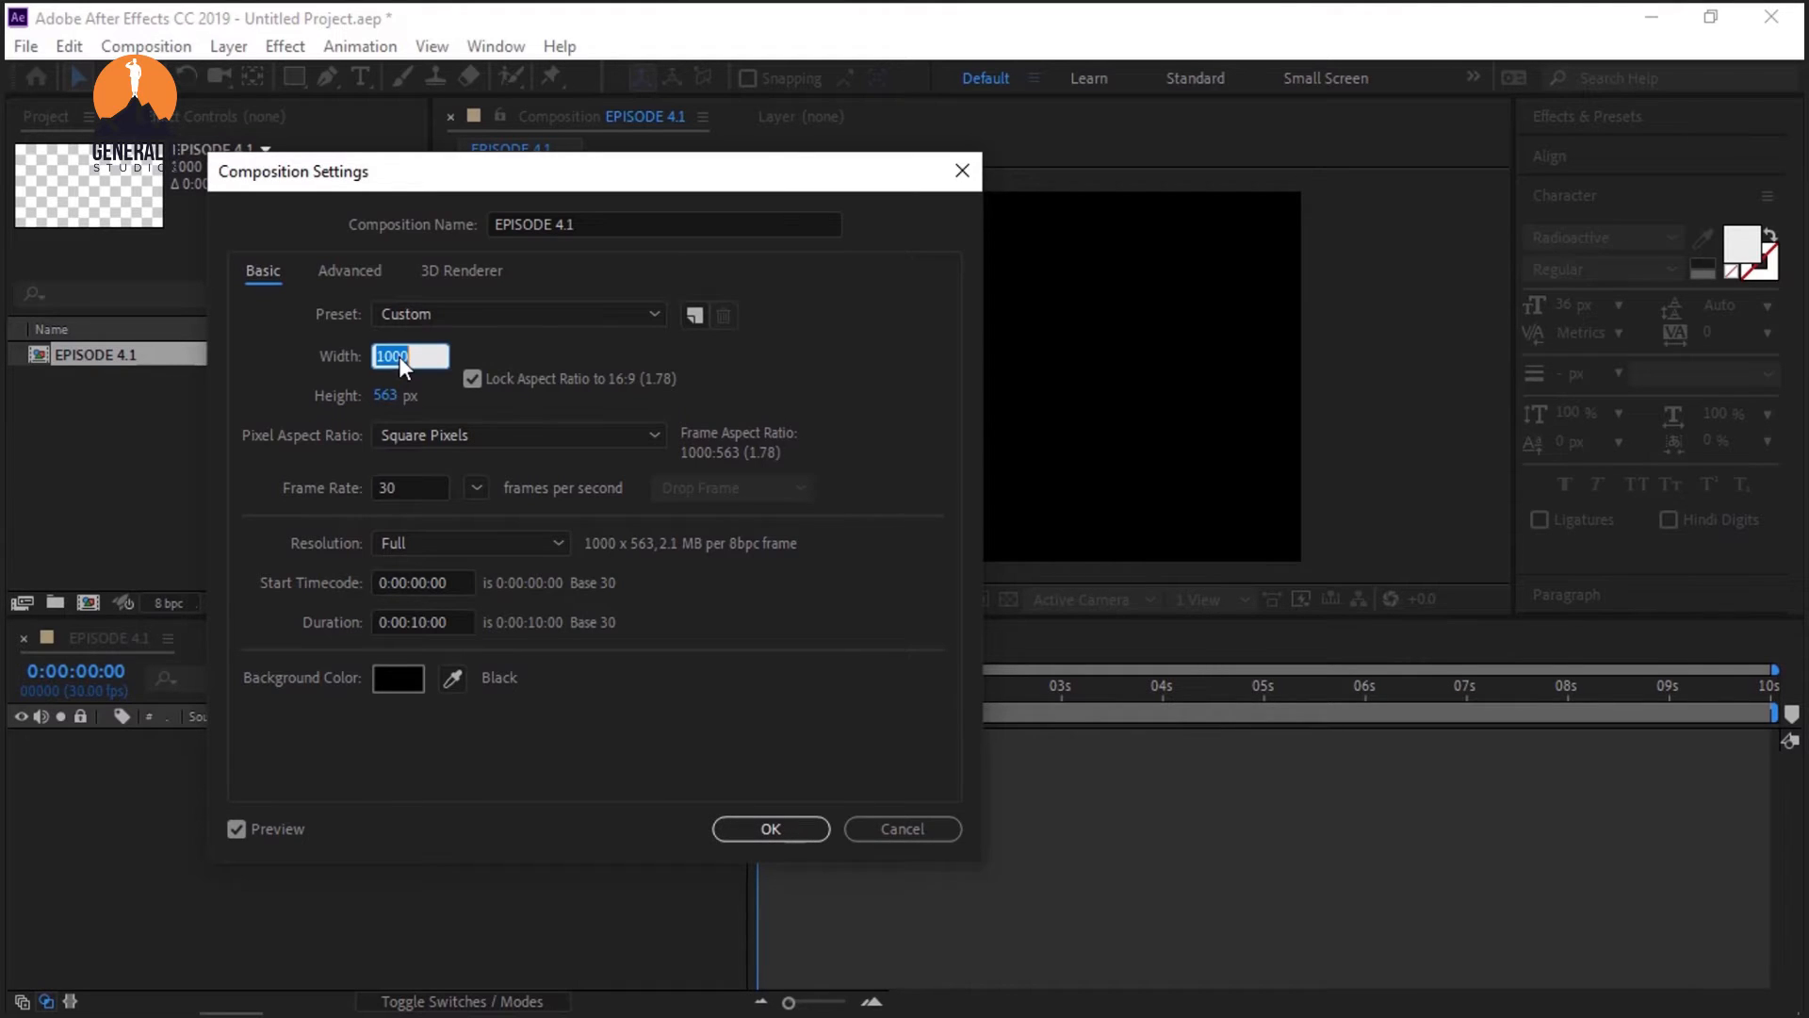
pyautogui.write('1920')
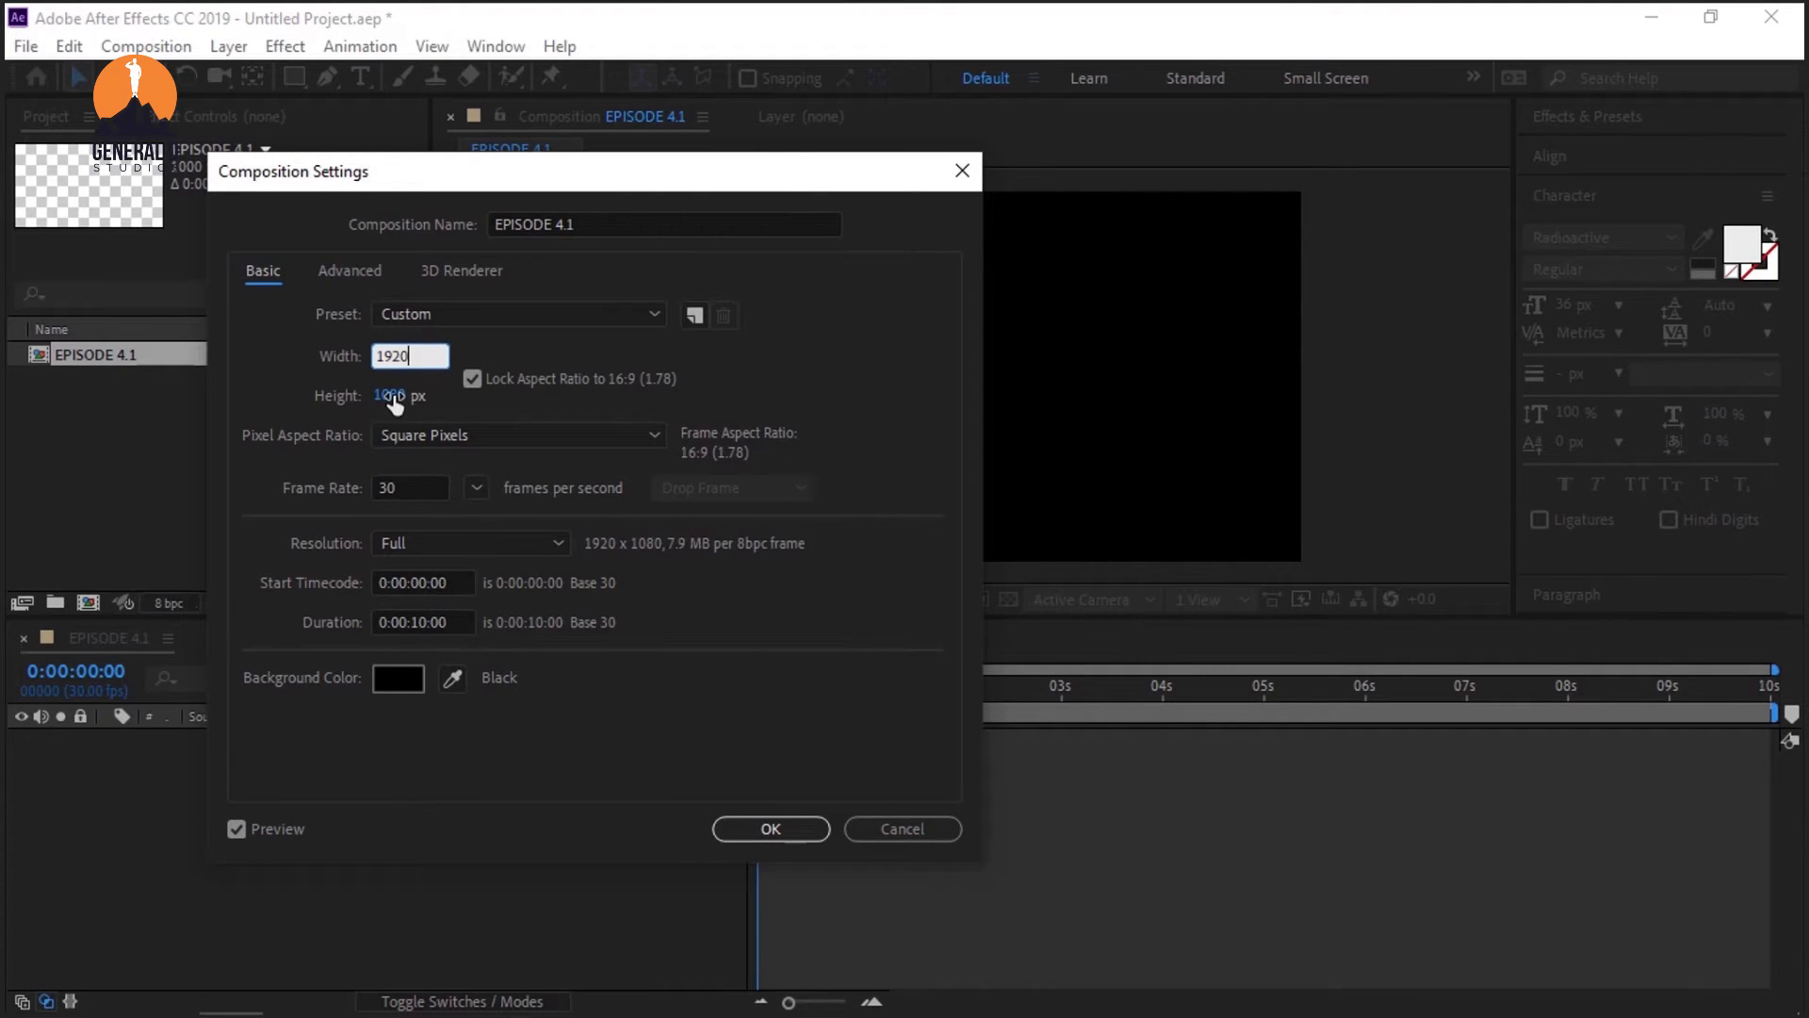
pyautogui.click(591, 397)
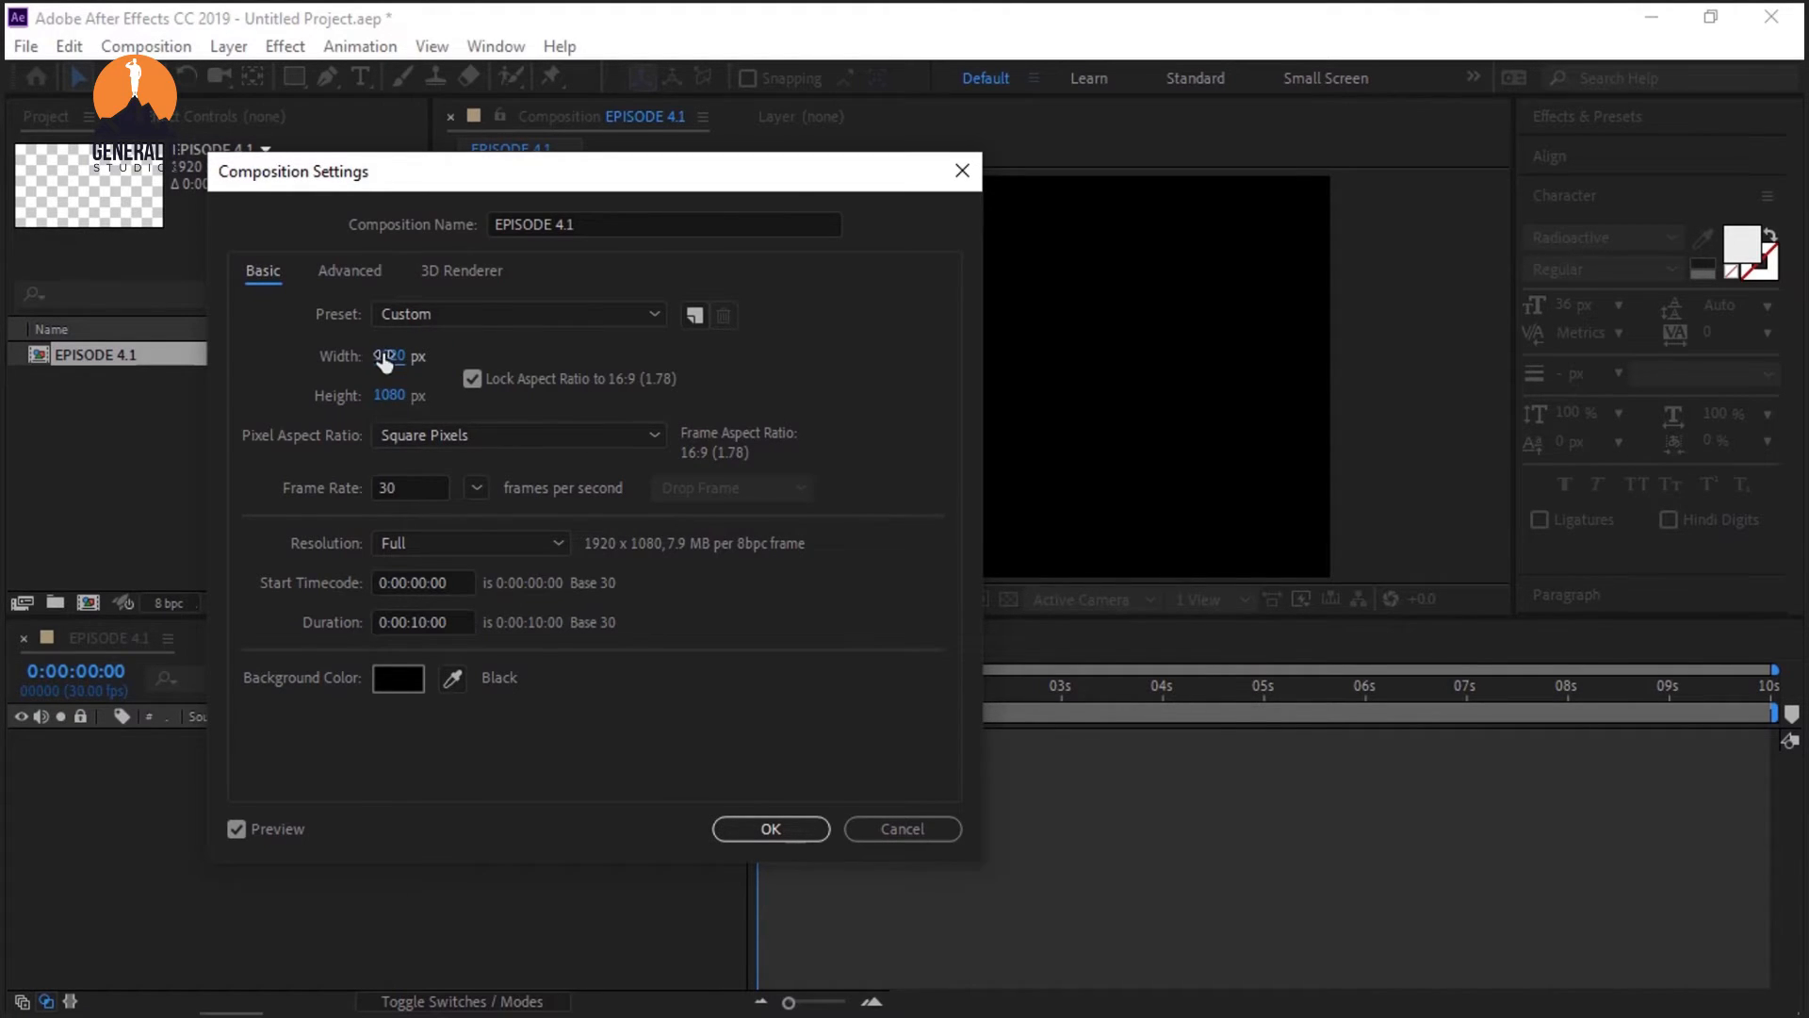
# Step: Switch to Calculator, place it beside the composition settings and divide 1920 by 1080 to check the aspect ratio
pyautogui.press('XF86Calculator')
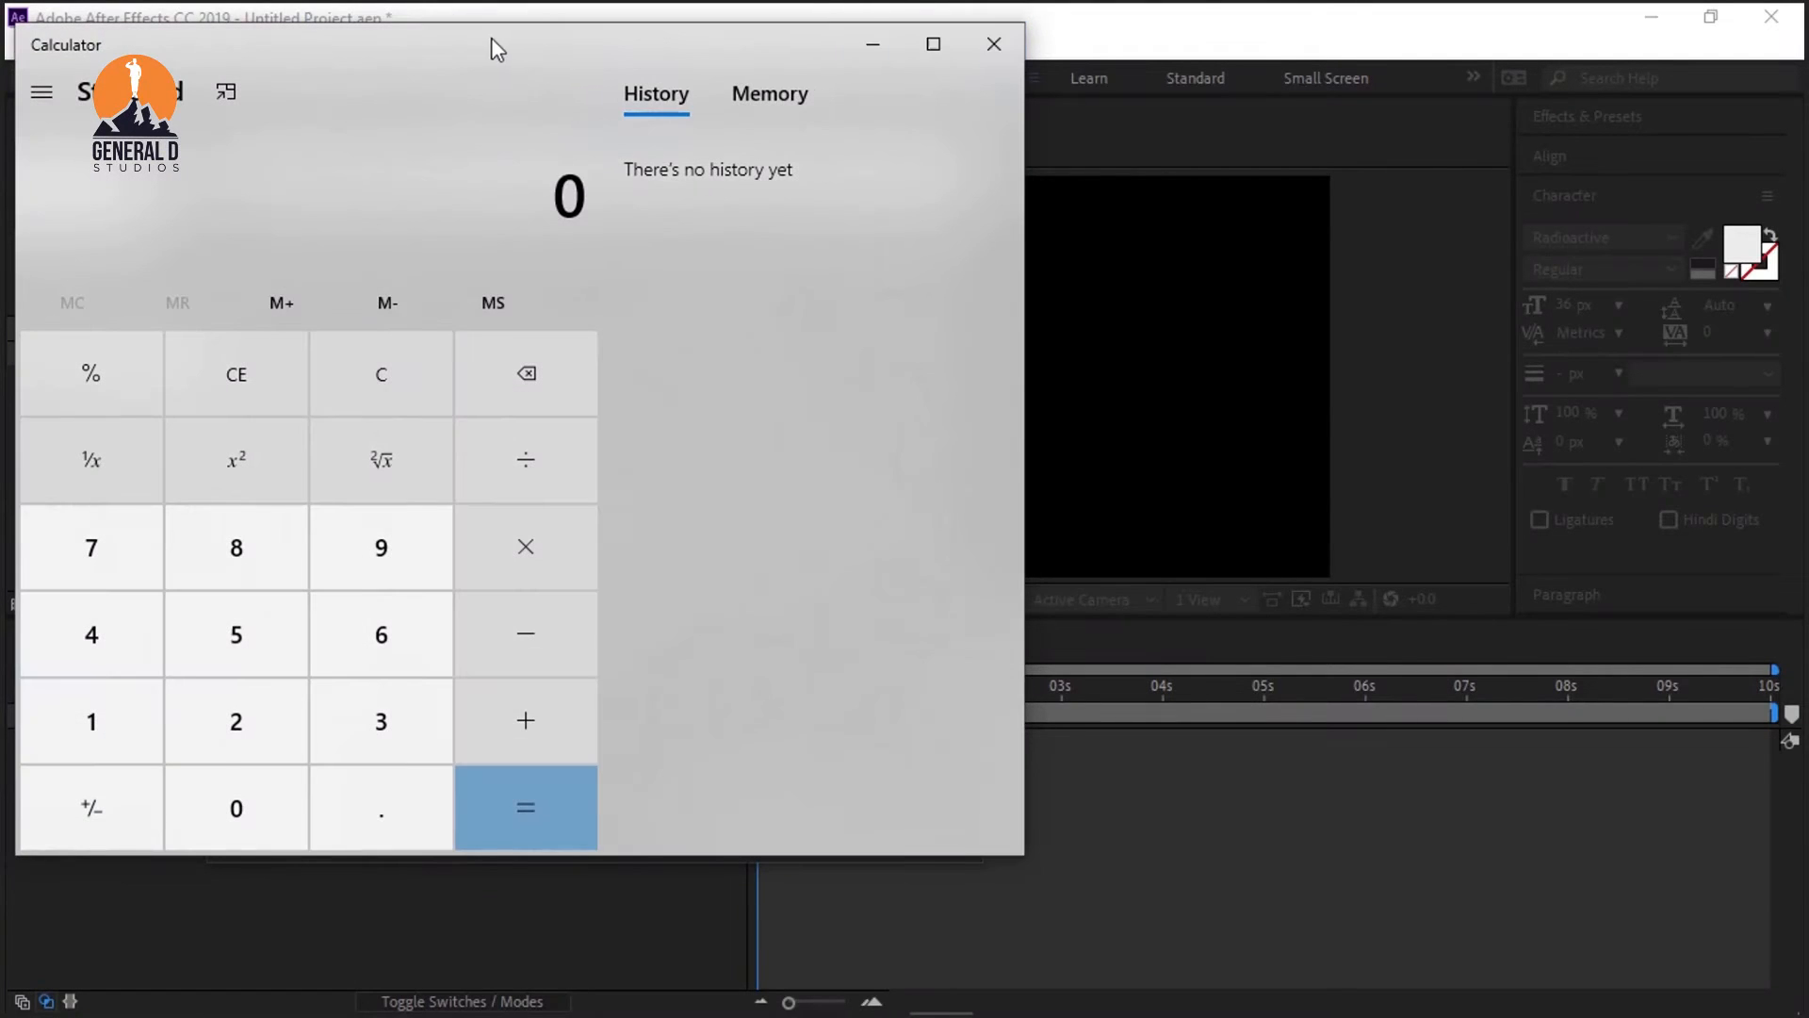
pyautogui.moveTo(488, 48); pyautogui.dragTo(1251, 115)
pyautogui.moveTo(1315, 120); pyautogui.dragTo(1267, 87)
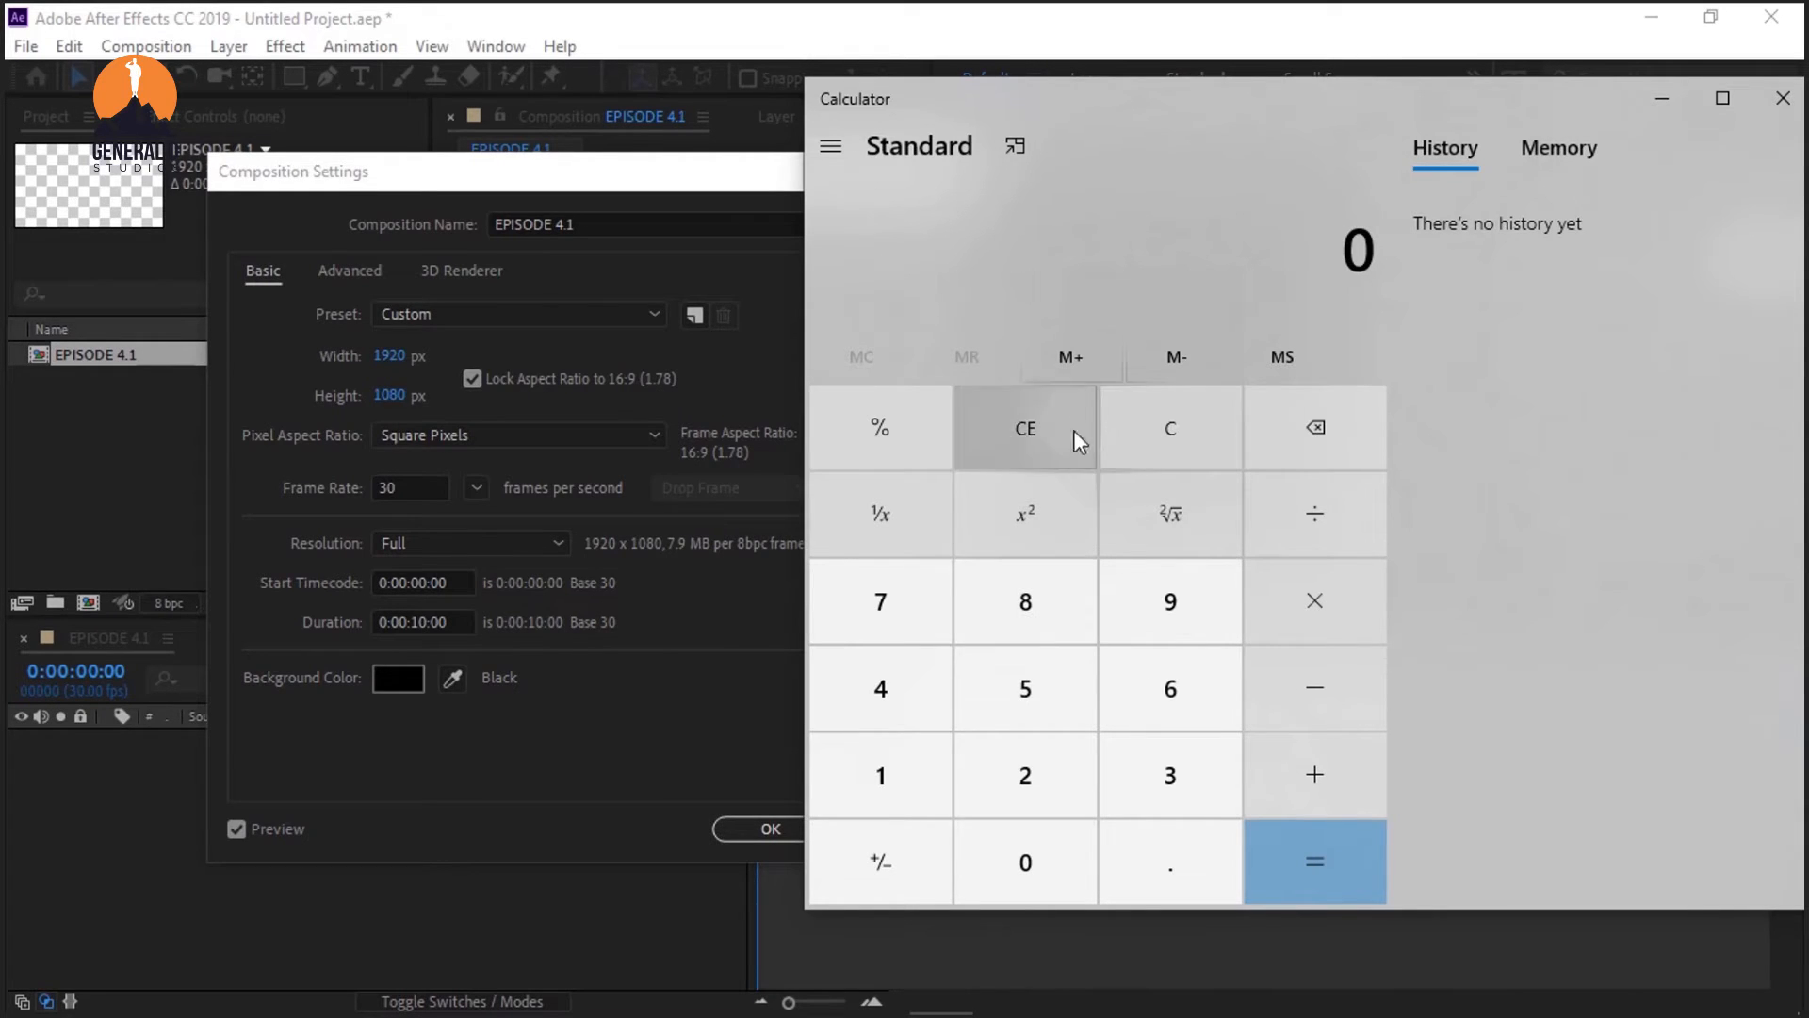
pyautogui.write('1920')
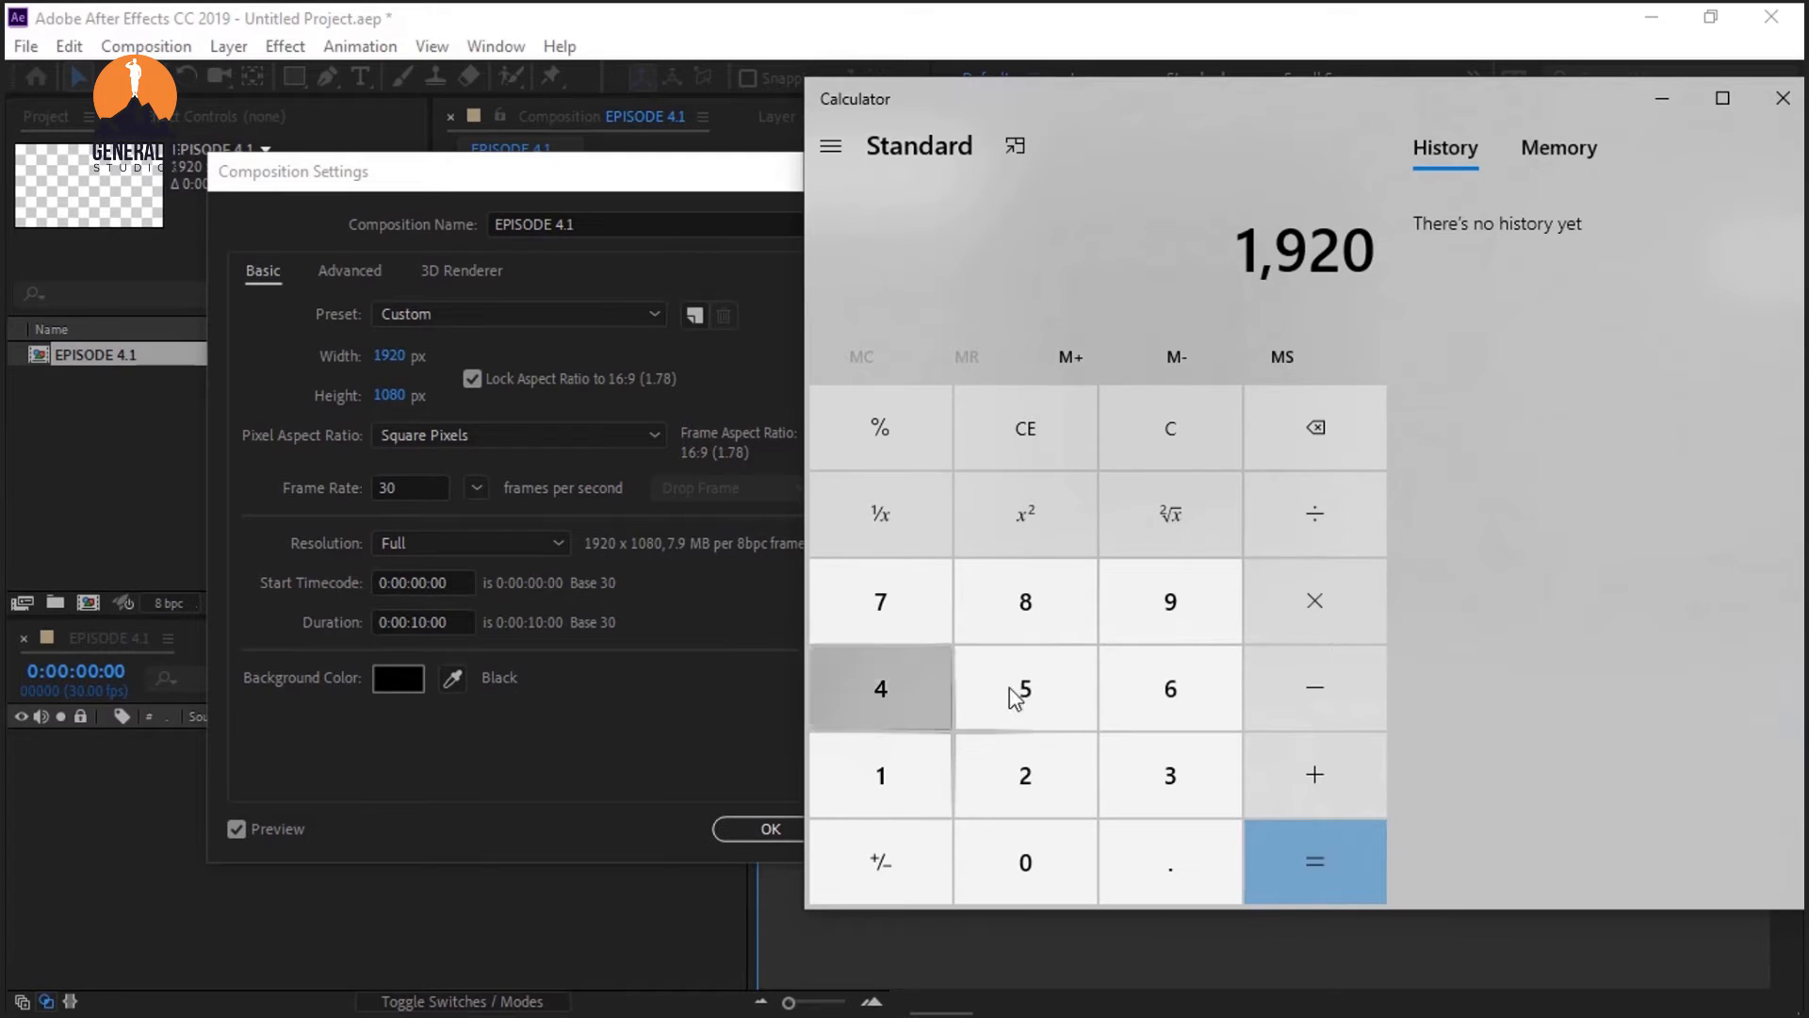
pyautogui.click(1308, 535)
pyautogui.write('108000')
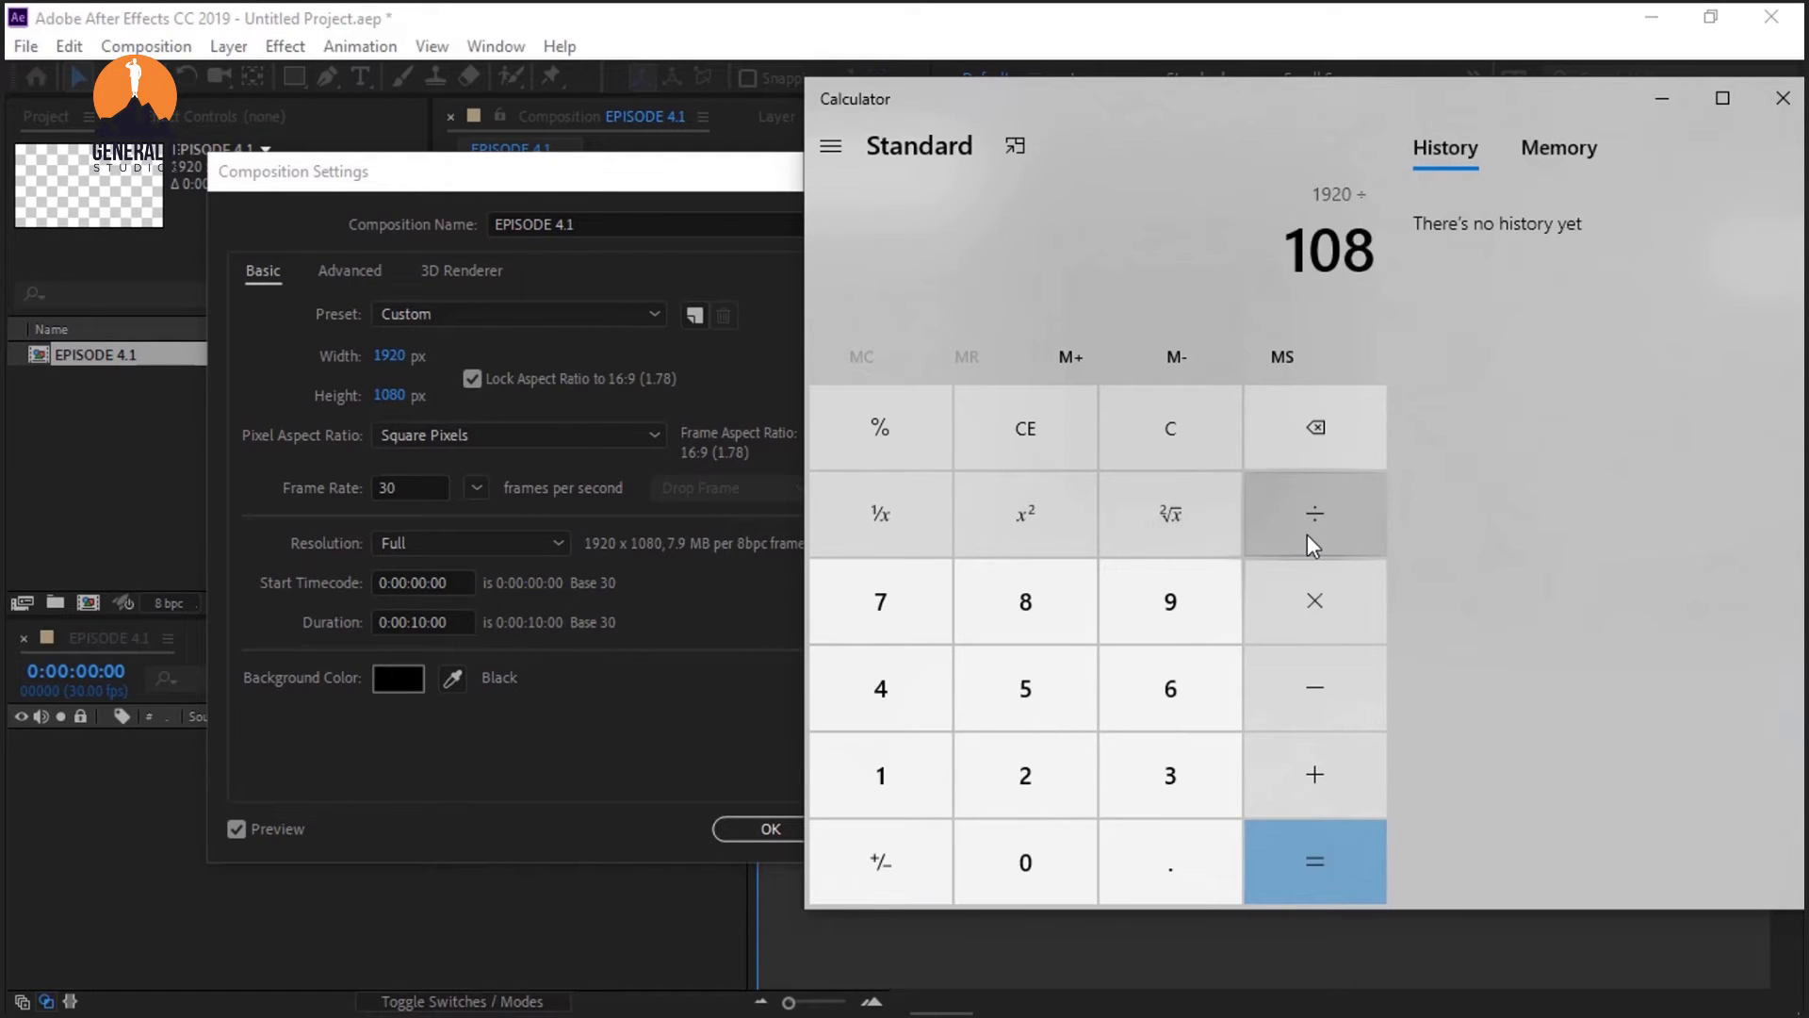
pyautogui.press('BackSpace')
pyautogui.press('BackSpace')
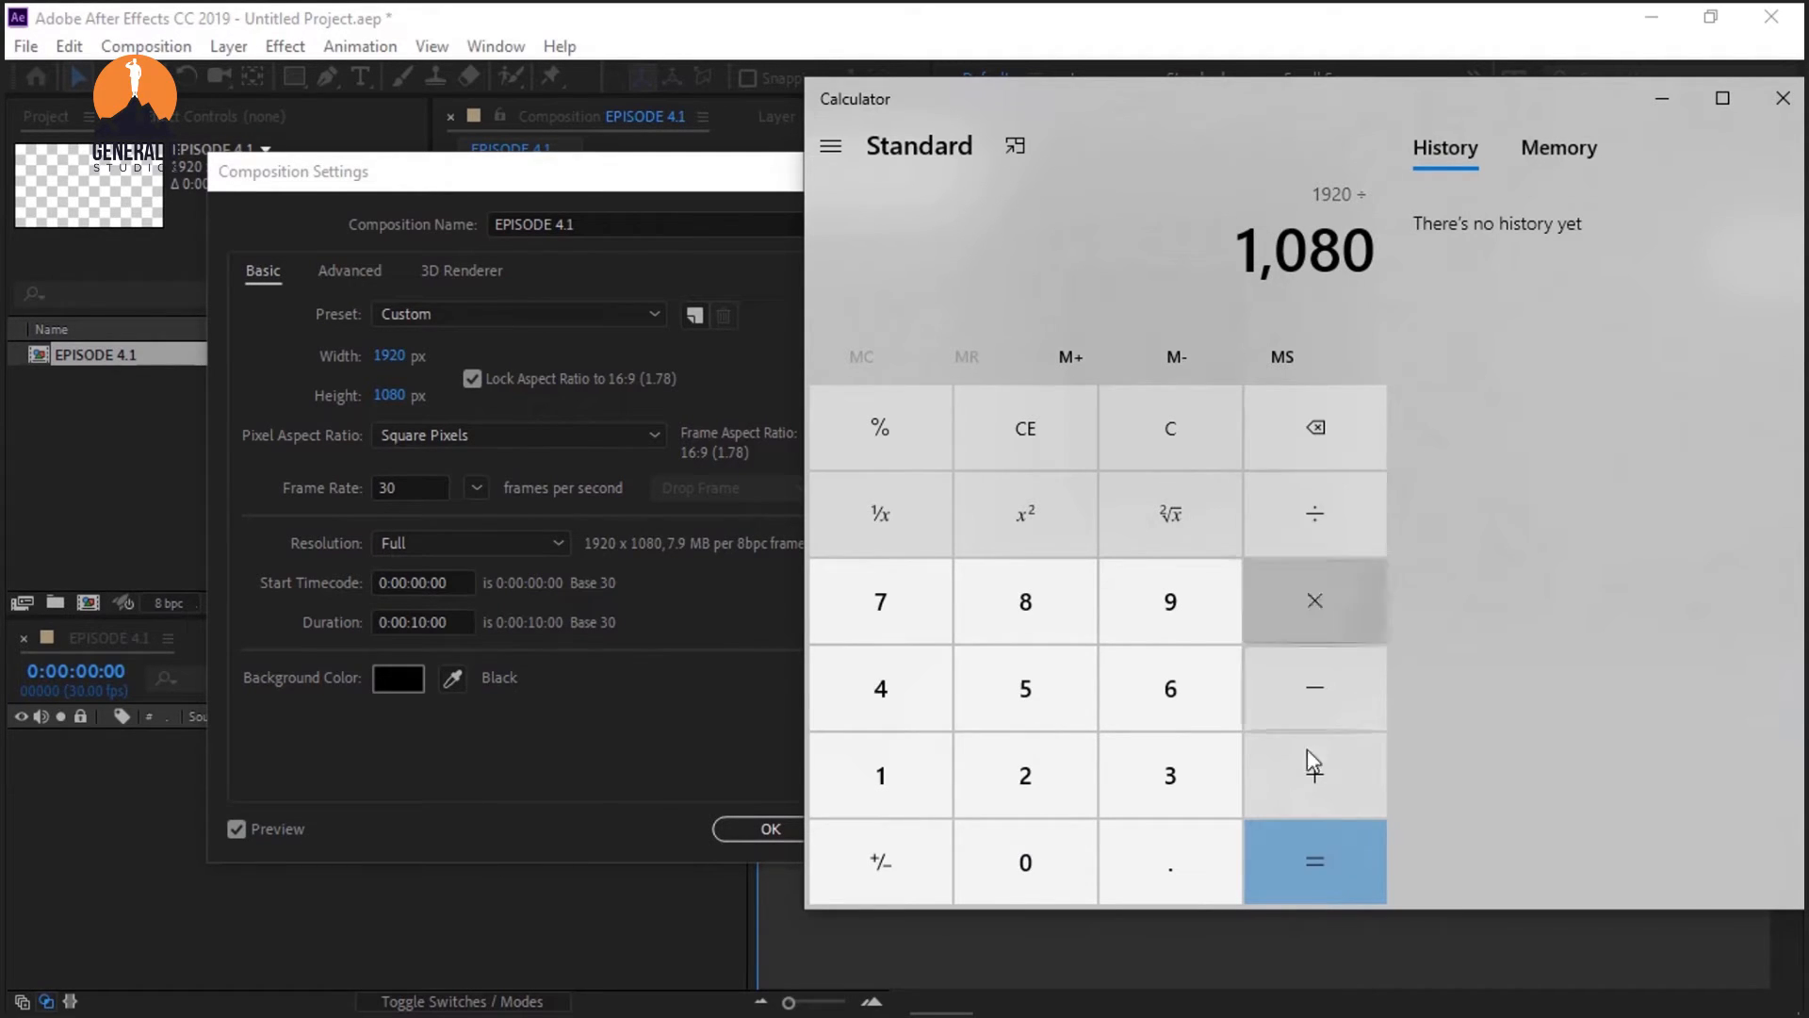
pyautogui.click(1308, 874)
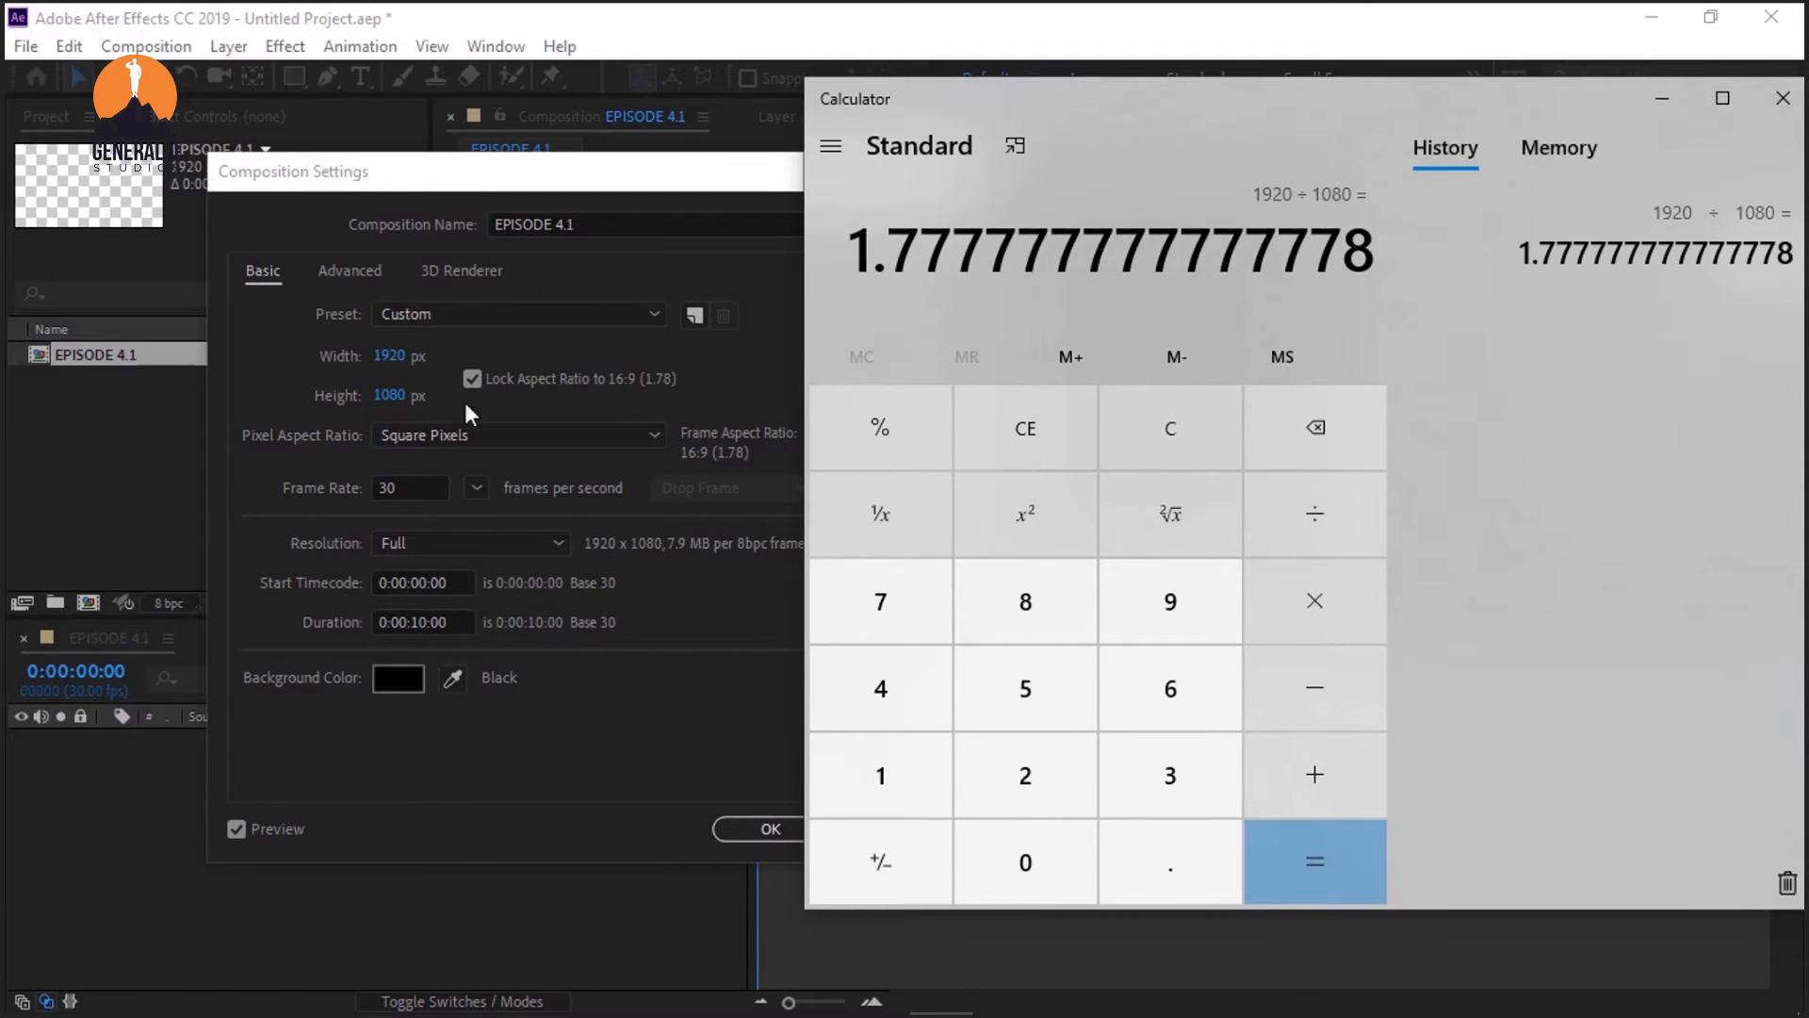
# Step: Try a composition width of 1000 px with the aspect ratio locked to 16:9
pyautogui.click(385, 355)
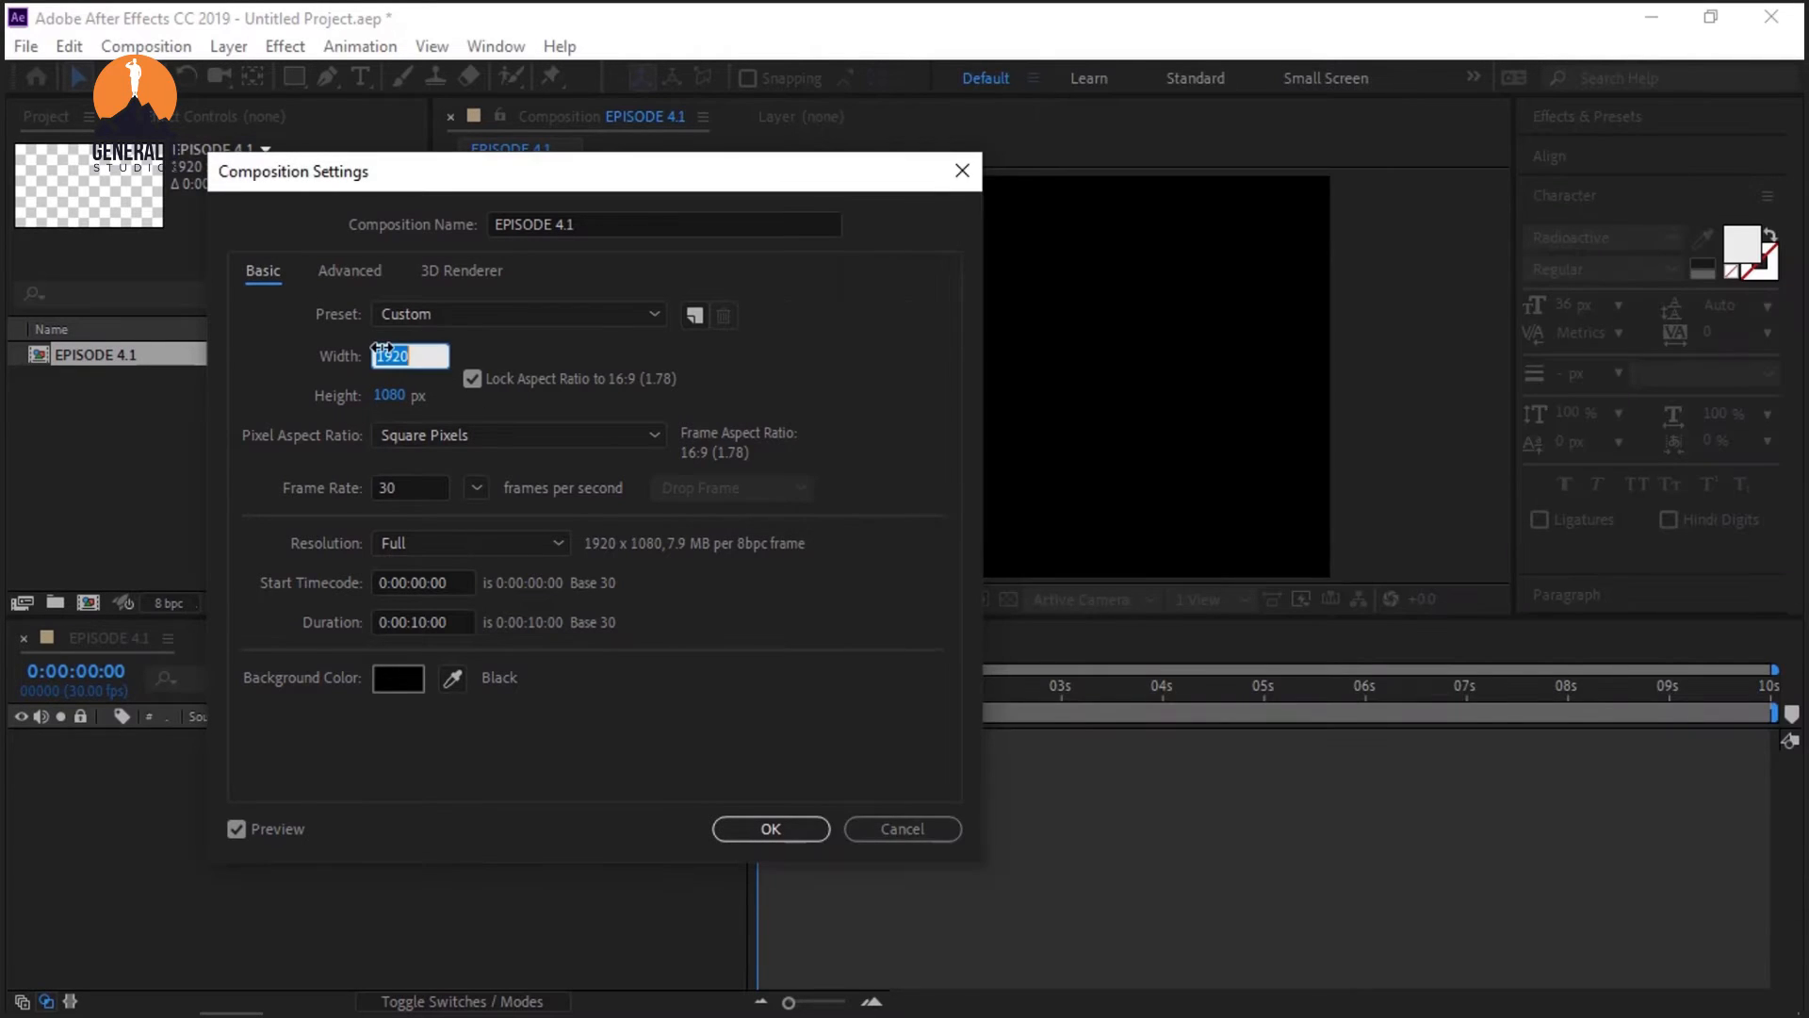
pyautogui.write('1000')
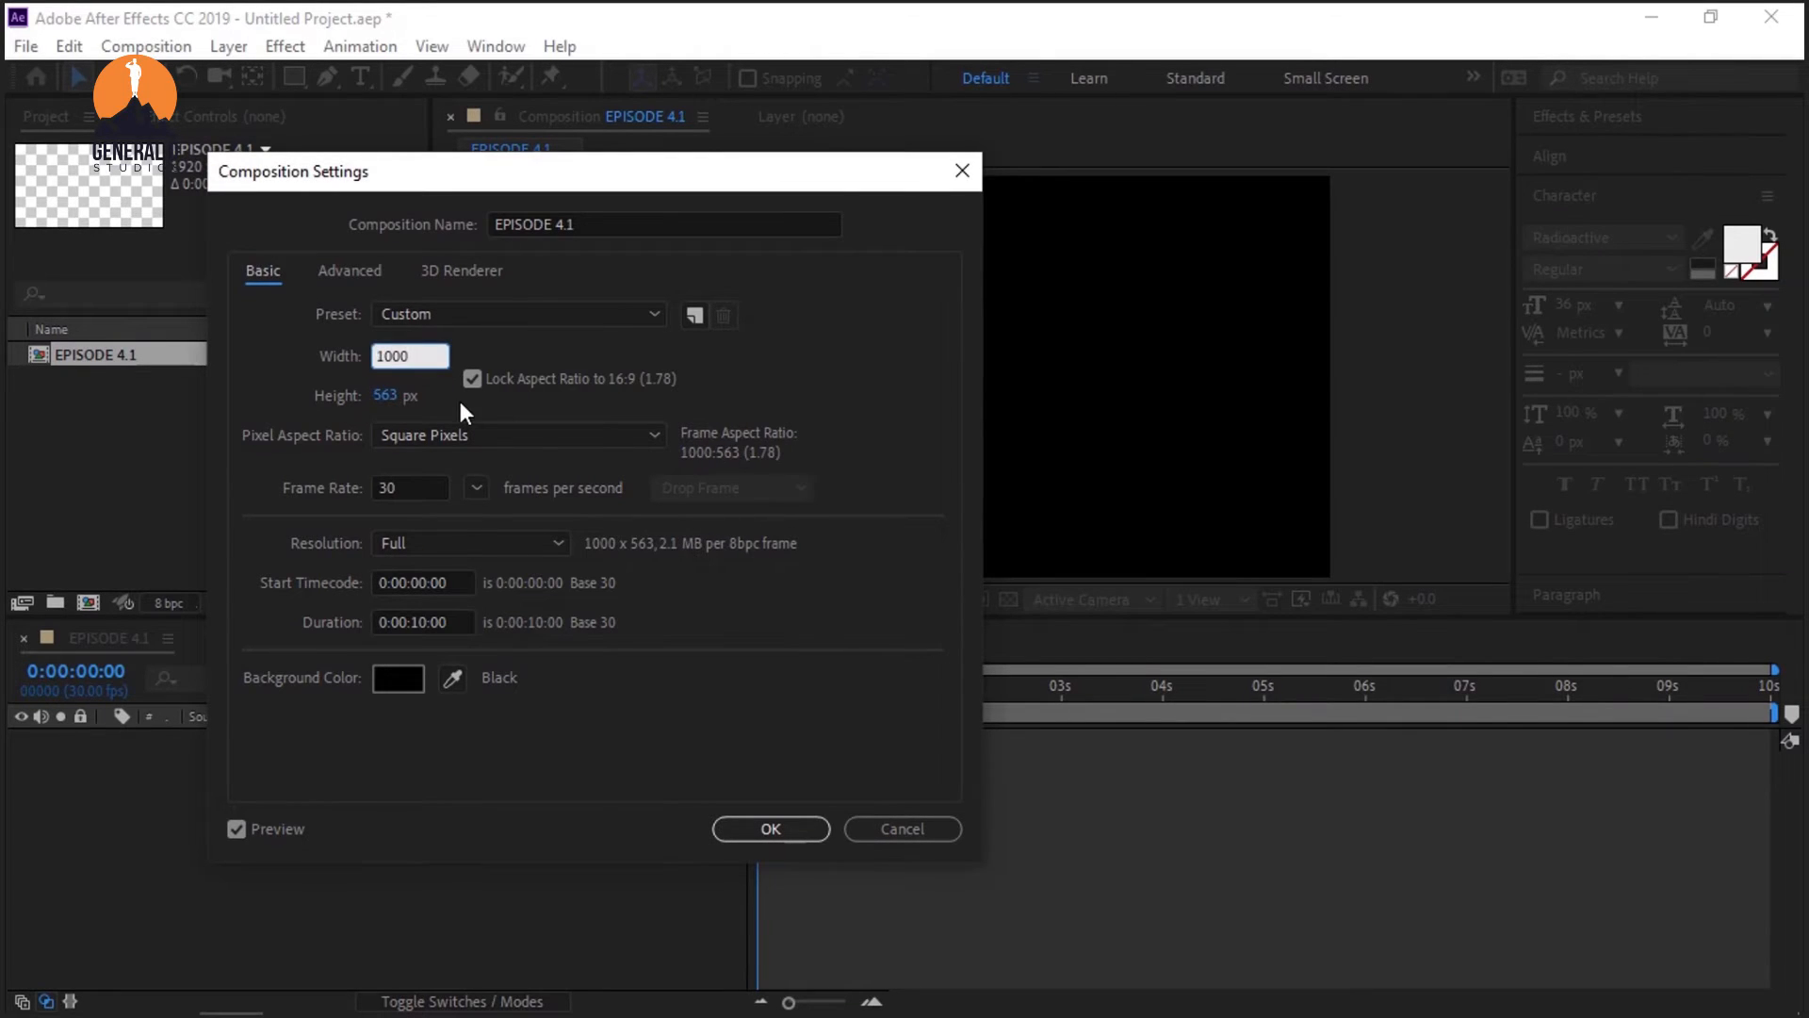
pyautogui.click(462, 412)
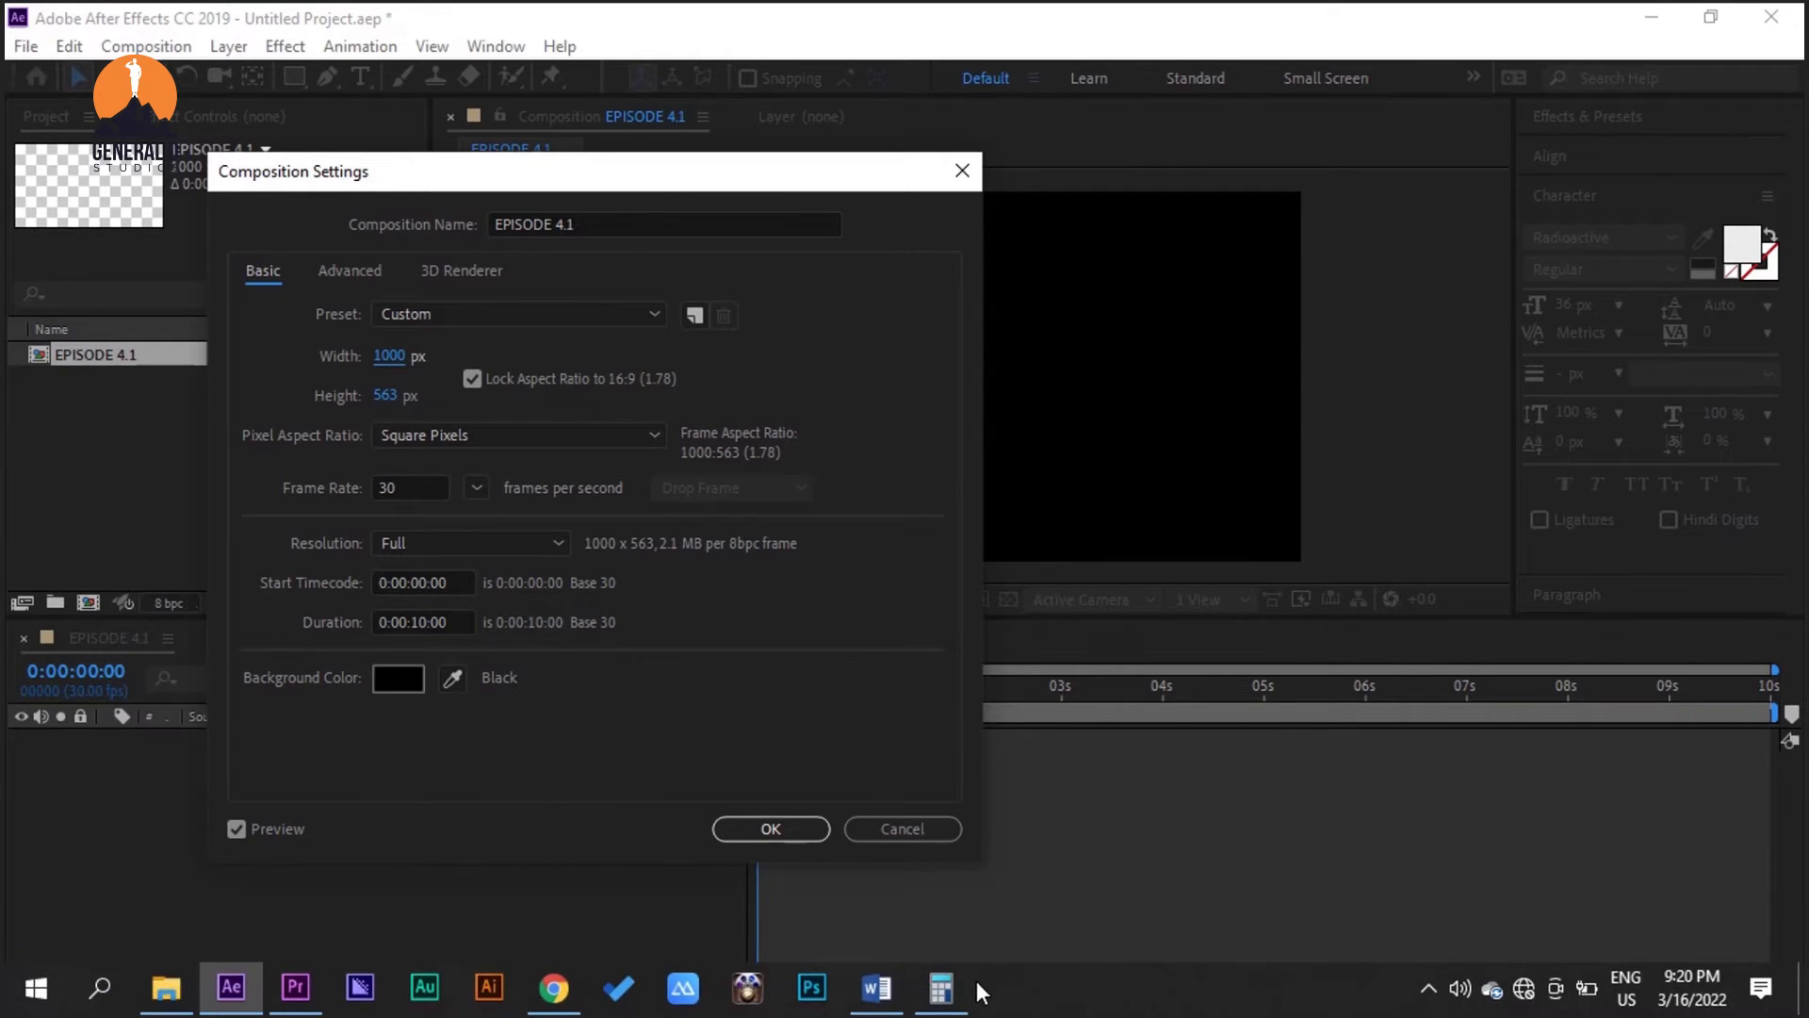
# Step: Switch to Calculator and divide 1000 by 563 to check the aspect ratio of the resized composition
pyautogui.click(965, 980)
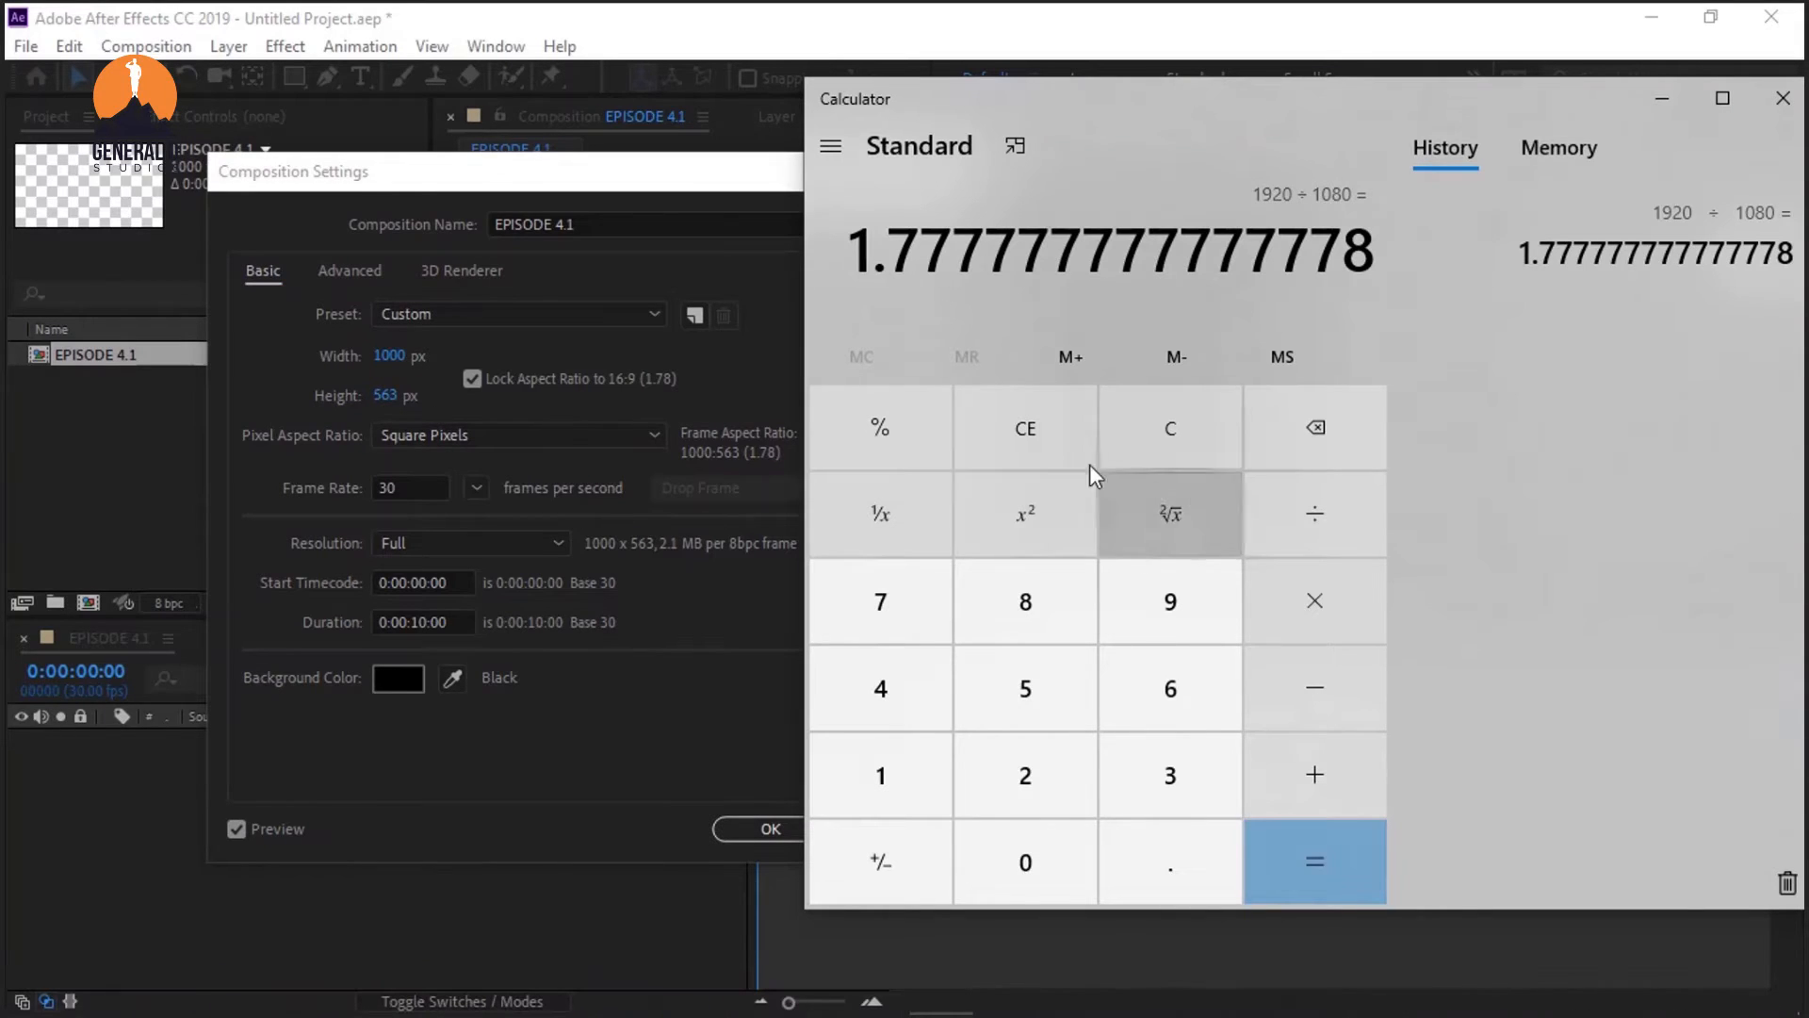
pyautogui.click(992, 434)
pyautogui.write('1000')
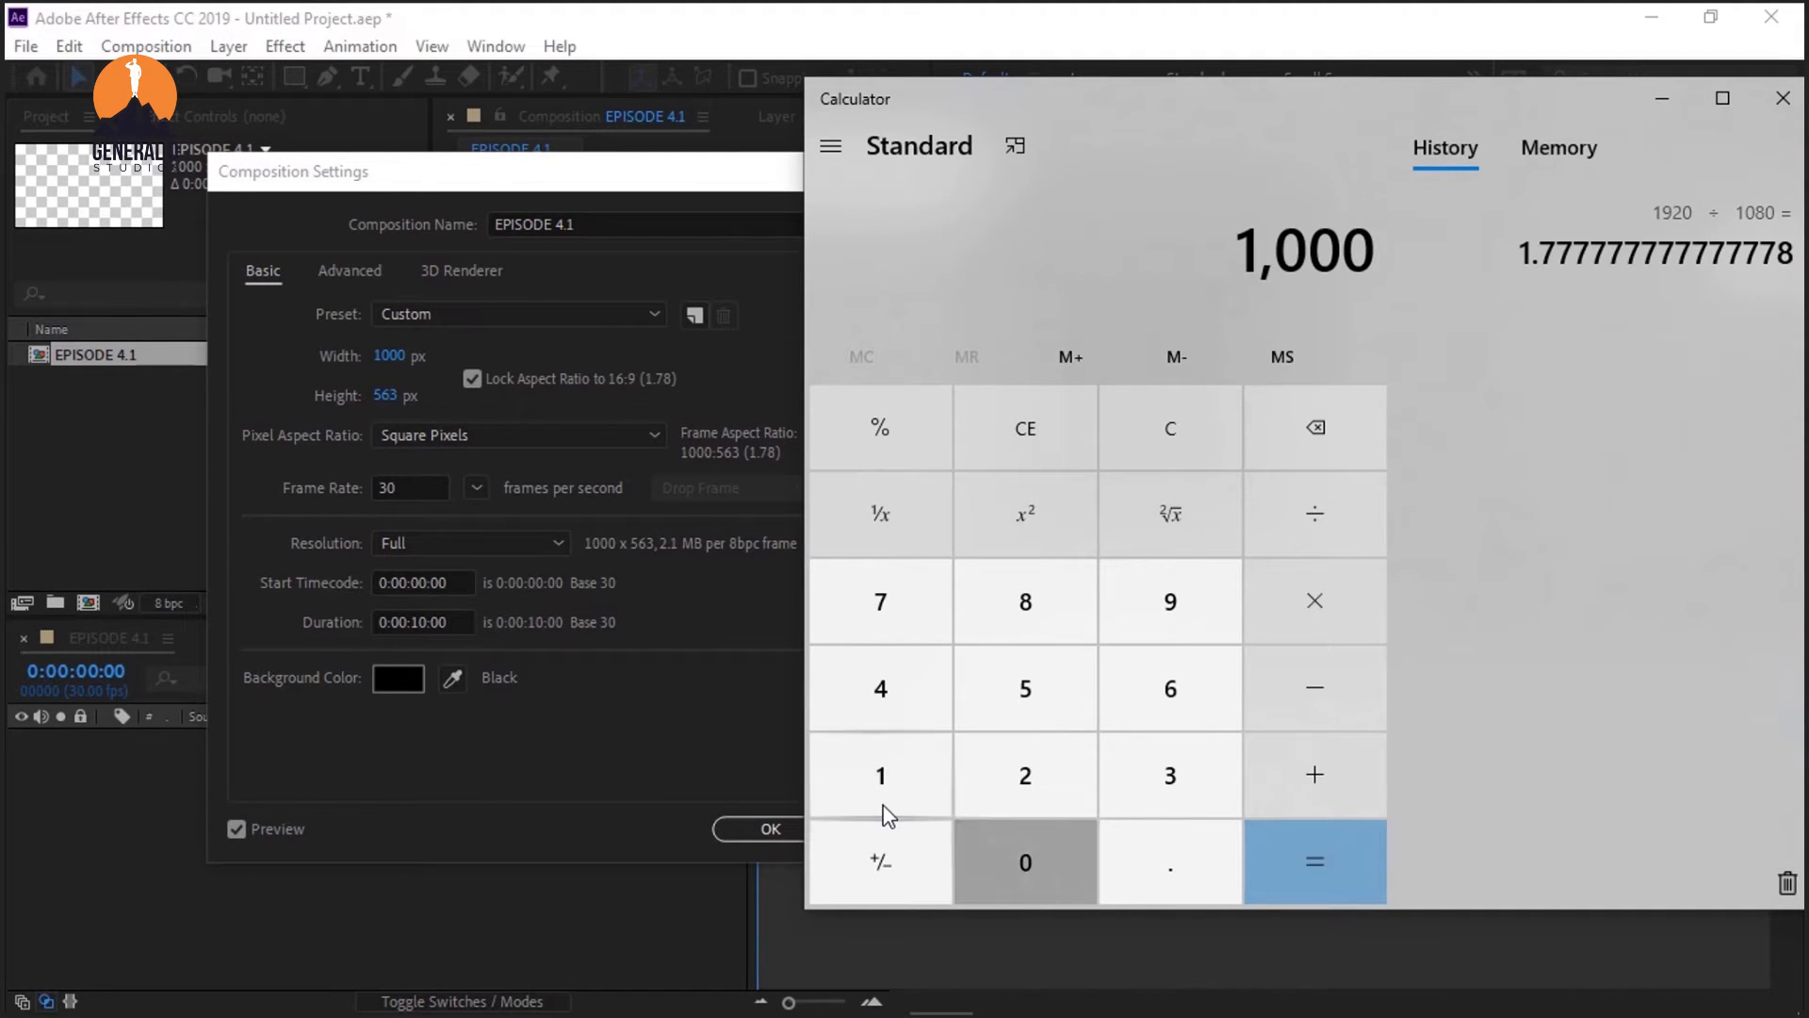
pyautogui.click(1329, 490)
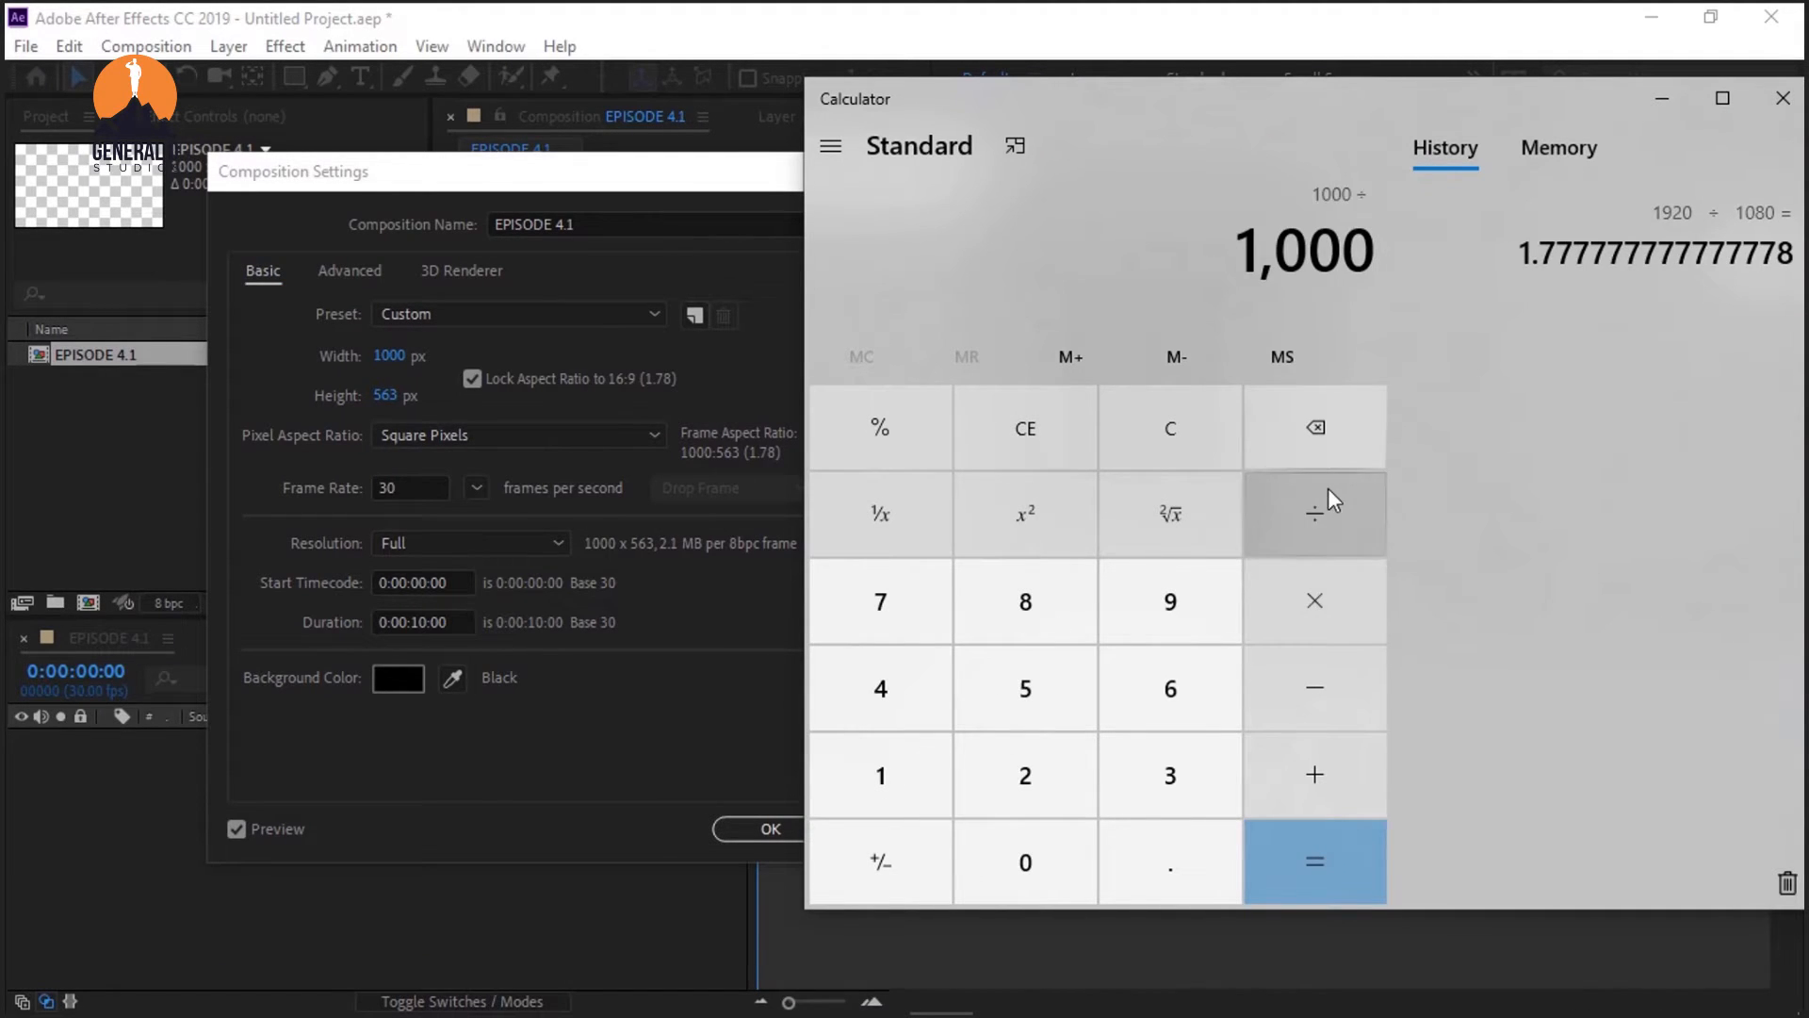
pyautogui.write('563')
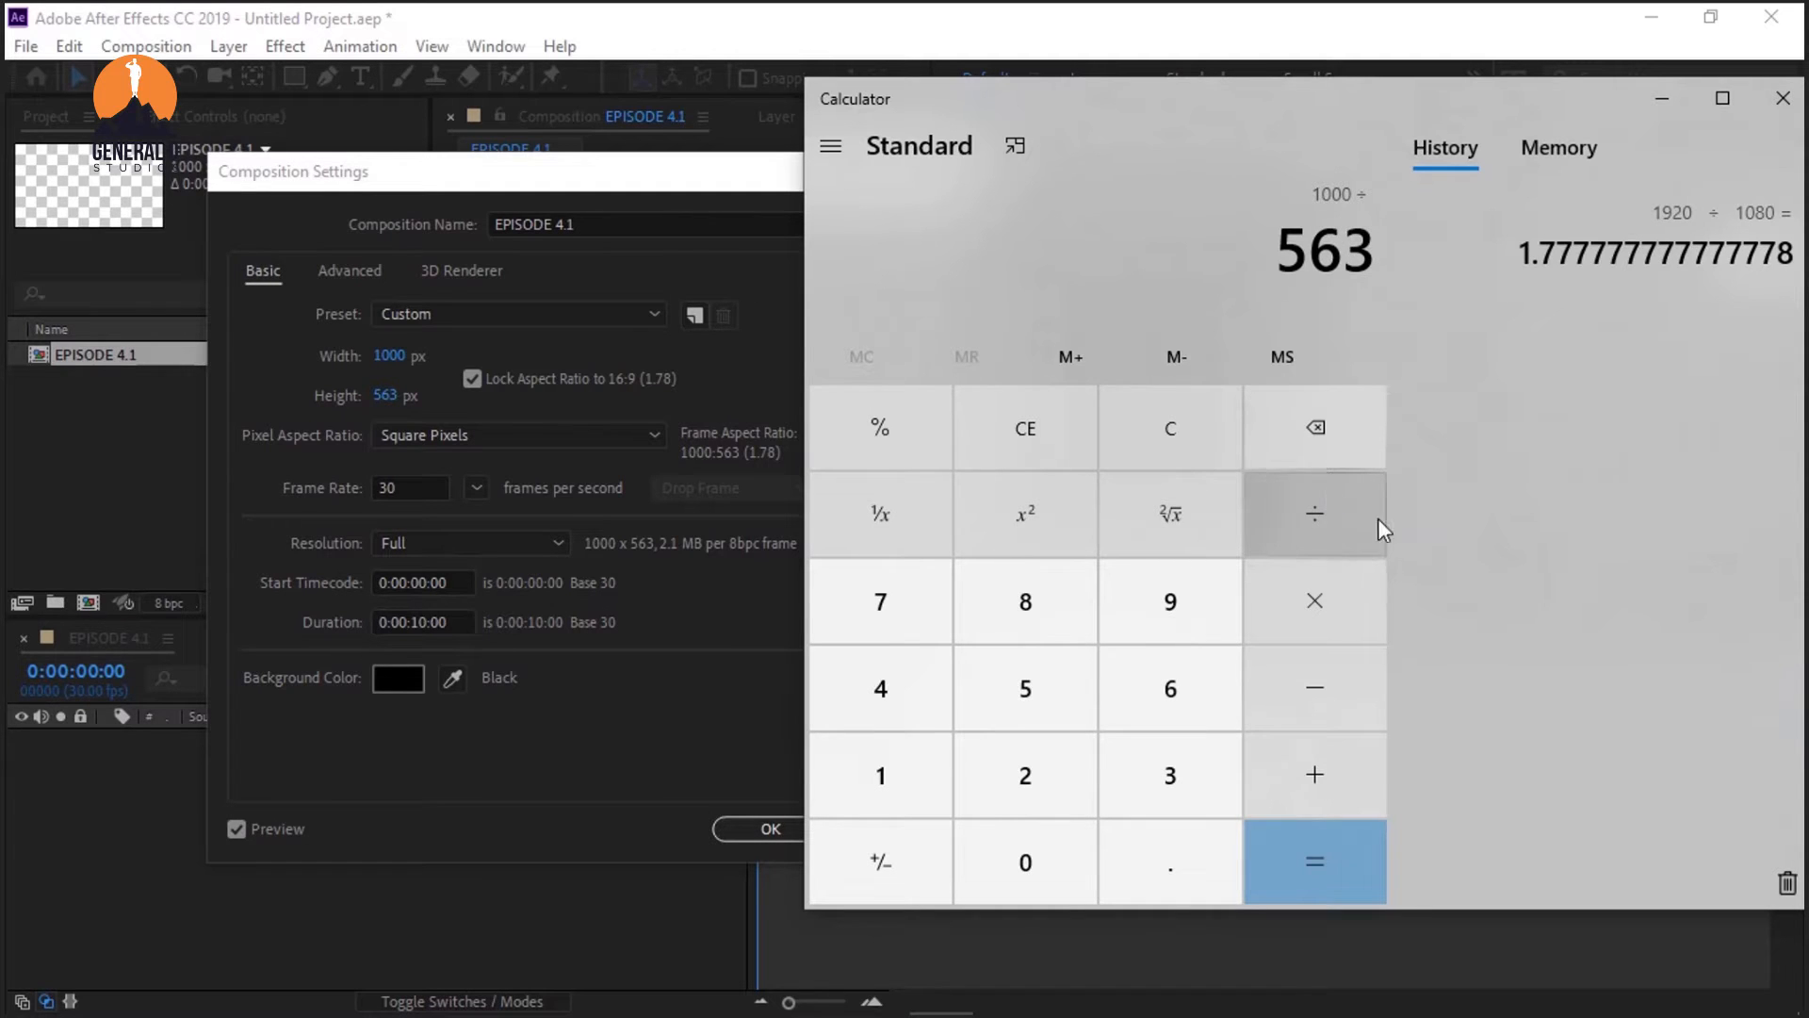
pyautogui.click(1313, 848)
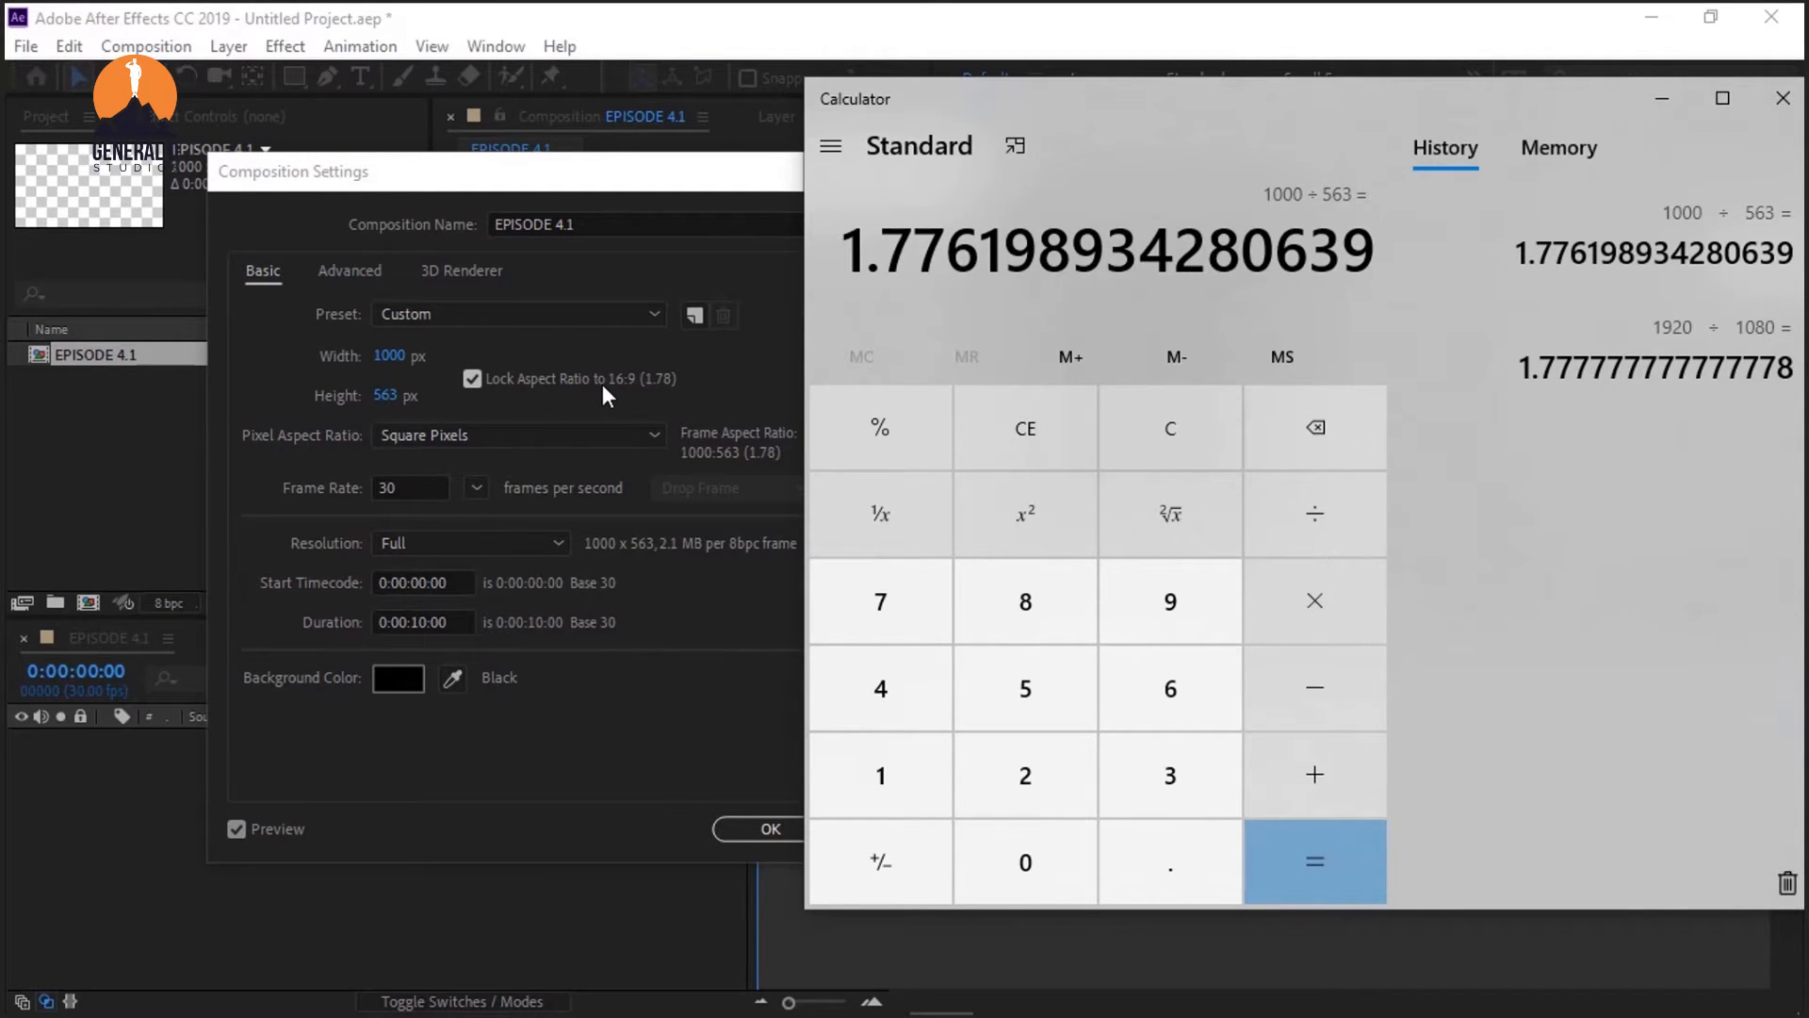
# Step: Return to After Effects, unlock the aspect ratio, set the composition to 1920 px wide and 1080 px high, and apply the settings
pyautogui.click(678, 388)
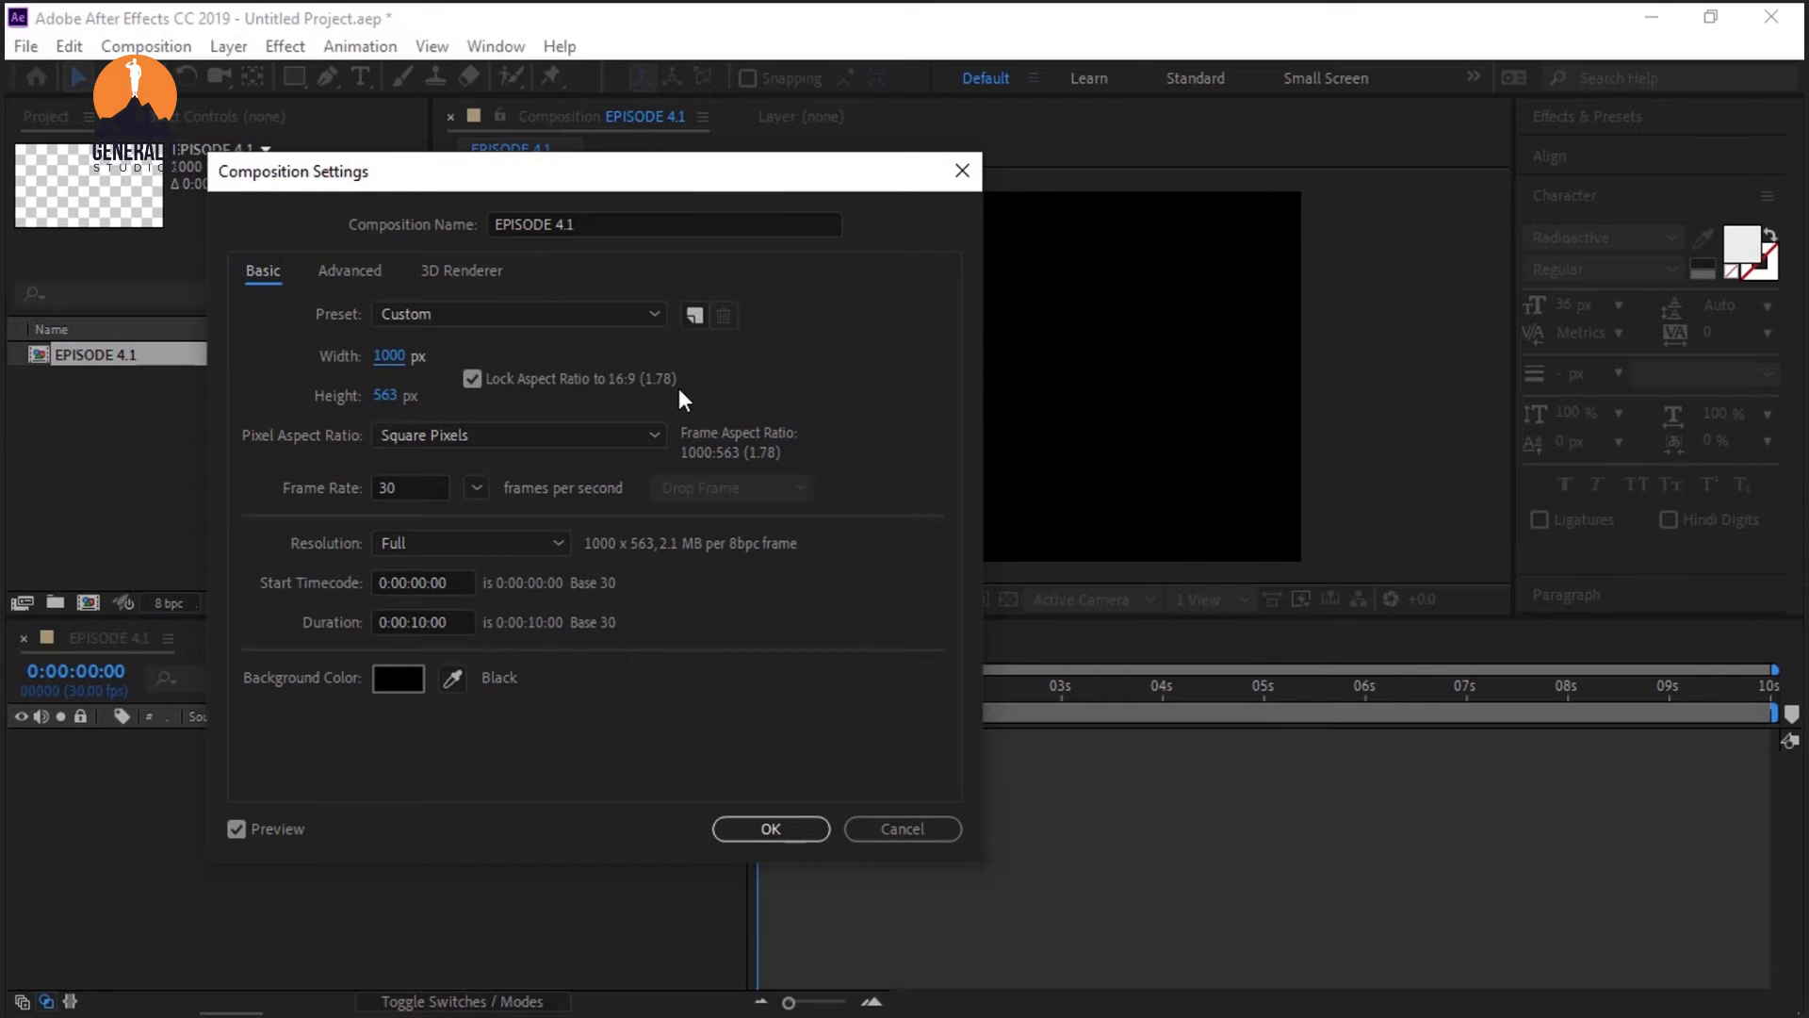
pyautogui.click(472, 380)
pyautogui.click(389, 355)
pyautogui.write('1920')
pyautogui.click(385, 394)
pyautogui.write('1080')
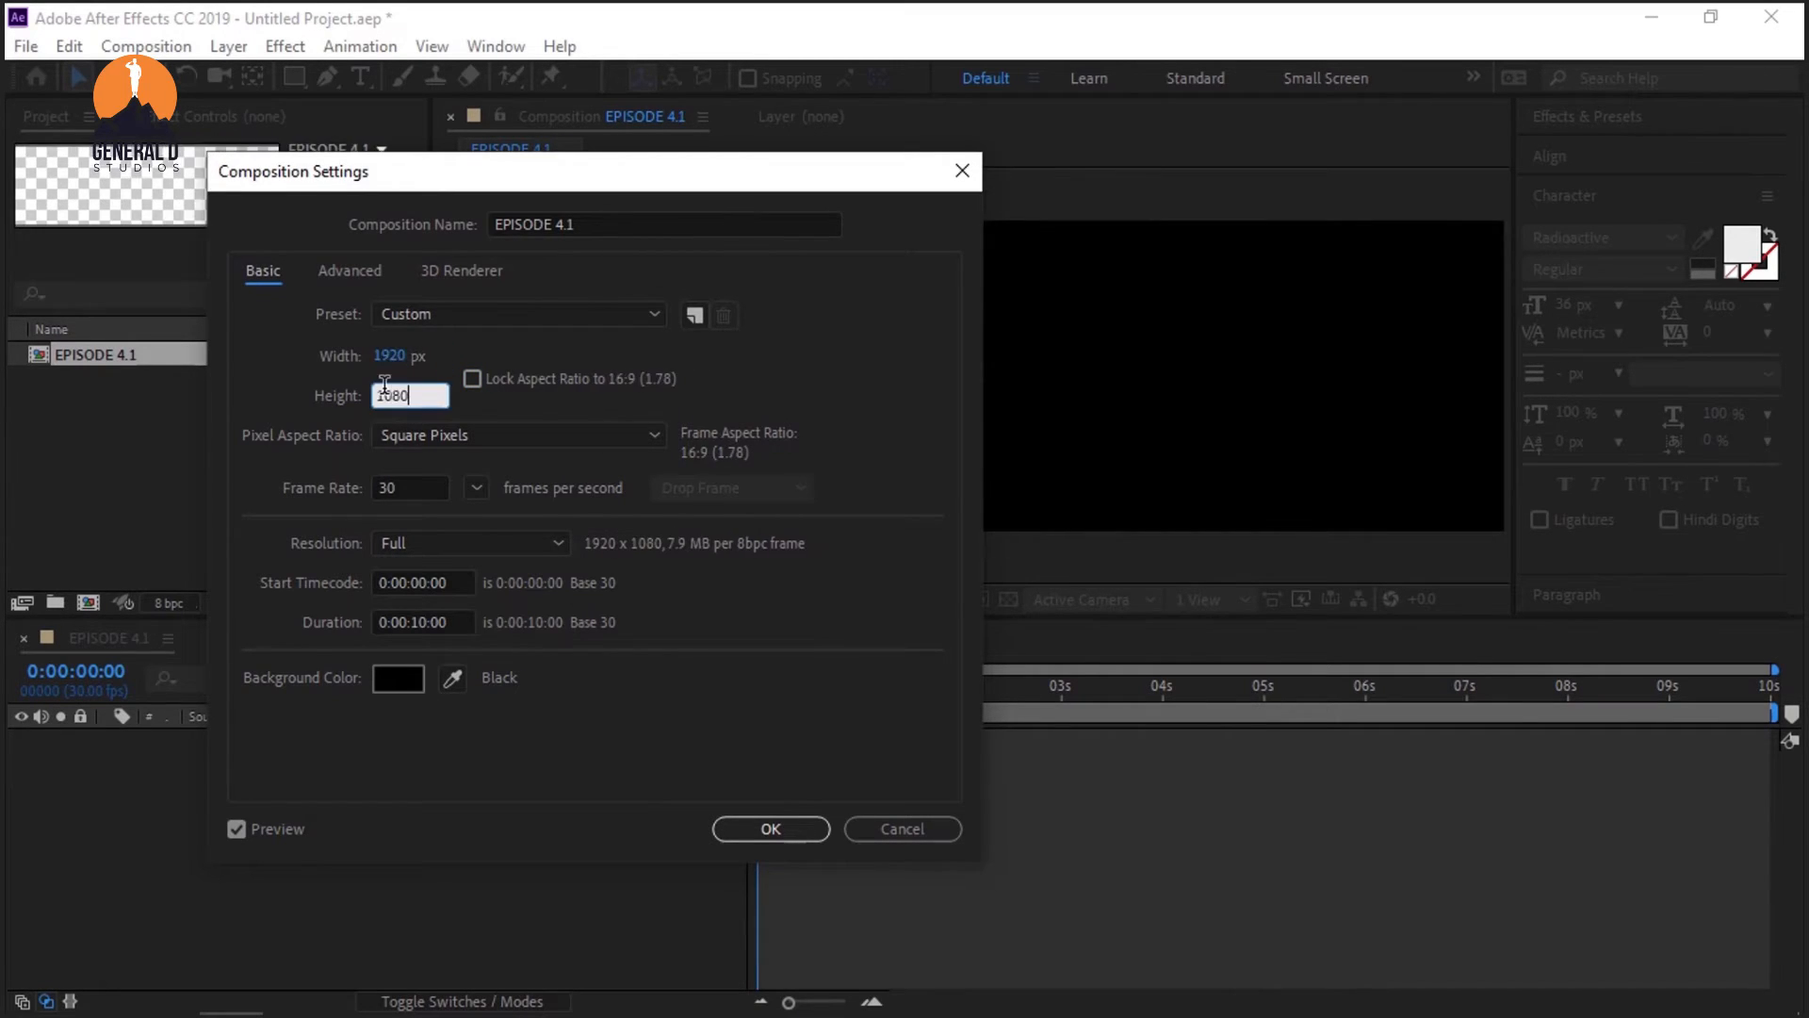
pyautogui.click(806, 840)
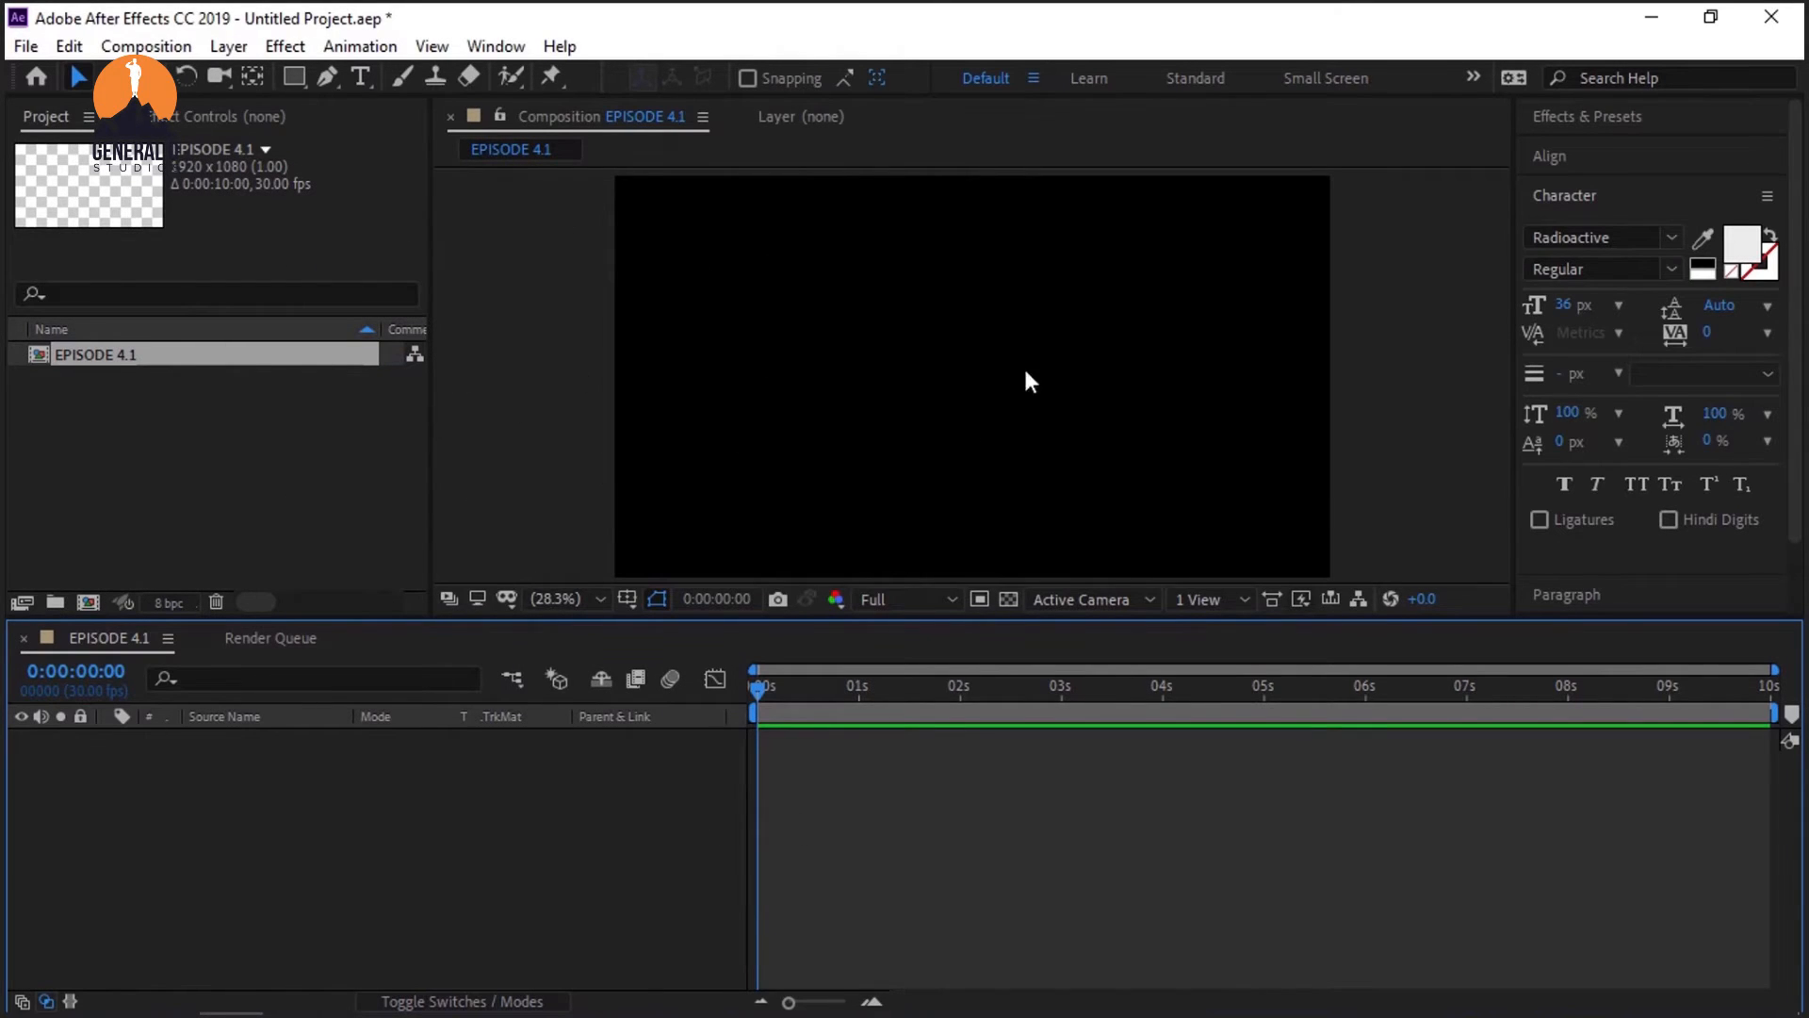
# Step: Reopen the composition settings and try a square size of 1000 px width by 1000 px height
pyautogui.hotkey('ctrl', 'k')
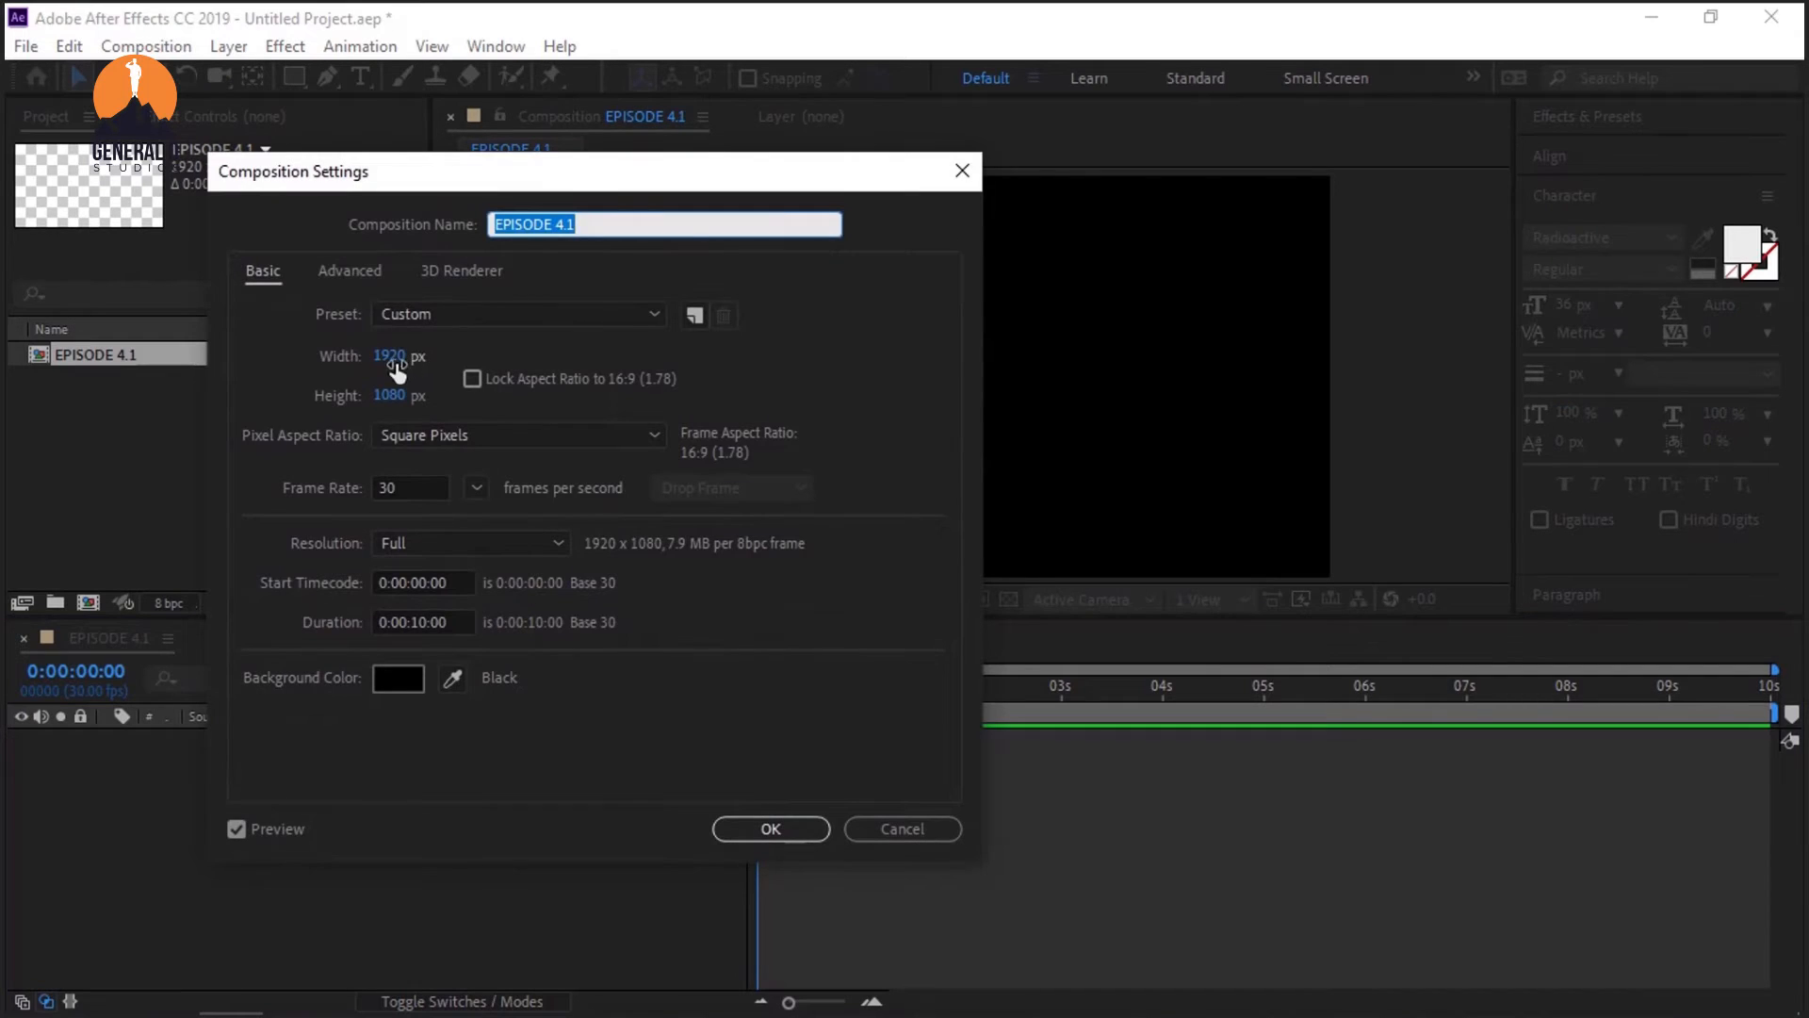
pyautogui.click(392, 357)
pyautogui.write('1000')
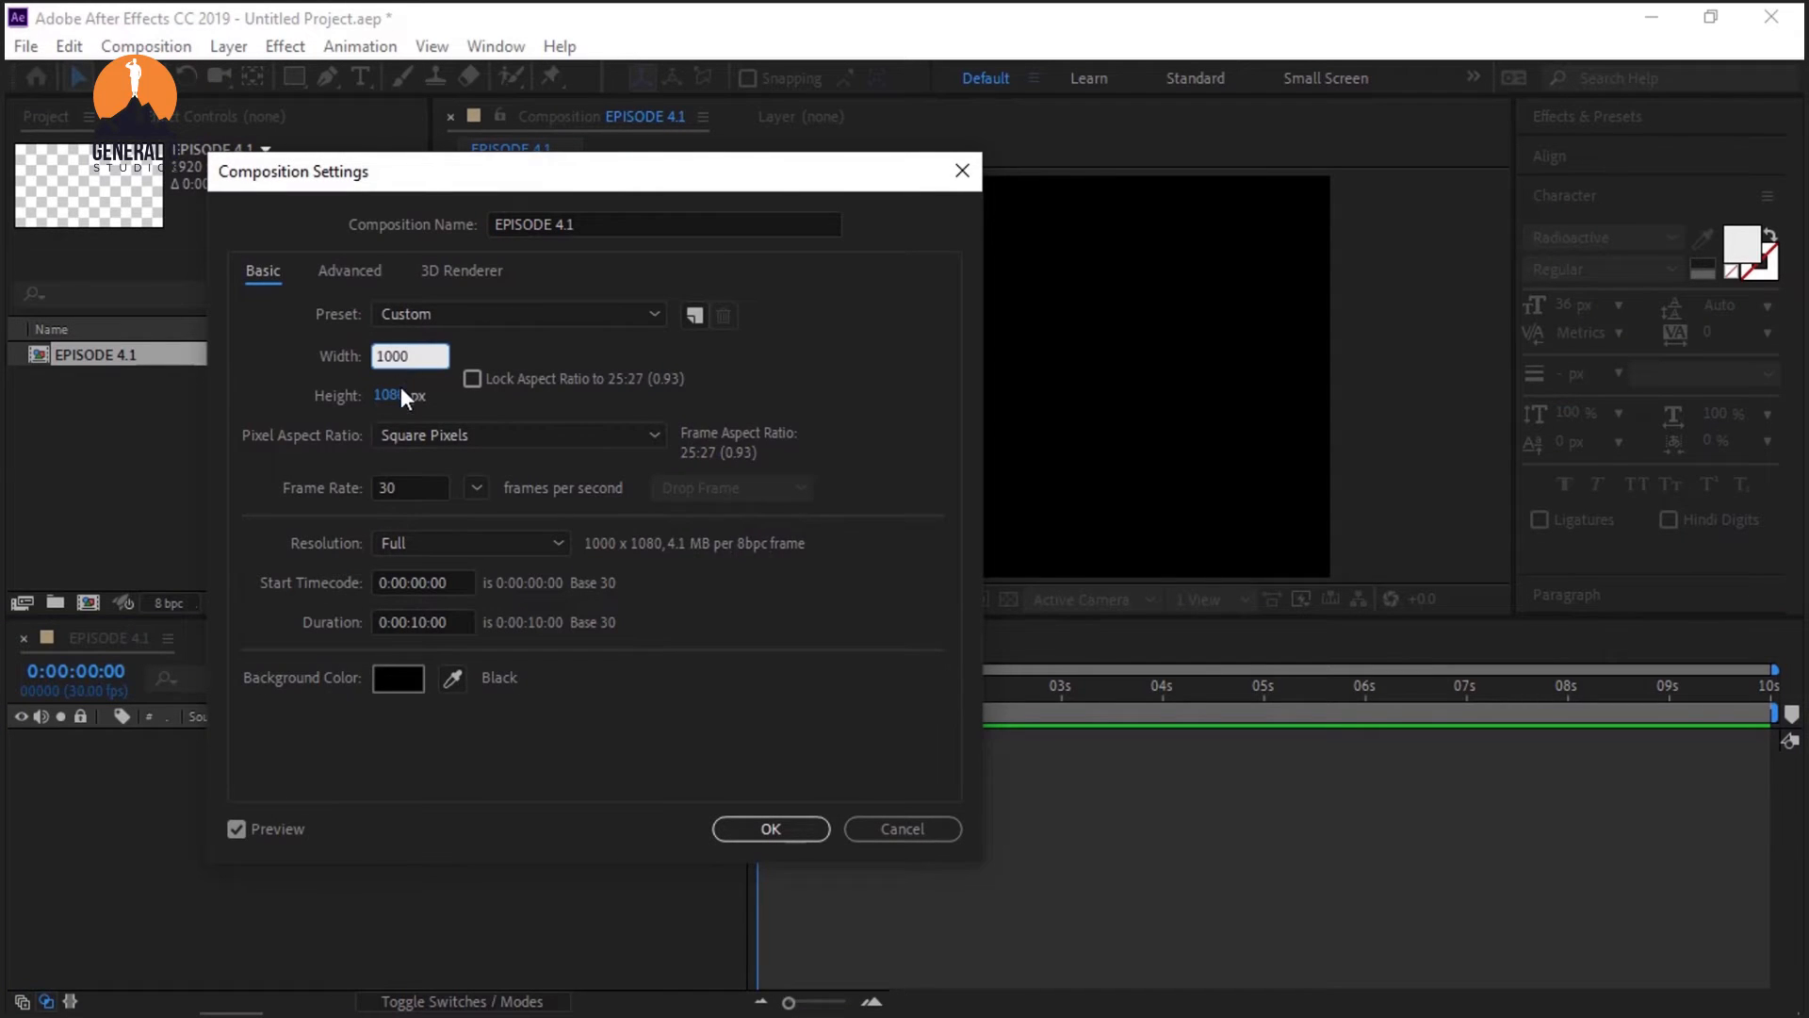
pyautogui.click(402, 392)
pyautogui.write('1000')
pyautogui.press('Return')
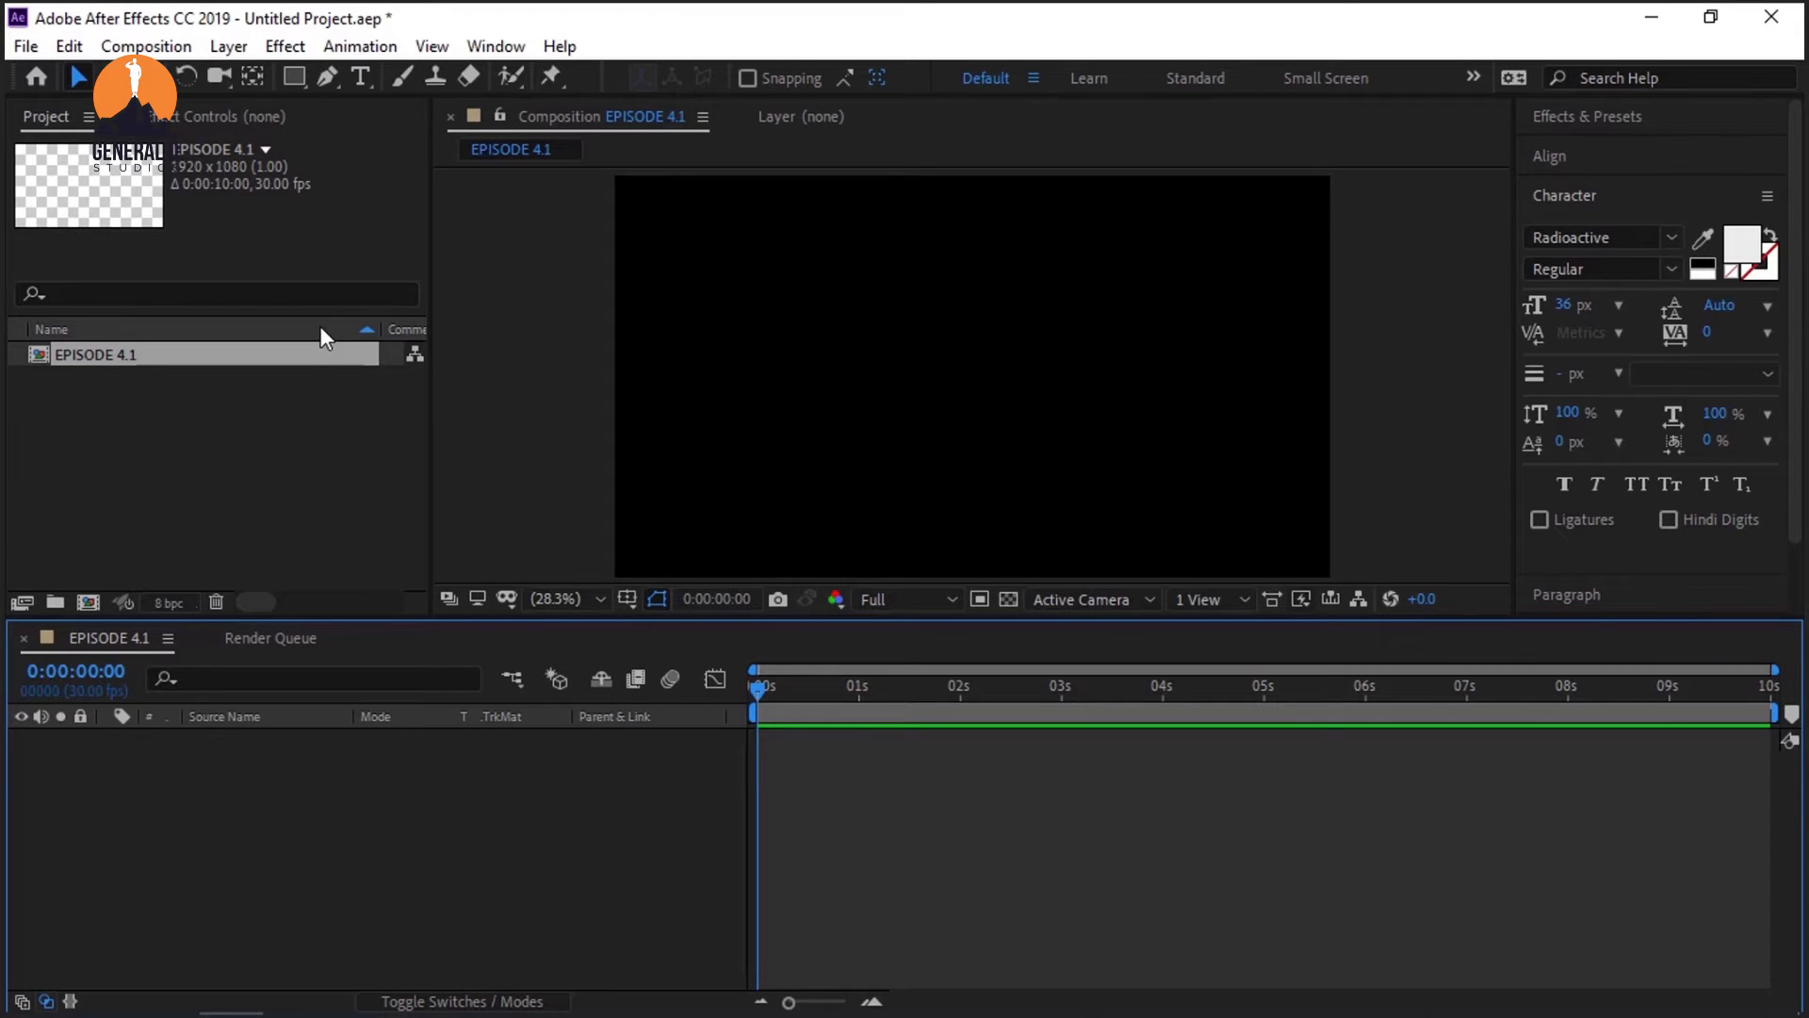
# Step: Import the image Episode 3 thumbnail_00000 from the EPISODE 3 folder into the project
pyautogui.click(26, 48)
pyautogui.click(27, 48)
pyautogui.click(27, 48)
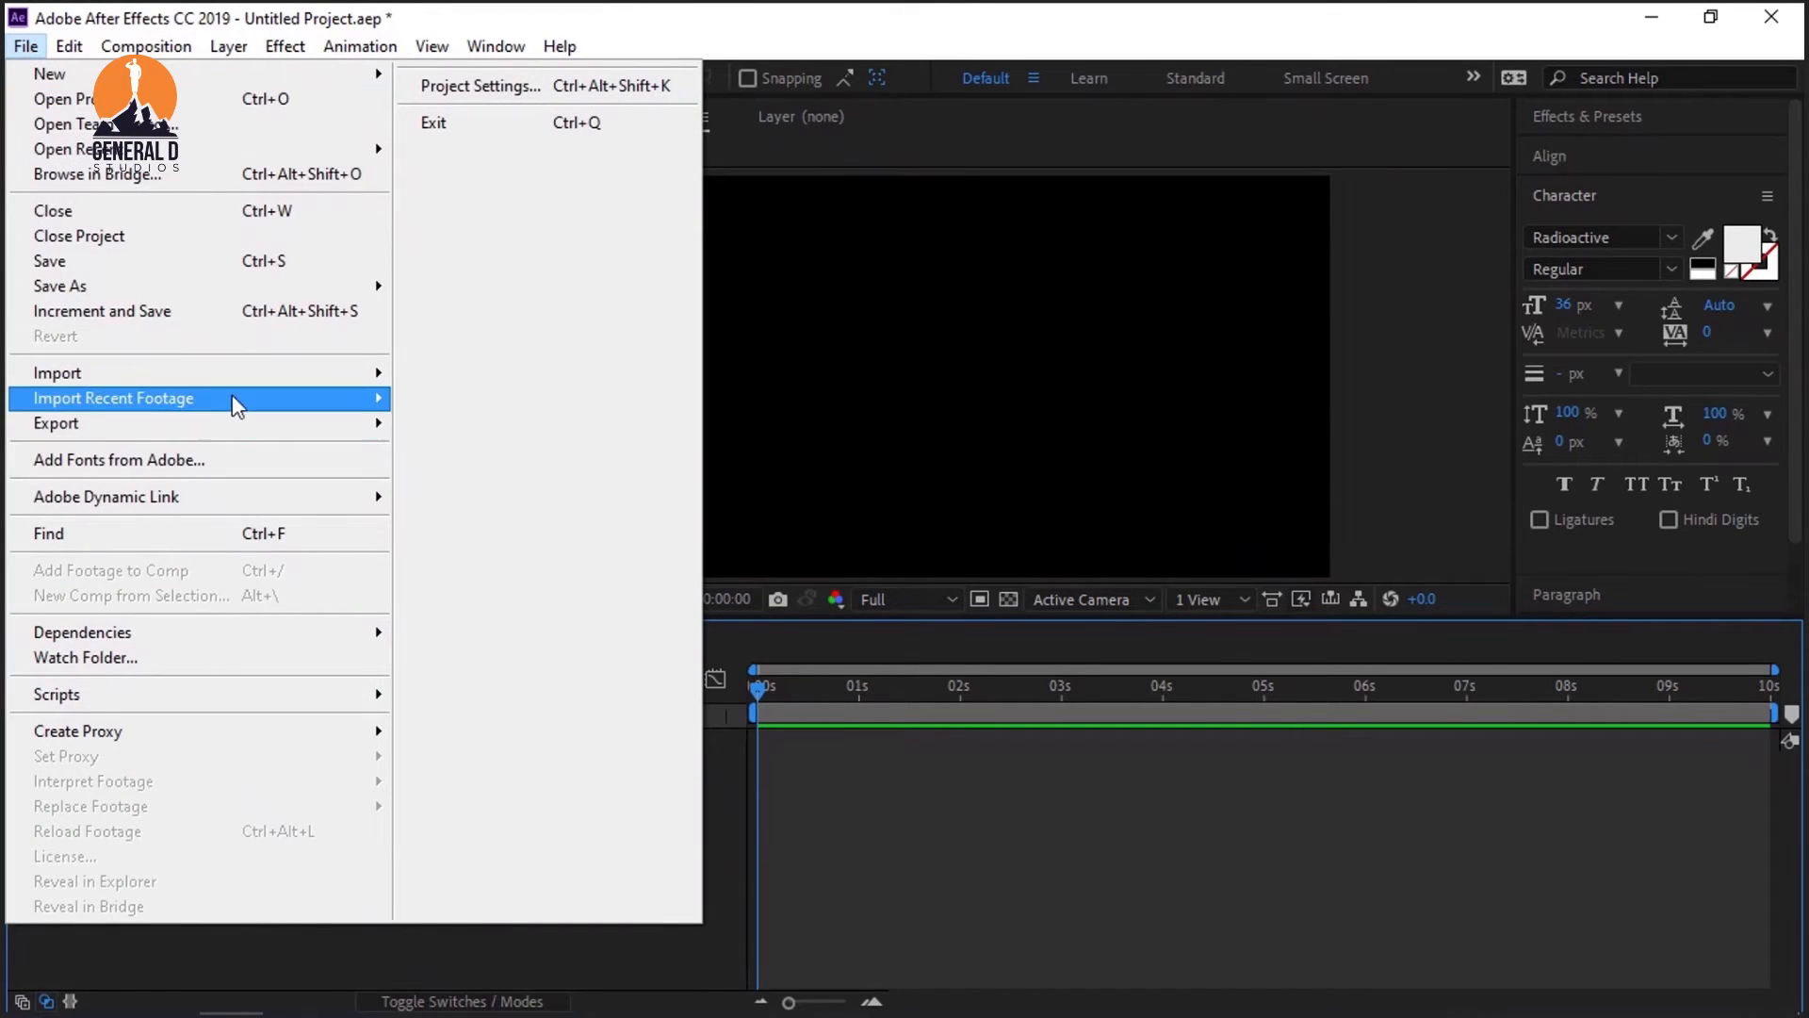
pyautogui.moveTo(248, 375)
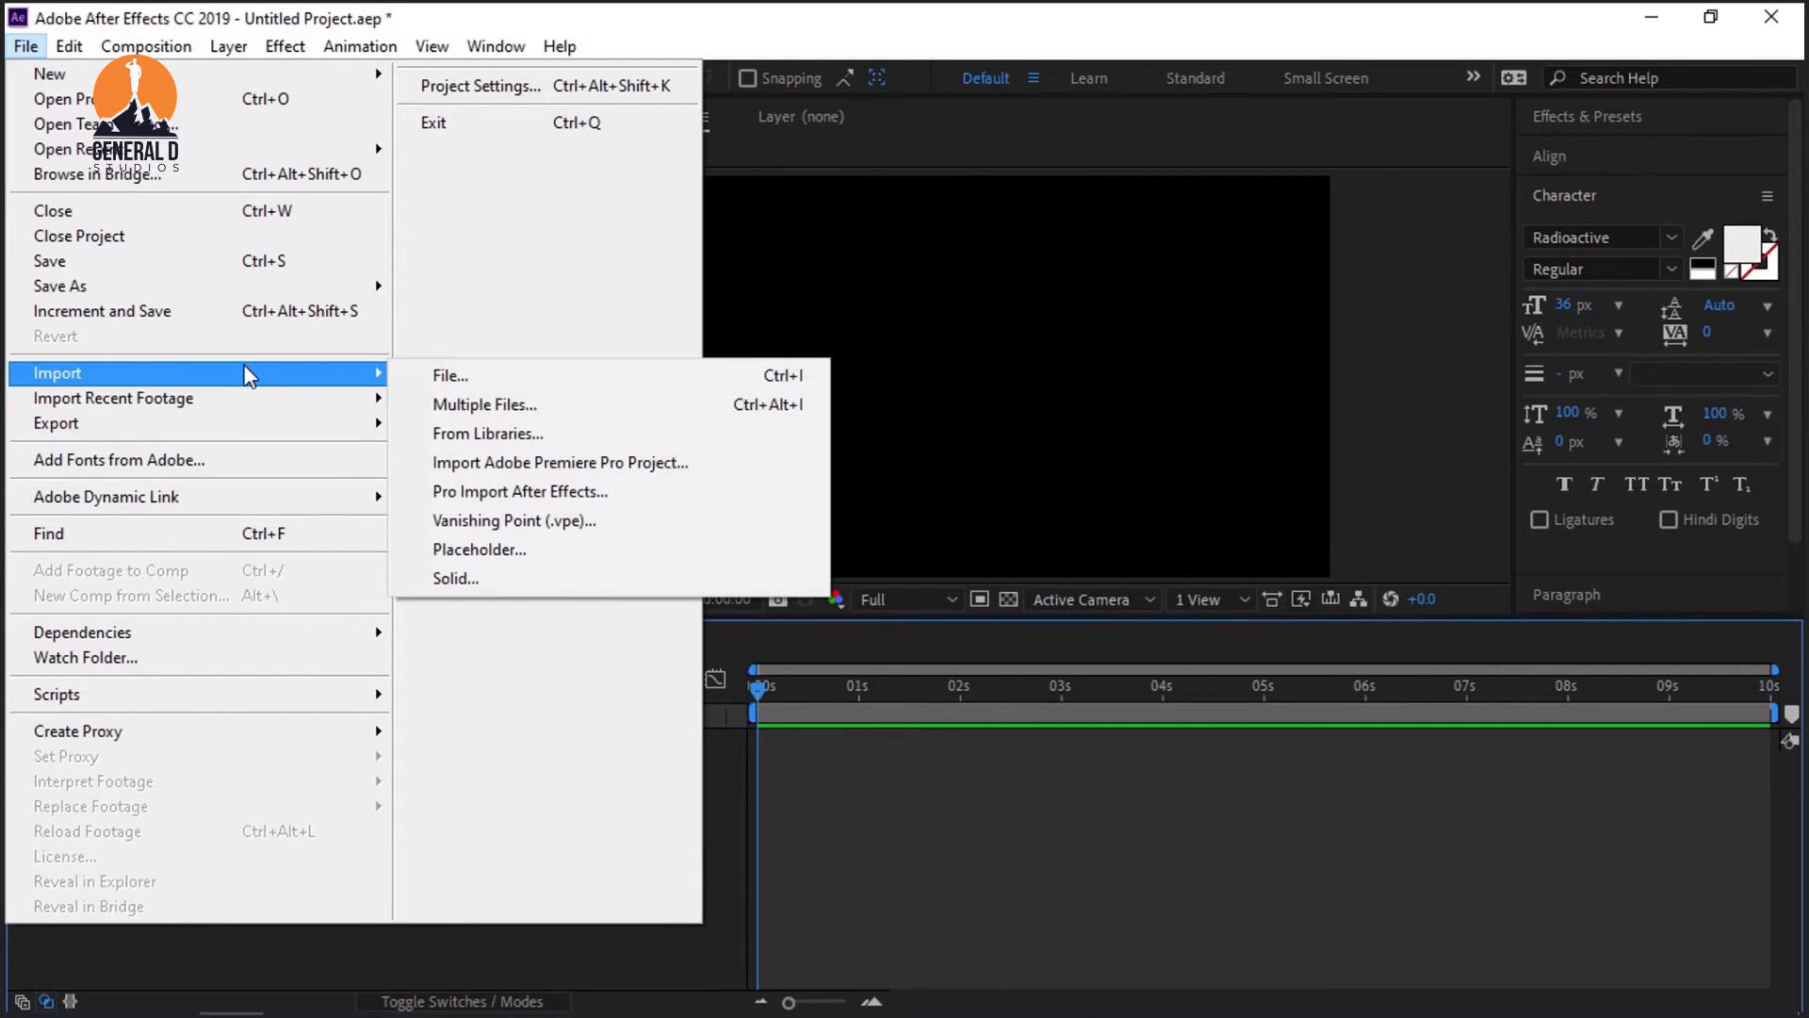
pyautogui.click(439, 375)
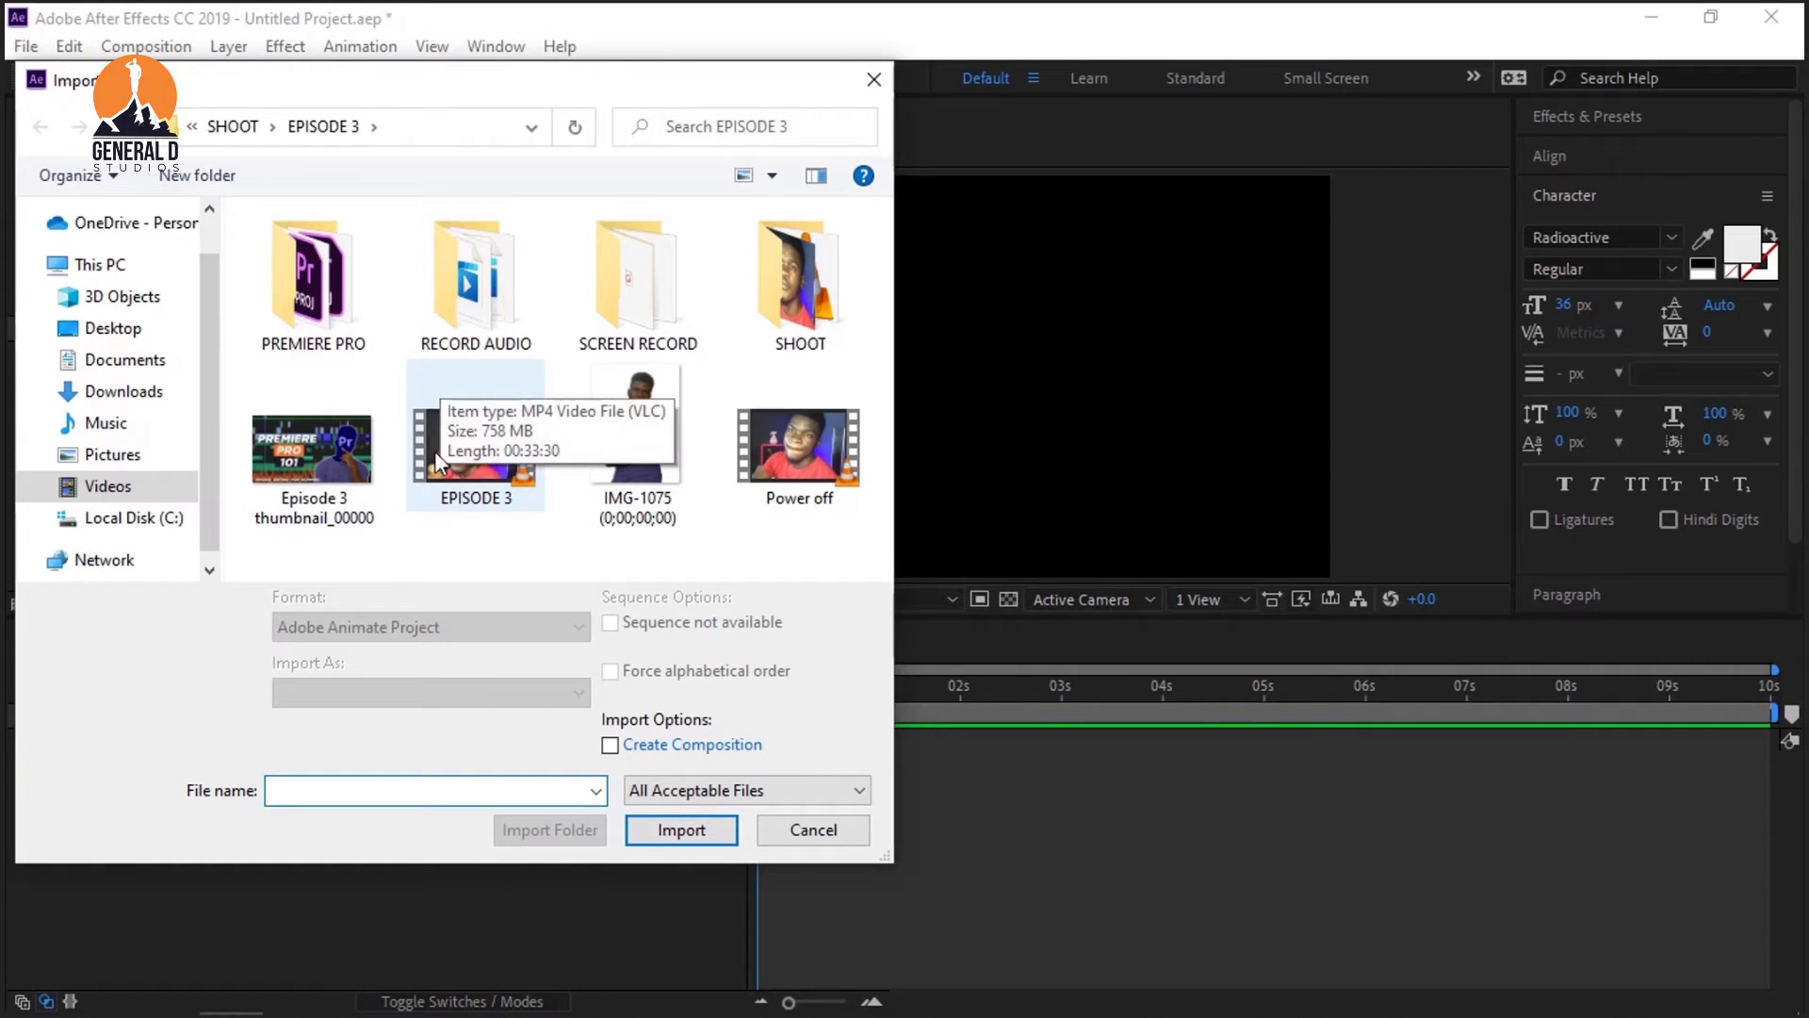
pyautogui.click(287, 516)
pyautogui.click(665, 813)
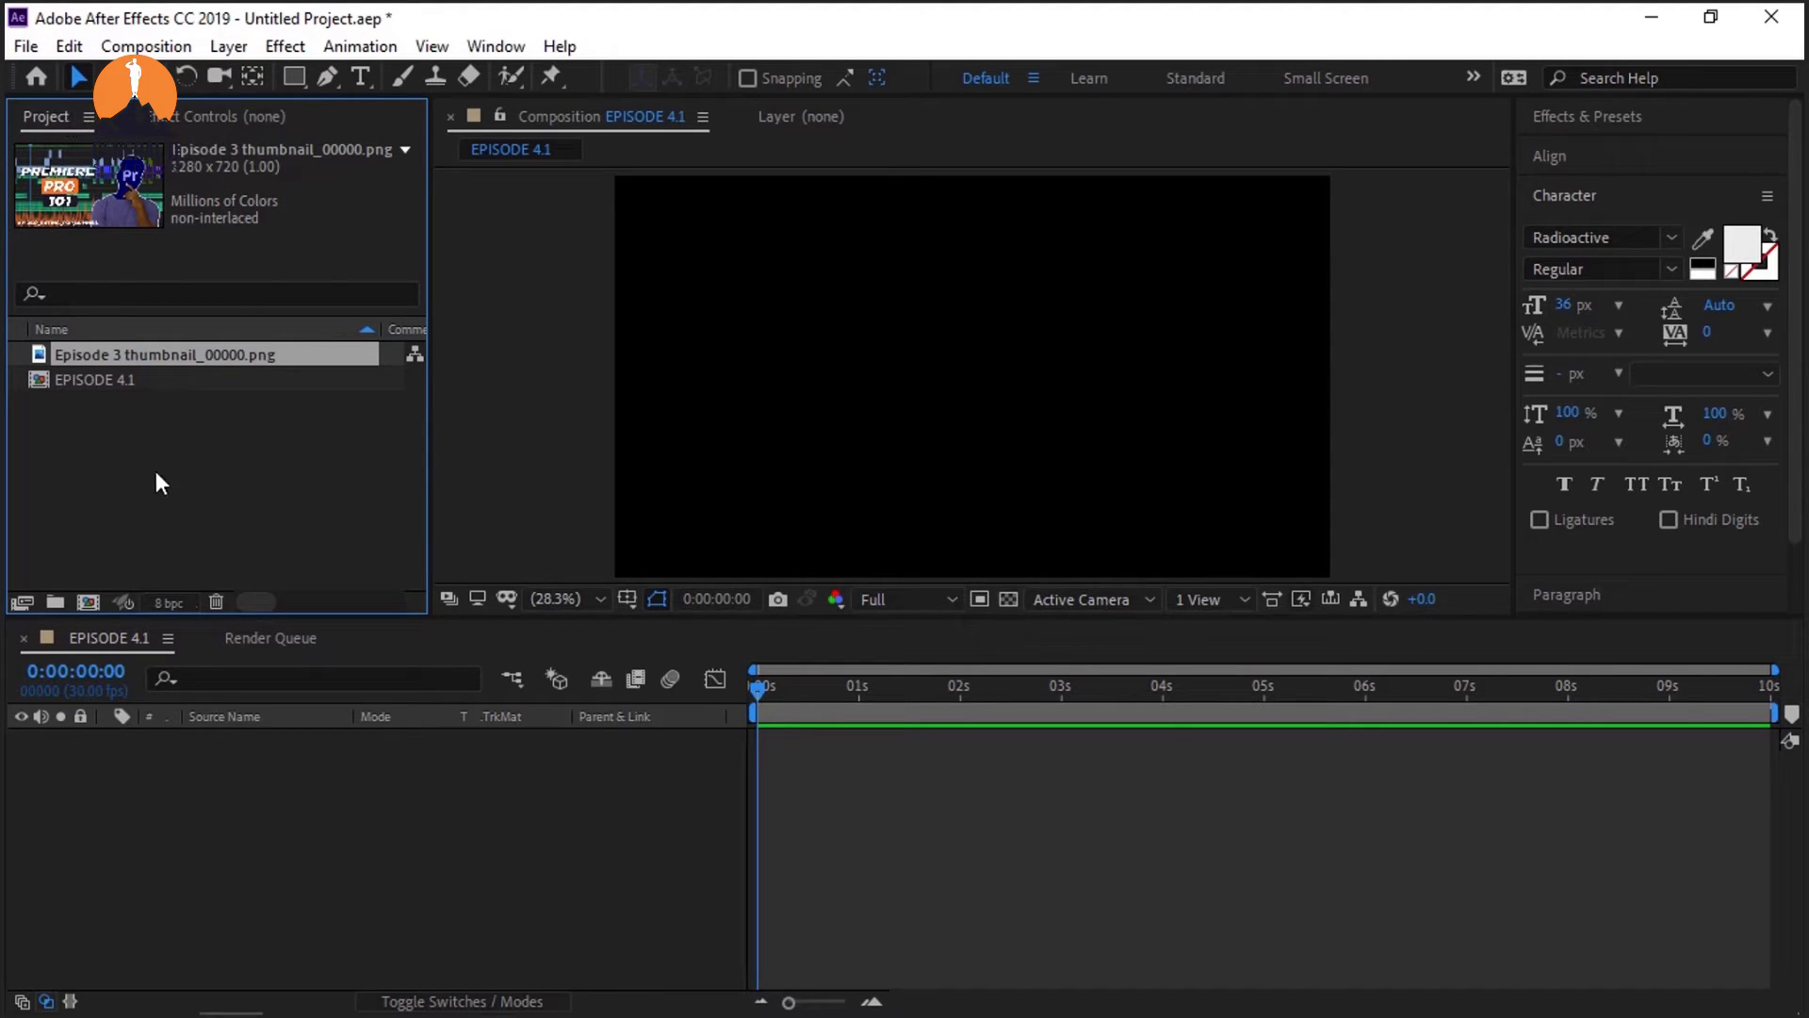
# Step: Examine the project items, the Effect Controls and their options, the Layer and Composition views, and the empty timeline
pyautogui.click(114, 474)
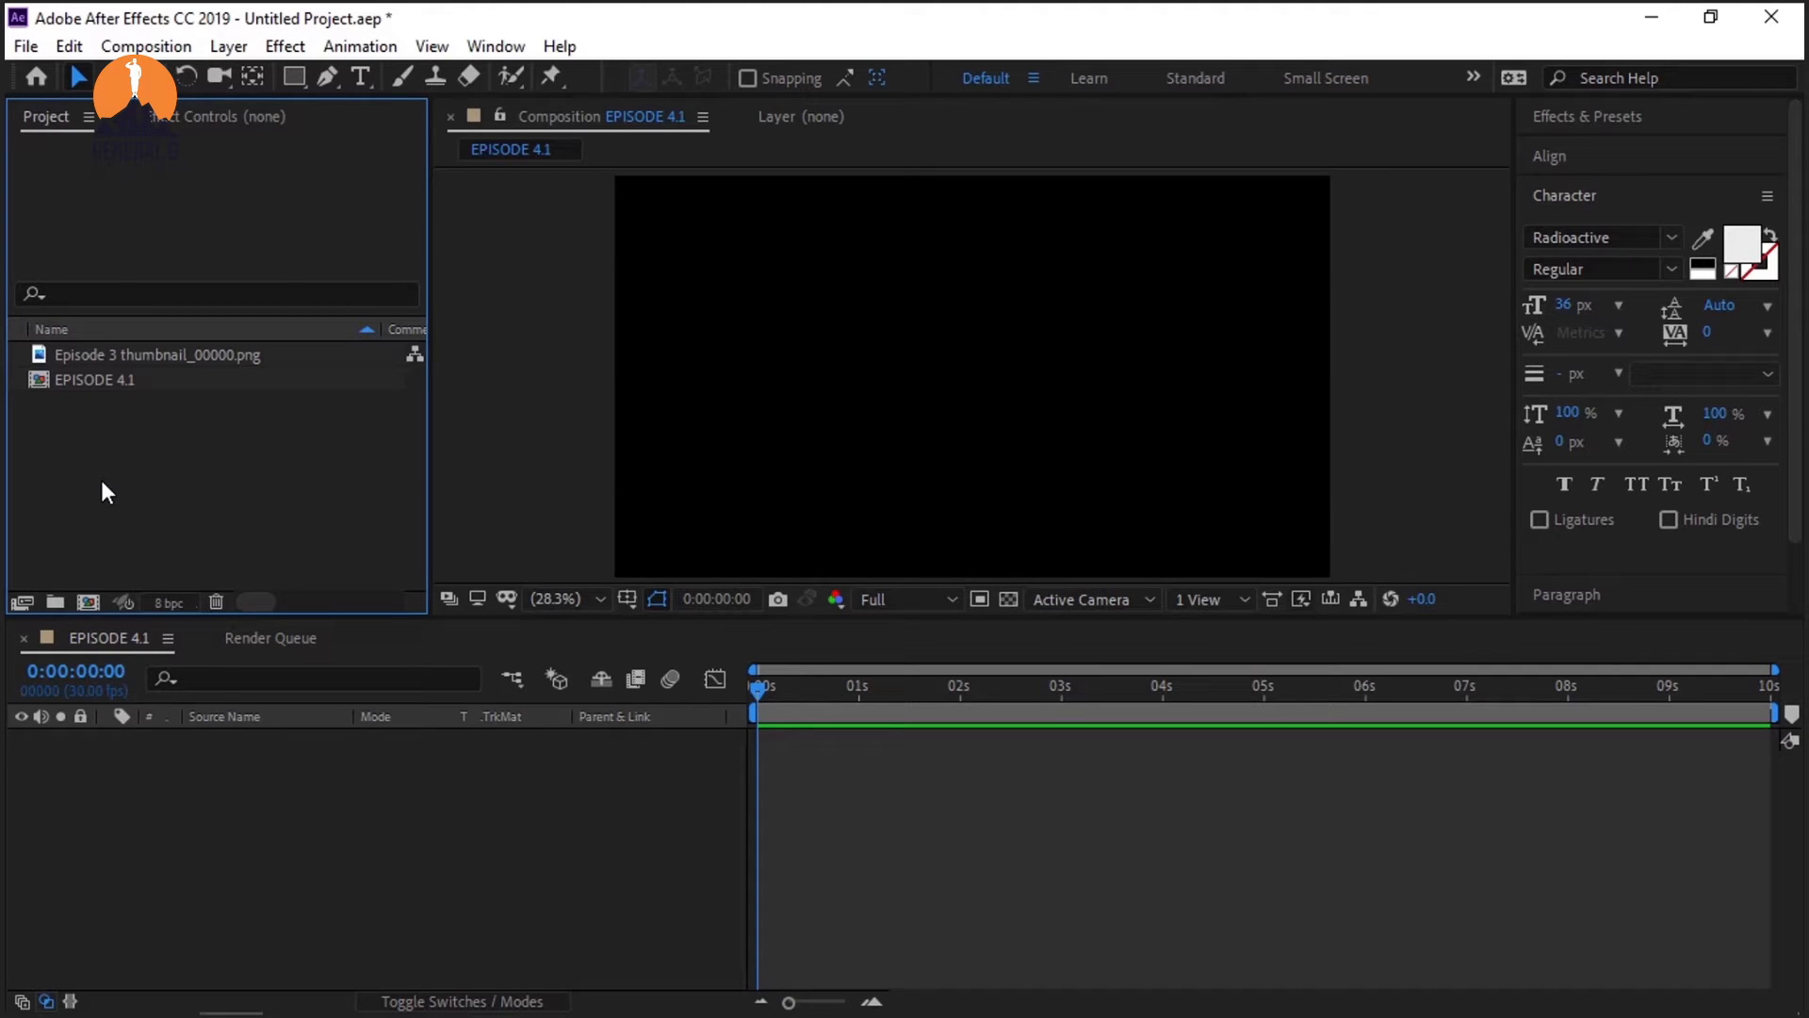
pyautogui.click(64, 379)
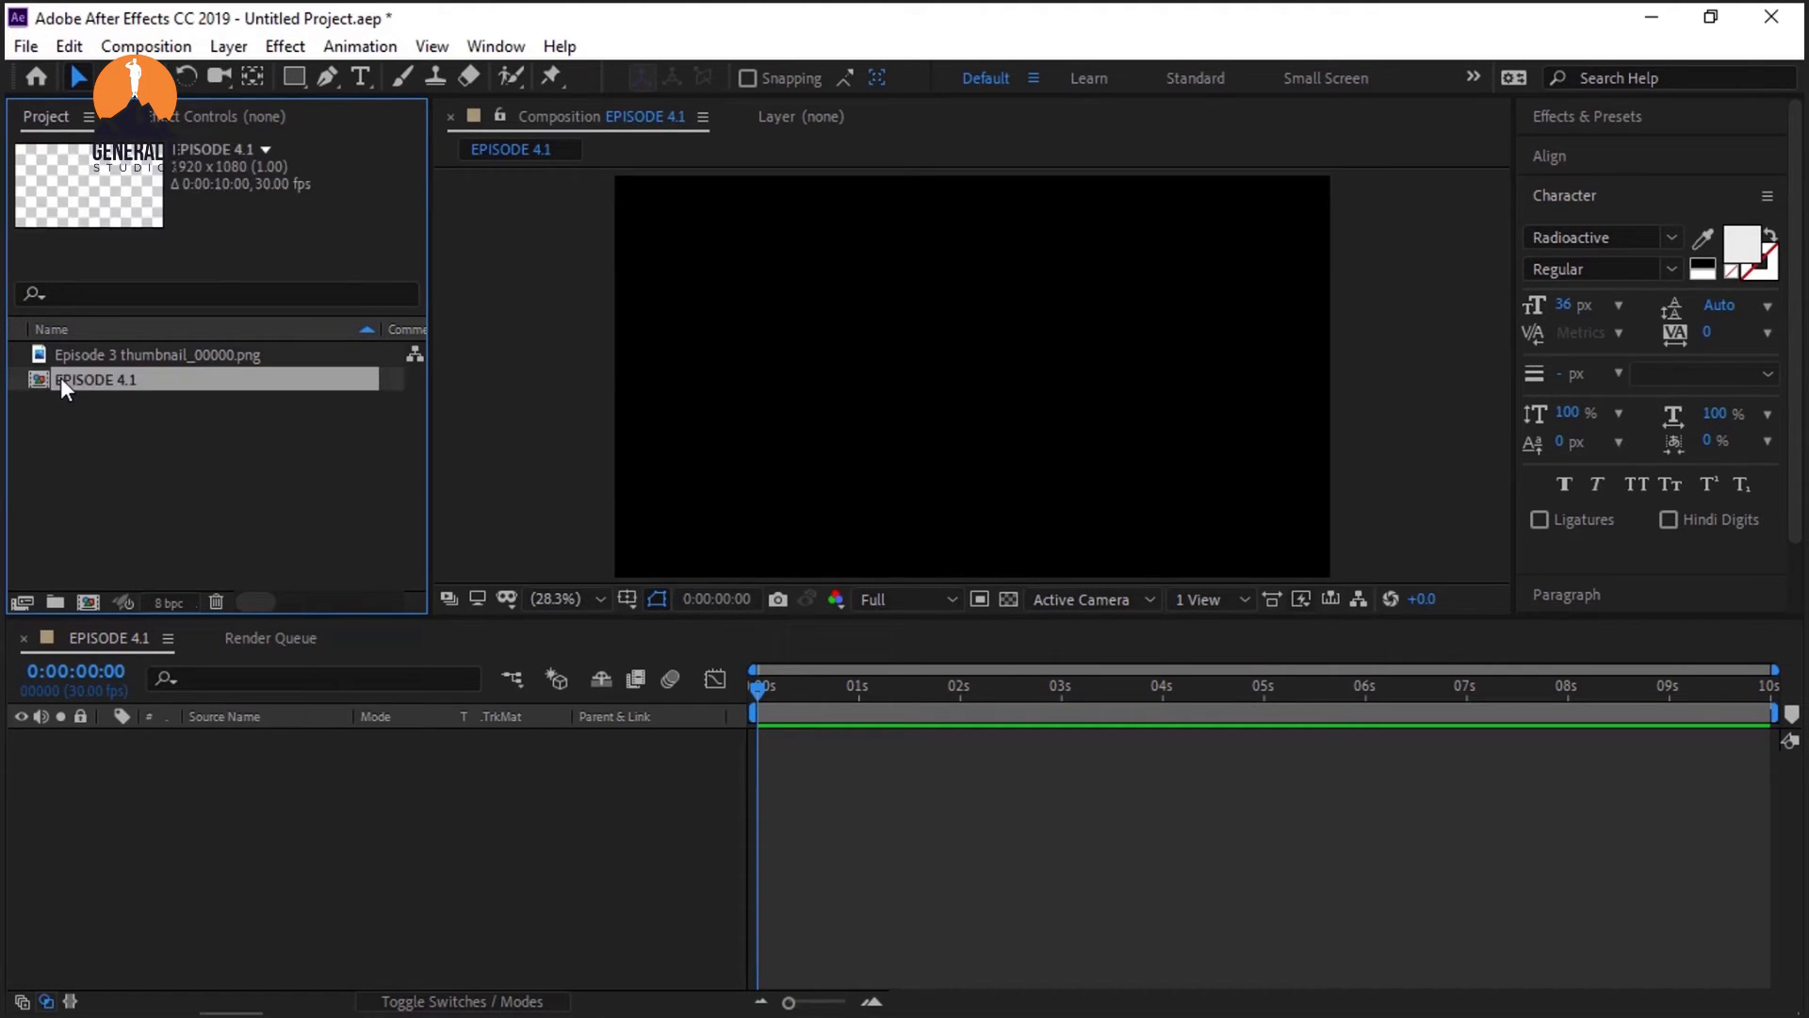
pyautogui.click(149, 512)
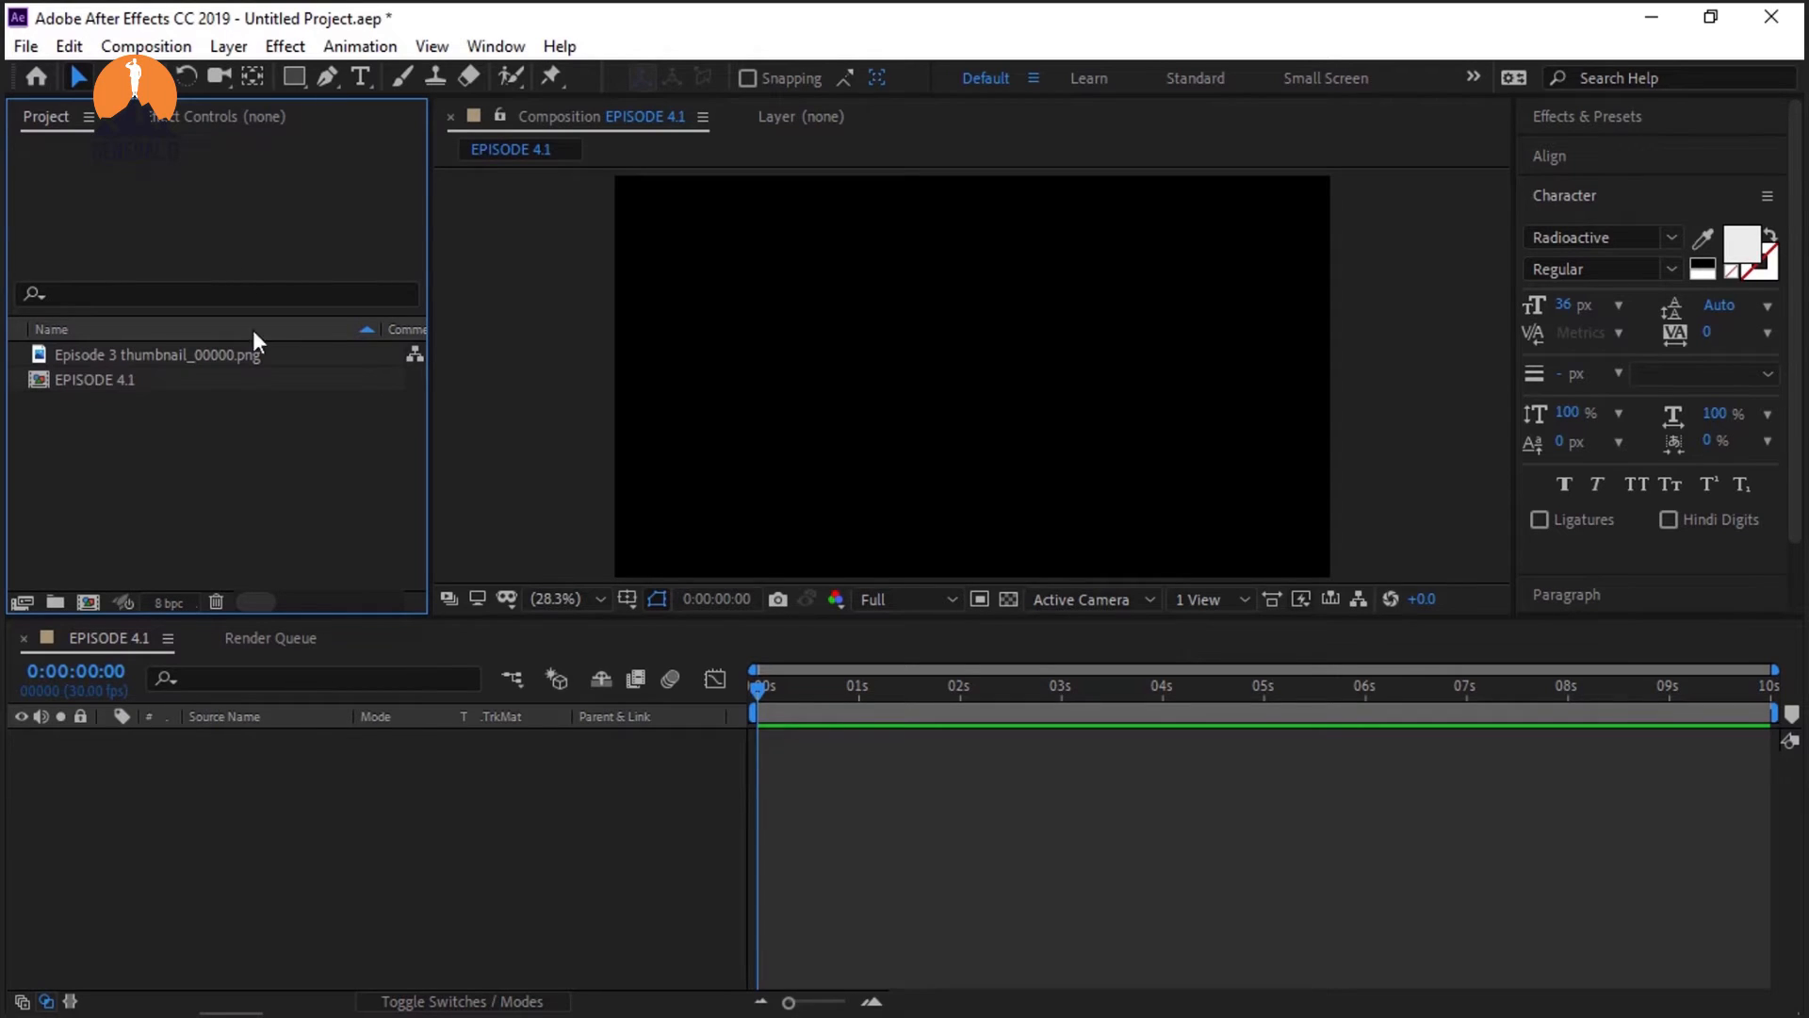
pyautogui.click(218, 116)
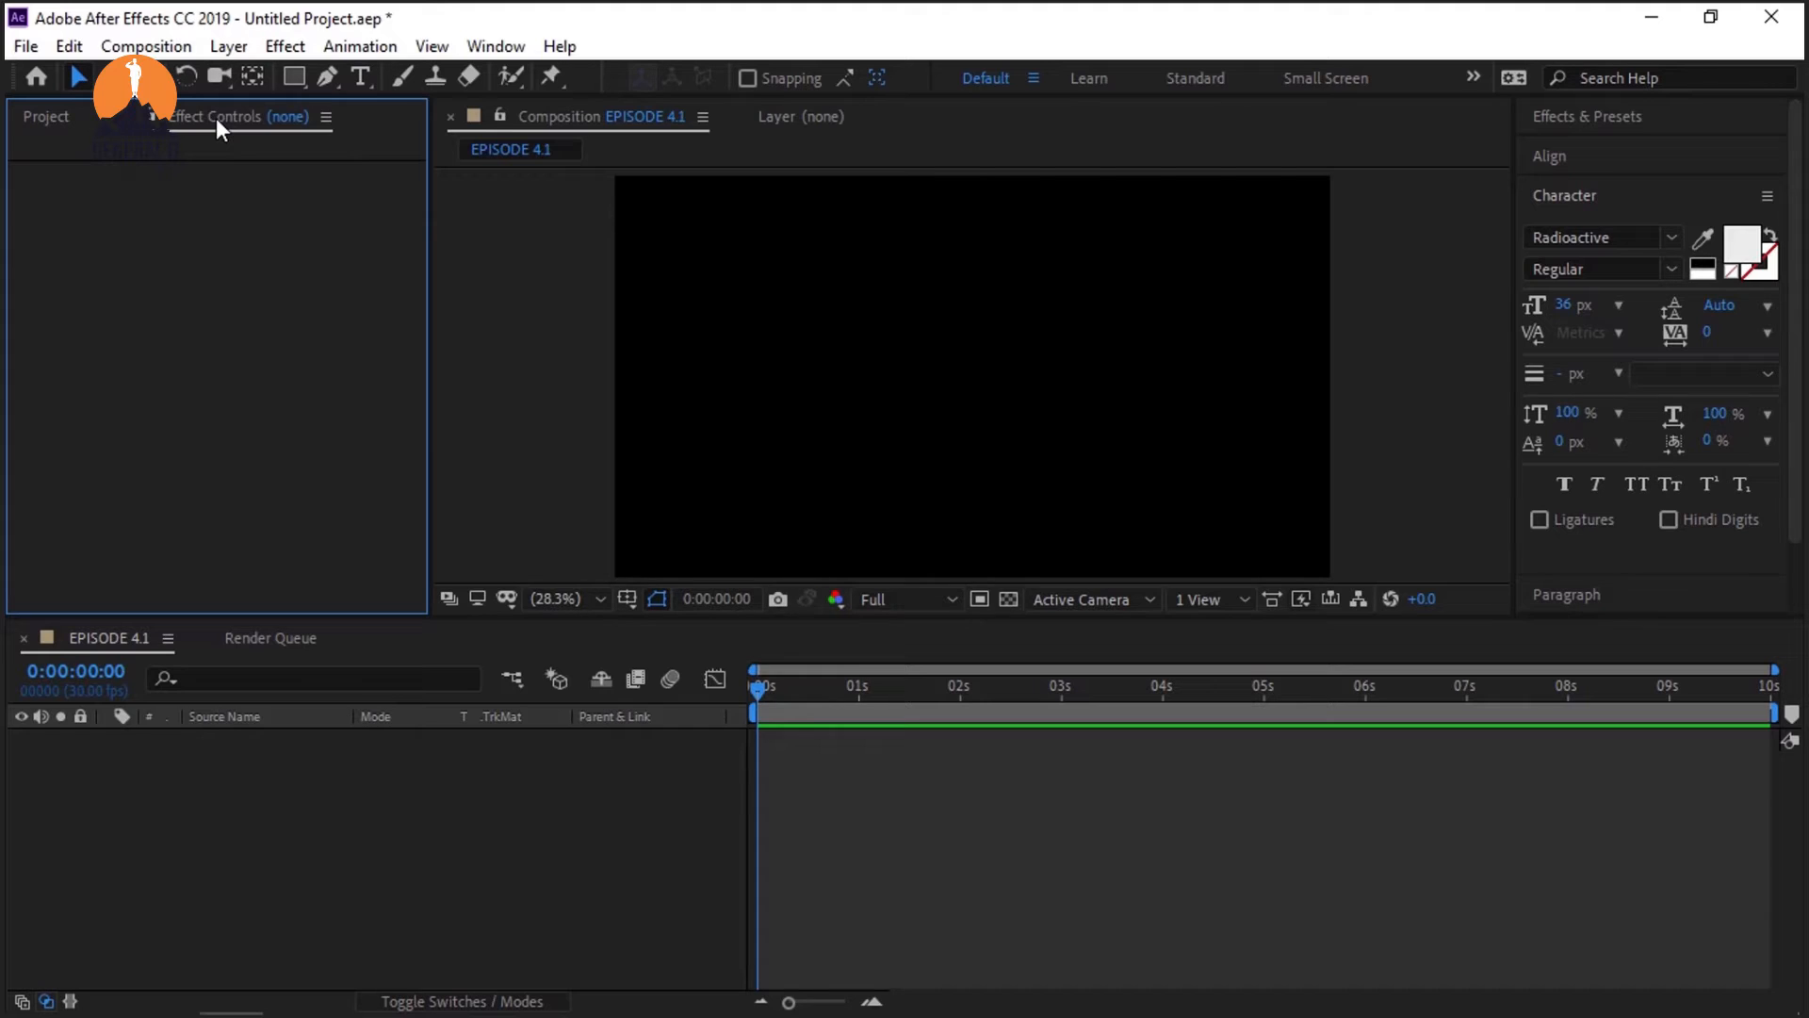
pyautogui.click(324, 116)
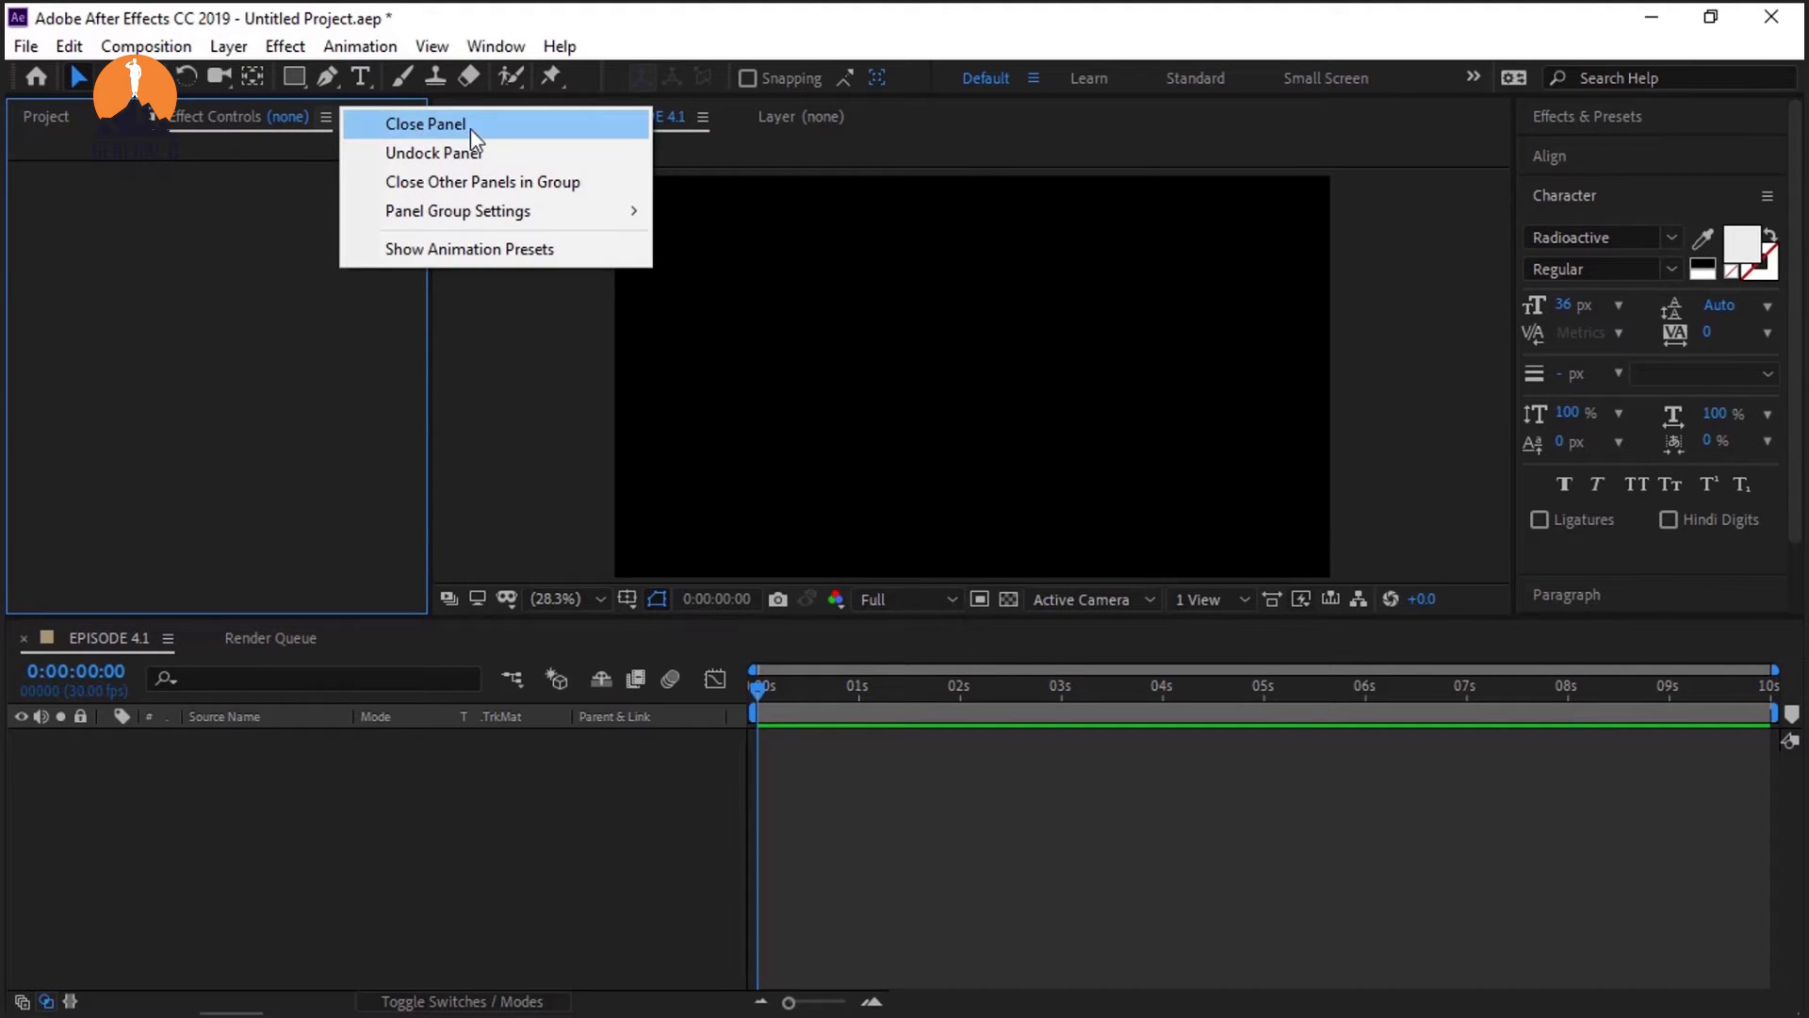
pyautogui.click(222, 120)
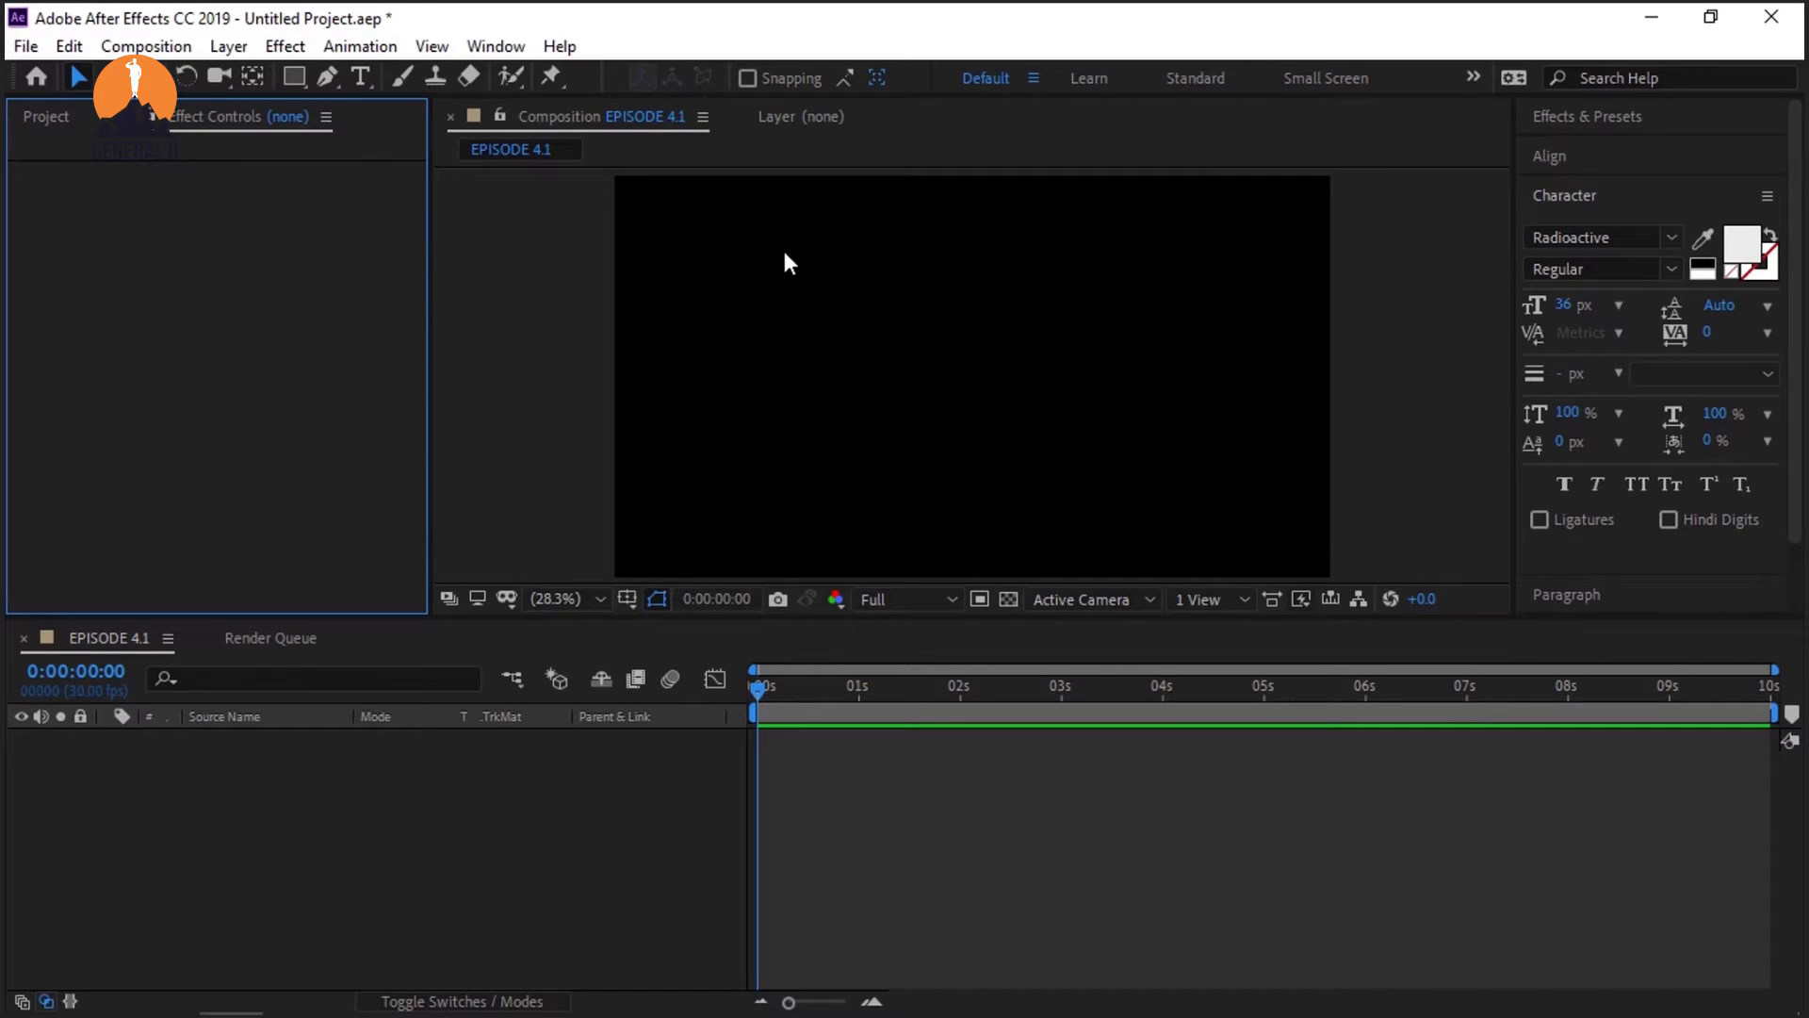
pyautogui.click(802, 121)
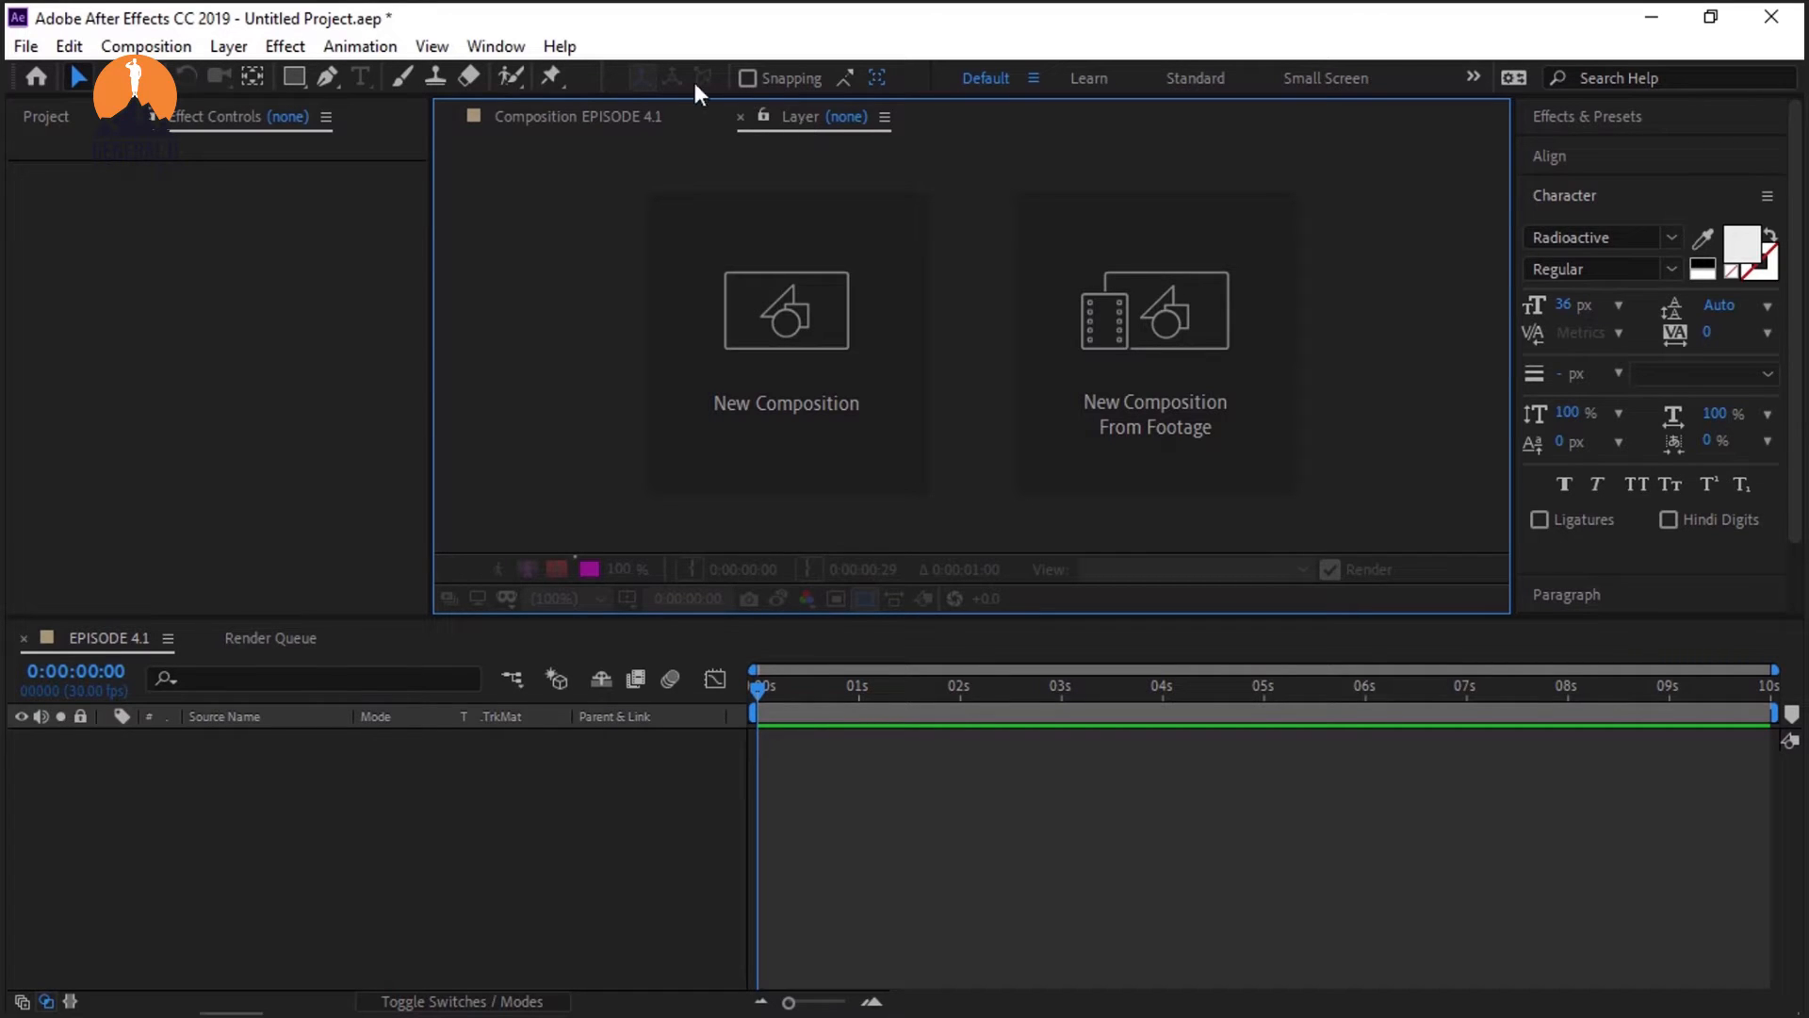
pyautogui.click(626, 117)
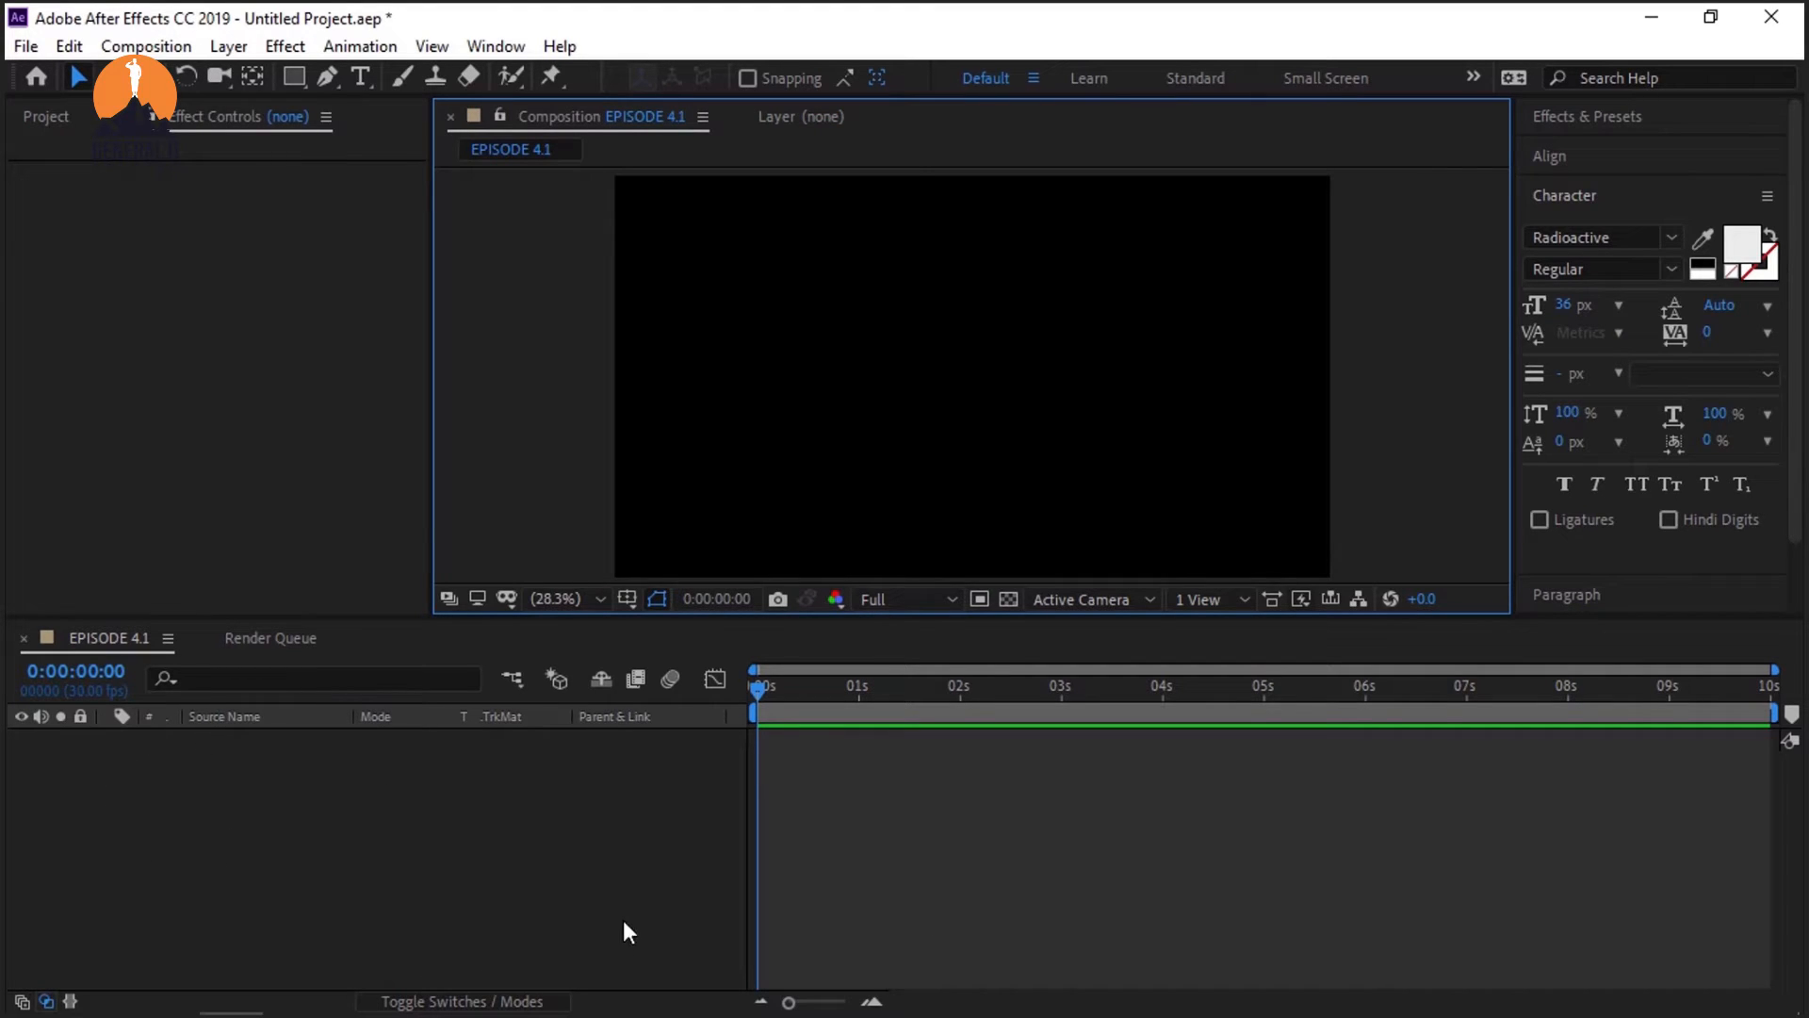
pyautogui.click(118, 786)
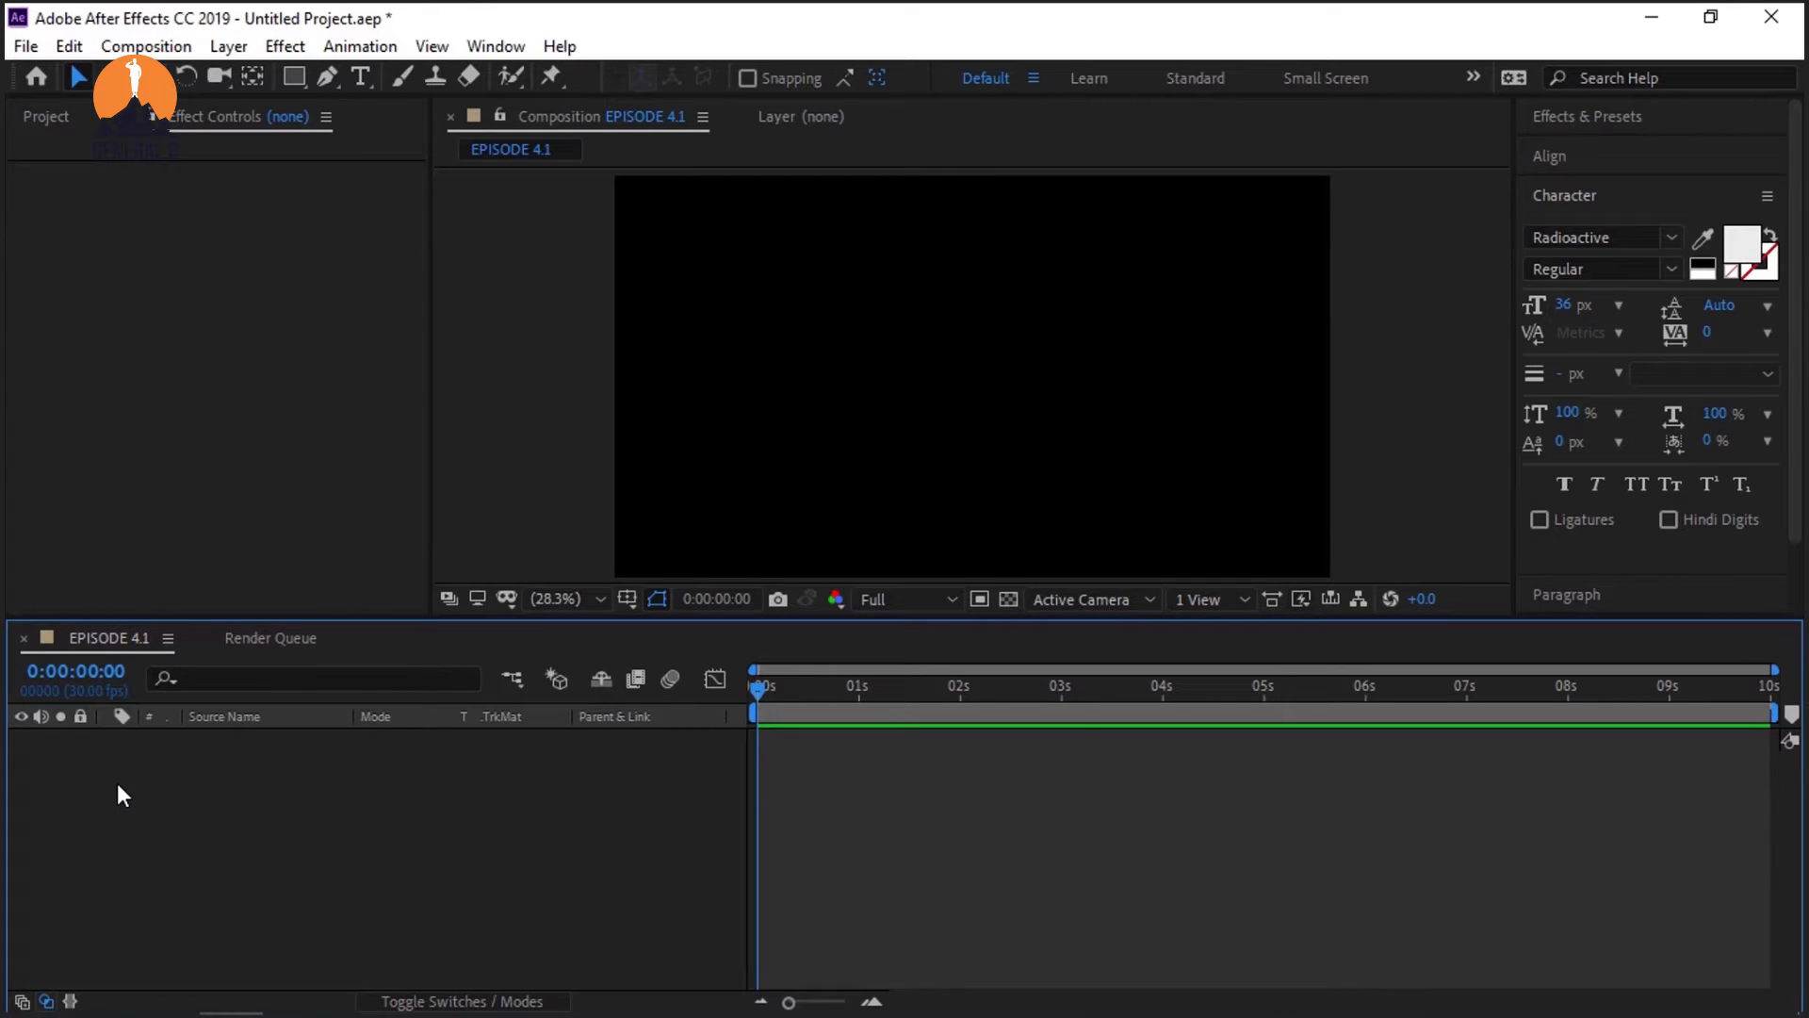
pyautogui.click(47, 117)
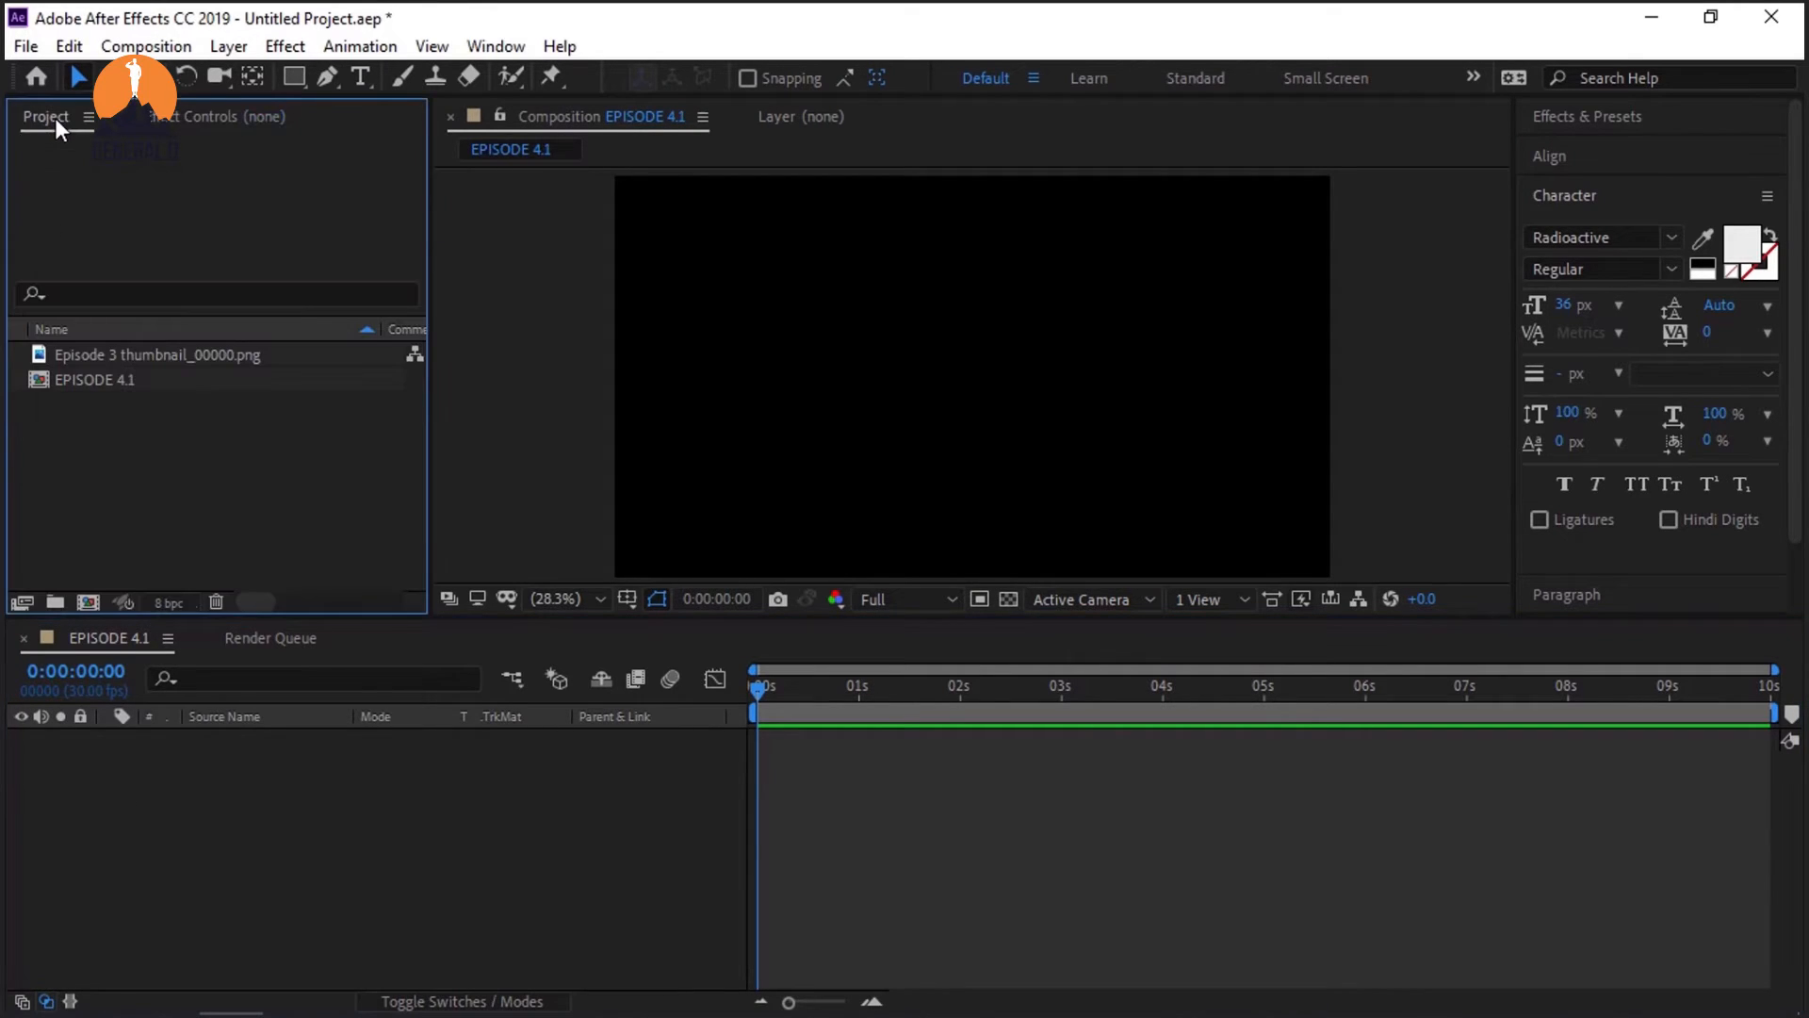
# Step: Place Episode 3 thumbnail_00000.png in the EPISODE 4.1 timeline and delete the resulting layer
pyautogui.click(119, 355)
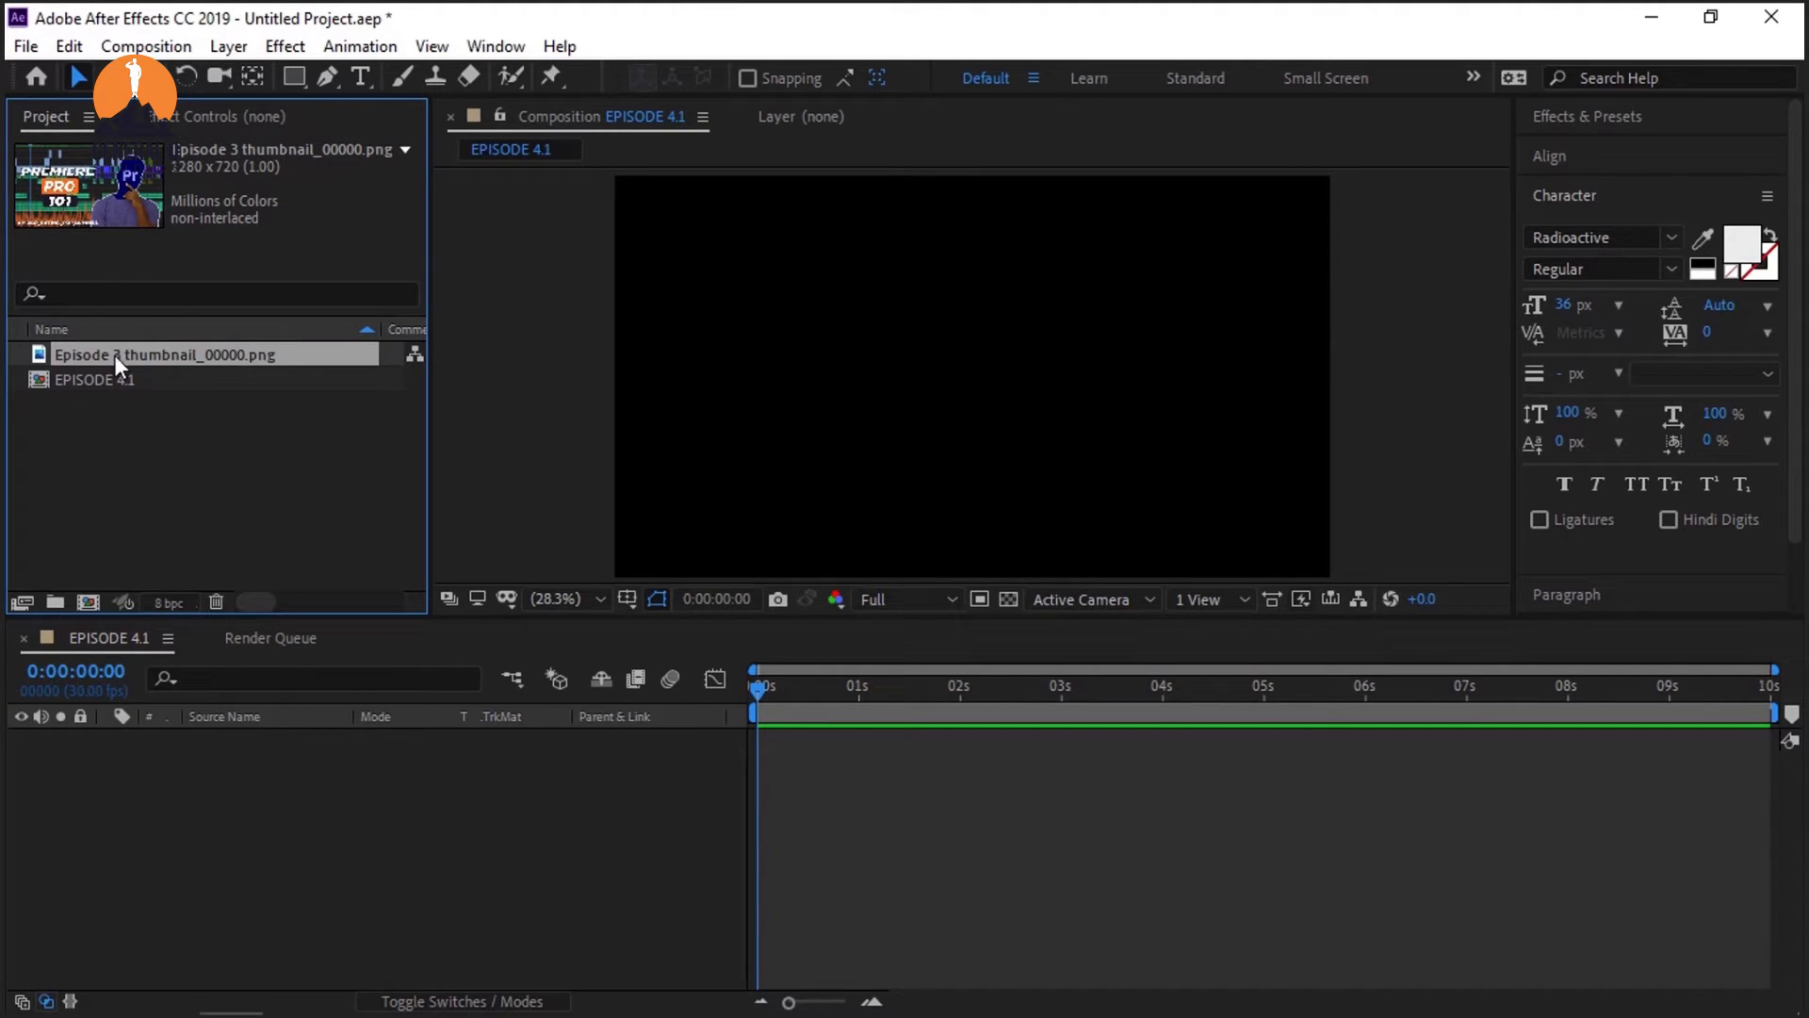
pyautogui.moveTo(116, 355); pyautogui.dragTo(315, 856)
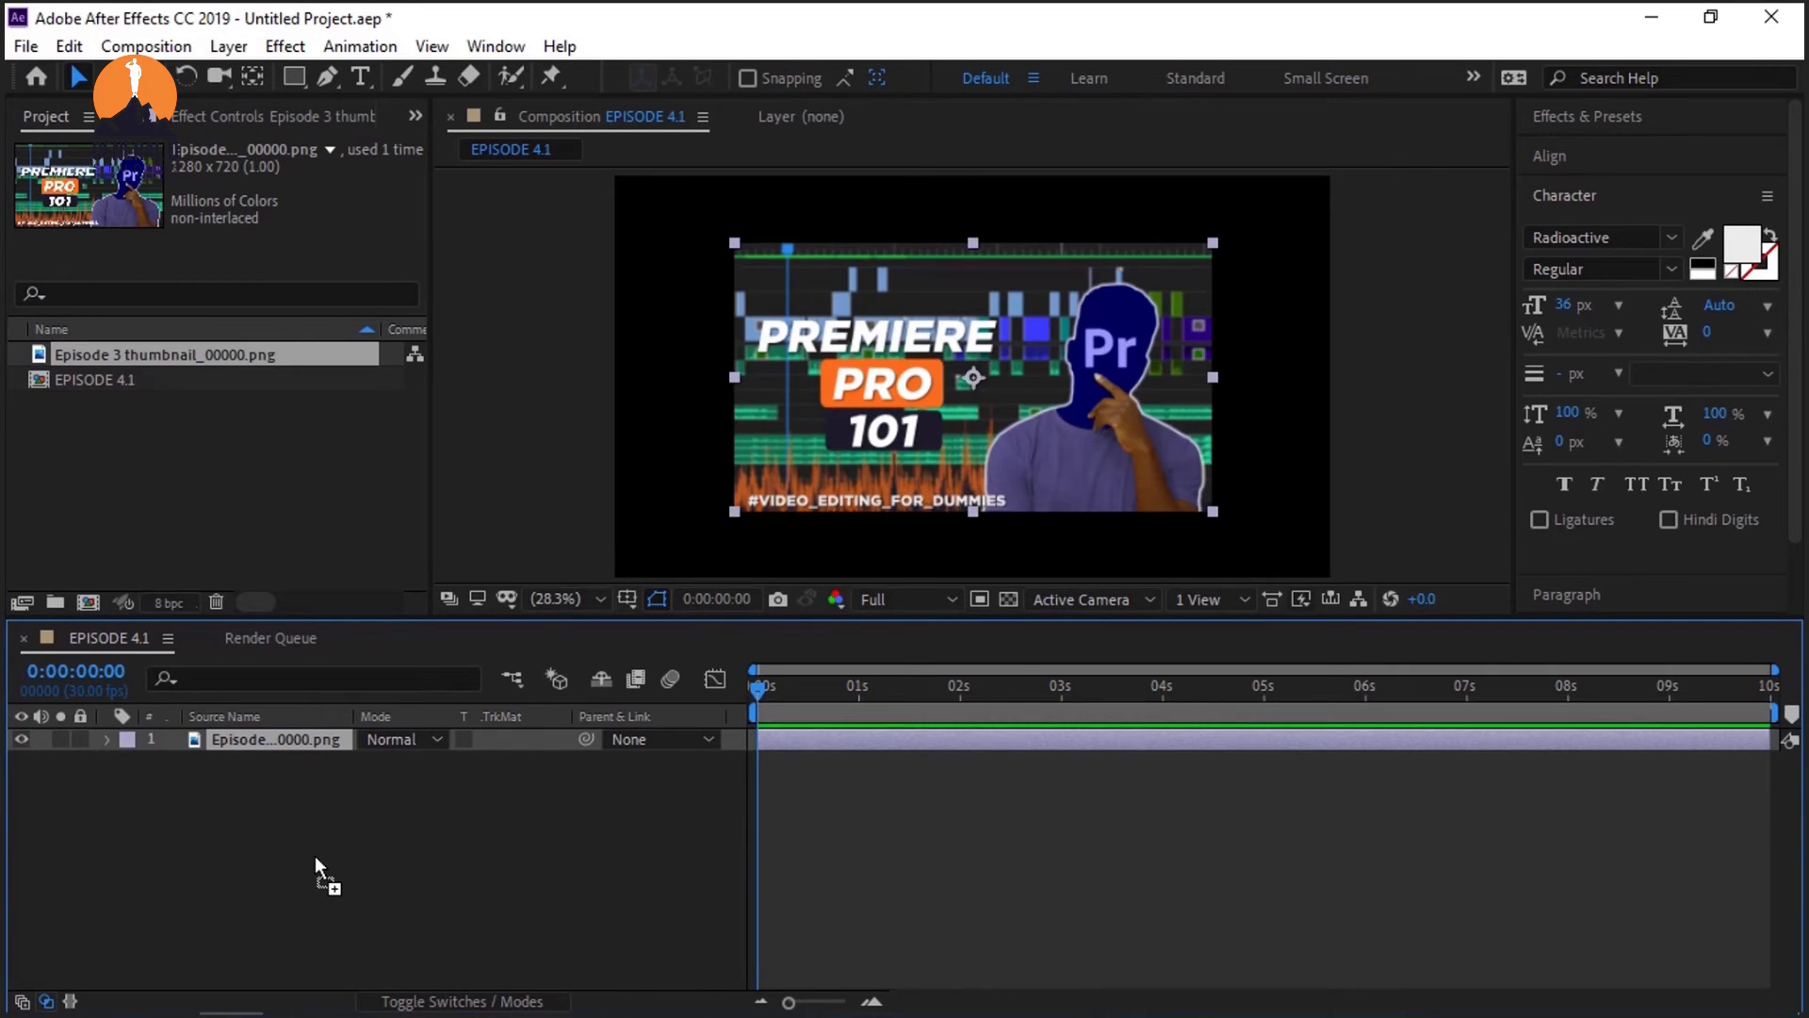
pyautogui.press('Delete')
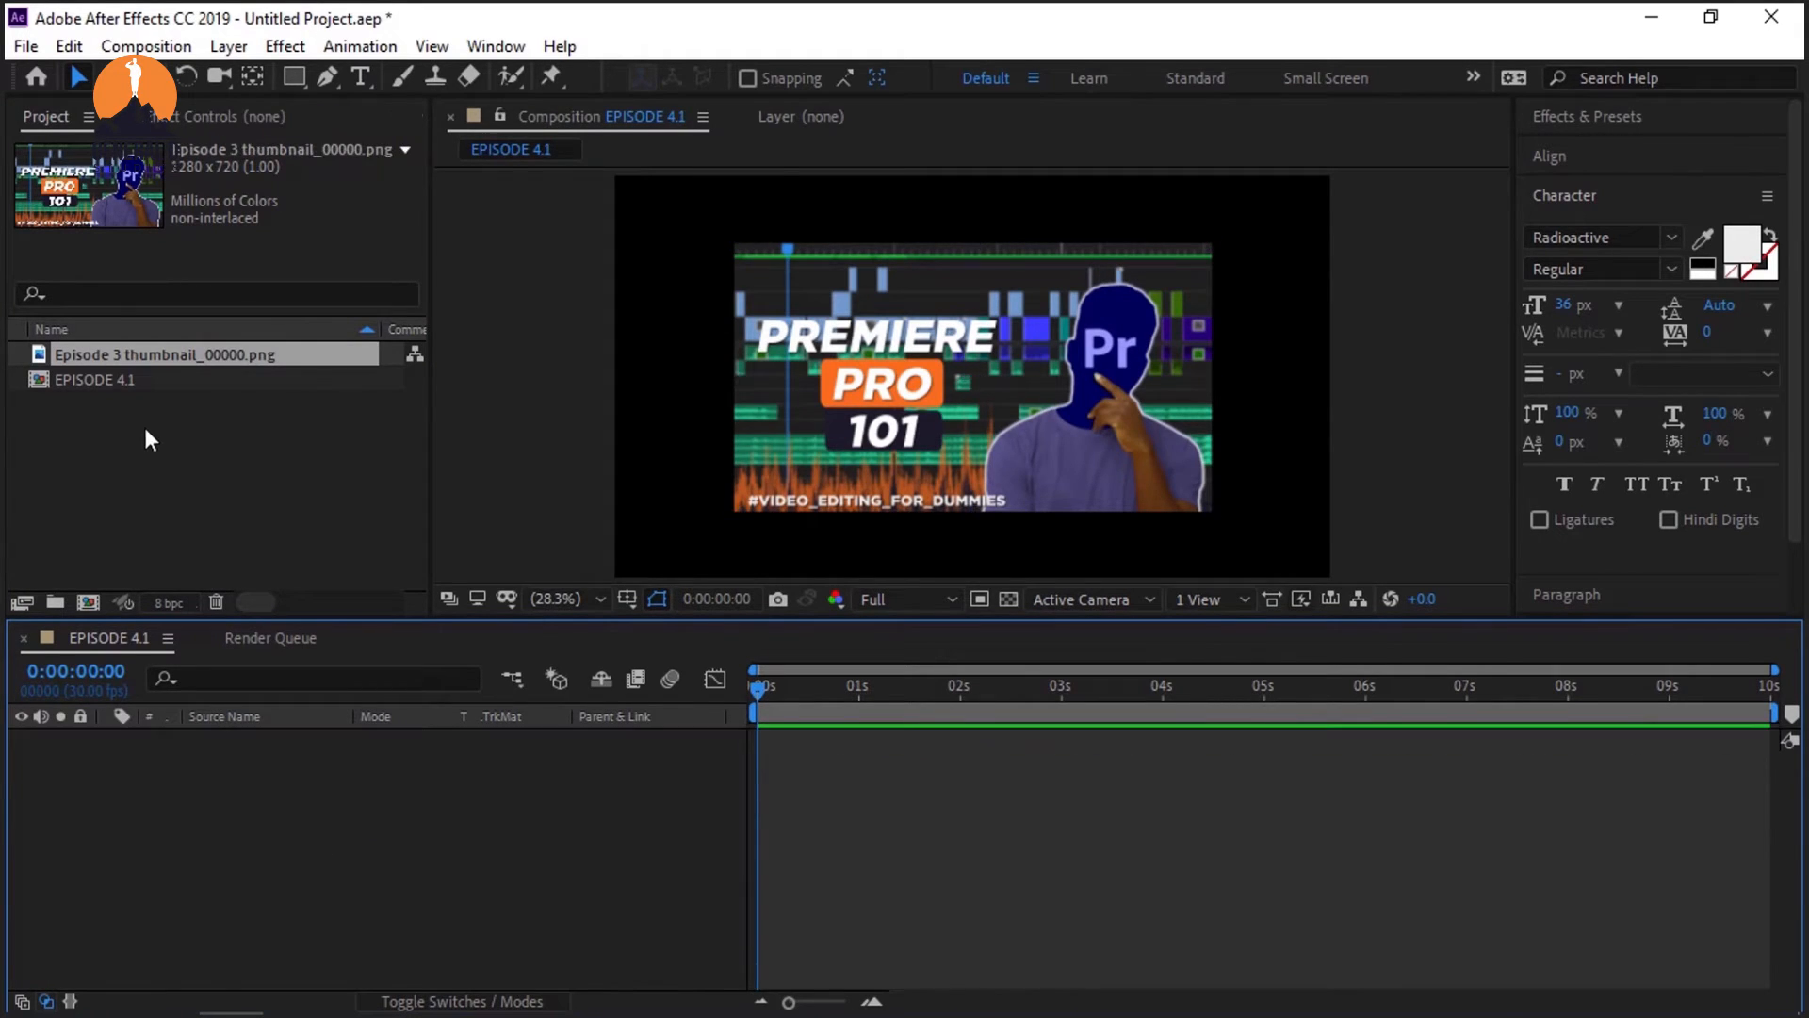
# Step: Add Episode 3 thumbnail_00000.png as a layer in the EPISODE 4.1 timeline and leave it deselected
pyautogui.moveTo(111, 353); pyautogui.dragTo(256, 811)
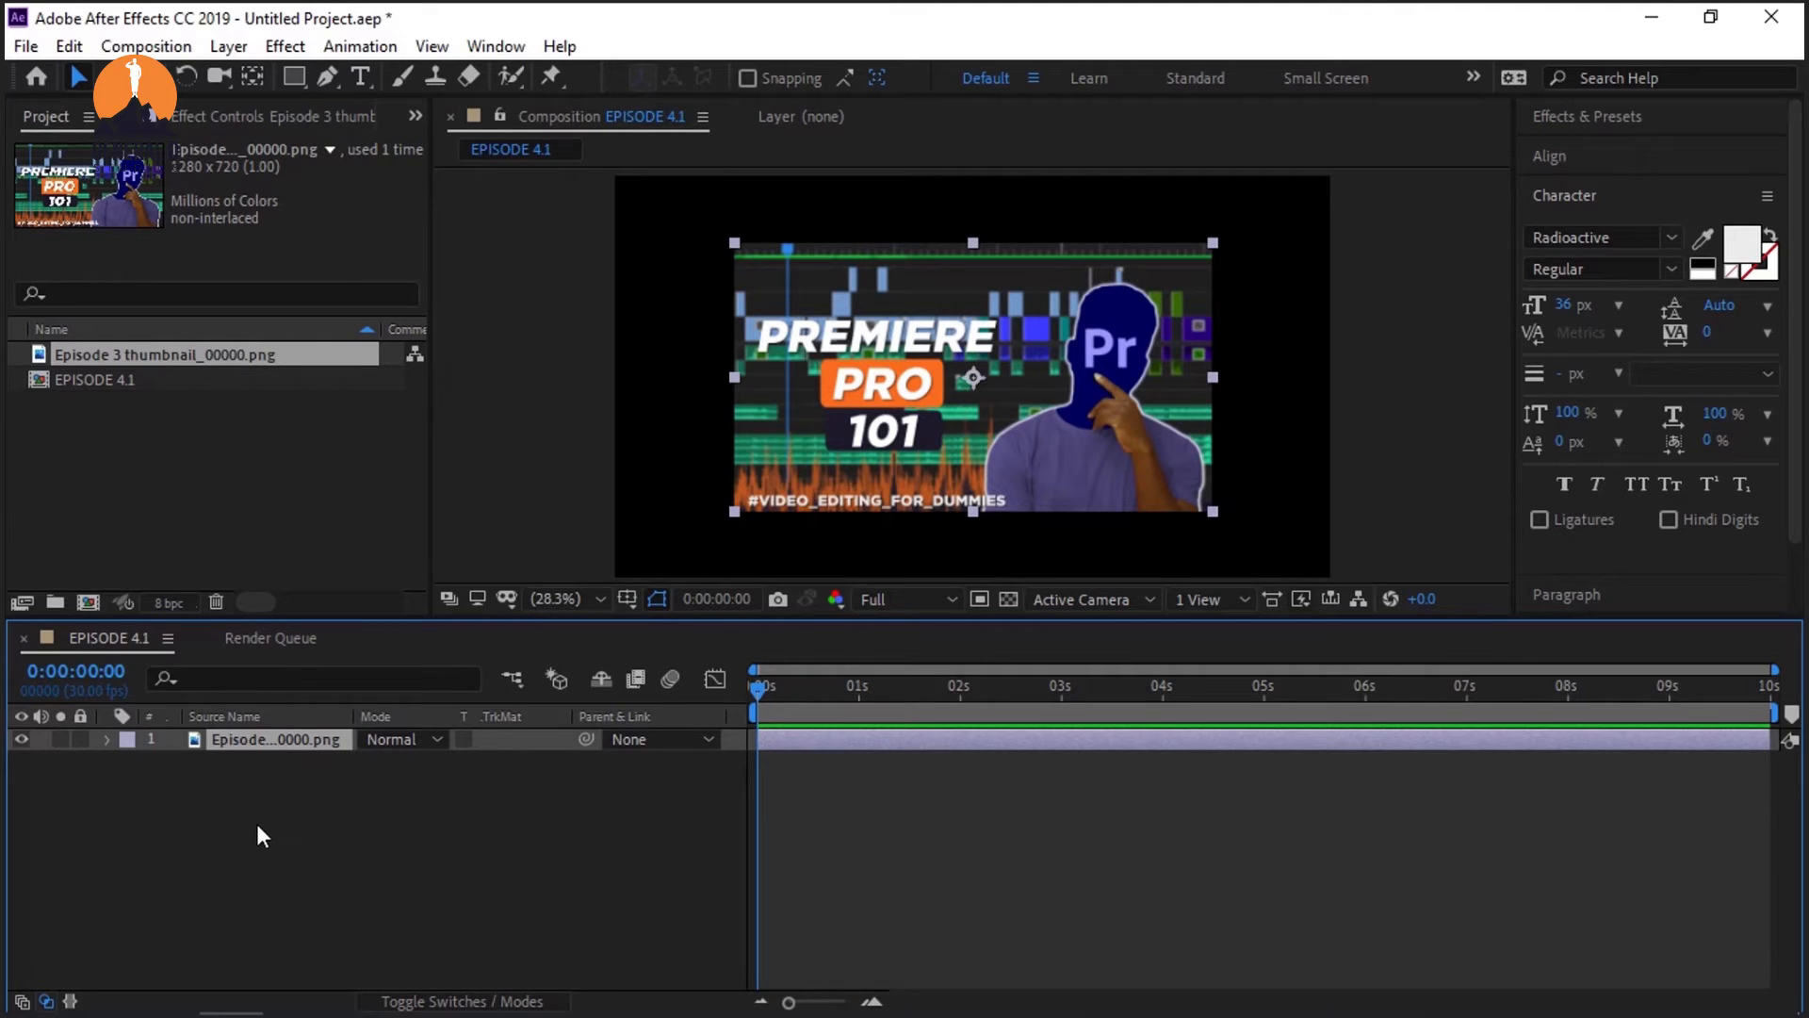
pyautogui.click(258, 820)
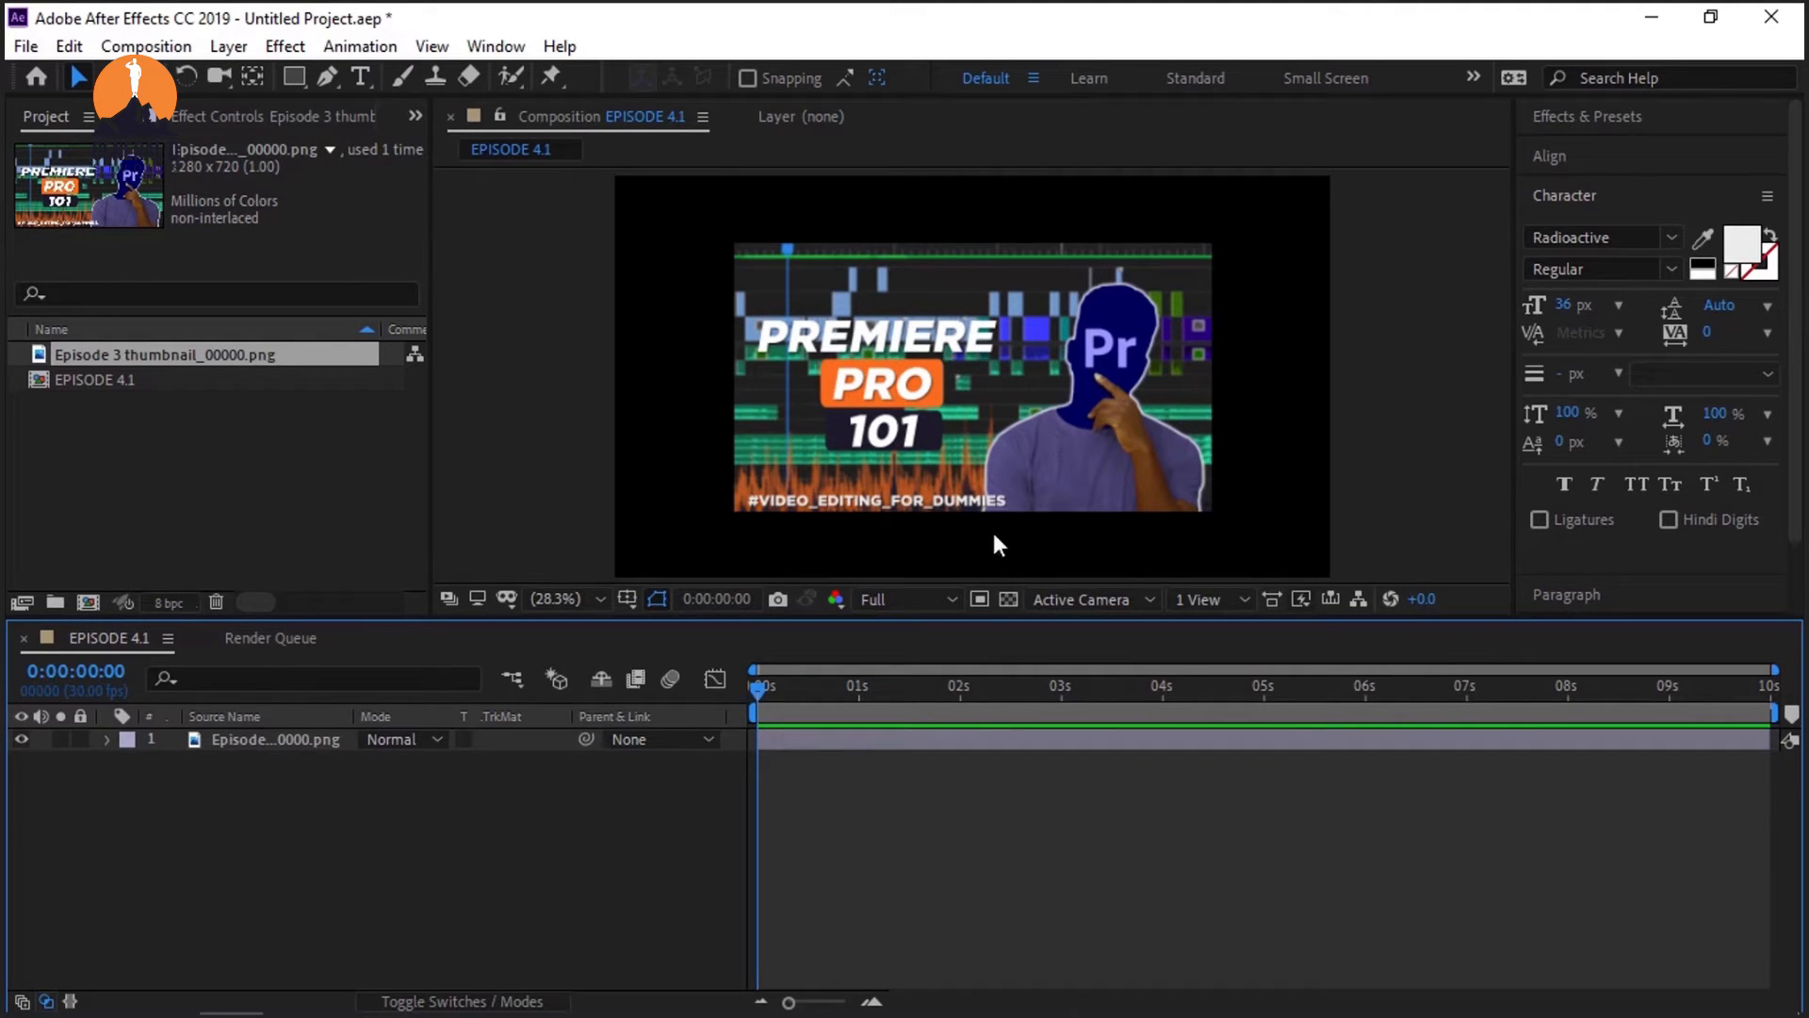
pyautogui.click(857, 414)
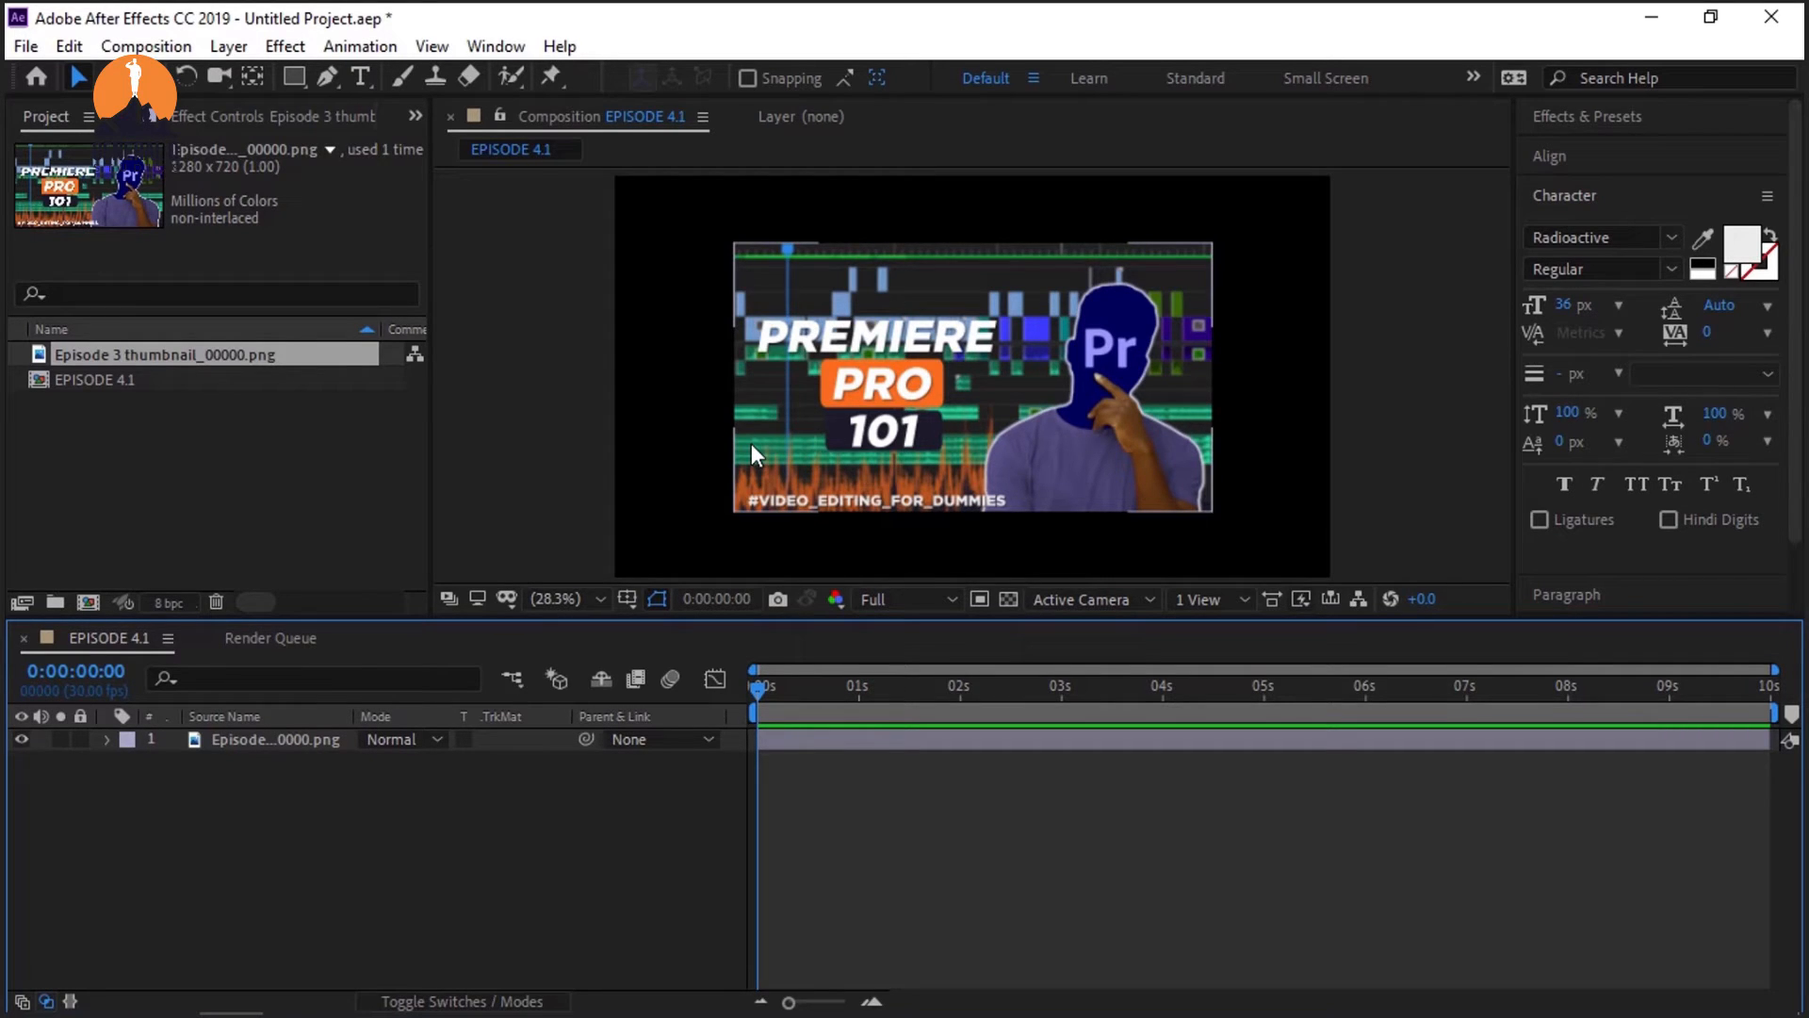
pyautogui.click(677, 474)
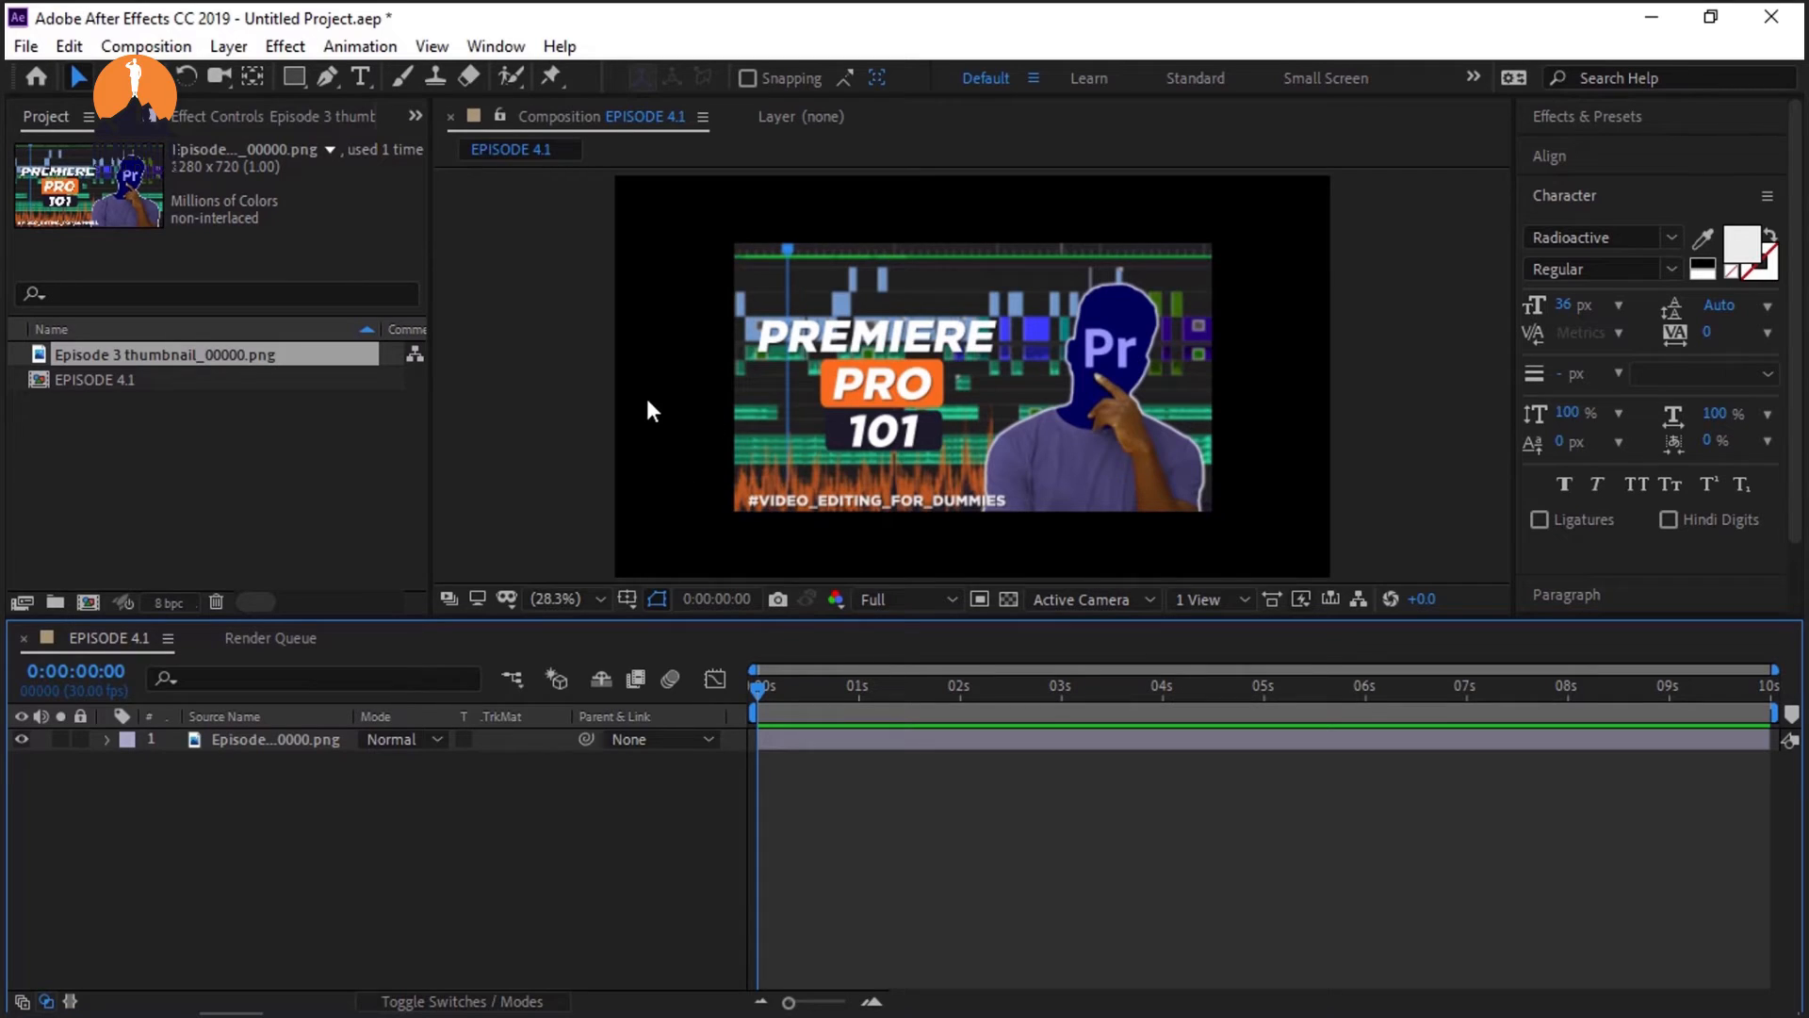
# Step: Examine the main Interpret Footage options of the project item Episode 3 thumbnail_00000.png and close them
pyautogui.click(891, 386)
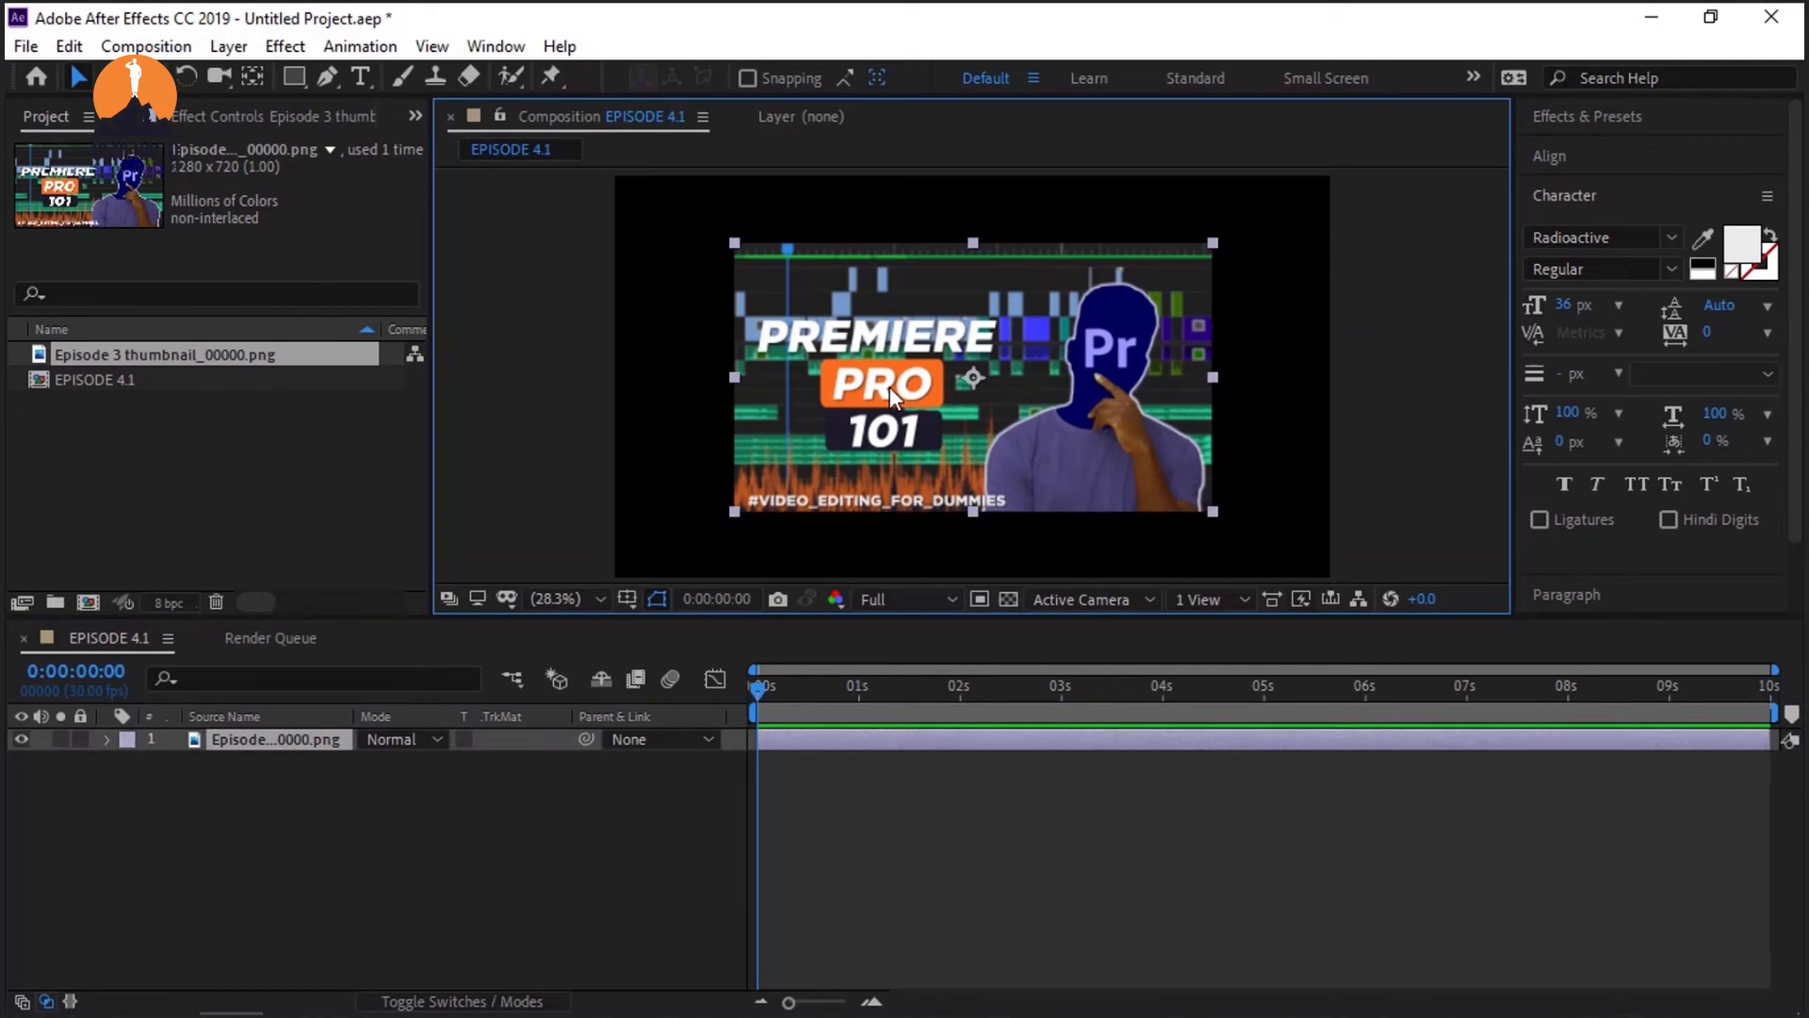
pyautogui.click(128, 356)
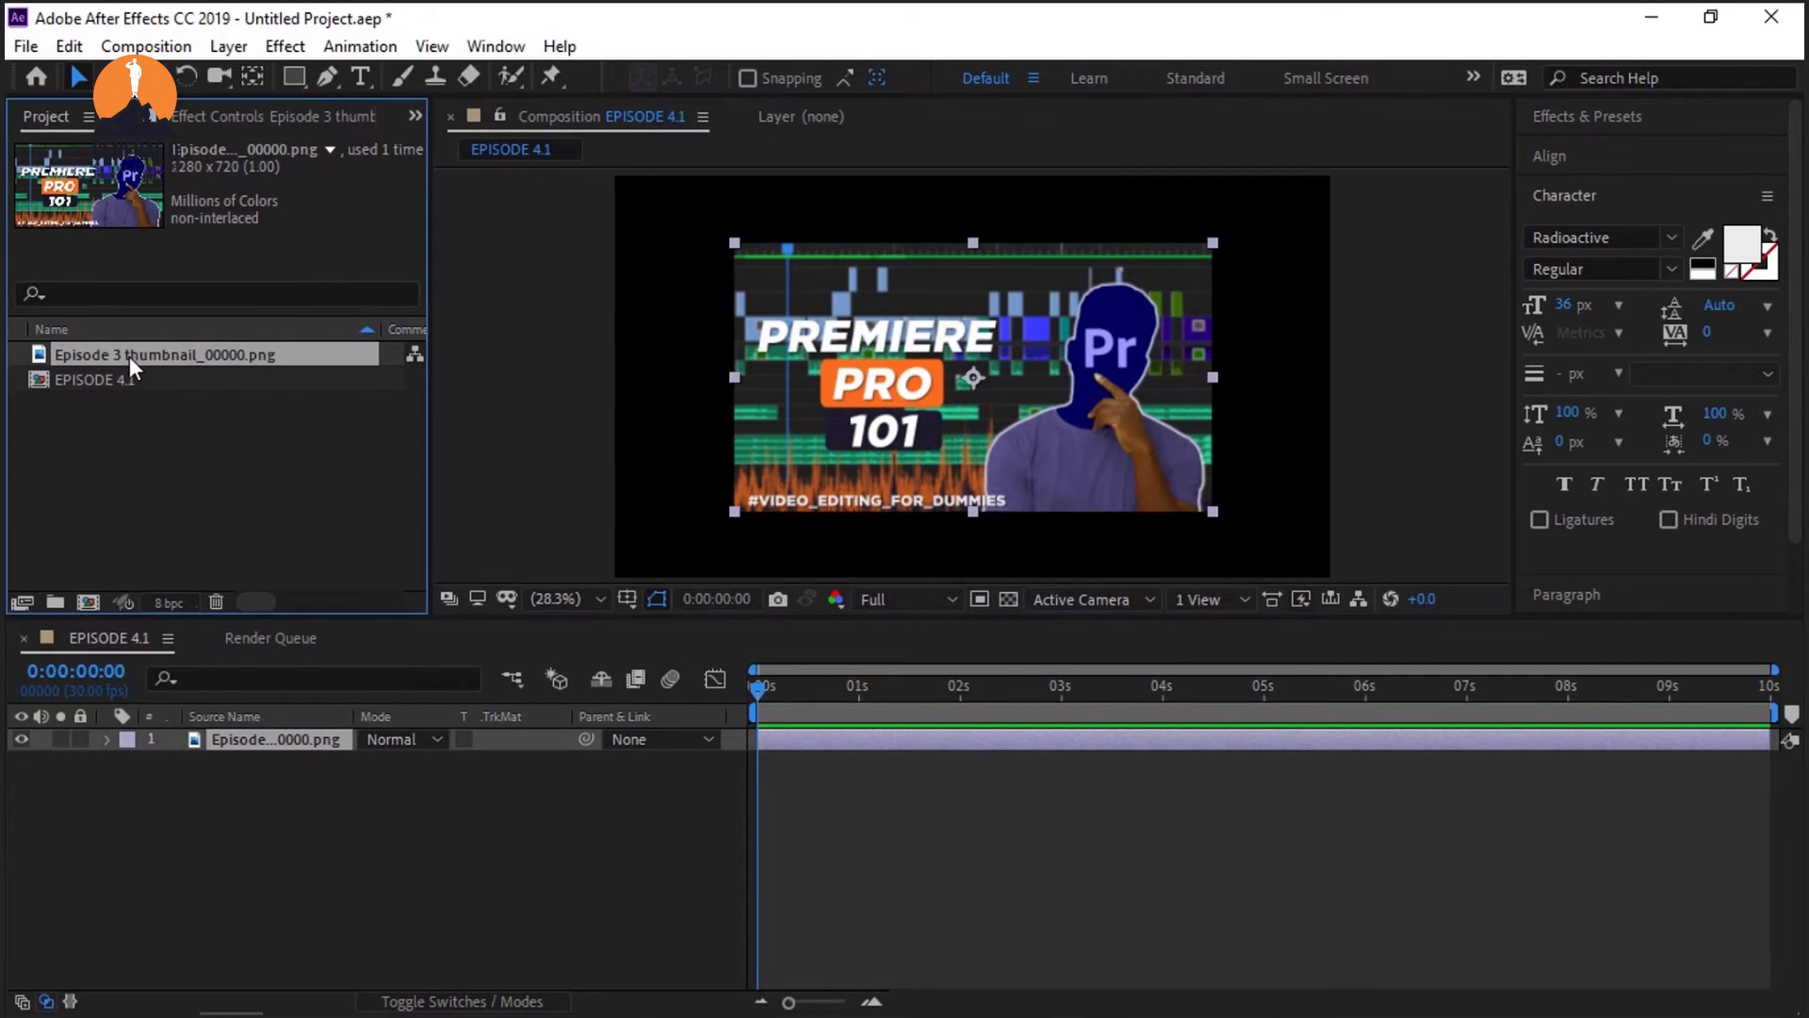
pyautogui.rightClick(128, 356)
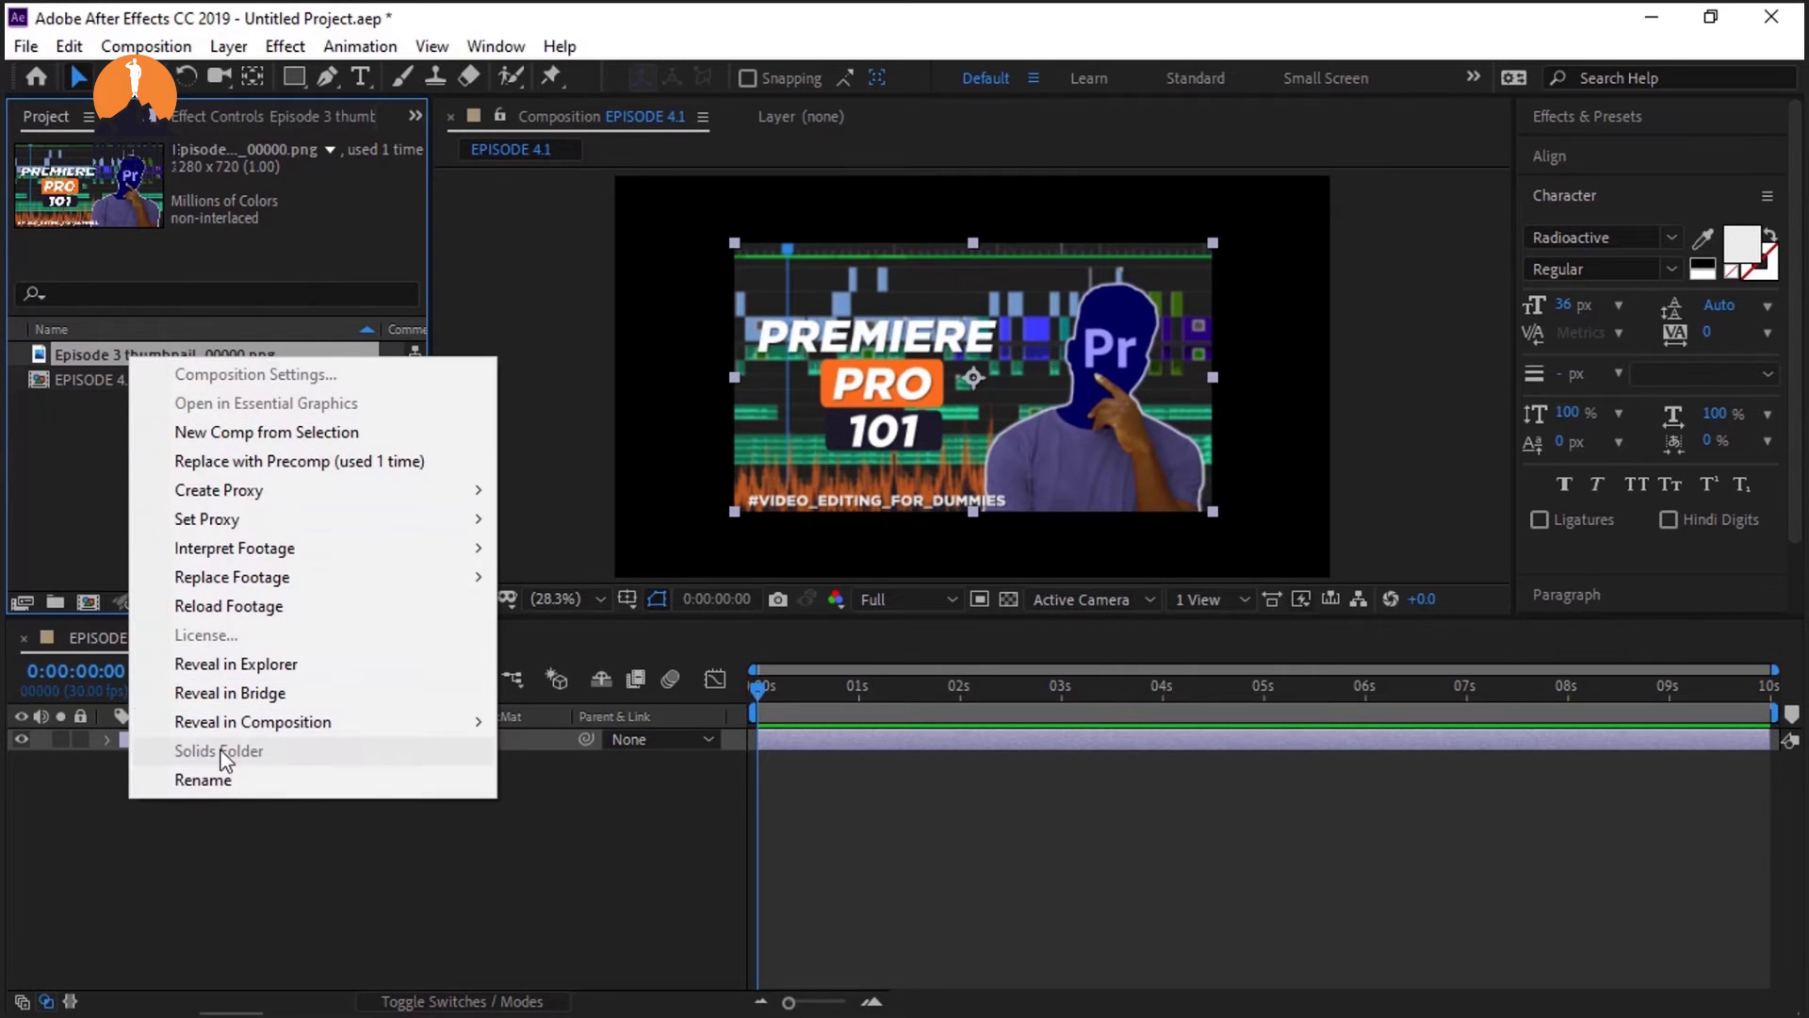
pyautogui.moveTo(275, 545)
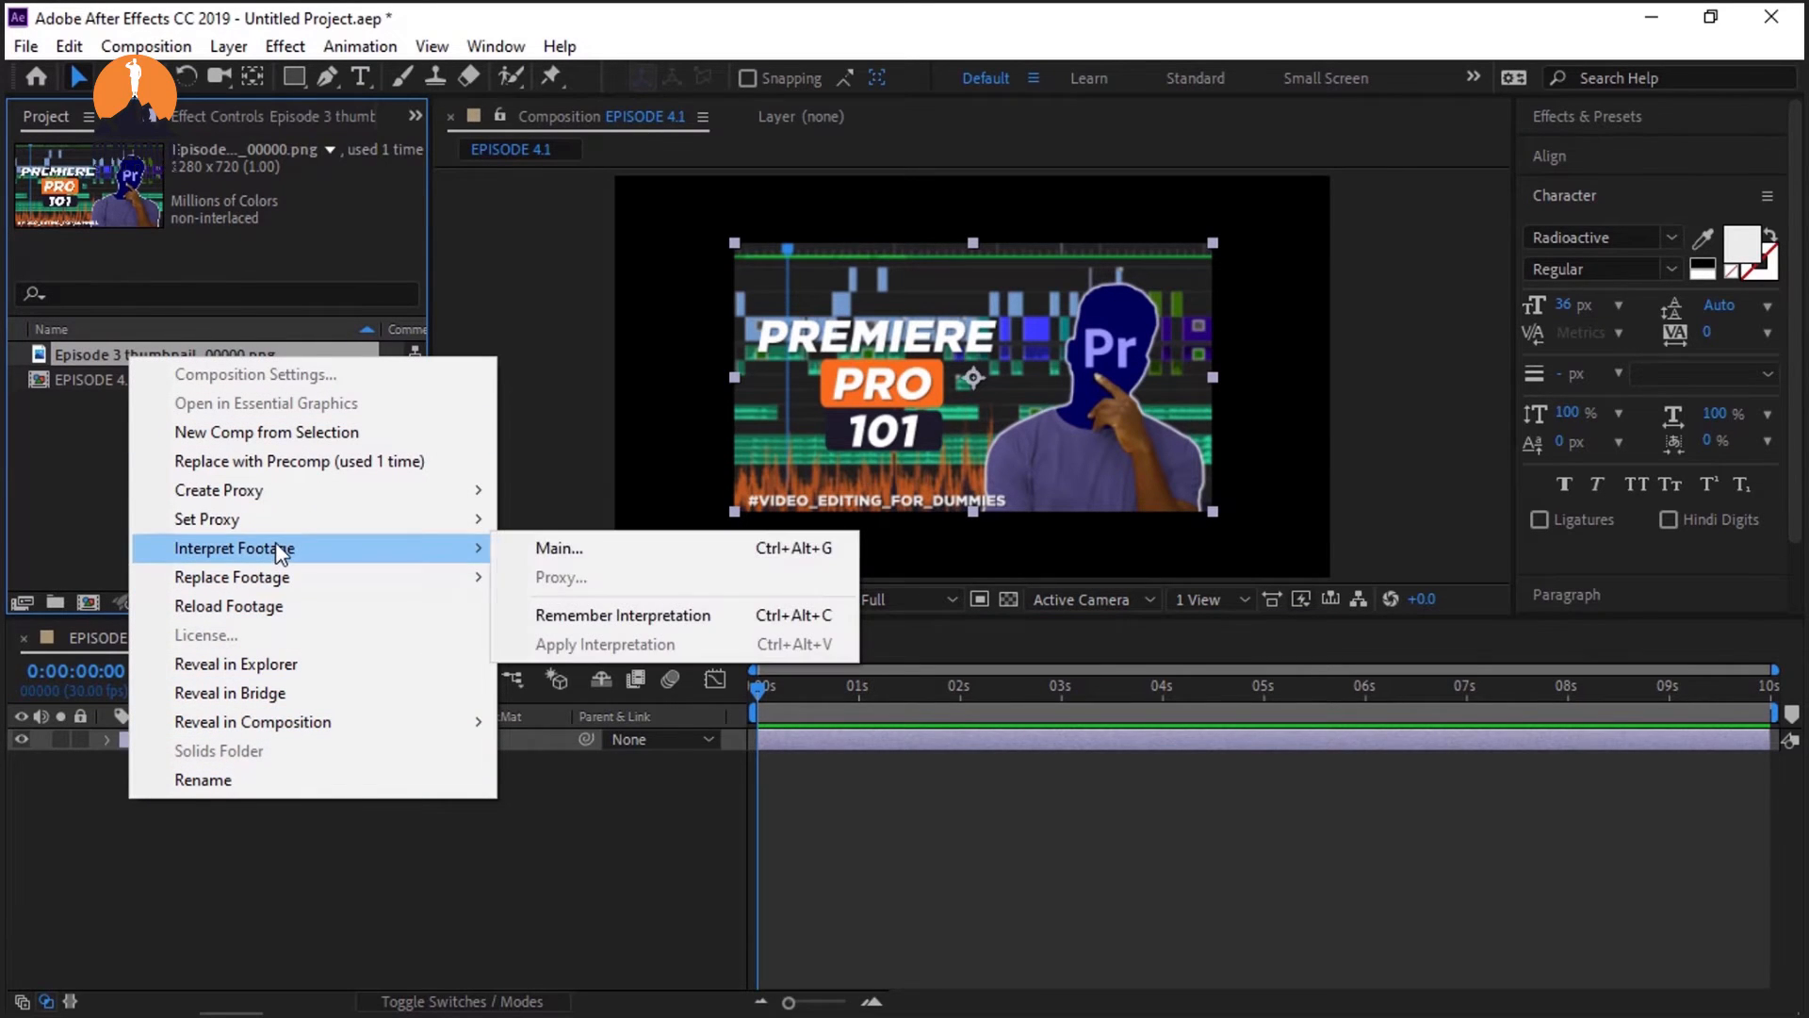
pyautogui.click(575, 548)
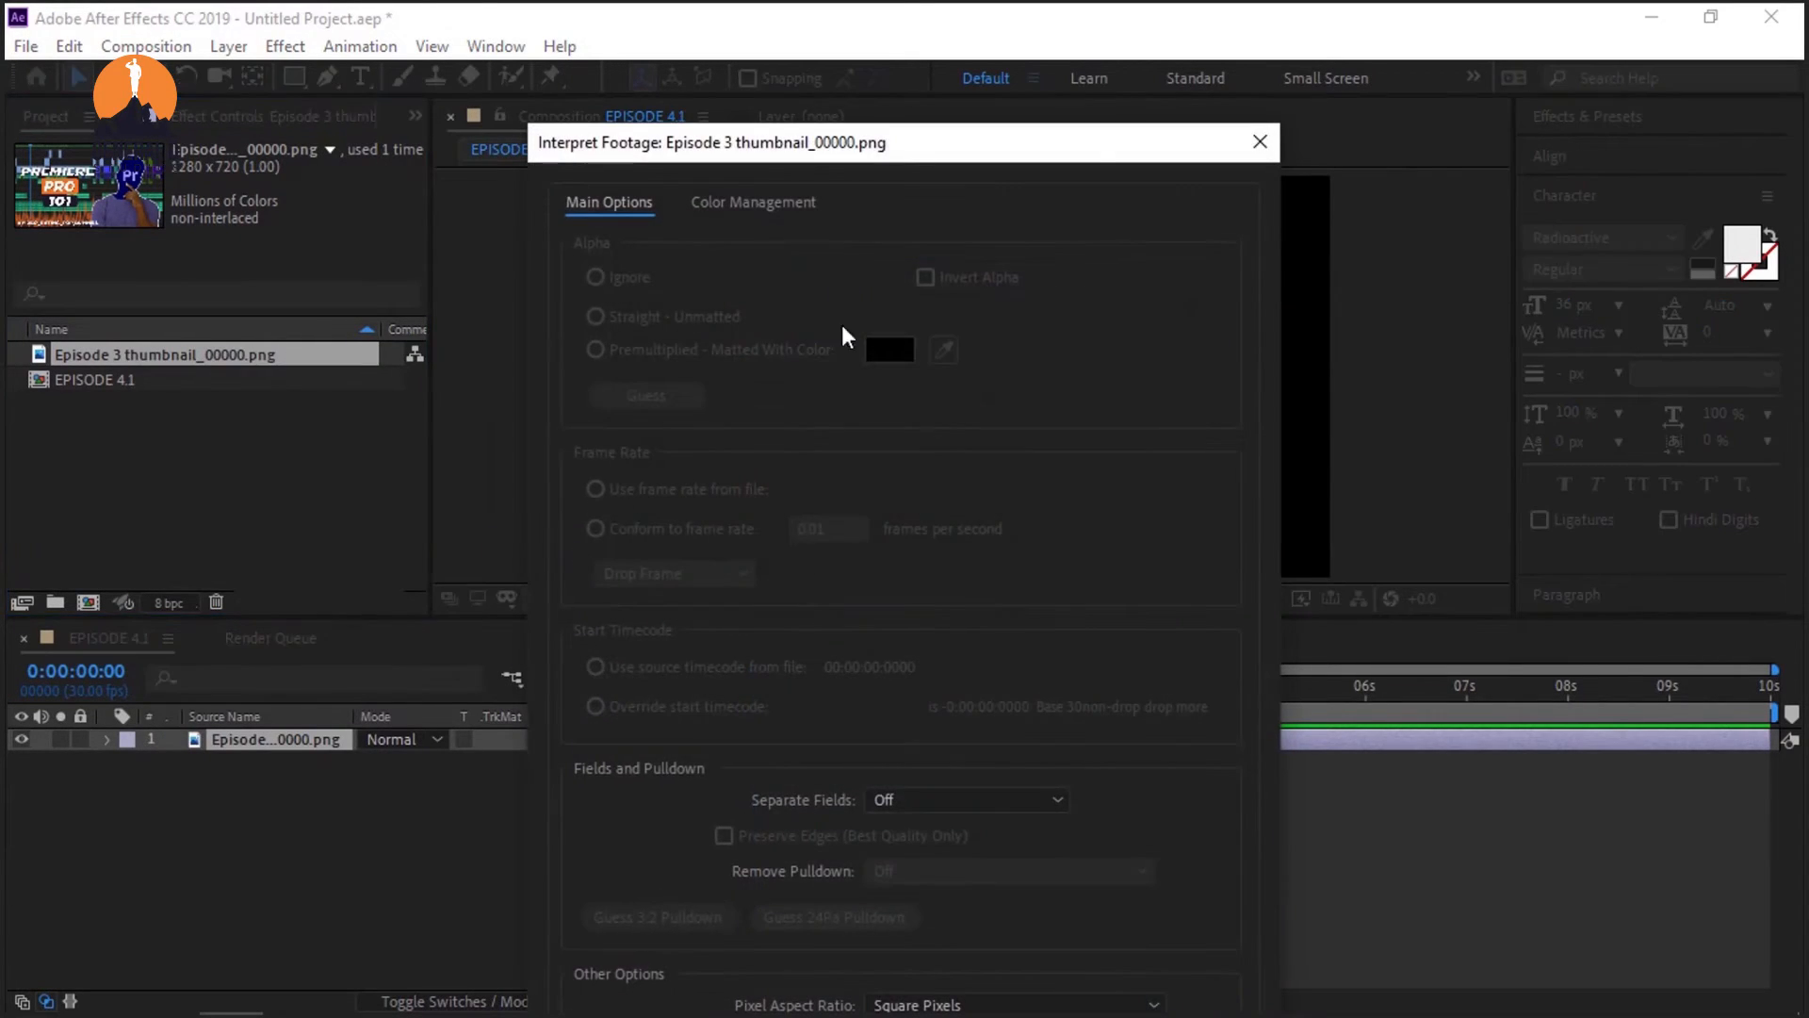
pyautogui.click(1260, 141)
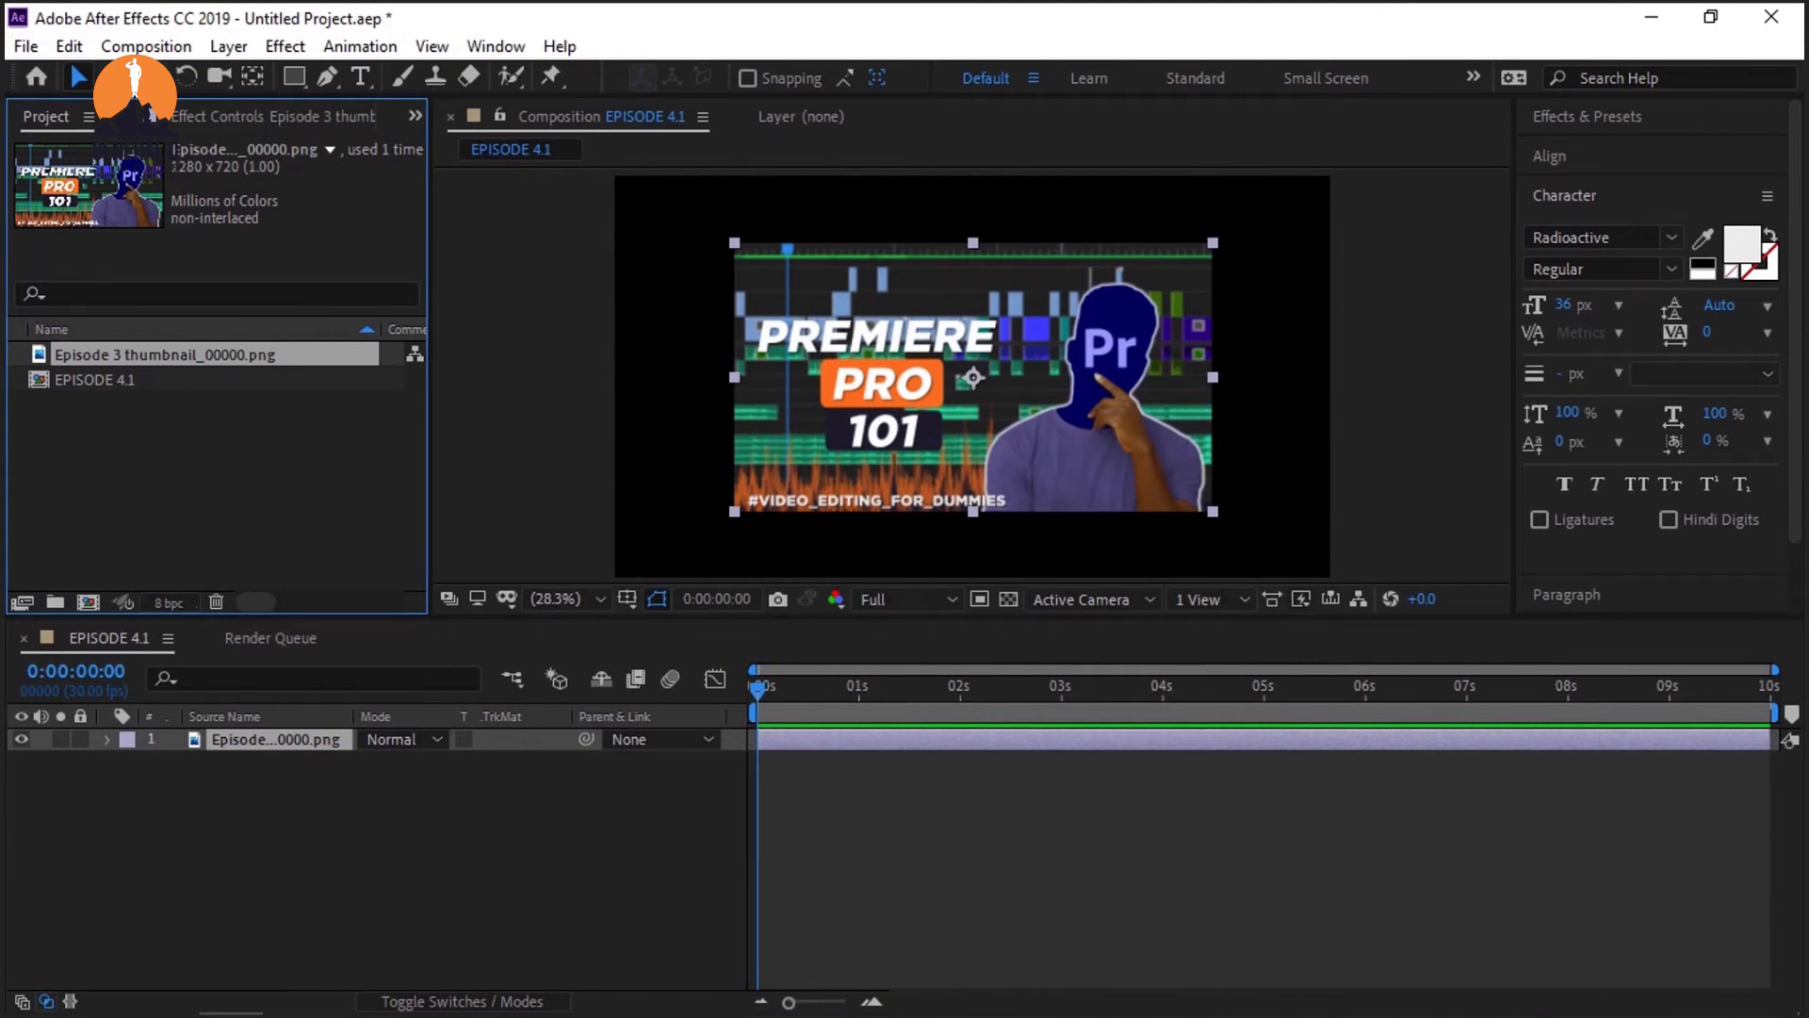
# Step: Check the pixel dimensions in the file properties of Episode 3 thumbnail_00000 in the EPISODE 3 folder and cancel the import
pyautogui.moveTo(189, 999)
pyautogui.hotkey('ctrl', 'i')
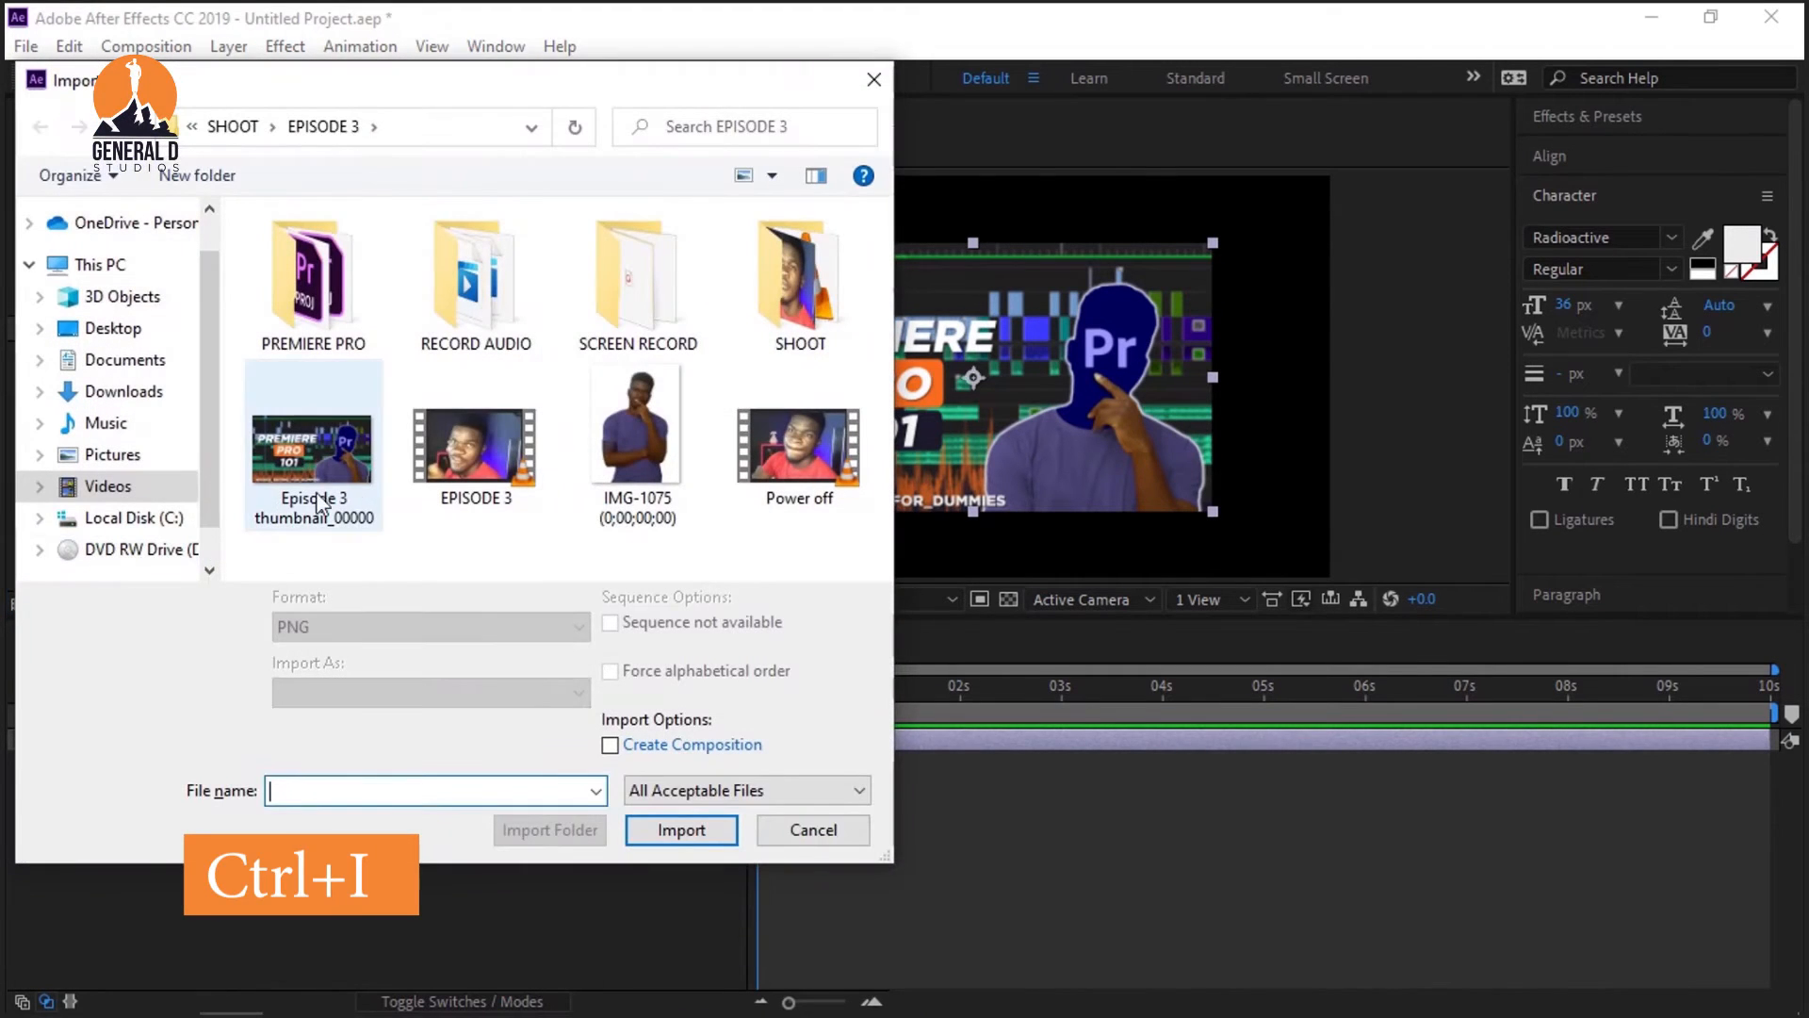
pyautogui.click(359, 481)
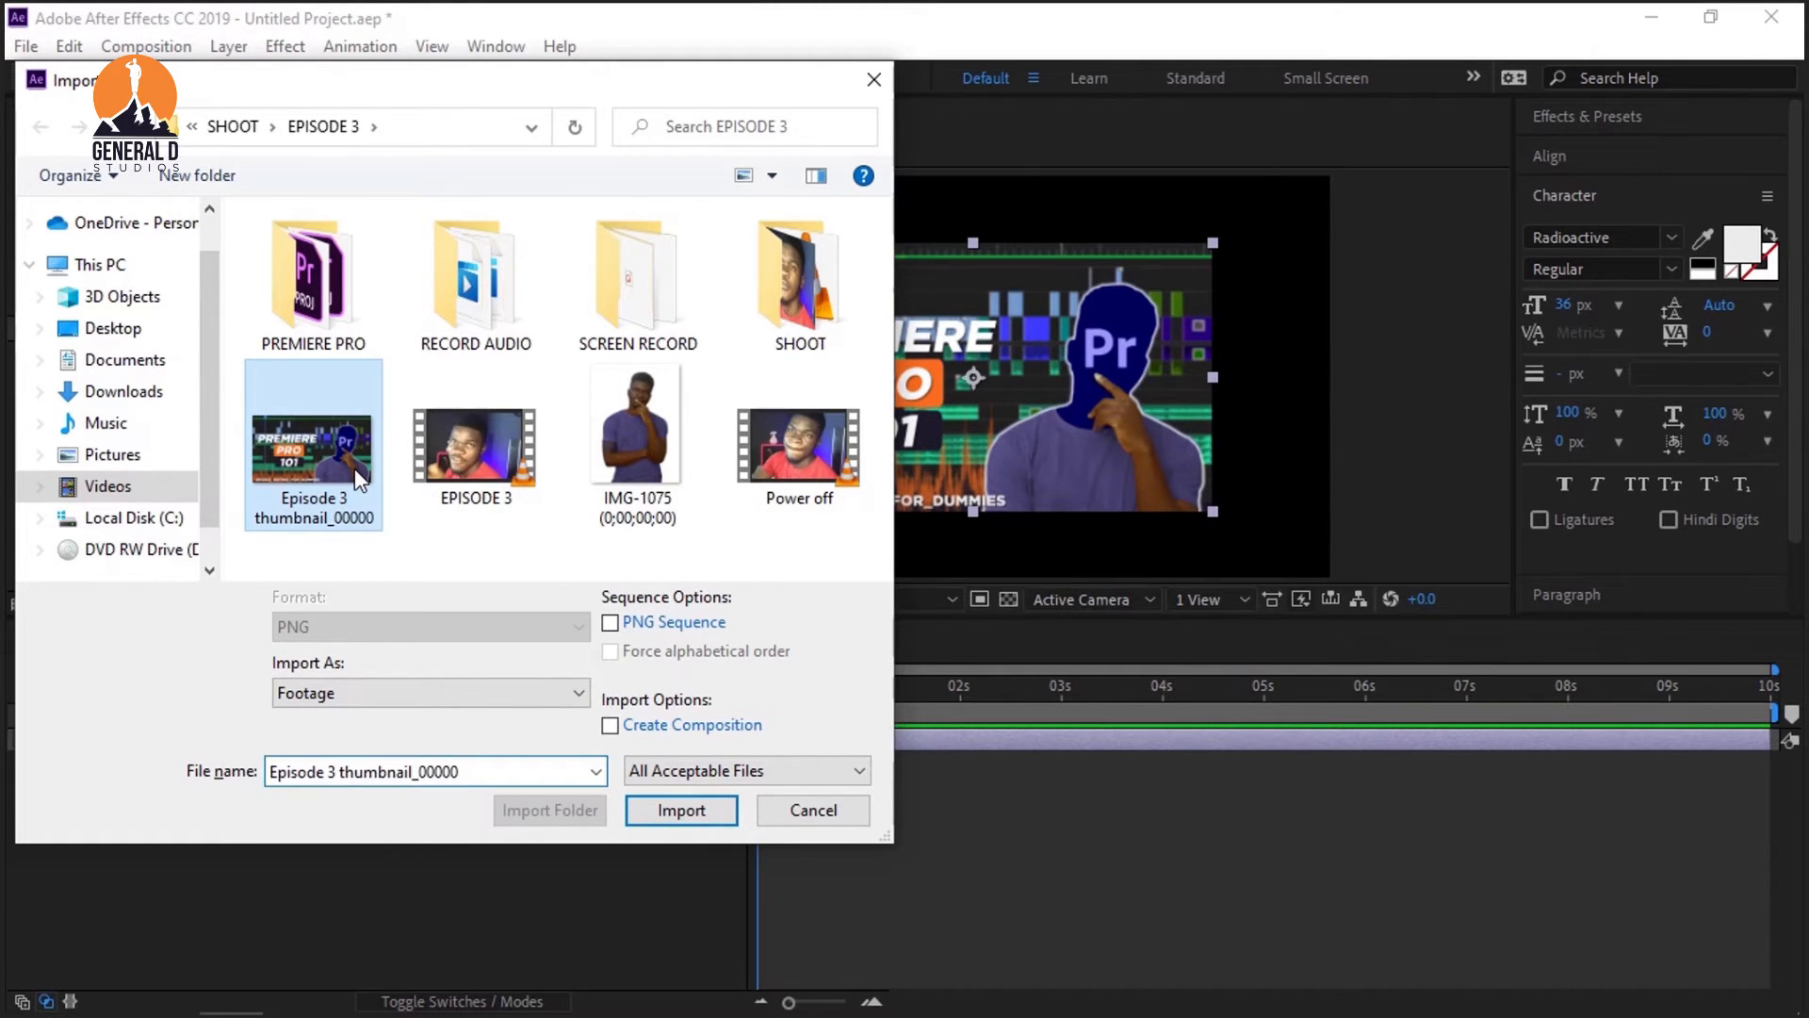
pyautogui.rightClick(359, 481)
pyautogui.click(456, 1004)
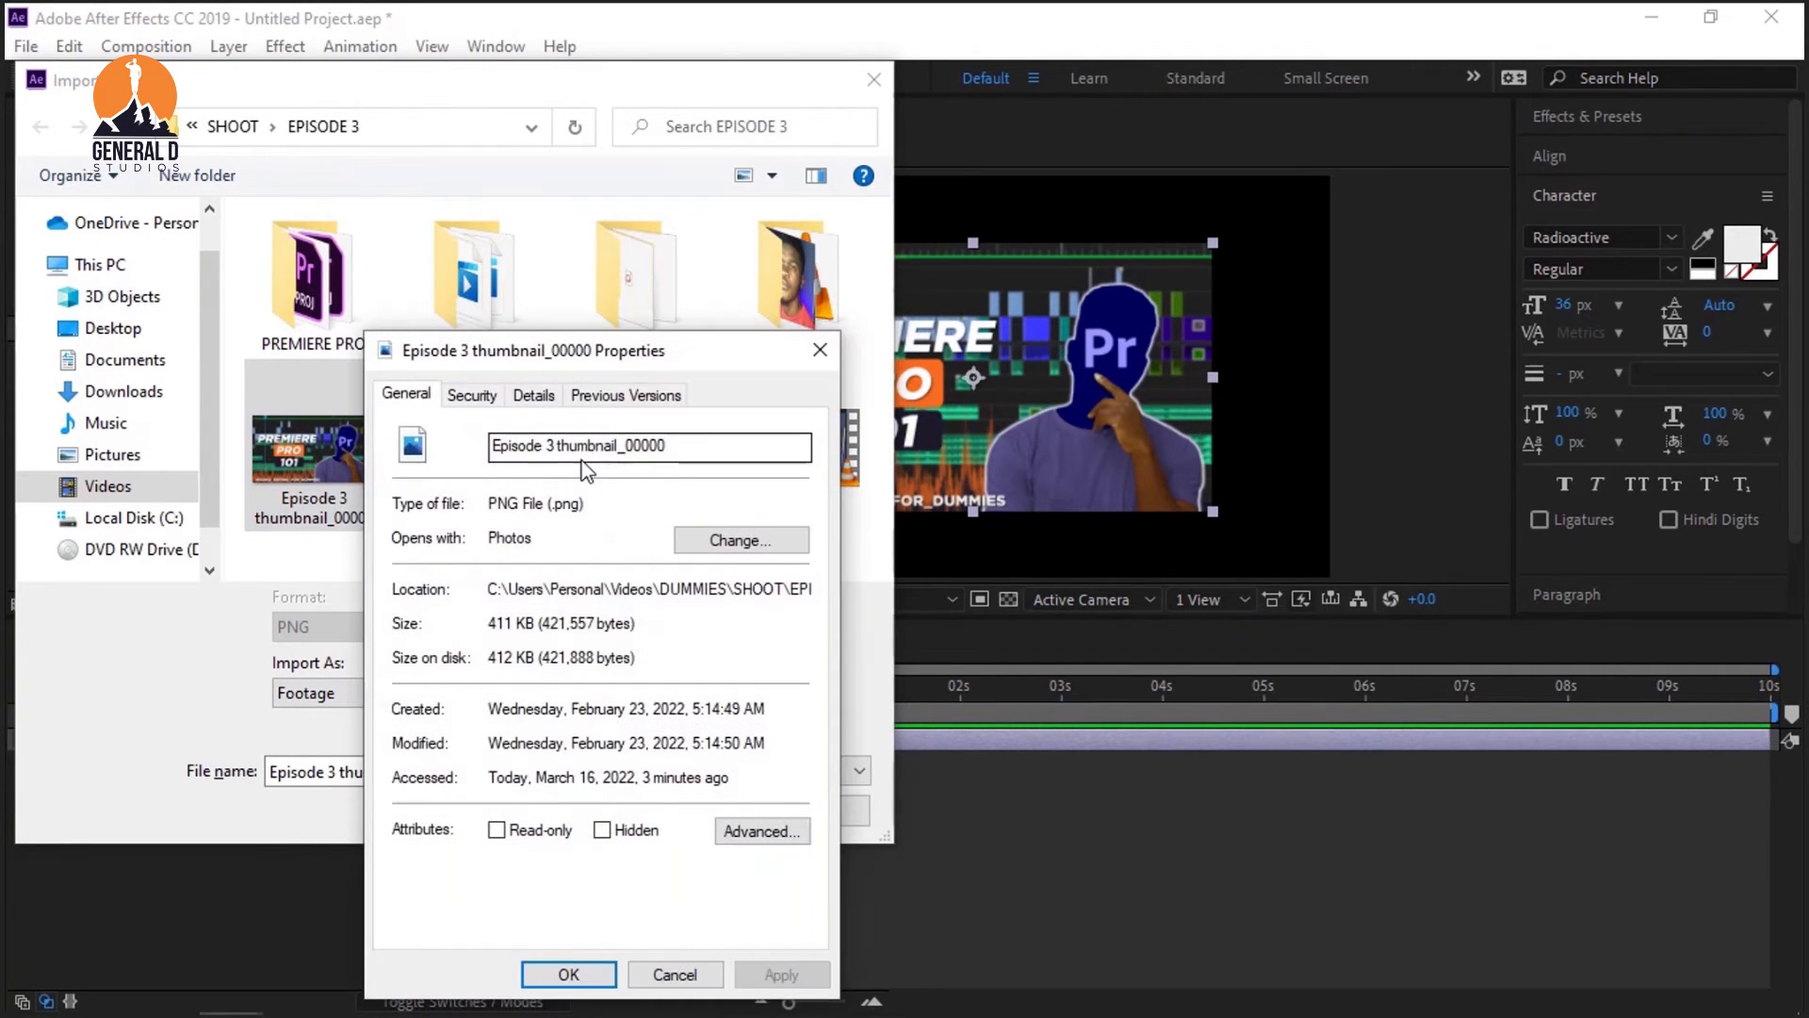
pyautogui.click(532, 396)
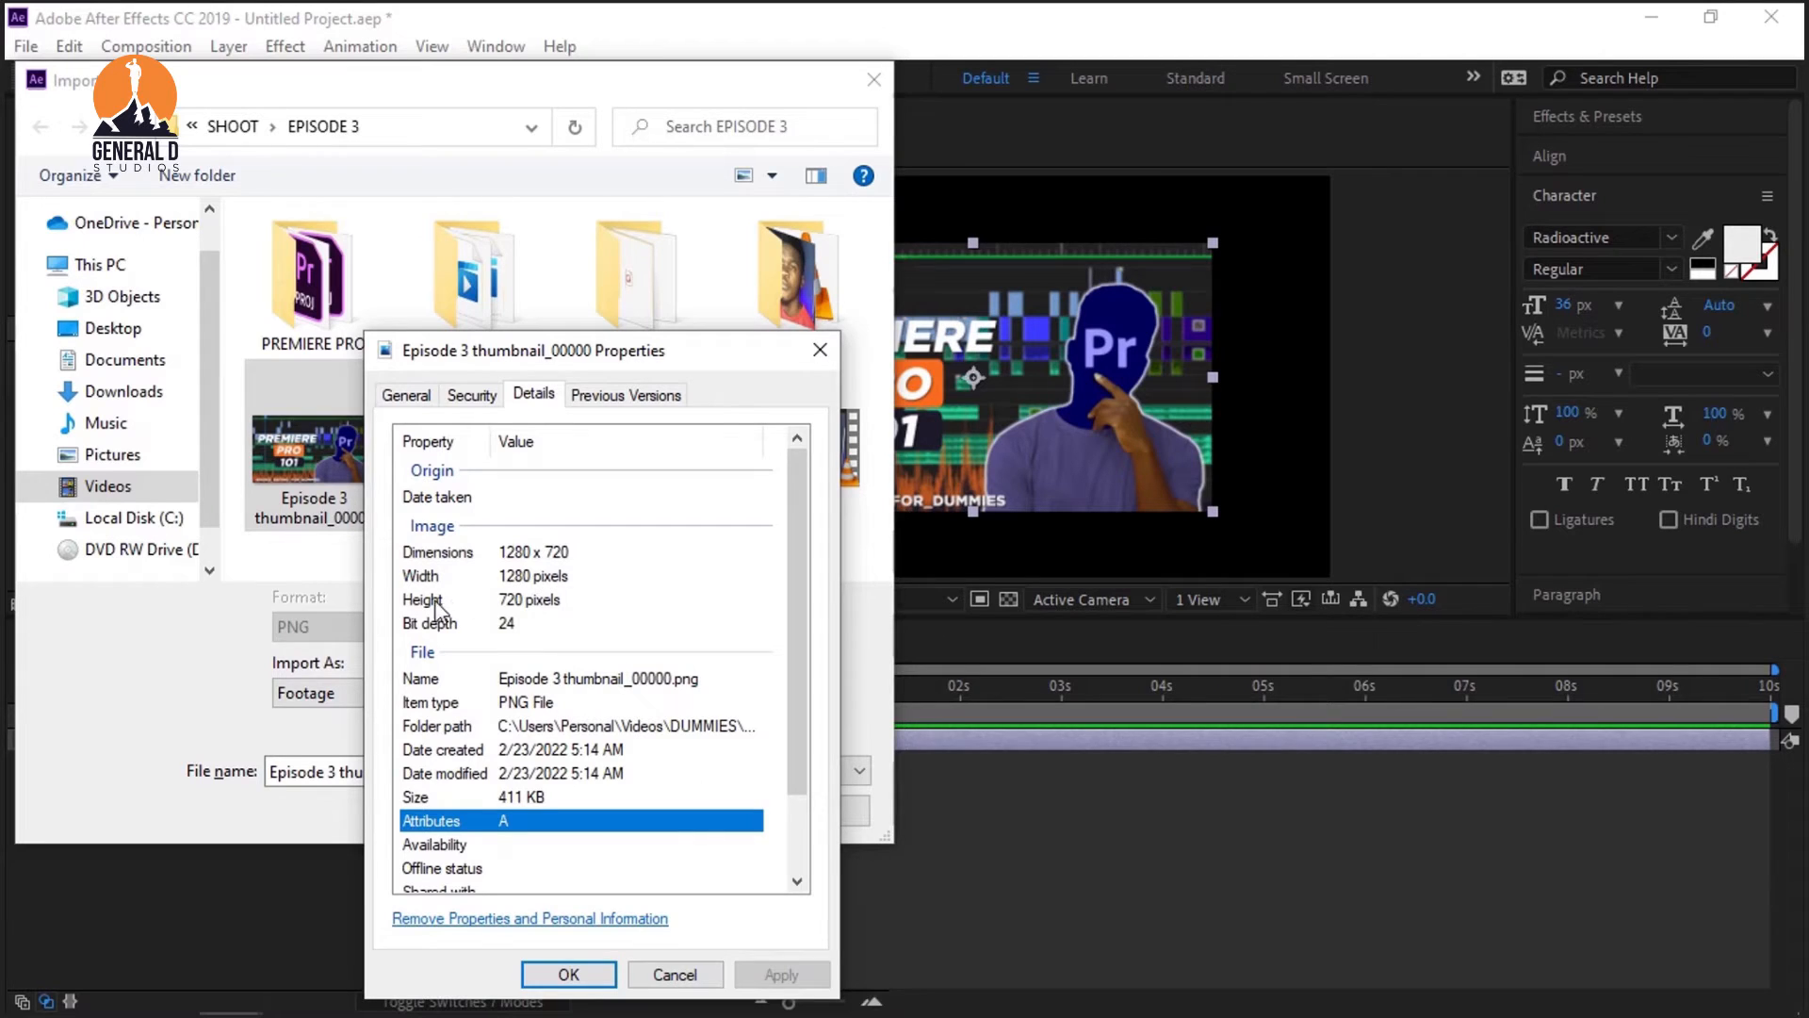
pyautogui.click(668, 976)
pyautogui.click(786, 813)
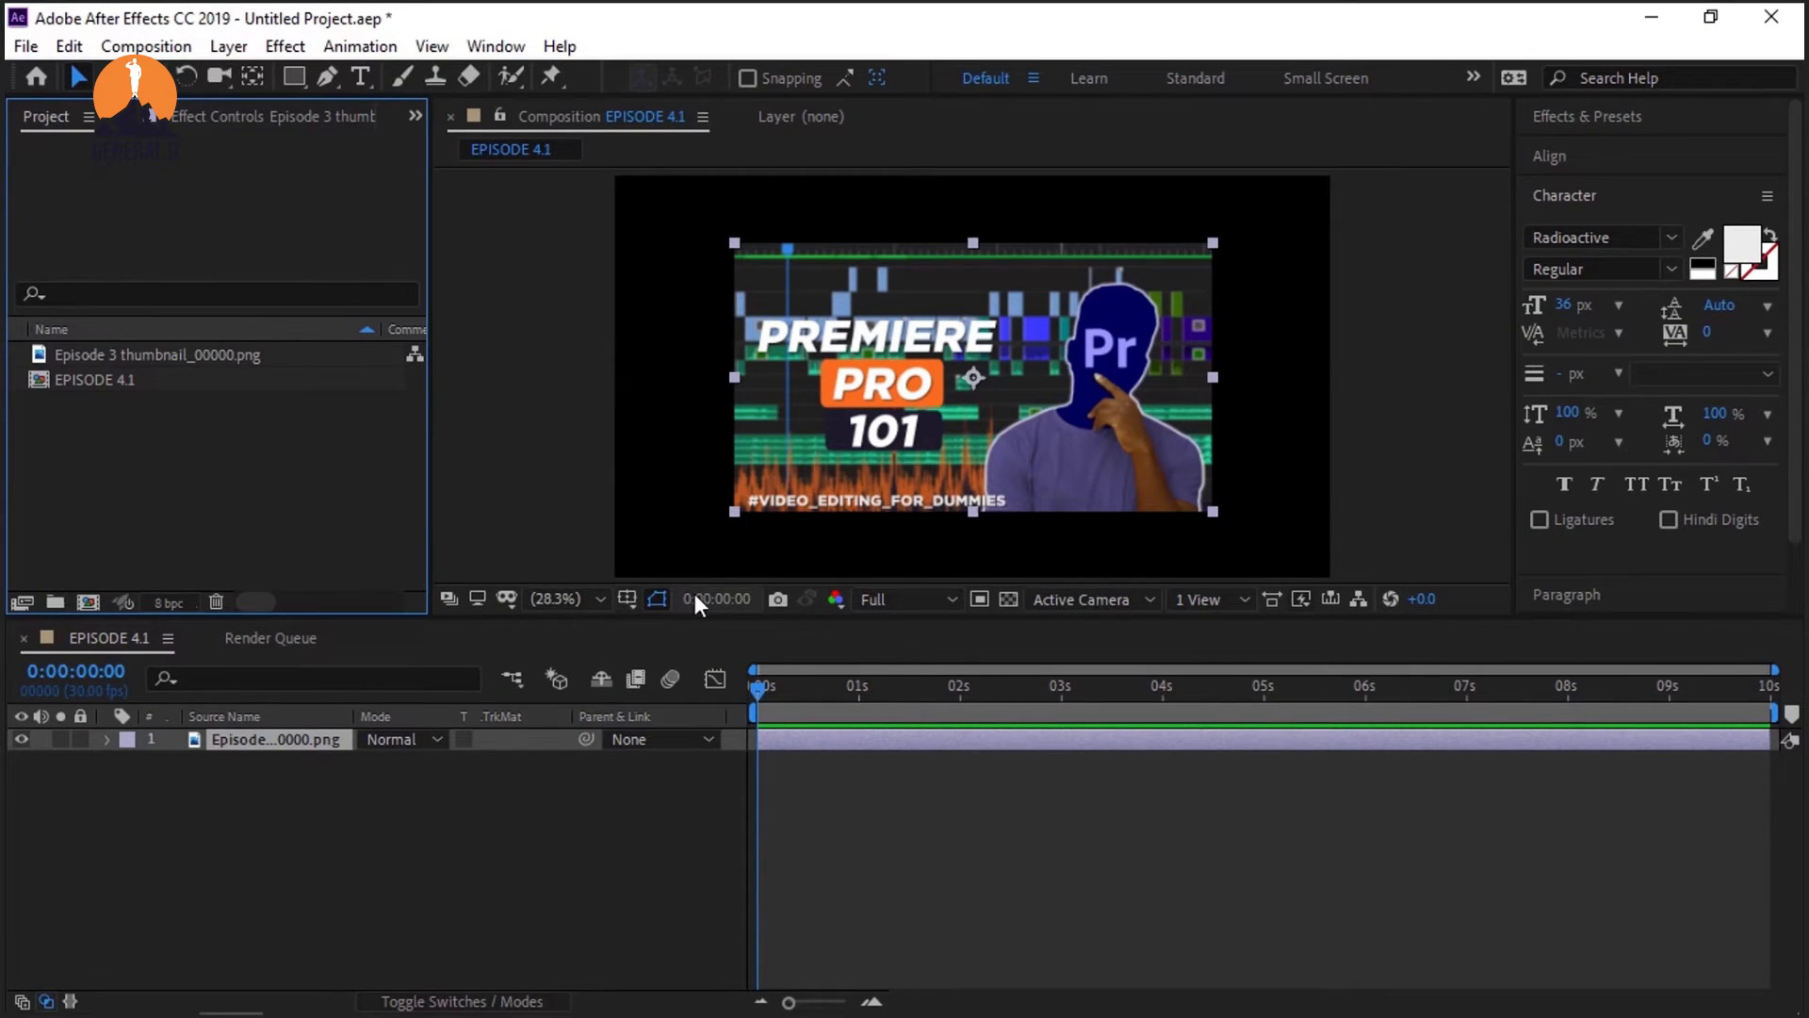
# Step: Set the EPISODE 4.1 composition's width to 1280 px and height to 720 px
pyautogui.click(537, 782)
pyautogui.hotkey('ctrl', 'k')
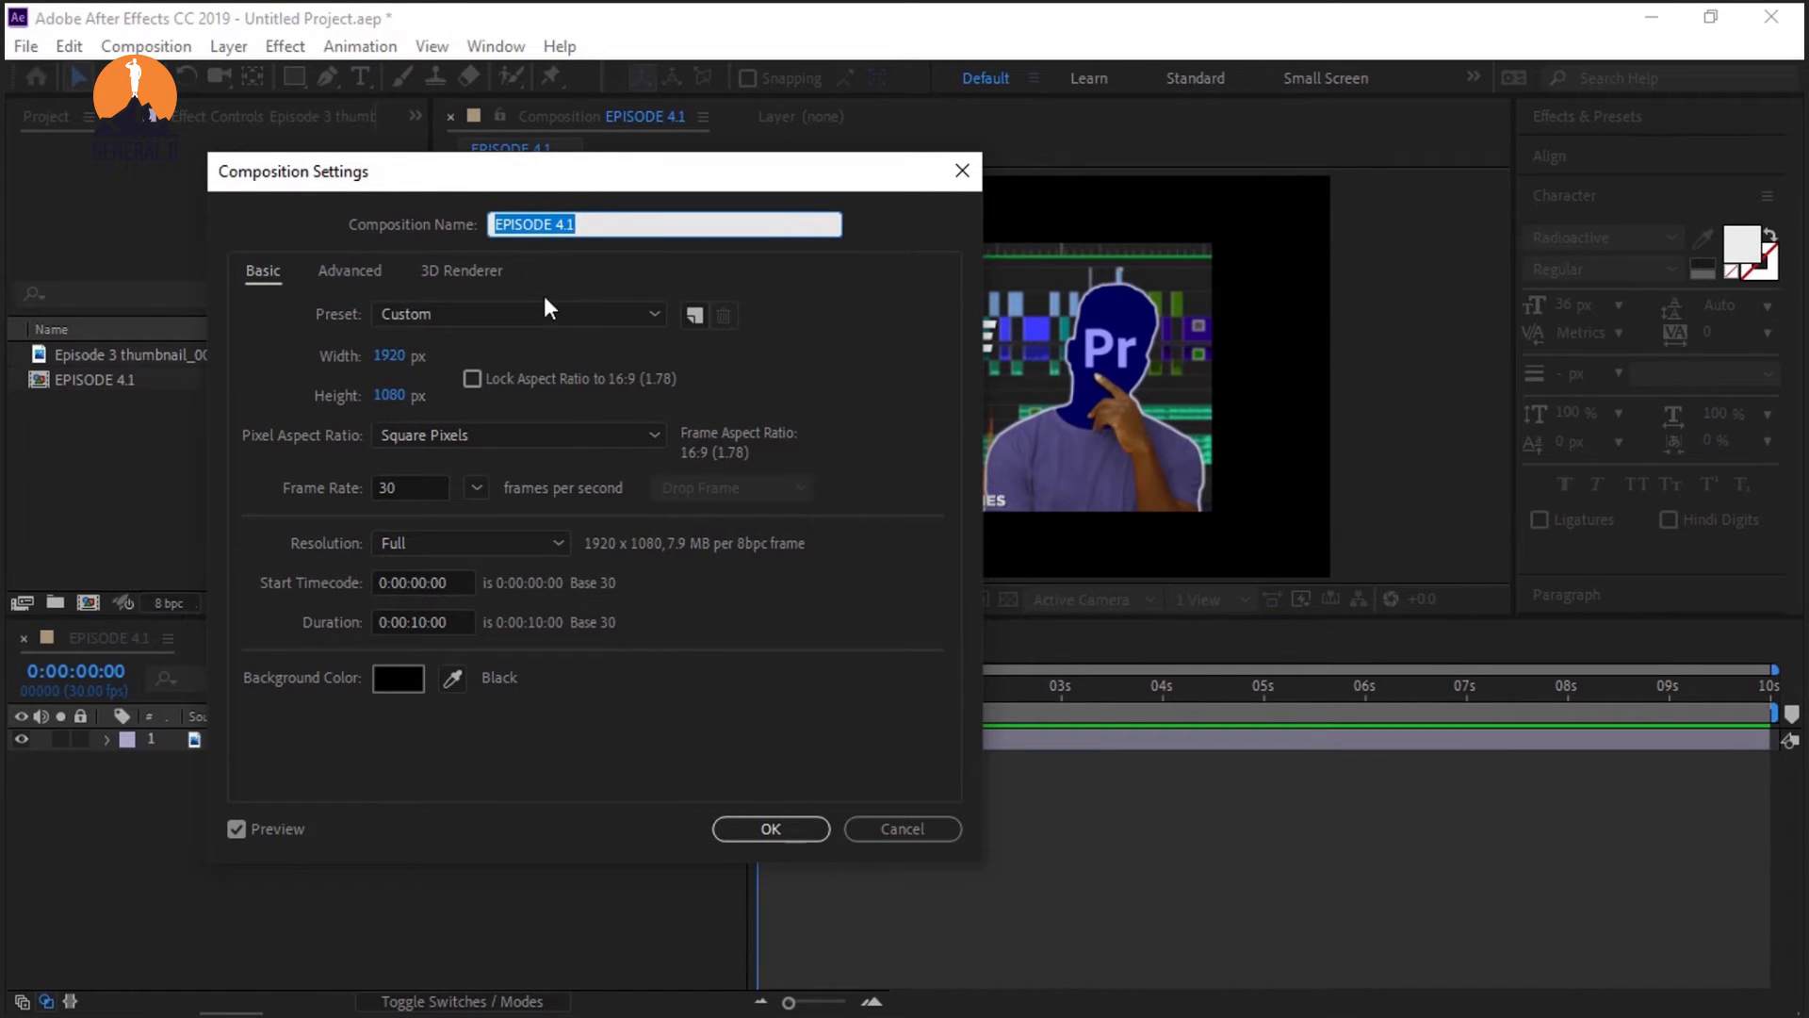
pyautogui.click(389, 359)
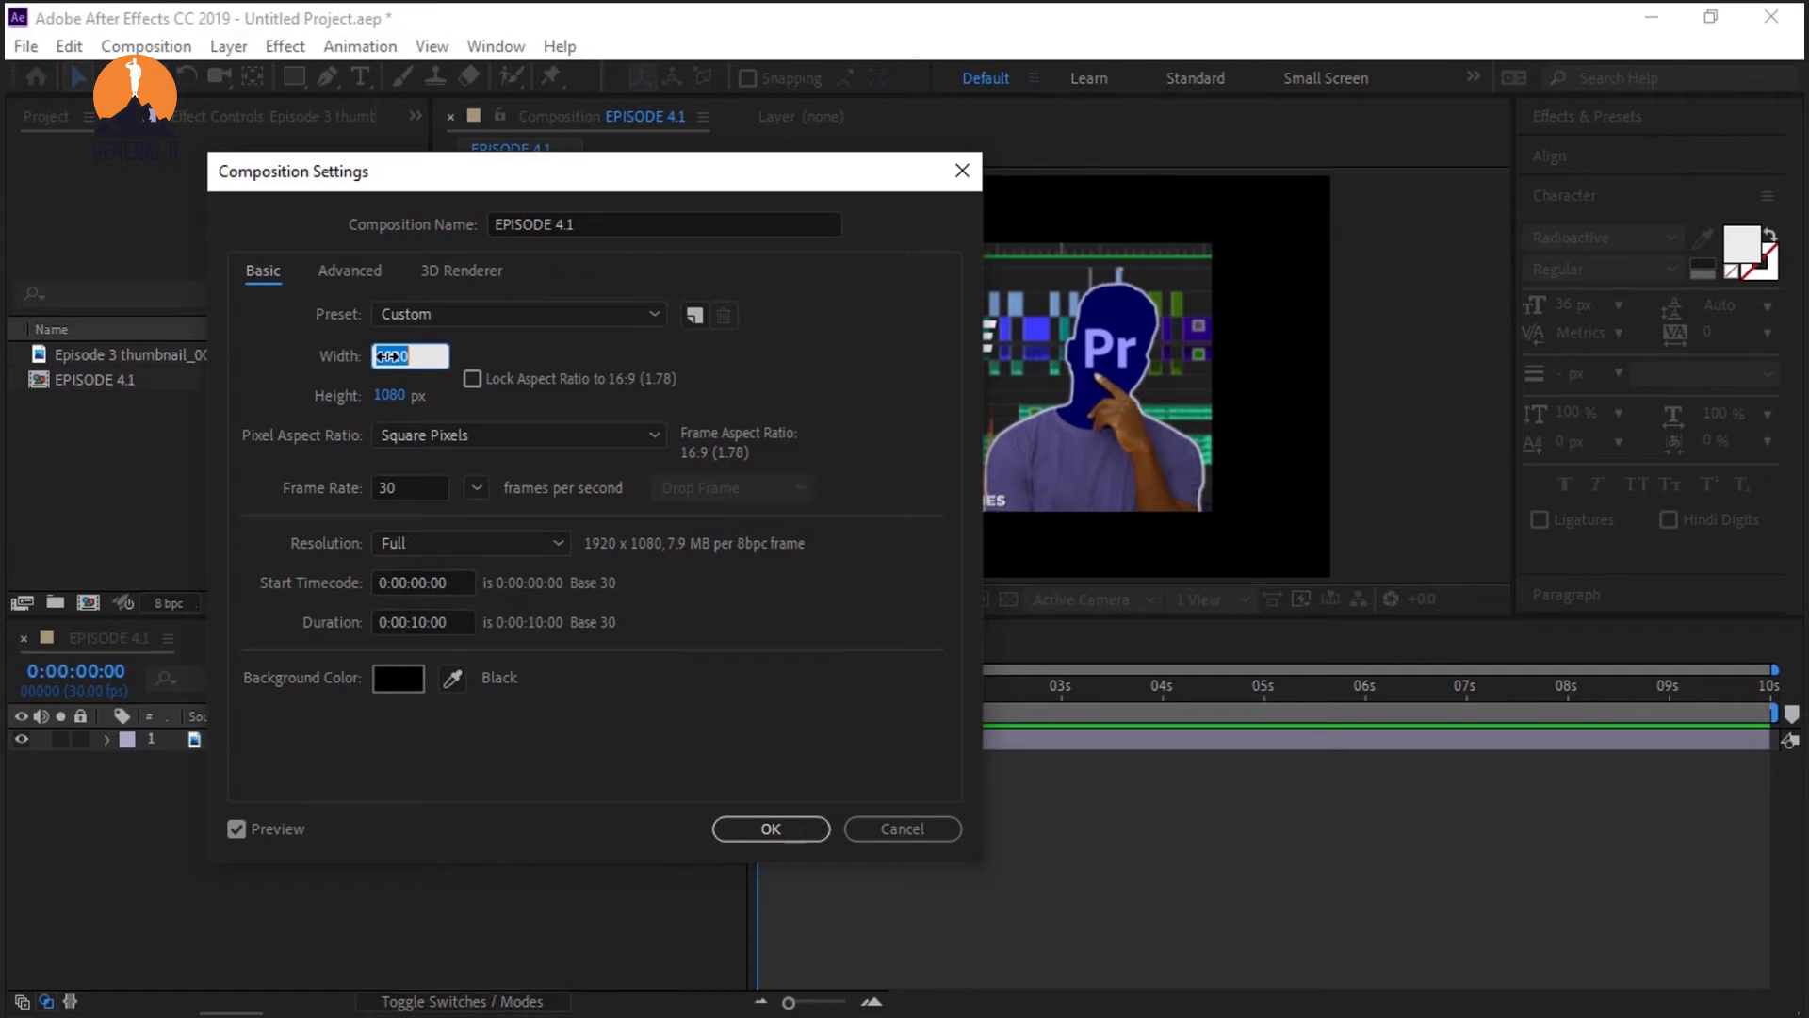
pyautogui.write('1289')
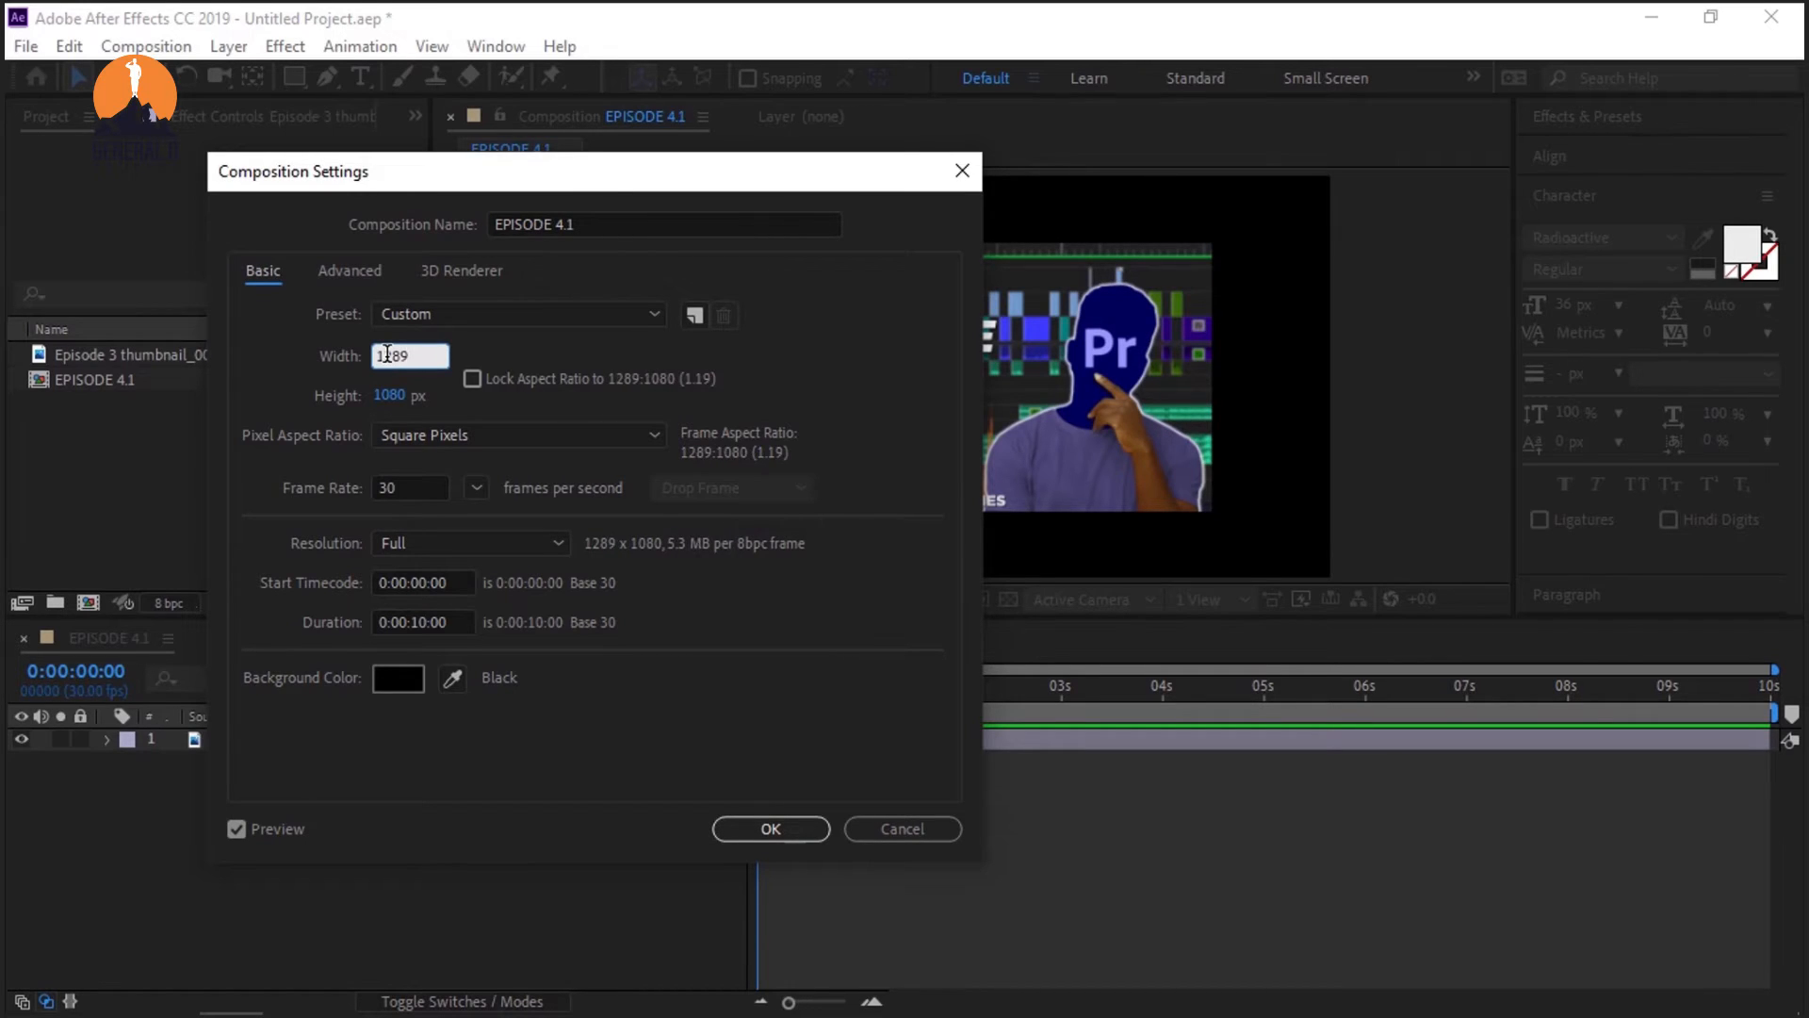
pyautogui.press('BackSpace')
pyautogui.write('0')
pyautogui.press('Return')
pyautogui.click(390, 397)
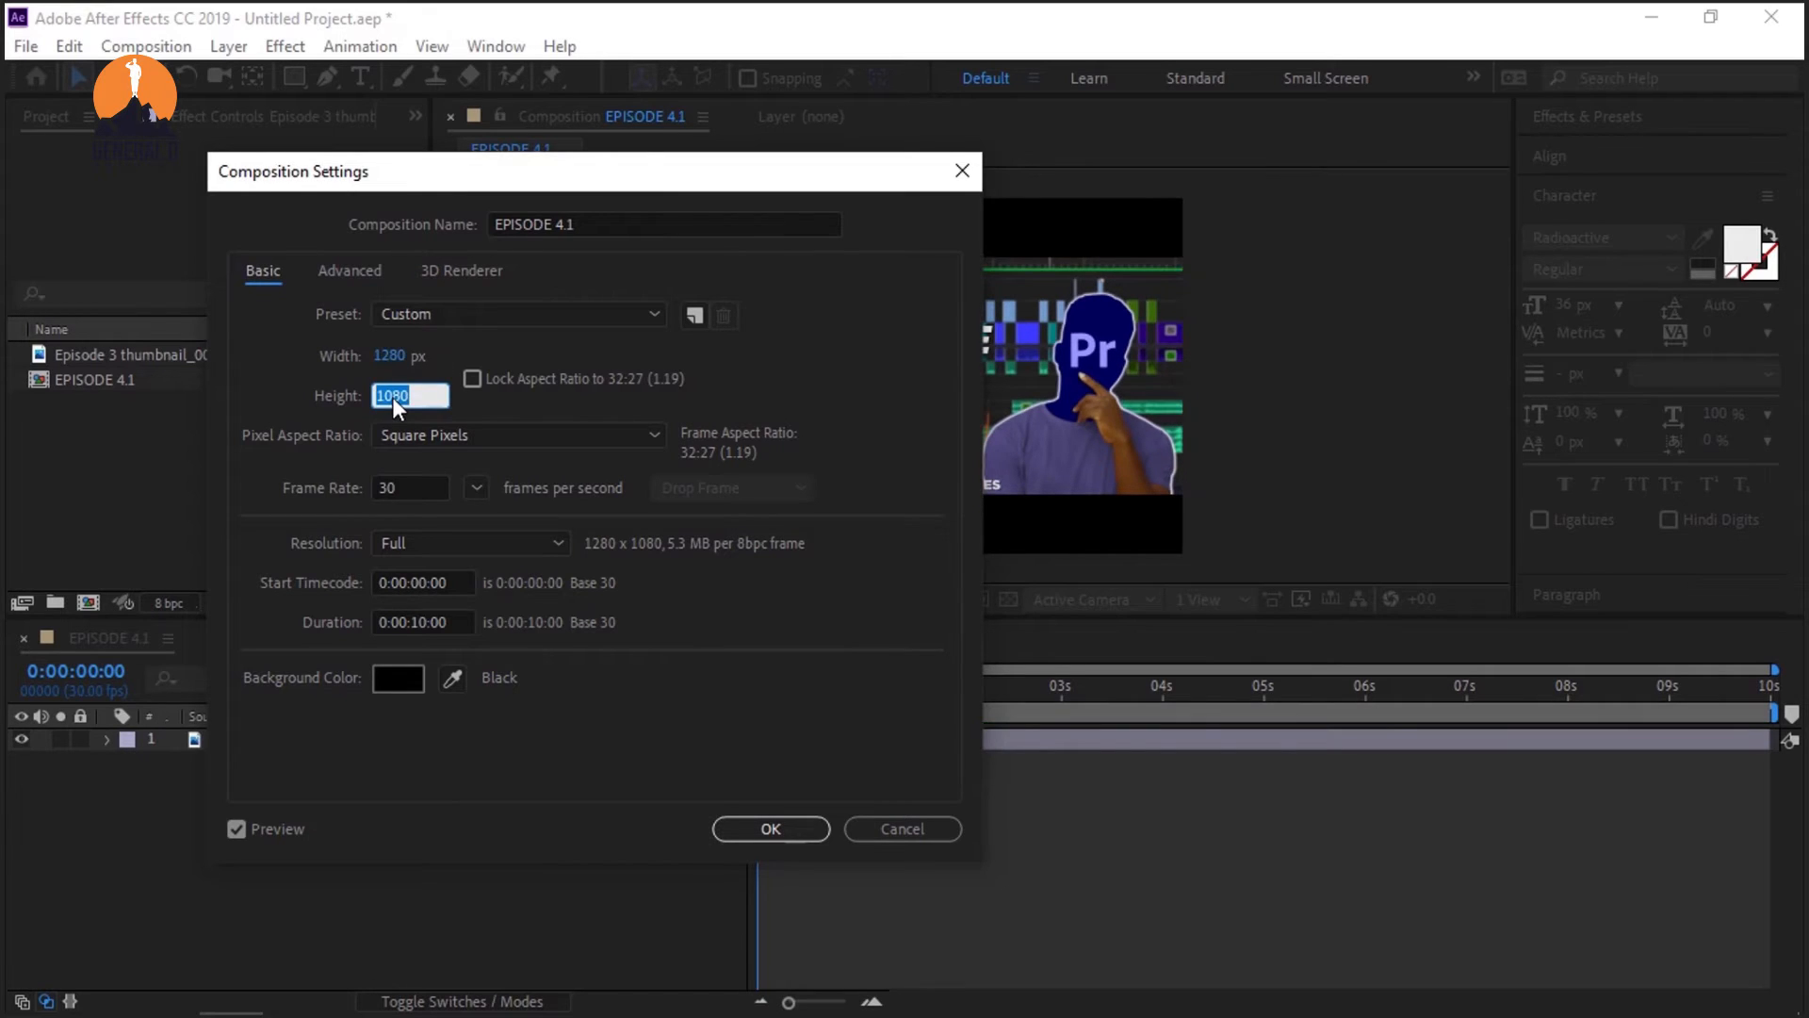
pyautogui.write('720')
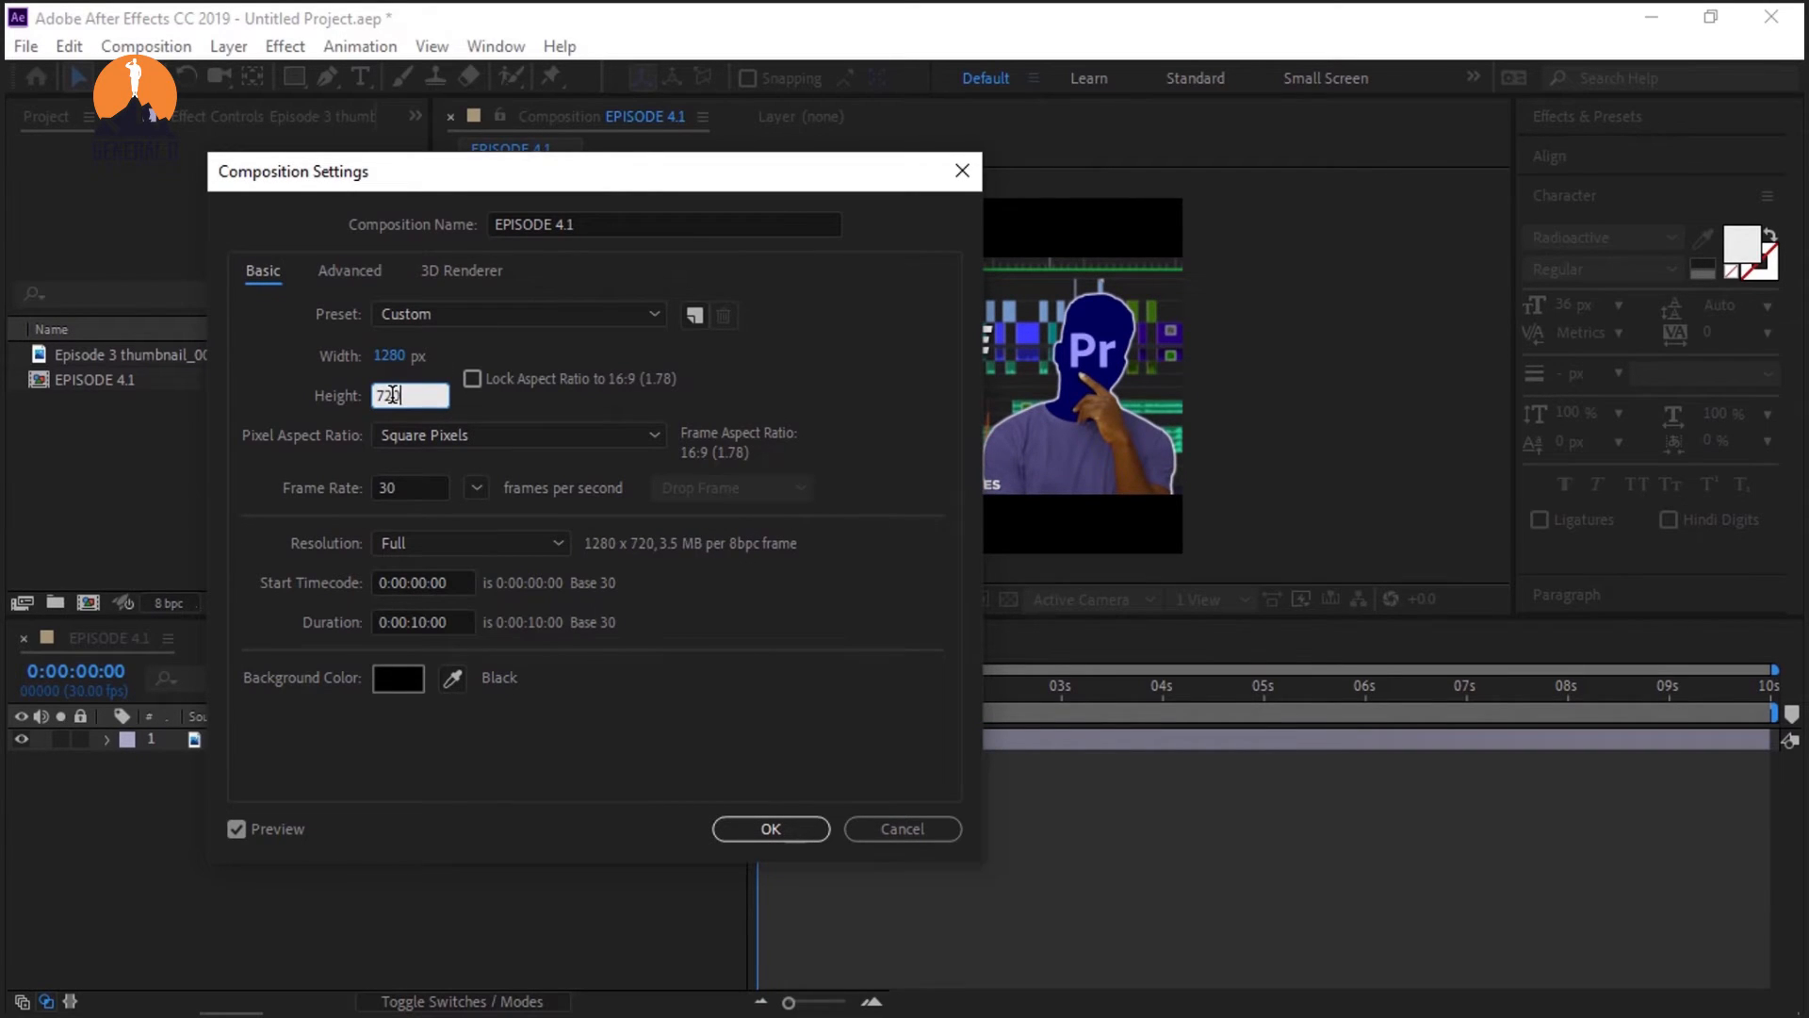
pyautogui.press('Return')
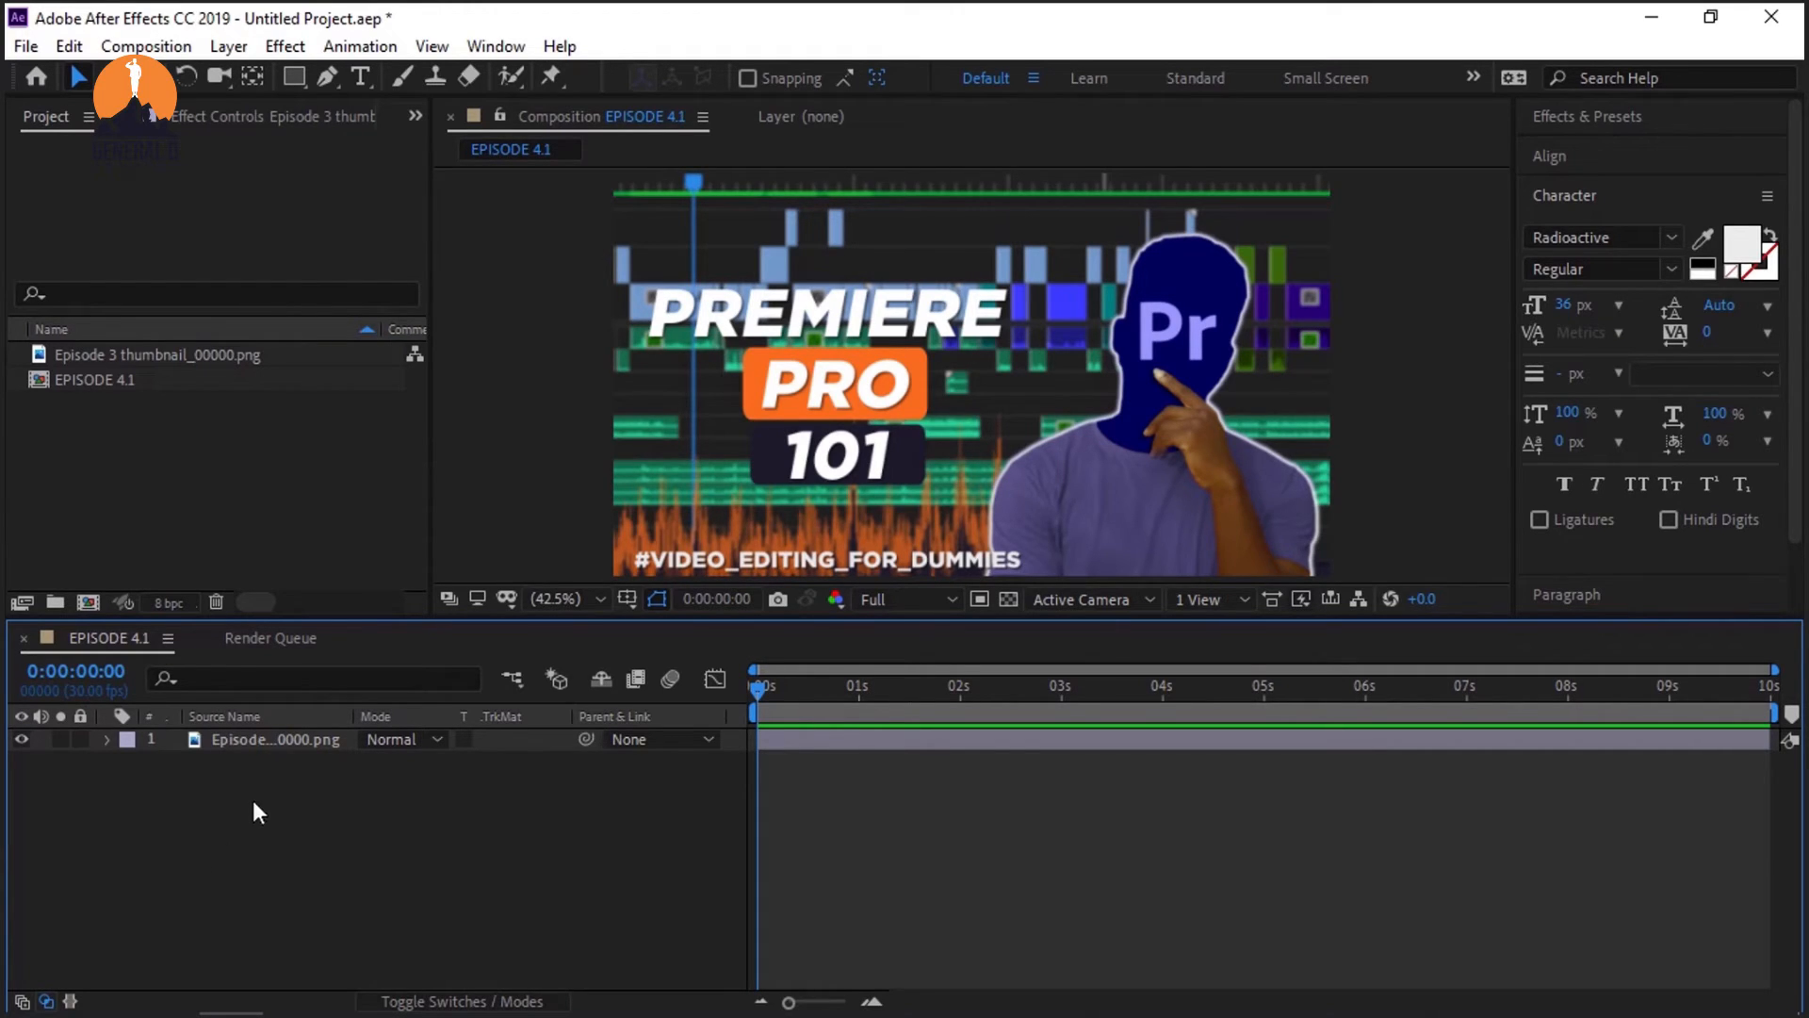
pyautogui.click(241, 739)
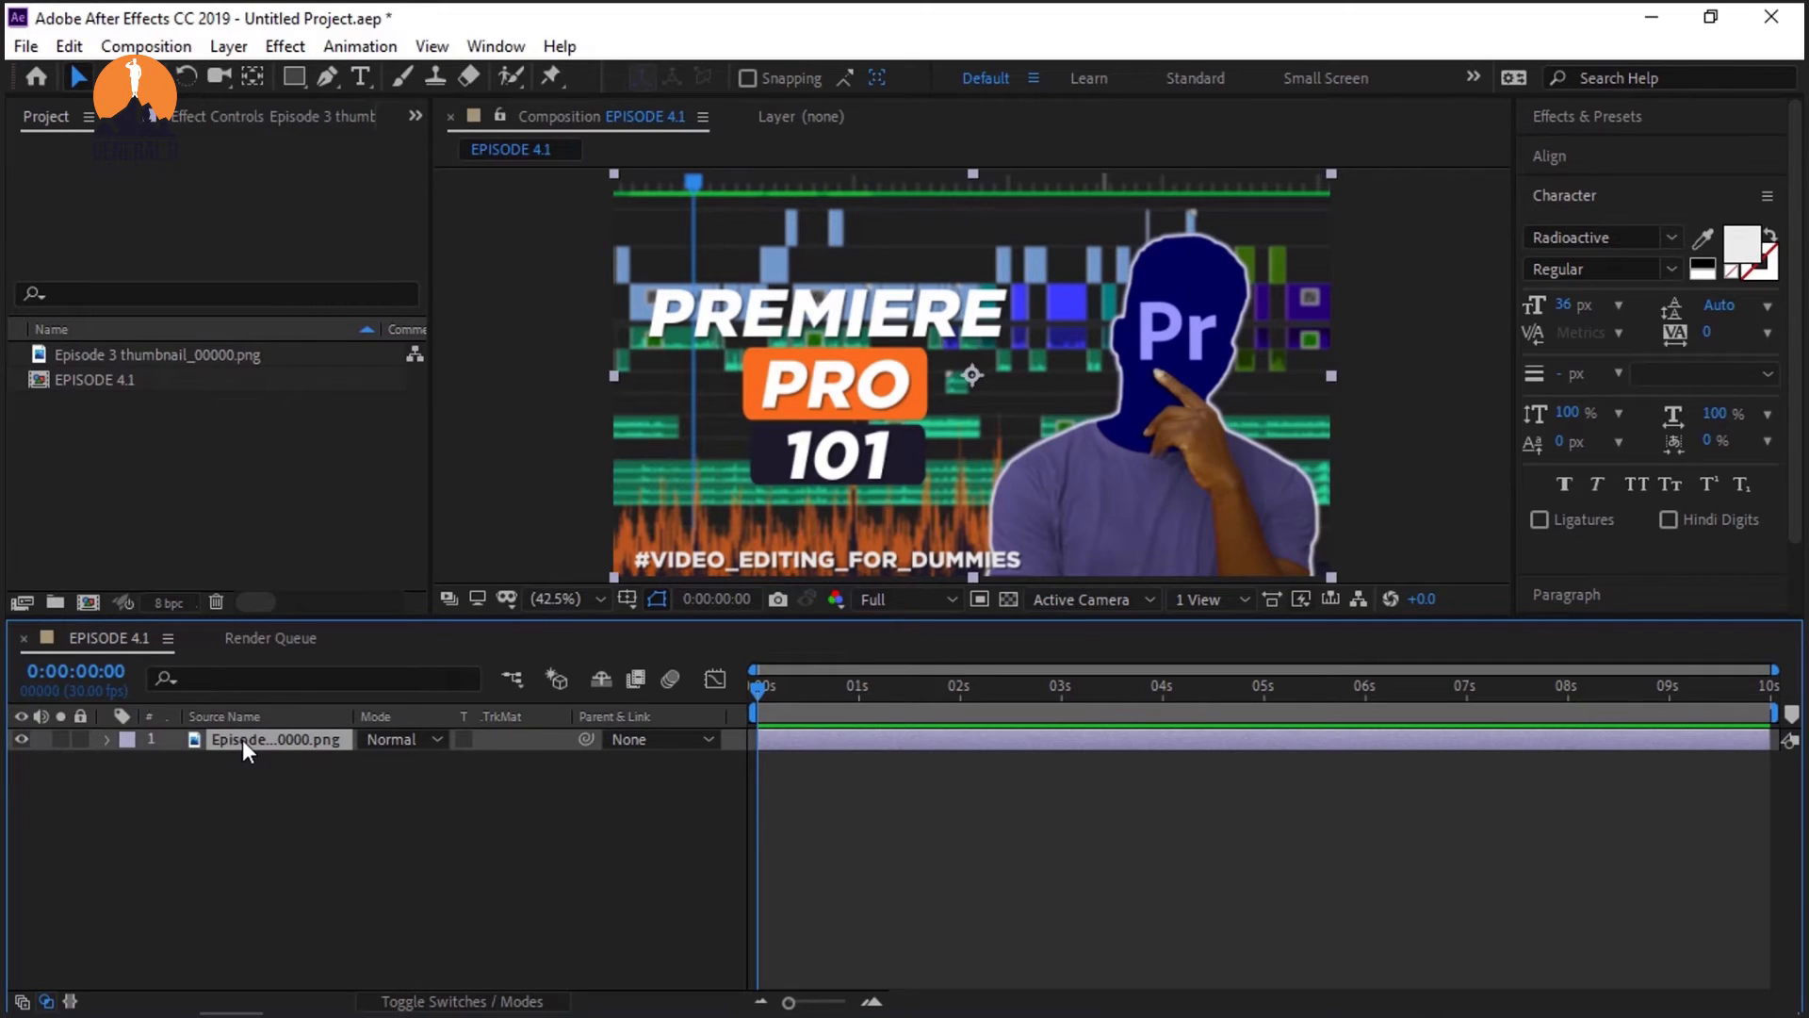
pyautogui.click(257, 855)
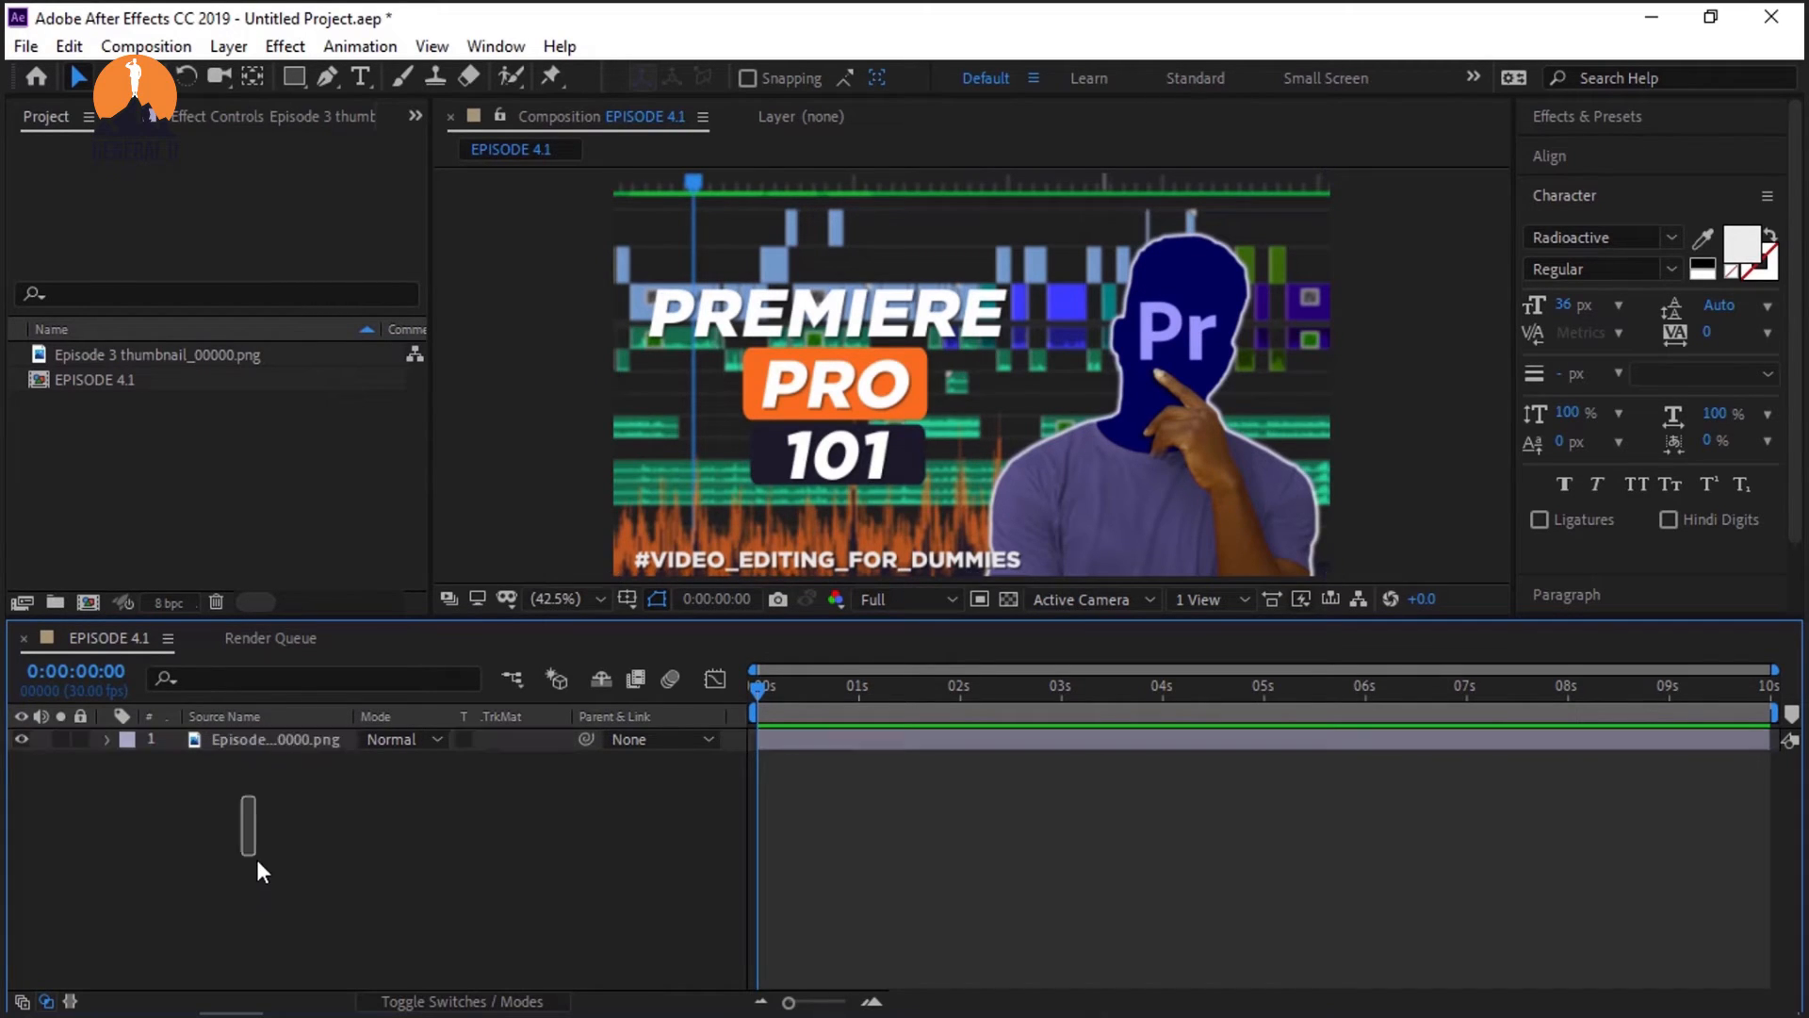
pyautogui.click(256, 744)
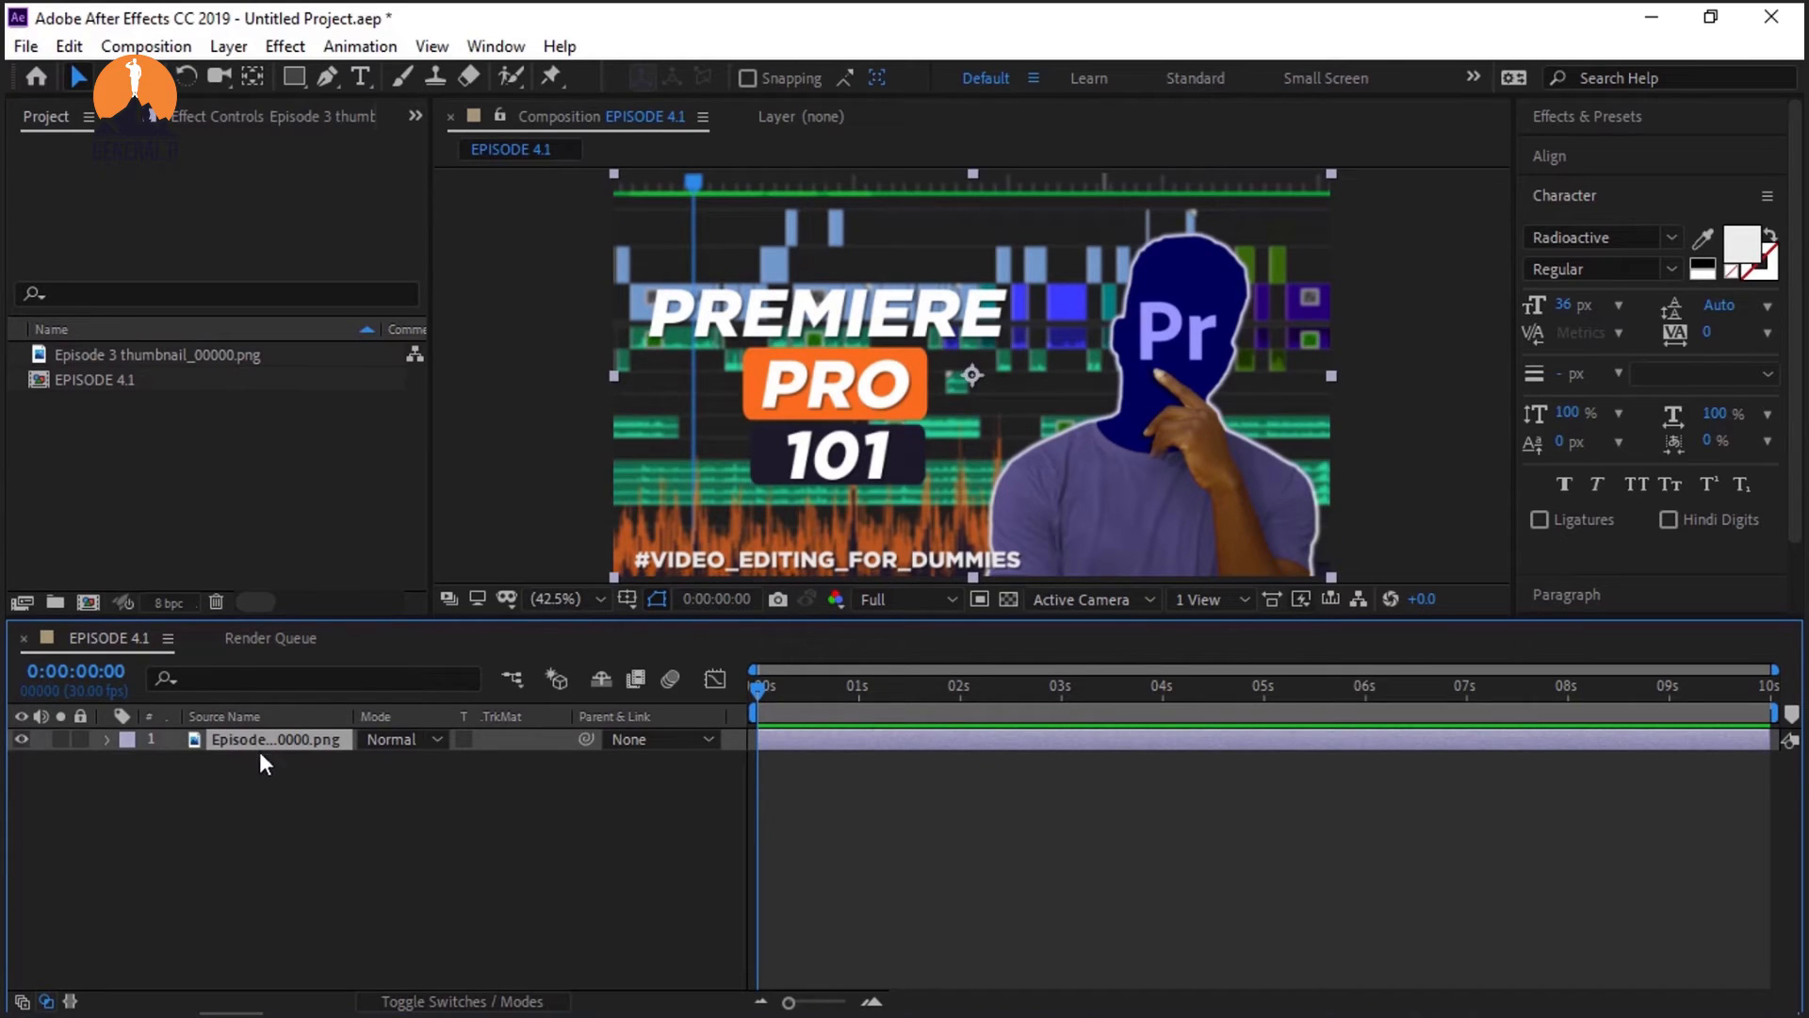
pyautogui.click(301, 845)
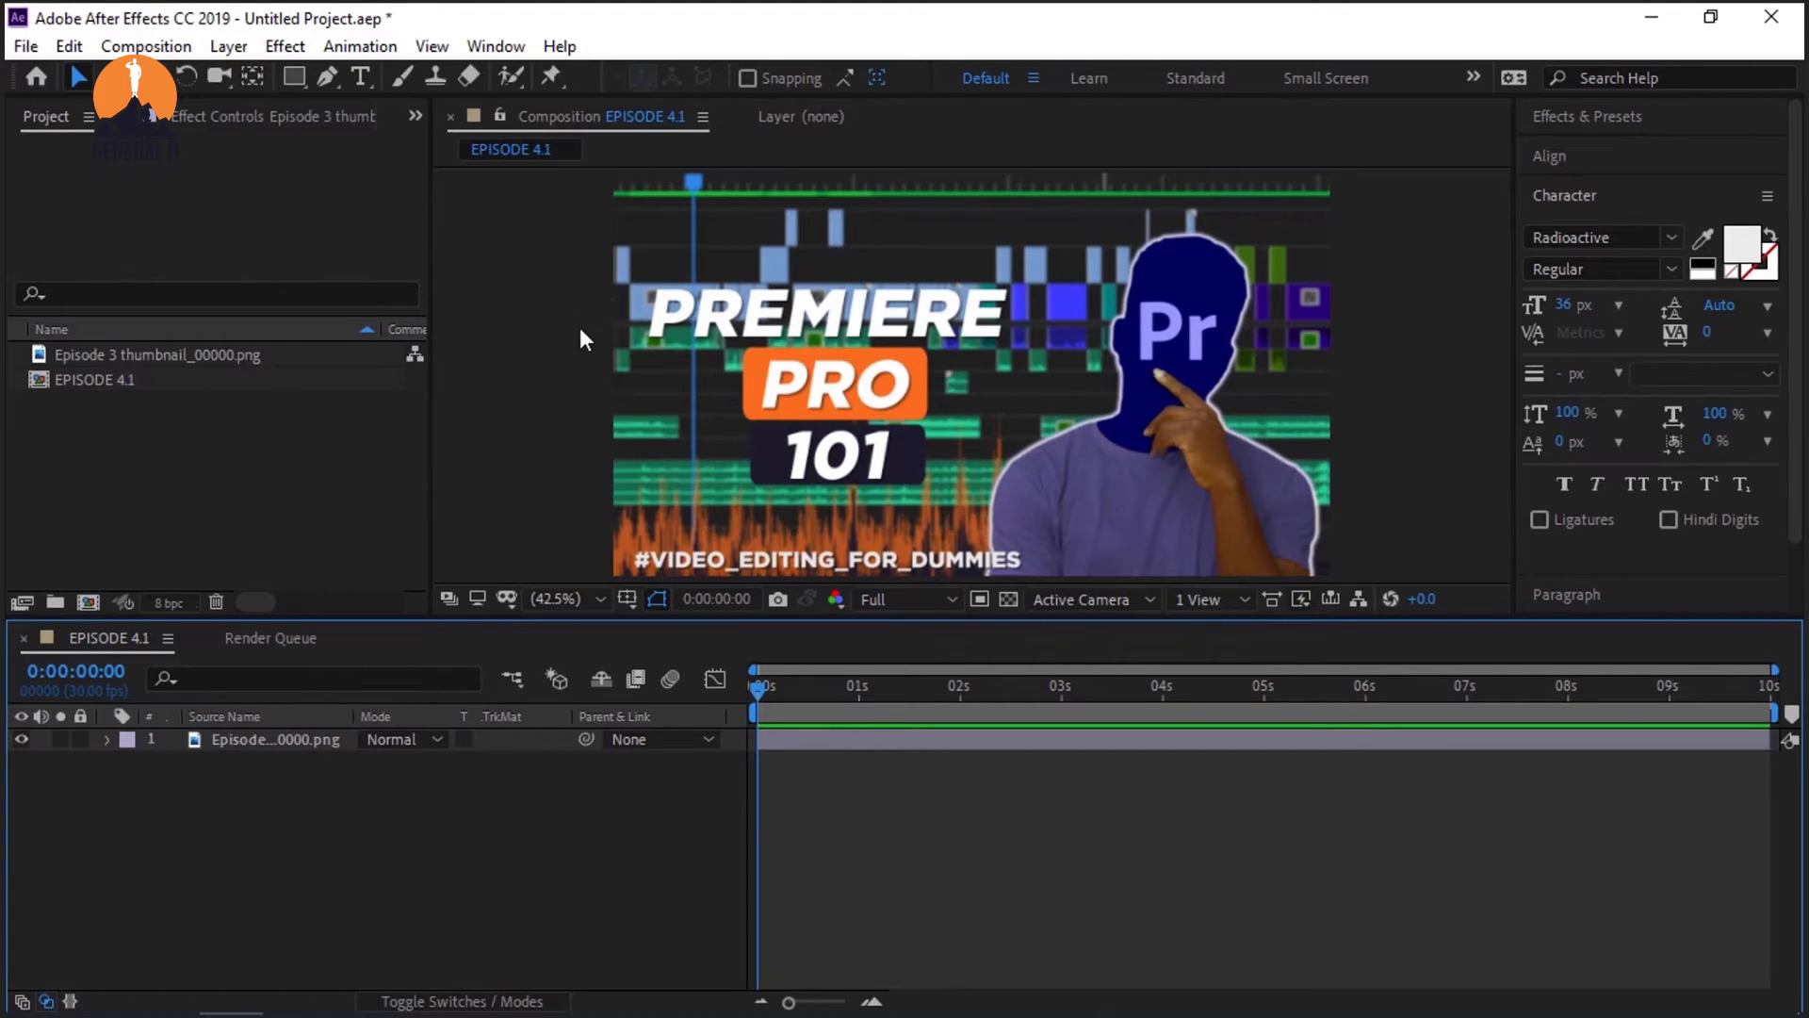
# Step: Apply the Camera Lens Blur effect to the Episode 3 thumbnail layer in EPISODE 4.1
pyautogui.click(765, 422)
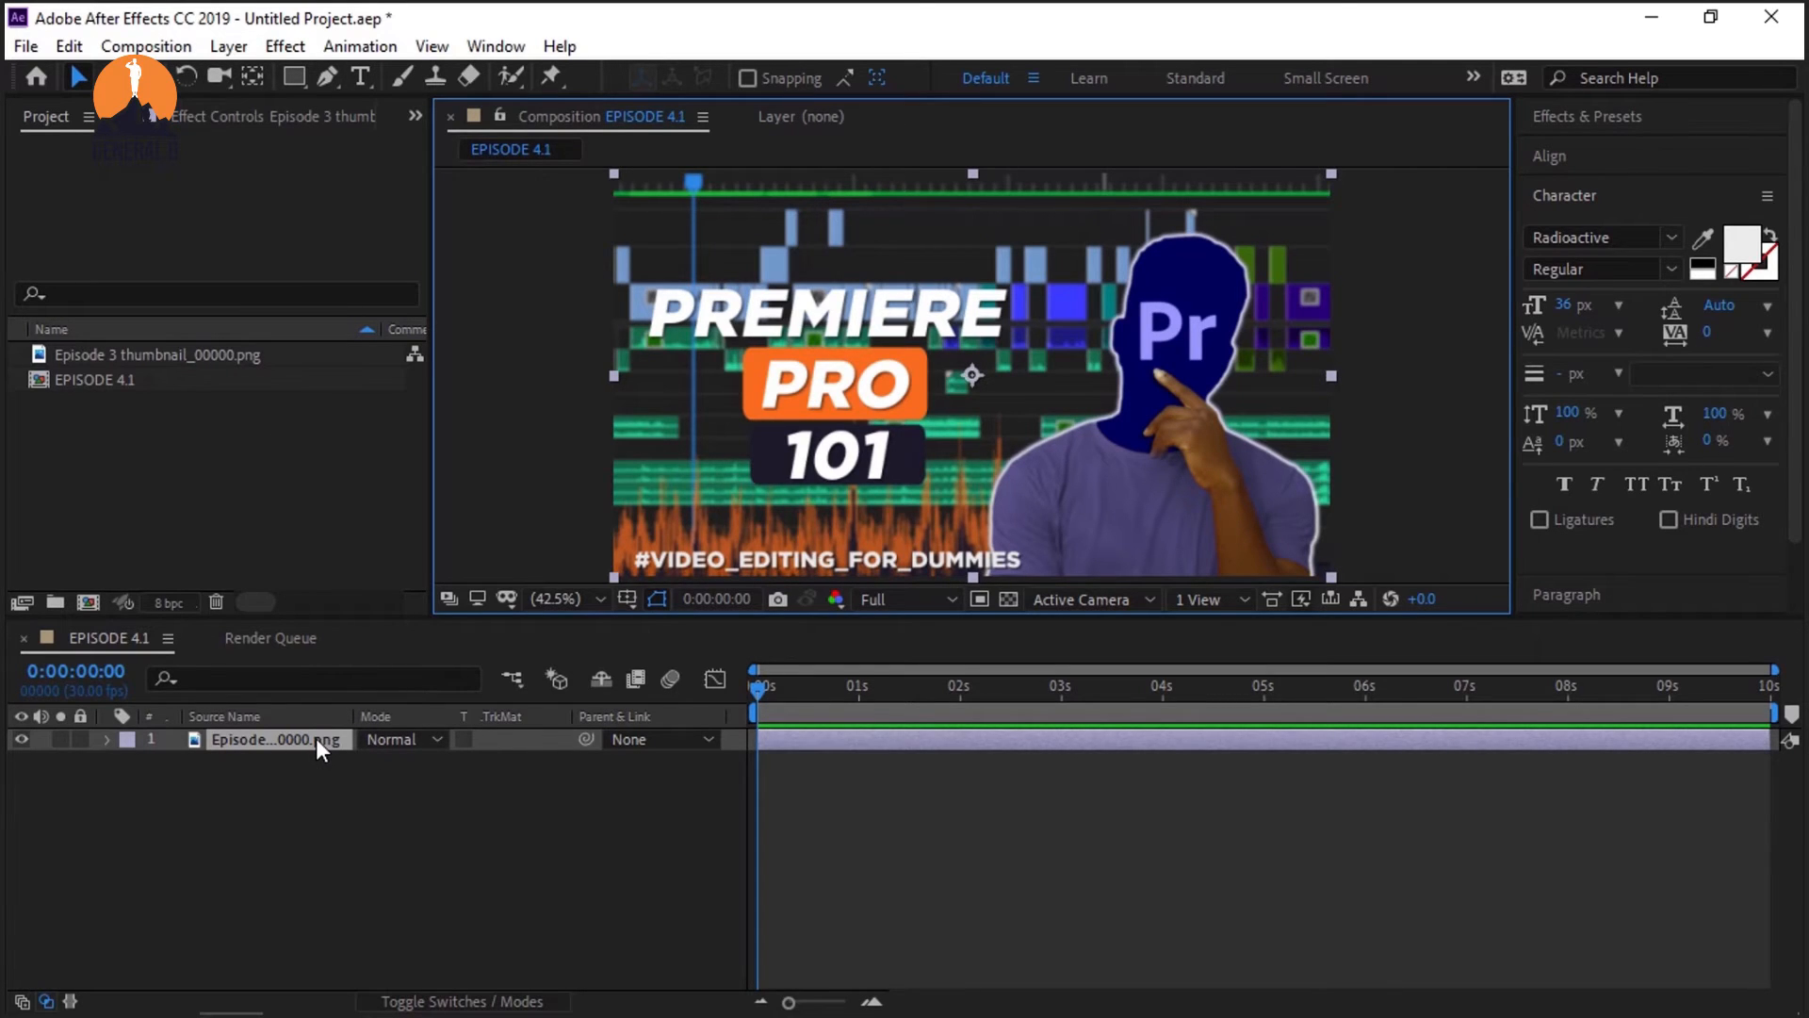
pyautogui.click(296, 49)
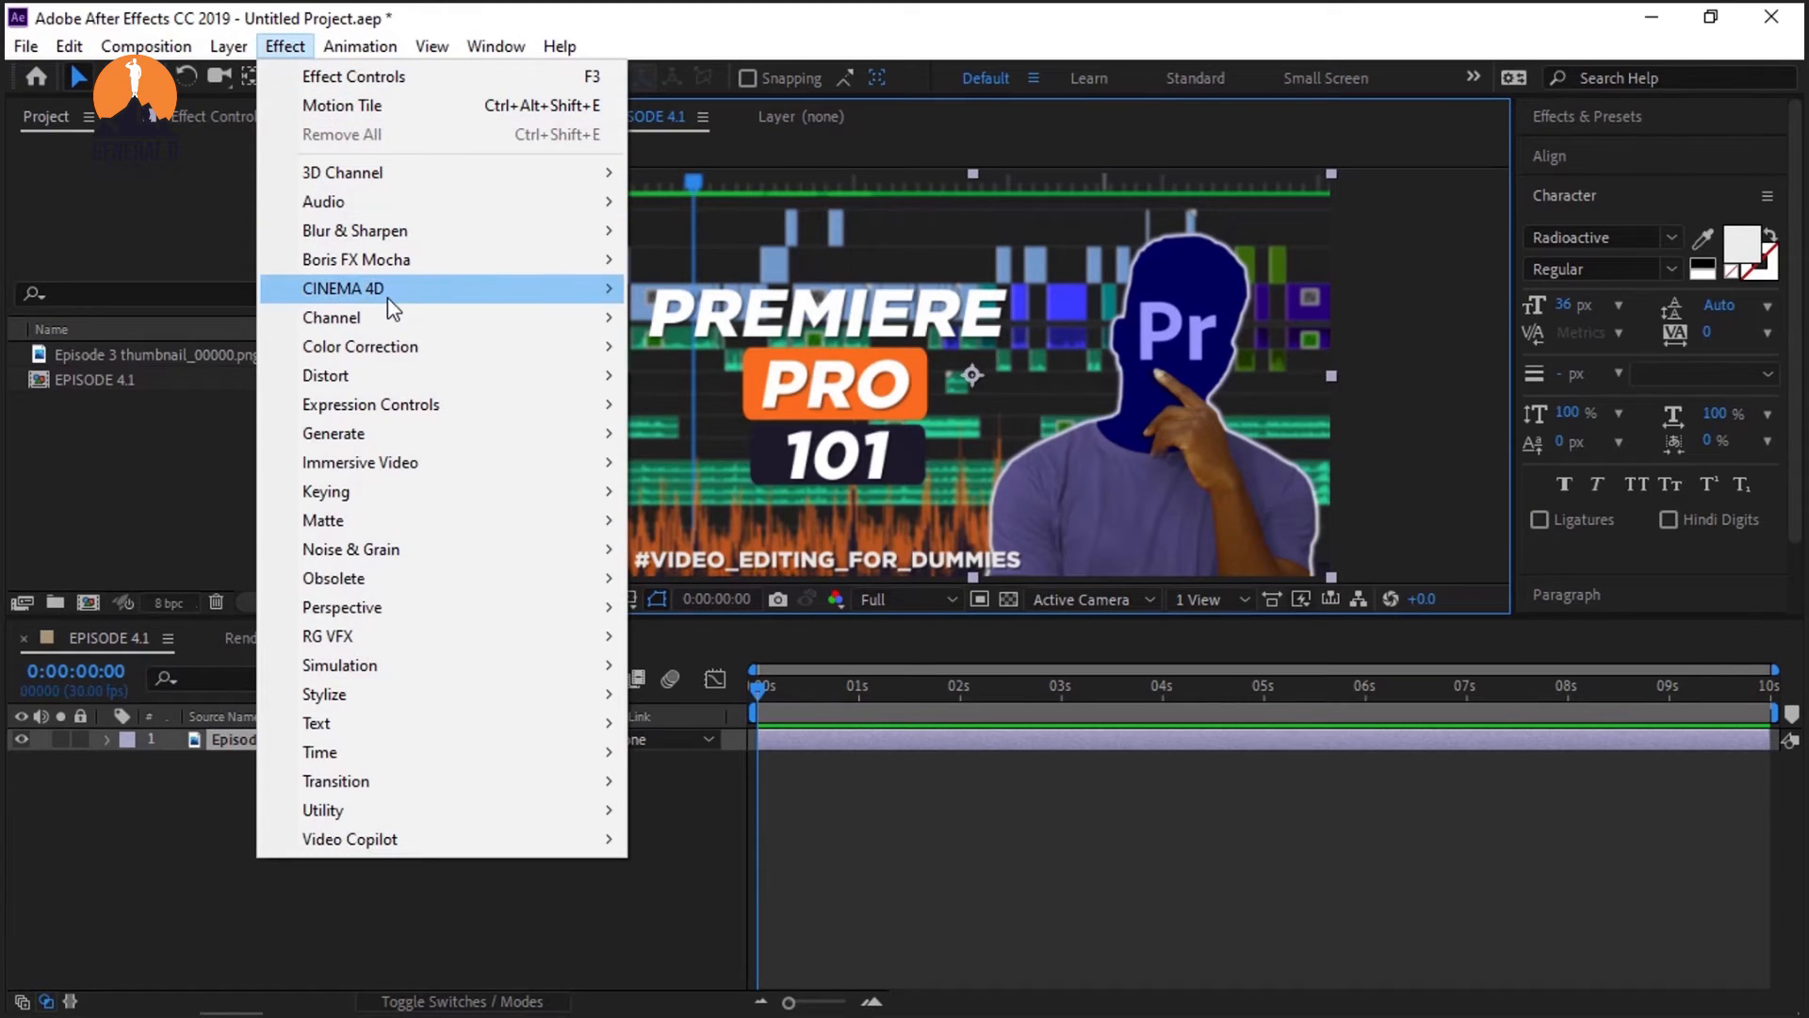
pyautogui.moveTo(412, 792)
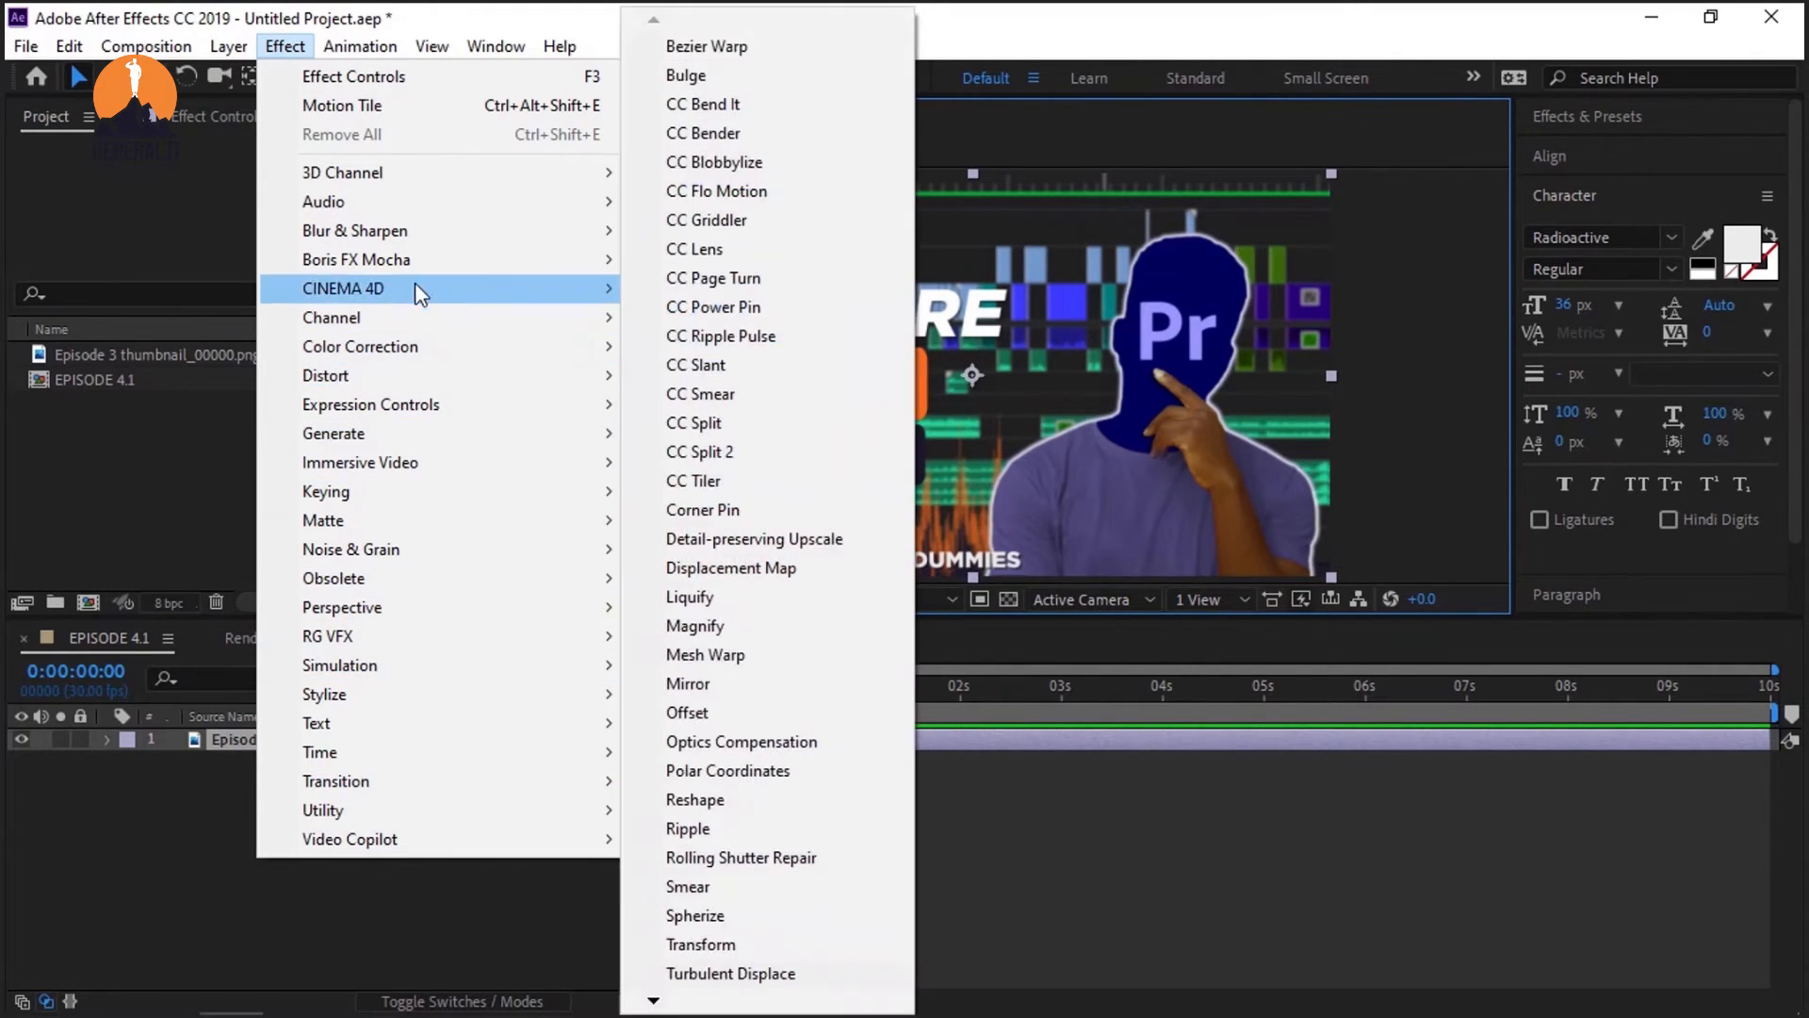
pyautogui.moveTo(408, 233)
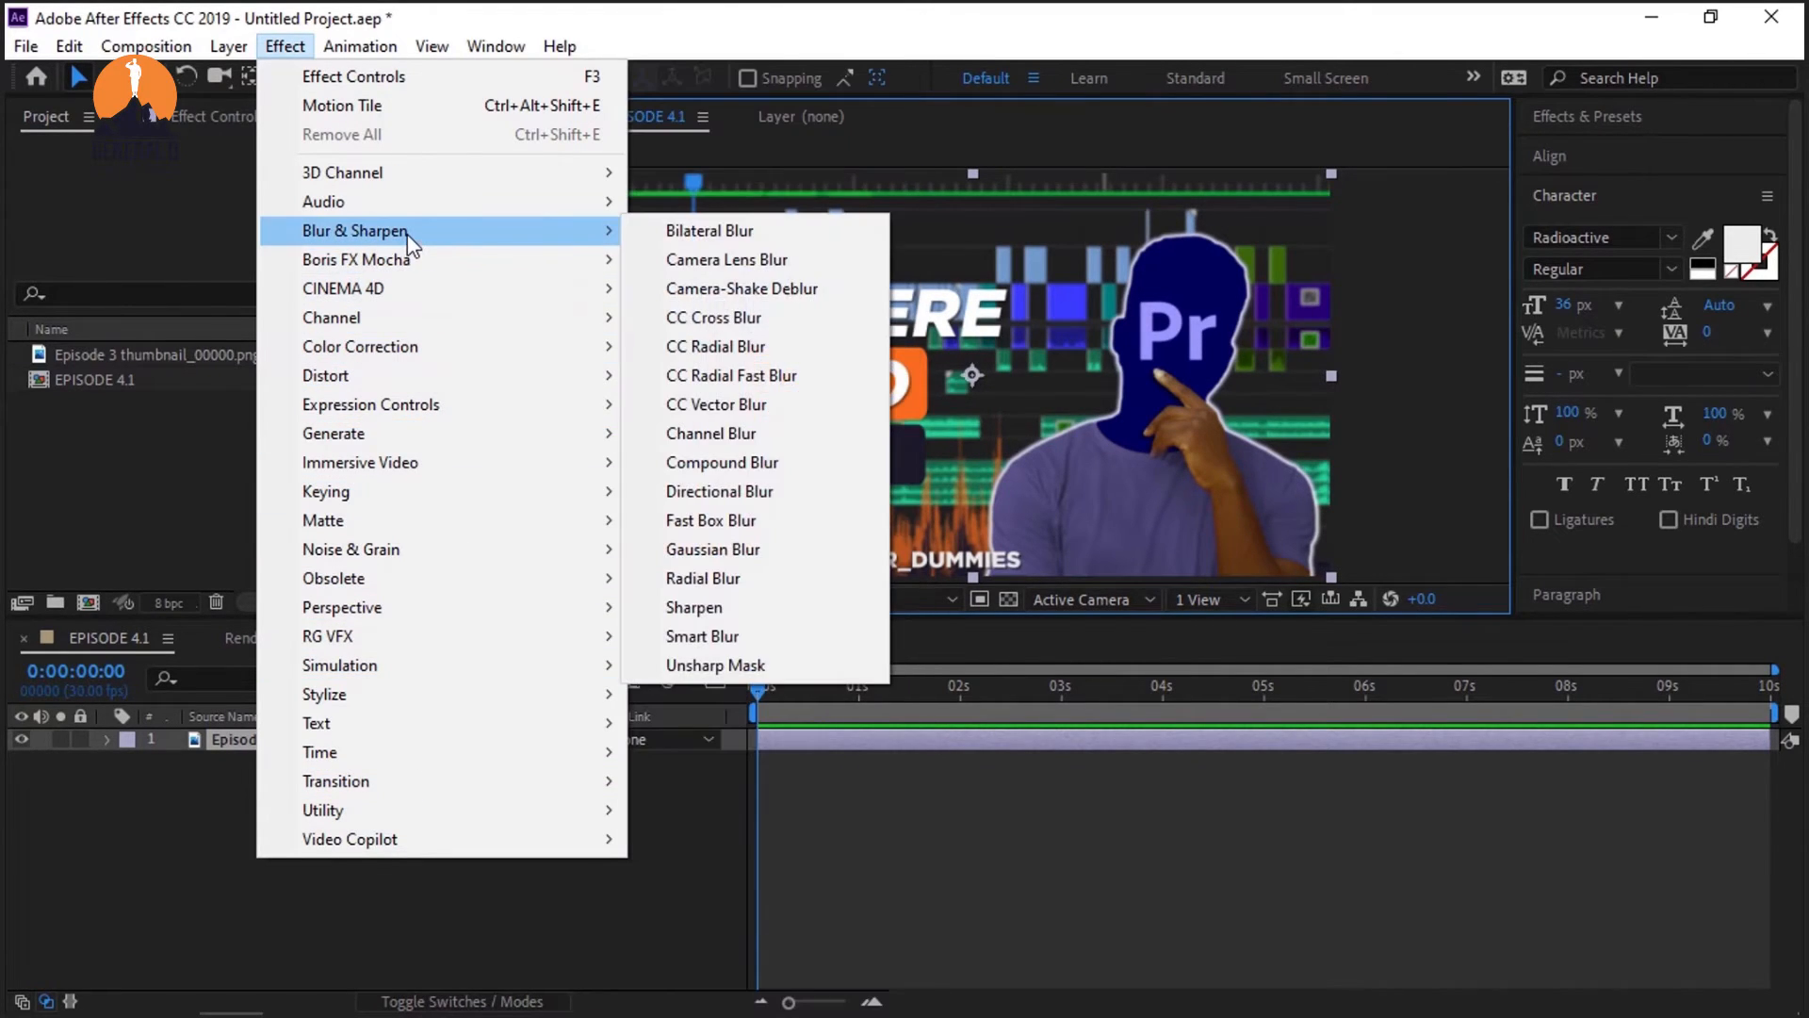
pyautogui.click(744, 264)
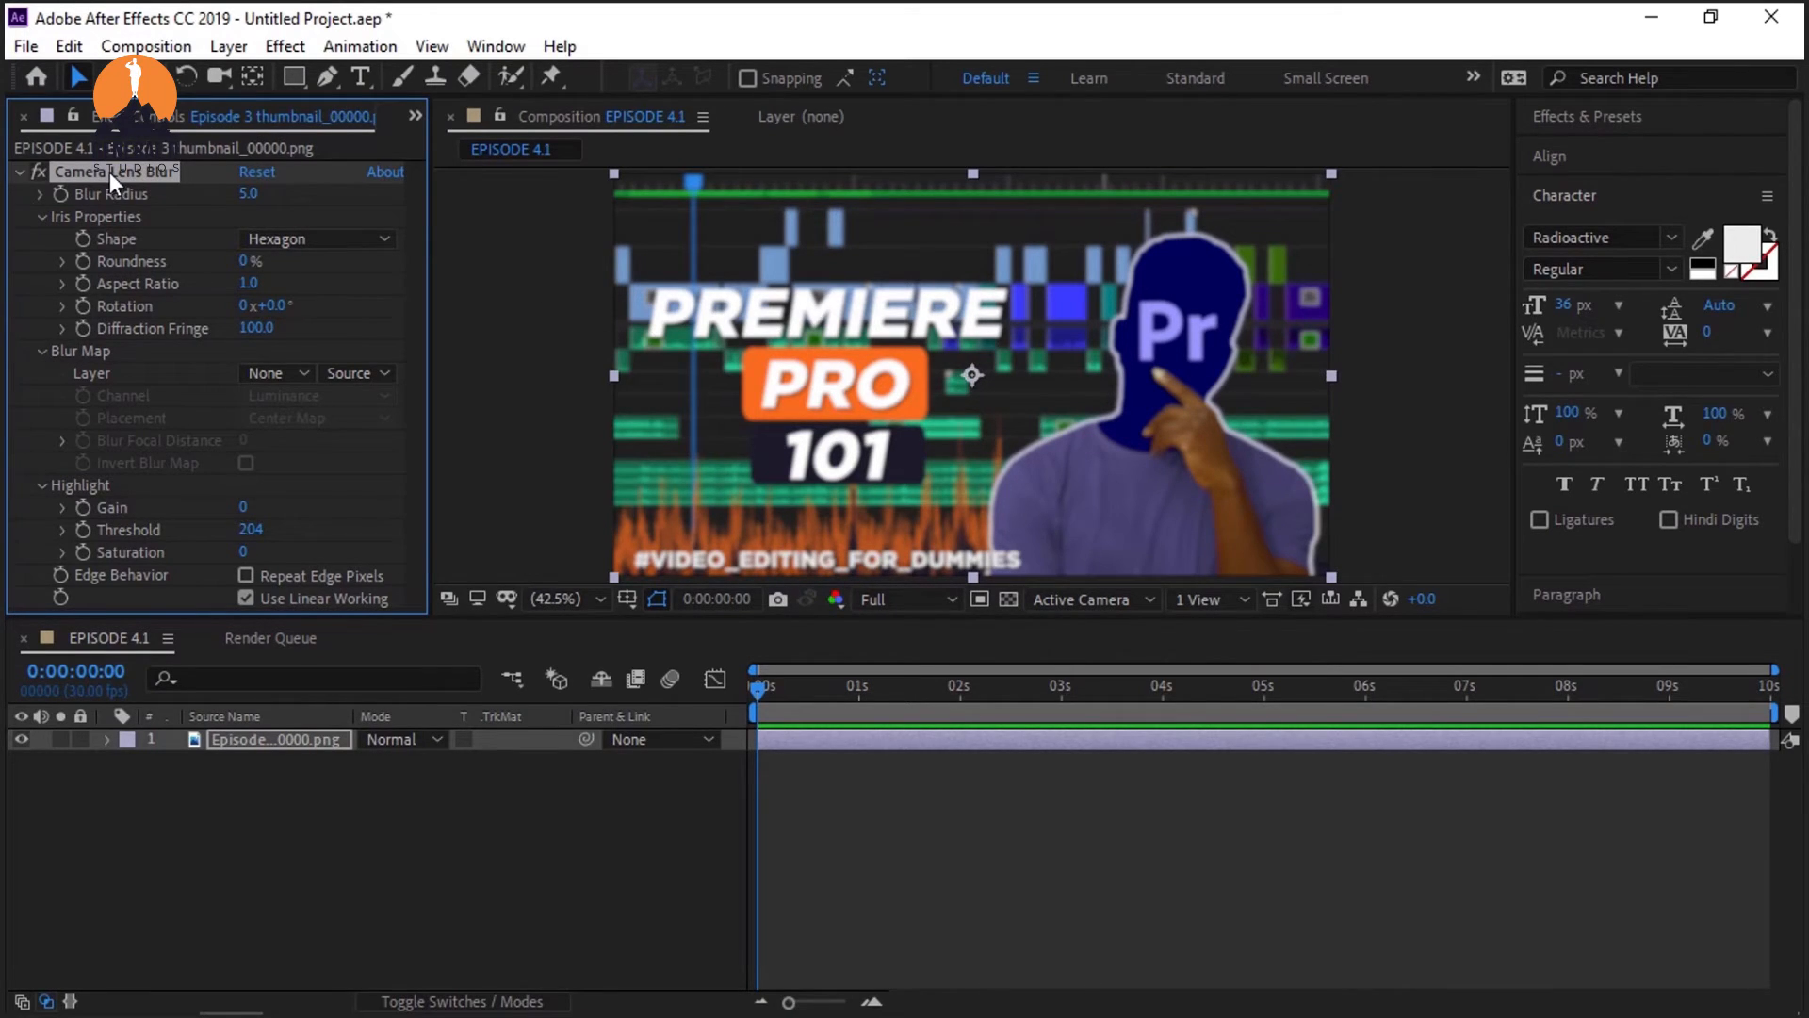
# Step: Set the Blur Radius of the thumbnail layer's Camera Lens Blur effect to 0
pyautogui.click(251, 195)
pyautogui.click(648, 400)
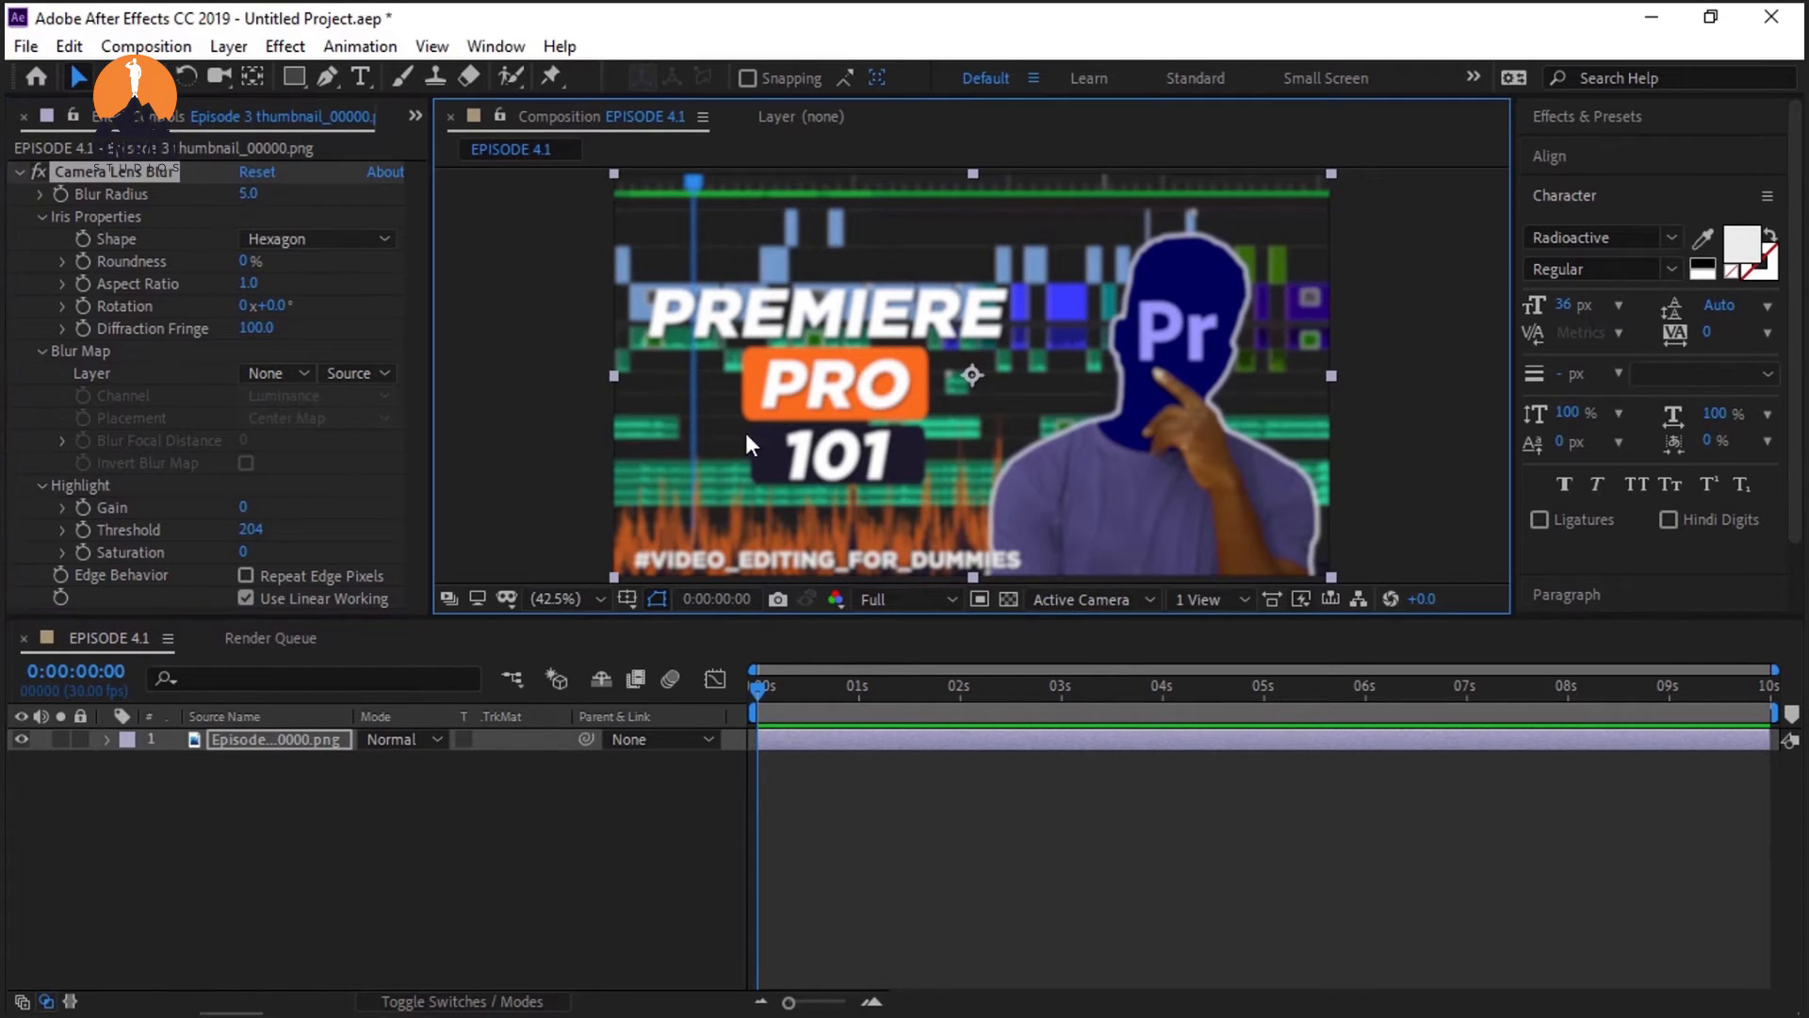
pyautogui.click(251, 194)
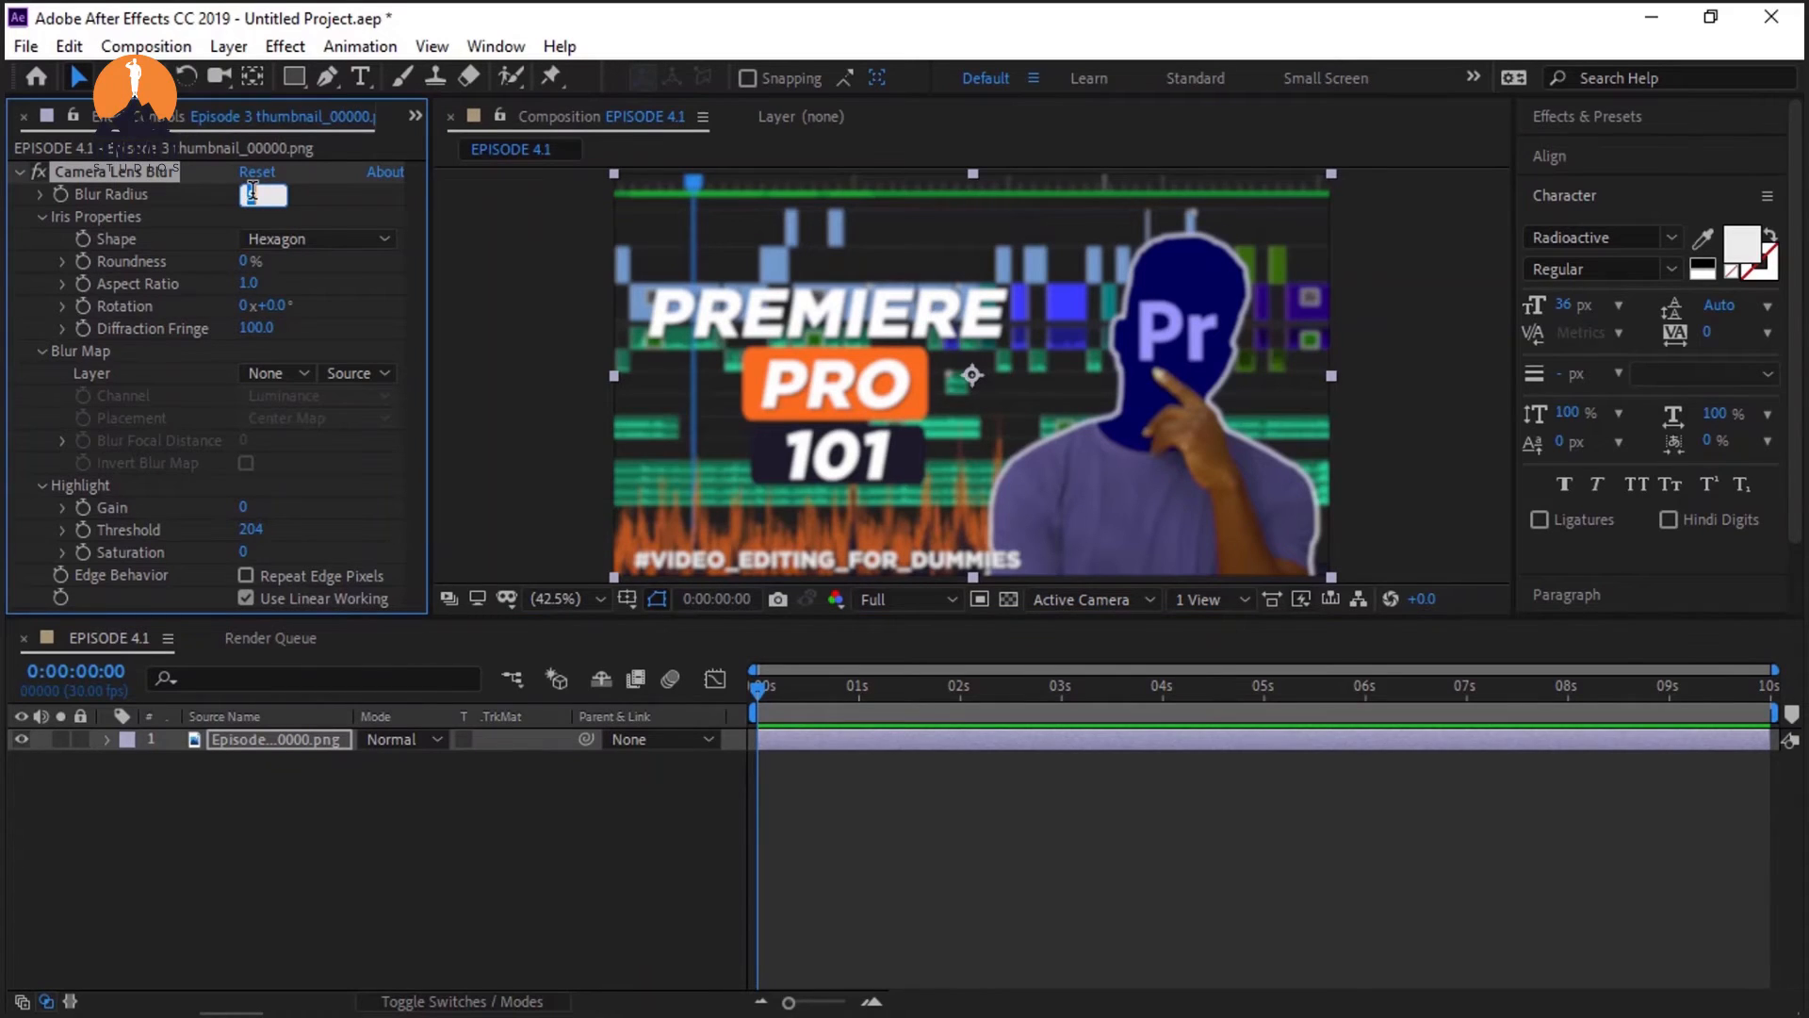
pyautogui.press('Return')
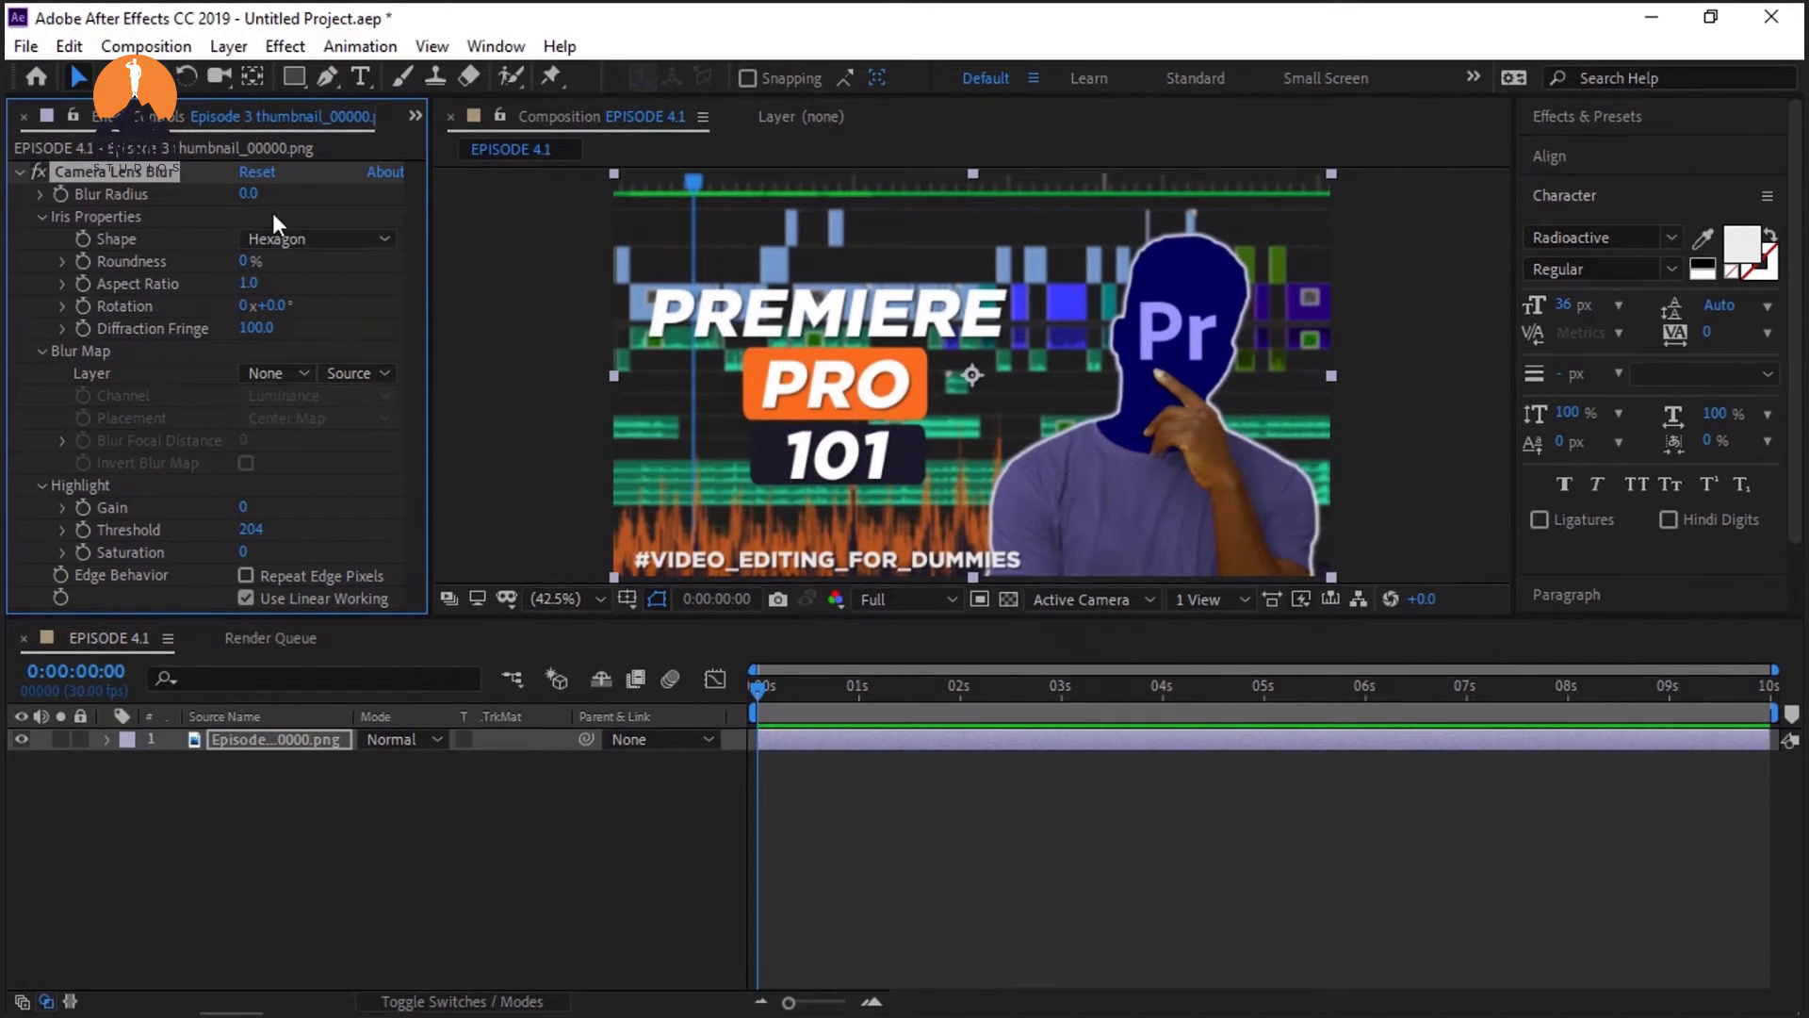
# Step: Set the Camera Lens Blur's Blur Radius to 25 and delete the effect from the thumbnail layer
pyautogui.click(250, 194)
pyautogui.write('25')
pyautogui.press('Return')
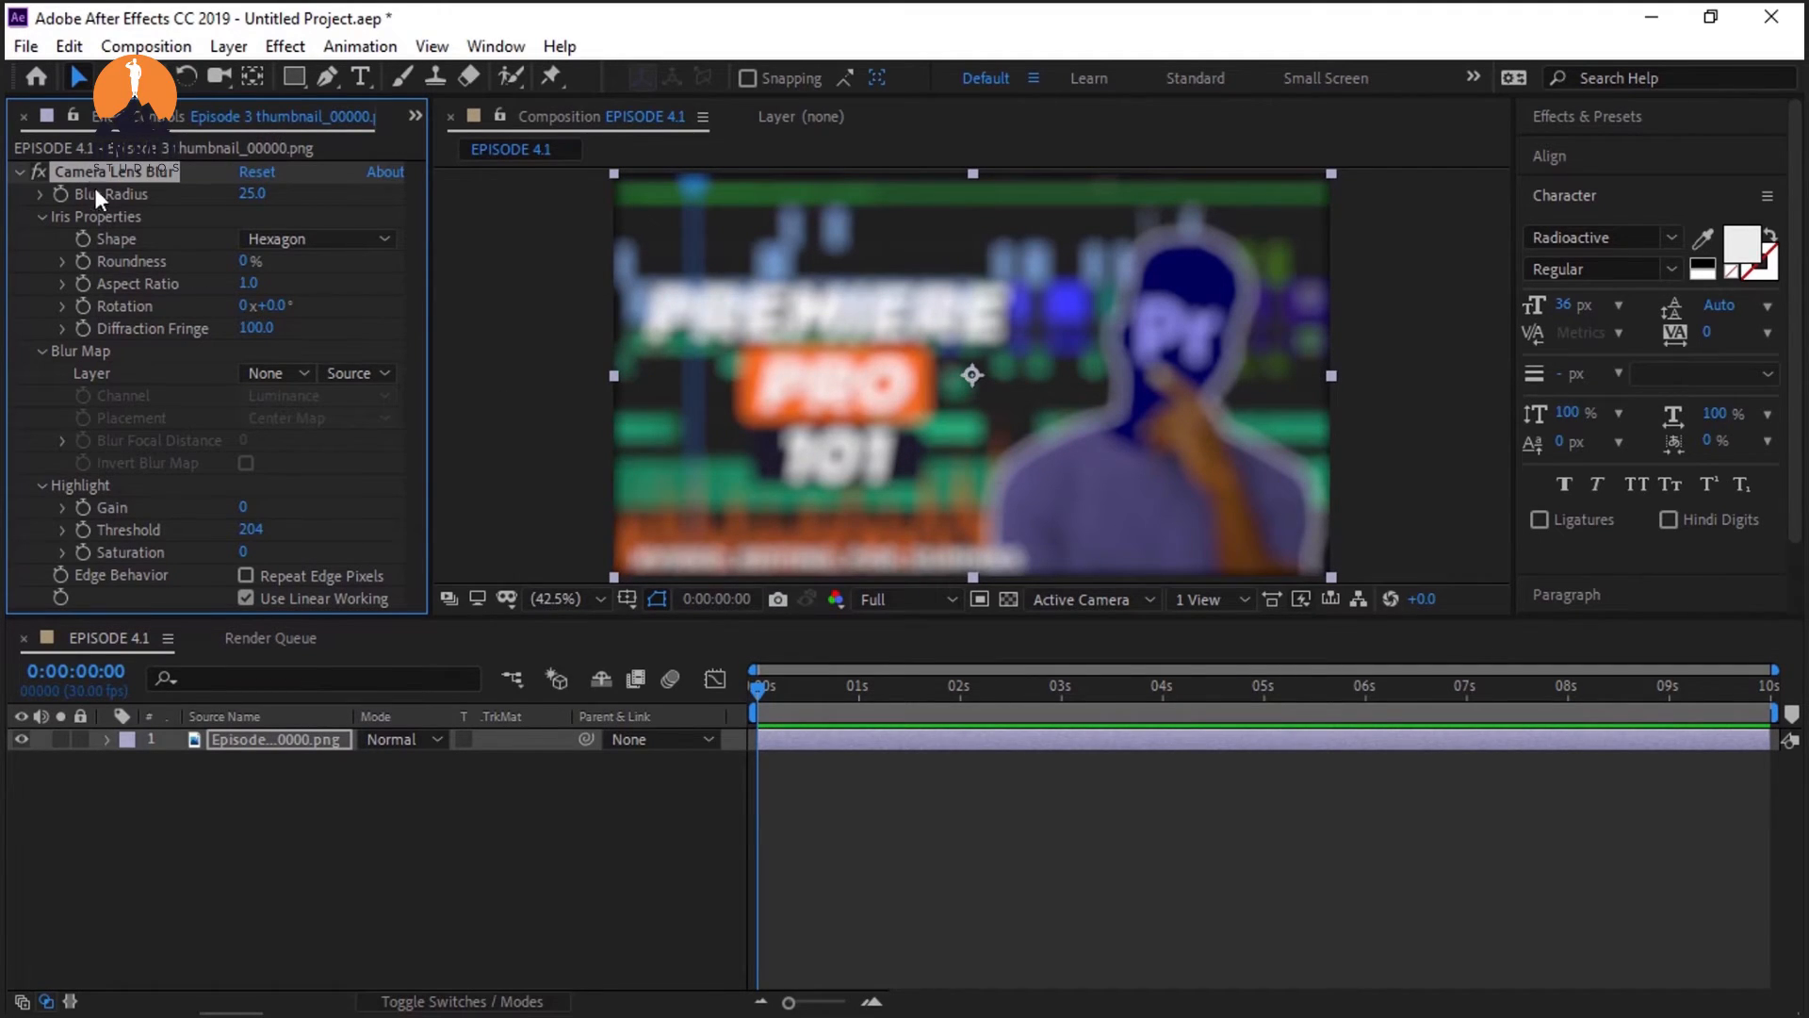
pyautogui.press('Delete')
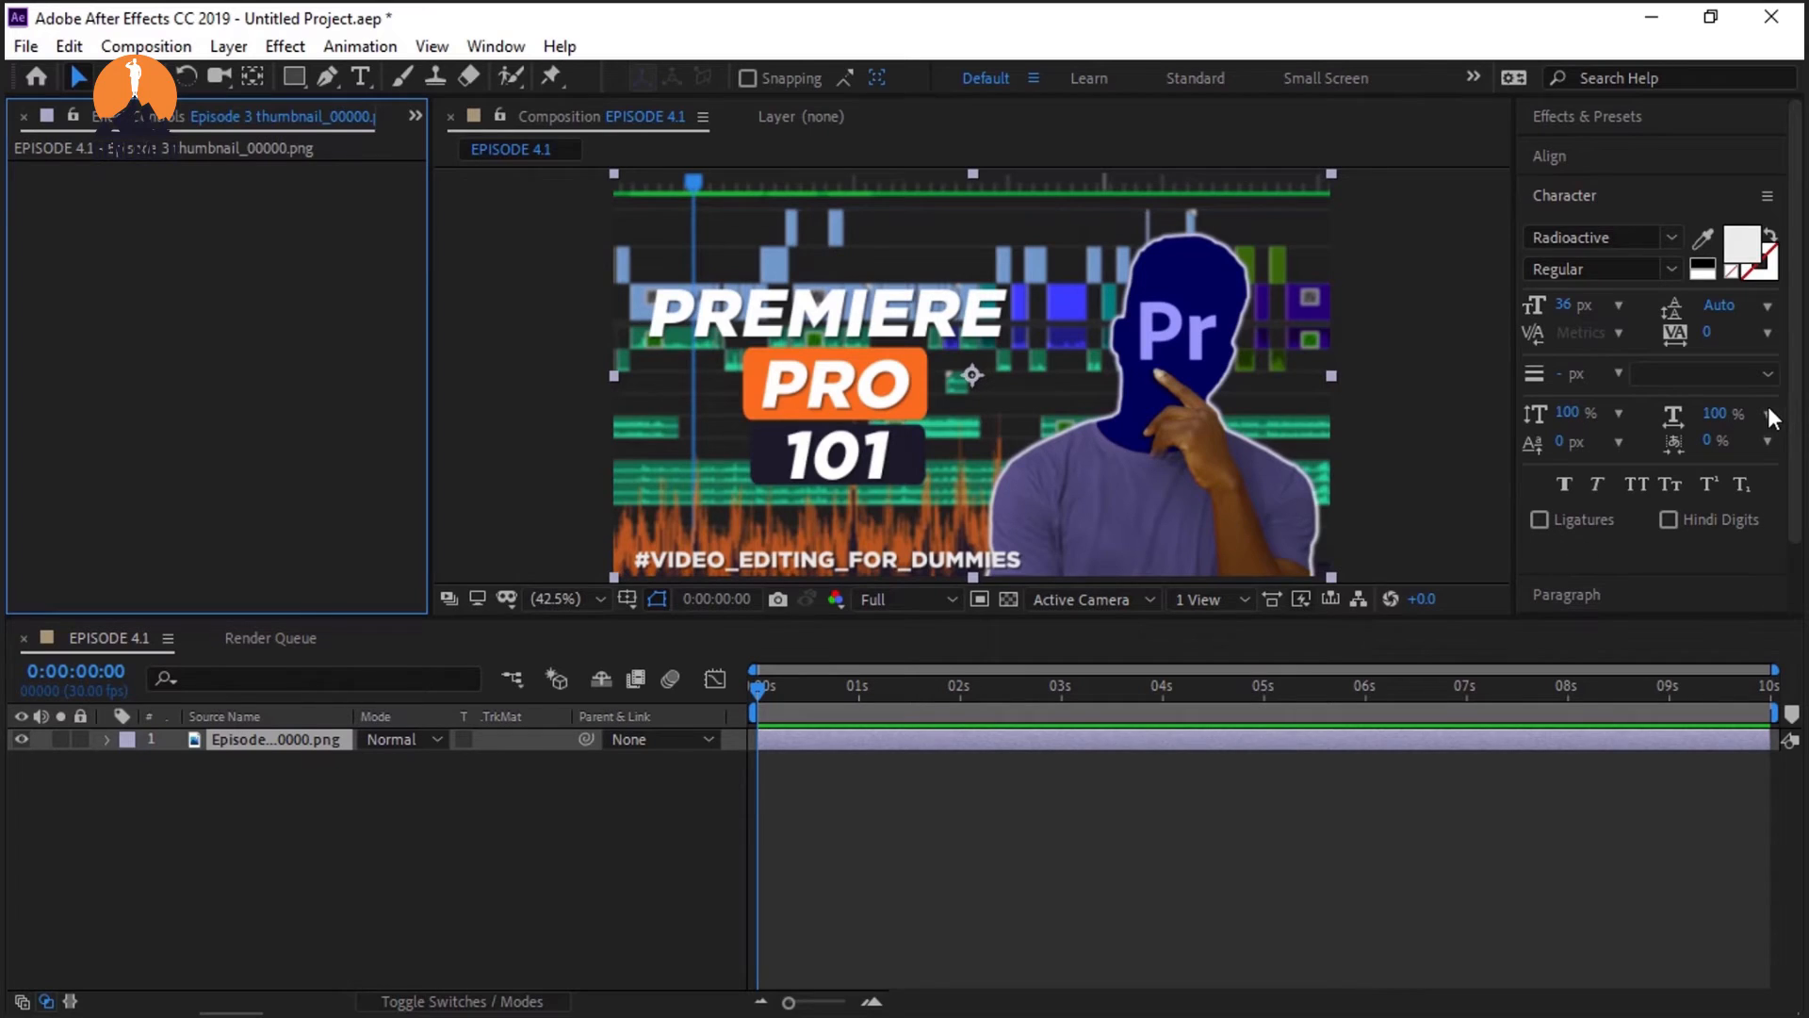
pyautogui.scroll(-1, 1773, 471)
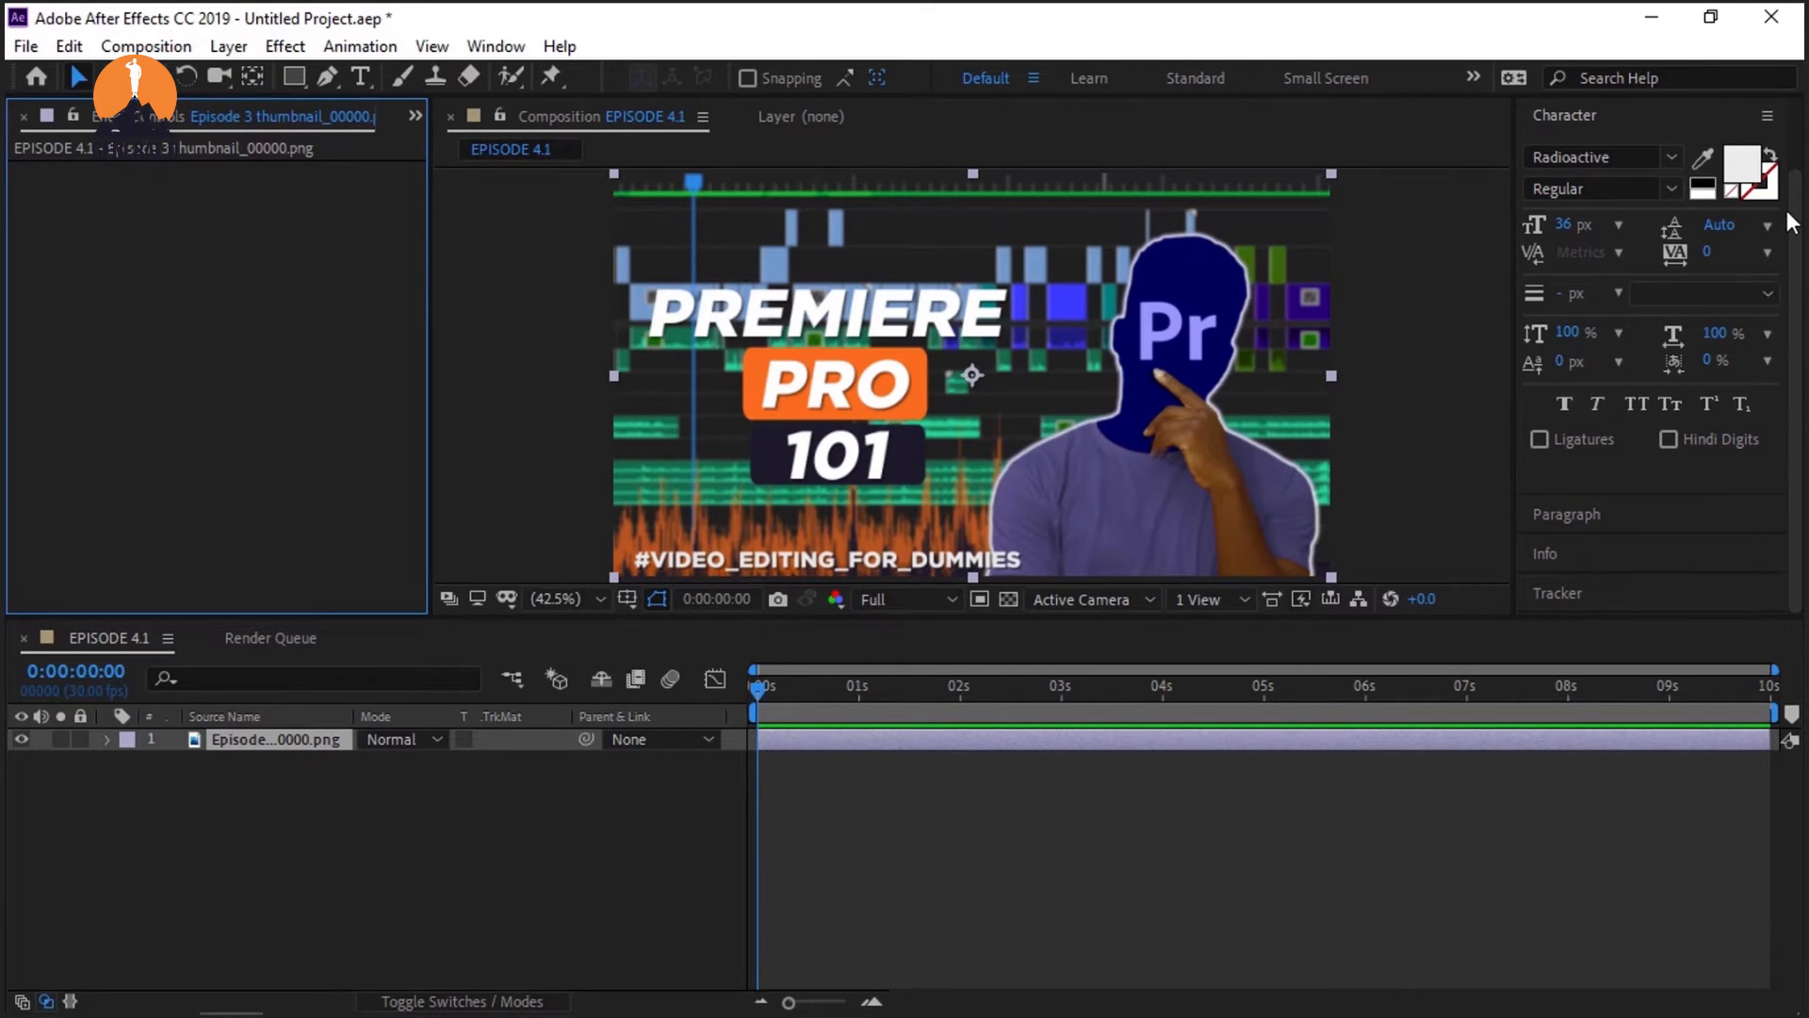
pyautogui.scroll(1, 1788, 220)
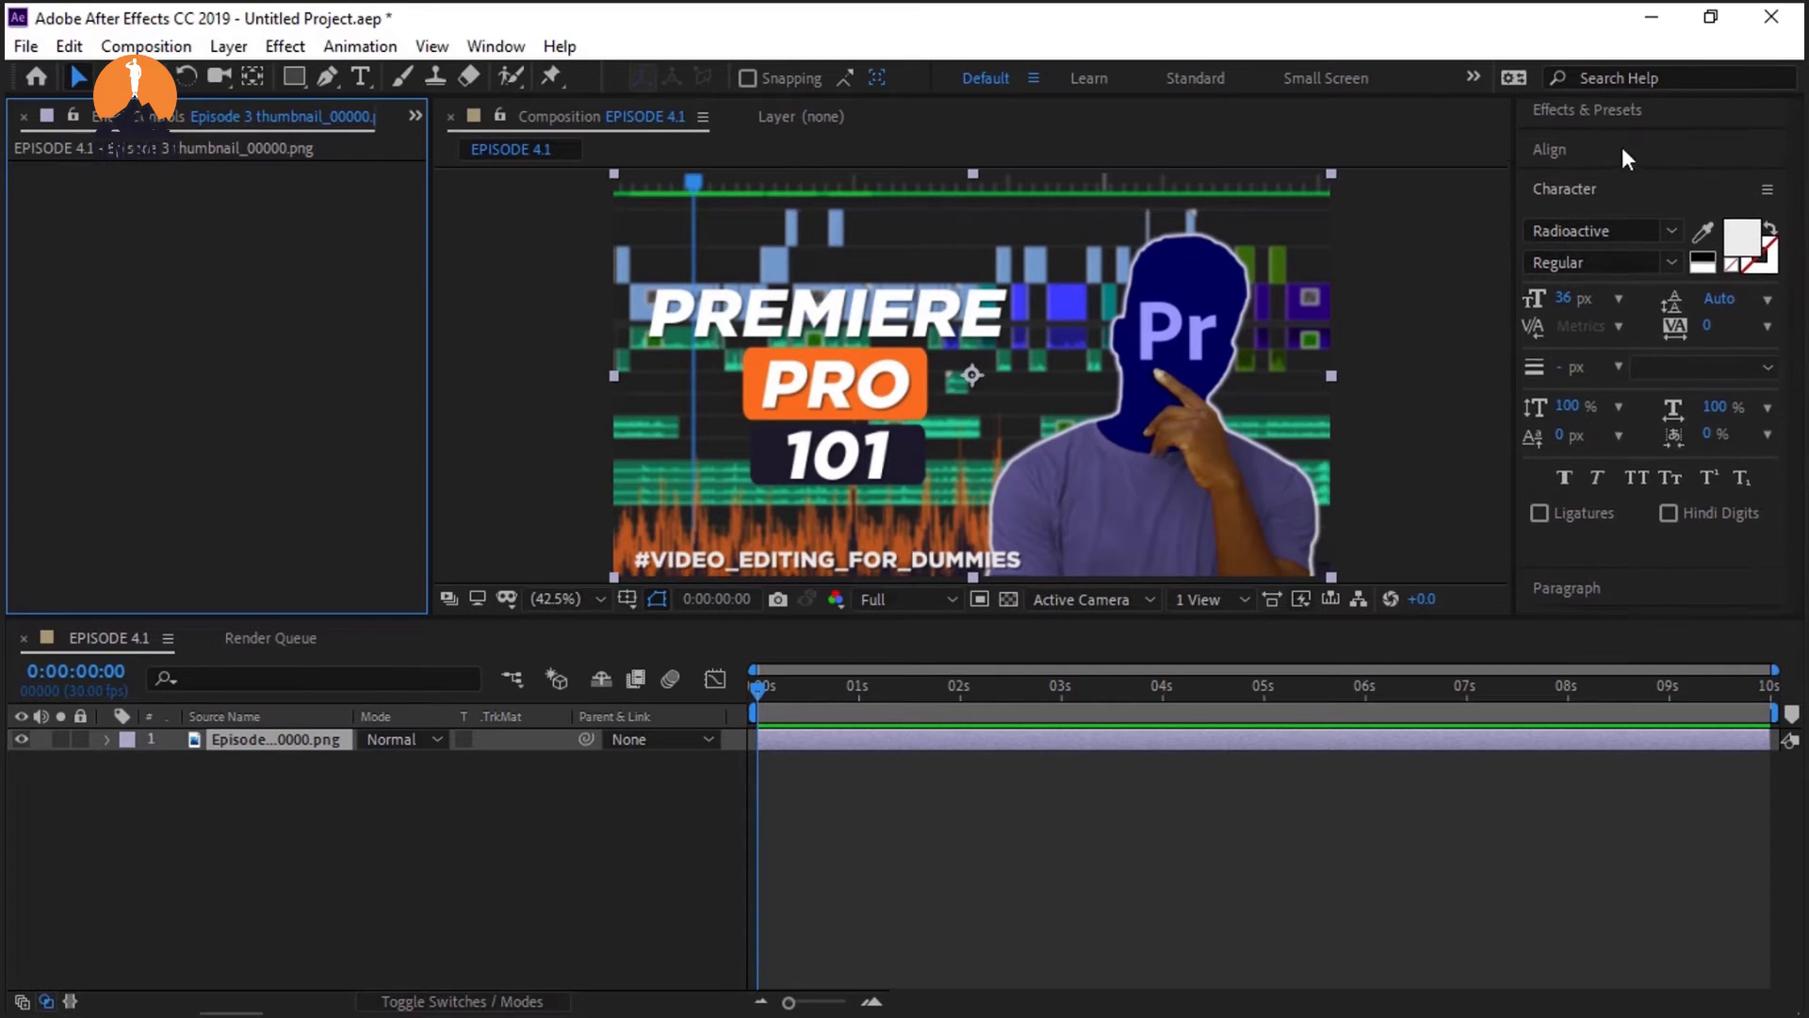
pyautogui.scroll(1, 1621, 147)
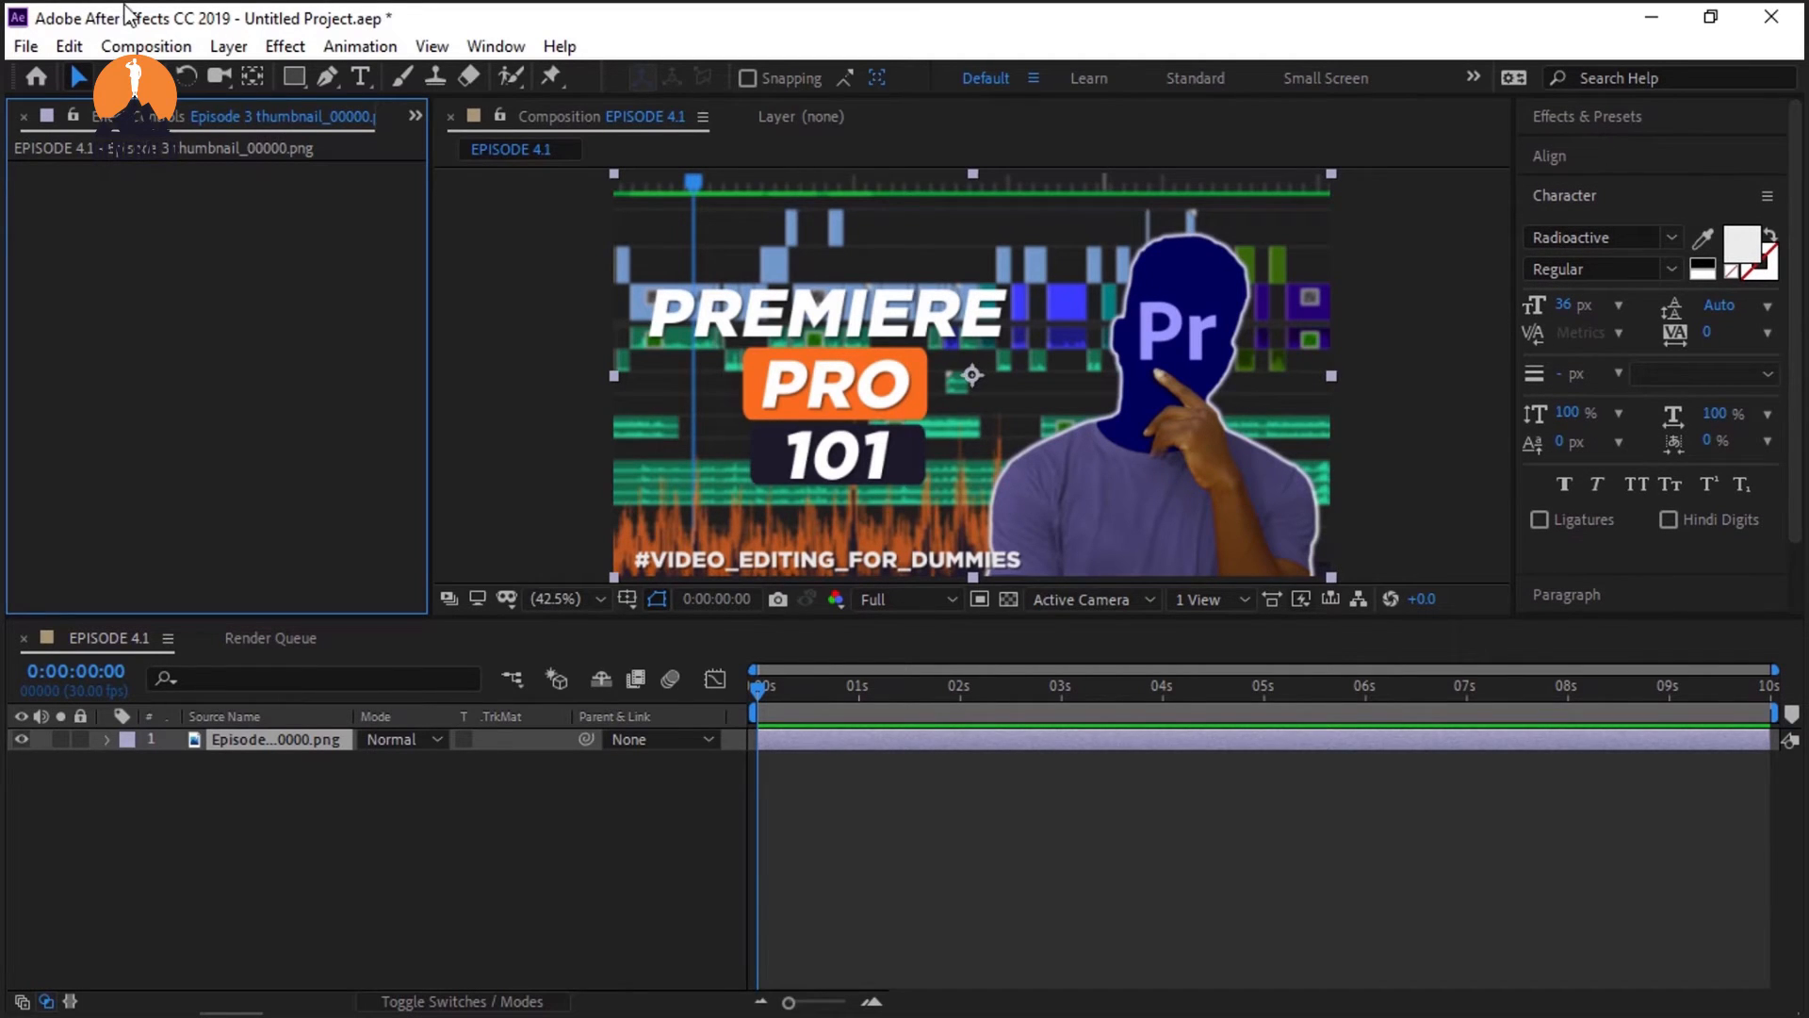
pyautogui.click(284, 47)
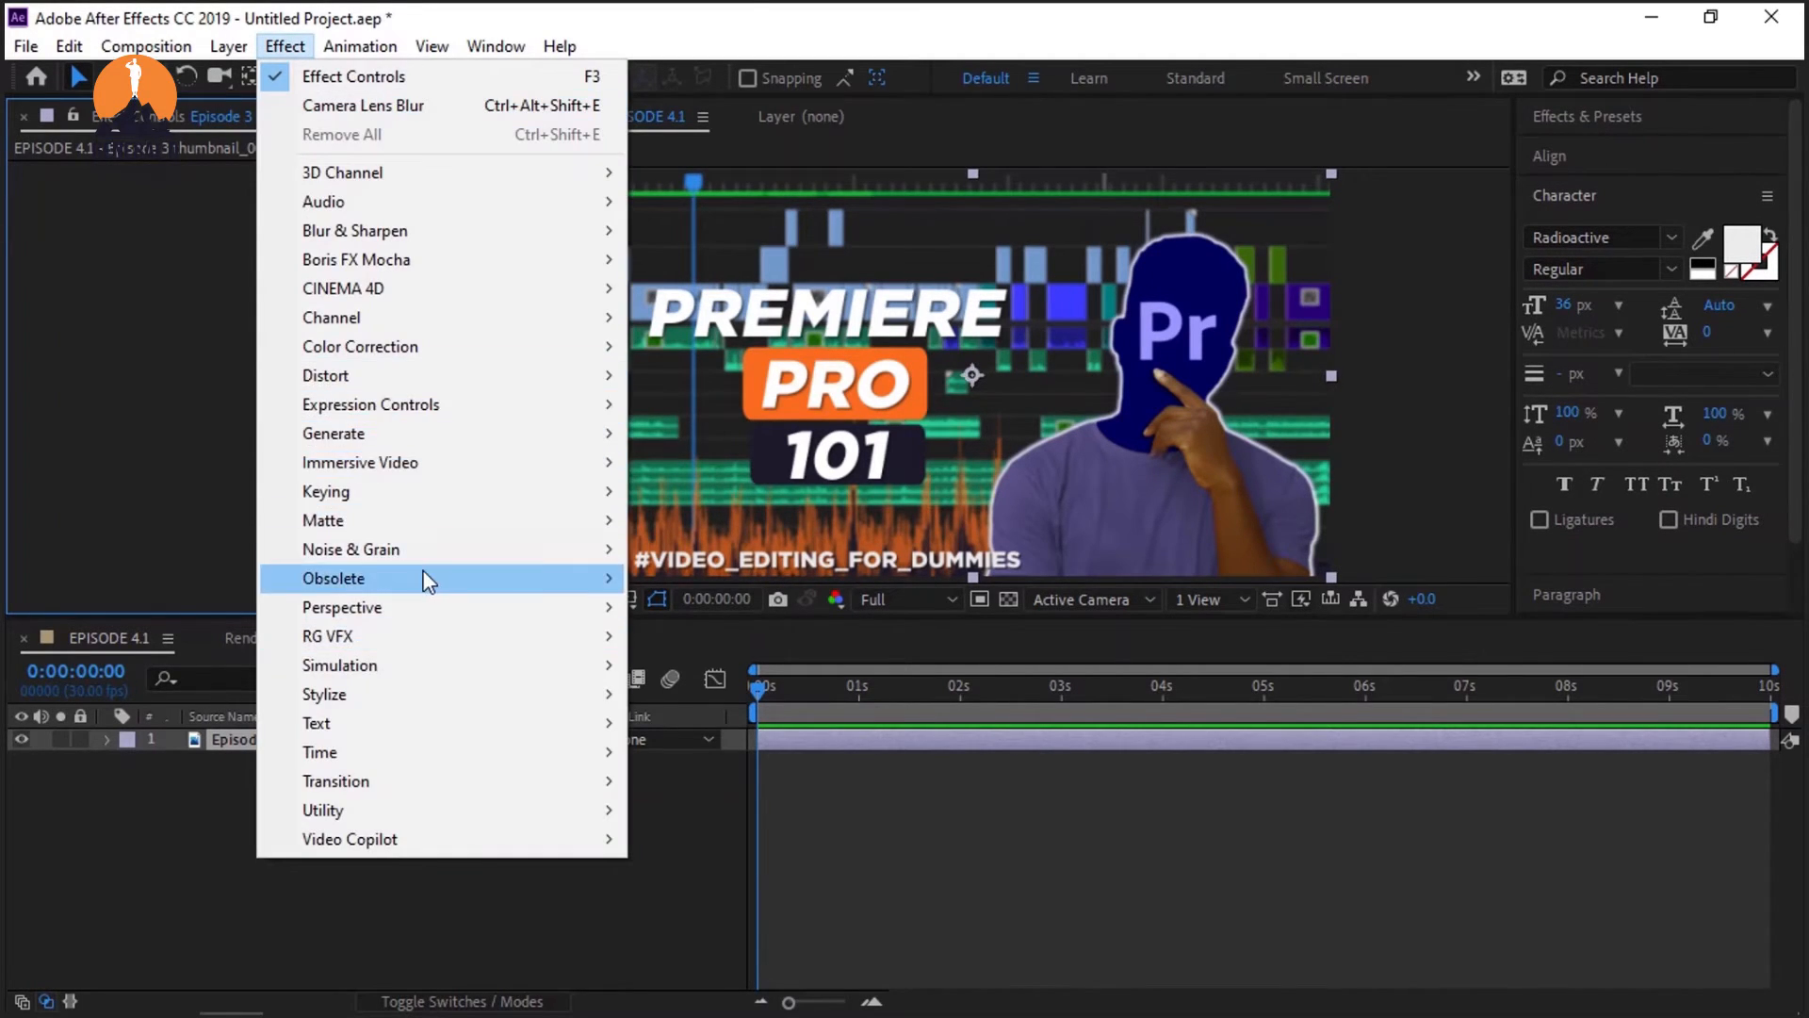
pyautogui.click(818, 6)
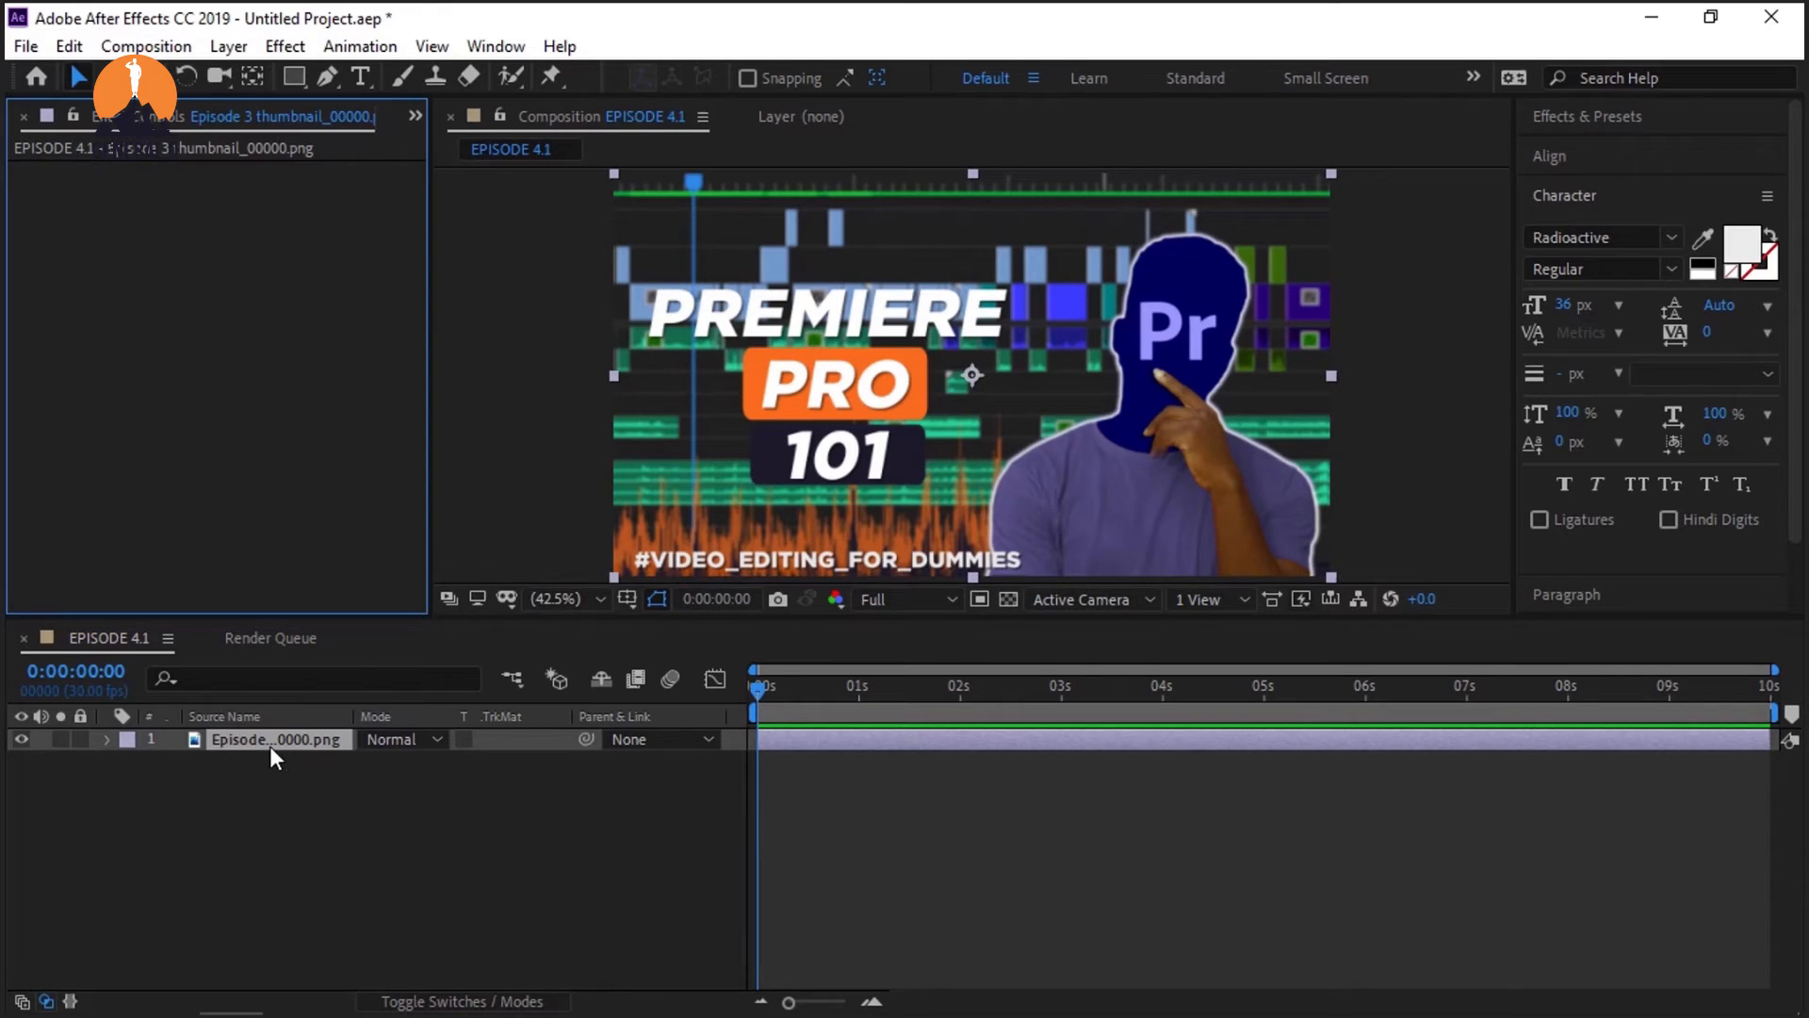
# Step: Search the effects for "camera", apply Camera Lens Blur to the Episode 3 thumbnail layer, and delete the effect again
pyautogui.click(276, 808)
pyautogui.click(297, 743)
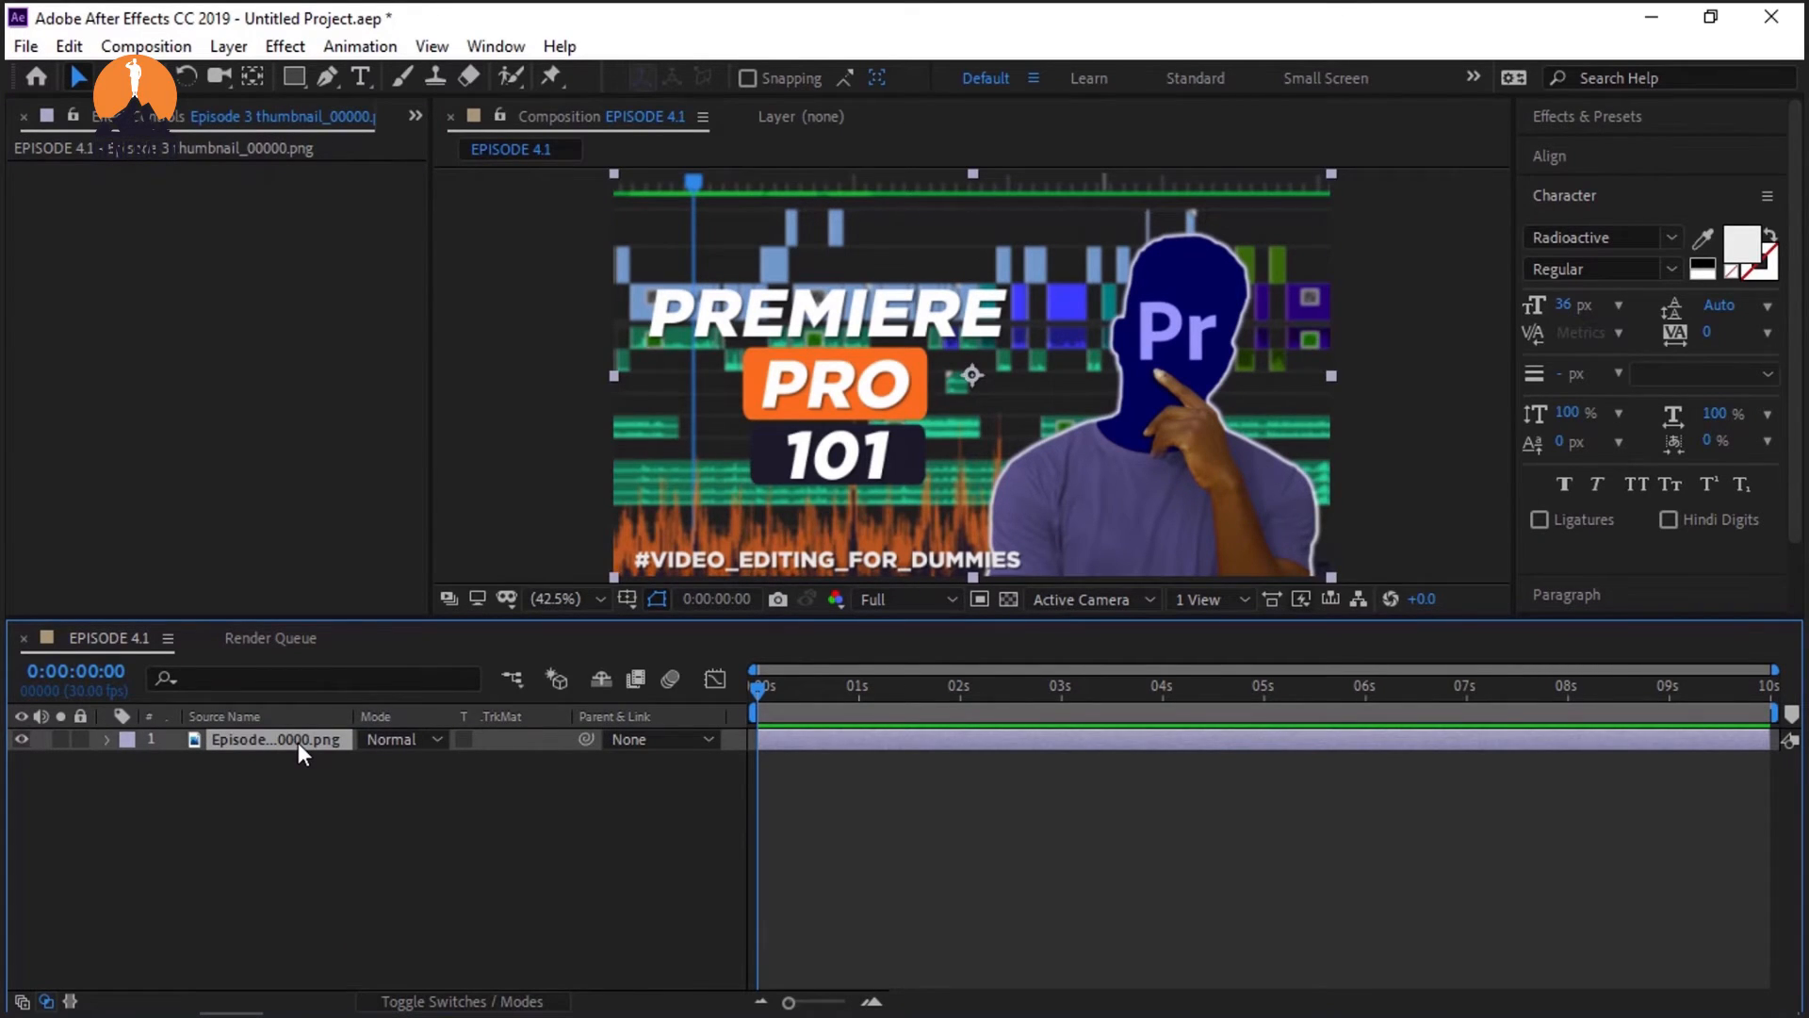
pyautogui.hotkey('ctrl', 'space')
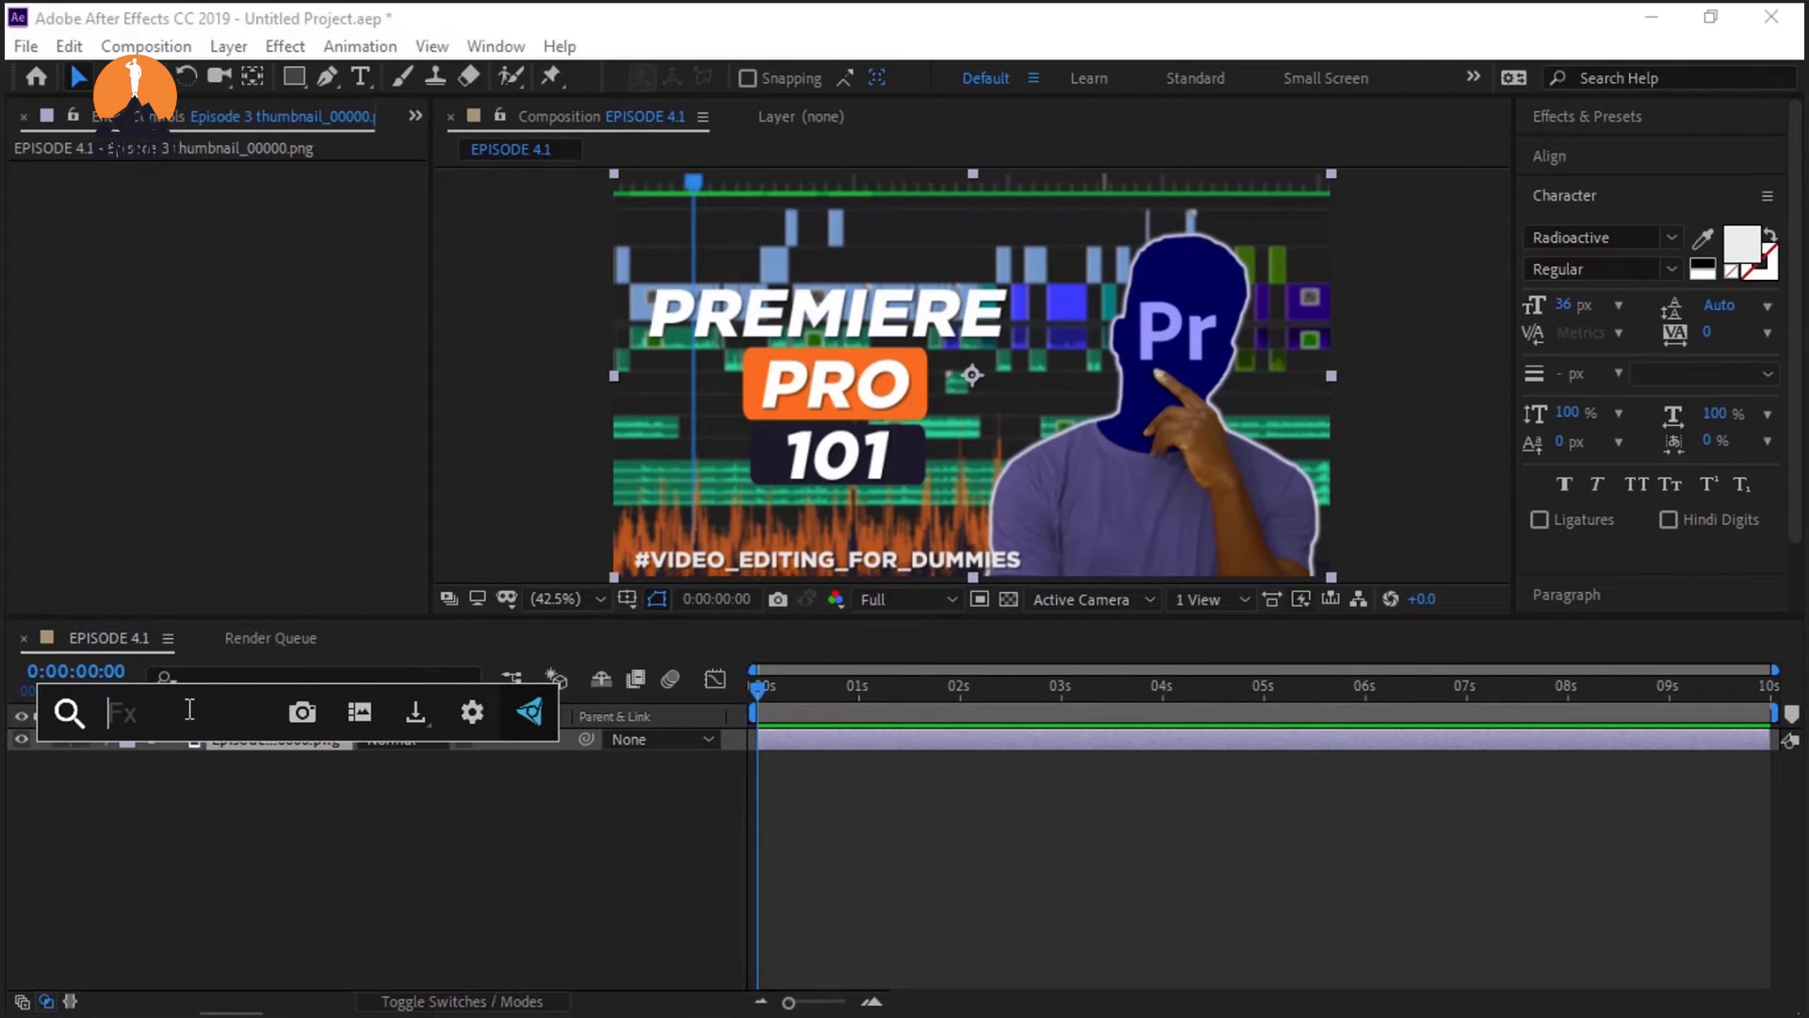
pyautogui.write('camera')
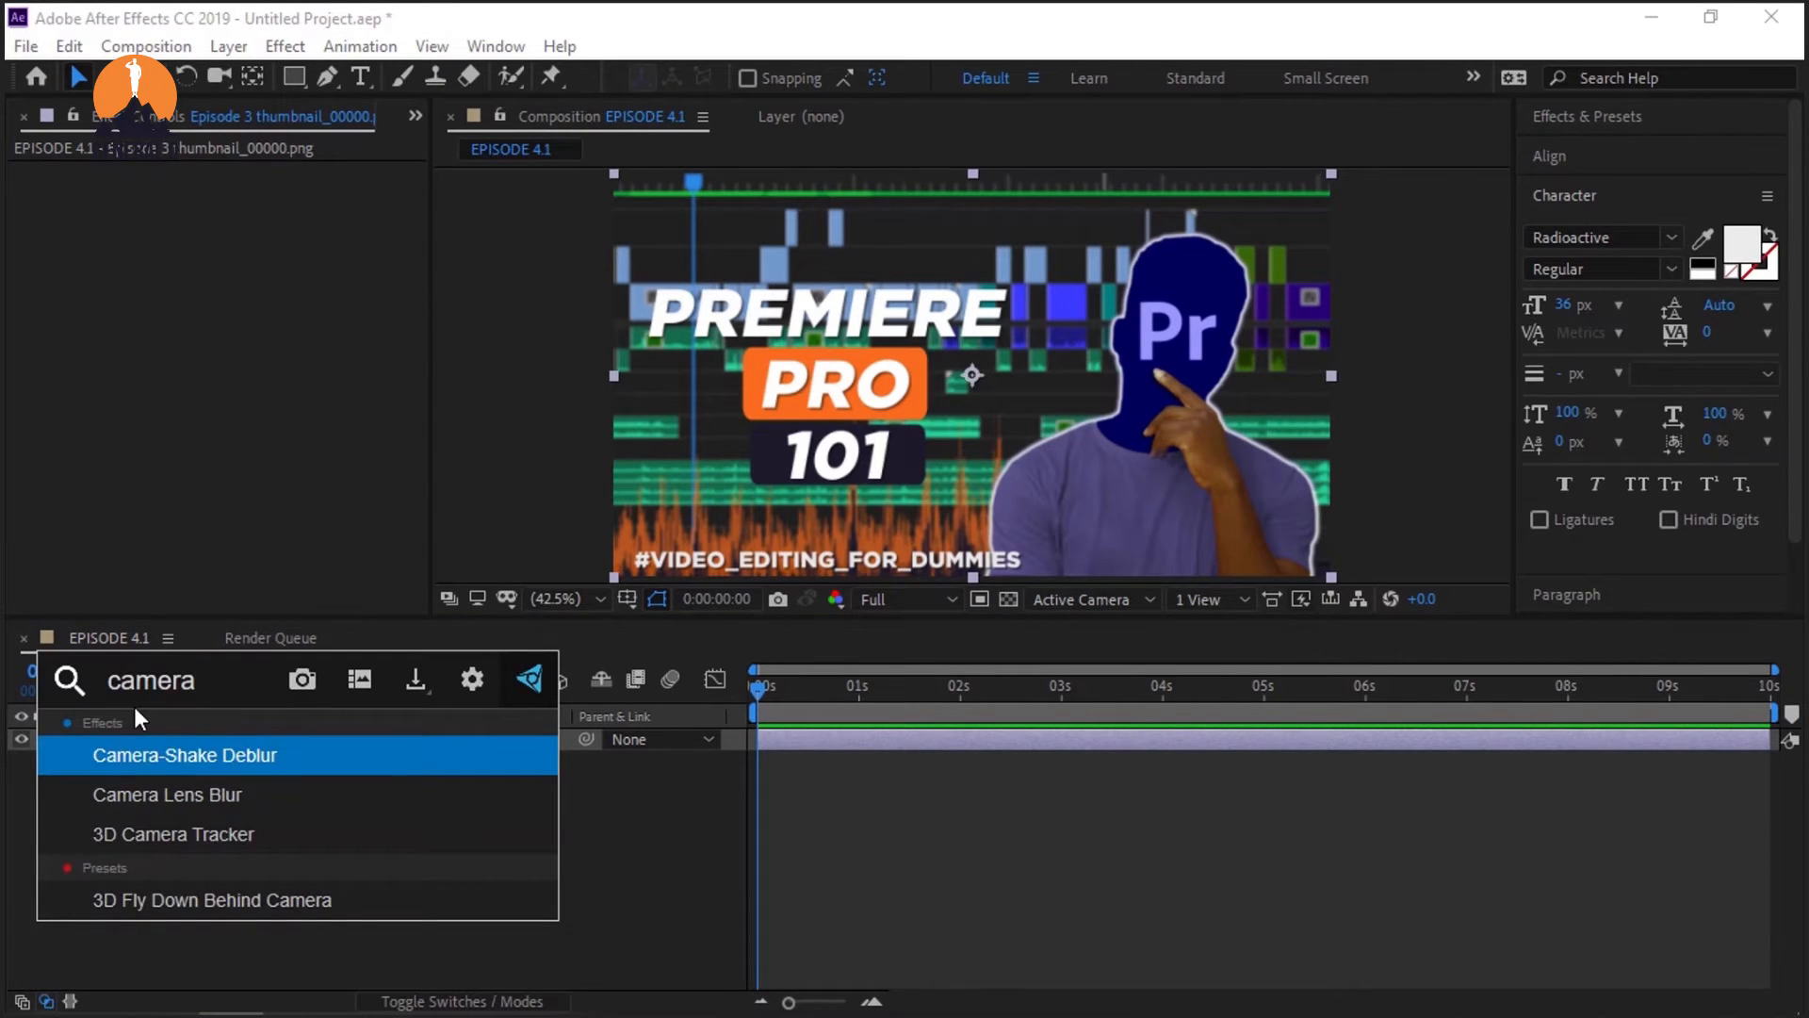
pyautogui.click(145, 795)
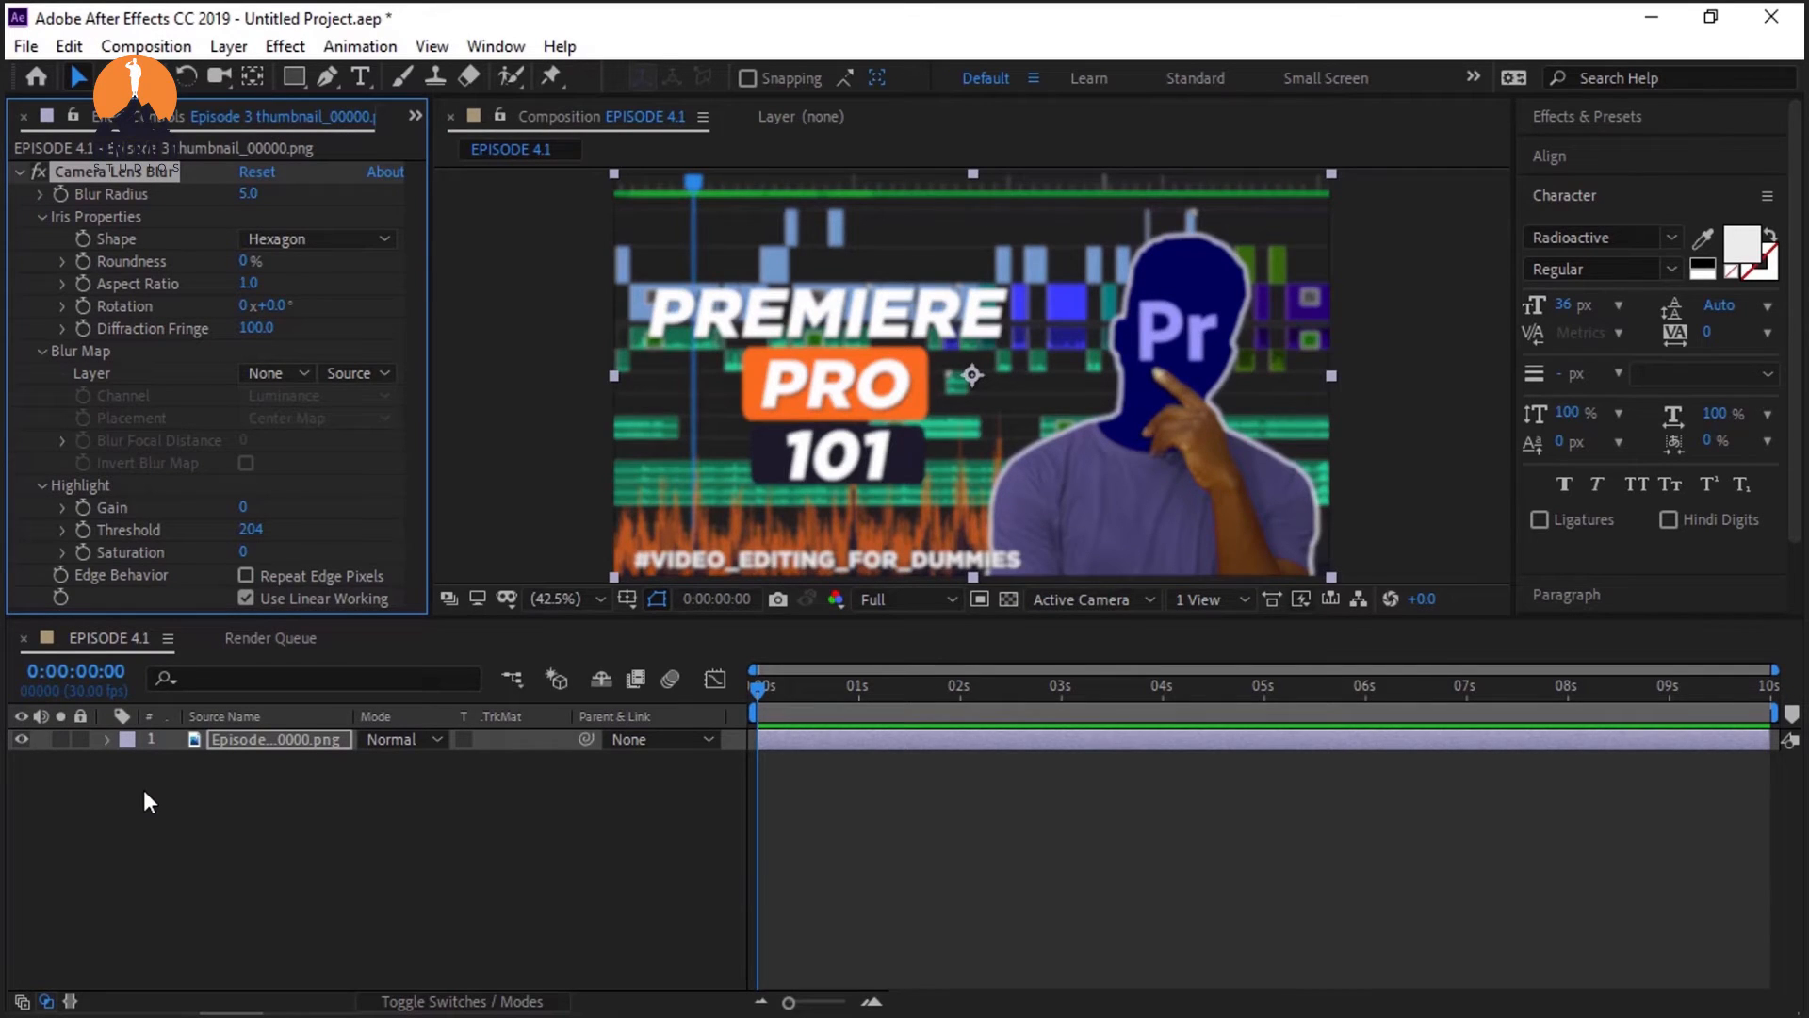
pyautogui.press('Delete')
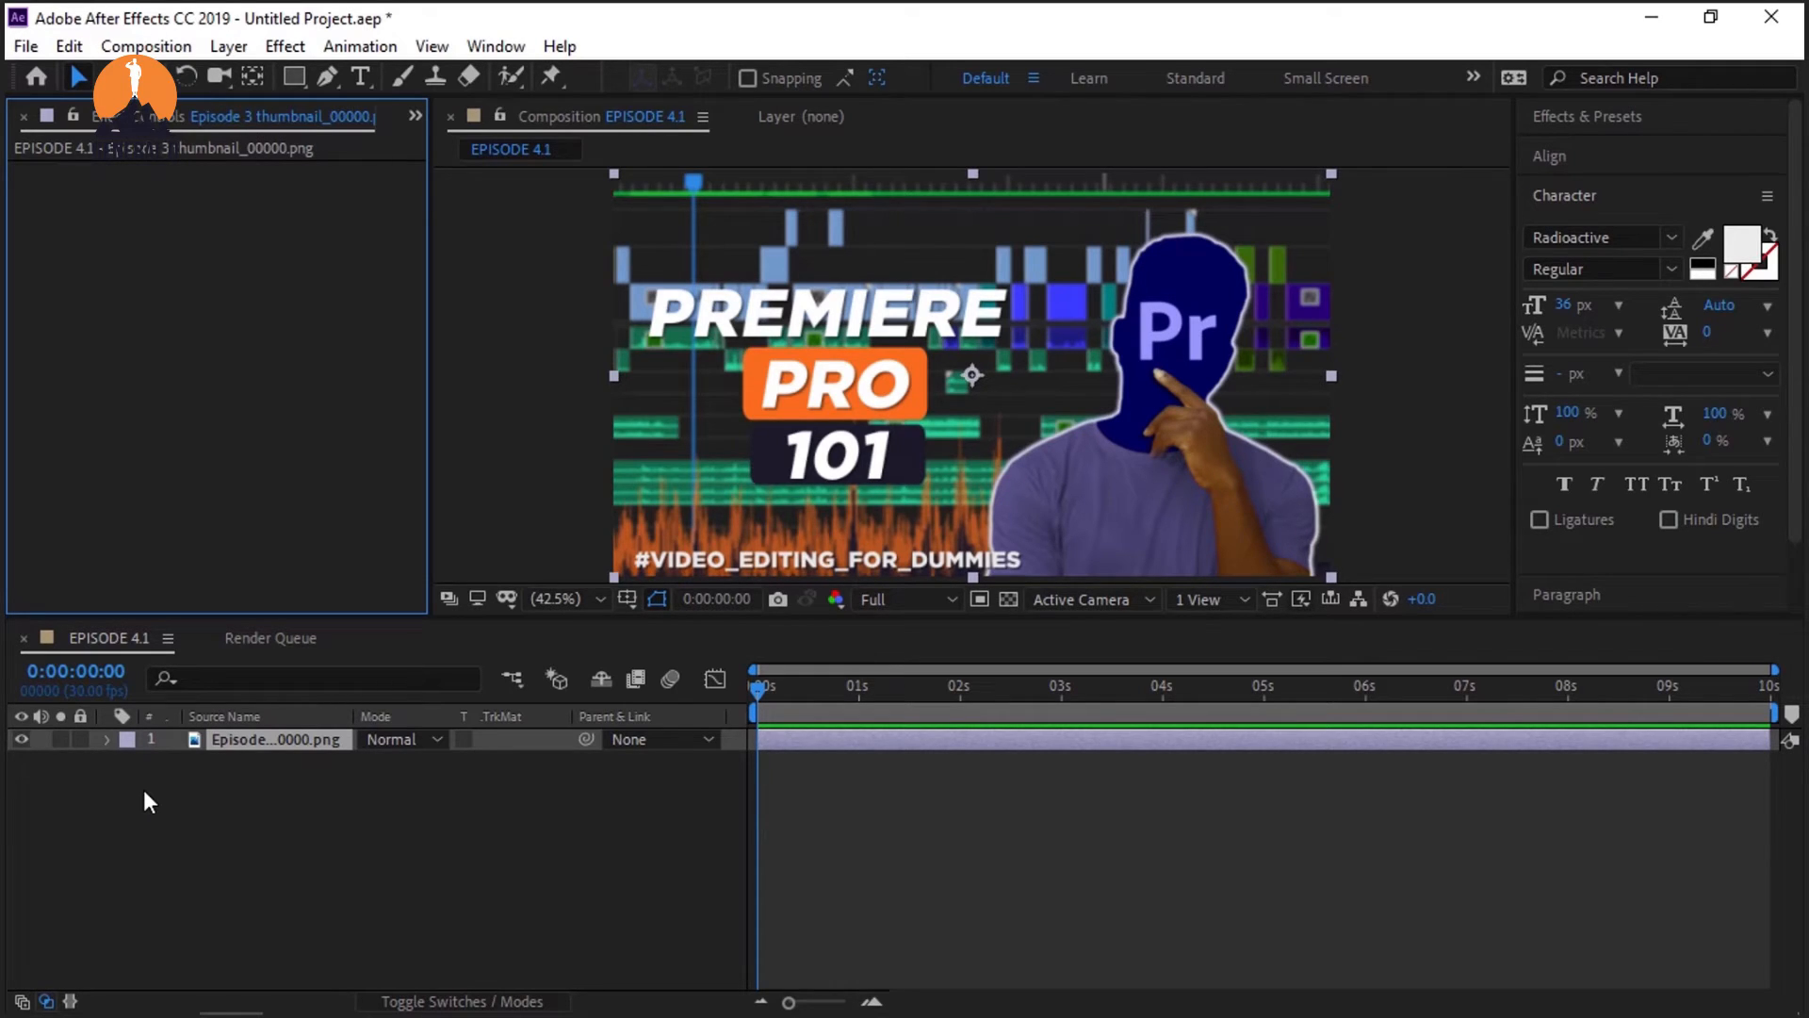
pyautogui.click(487, 45)
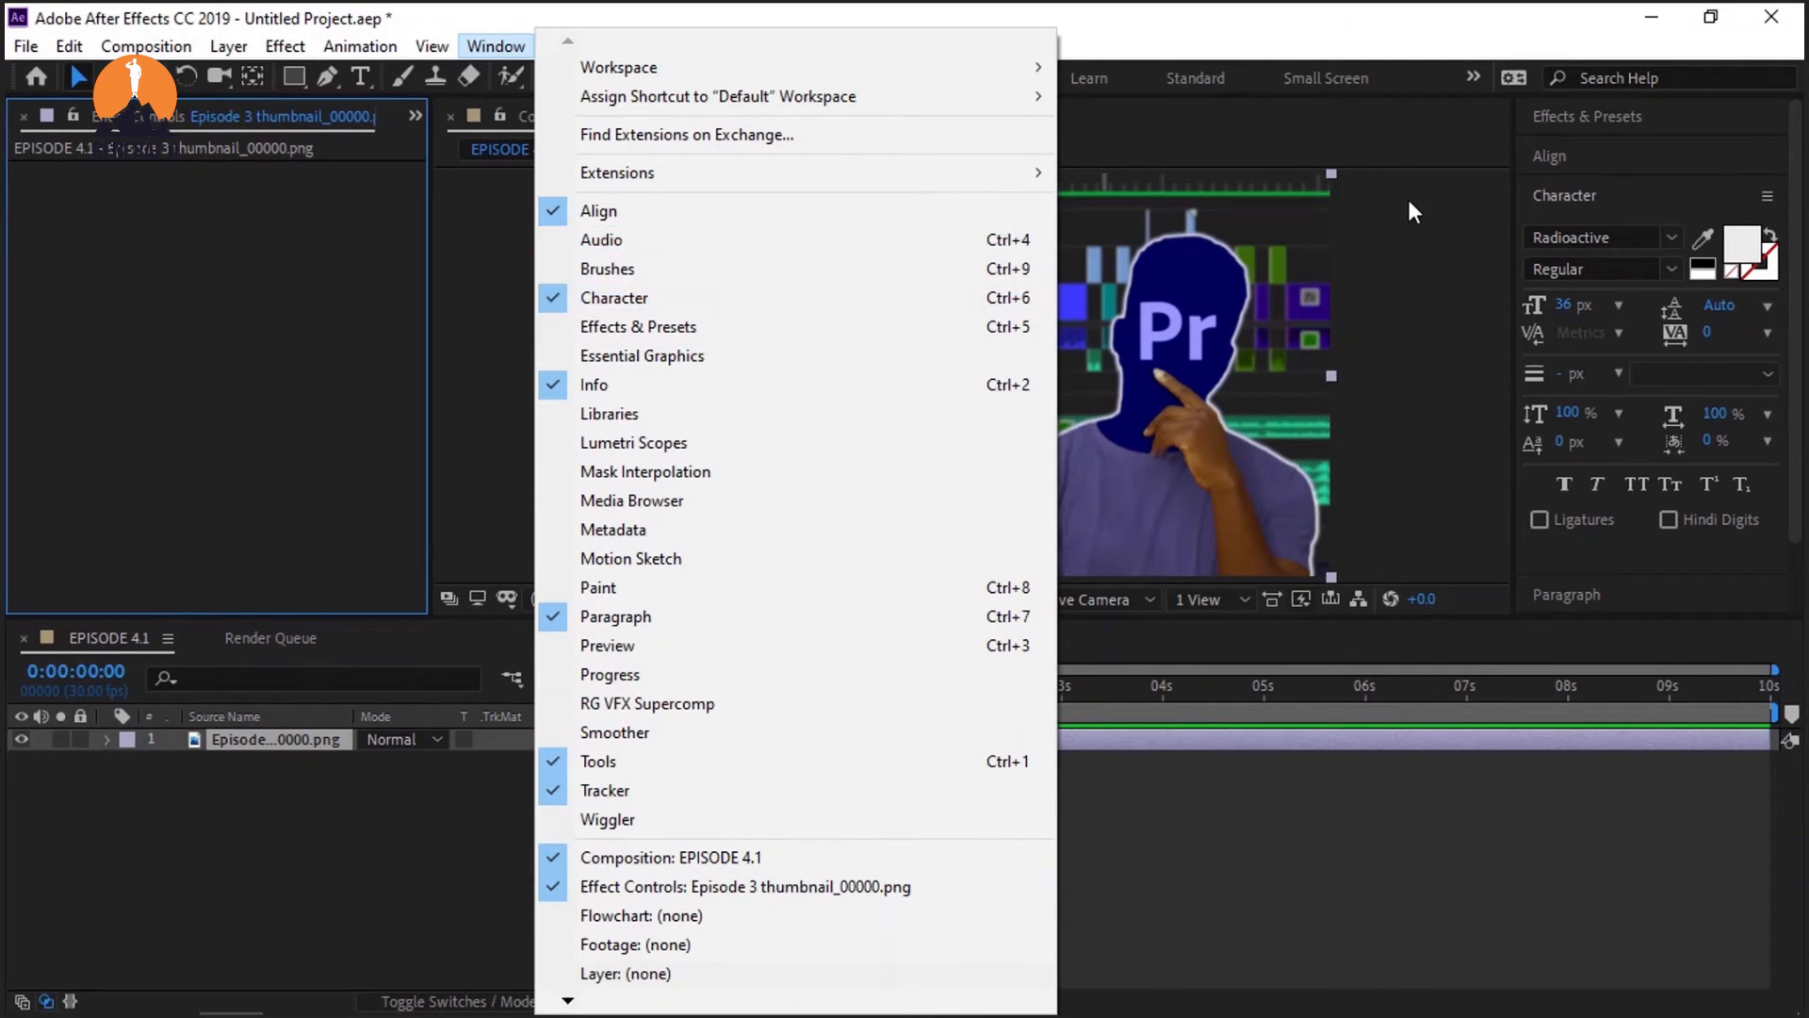
pyautogui.click(660, 384)
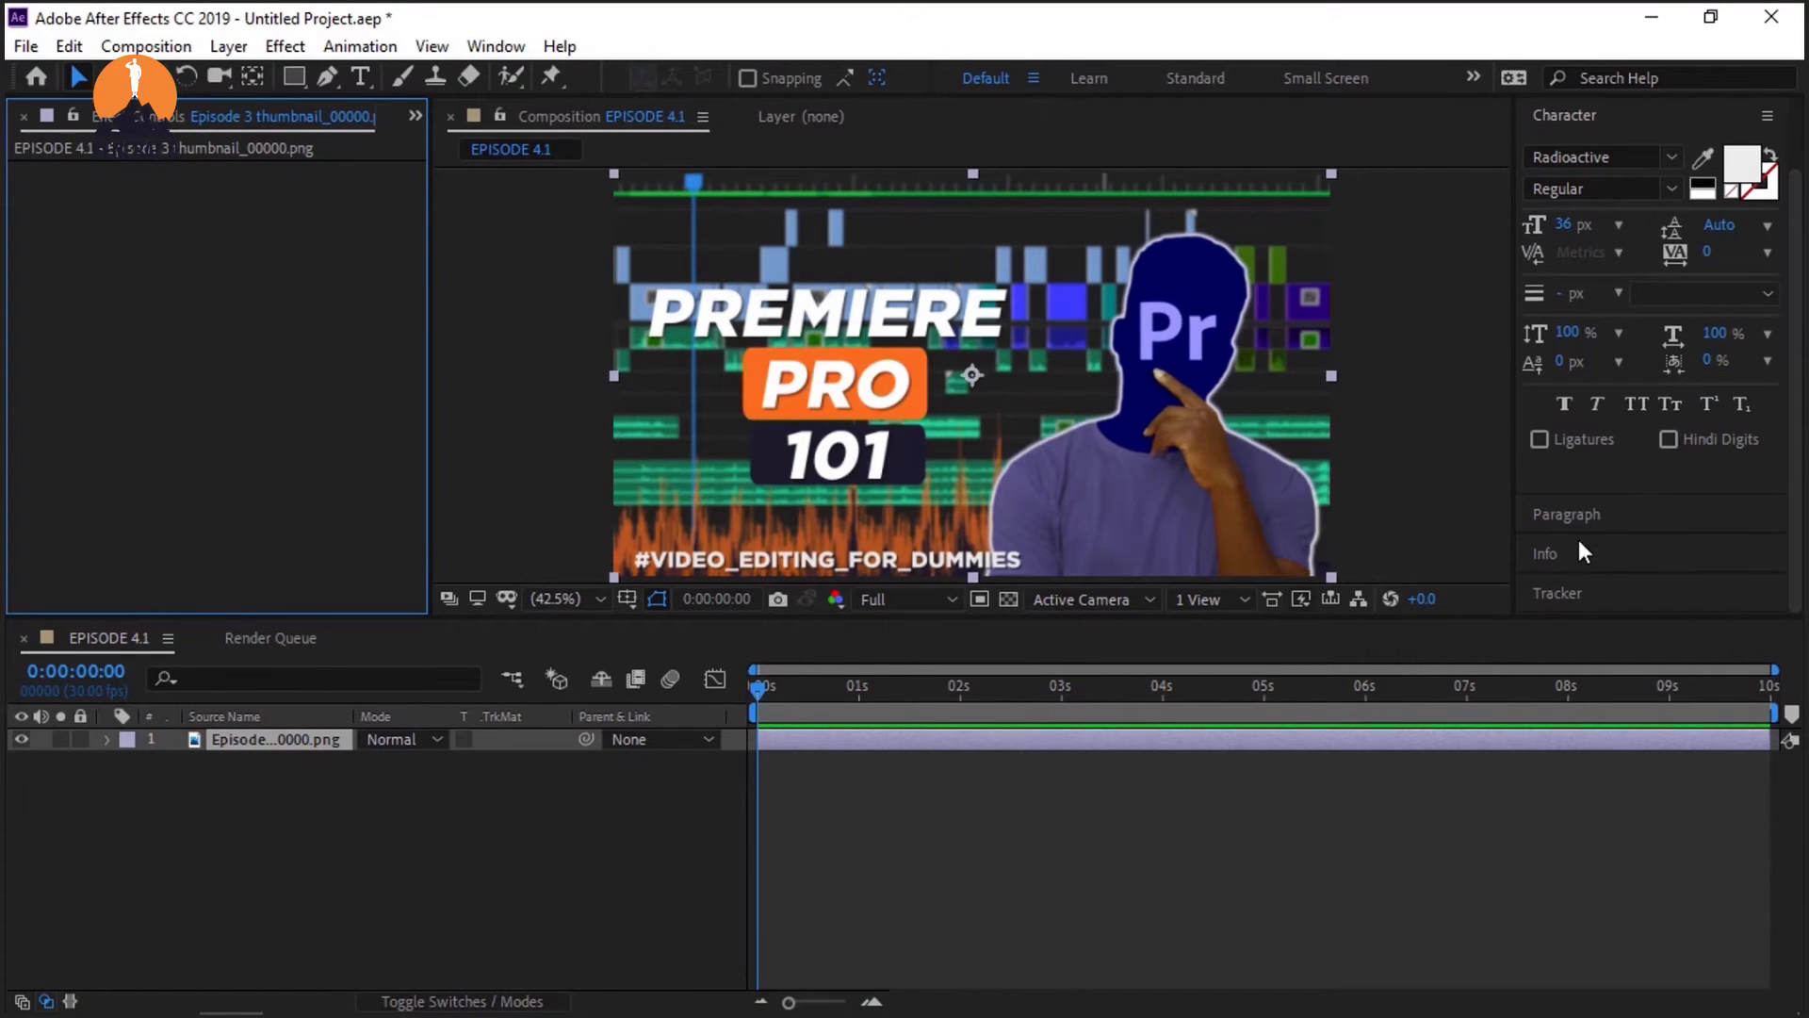
pyautogui.click(491, 48)
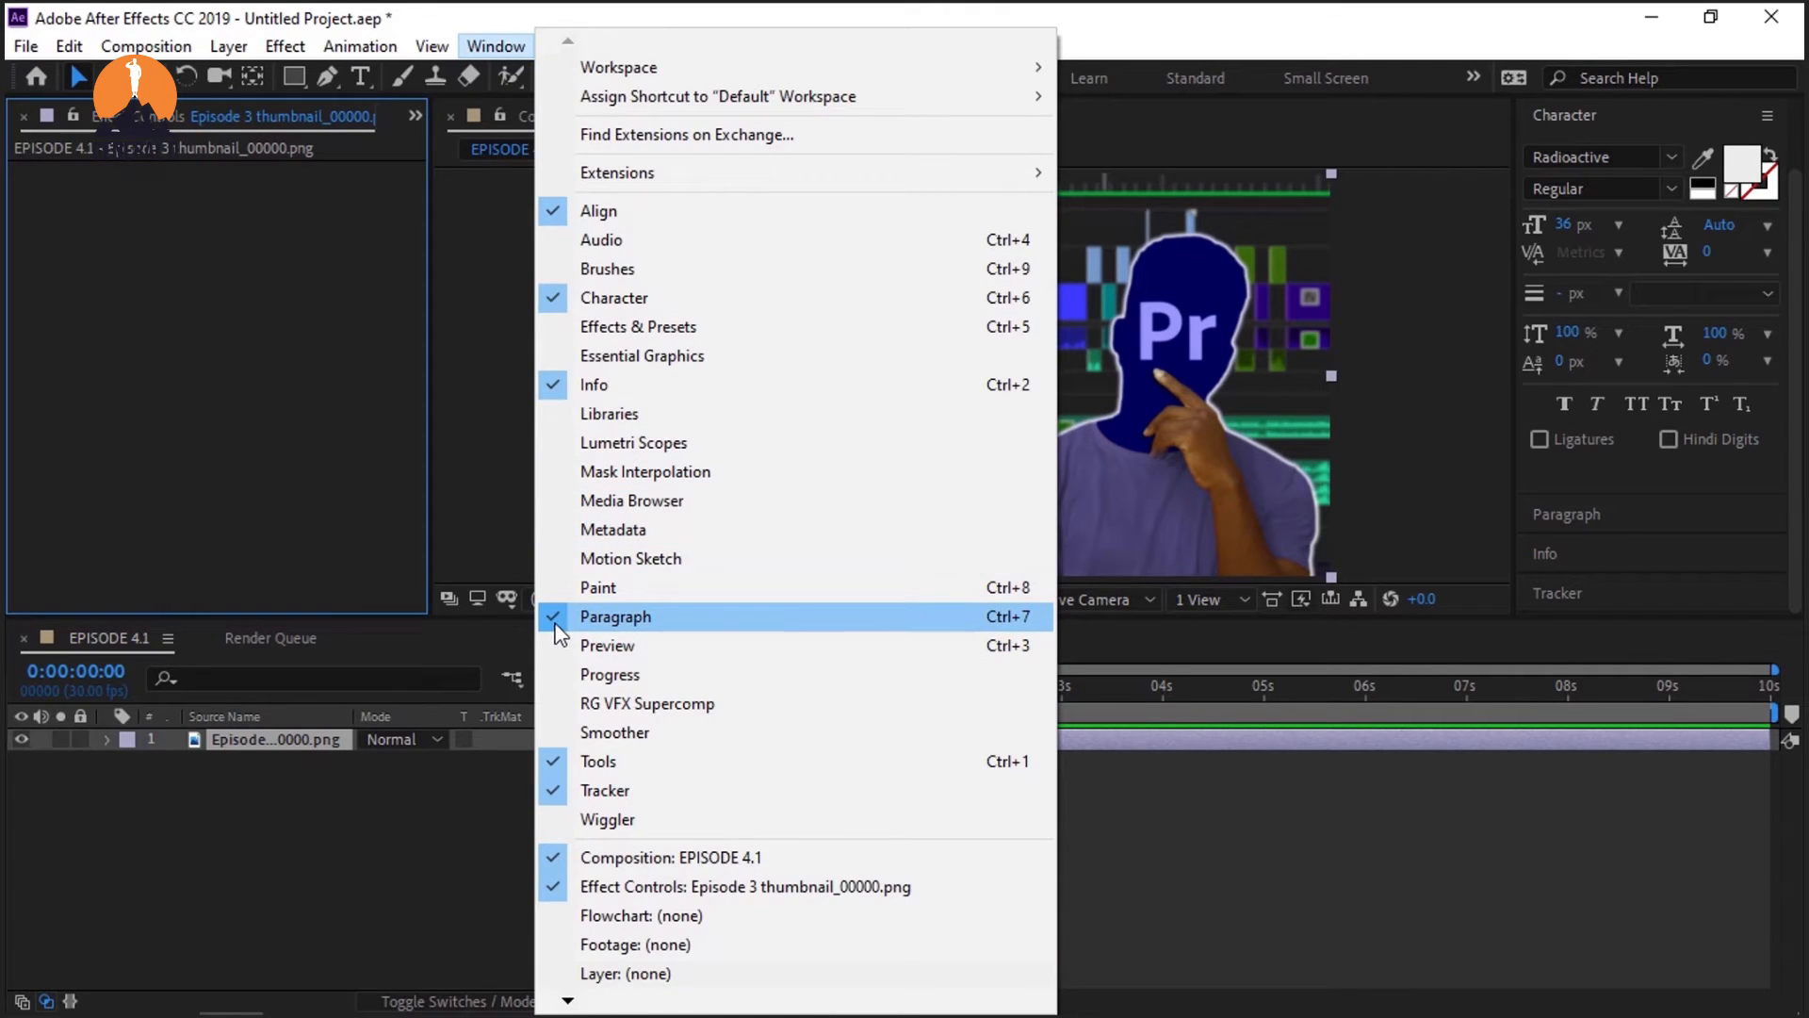
pyautogui.click(556, 889)
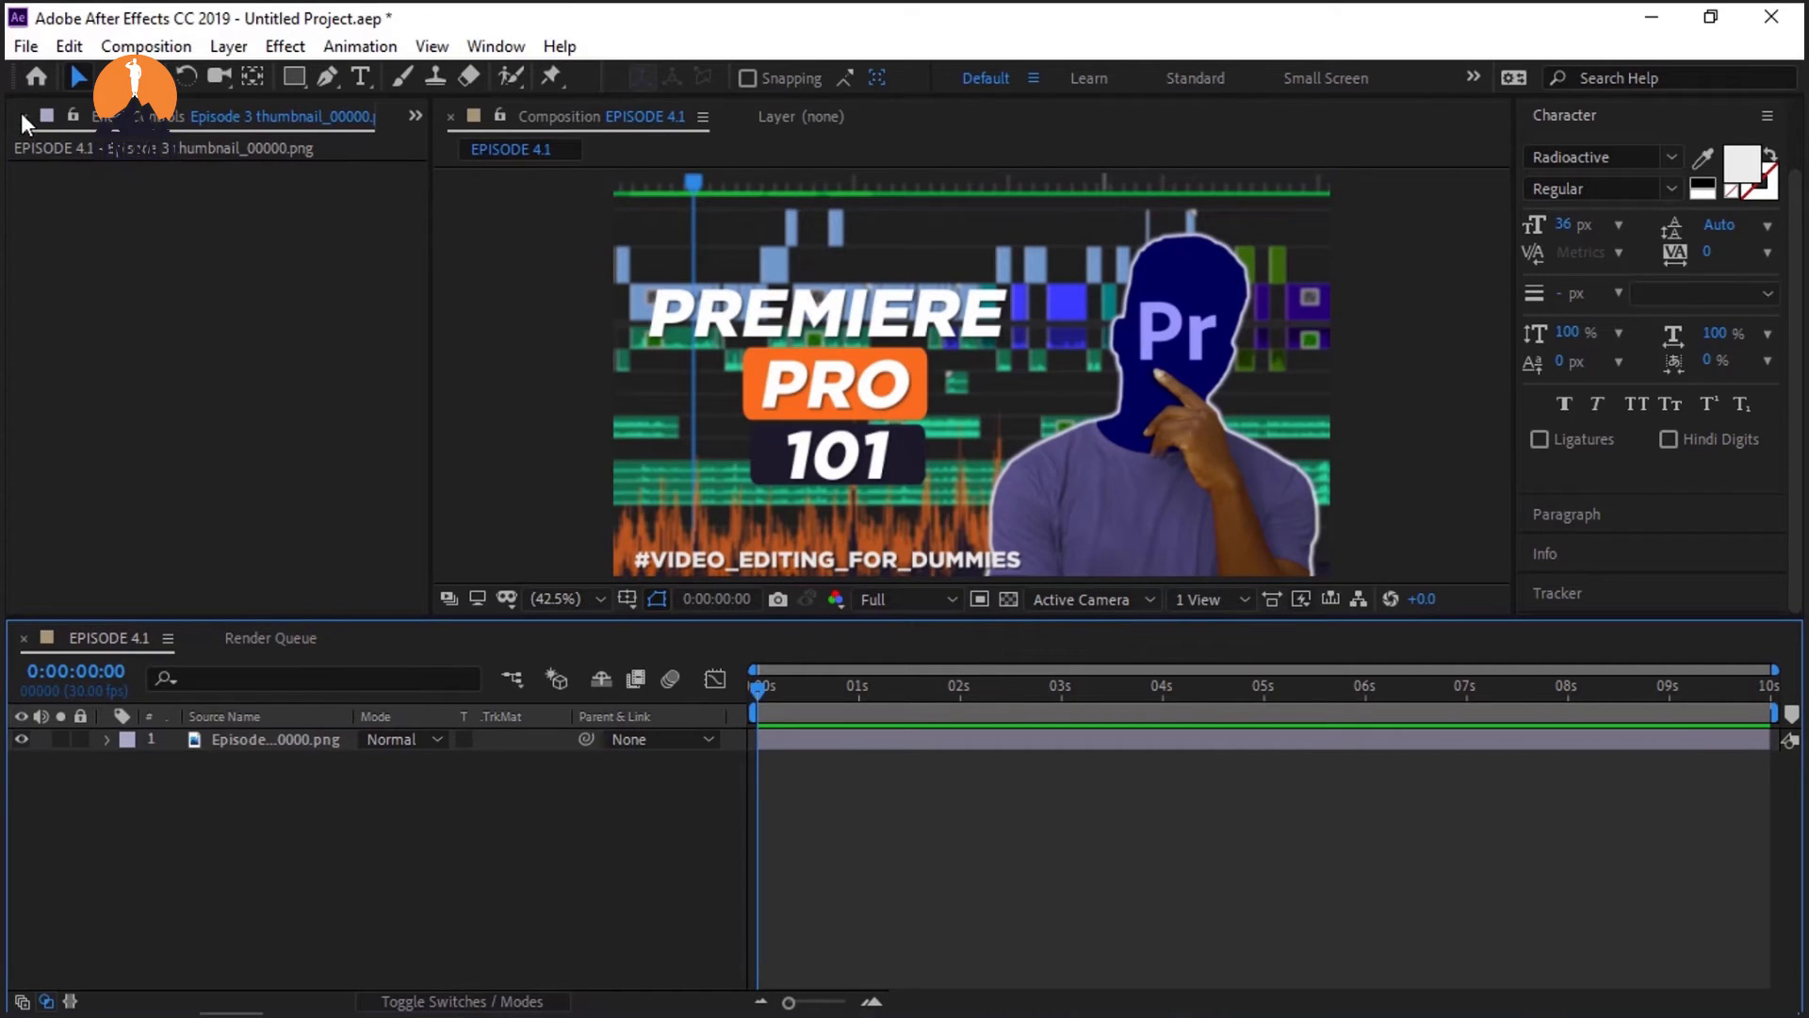
# Step: Close the Effect Controls panel of the Episode 3 thumbnail layer and reopen it
pyautogui.click(23, 117)
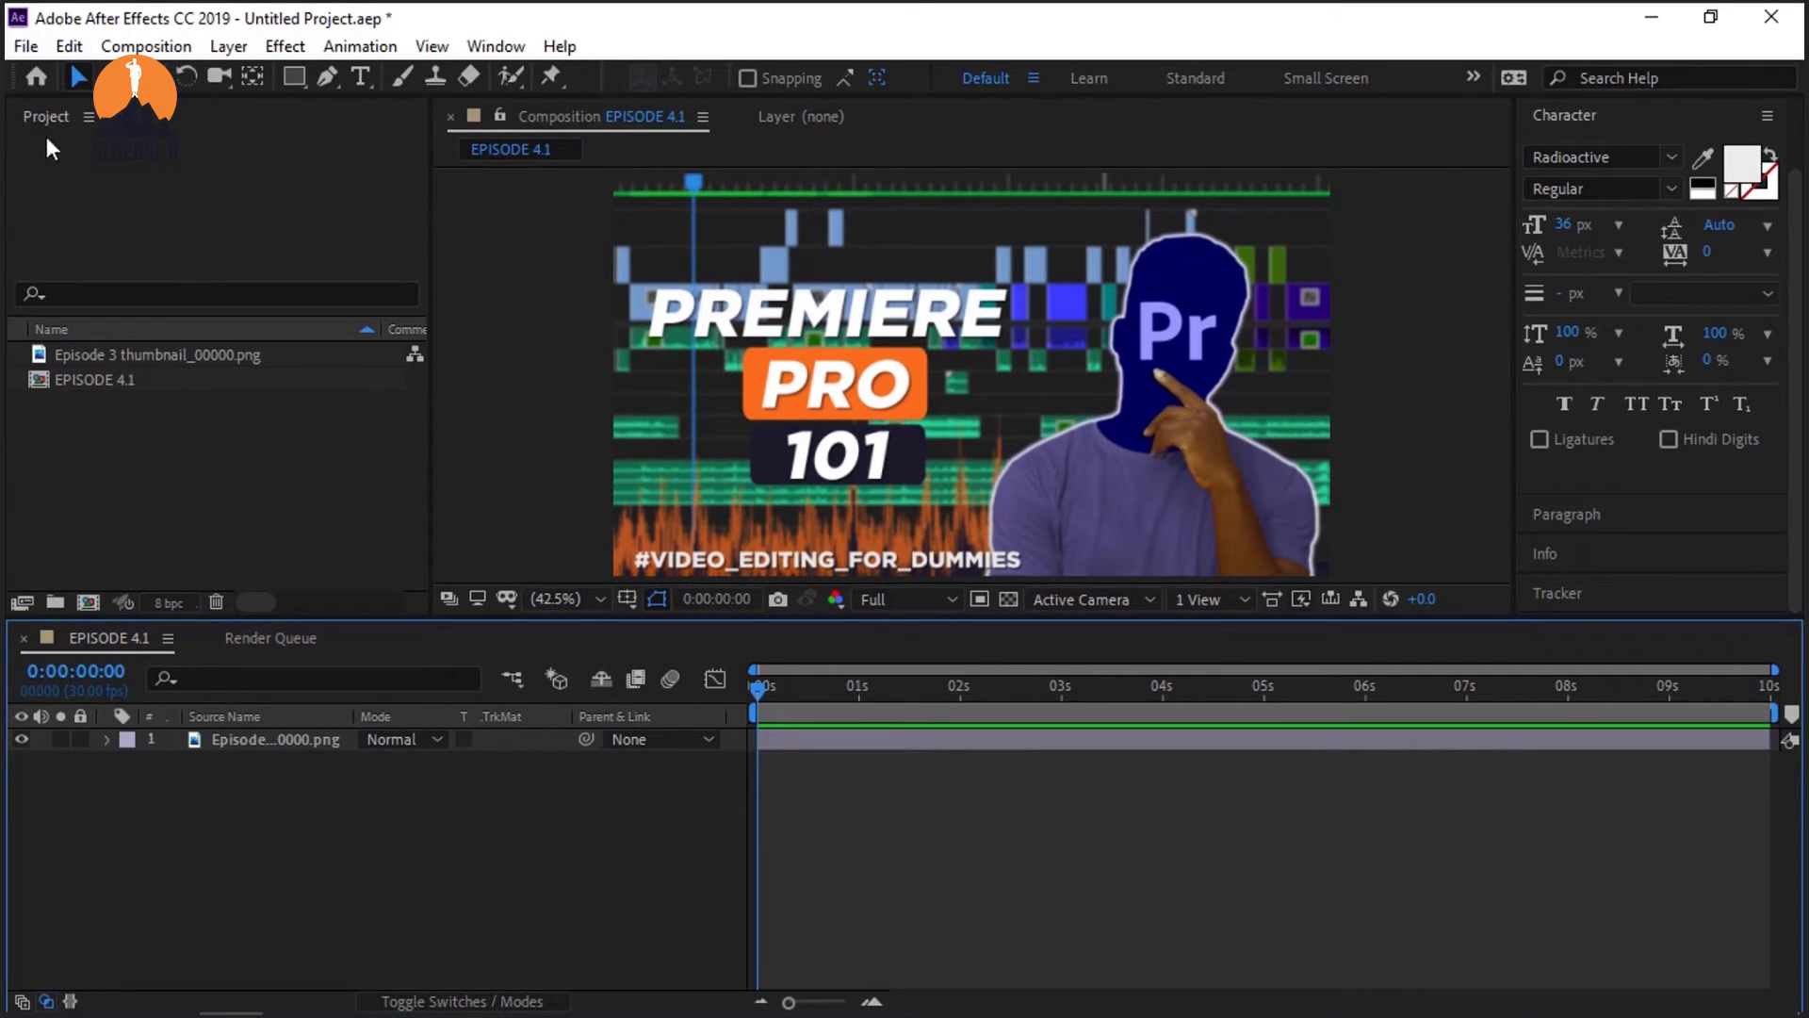
pyautogui.click(501, 45)
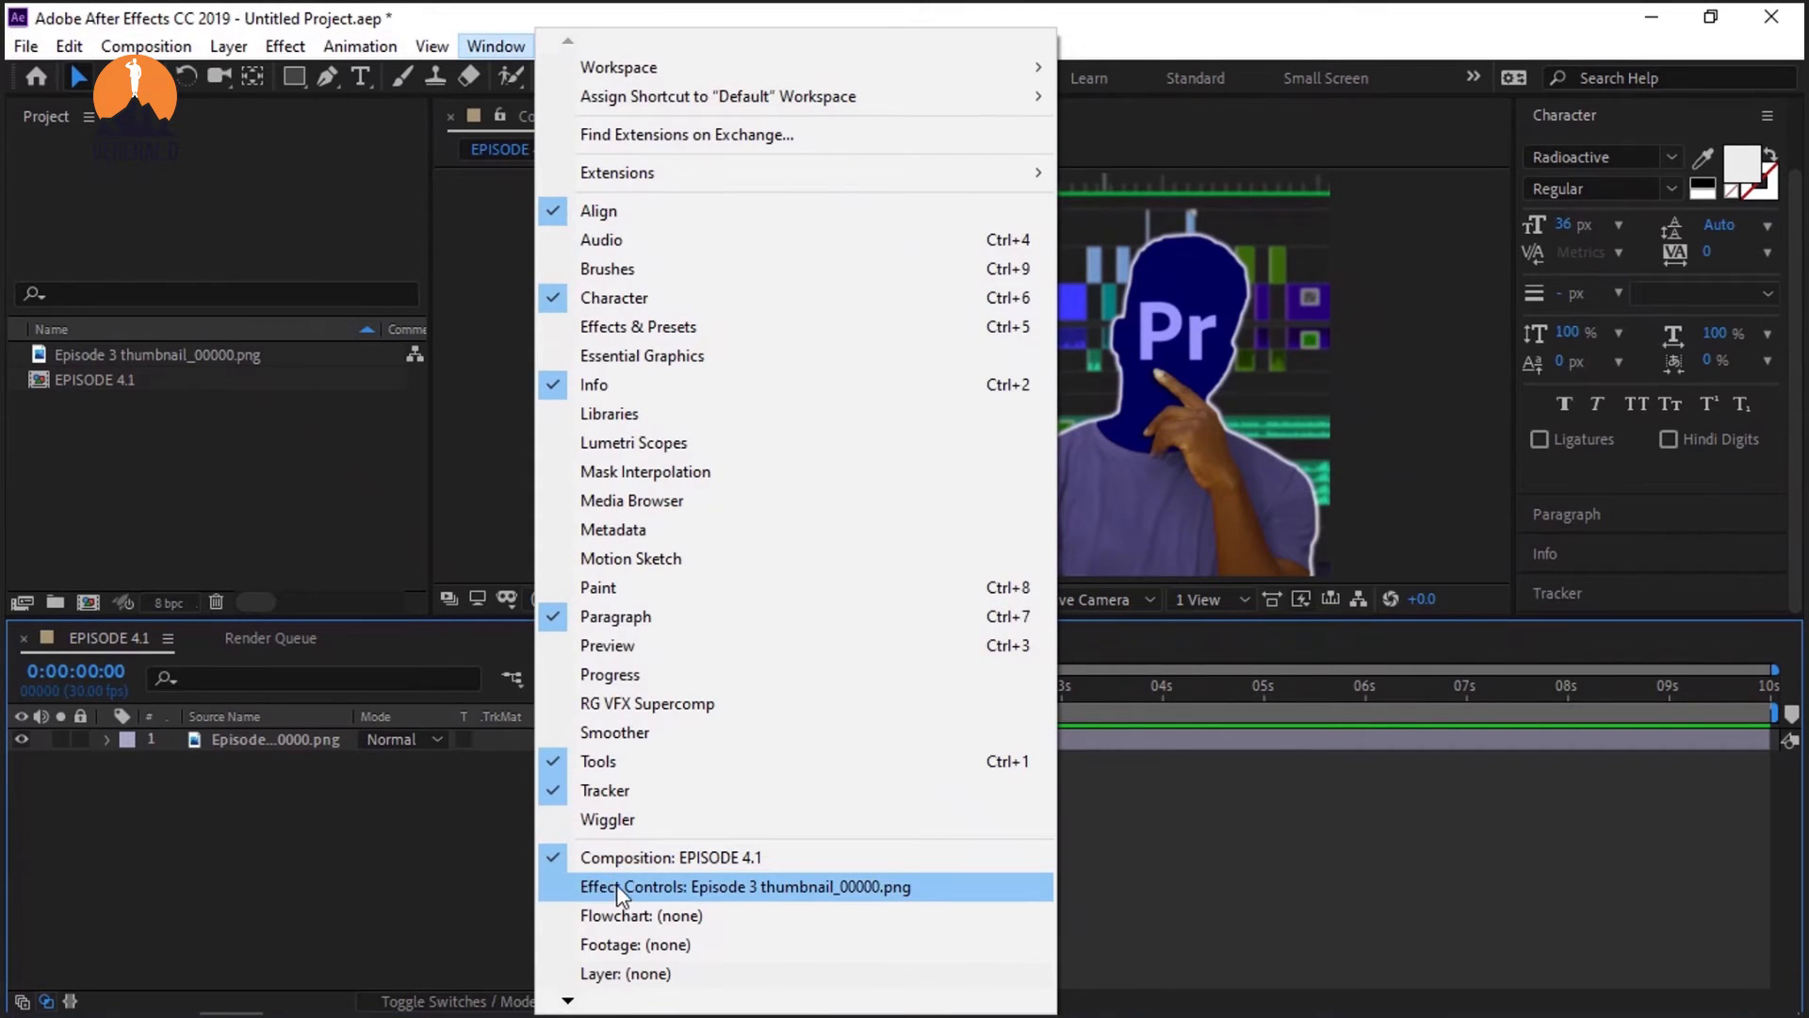
pyautogui.click(558, 890)
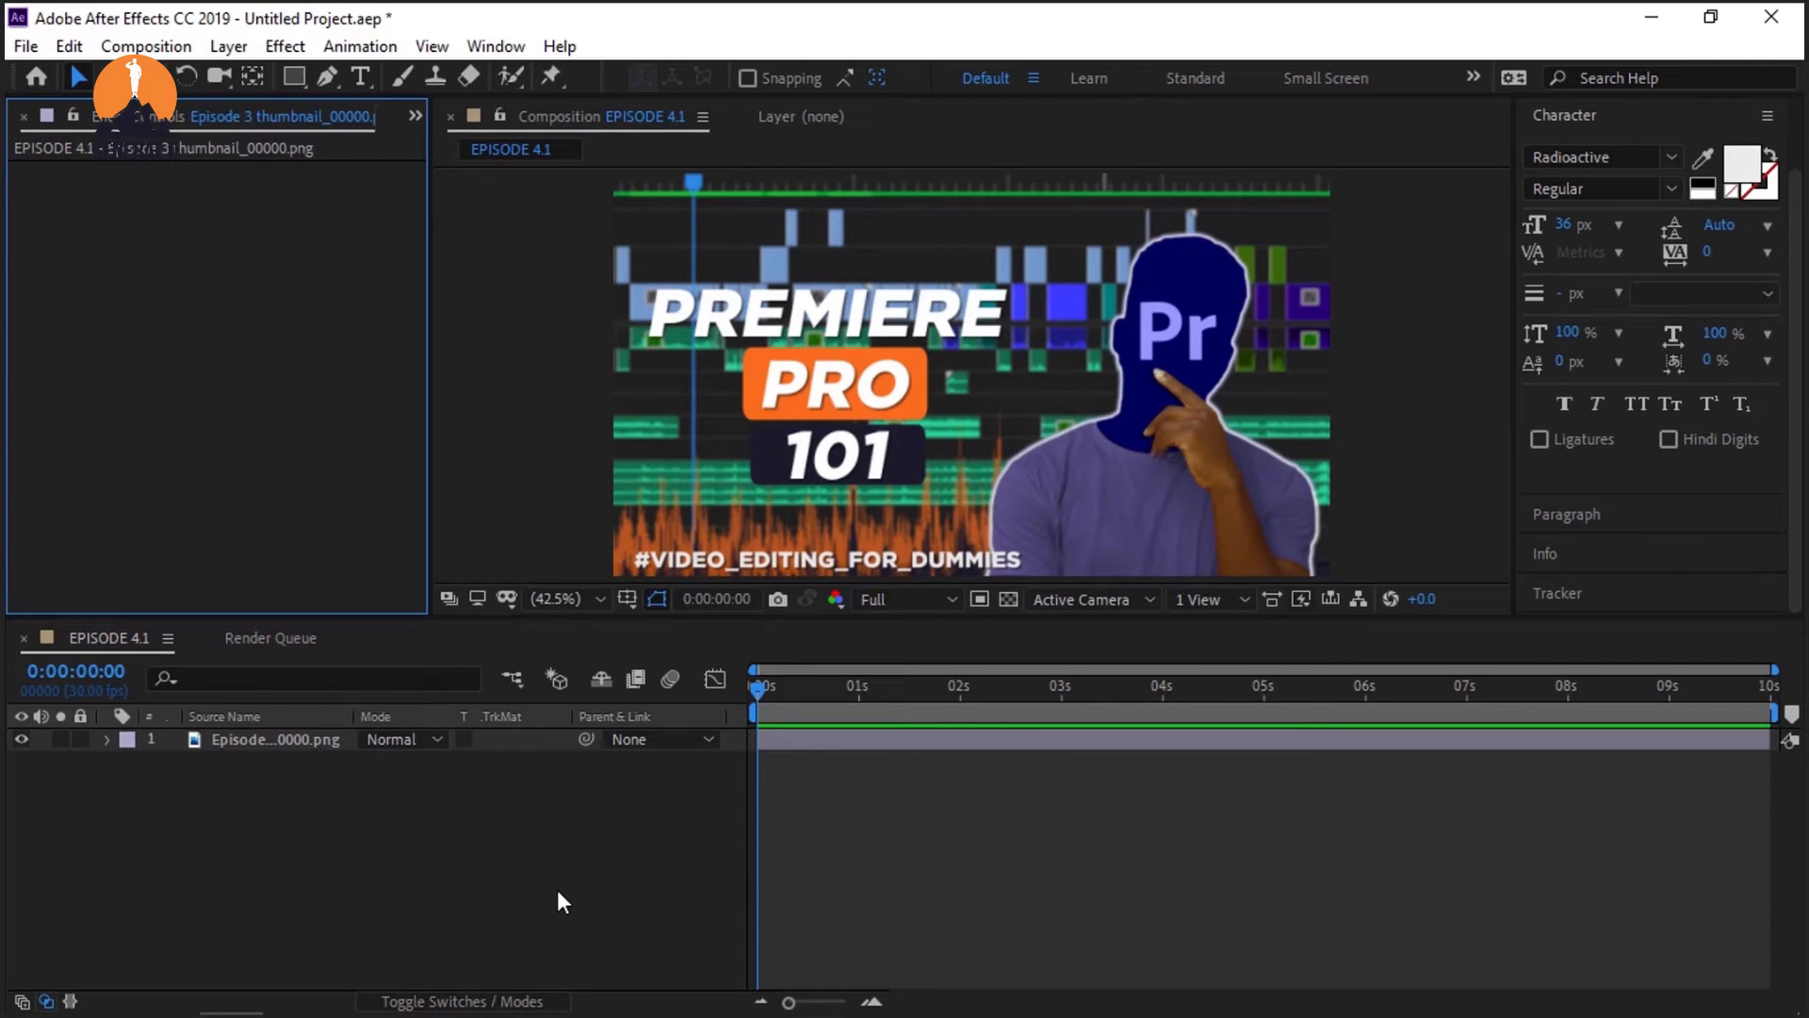
pyautogui.click(489, 42)
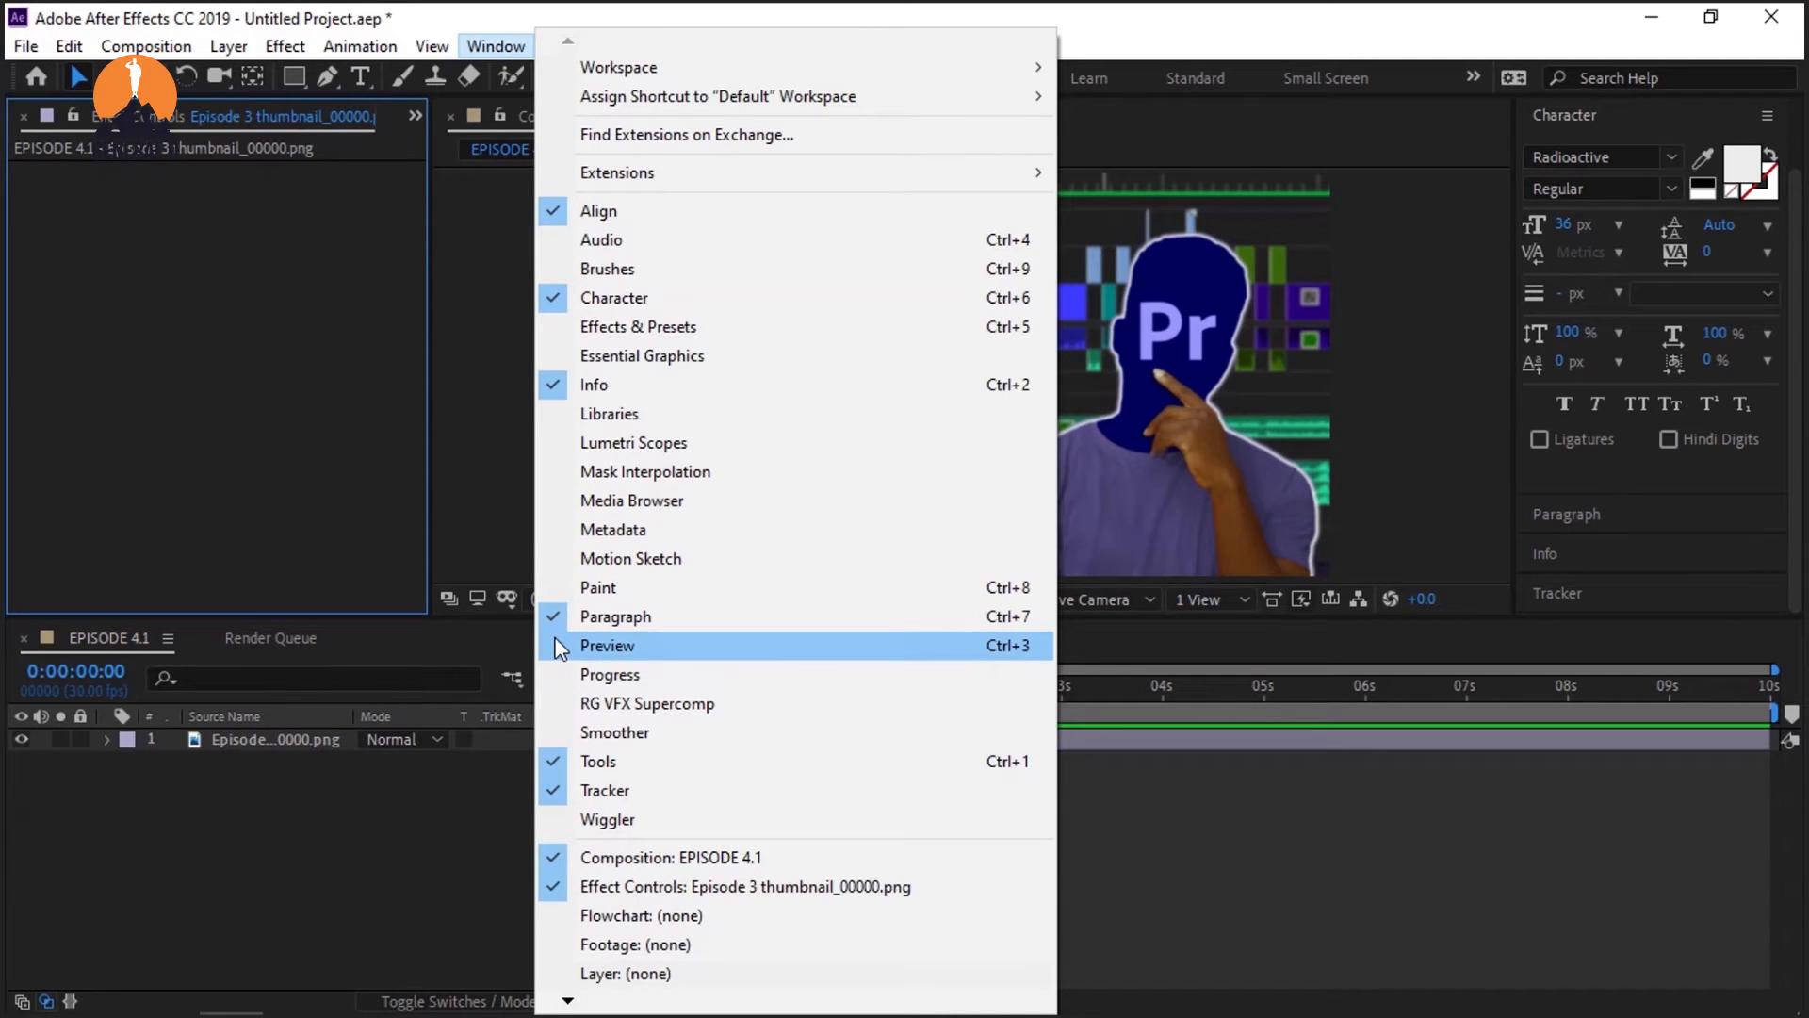
pyautogui.click(602, 4)
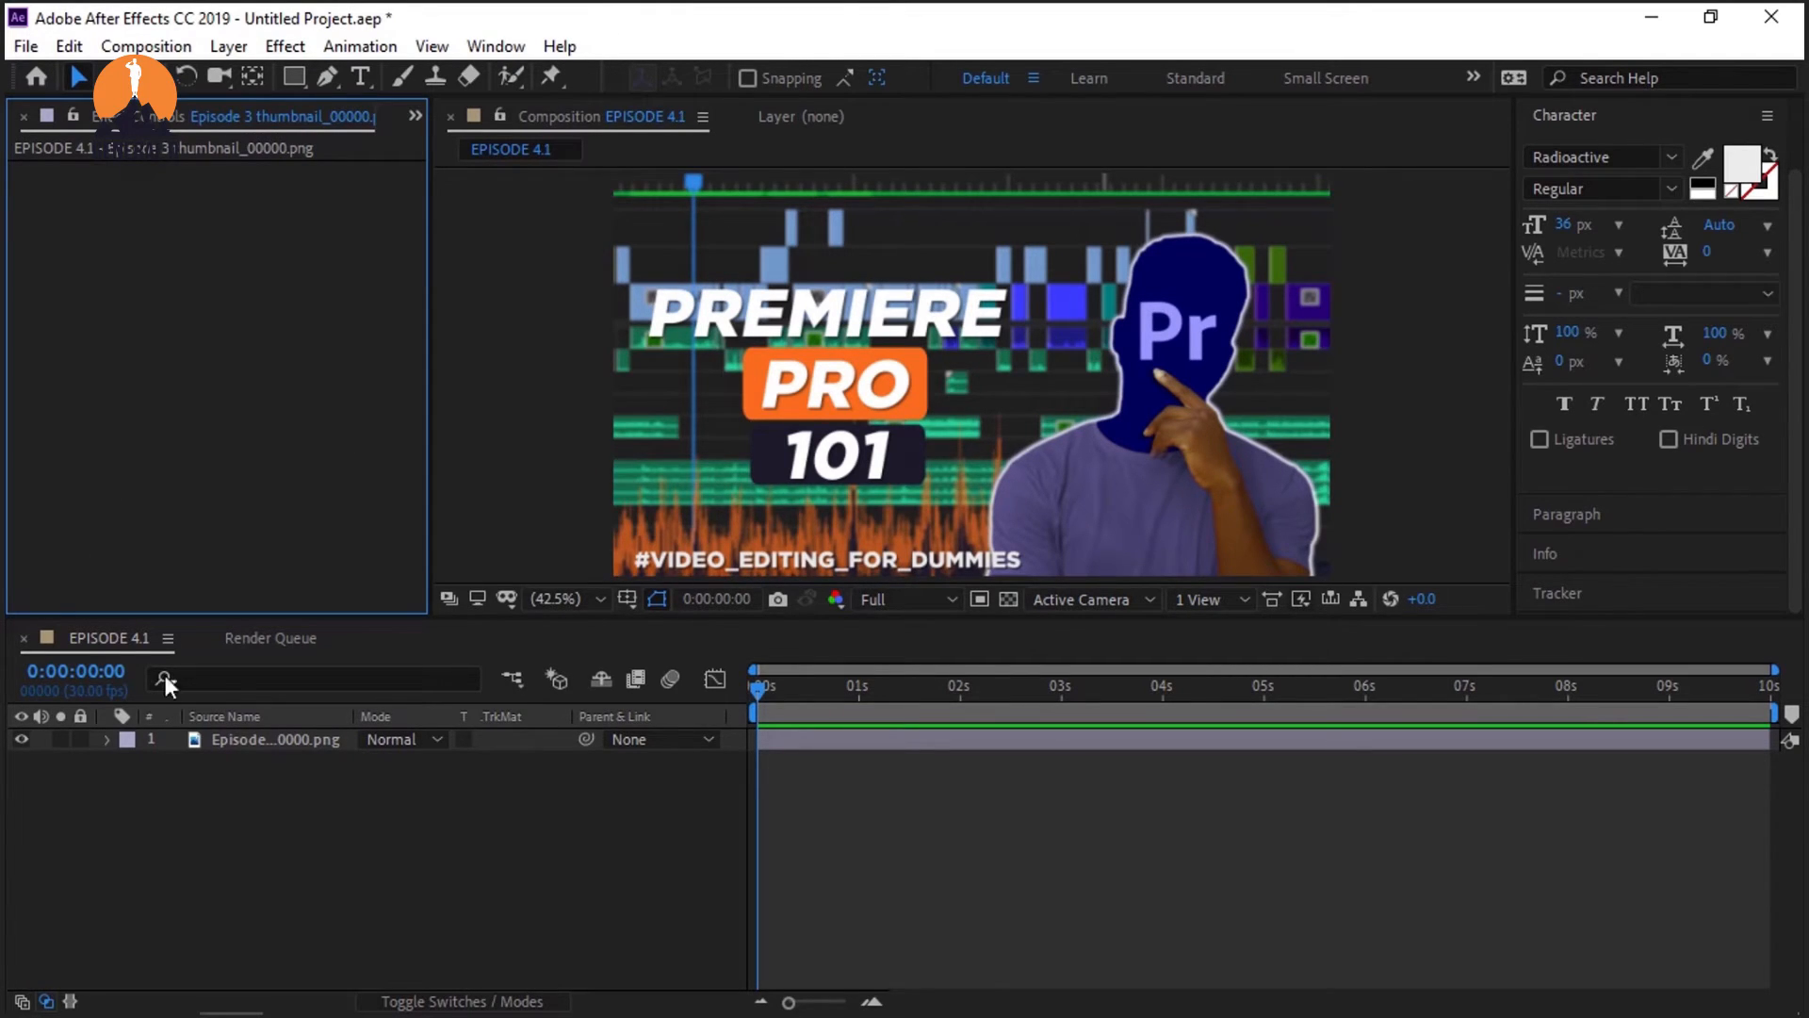
# Step: View the EPISODE 4.1 composition at 1.5% and 100% magnification, and return the viewer to Fit up to 100%
pyautogui.click(573, 605)
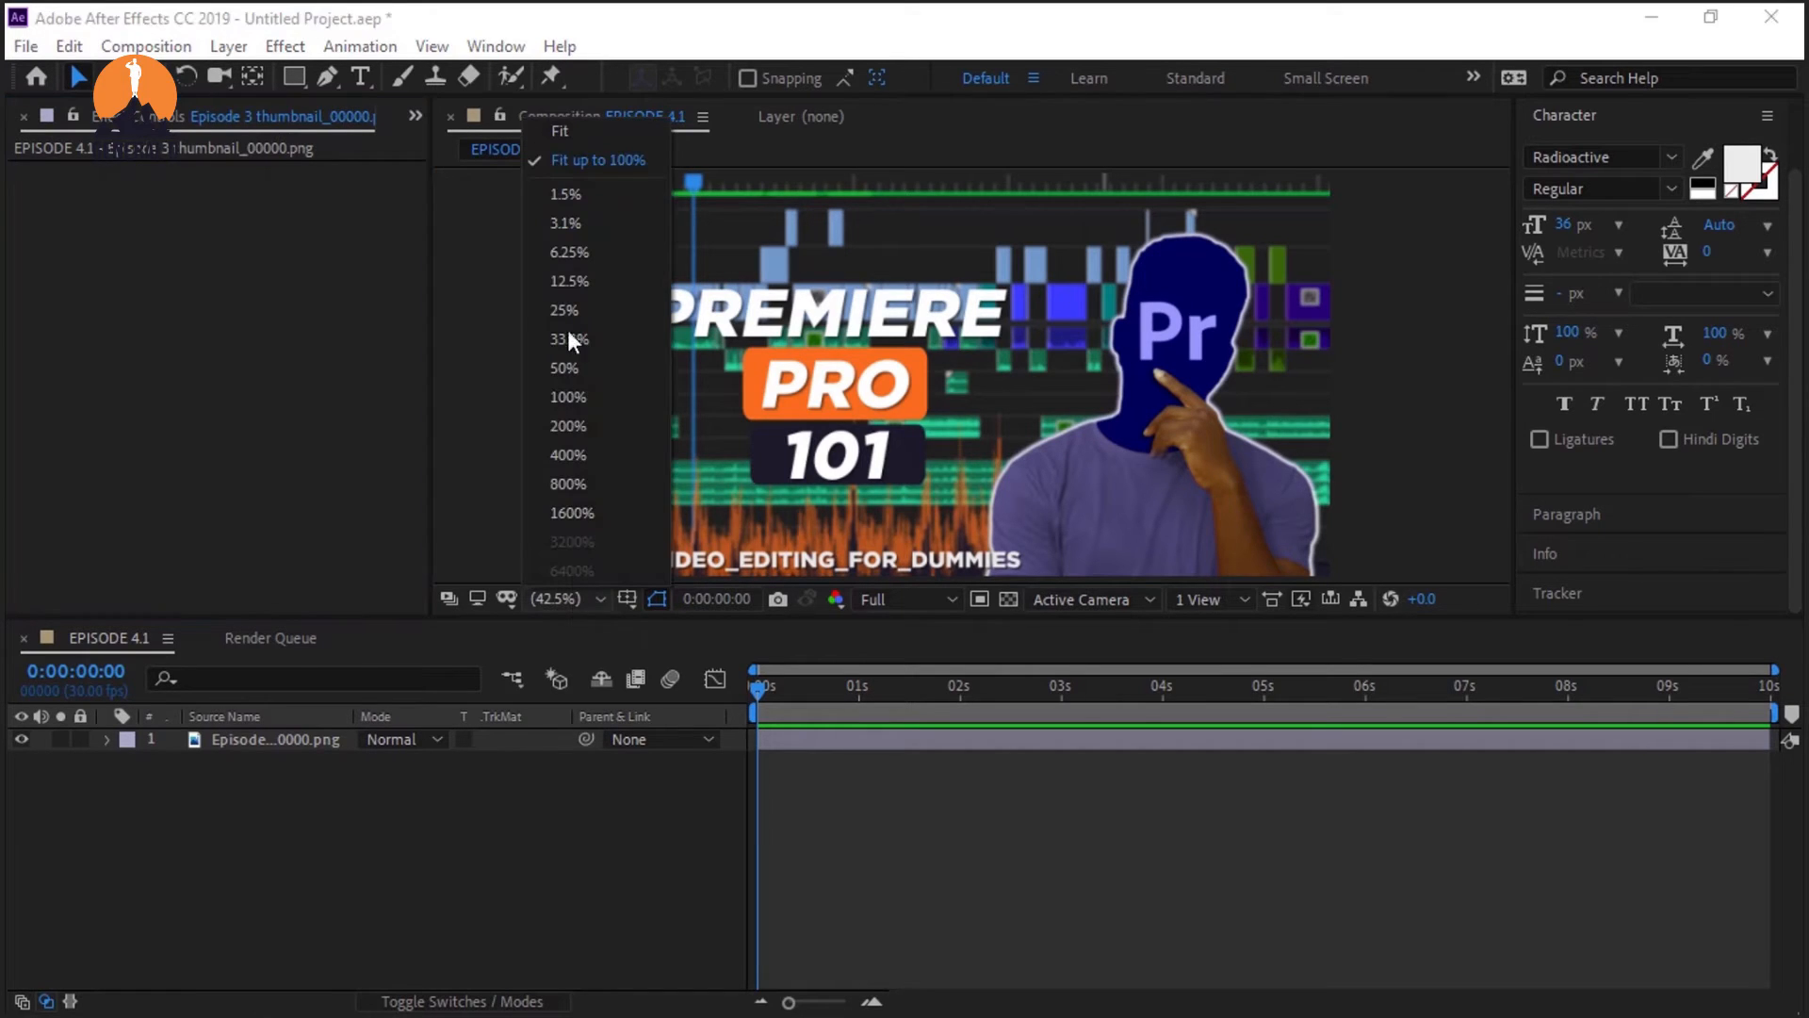
pyautogui.click(566, 193)
pyautogui.click(566, 599)
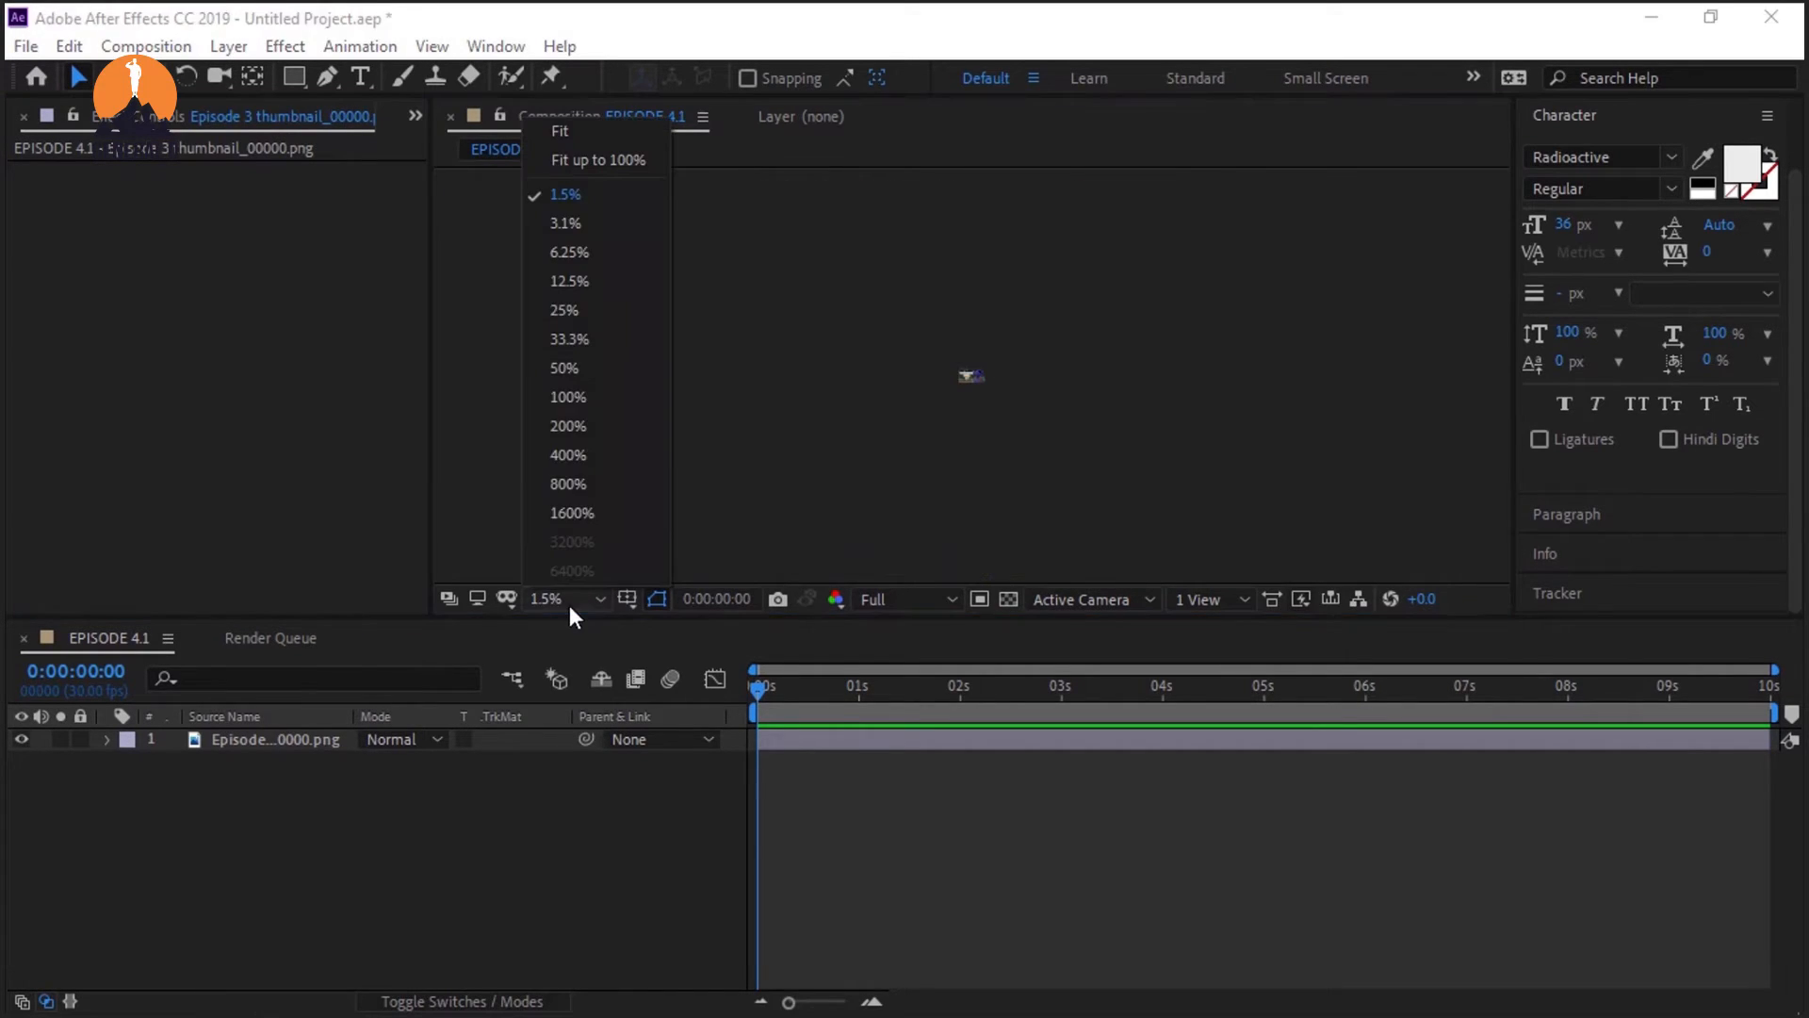
pyautogui.click(560, 415)
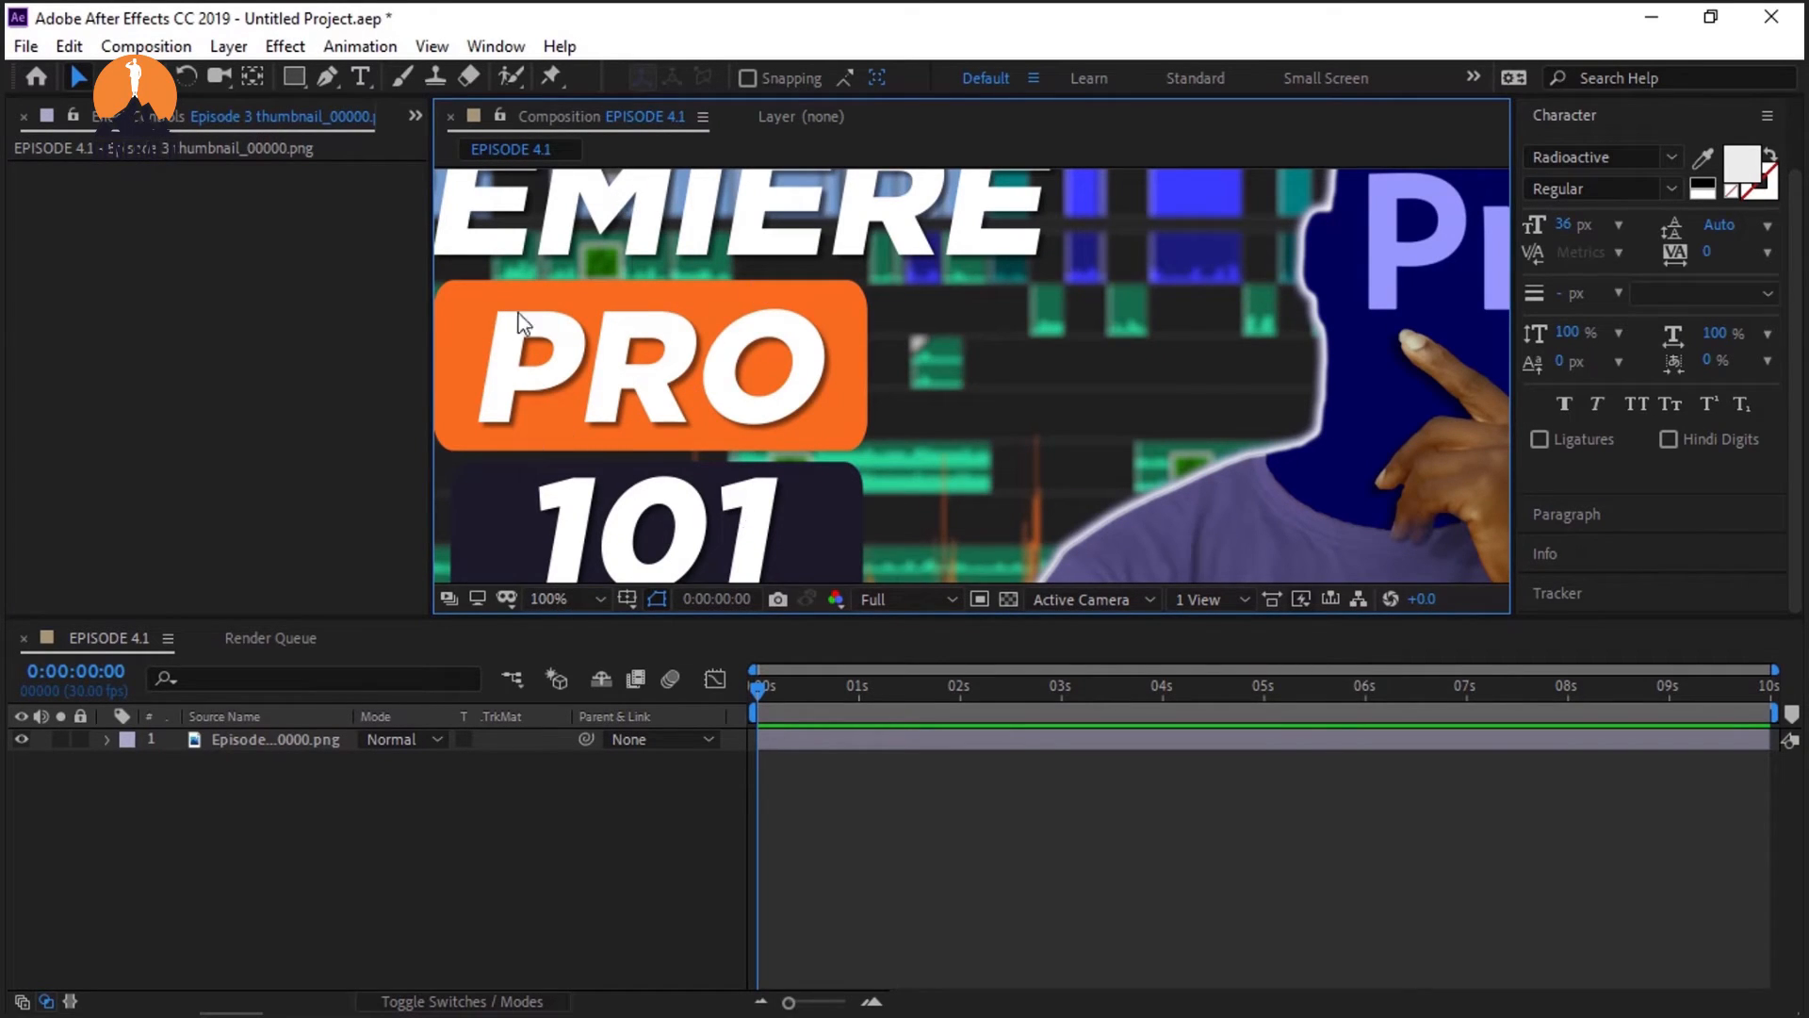
pyautogui.click(568, 597)
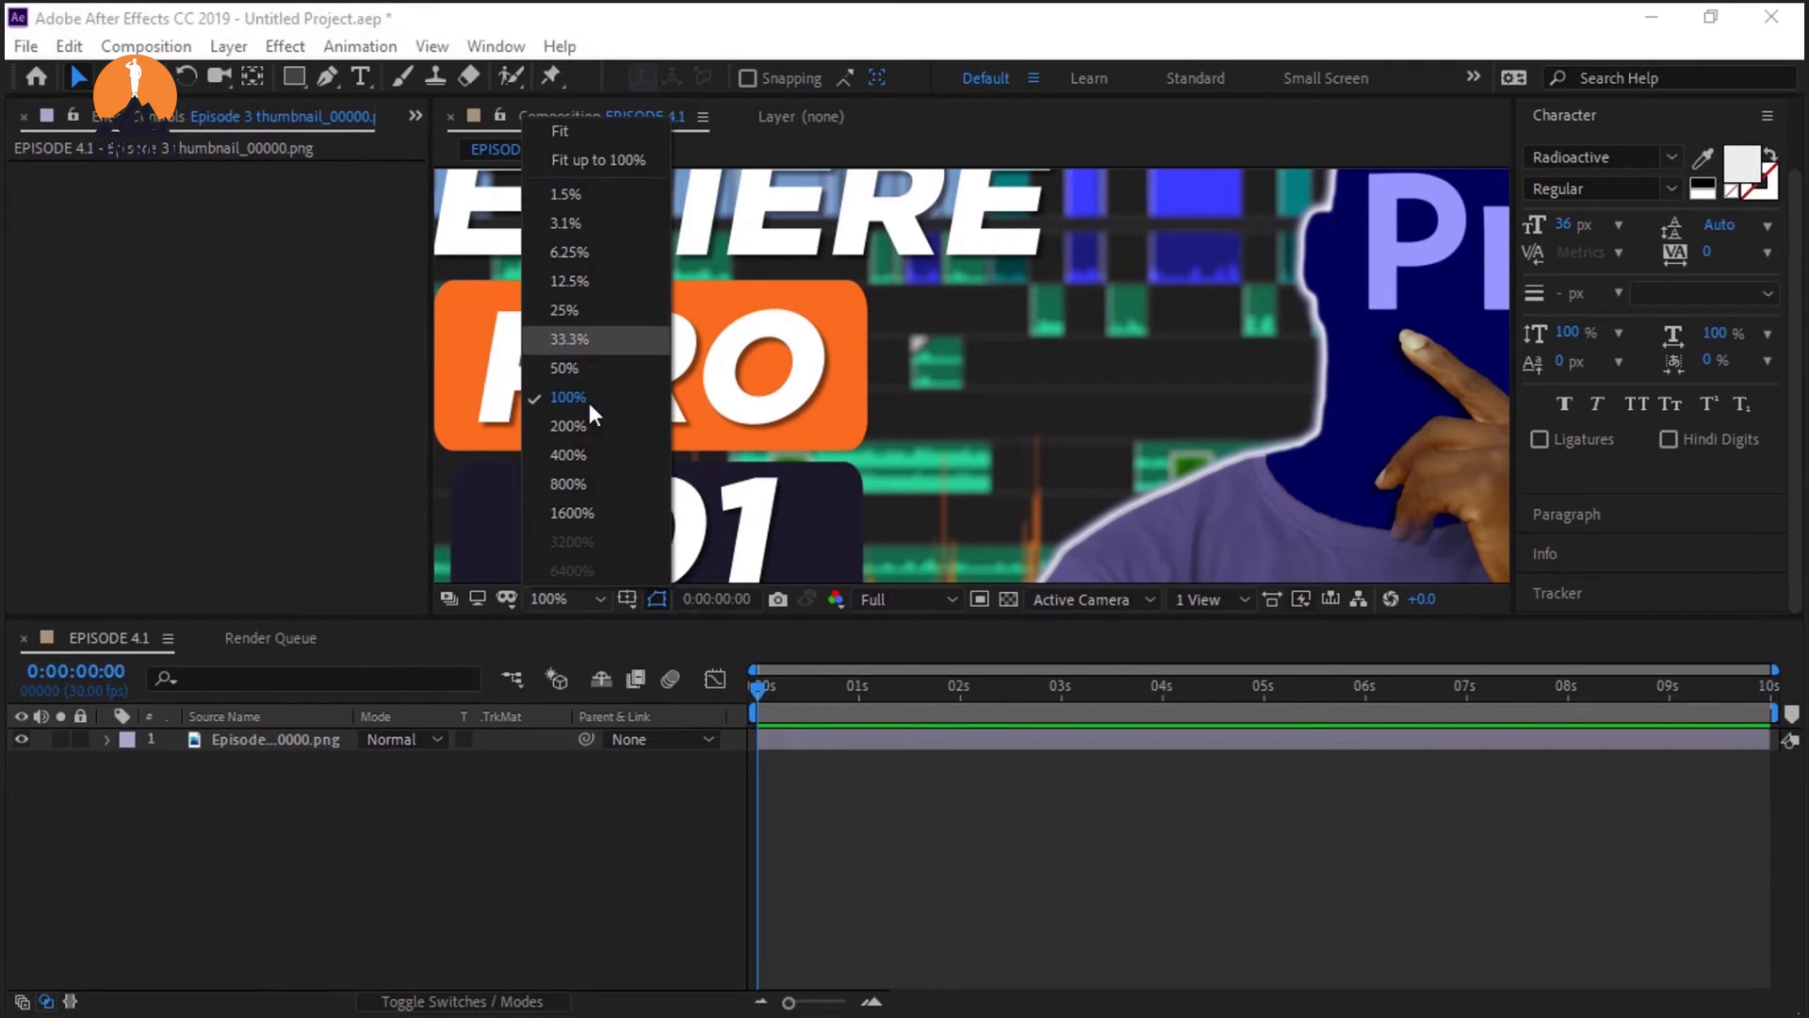
pyautogui.click(554, 598)
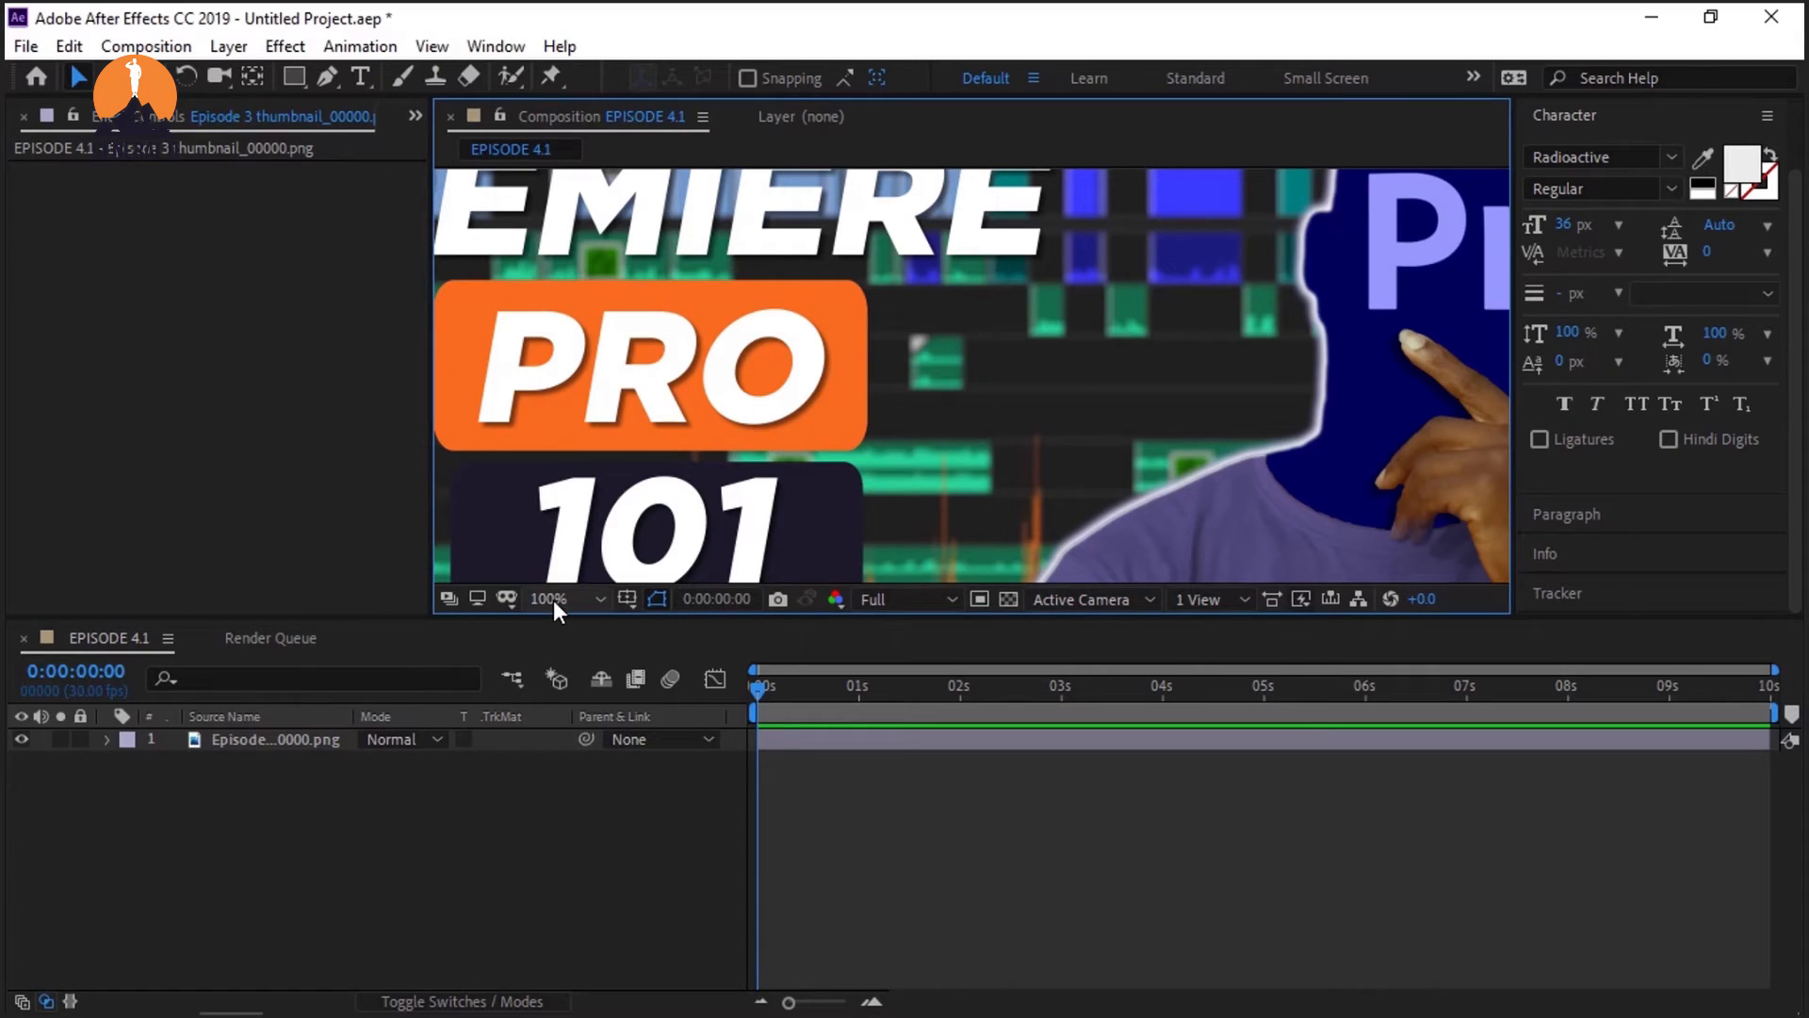
pyautogui.click(552, 600)
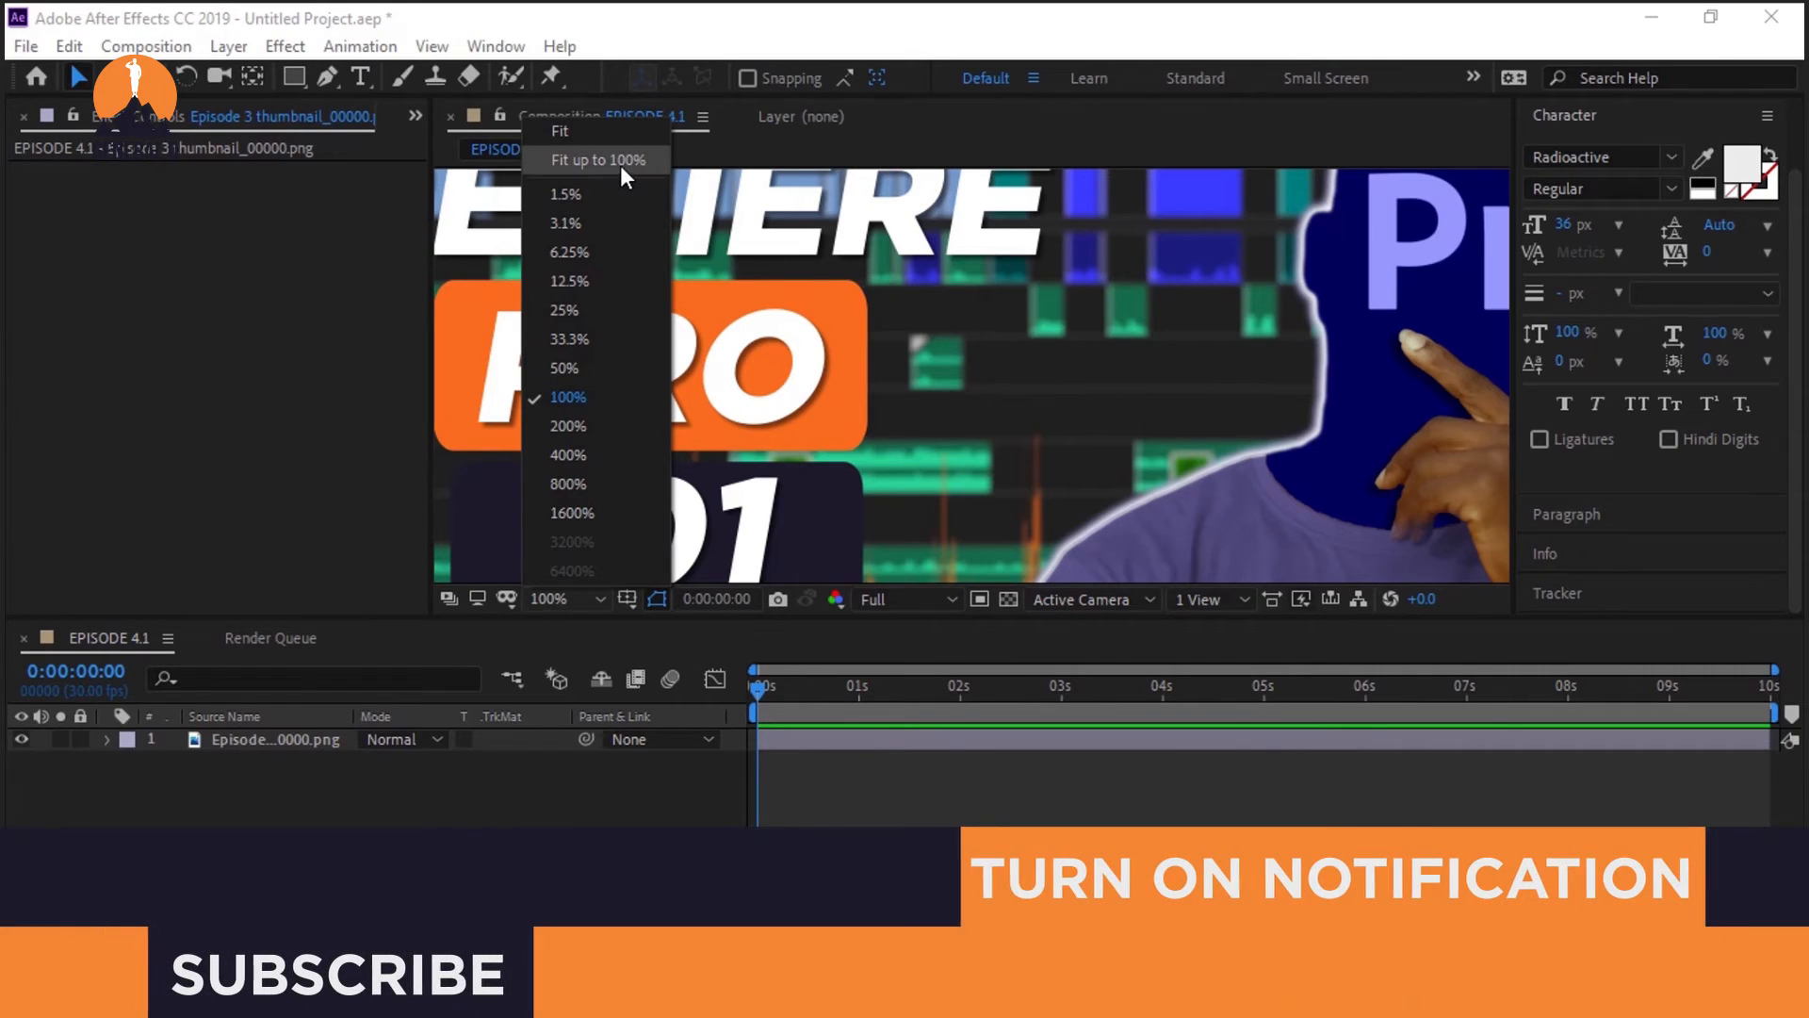
pyautogui.click(621, 166)
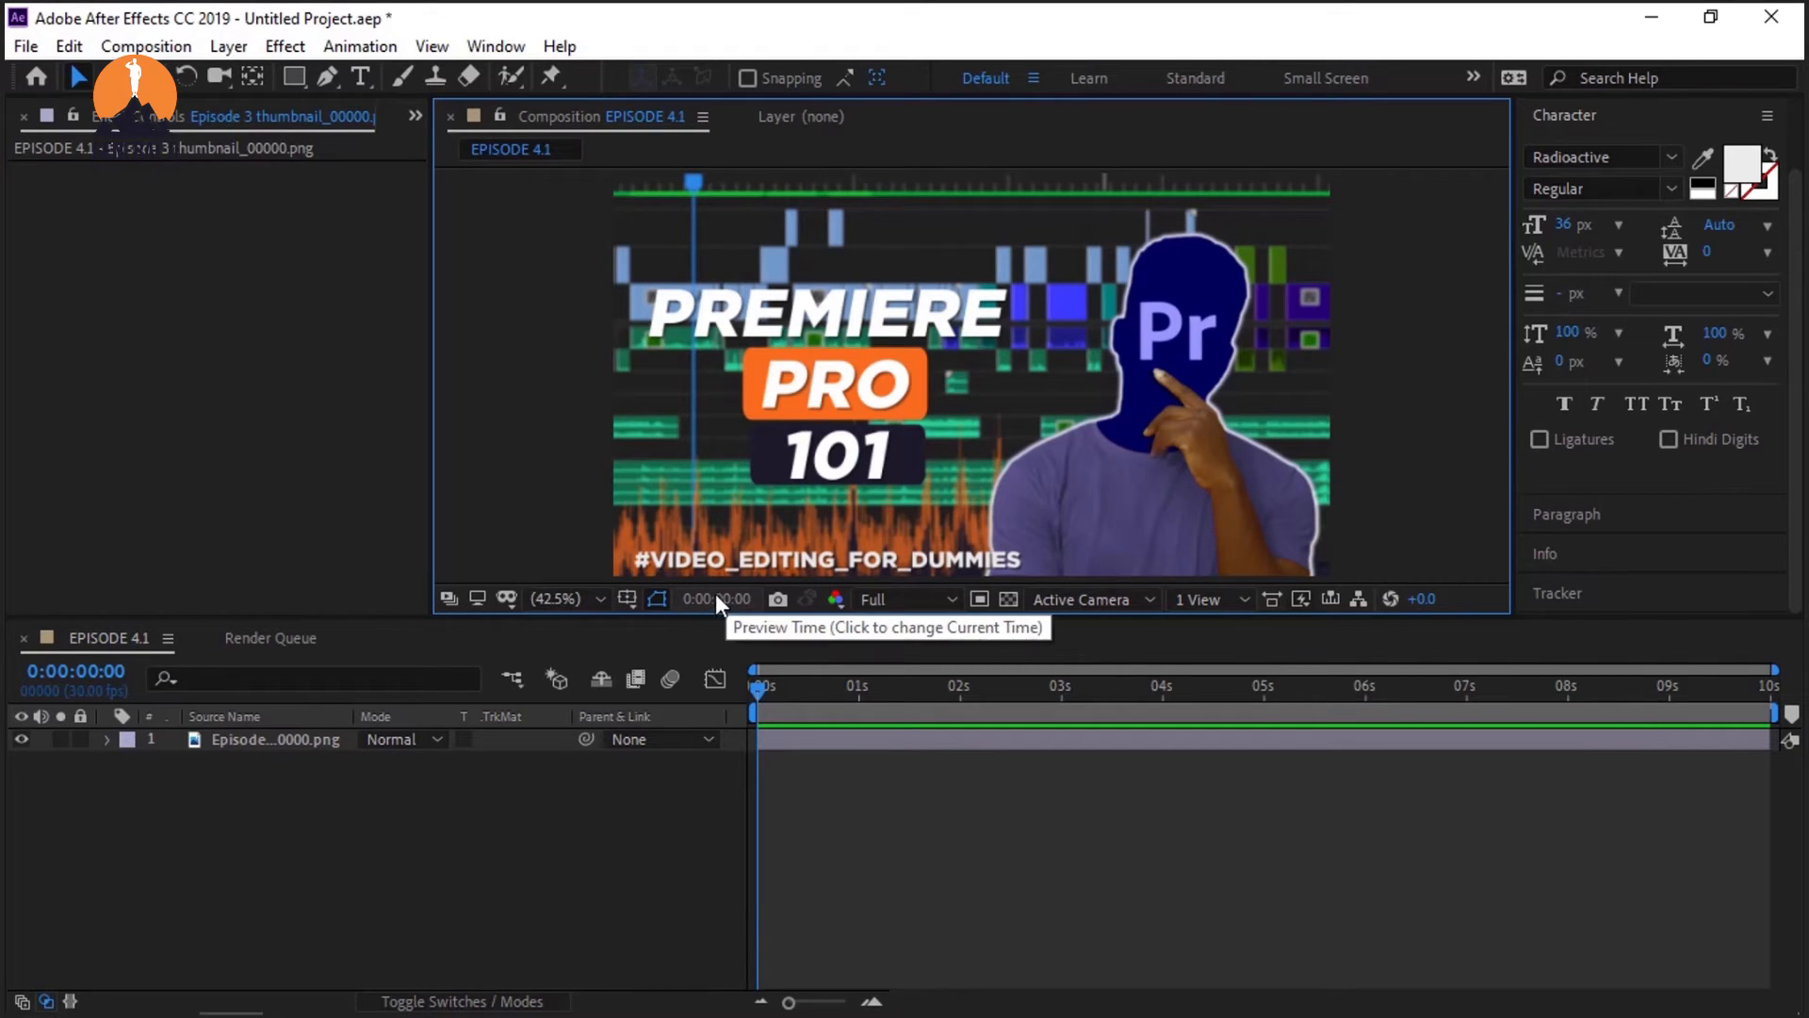
# Step: Check the EPISODE 4.1 composition settings and scrub the playhead along the timeline to 0:00:08:04
pyautogui.hotkey('ctrl', 'k')
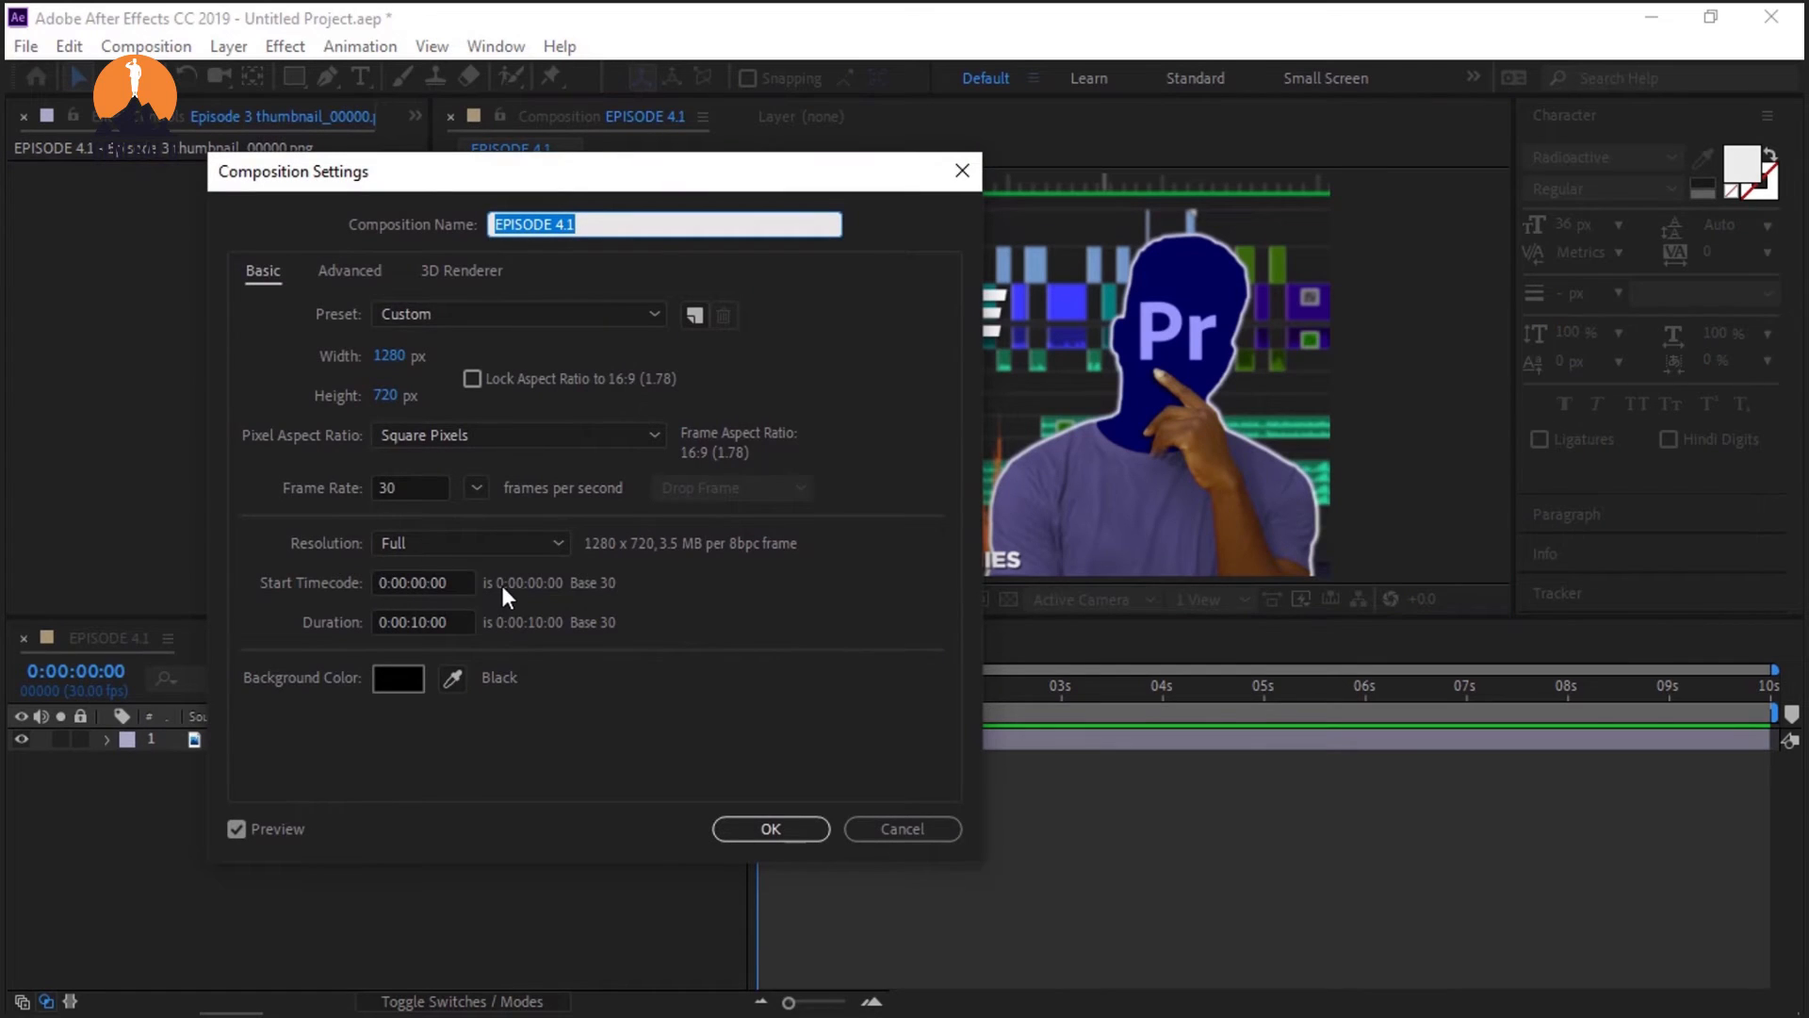
pyautogui.click(789, 829)
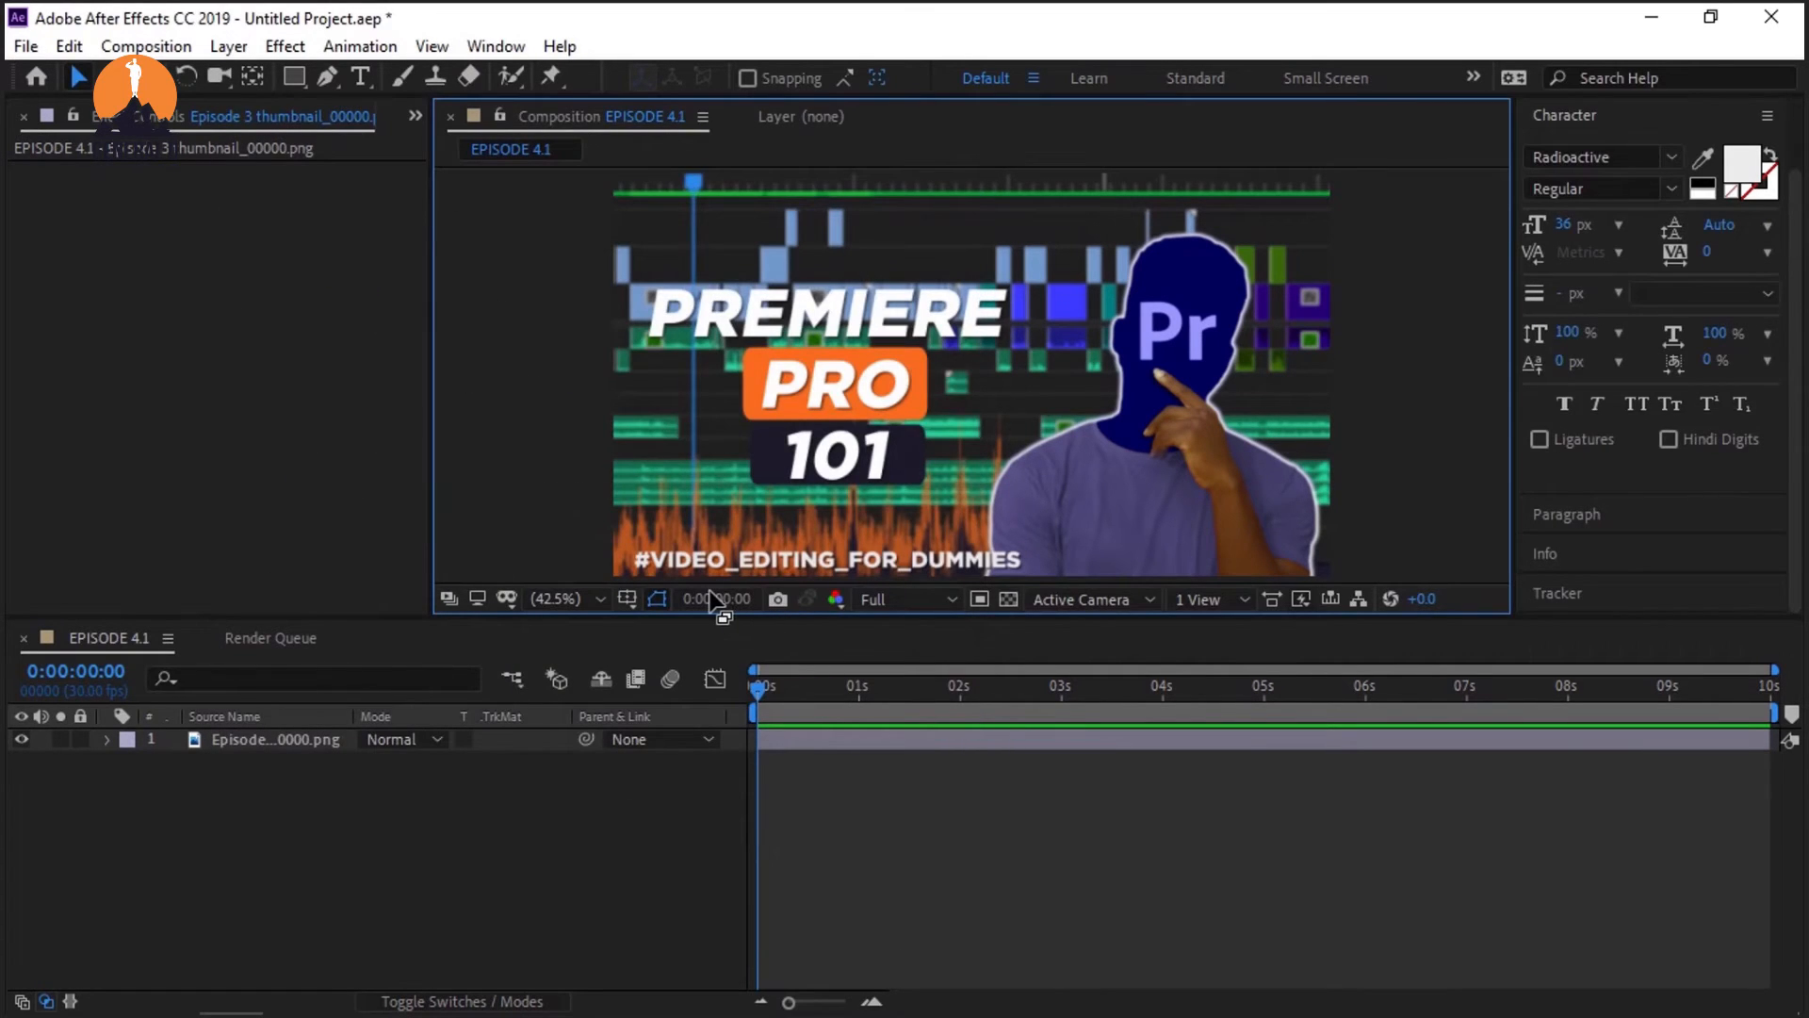
pyautogui.click(796, 690)
pyautogui.moveTo(820, 697); pyautogui.dragTo(1125, 702)
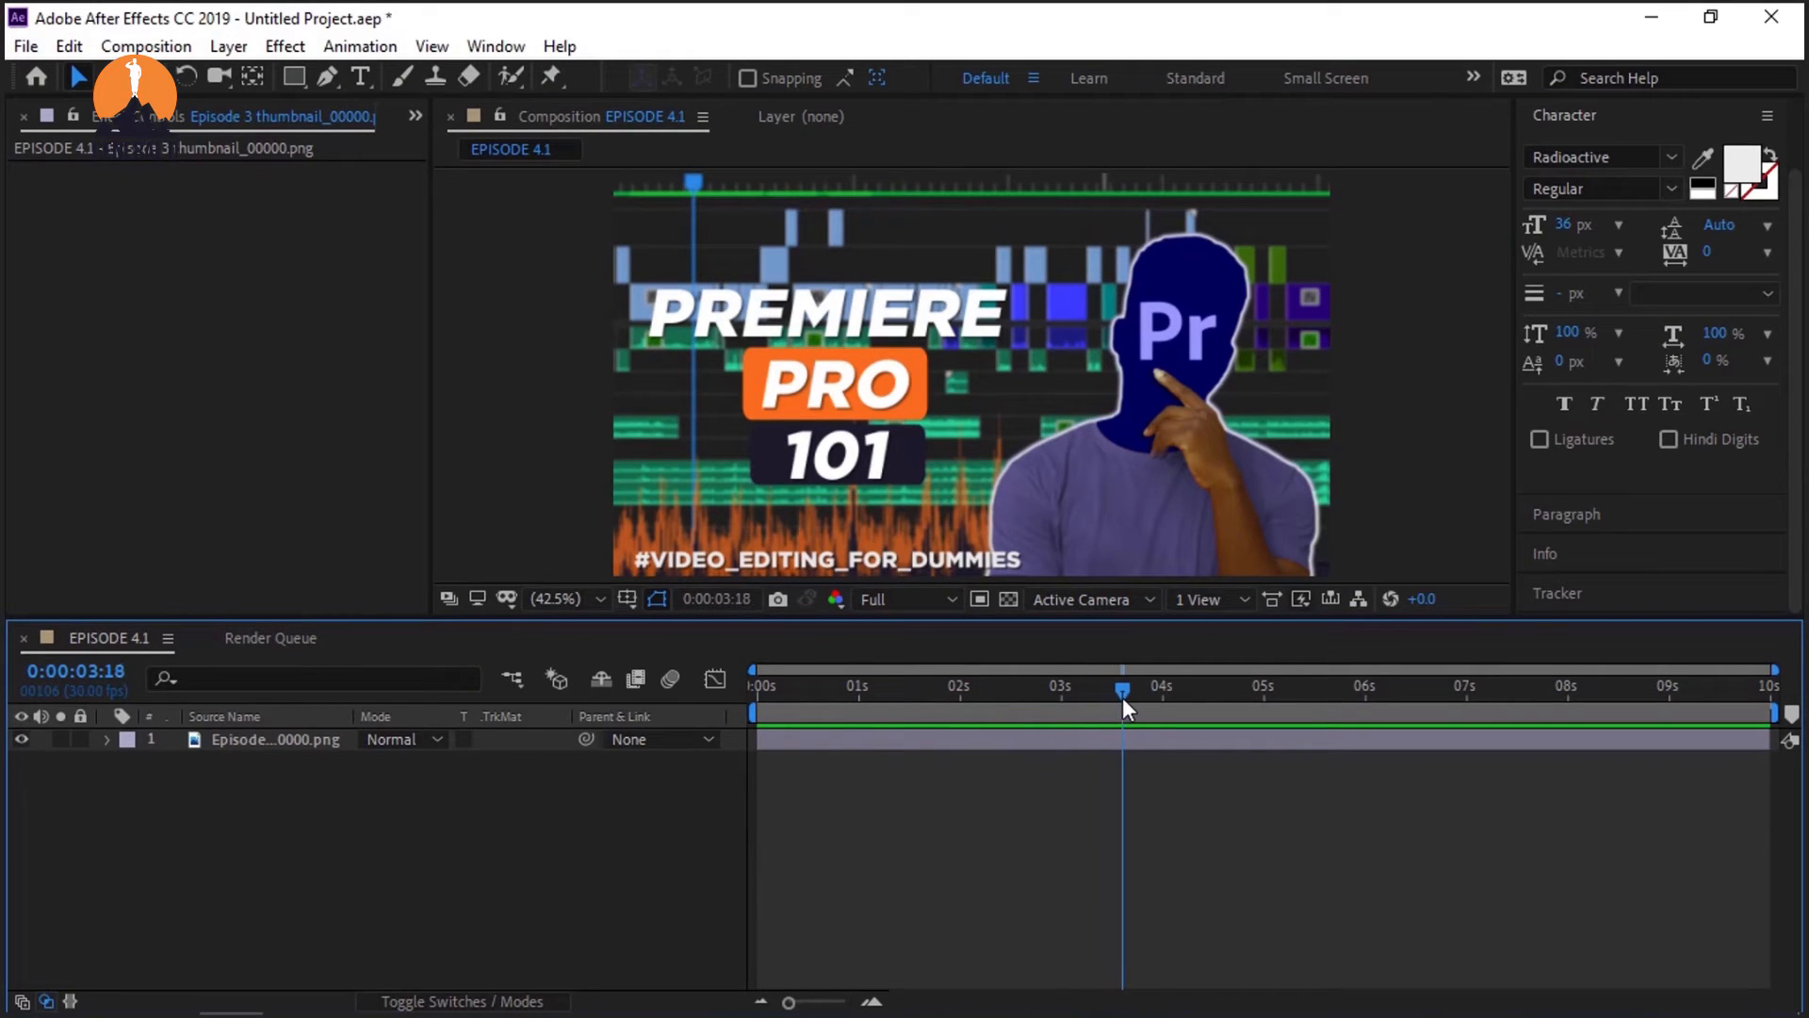
pyautogui.click(805, 691)
pyautogui.moveTo(1025, 691); pyautogui.dragTo(1079, 692)
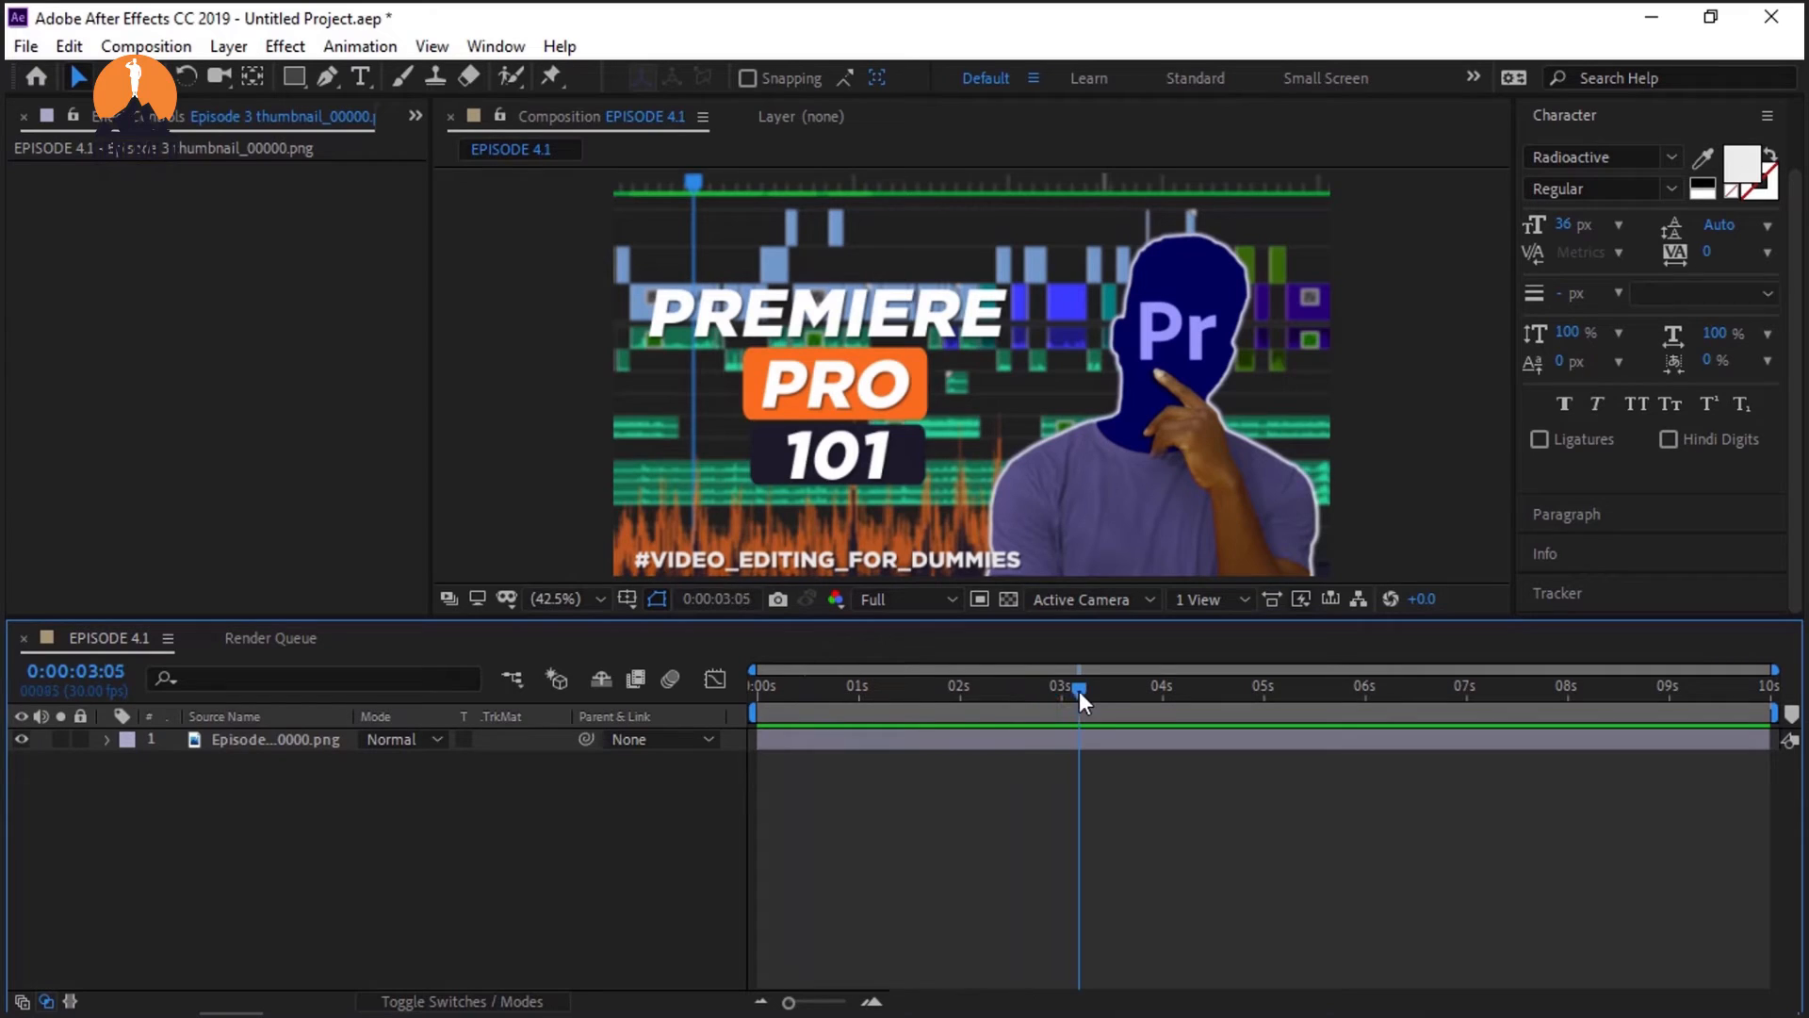
pyautogui.click(1266, 700)
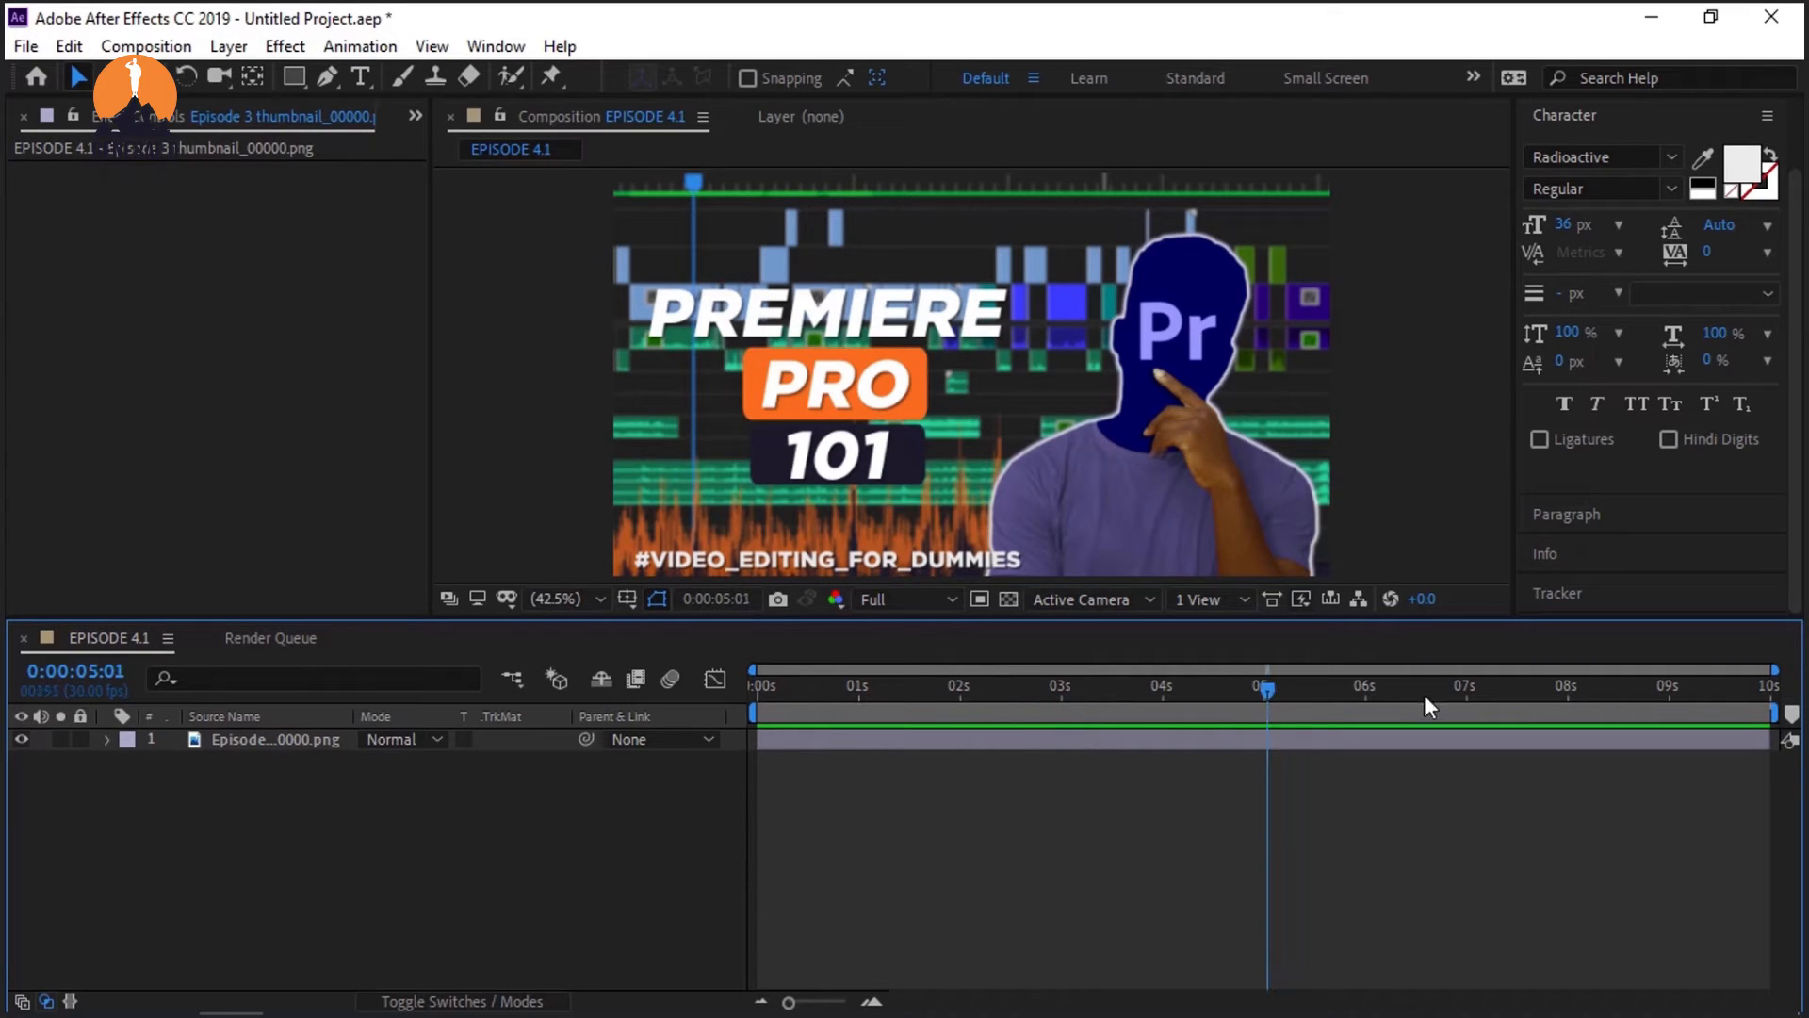
pyautogui.click(1582, 697)
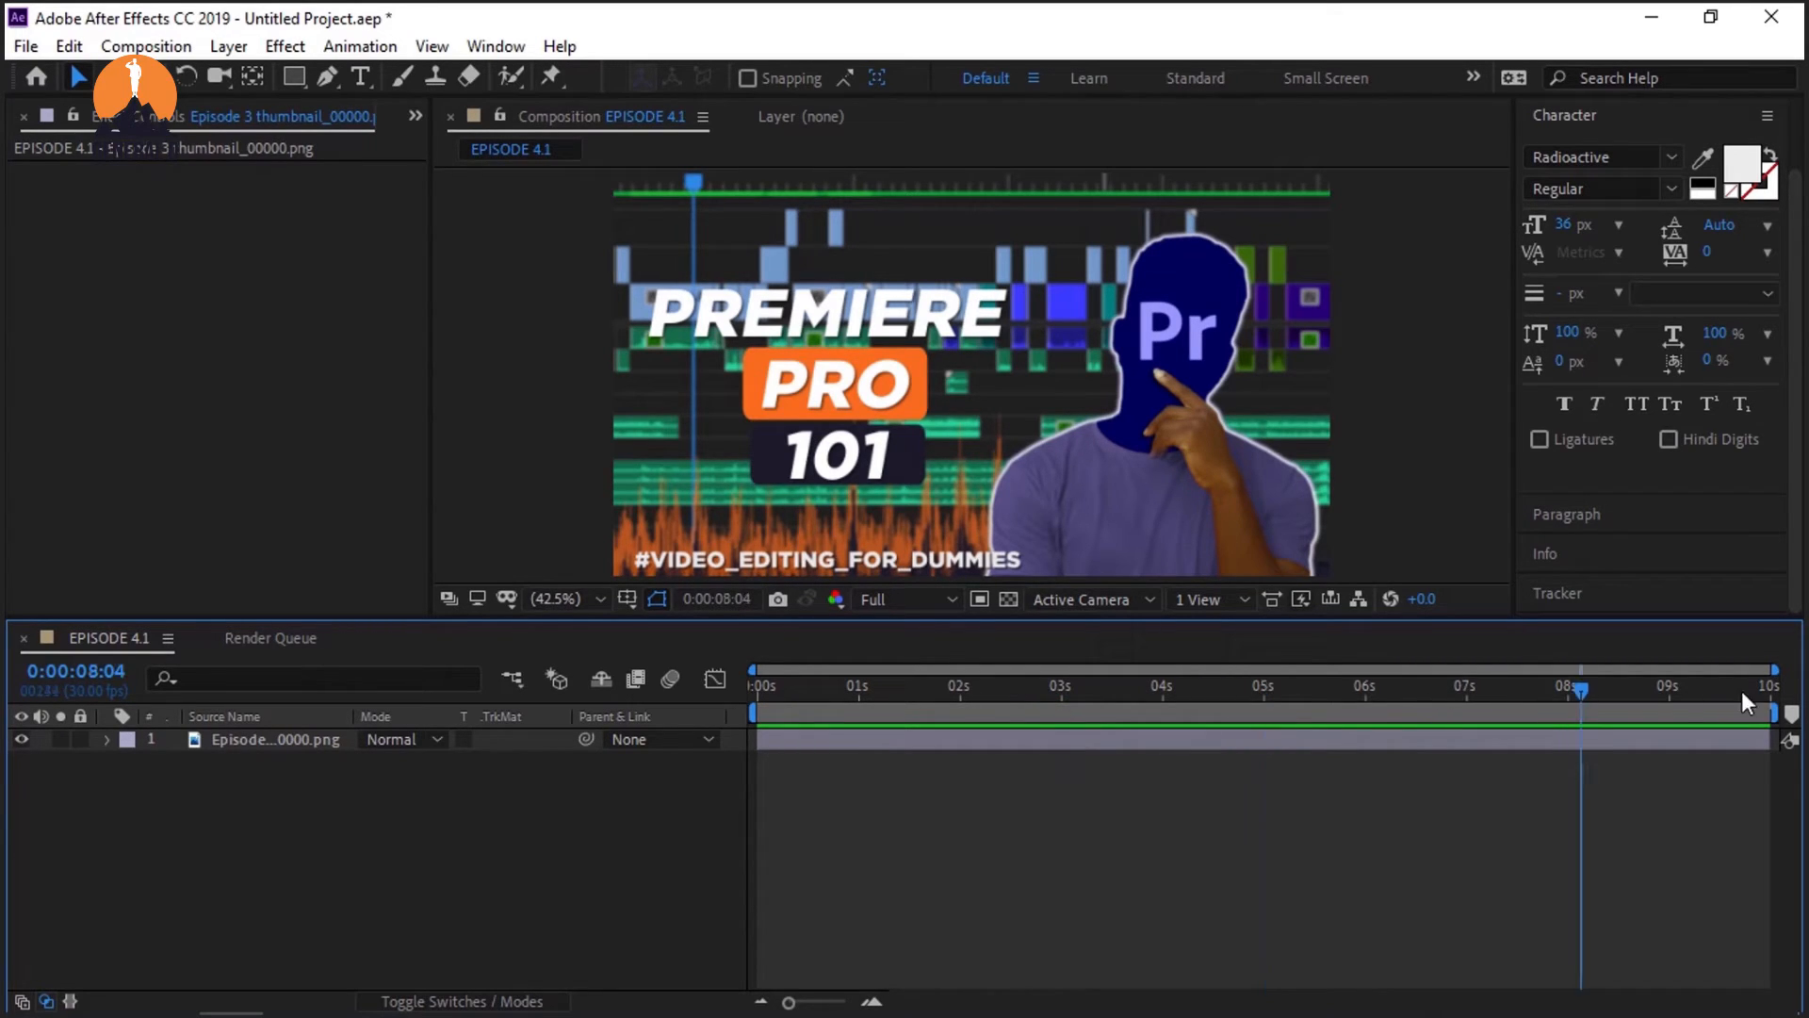
# Step: Move the playhead to the composition's last frame, advance one frame to 0:00:10:00, and return to 0:00:00:00
pyautogui.press('End')
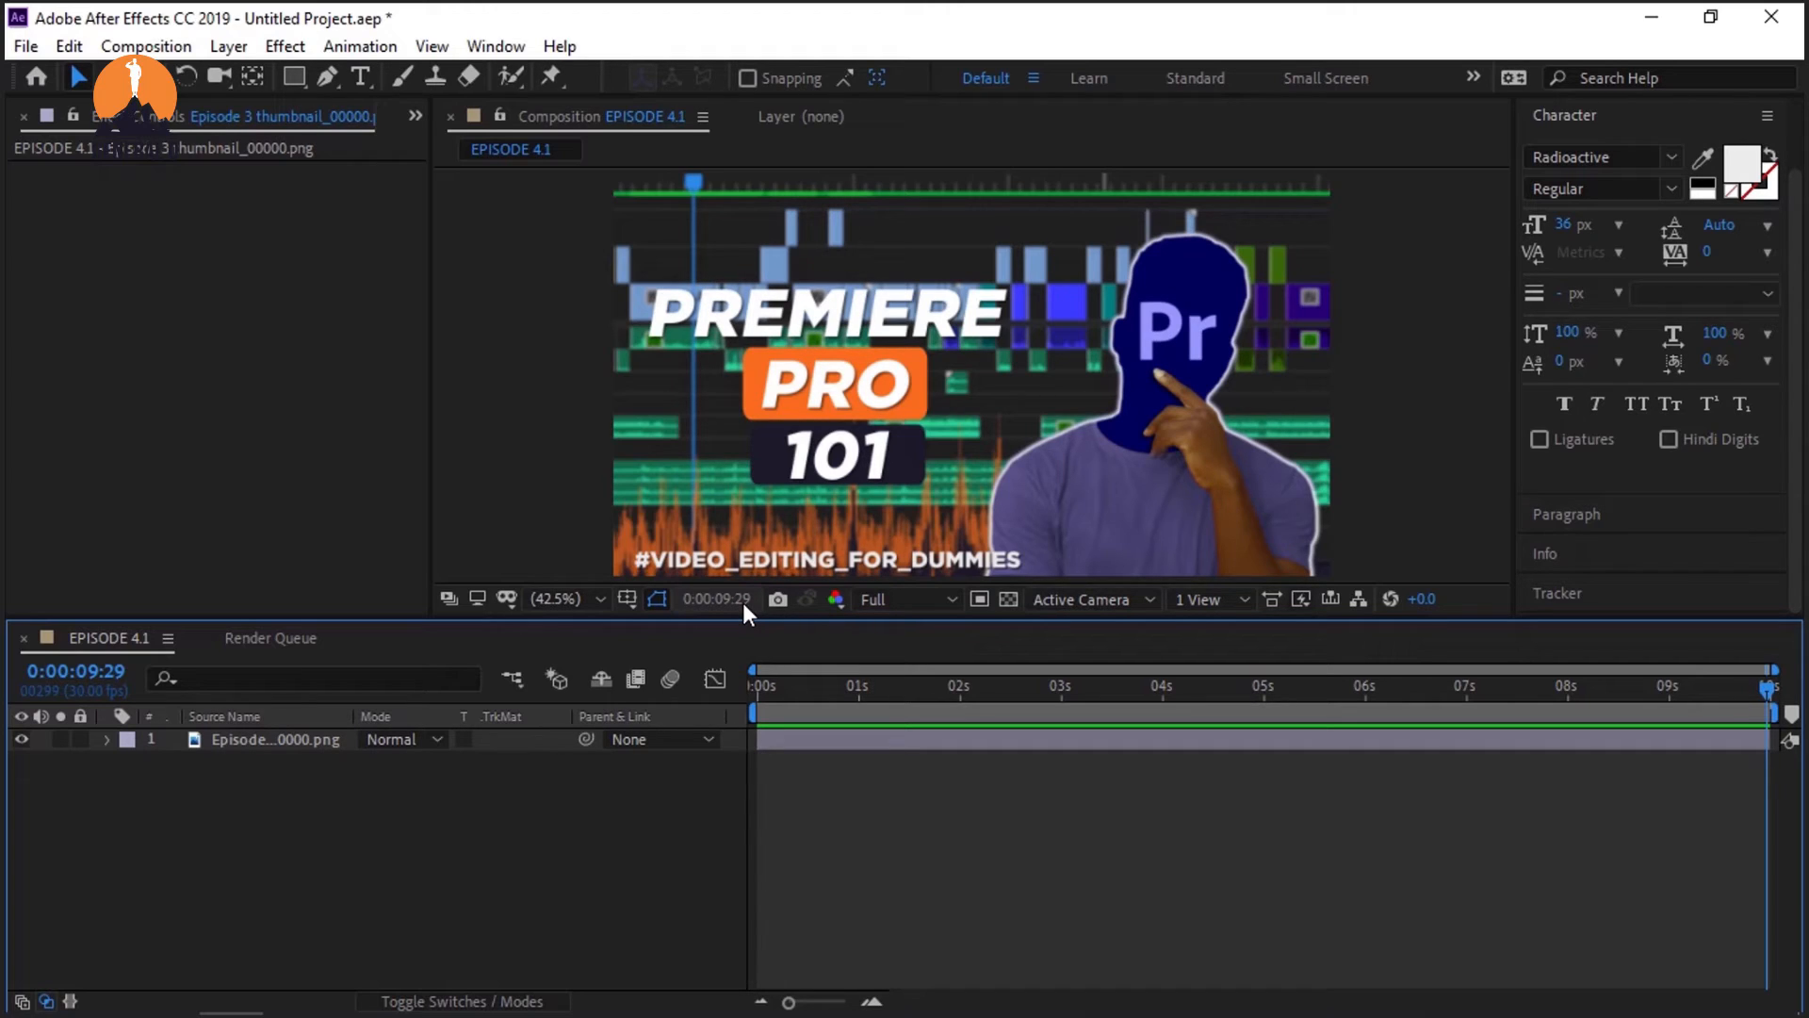
pyautogui.press('pagedown')
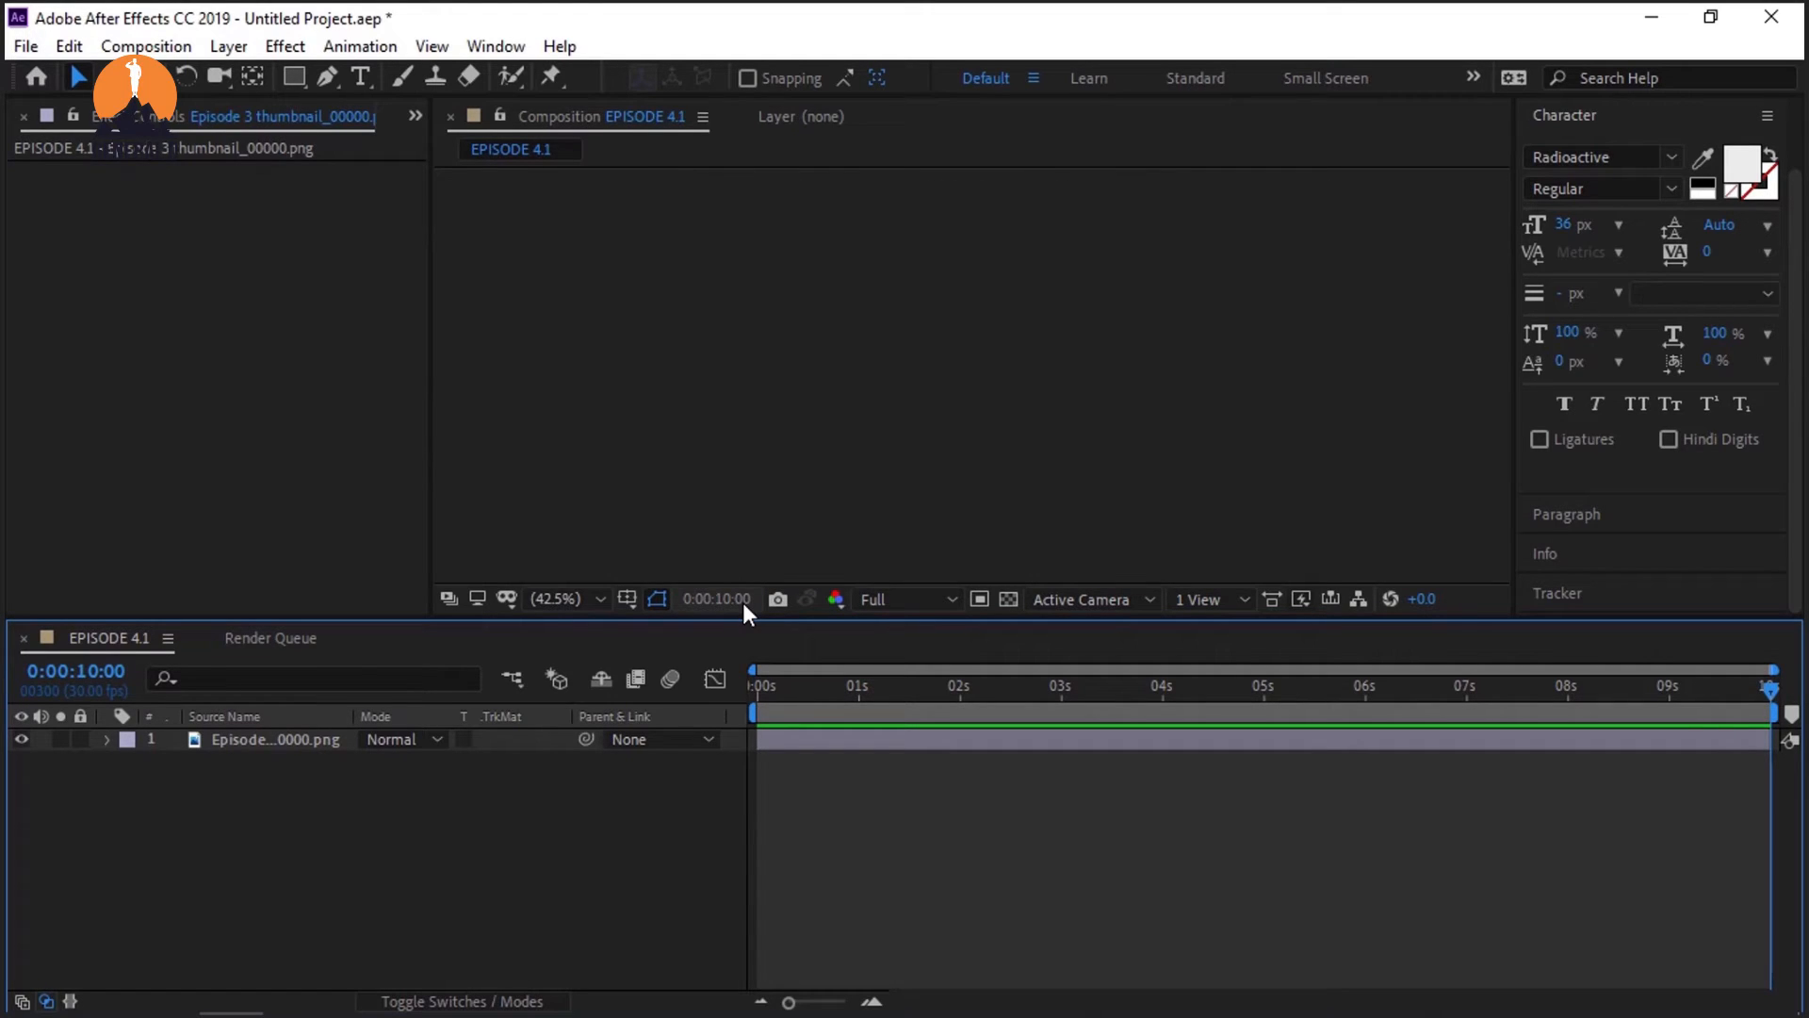
pyautogui.press('Home')
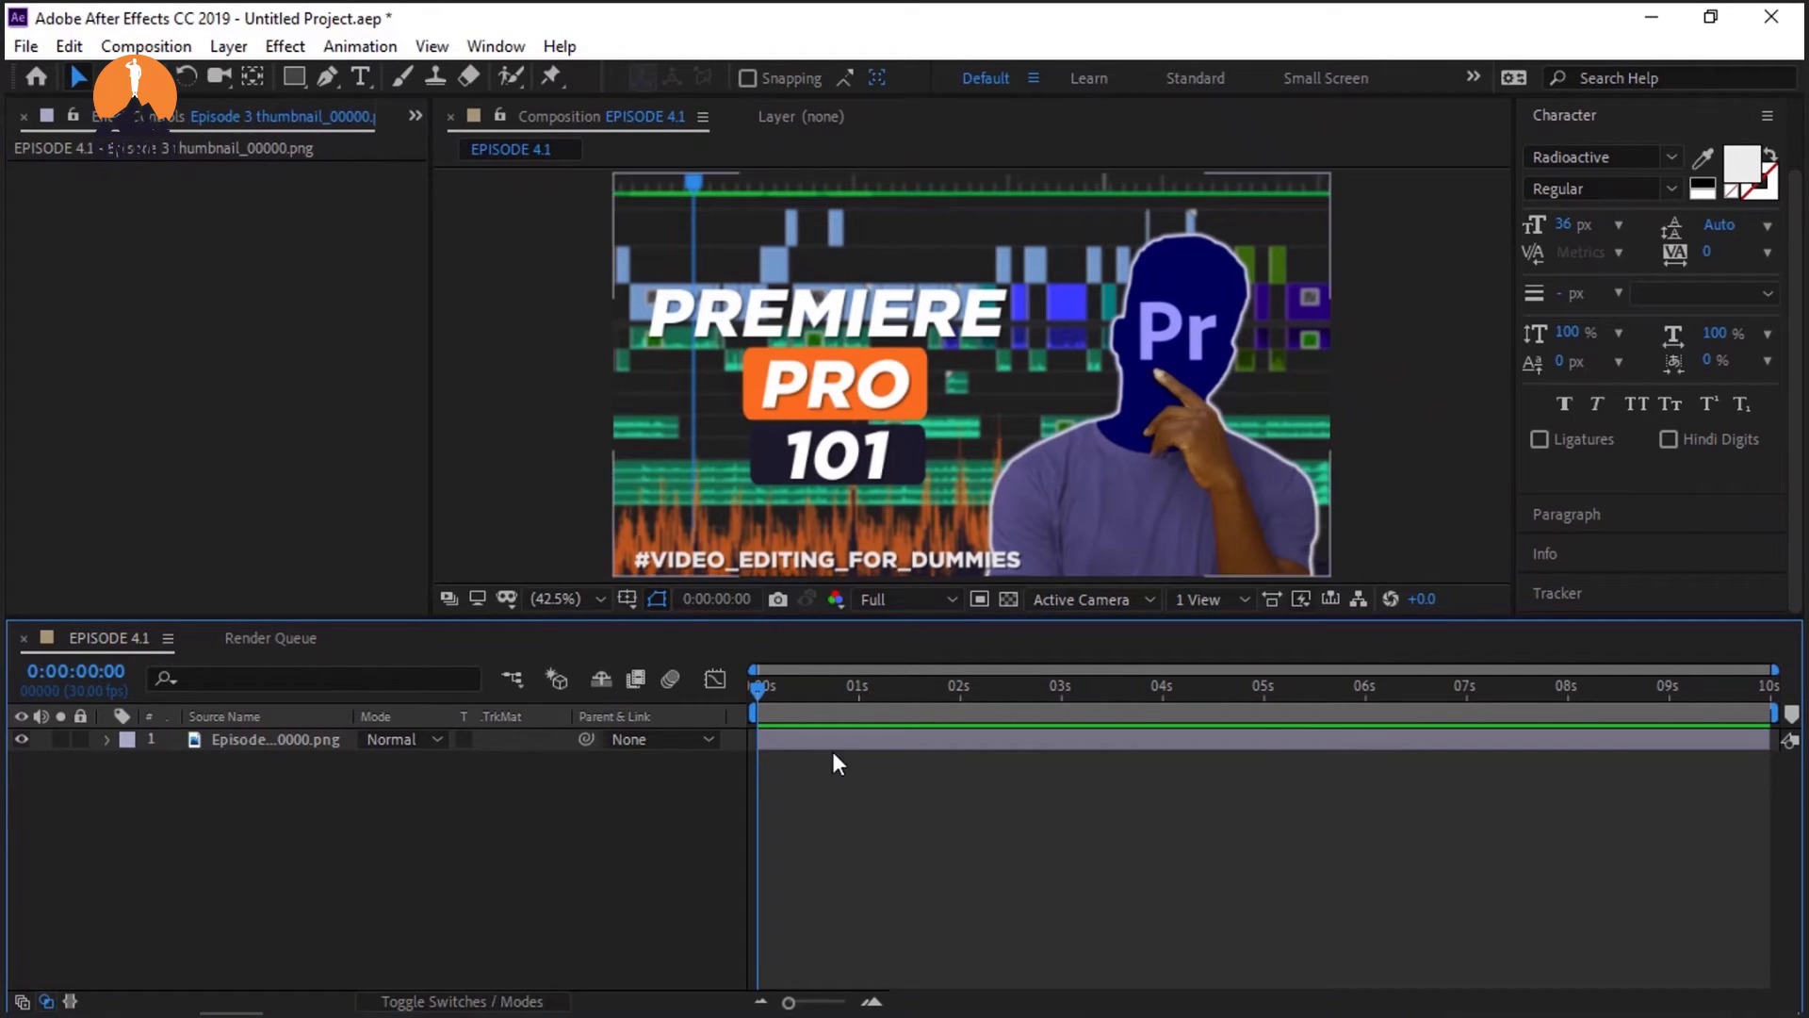
# Step: Move the playhead in one-second increments to 0:00:01:00, 0:00:02:00 and 0:00:03:00
pyautogui.click(862, 698)
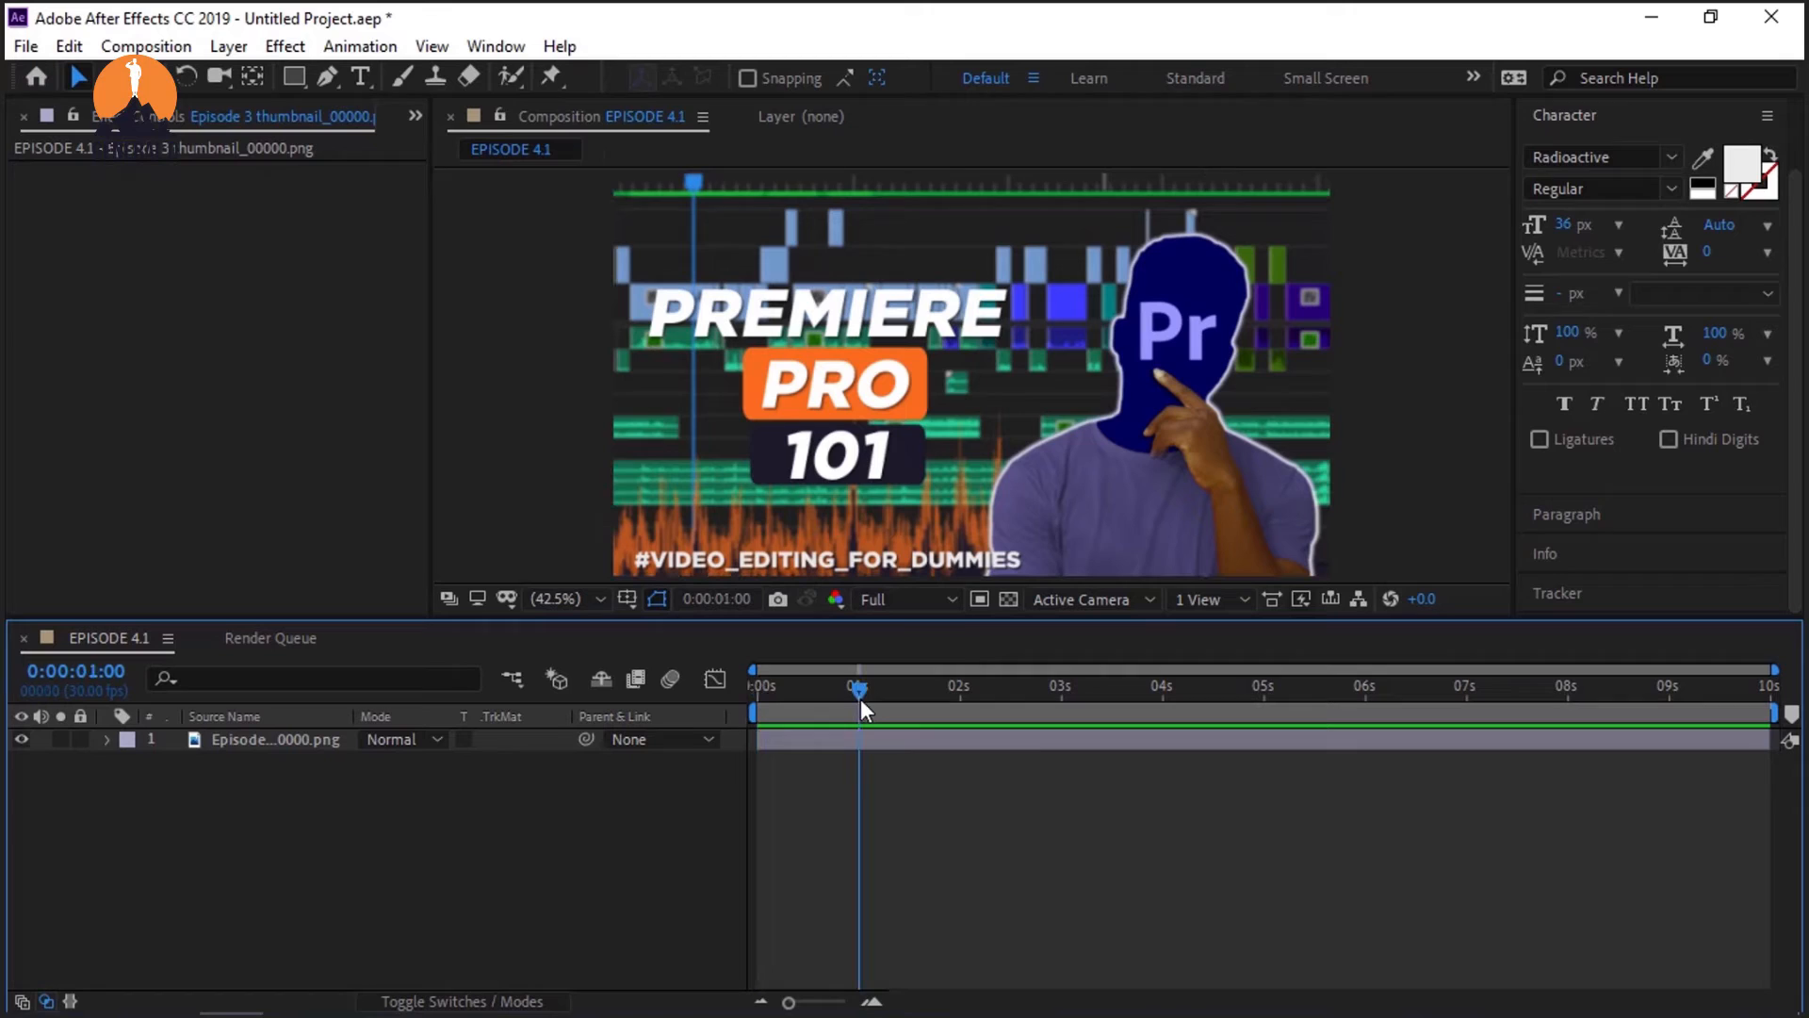
pyautogui.click(959, 695)
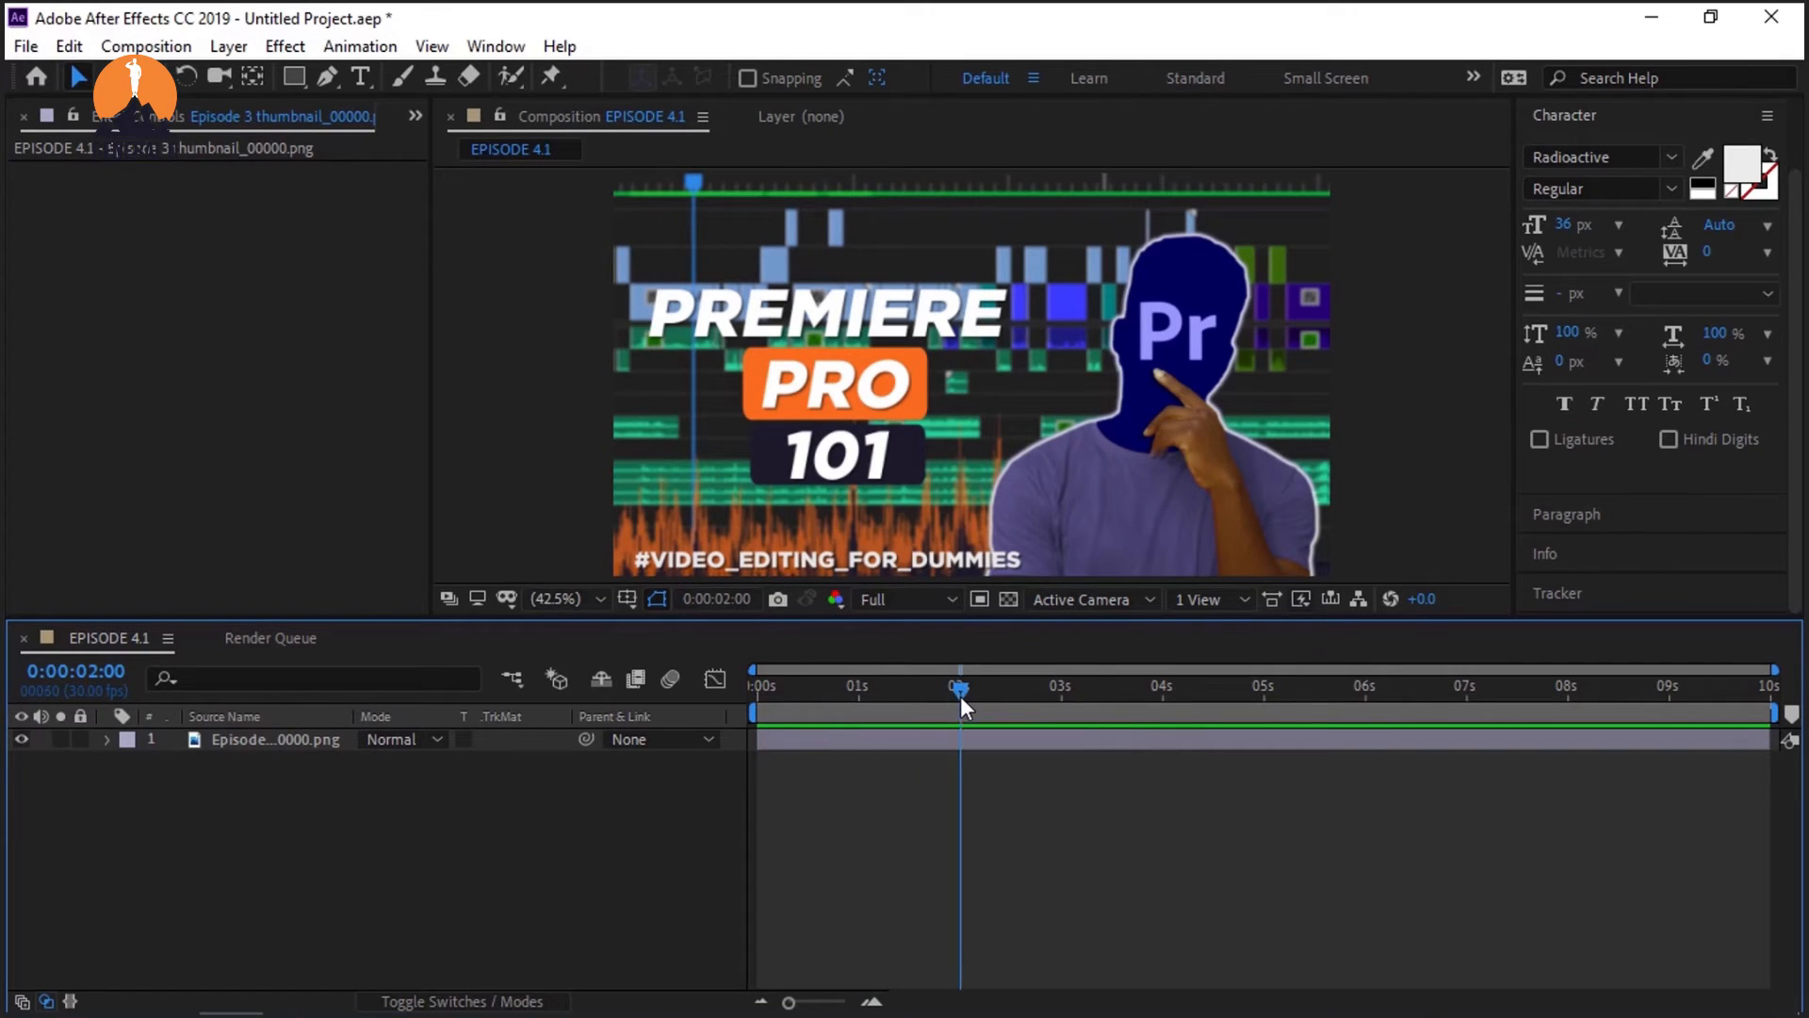
pyautogui.click(1061, 698)
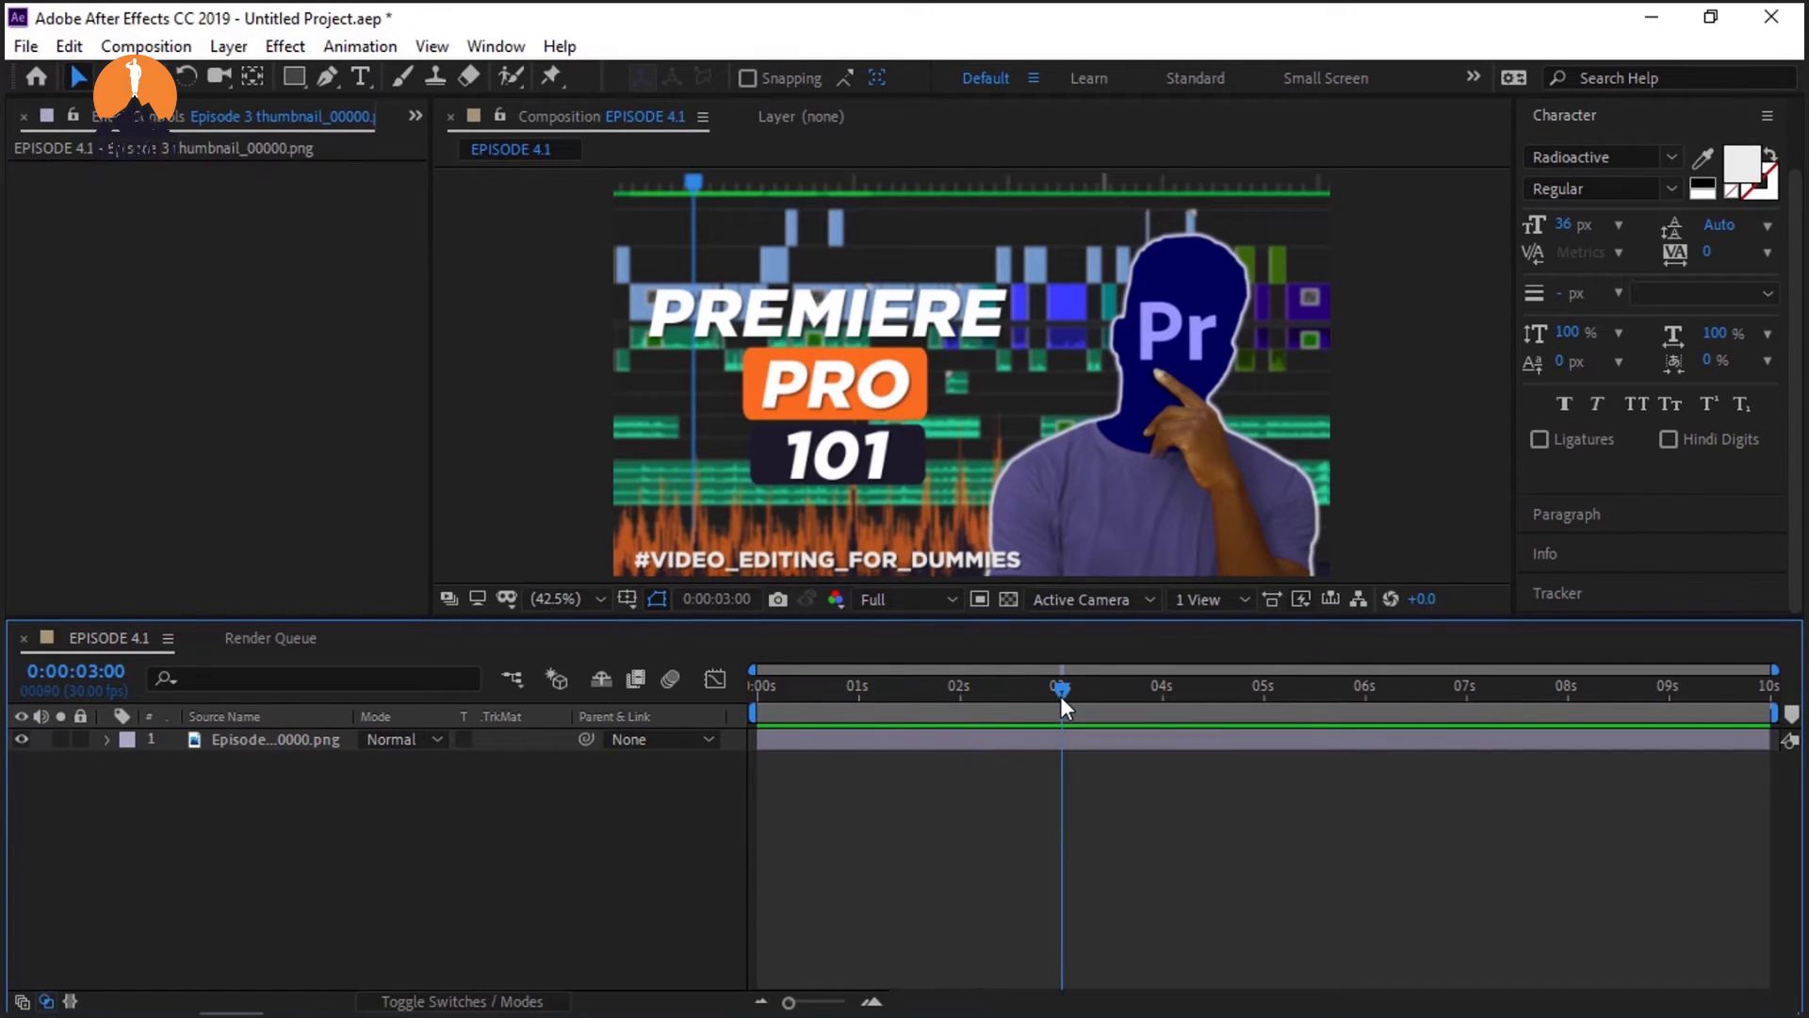
# Step: Send the playhead to exactly 0:00:07:00 by entering that time in the Go to Time dialog
pyautogui.click(728, 599)
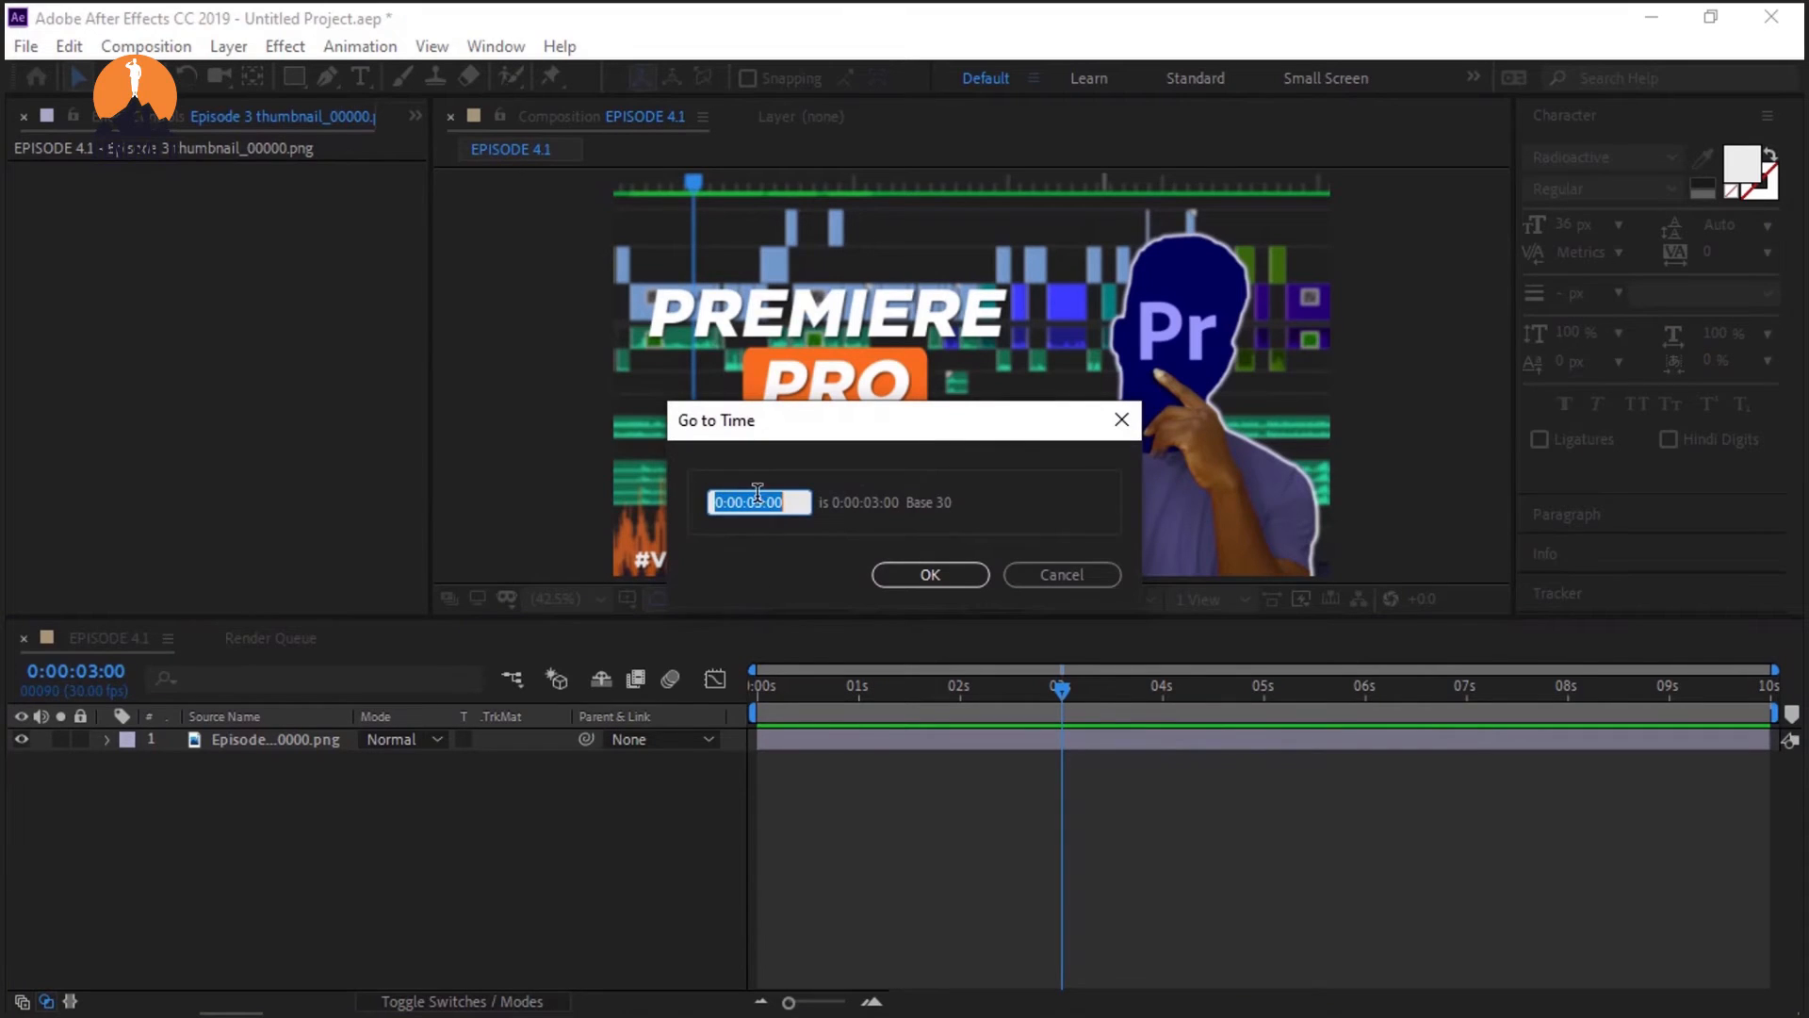
pyautogui.click(761, 499)
pyautogui.press('BackSpace')
pyautogui.press('BackSpace')
pyautogui.write('07')
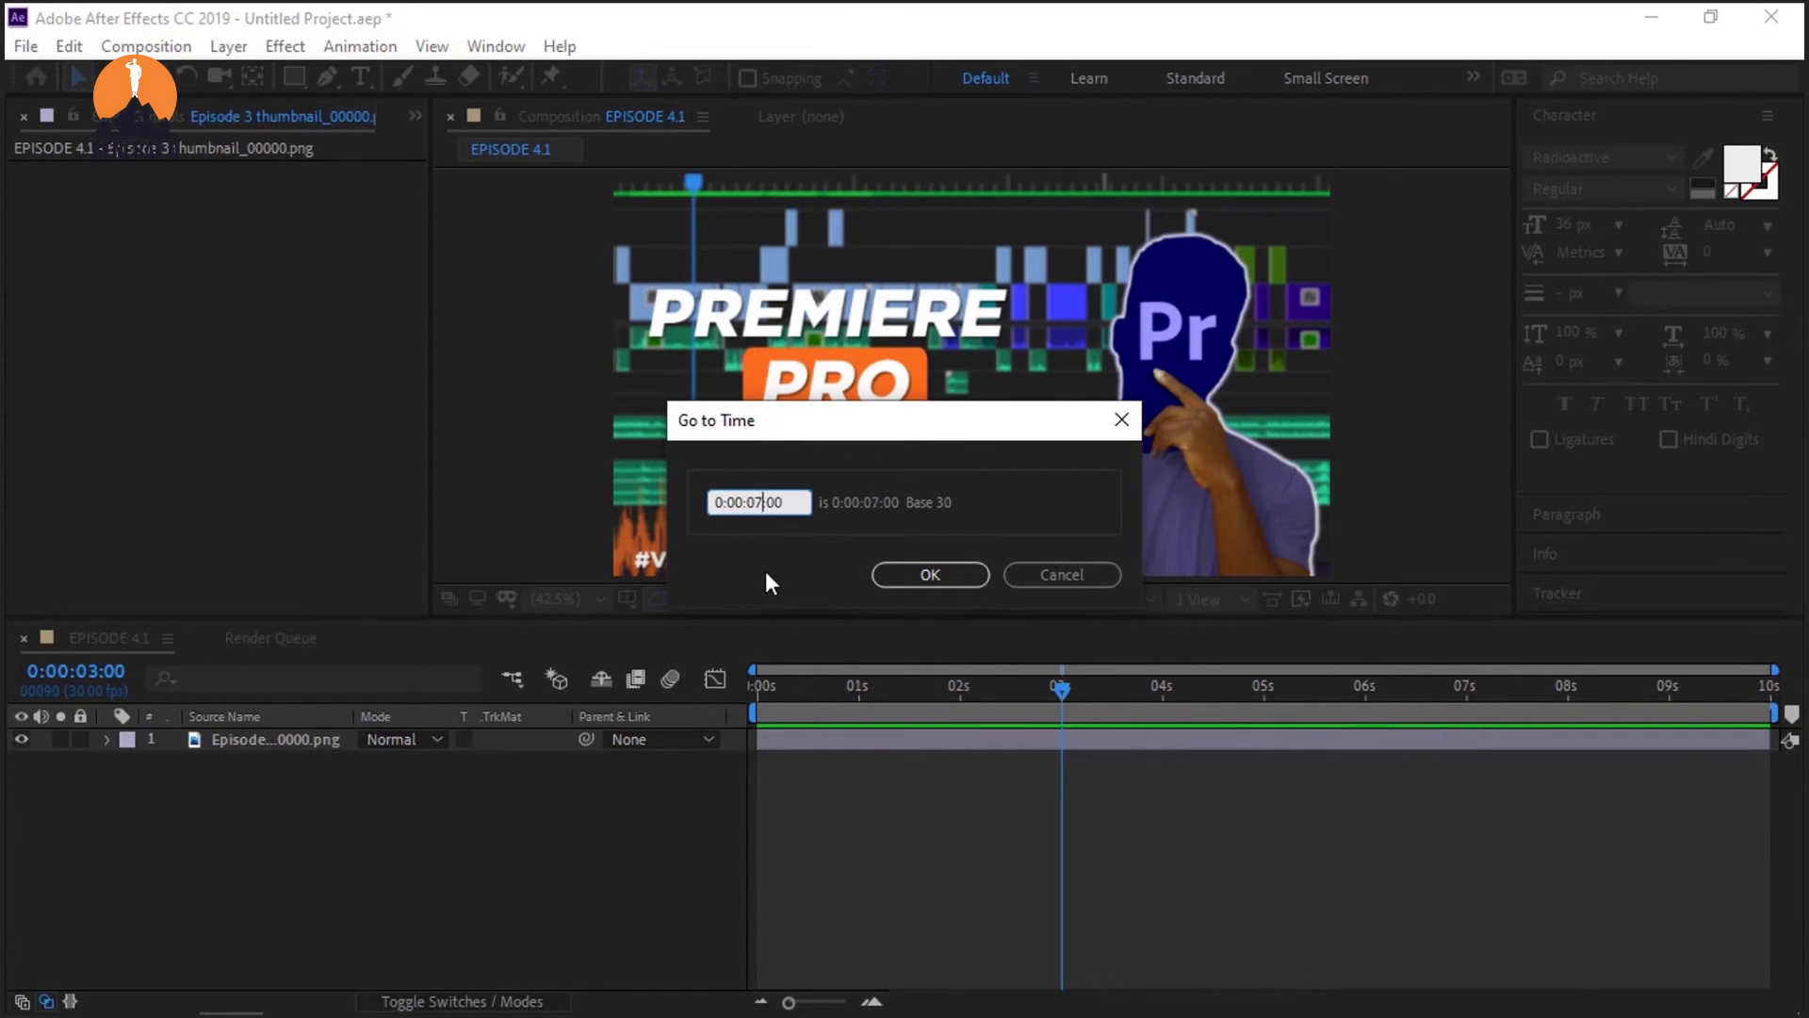
pyautogui.press('Return')
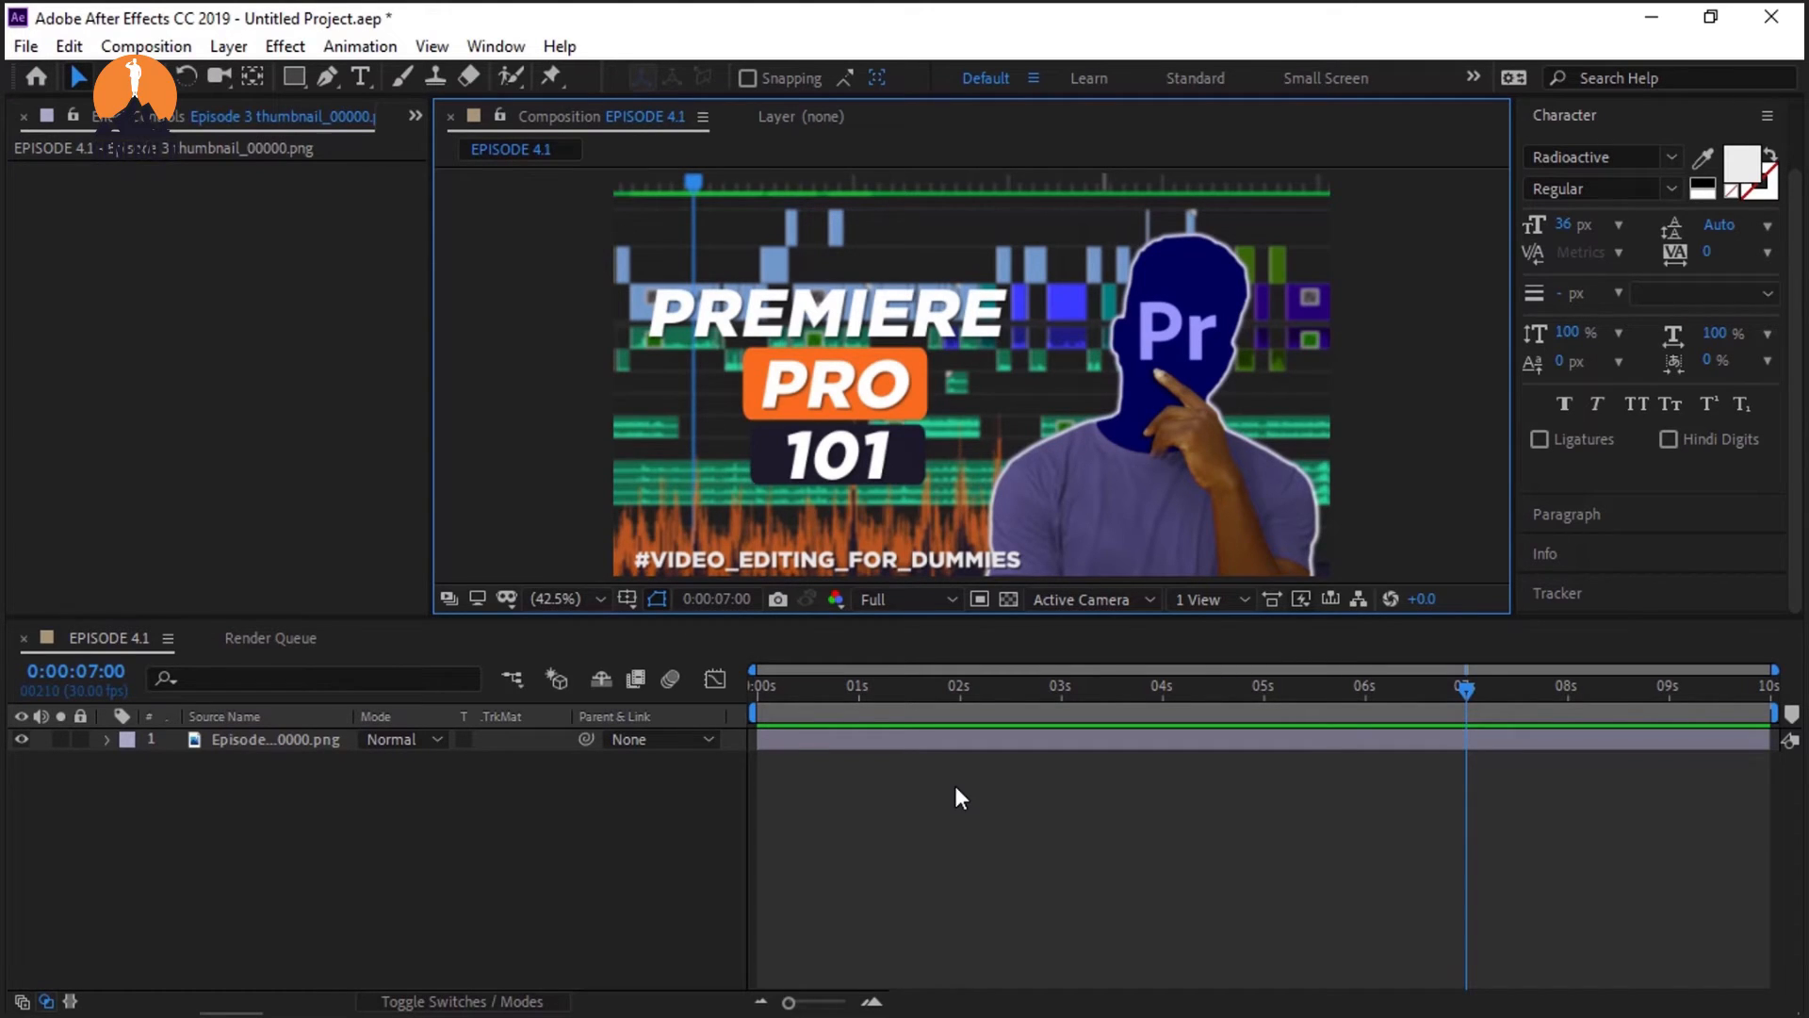
# Step: Zoom the timeline in to individual frames around the playhead and back out to the full 10 seconds
pyautogui.press('=')
pyautogui.press('-')
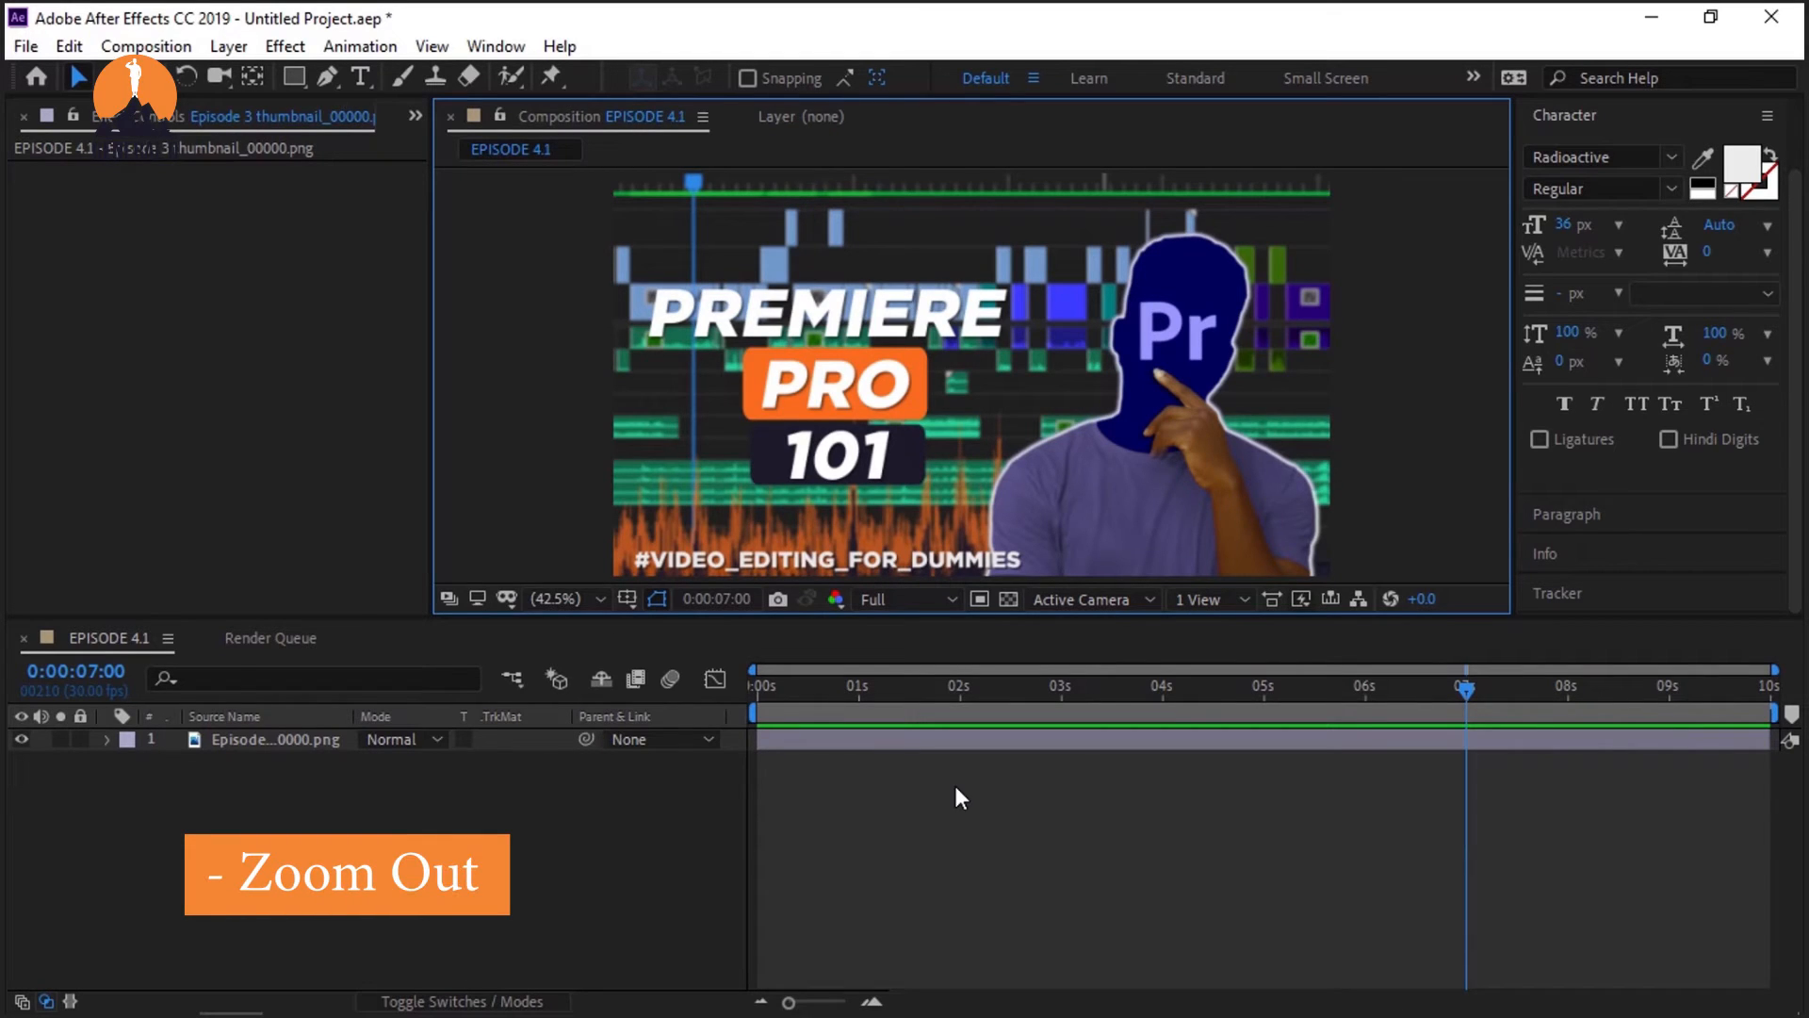
pyautogui.moveTo(790, 1004)
pyautogui.mouseDown()
pyautogui.moveTo(860, 1007)
pyautogui.moveTo(788, 1006)
pyautogui.mouseUp()
pyautogui.press('-')
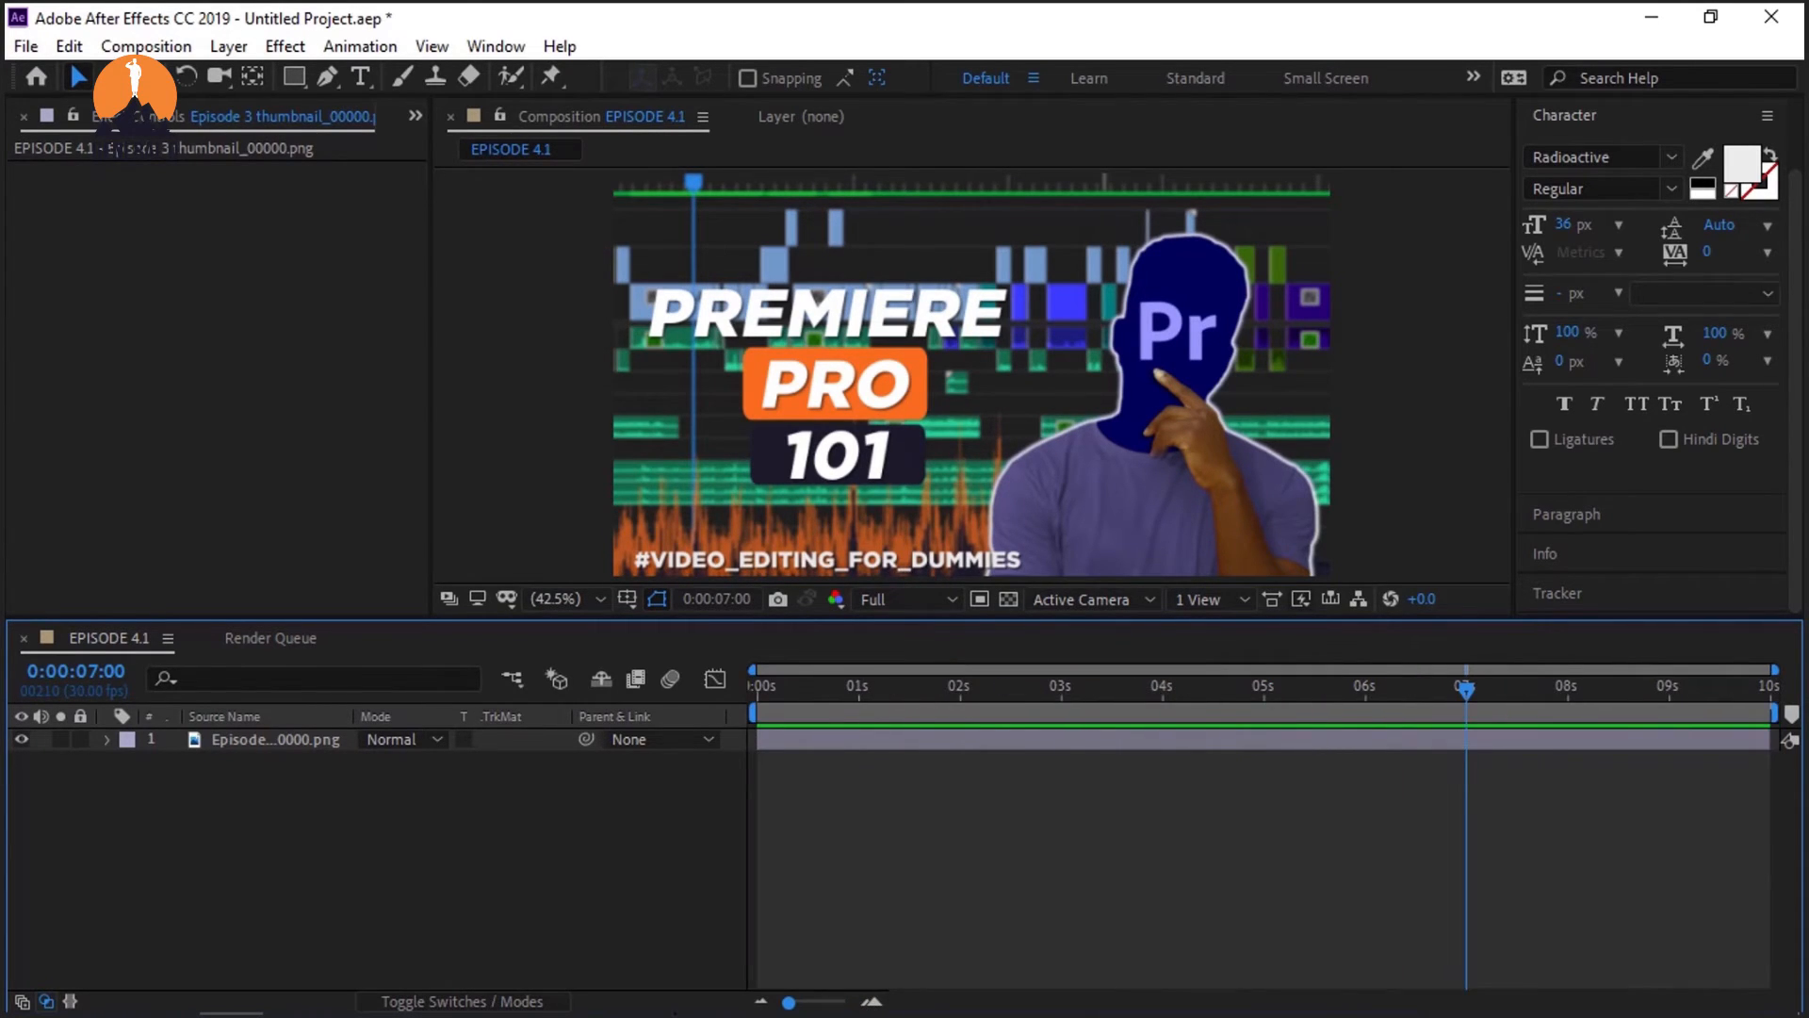
pyautogui.press('=')
pyautogui.press('=')
pyautogui.press('=')
pyautogui.press('=')
pyautogui.press('=')
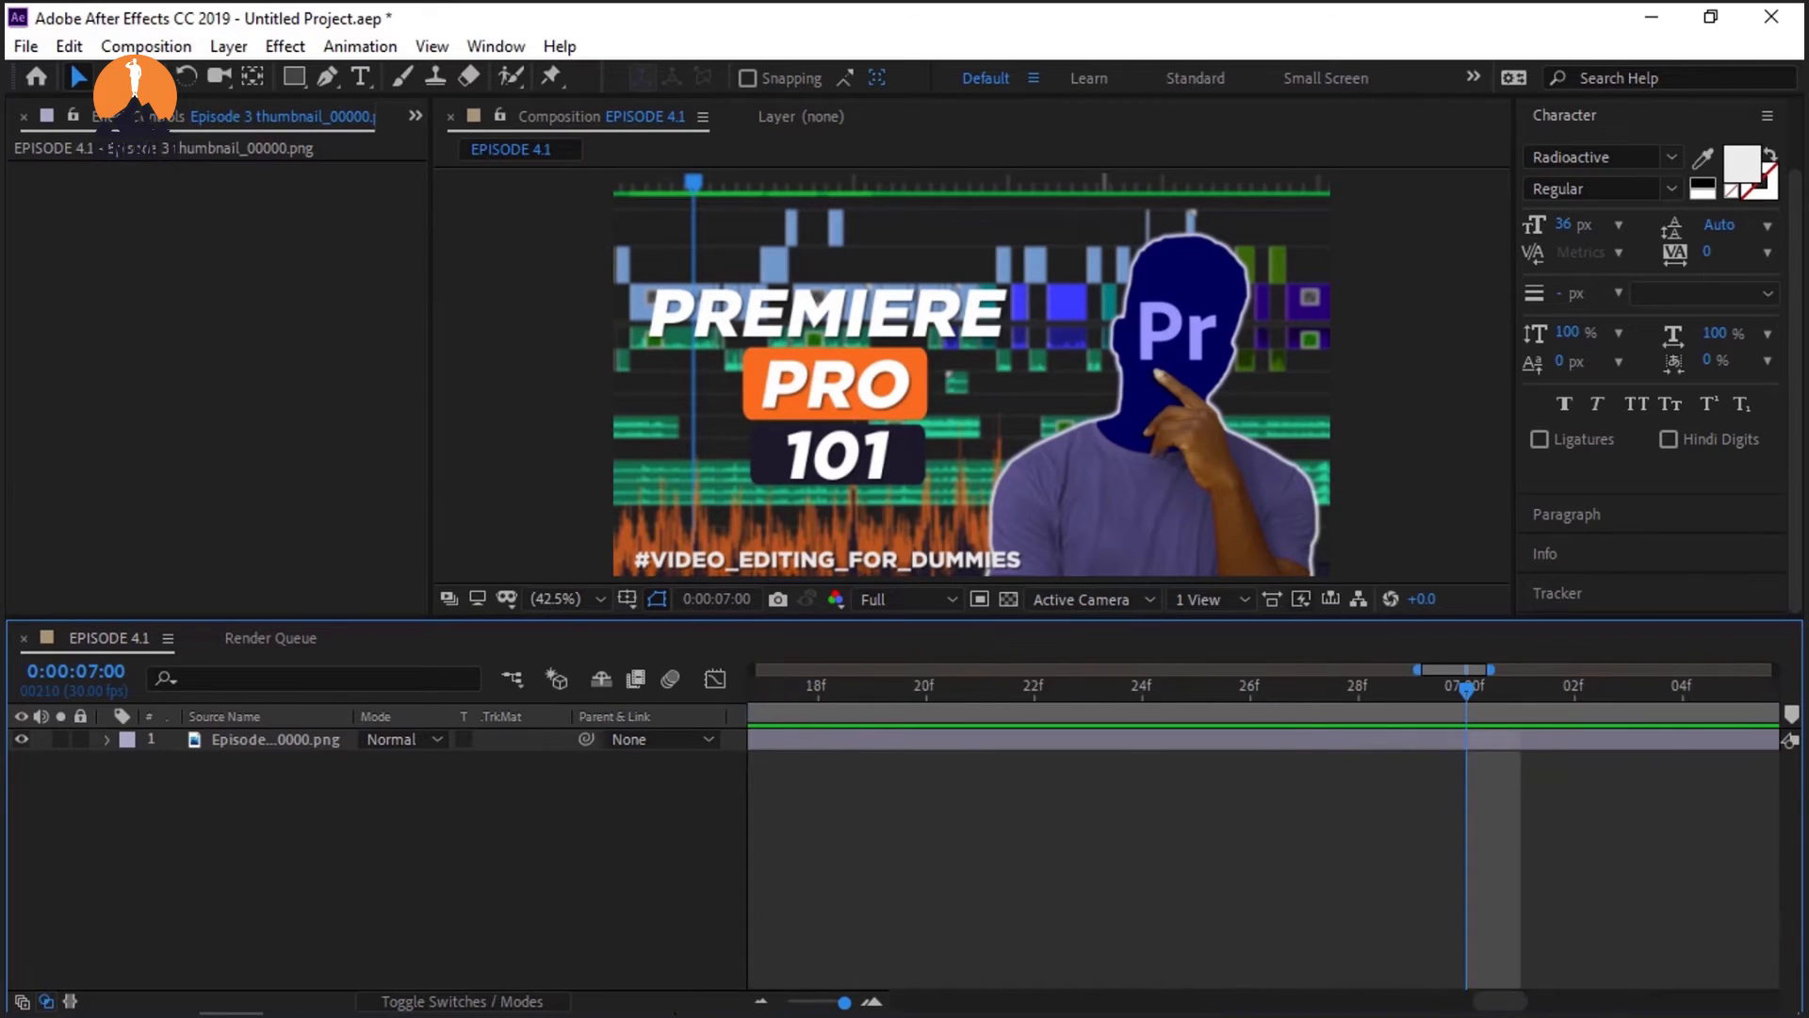
pyautogui.press('-')
pyautogui.press('-')
pyautogui.press('-')
pyautogui.press('-')
pyautogui.press('-')
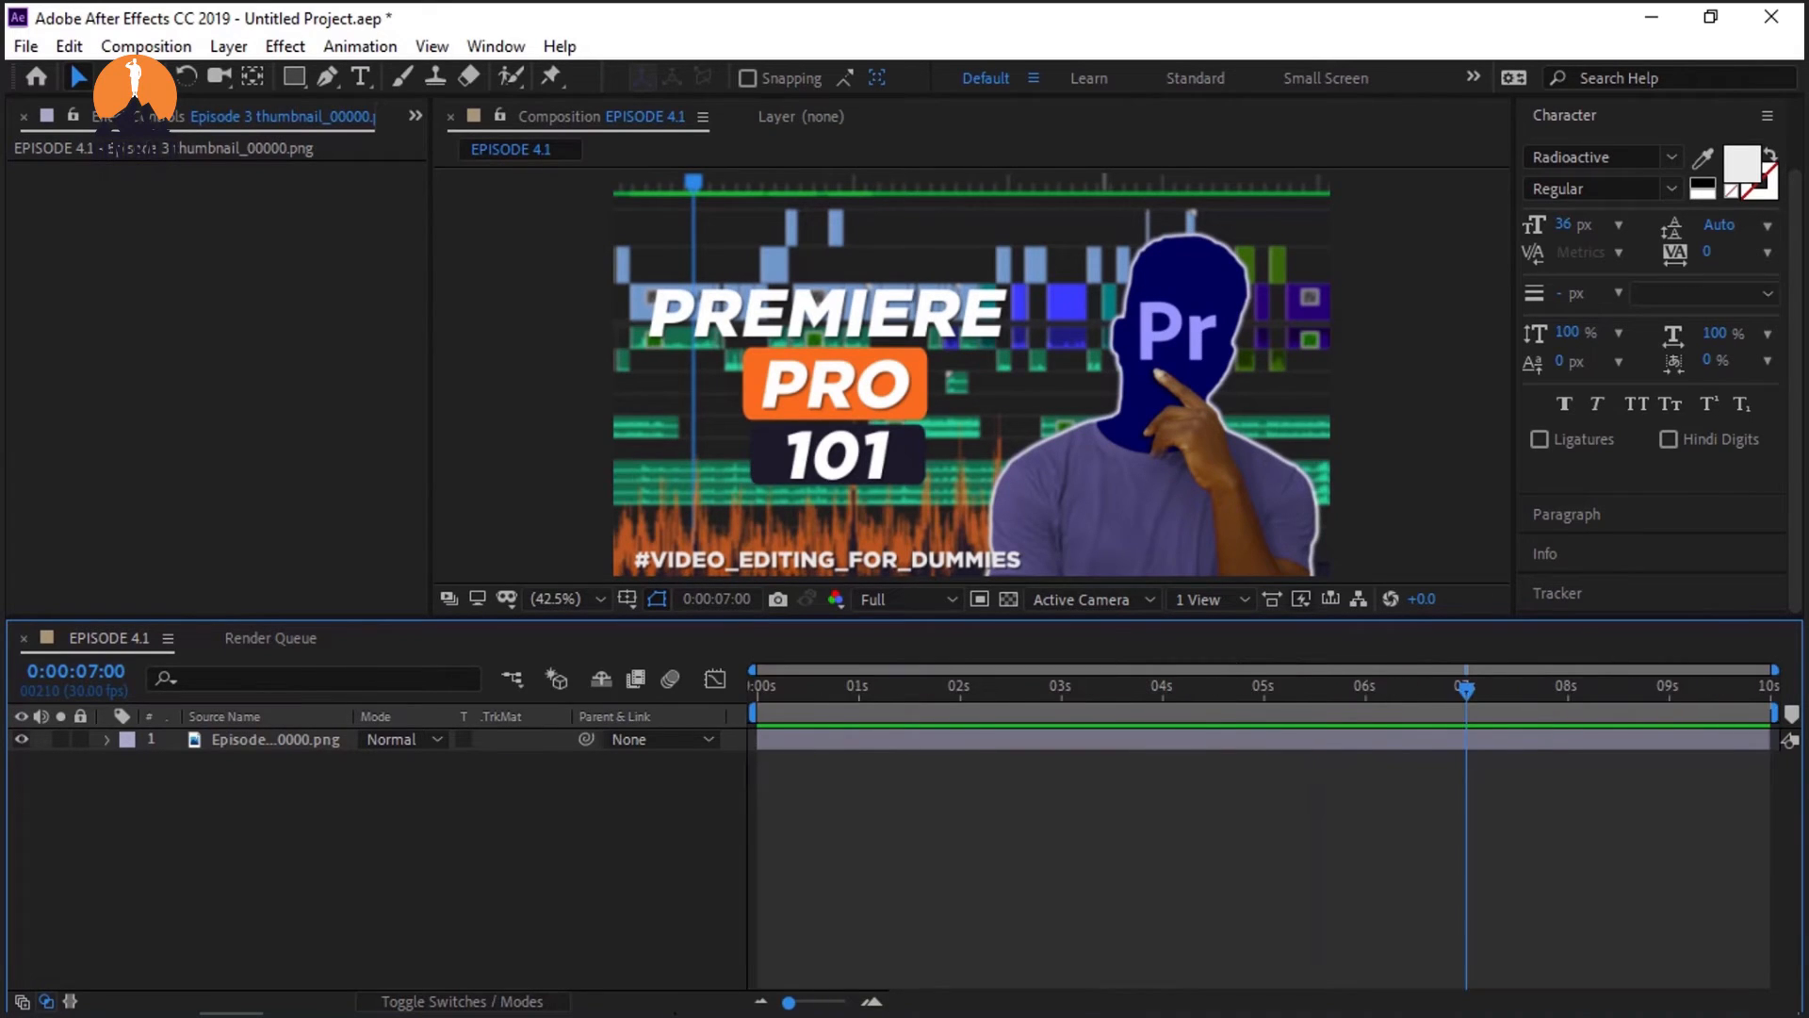
# Step: Zoom the timeline in to five-frame divisions and move the playhead to 0:00:06:00 and back to 0:00:07:00
pyautogui.press('=')
pyautogui.press('=')
pyautogui.press('=')
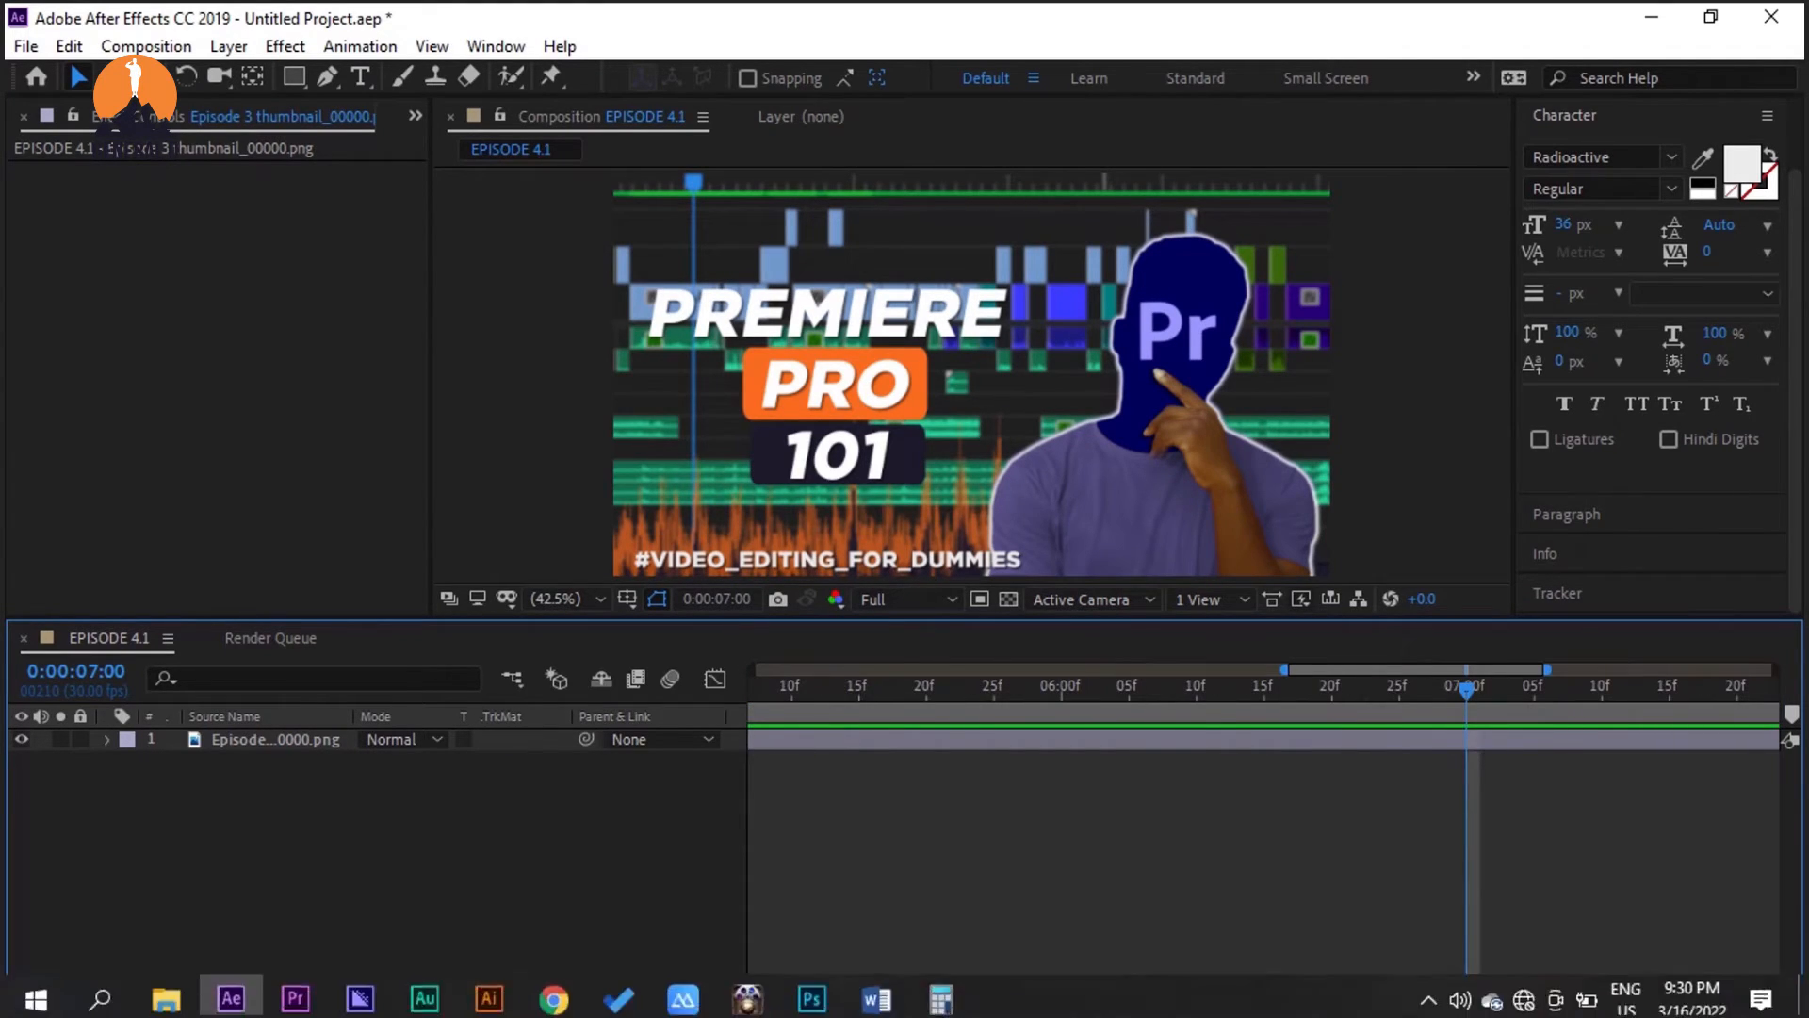
pyautogui.click(1062, 698)
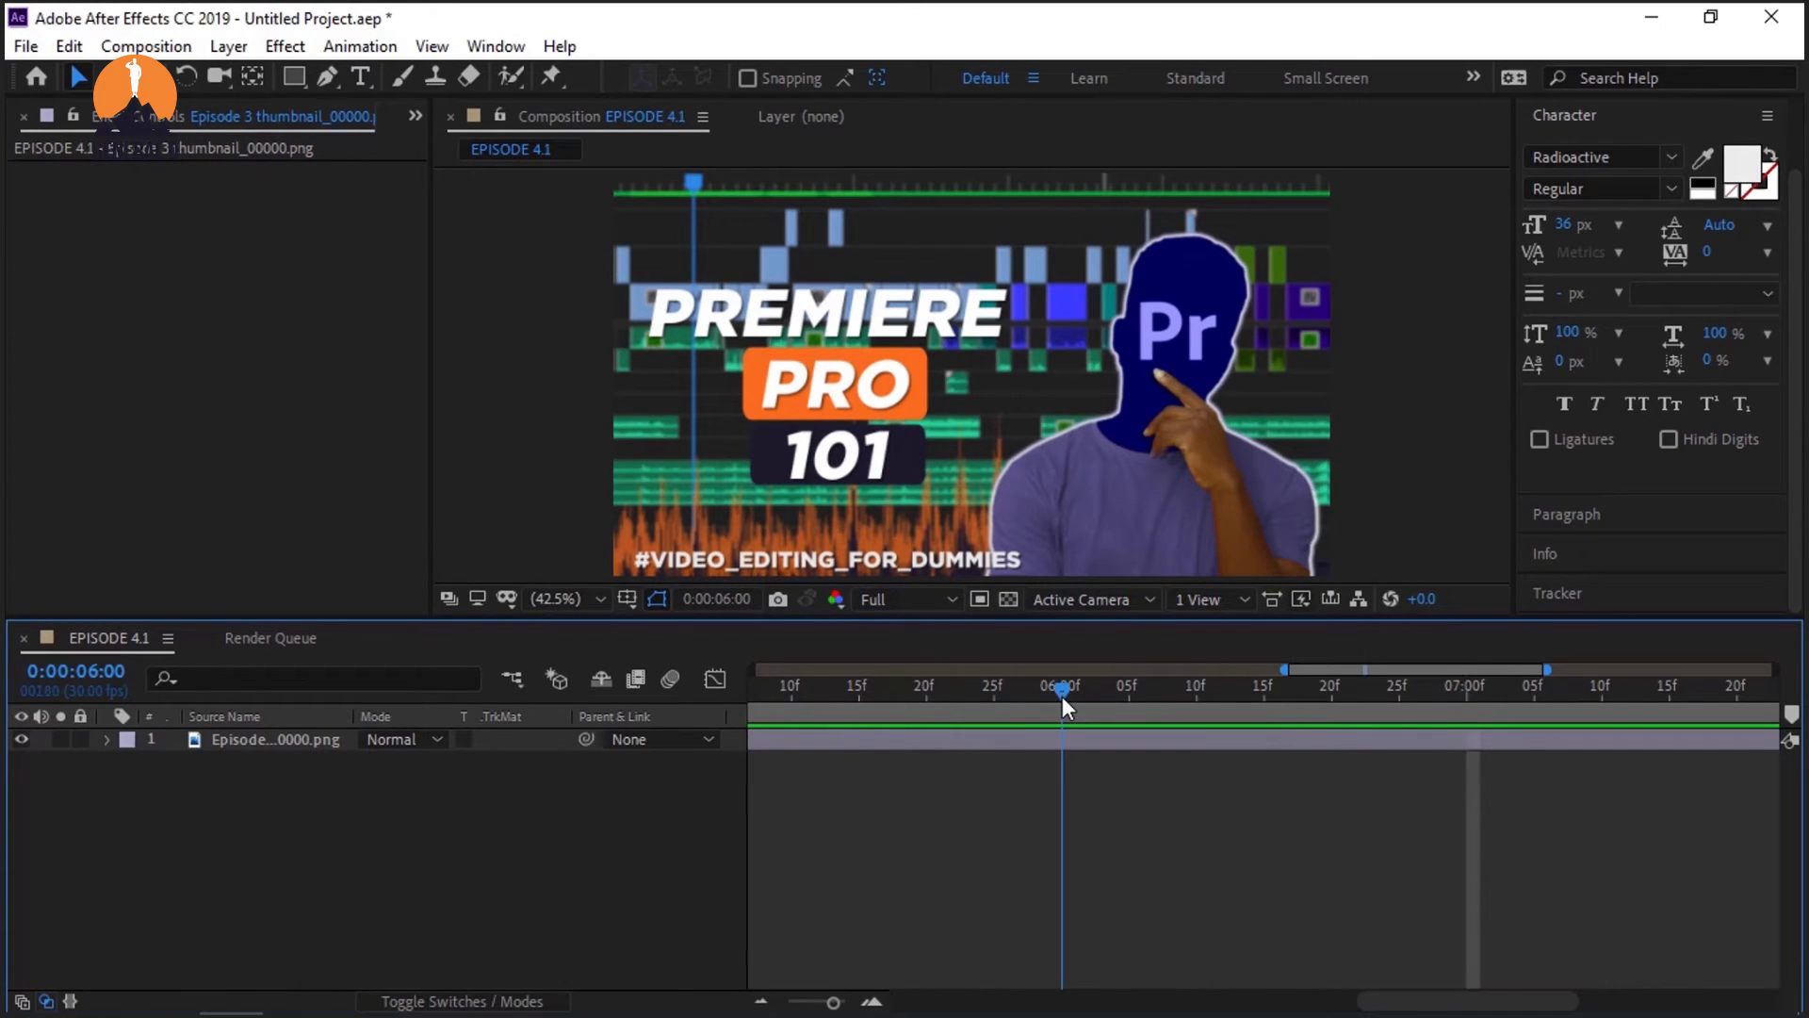
pyautogui.click(1466, 694)
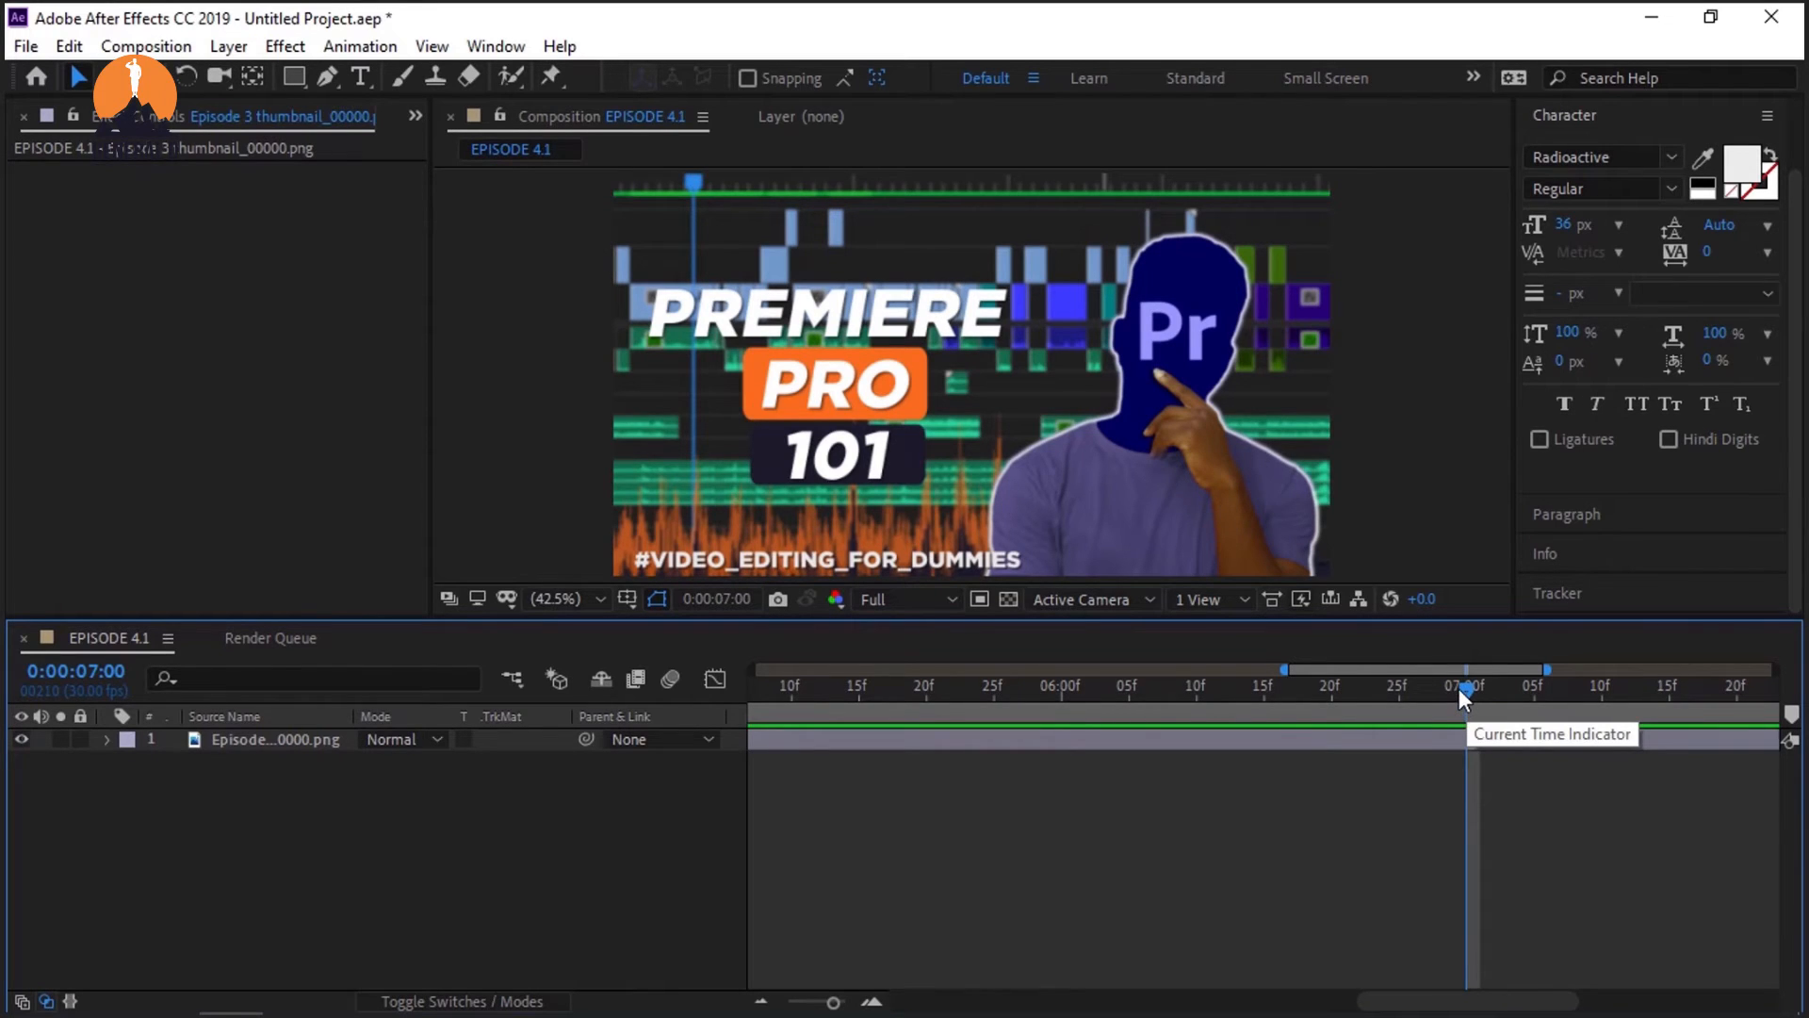
# Step: Scrub the zoomed-in start of the timeline to 0:00:01:00, show the whole duration, and return the playhead to 0:00:00:00
pyautogui.moveTo(1462, 1001); pyautogui.dragTo(996, 1010)
pyautogui.moveTo(805, 681); pyautogui.dragTo(1163, 697)
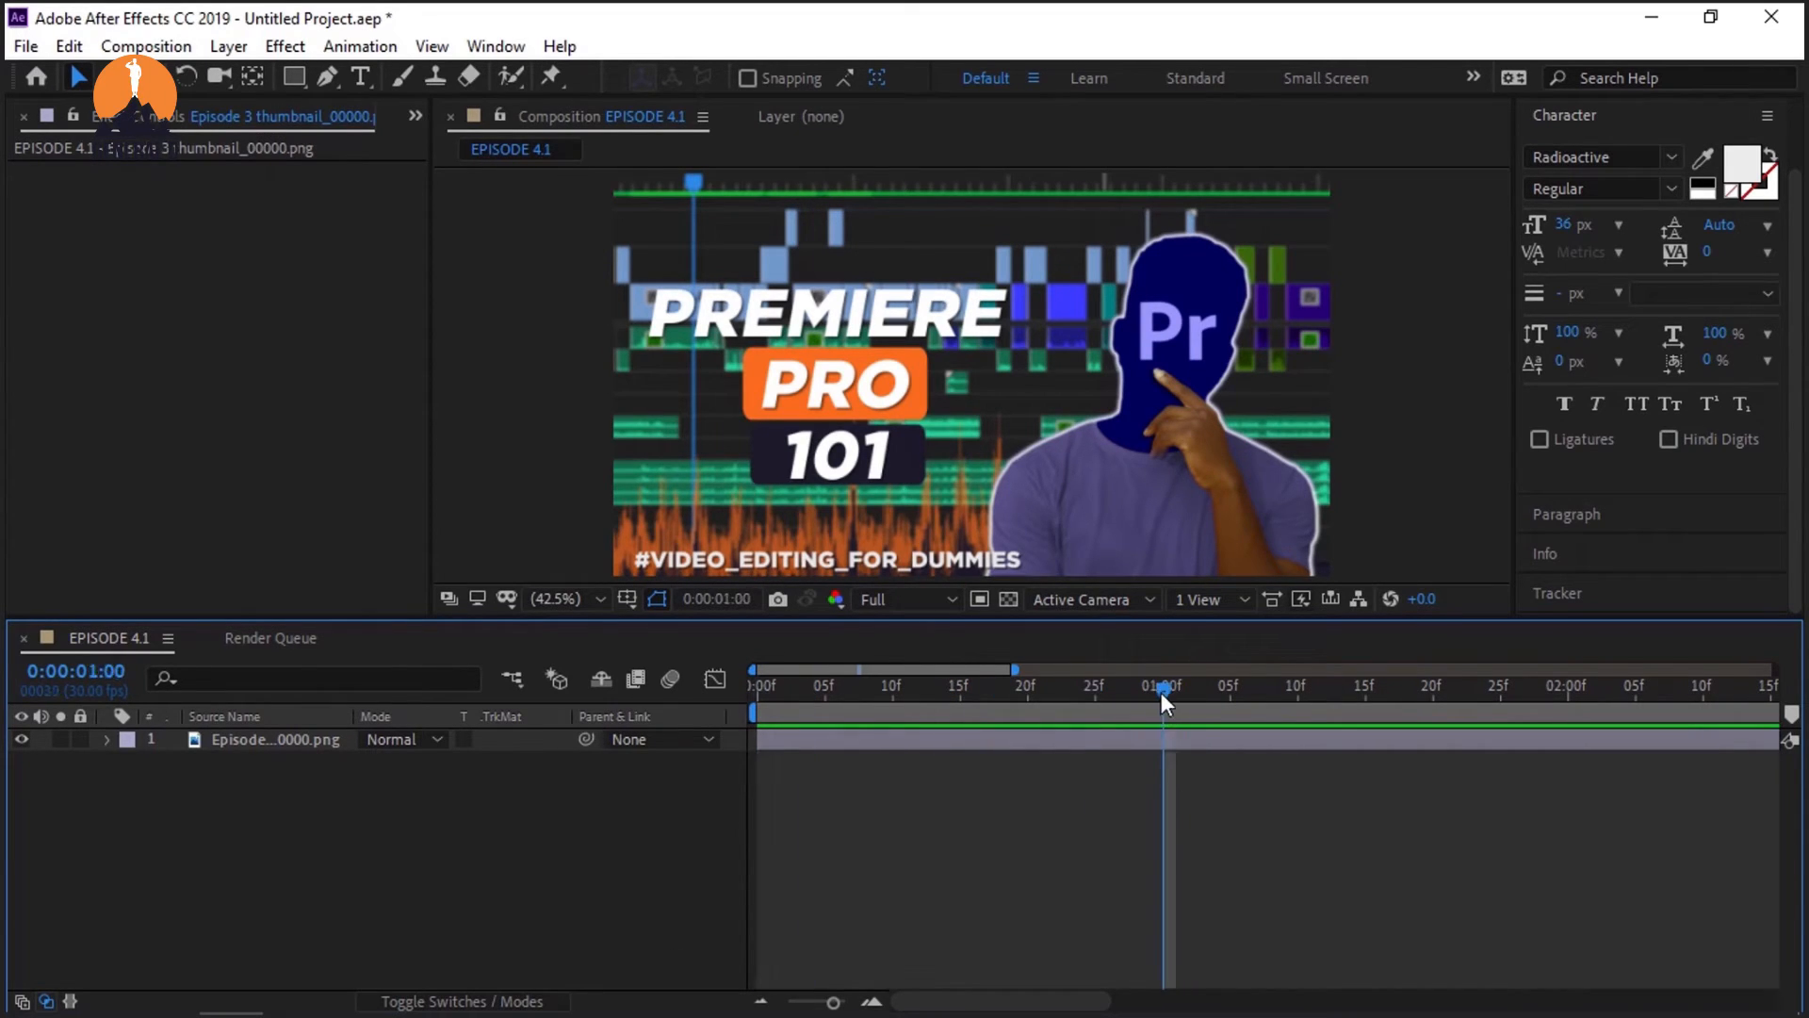
pyautogui.press(';')
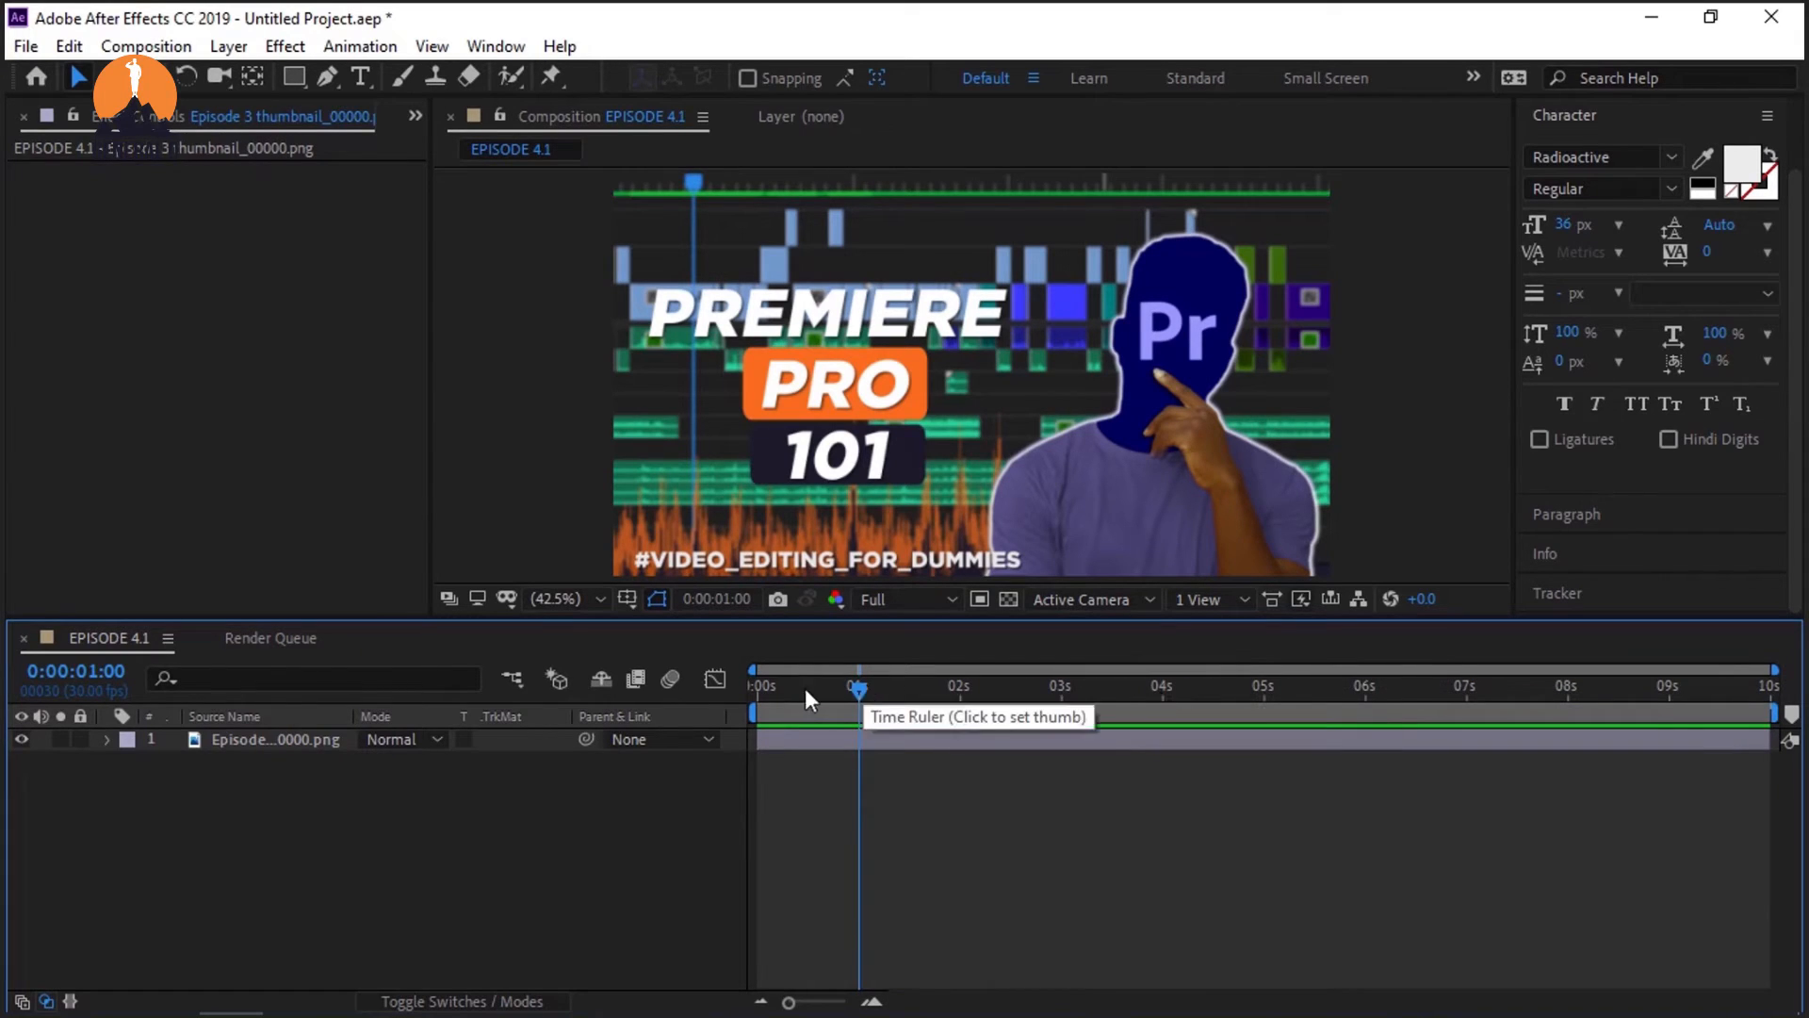
pyautogui.press('Home')
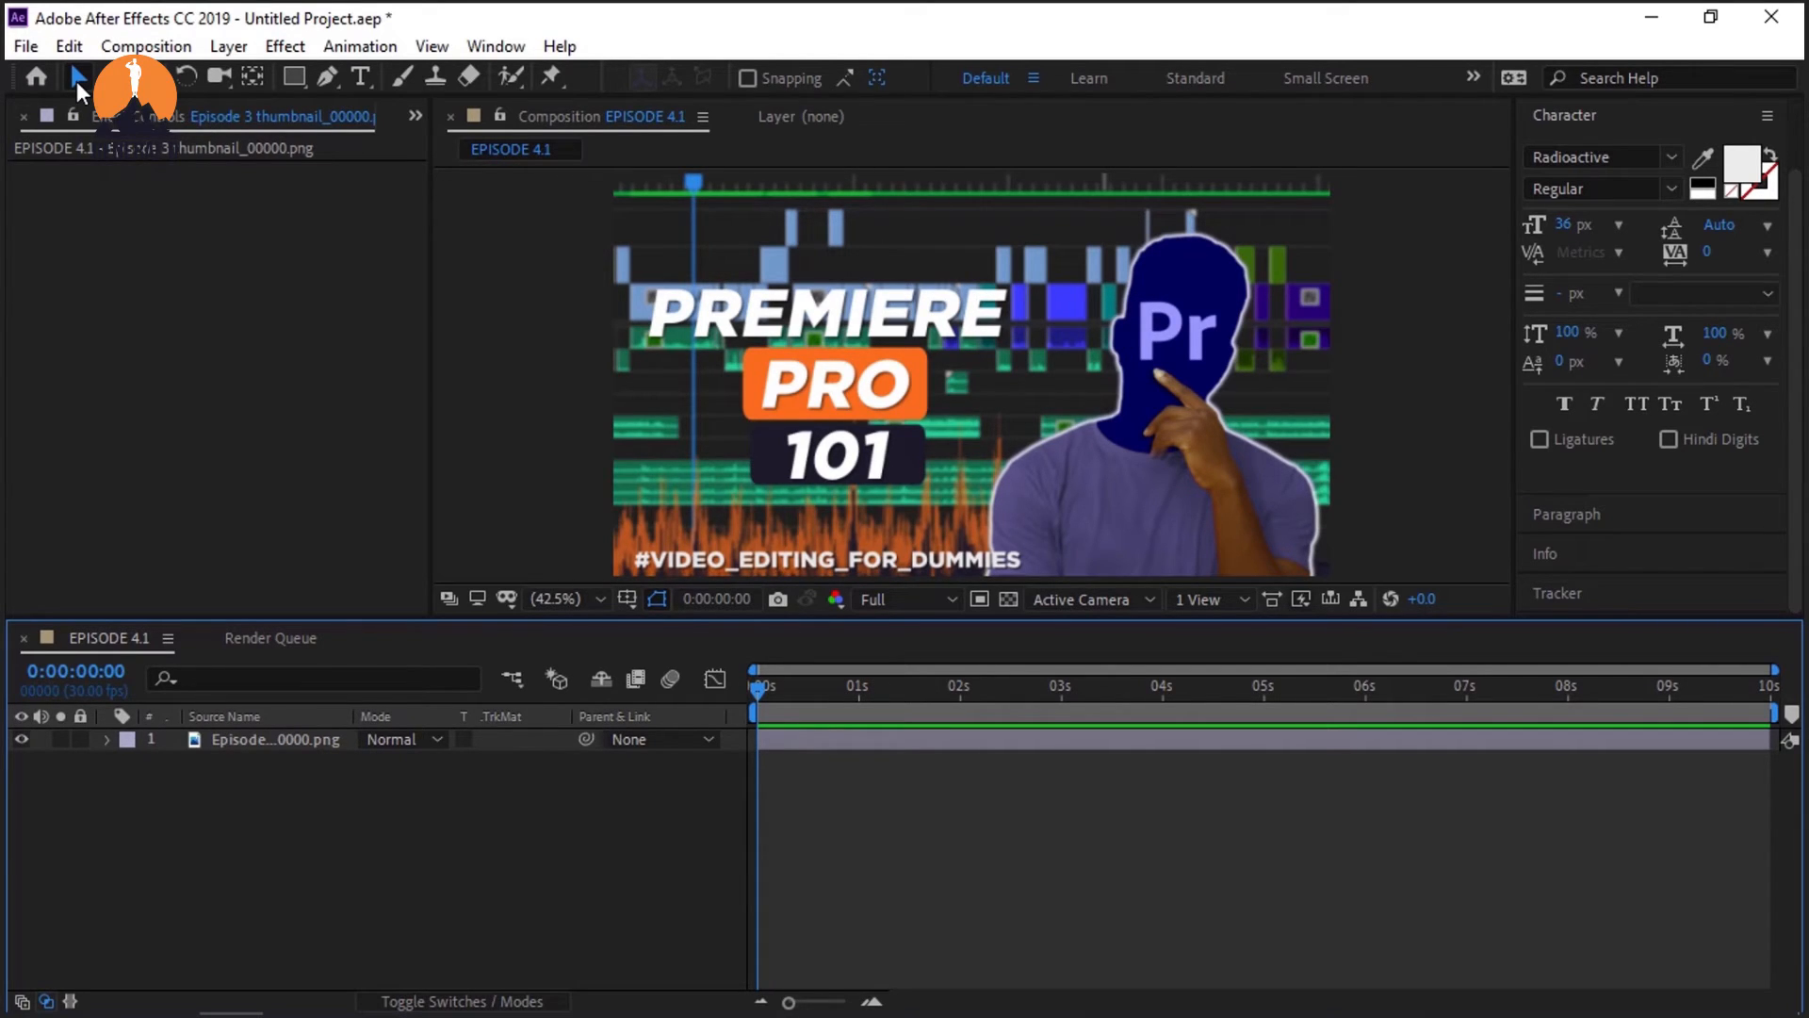
# Step: Practise selecting and deselecting the Episode 3 thumbnail layer in the timeline, leaving it deselected
pyautogui.click(278, 739)
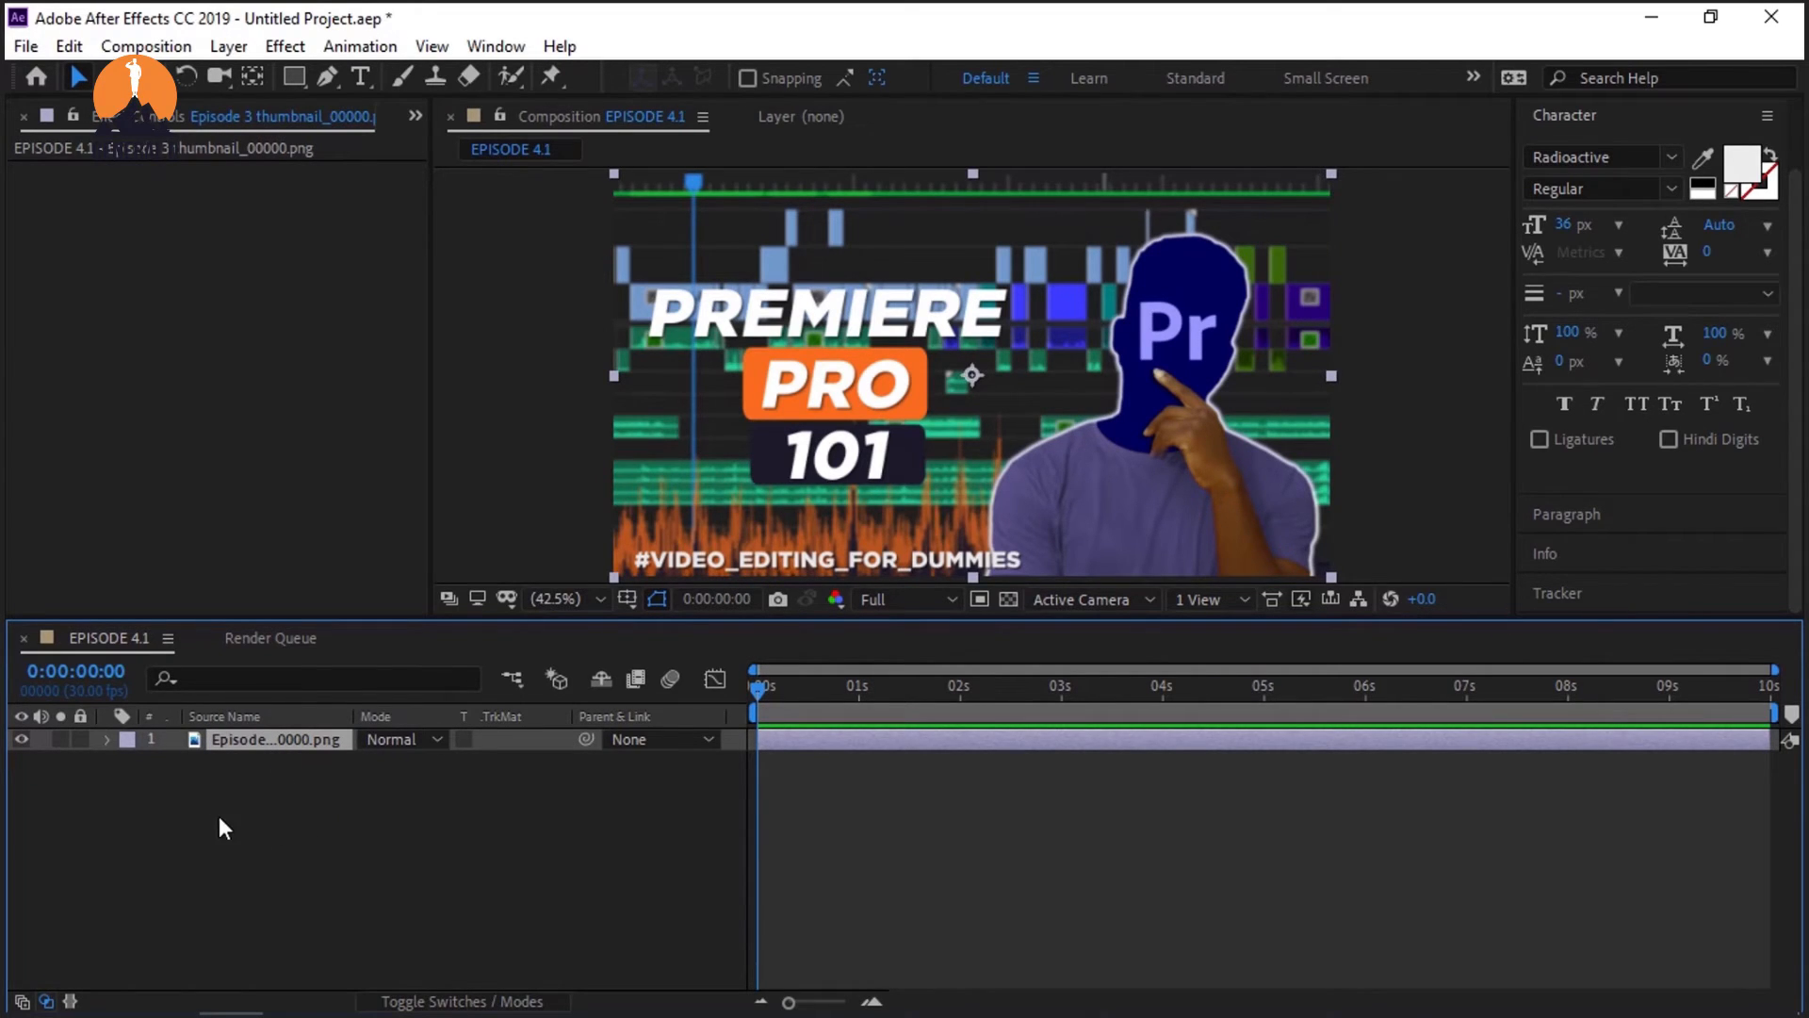
pyautogui.keyDown('ctrl'); pyautogui.click(286, 738); pyautogui.keyUp('ctrl')
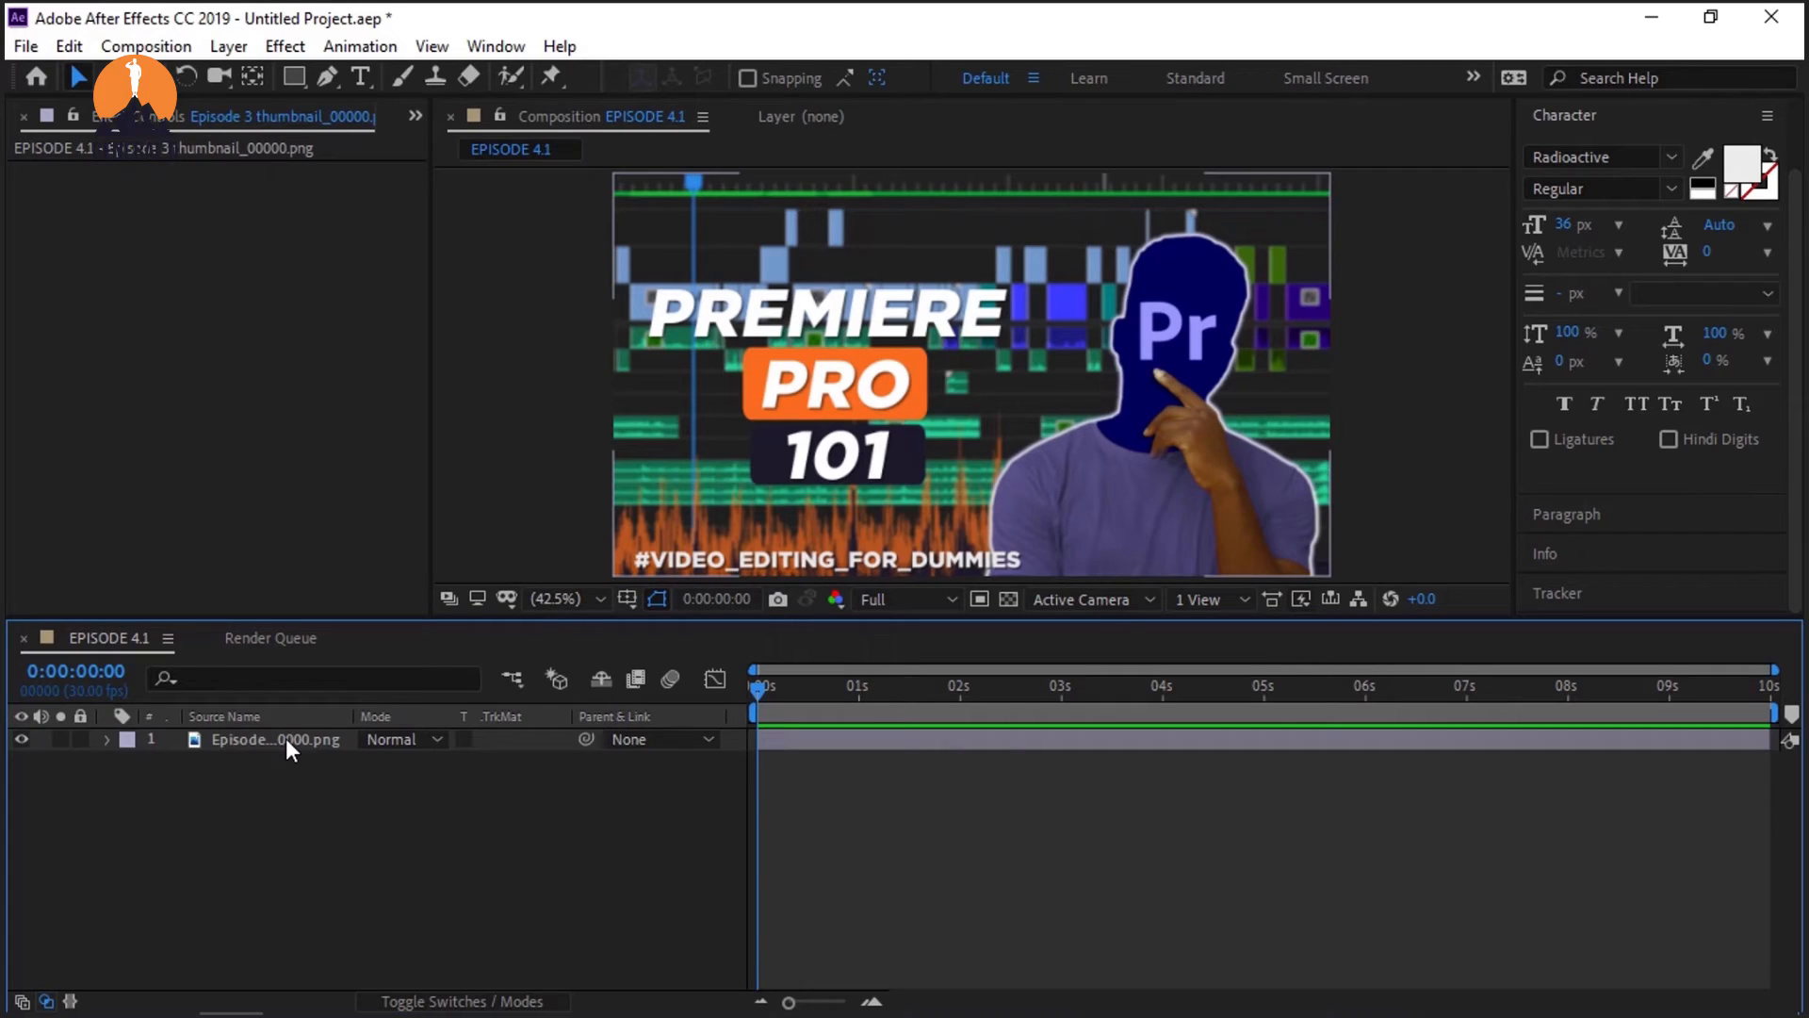
pyautogui.click(286, 738)
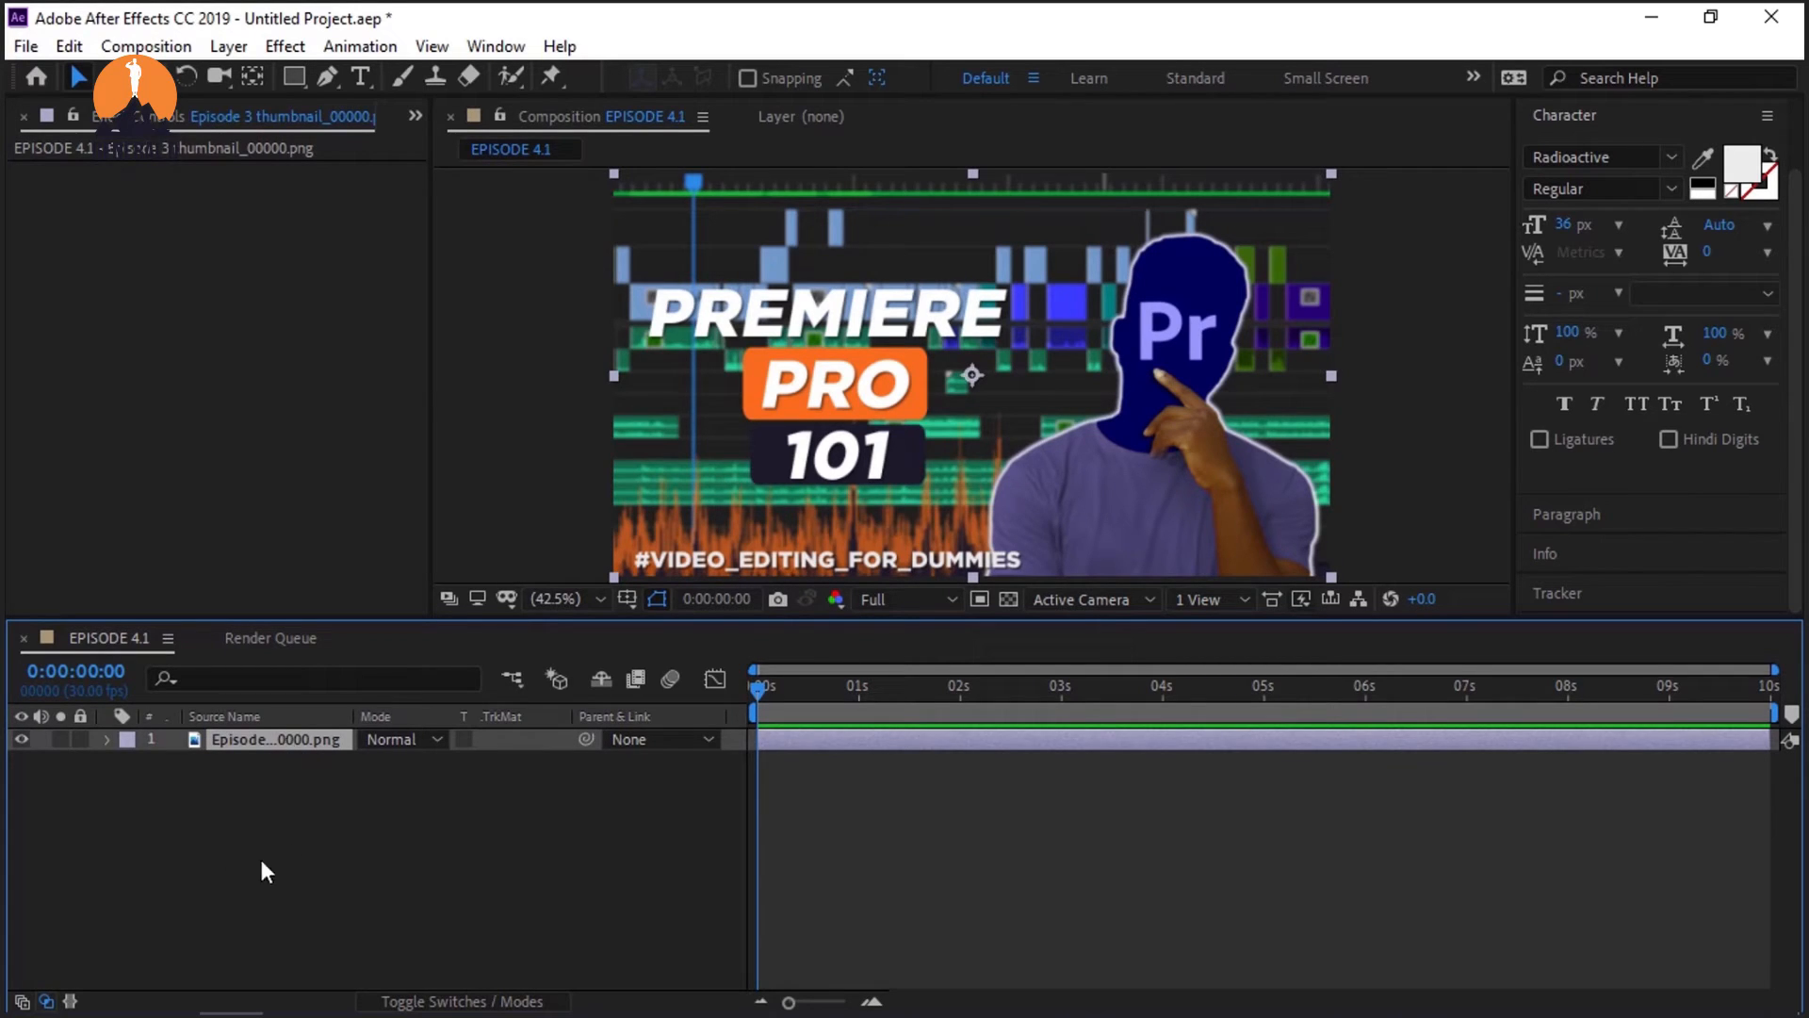
pyautogui.click(317, 825)
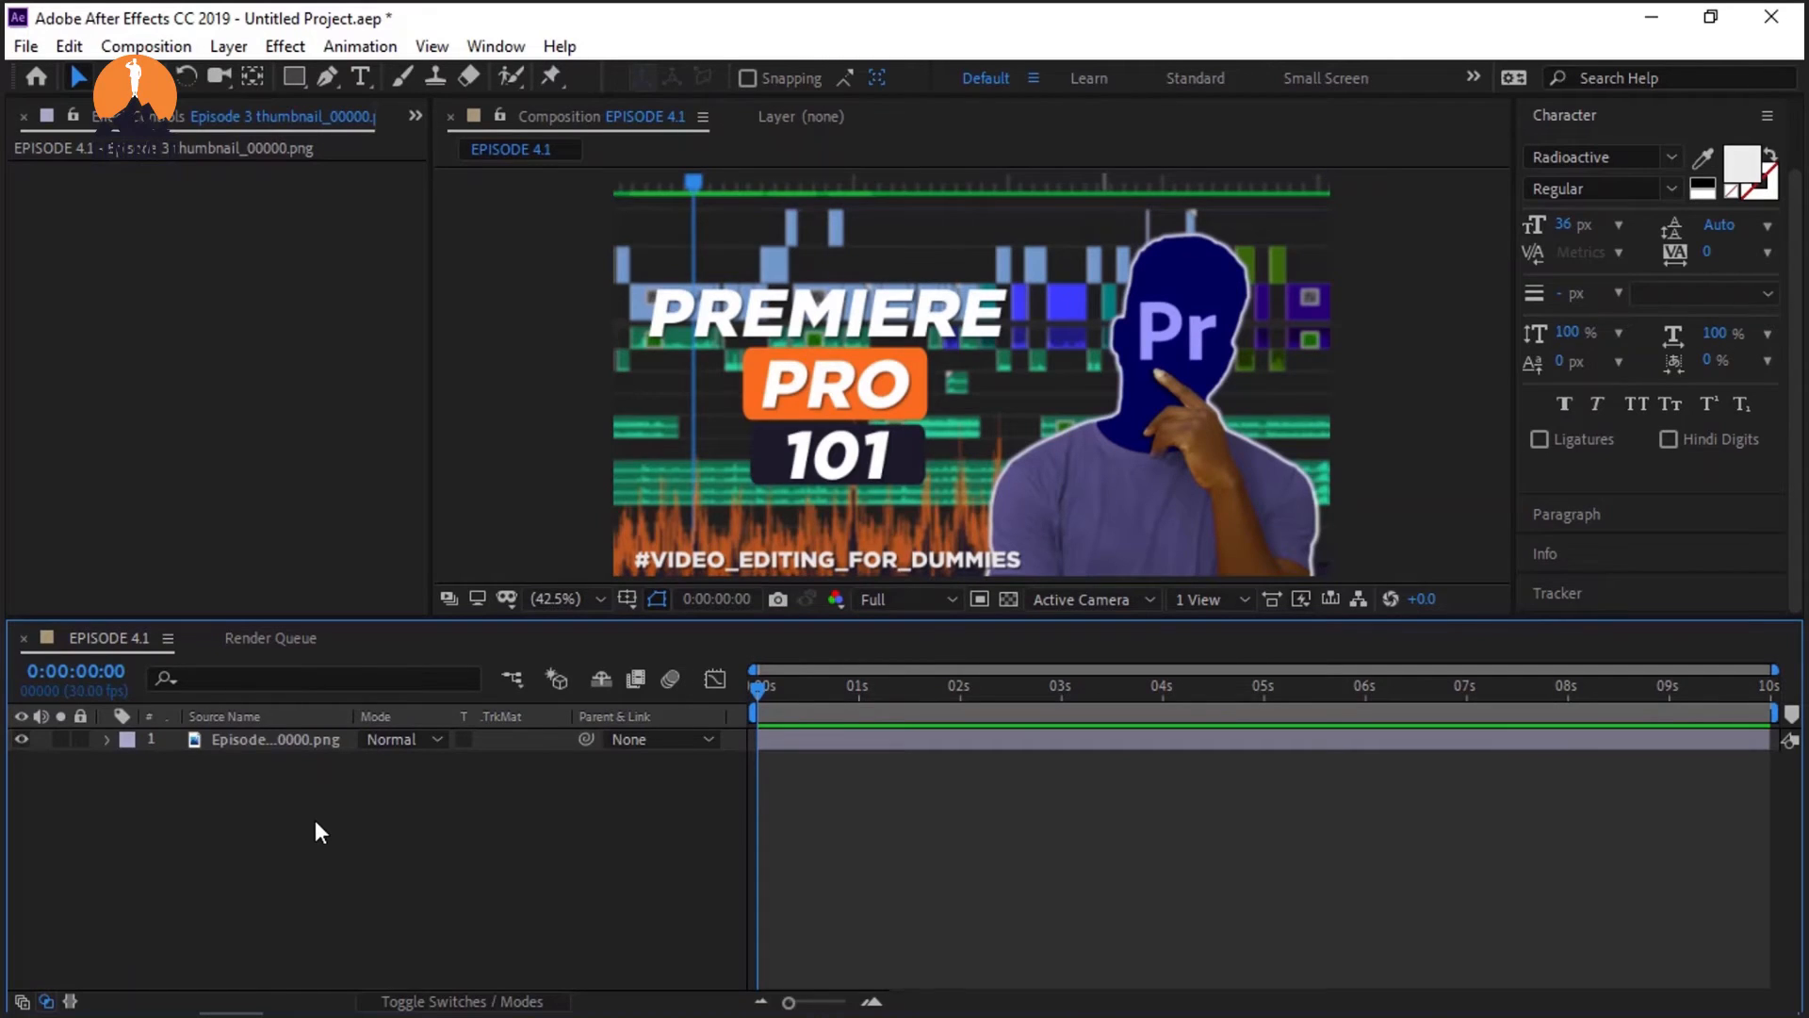
pyautogui.click(276, 739)
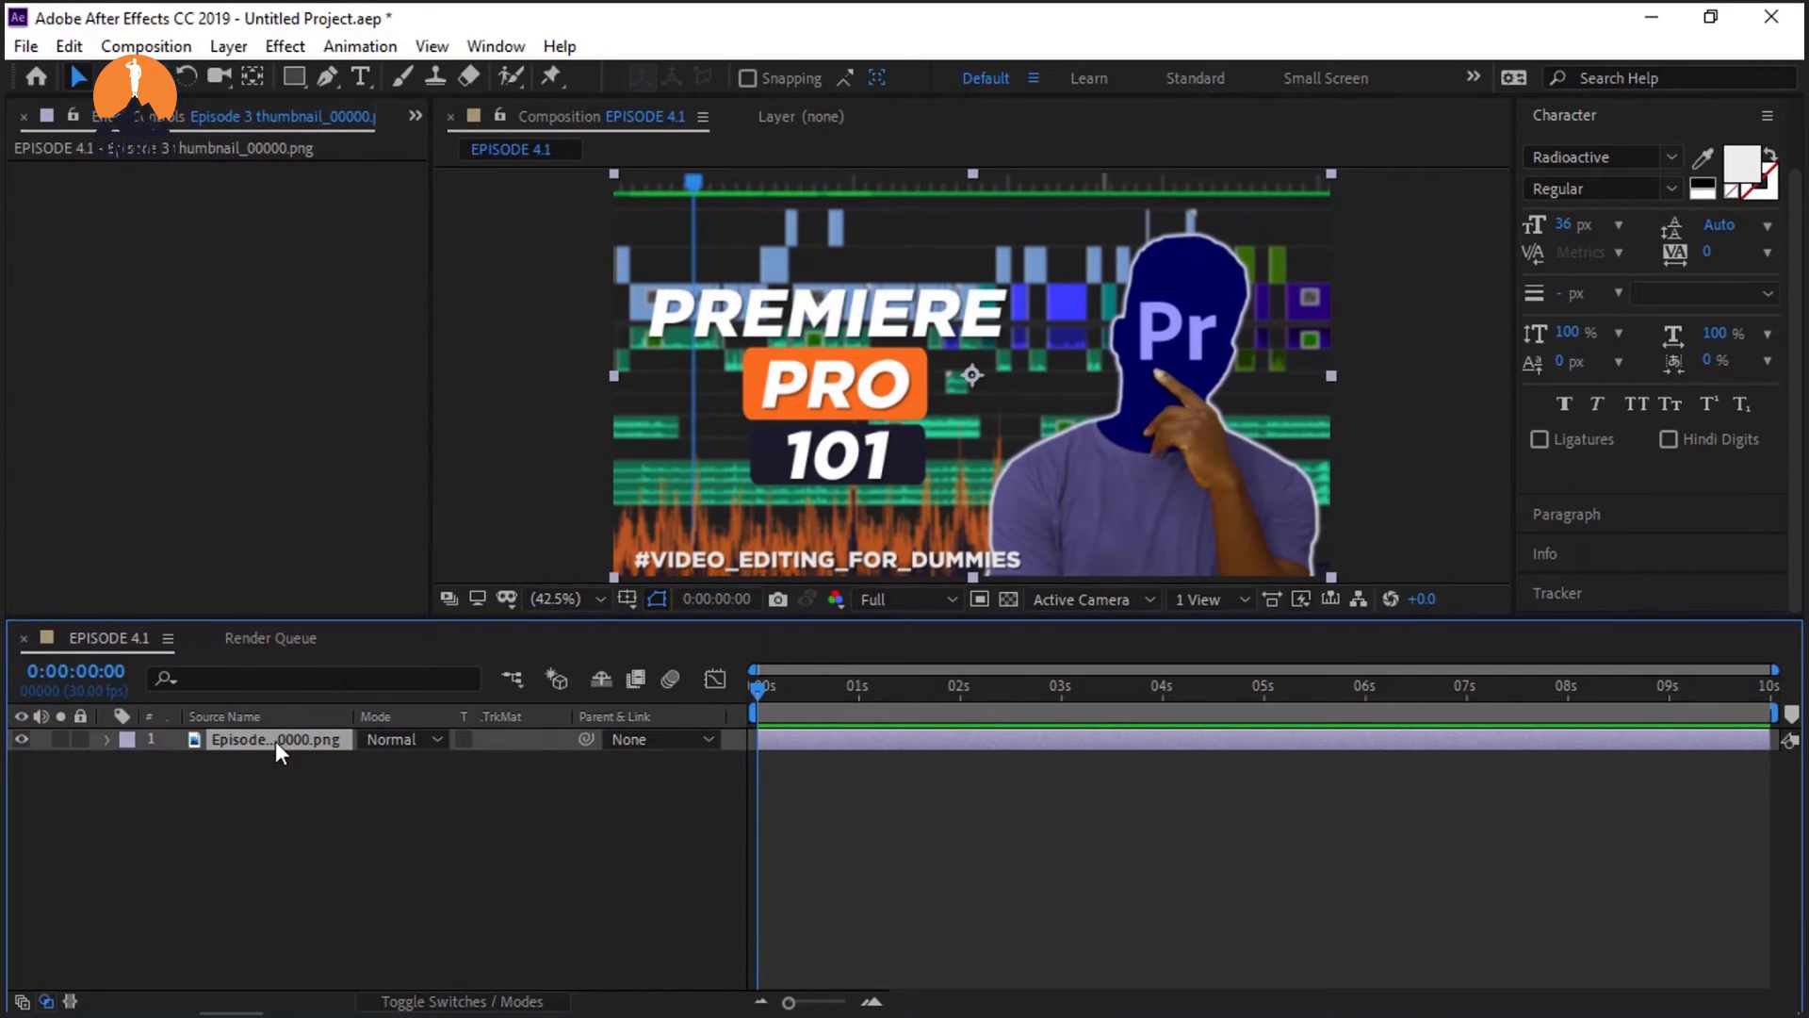
pyautogui.hotkey('ctrl', 'shift', 'a')
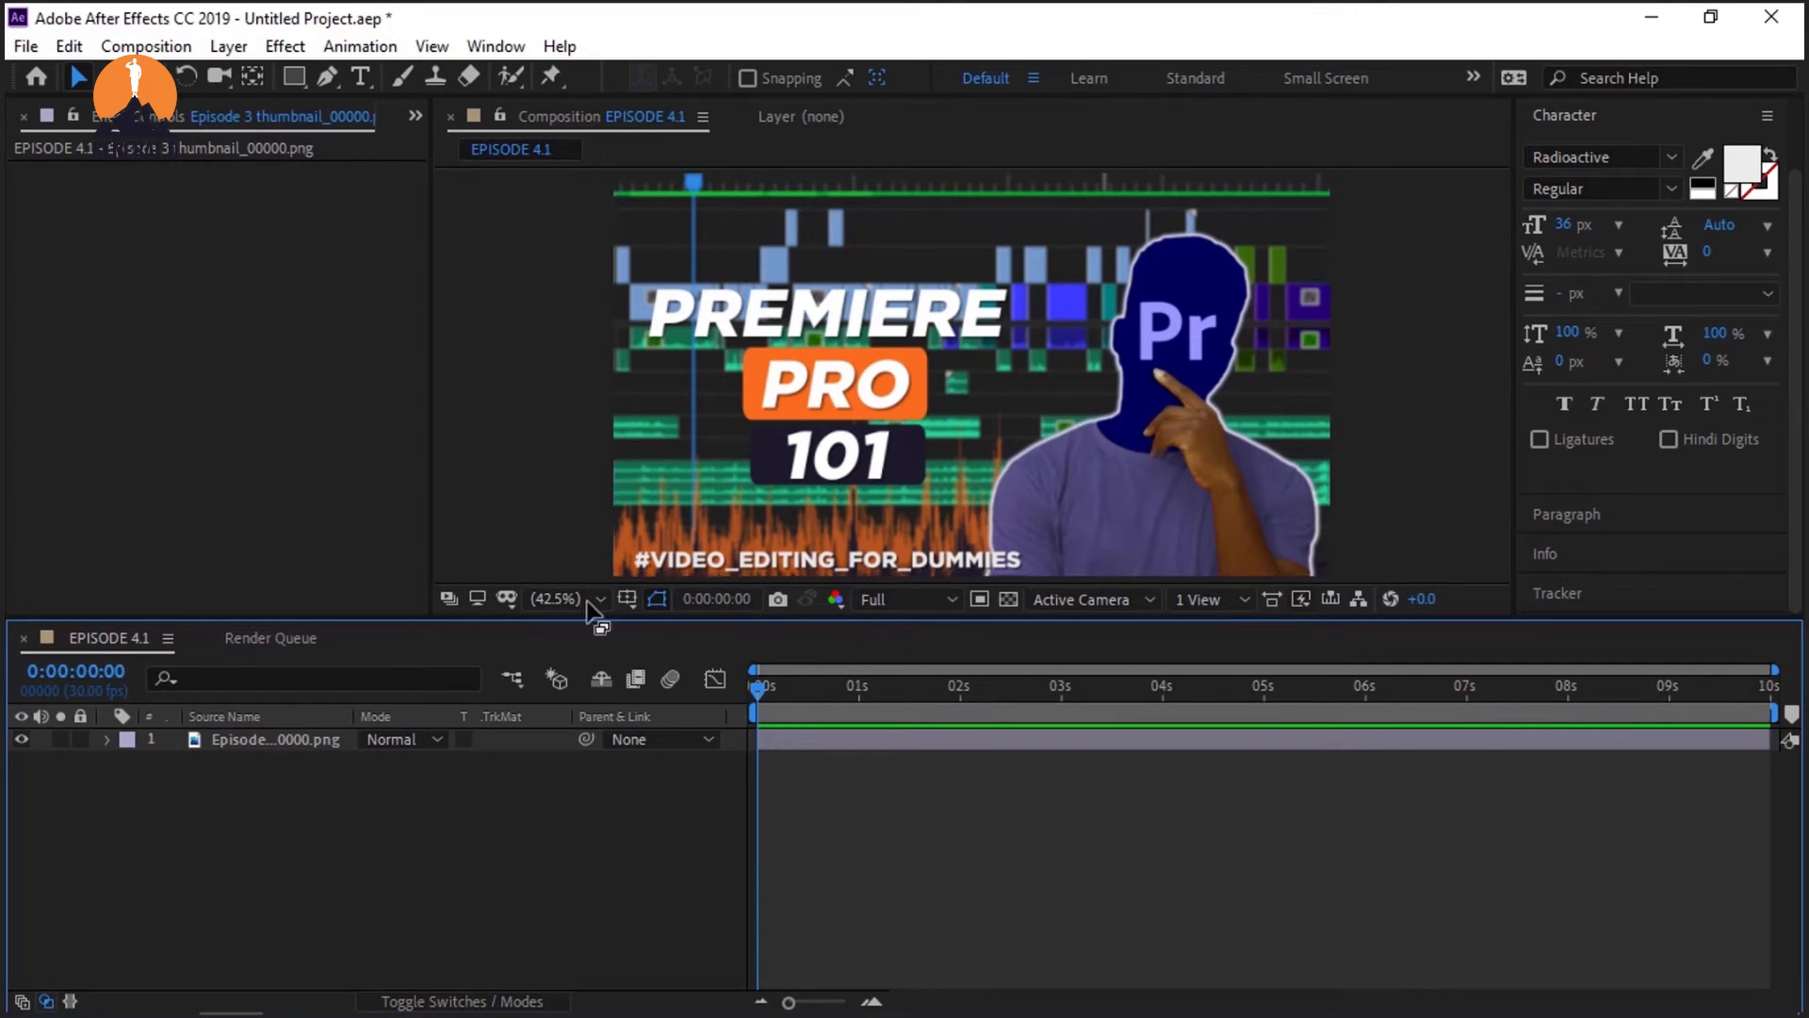
# Step: Select the thumbnail layer in the viewer, try dragging it sideways, and shift the composition view slightly with the Hand tool
pyautogui.click(826, 522)
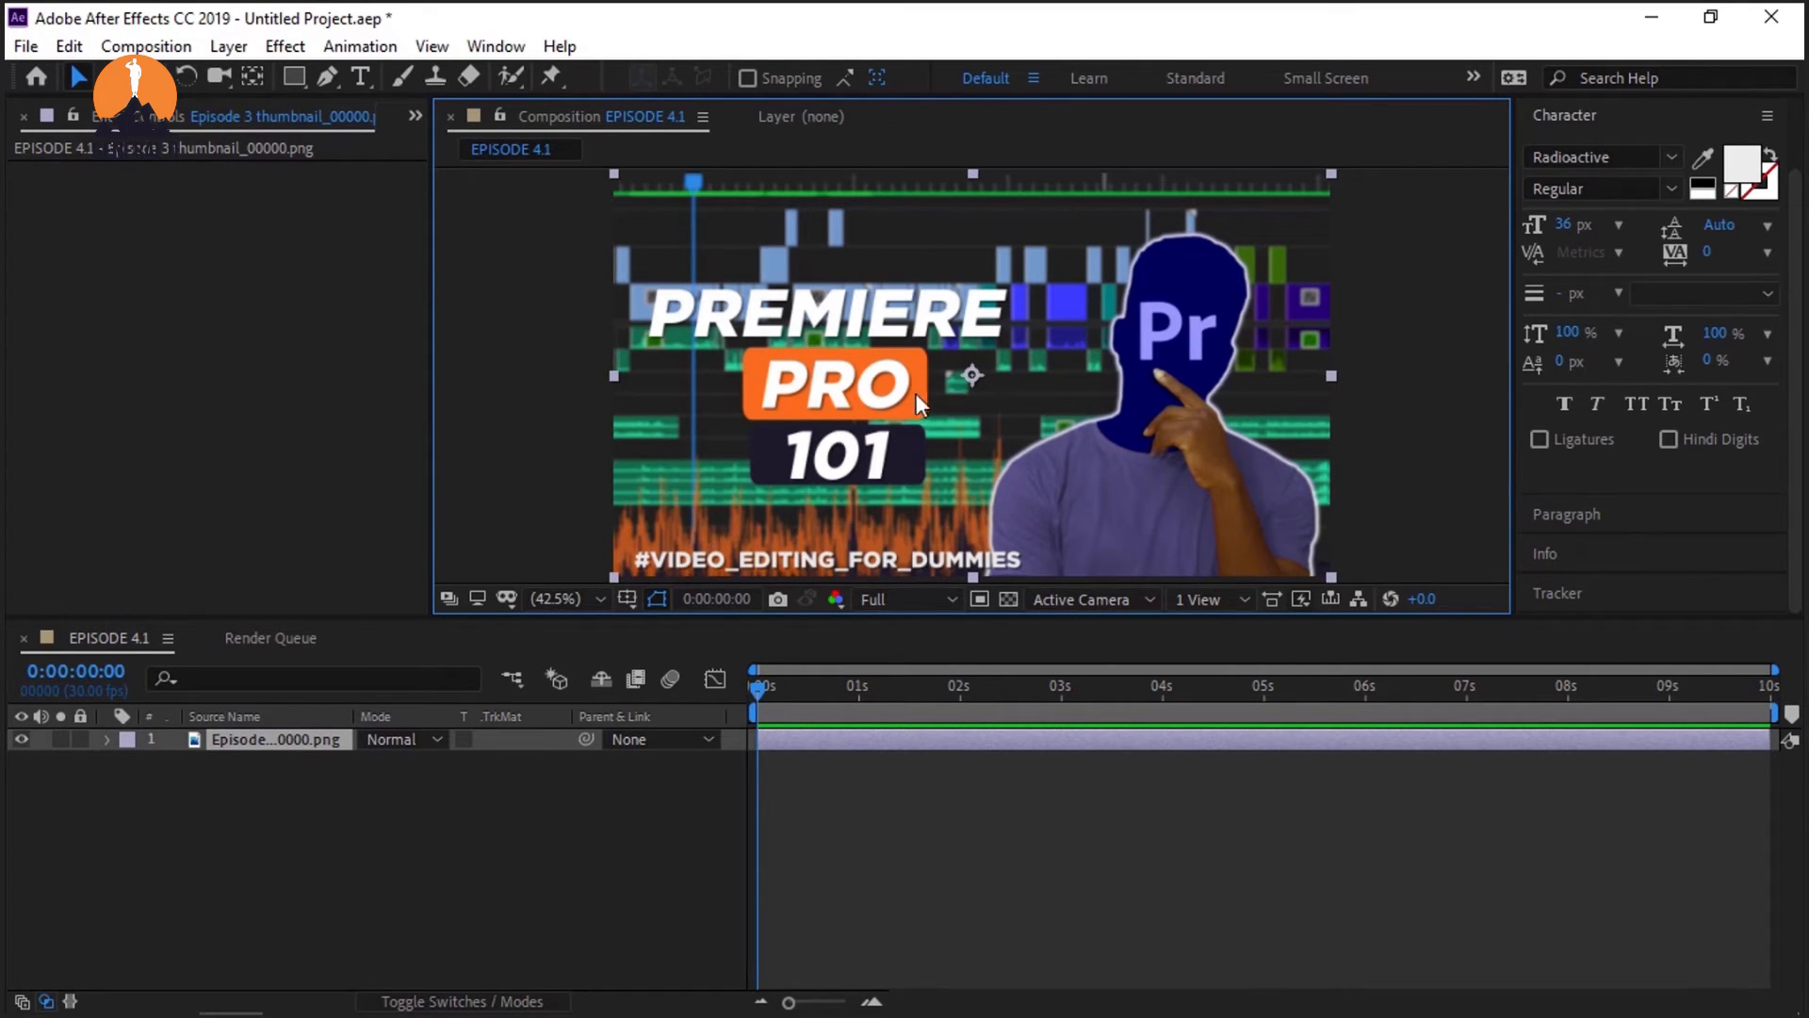
pyautogui.moveTo(1034, 426); pyautogui.dragTo(657, 432)
pyautogui.click(114, 77)
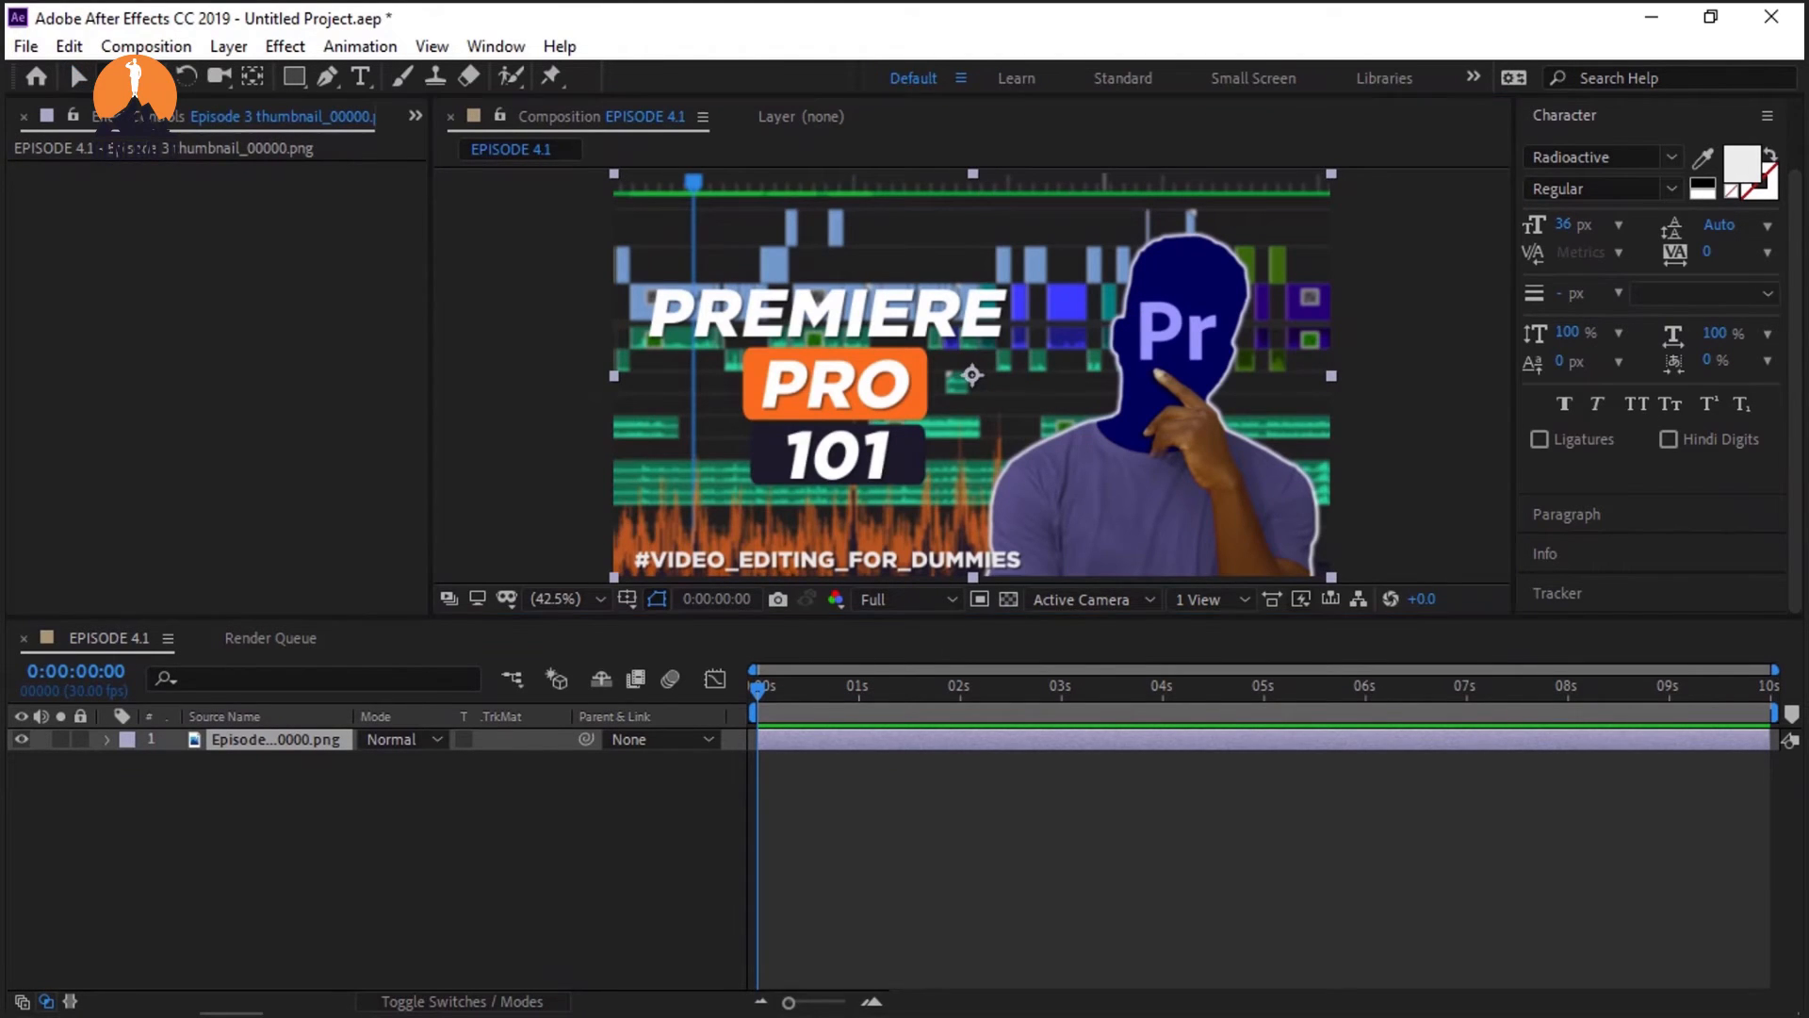
pyautogui.moveTo(1098, 370); pyautogui.dragTo(1058, 376)
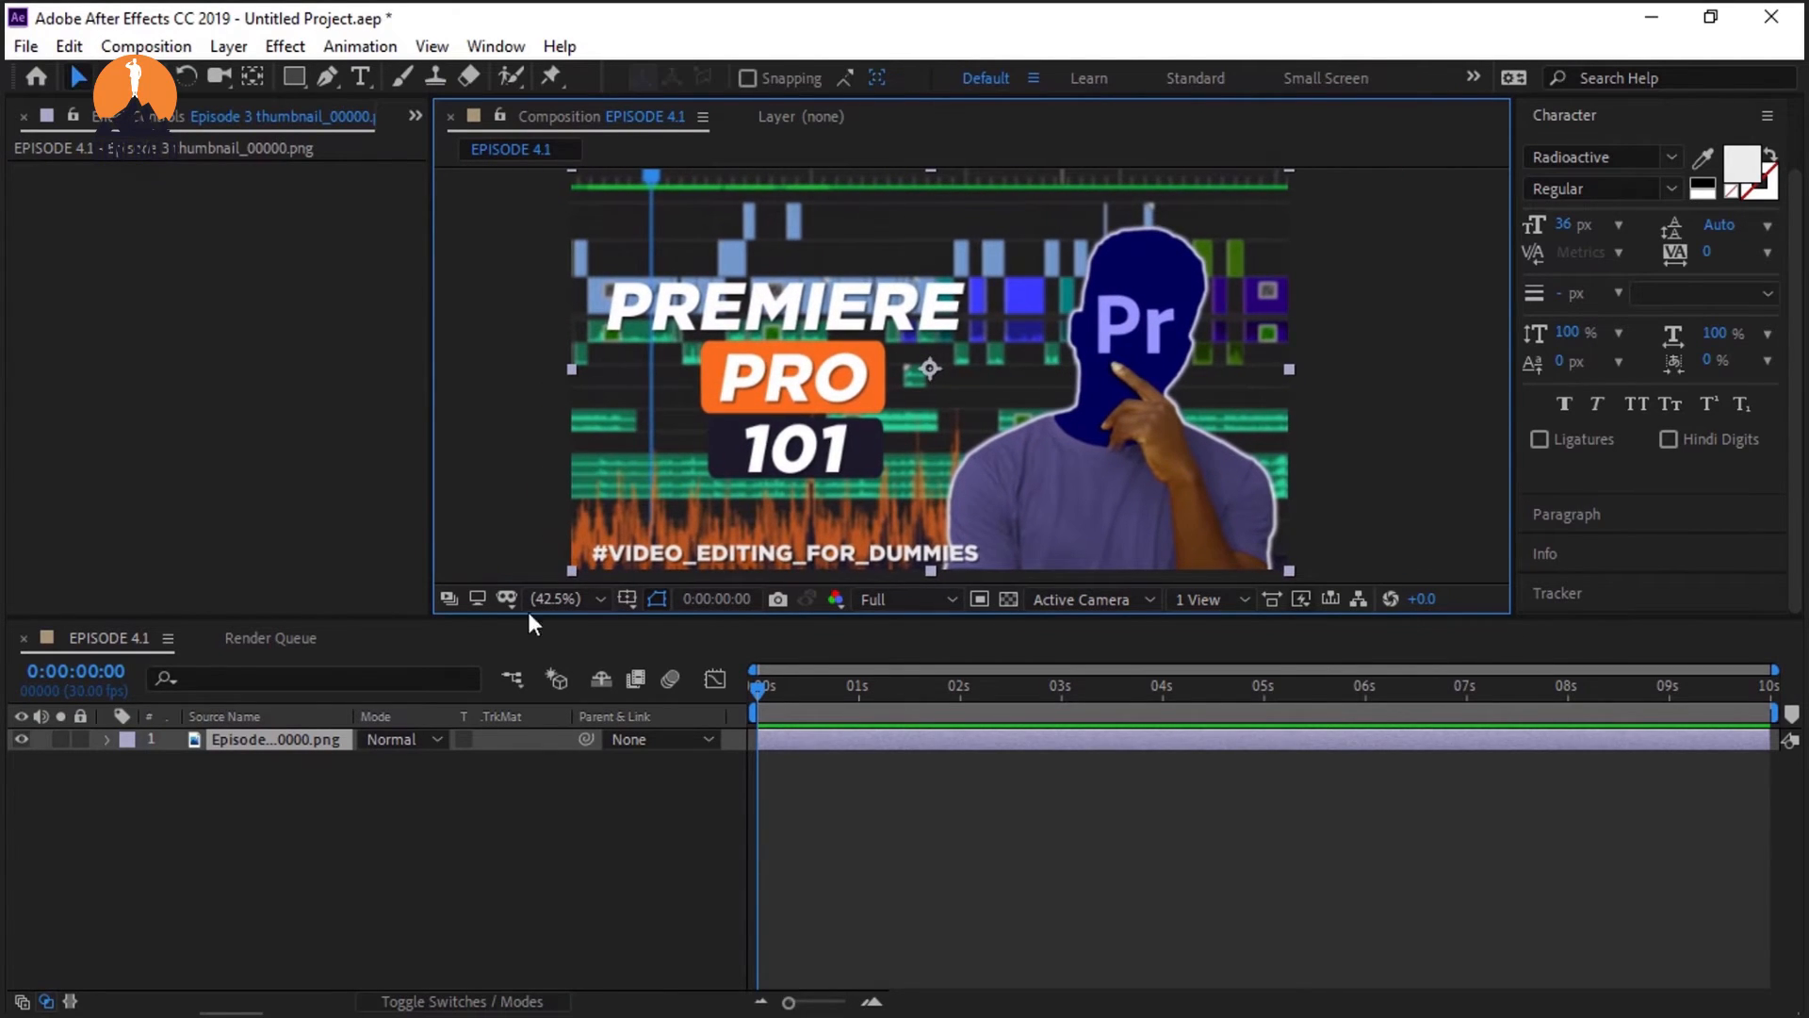
pyautogui.press('v')
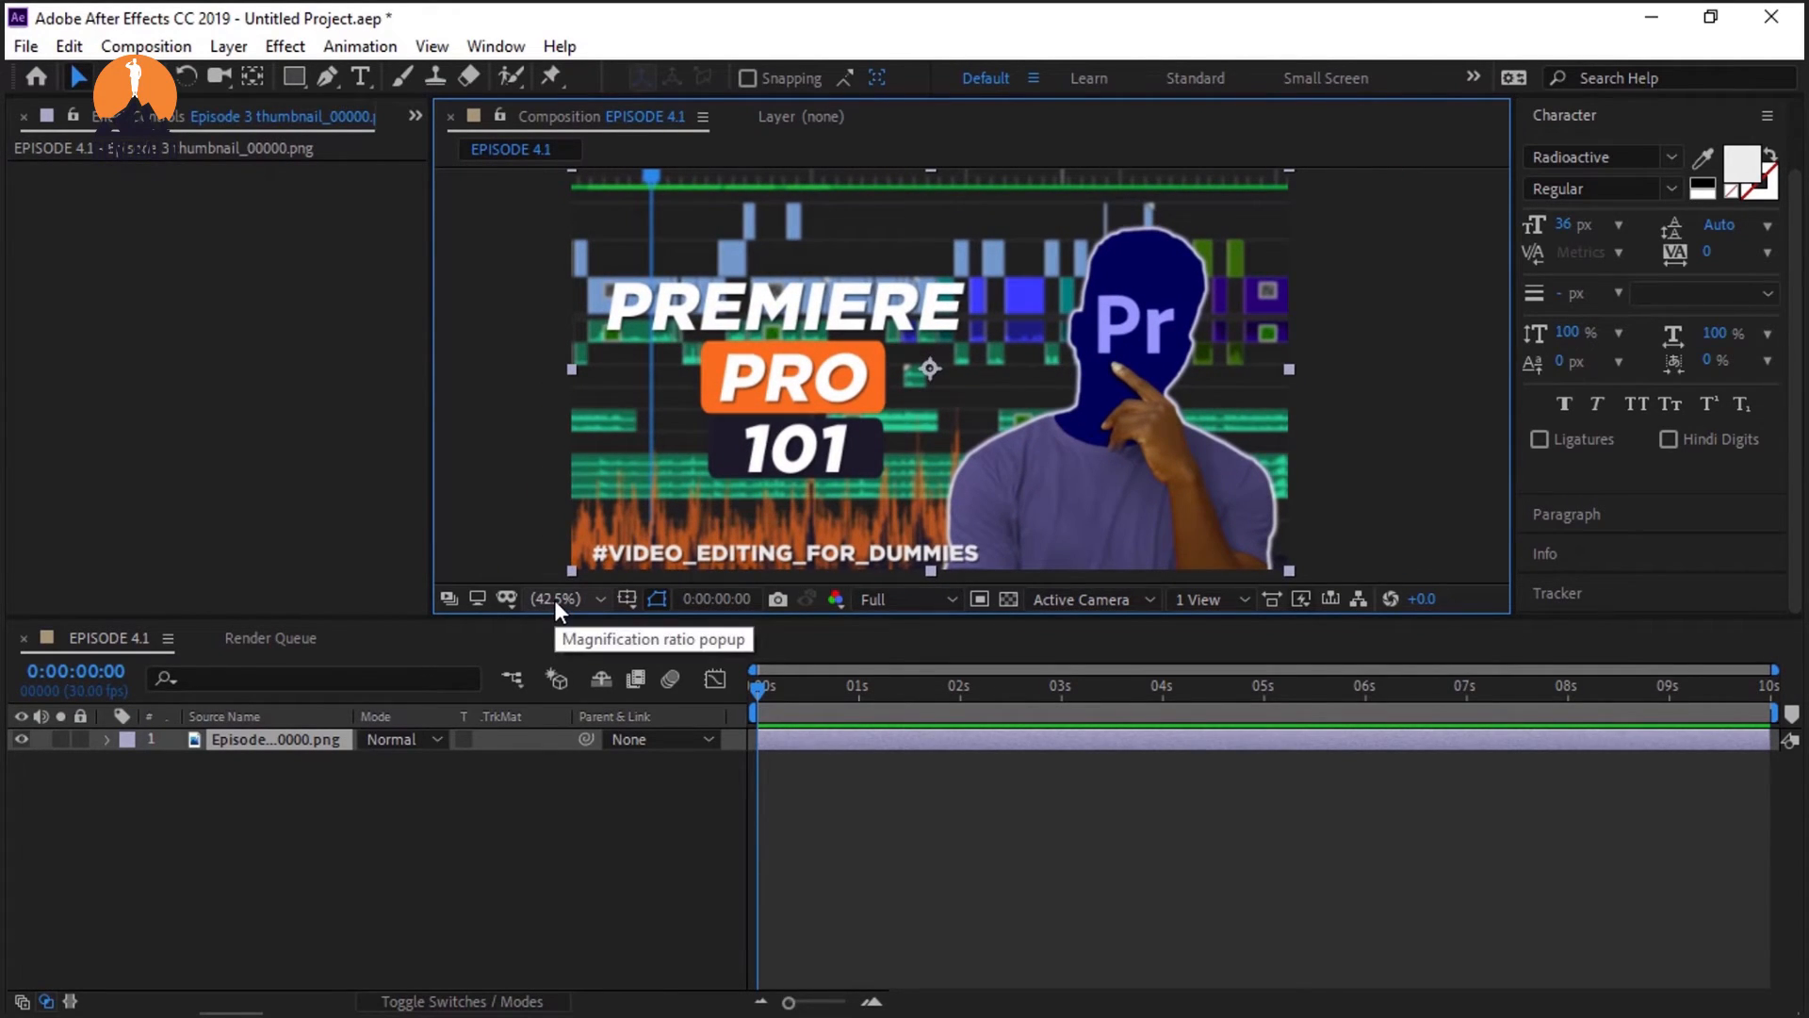
# Step: View the EPISODE 4.1 composition at 100% magnification and set the viewer to Fit
pyautogui.click(554, 600)
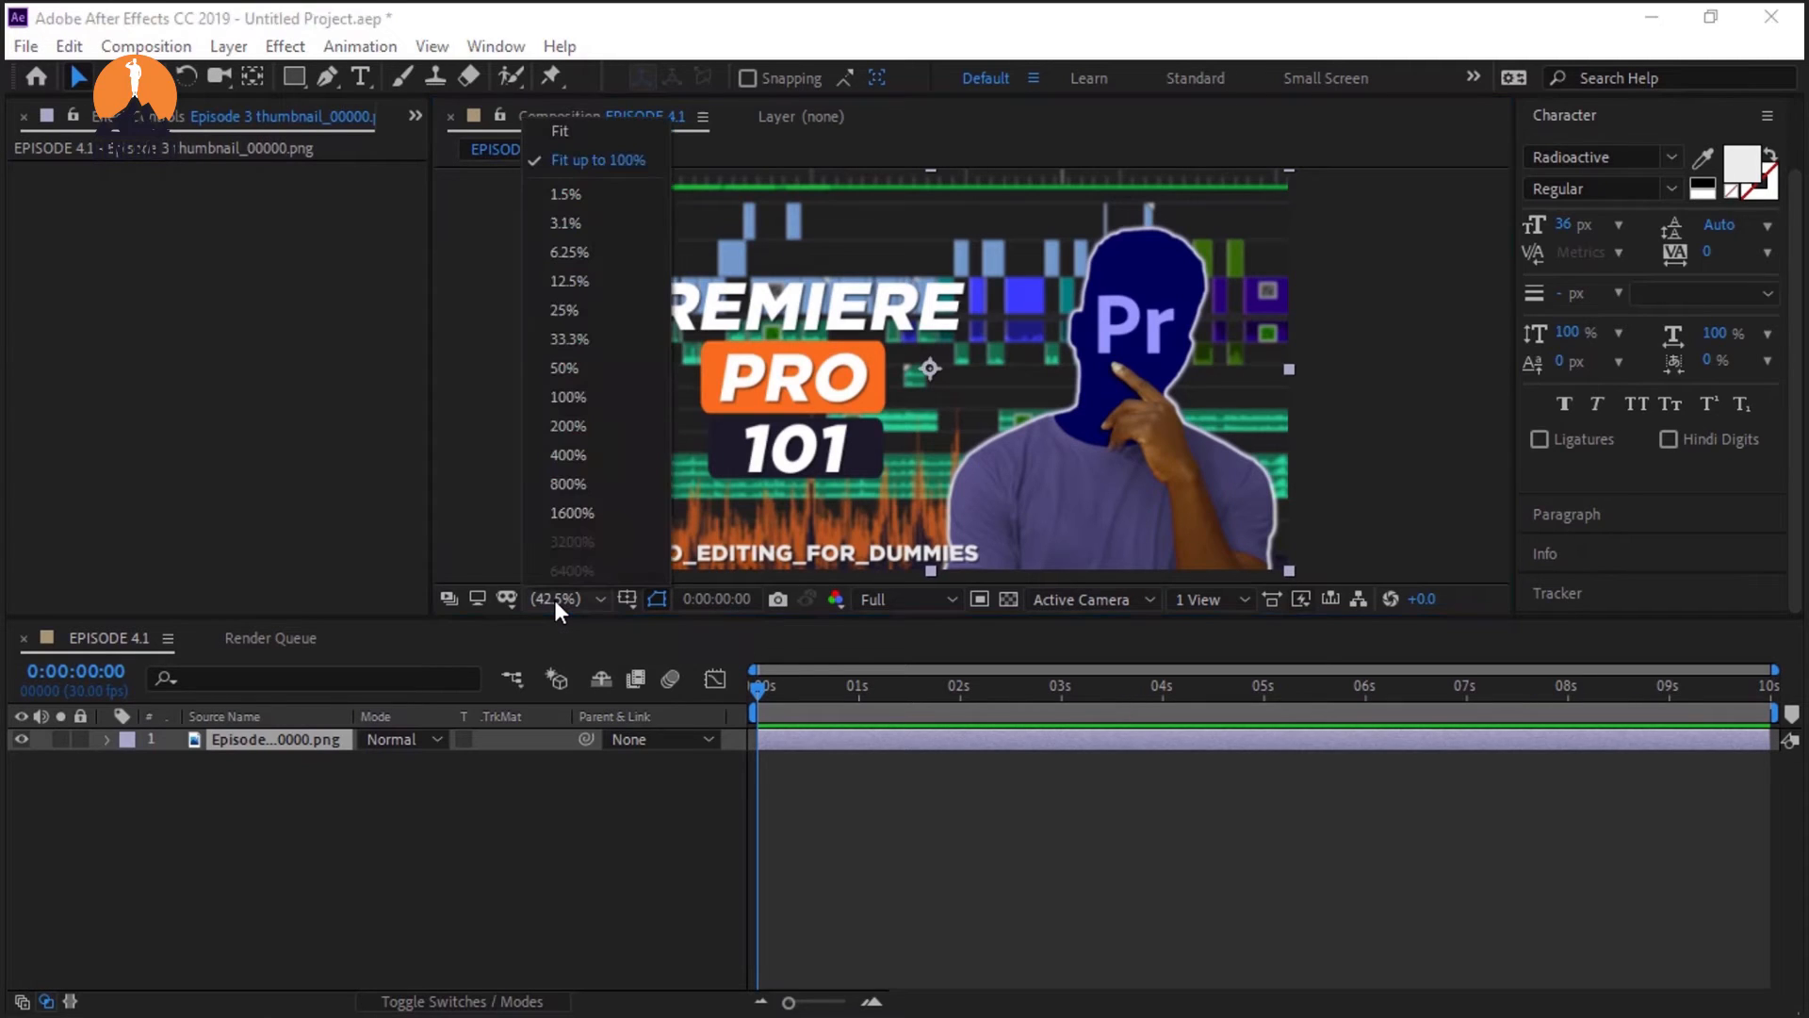
pyautogui.click(565, 403)
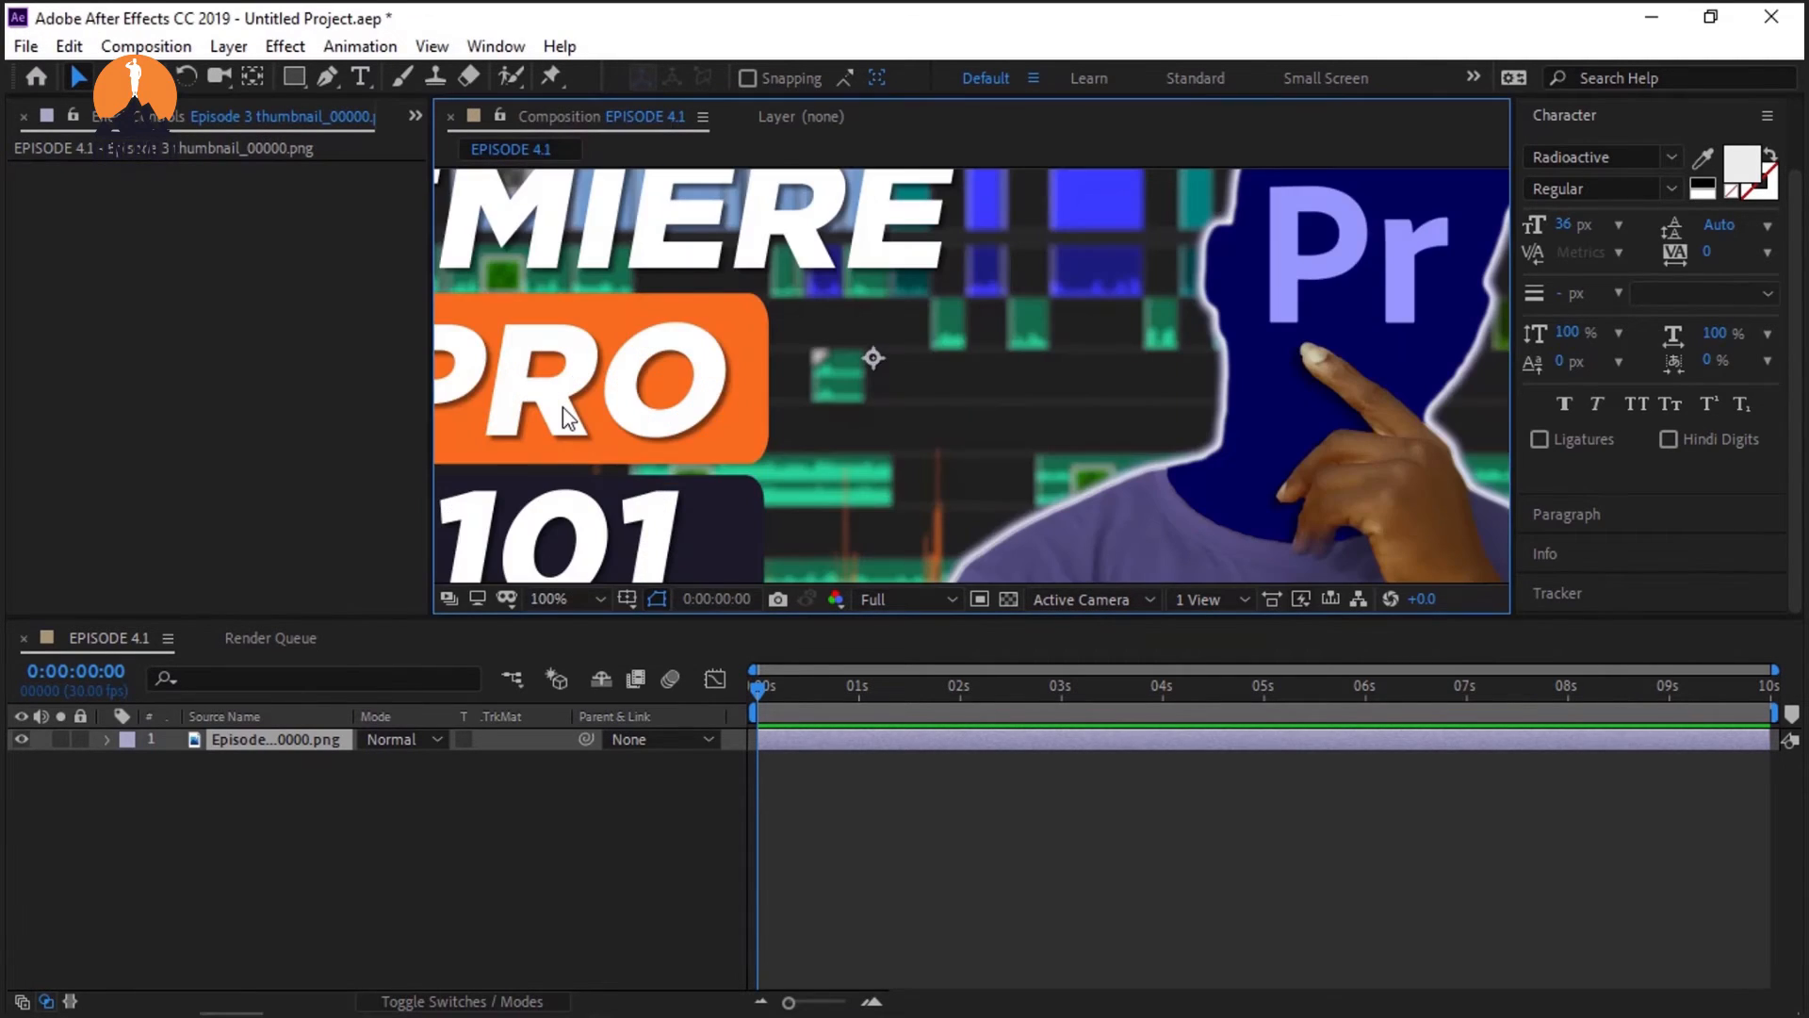
pyautogui.click(573, 598)
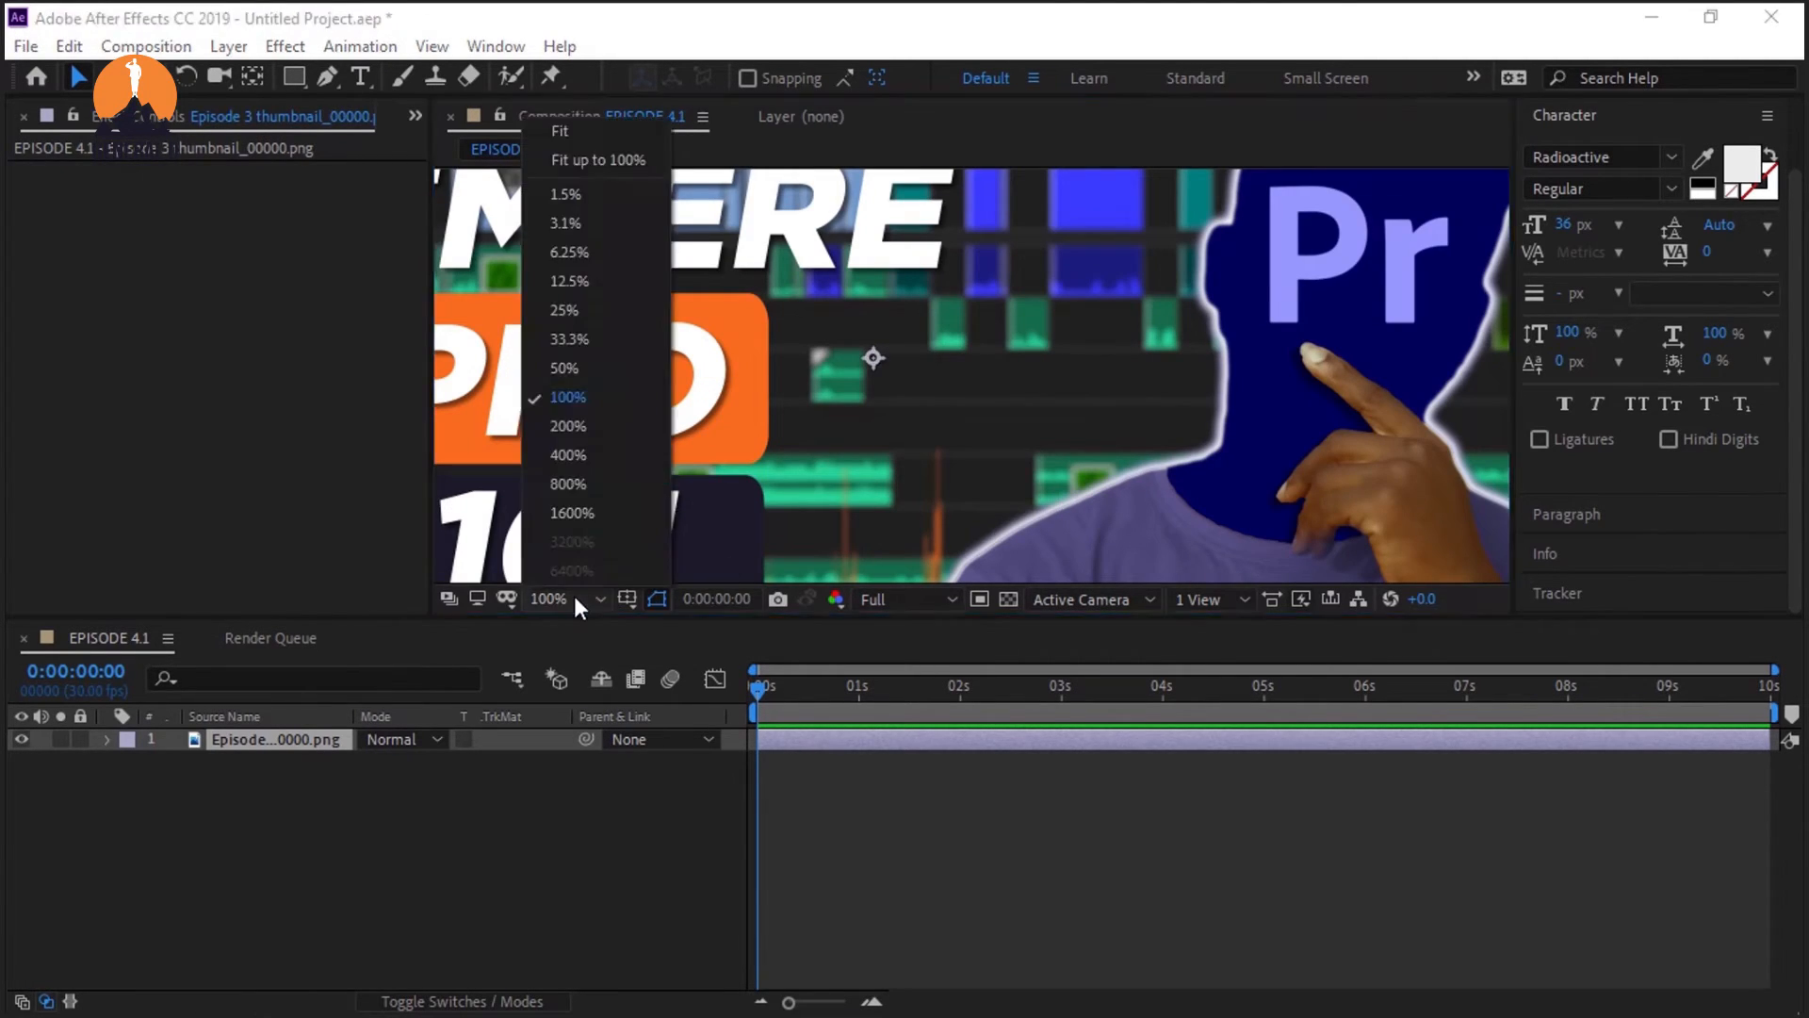
pyautogui.press('f')
pyautogui.press('Return')
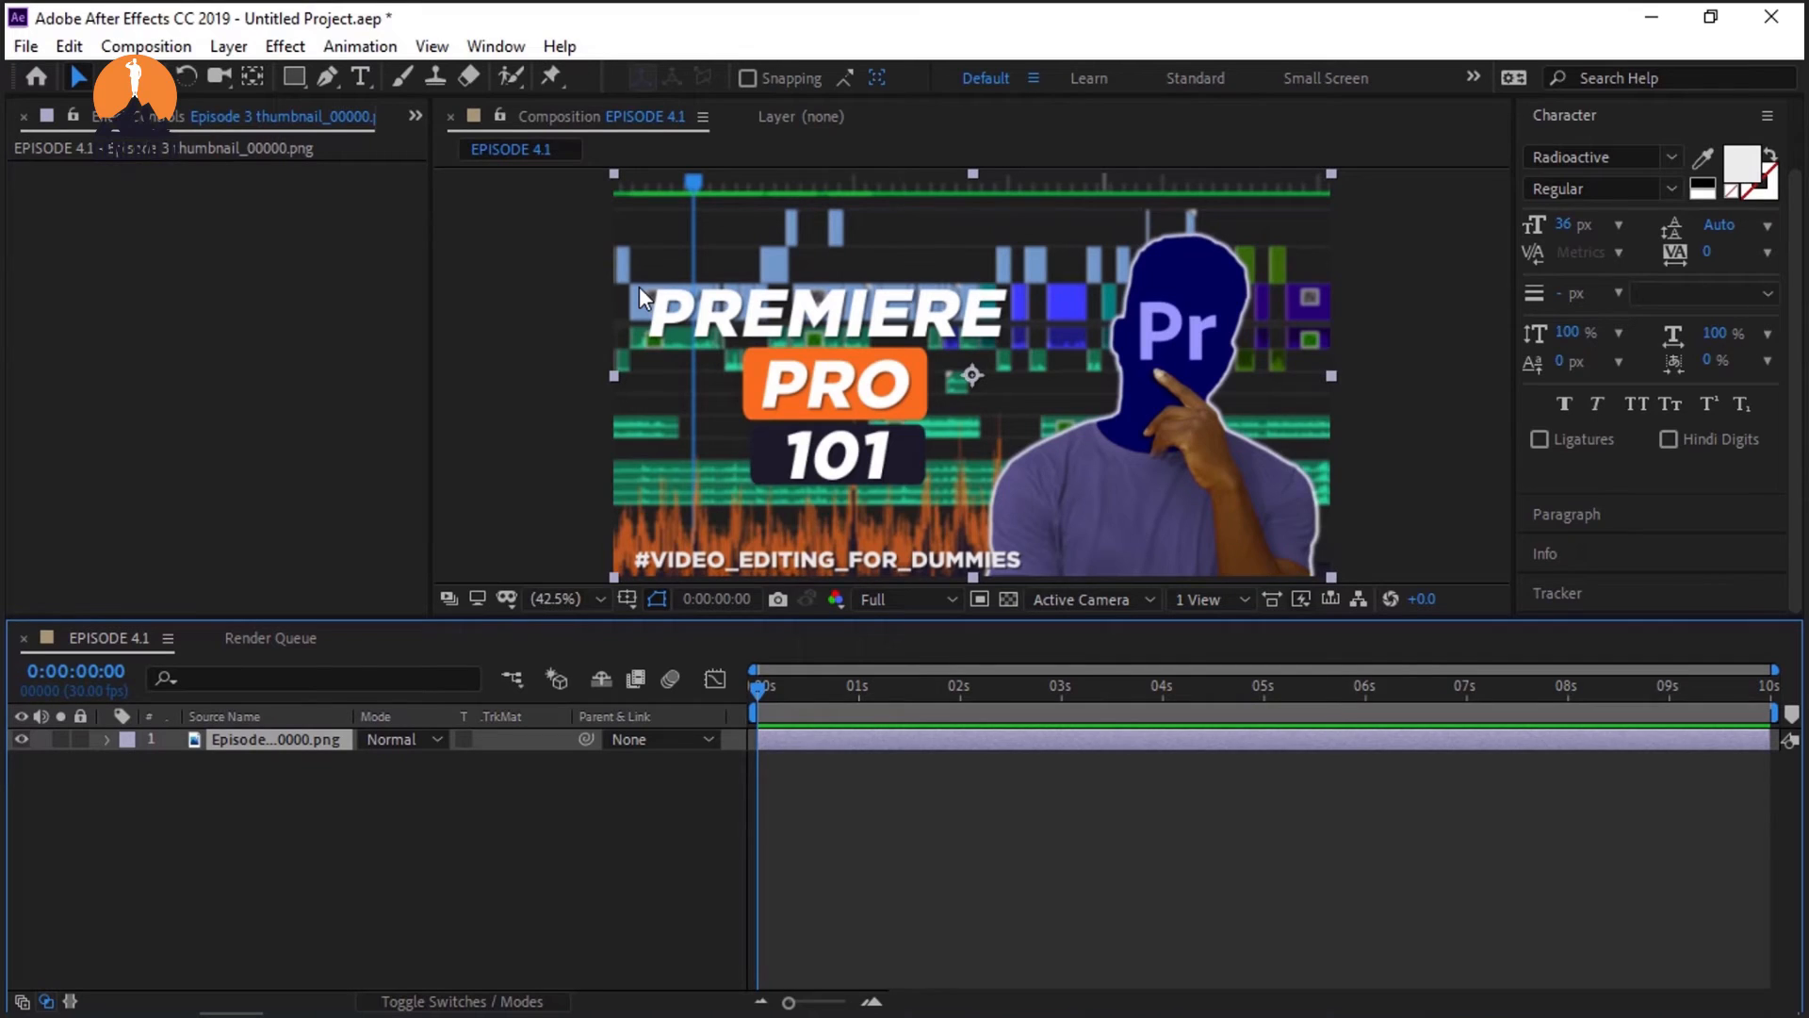
# Step: Enlarge the composition view to 100%, pan around the artwork with the Hand tool, and switch back to the Selection tool
pyautogui.click(568, 599)
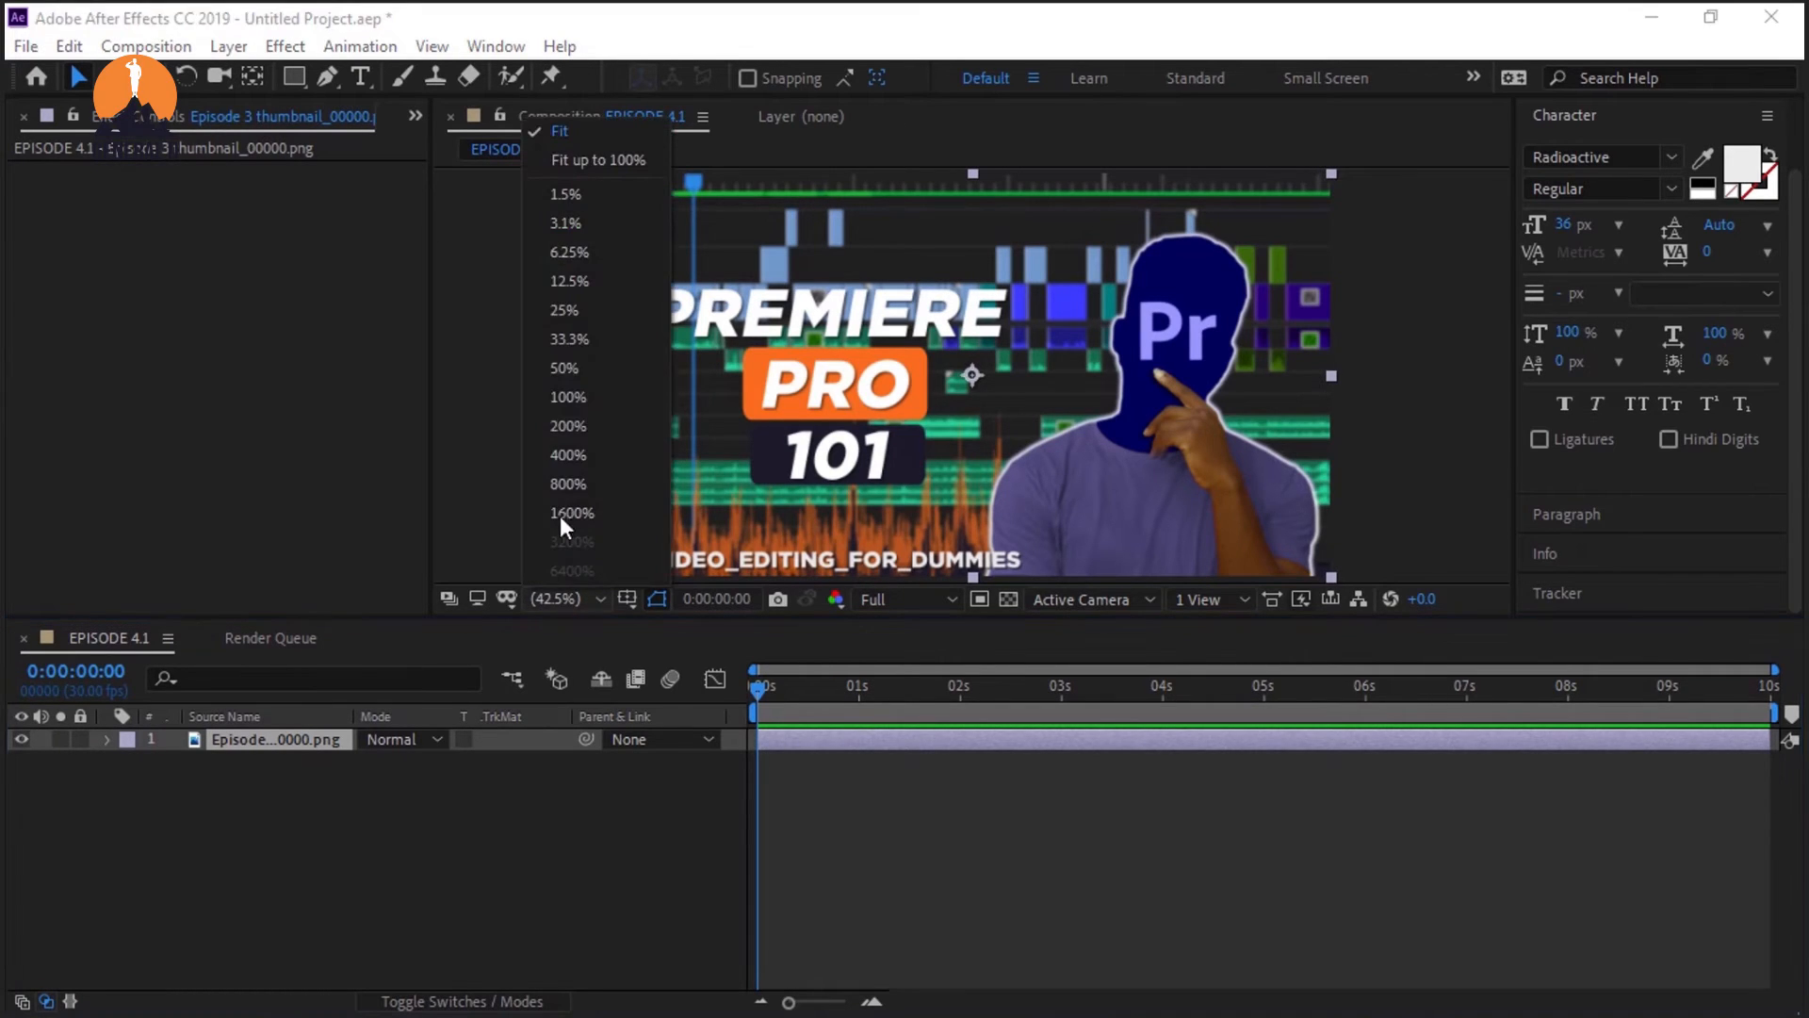
pyautogui.click(568, 396)
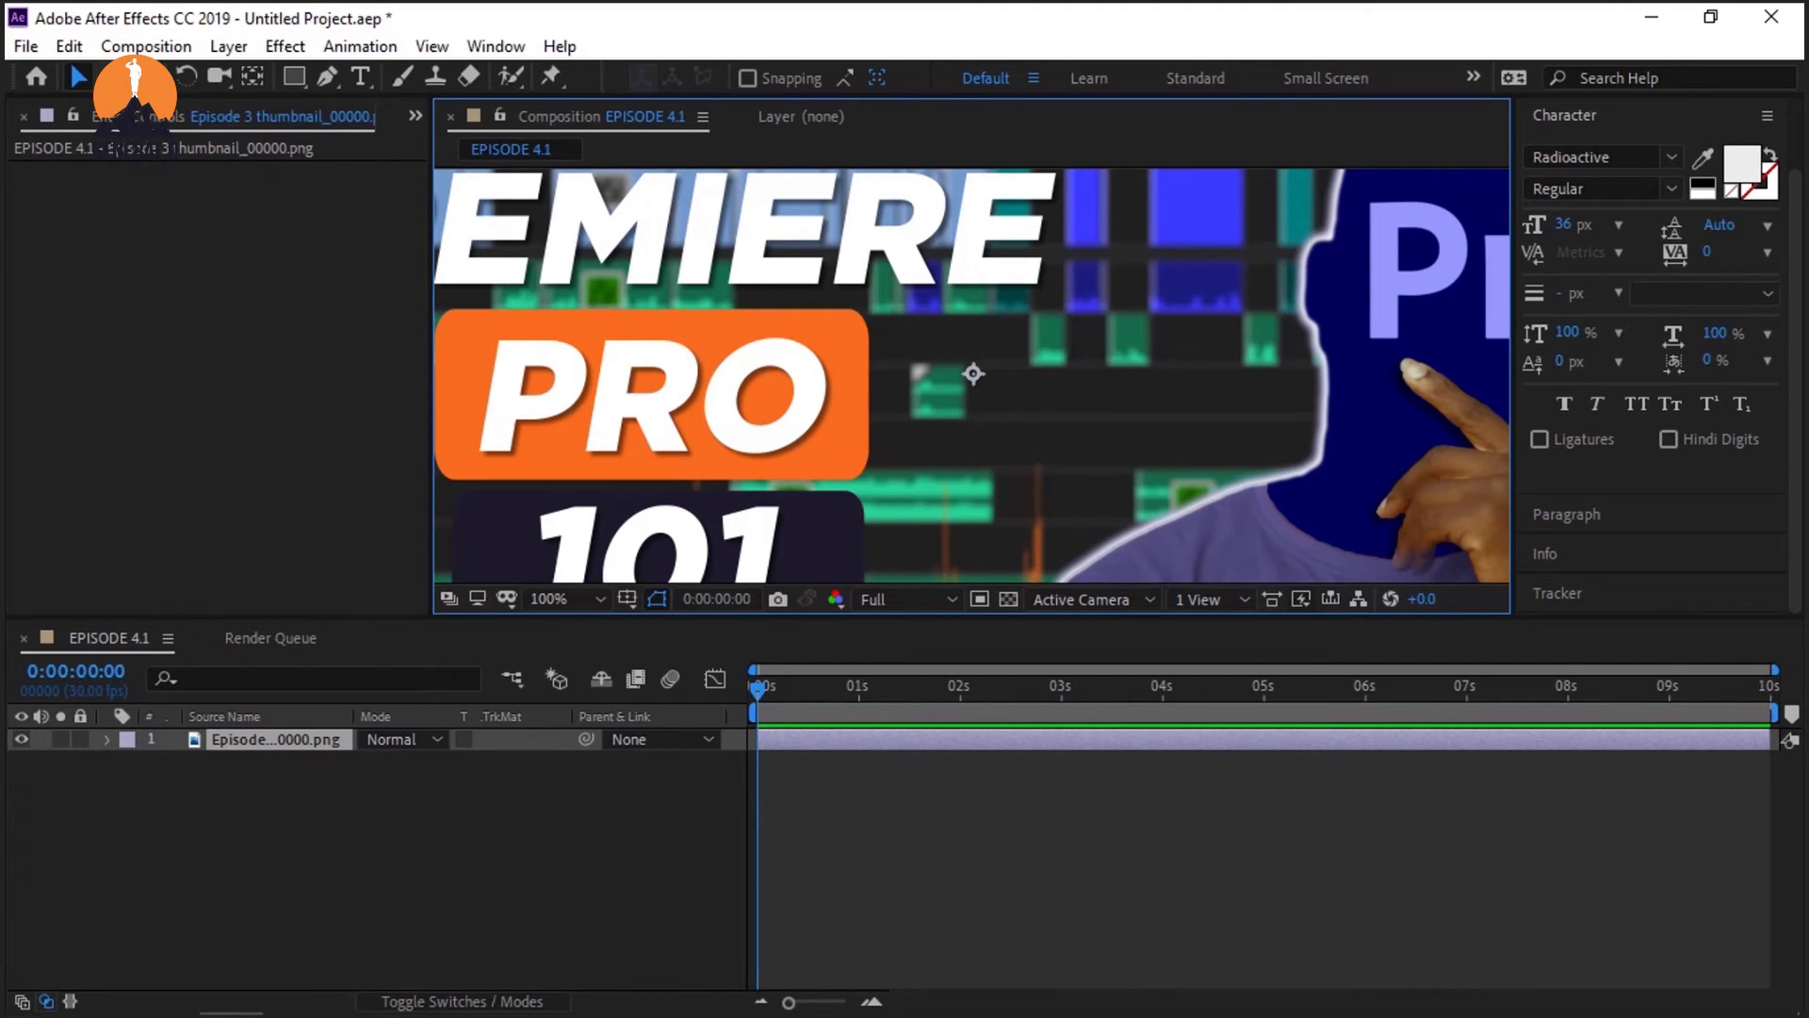
pyautogui.press('h')
pyautogui.moveTo(631, 303); pyautogui.dragTo(1002, 533)
pyautogui.moveTo(815, 492); pyautogui.dragTo(656, 318)
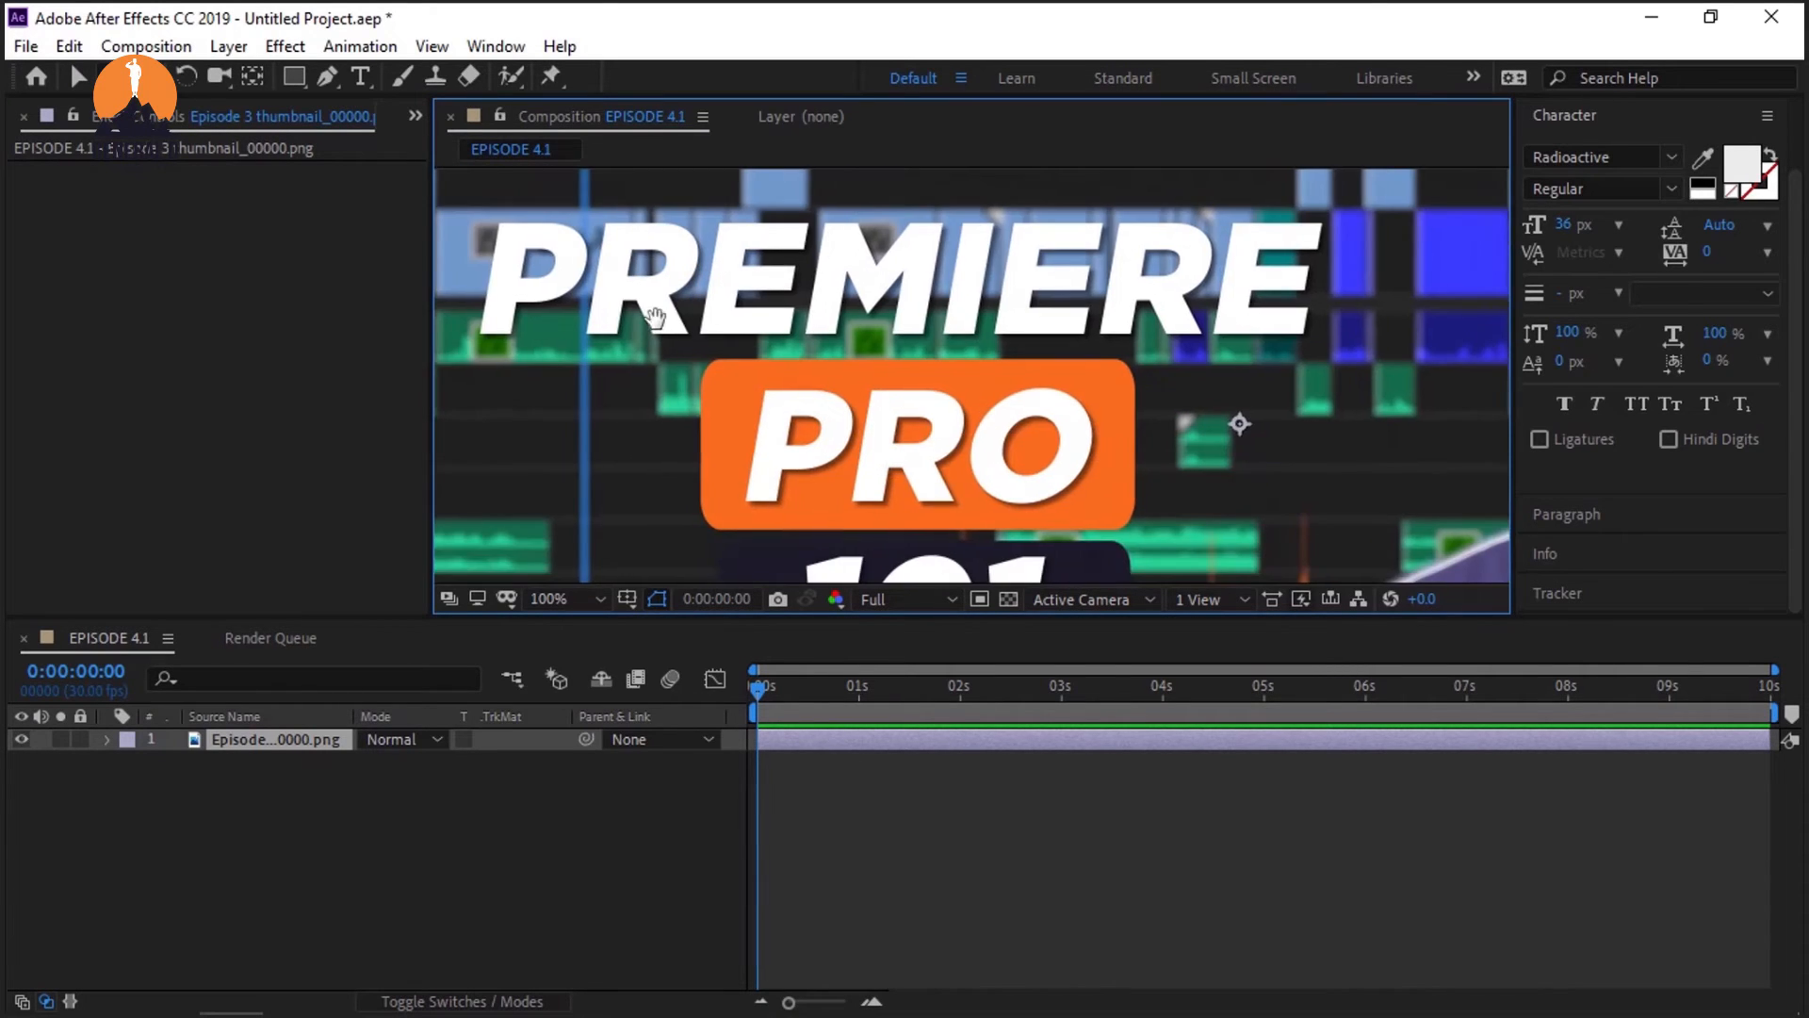
pyautogui.moveTo(1066, 479); pyautogui.dragTo(546, 204)
pyautogui.moveTo(1062, 440); pyautogui.dragTo(1107, 468)
pyautogui.moveTo(675, 444); pyautogui.dragTo(1280, 266)
pyautogui.moveTo(721, 323); pyautogui.dragTo(1055, 622)
pyautogui.moveTo(893, 424); pyautogui.dragTo(622, 586)
pyautogui.moveTo(1078, 368); pyautogui.dragTo(711, 577)
pyautogui.moveTo(935, 462); pyautogui.dragTo(918, 412)
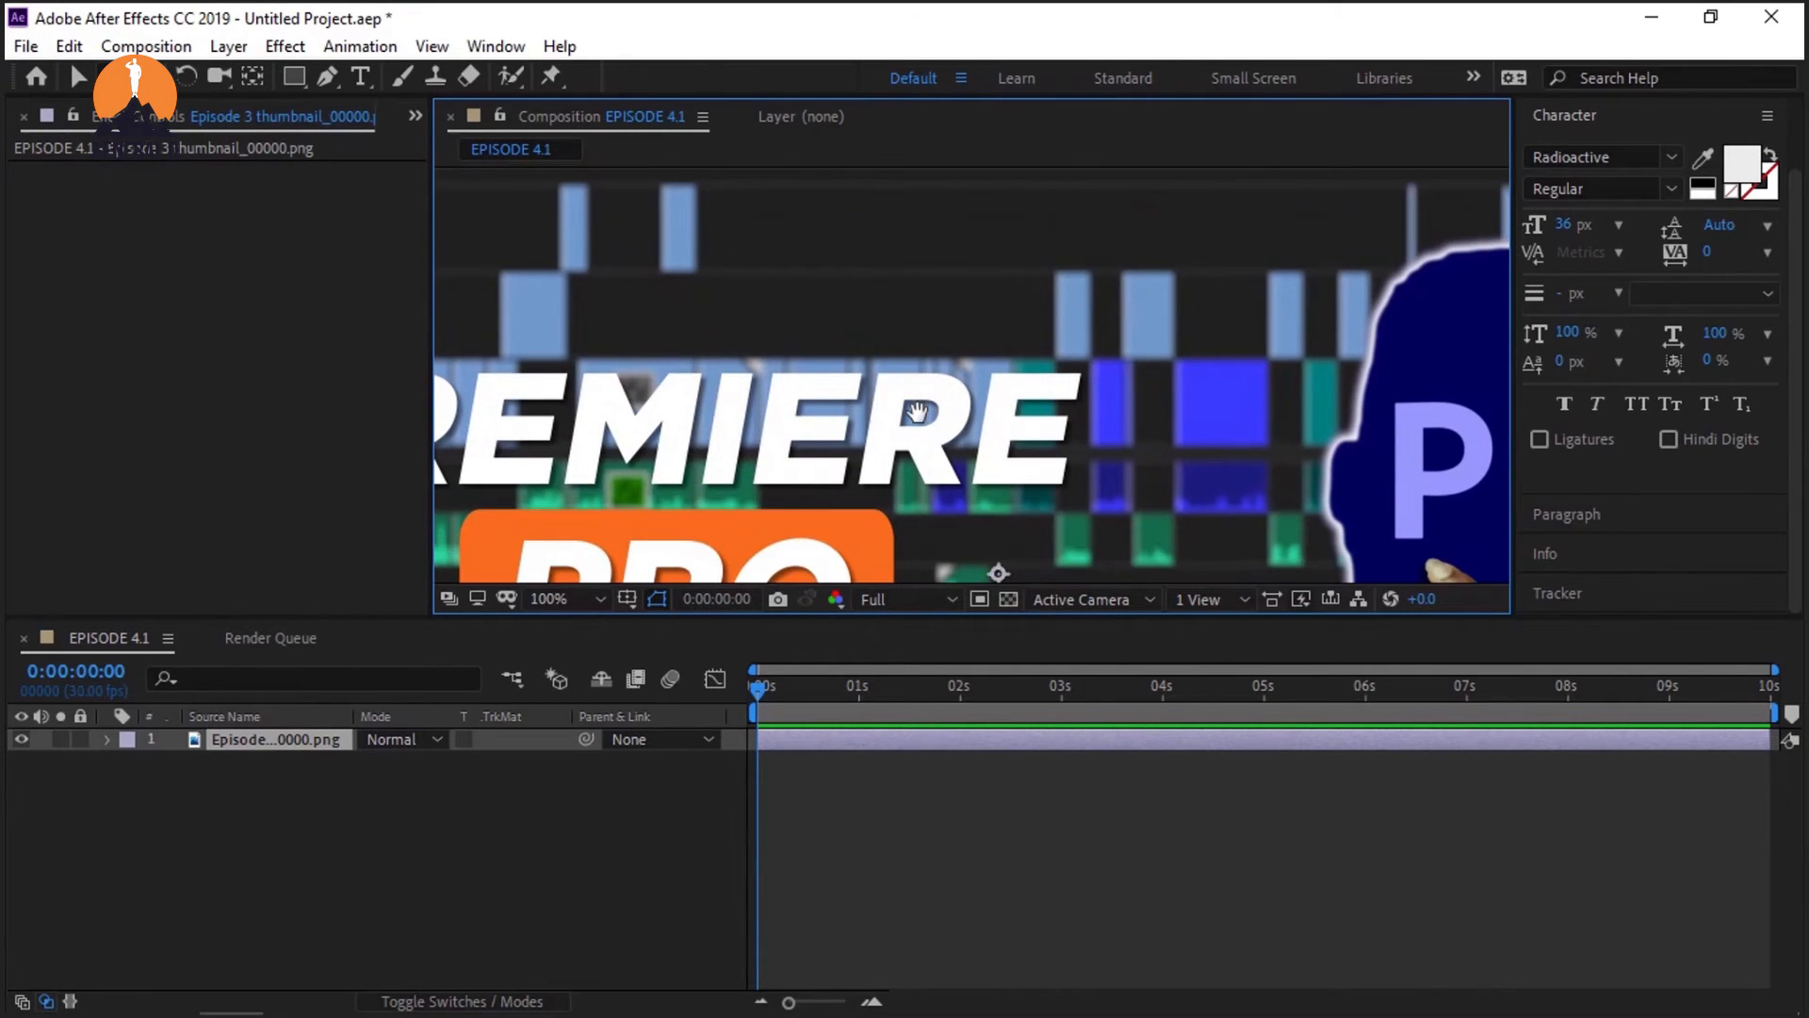
pyautogui.press('v')
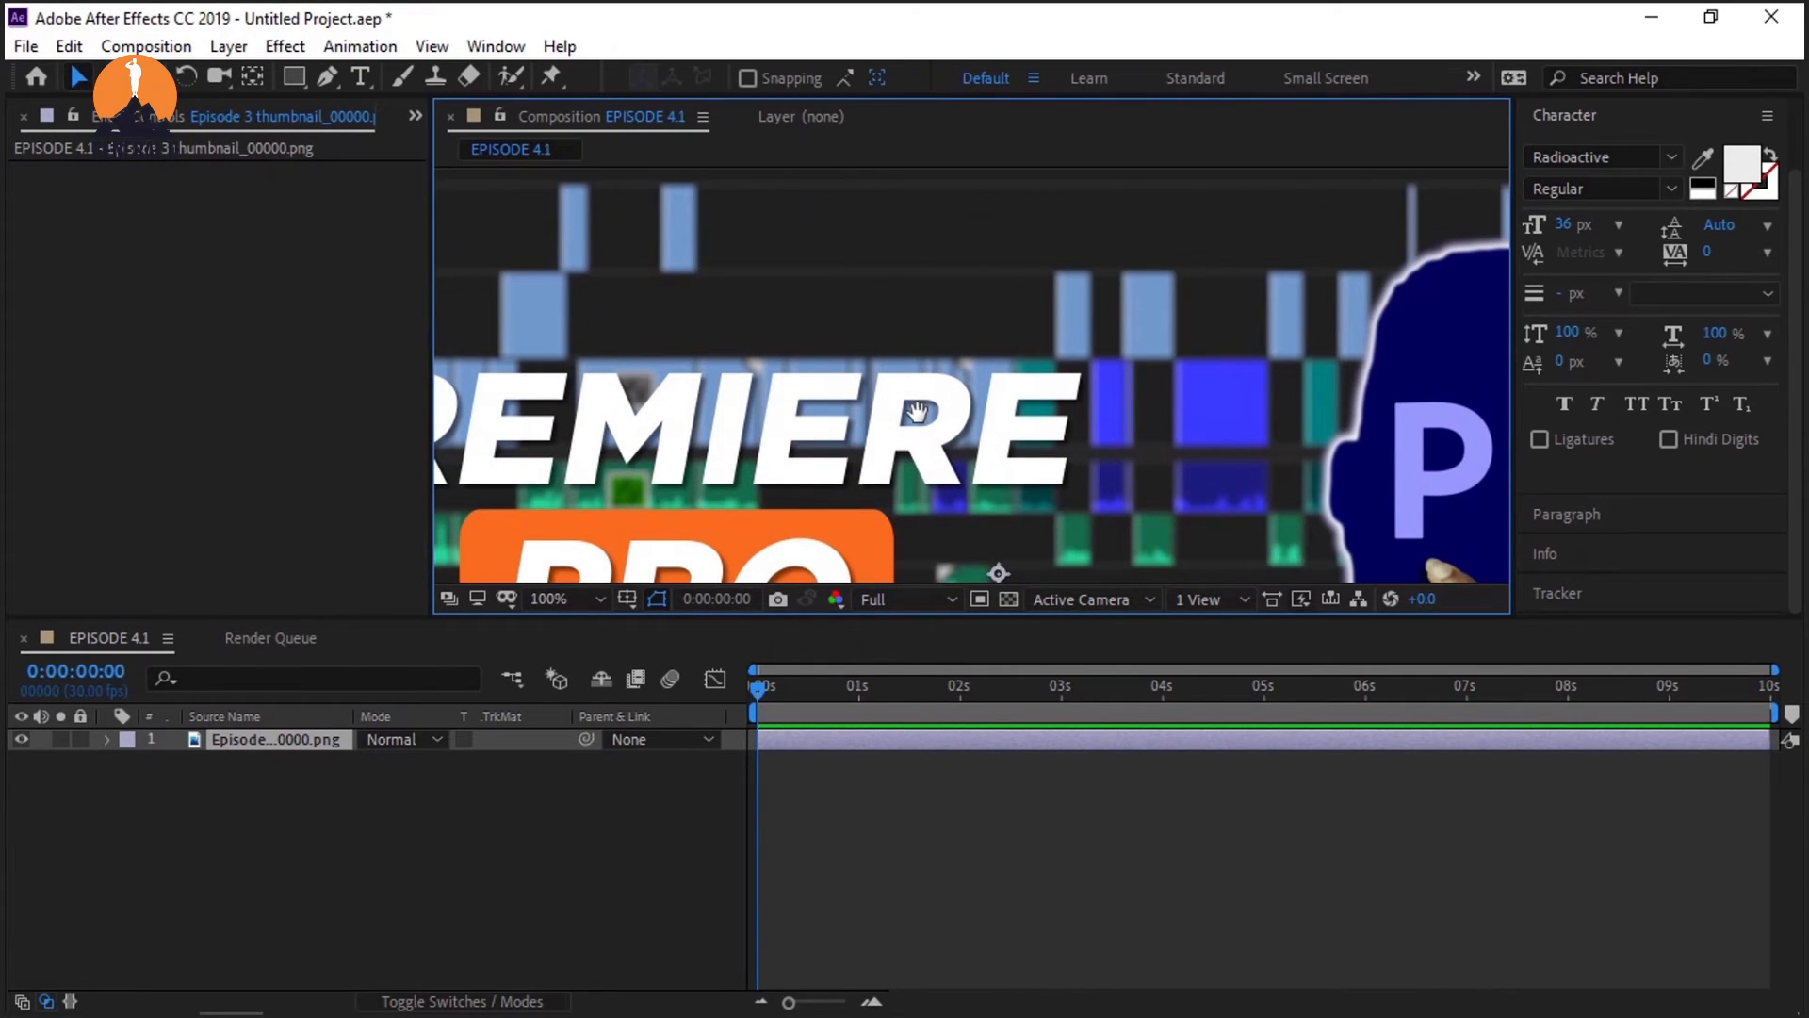
# Step: Fit the composition in the viewer and magnify the first letter of PREMIERE to 400% with the Zoom tool
pyautogui.click(554, 599)
pyautogui.click(585, 159)
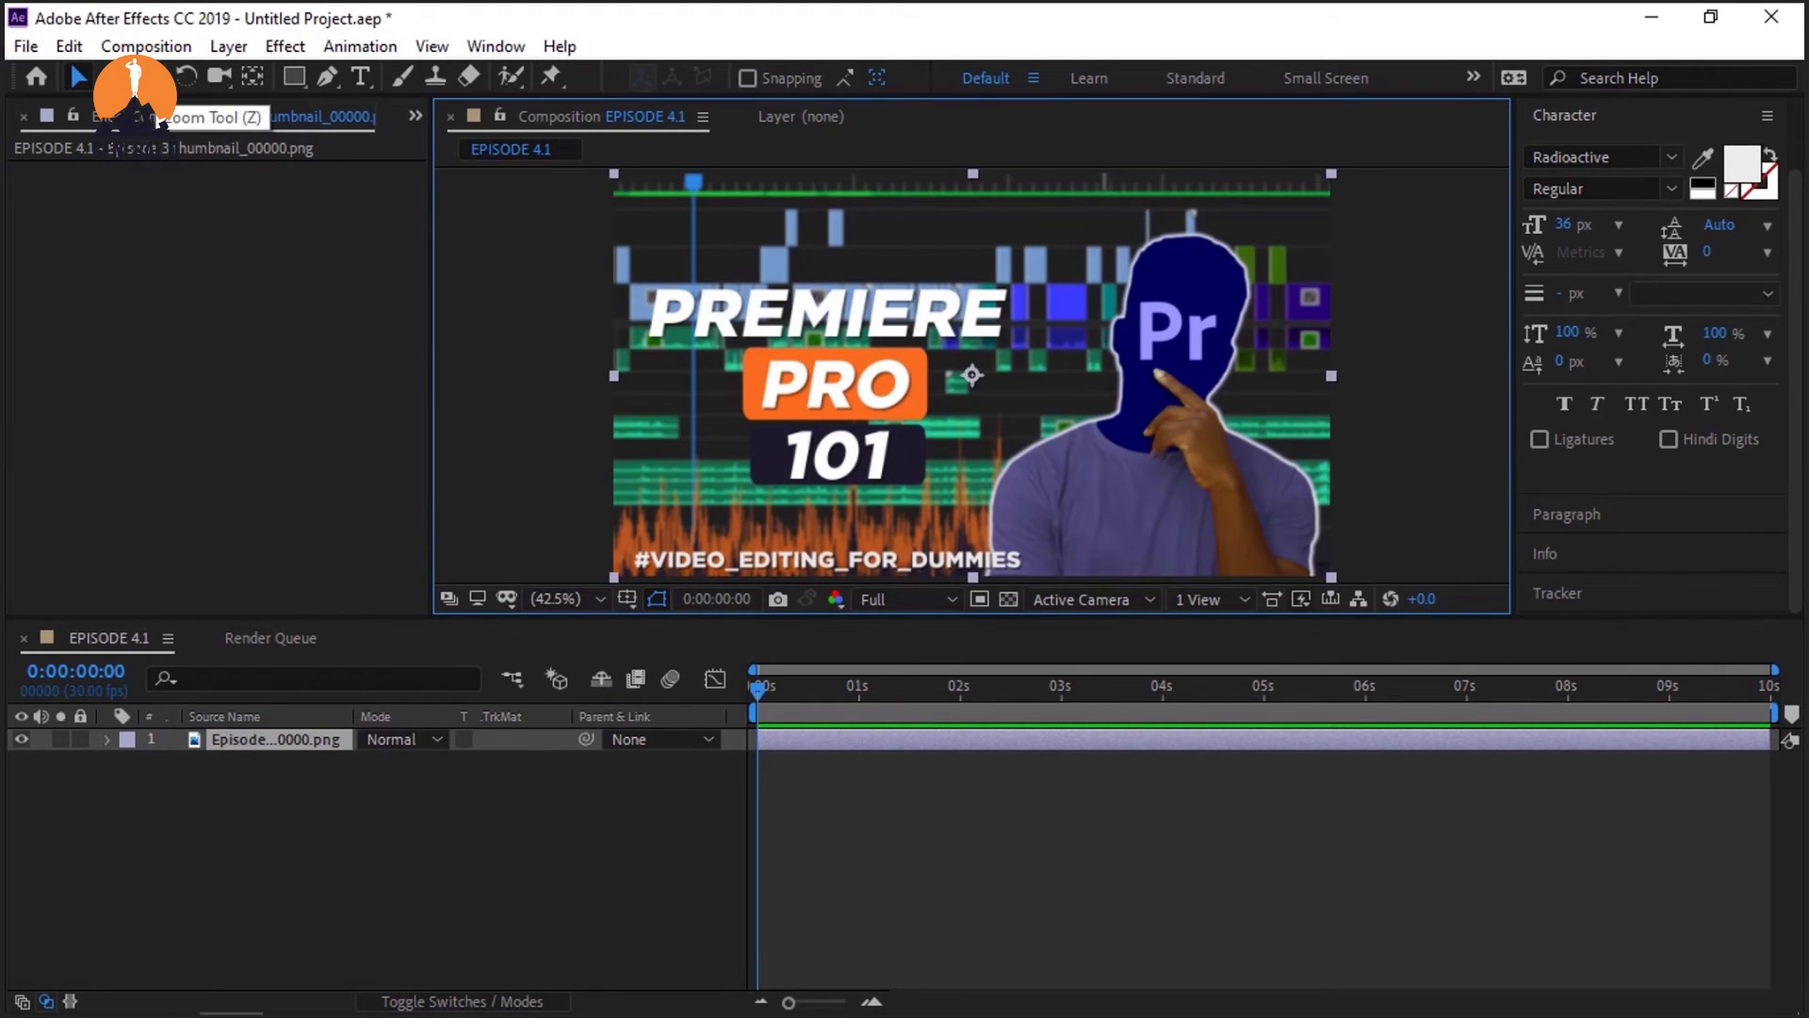
pyautogui.click(154, 80)
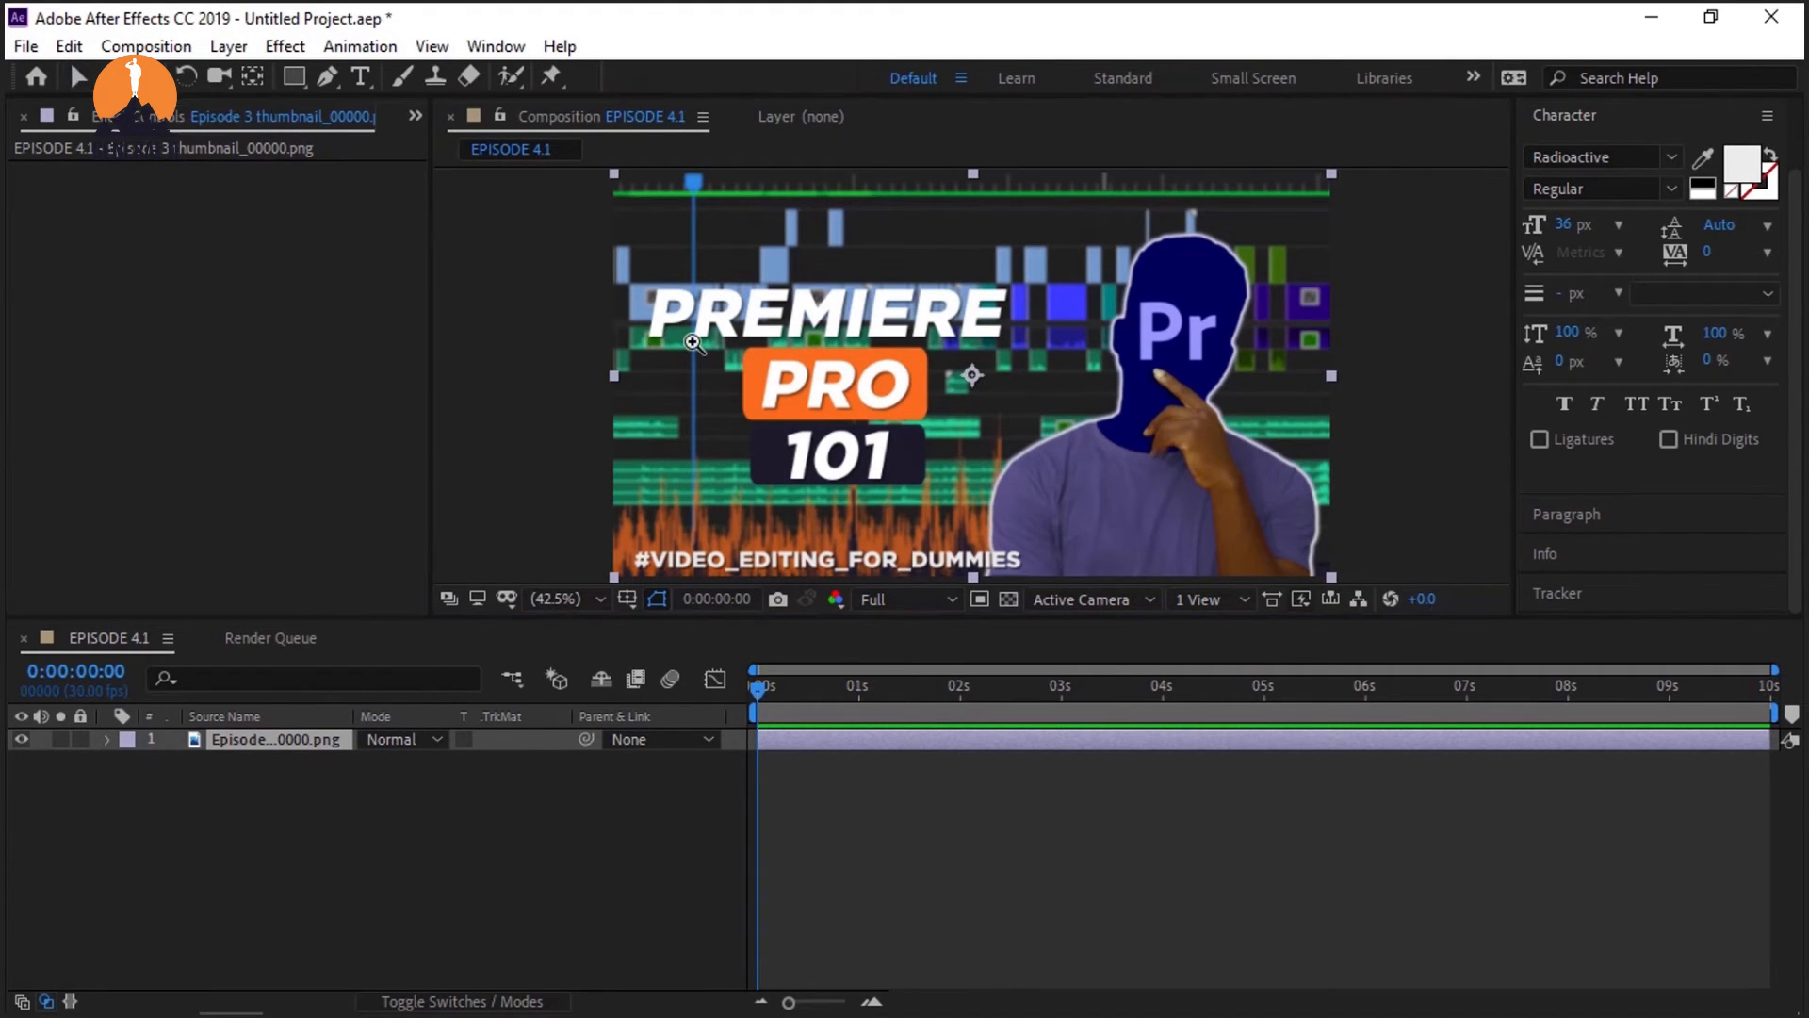
pyautogui.click(662, 298)
pyautogui.click(982, 386)
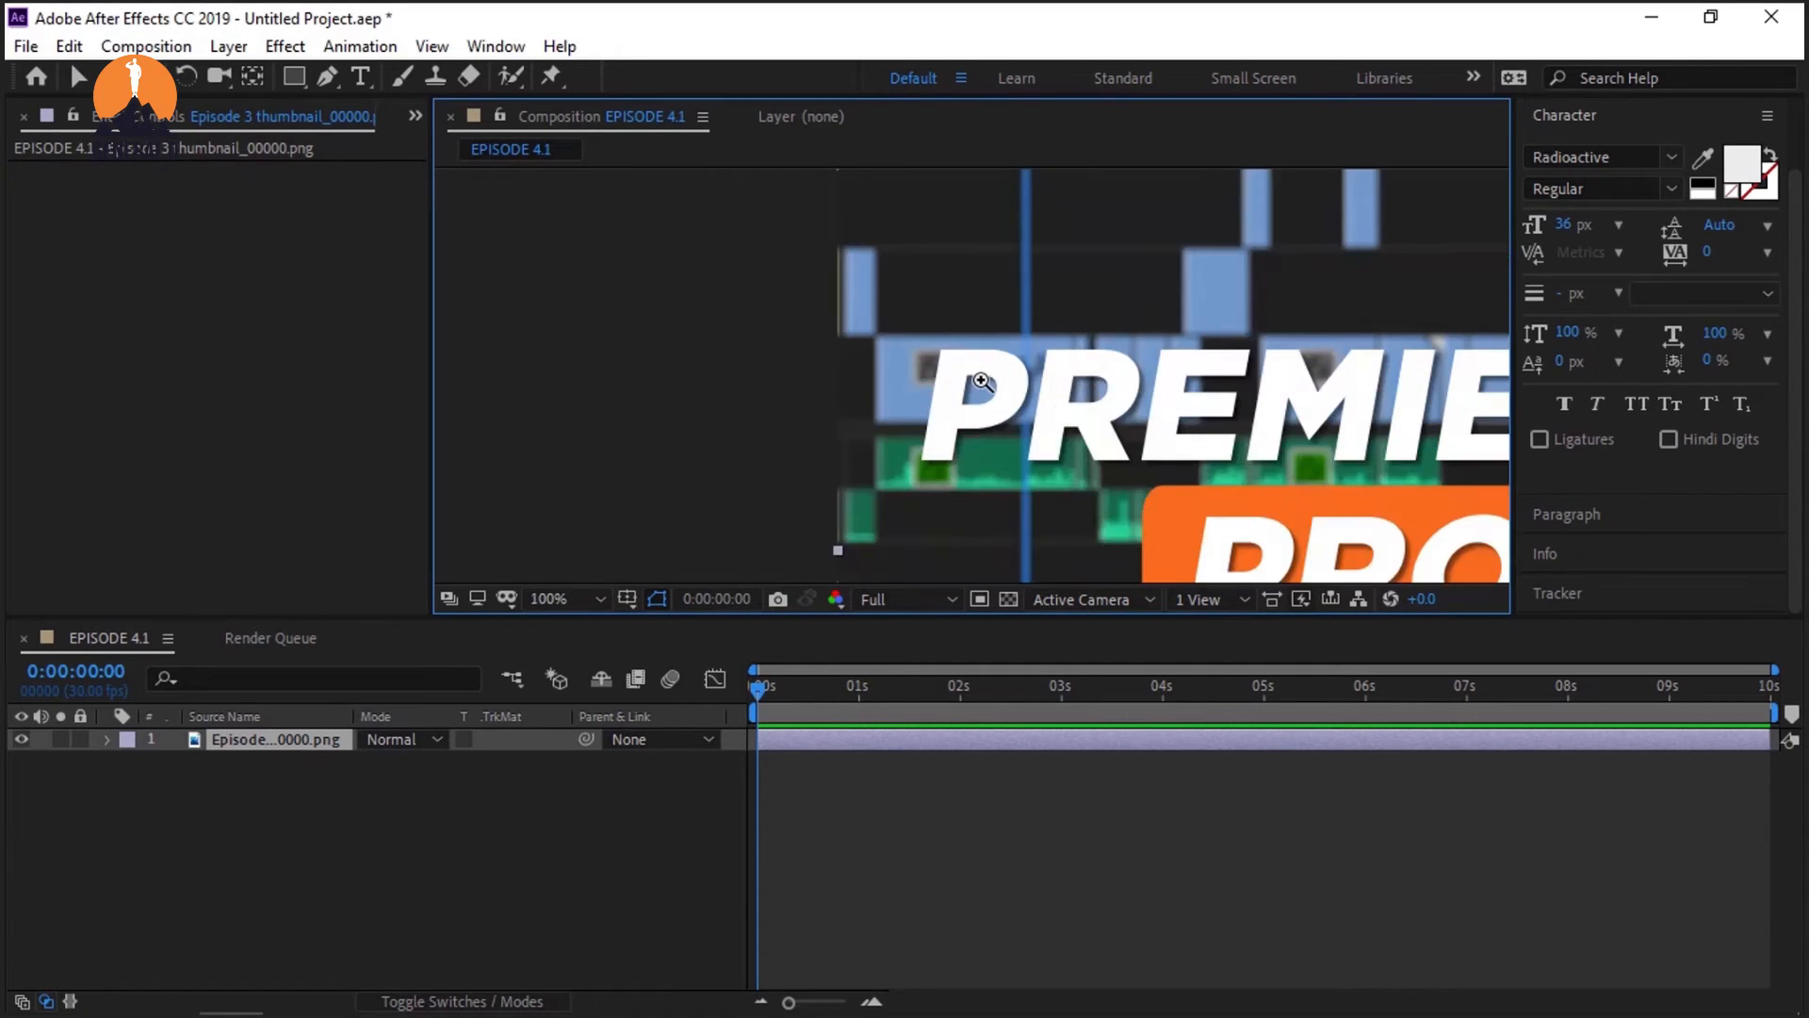
pyautogui.click(975, 378)
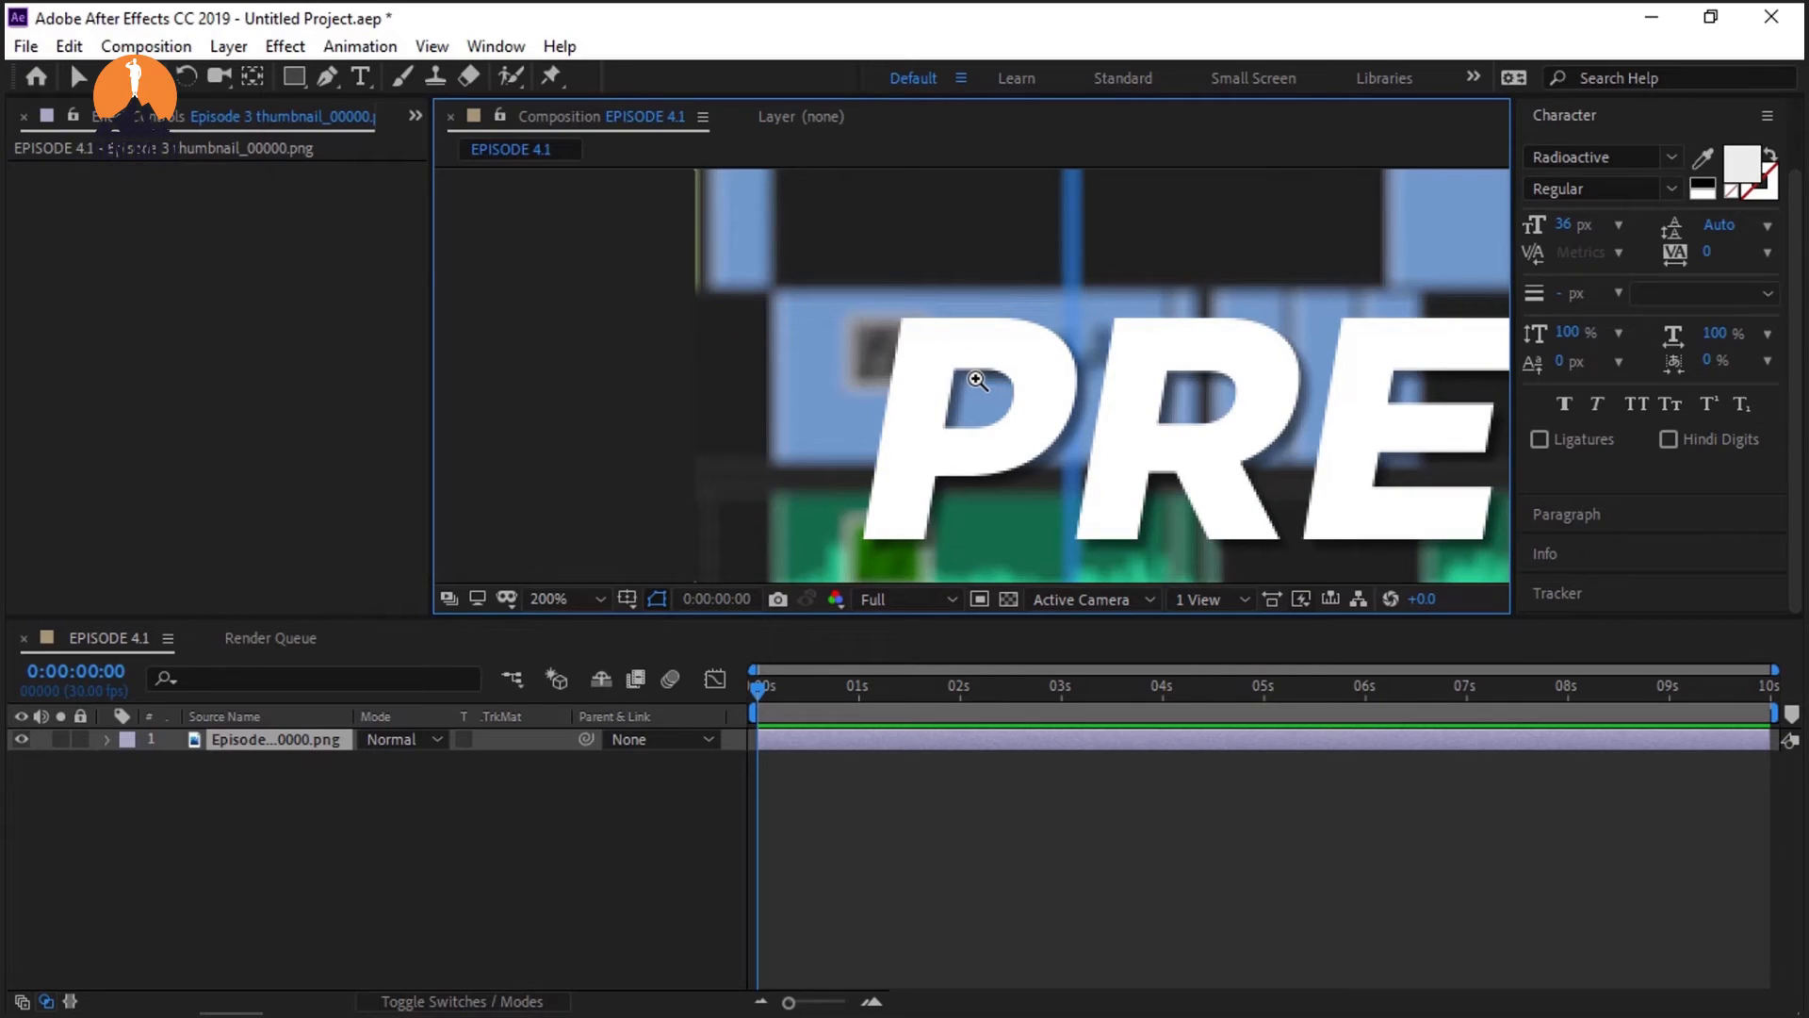
pyautogui.click(977, 380)
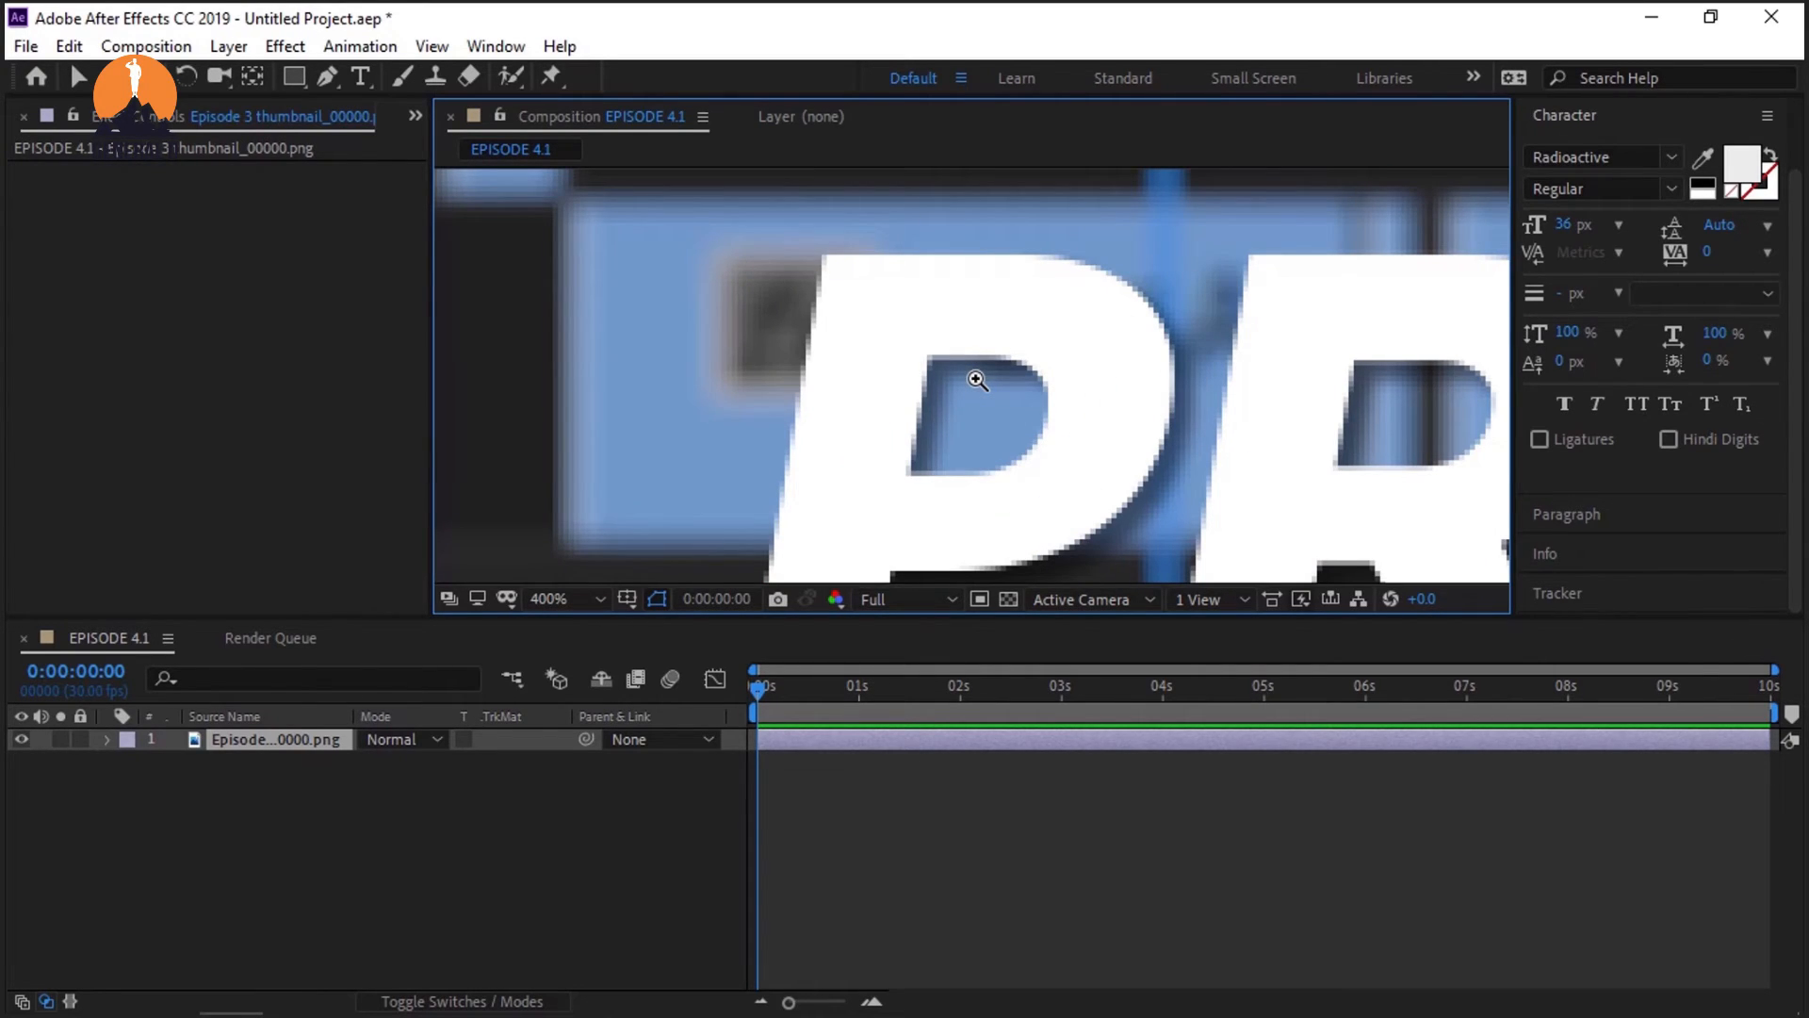
# Step: Return to the Selection tool and set the viewer magnification back to Fit
pyautogui.press('v')
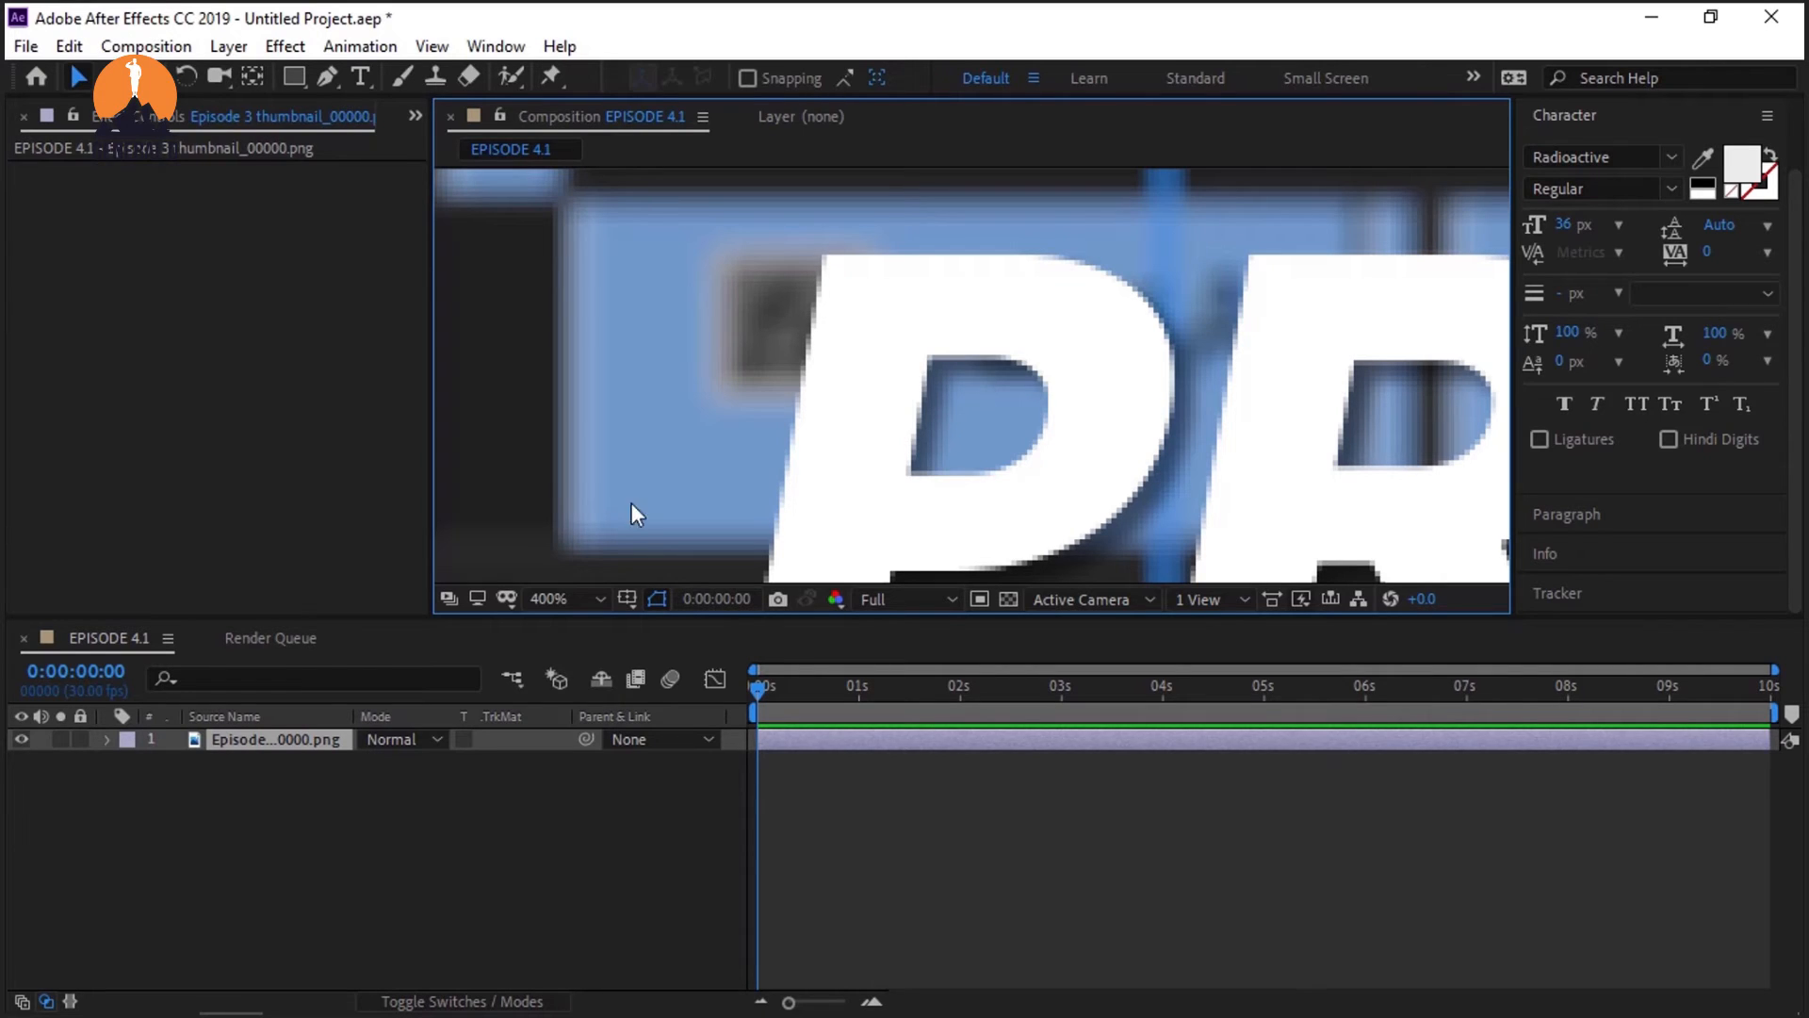
pyautogui.click(562, 604)
pyautogui.click(595, 160)
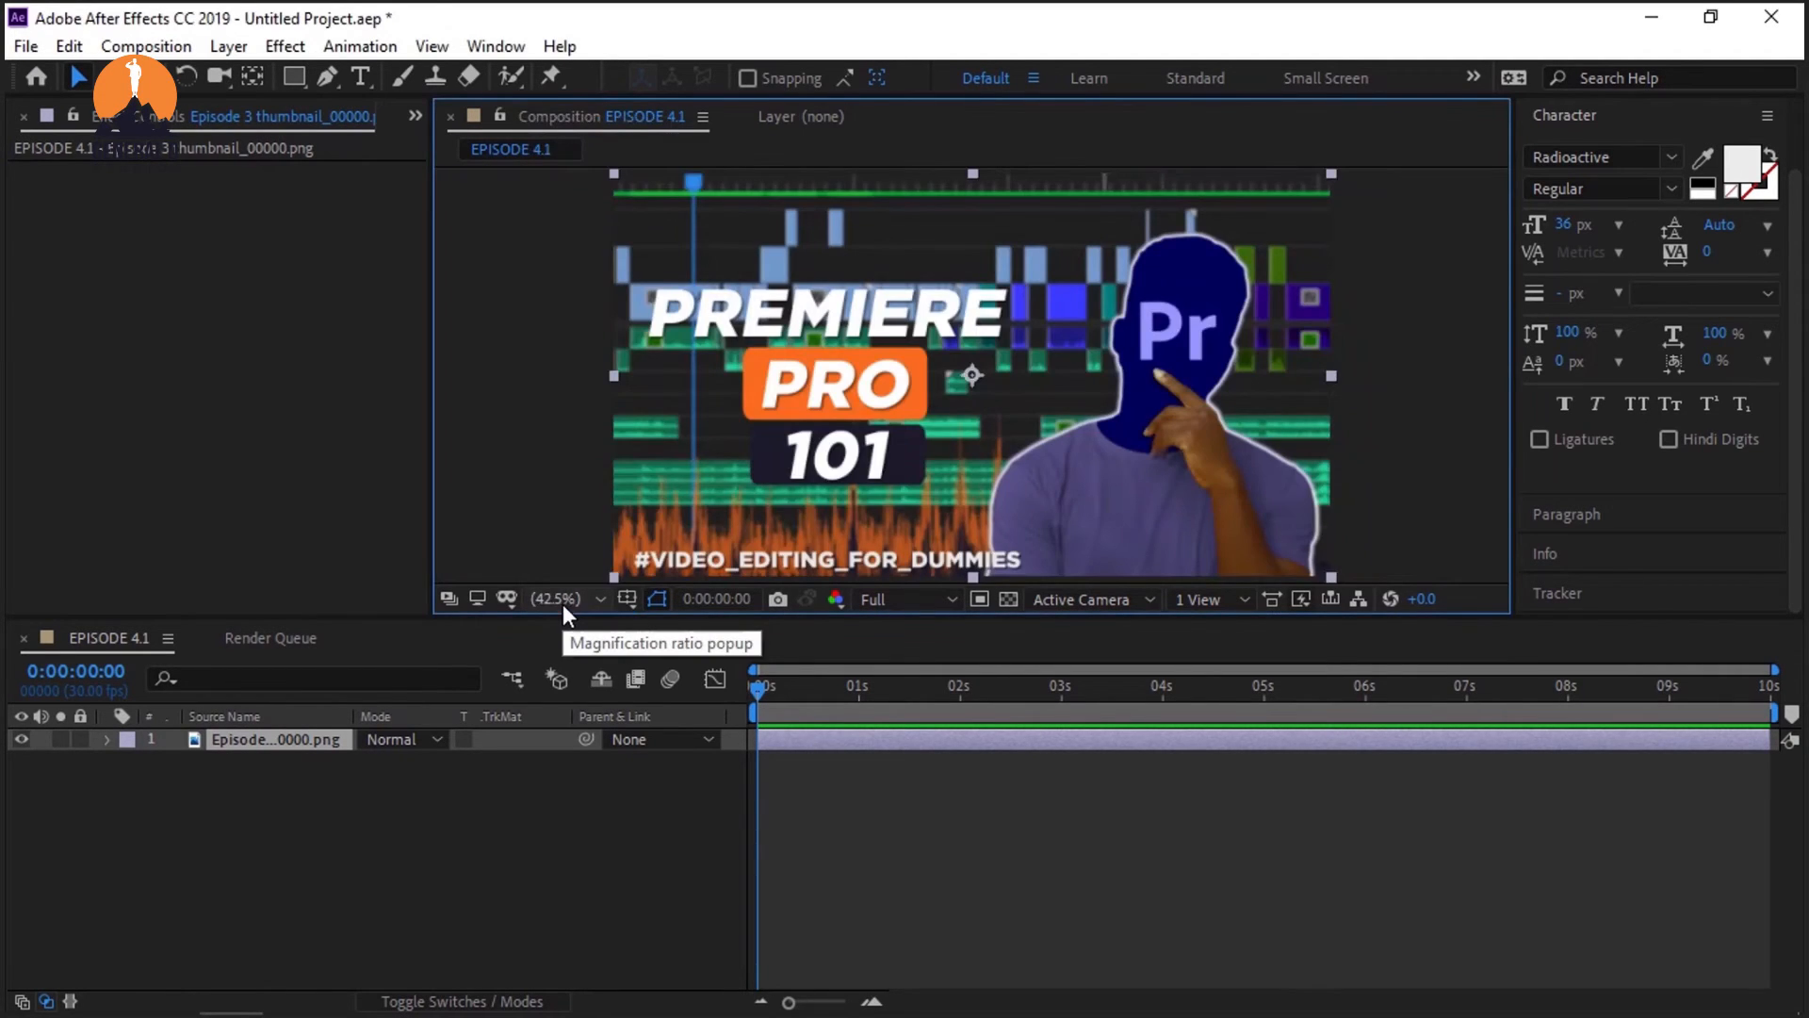
# Step: Turn the thumbnail layer clockwise with the Rotation tool and undo the rotation
pyautogui.click(193, 81)
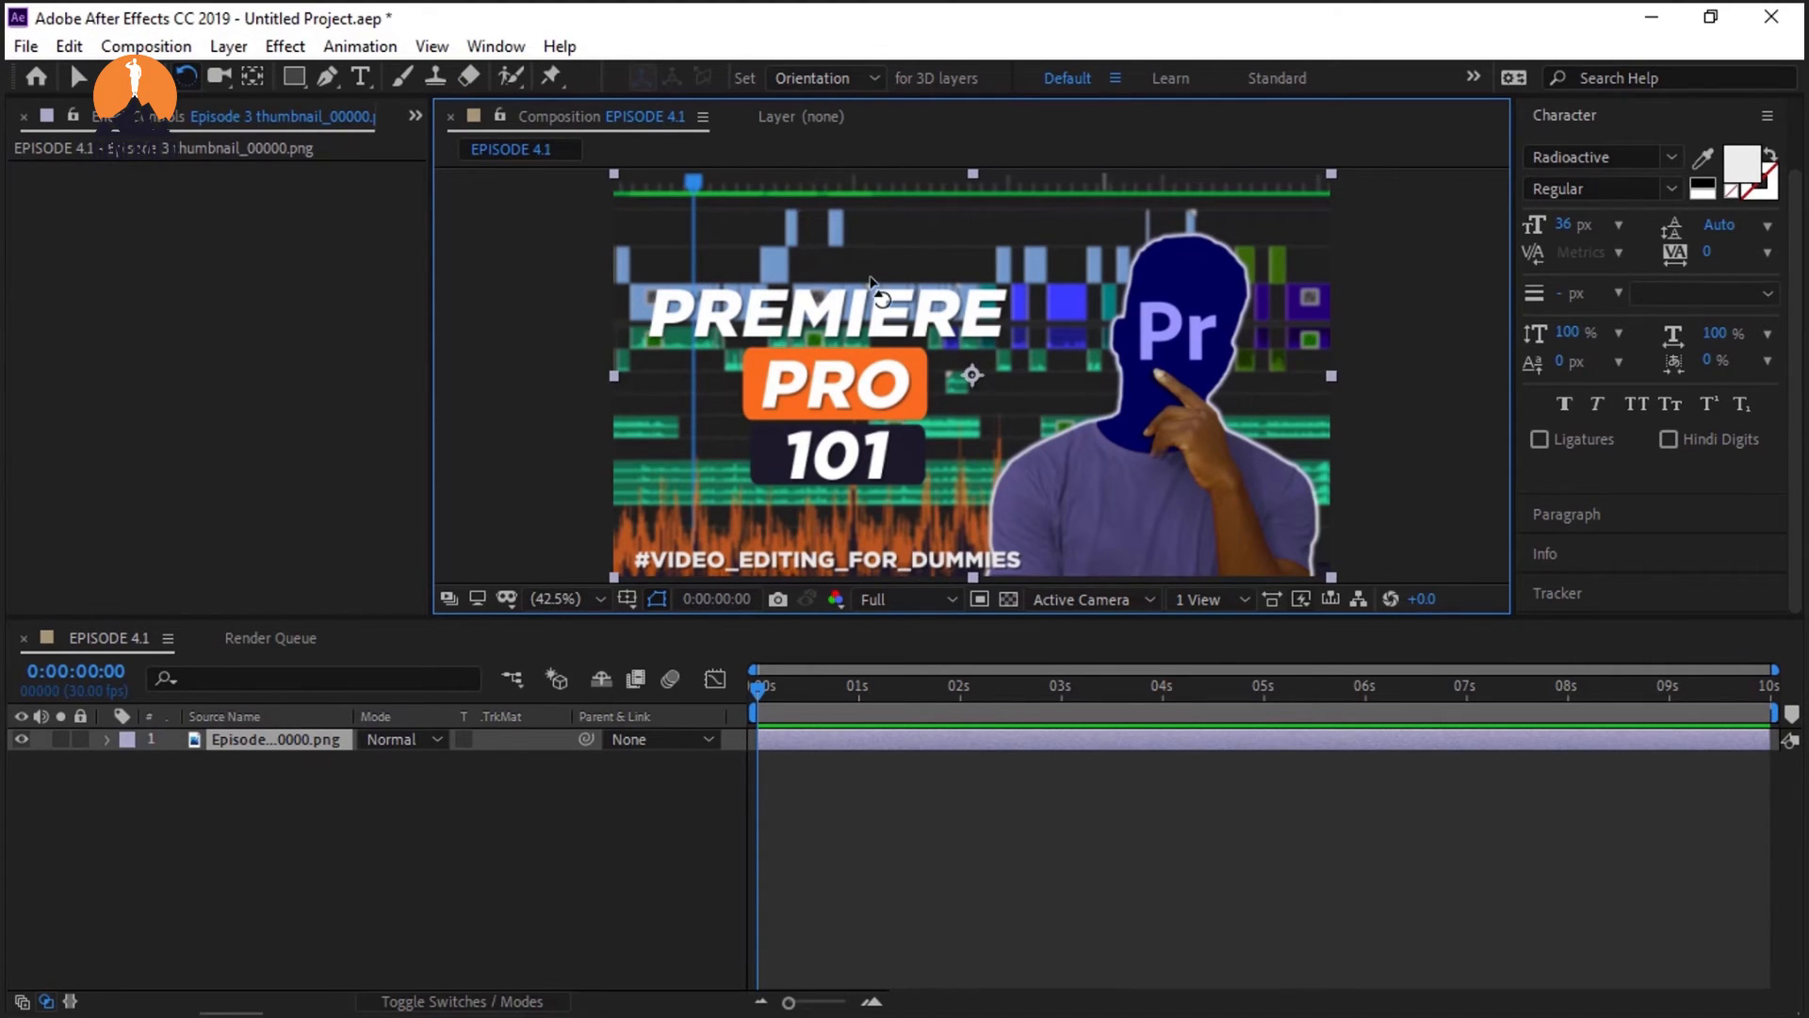
pyautogui.moveTo(1343, 191); pyautogui.dragTo(1228, 325)
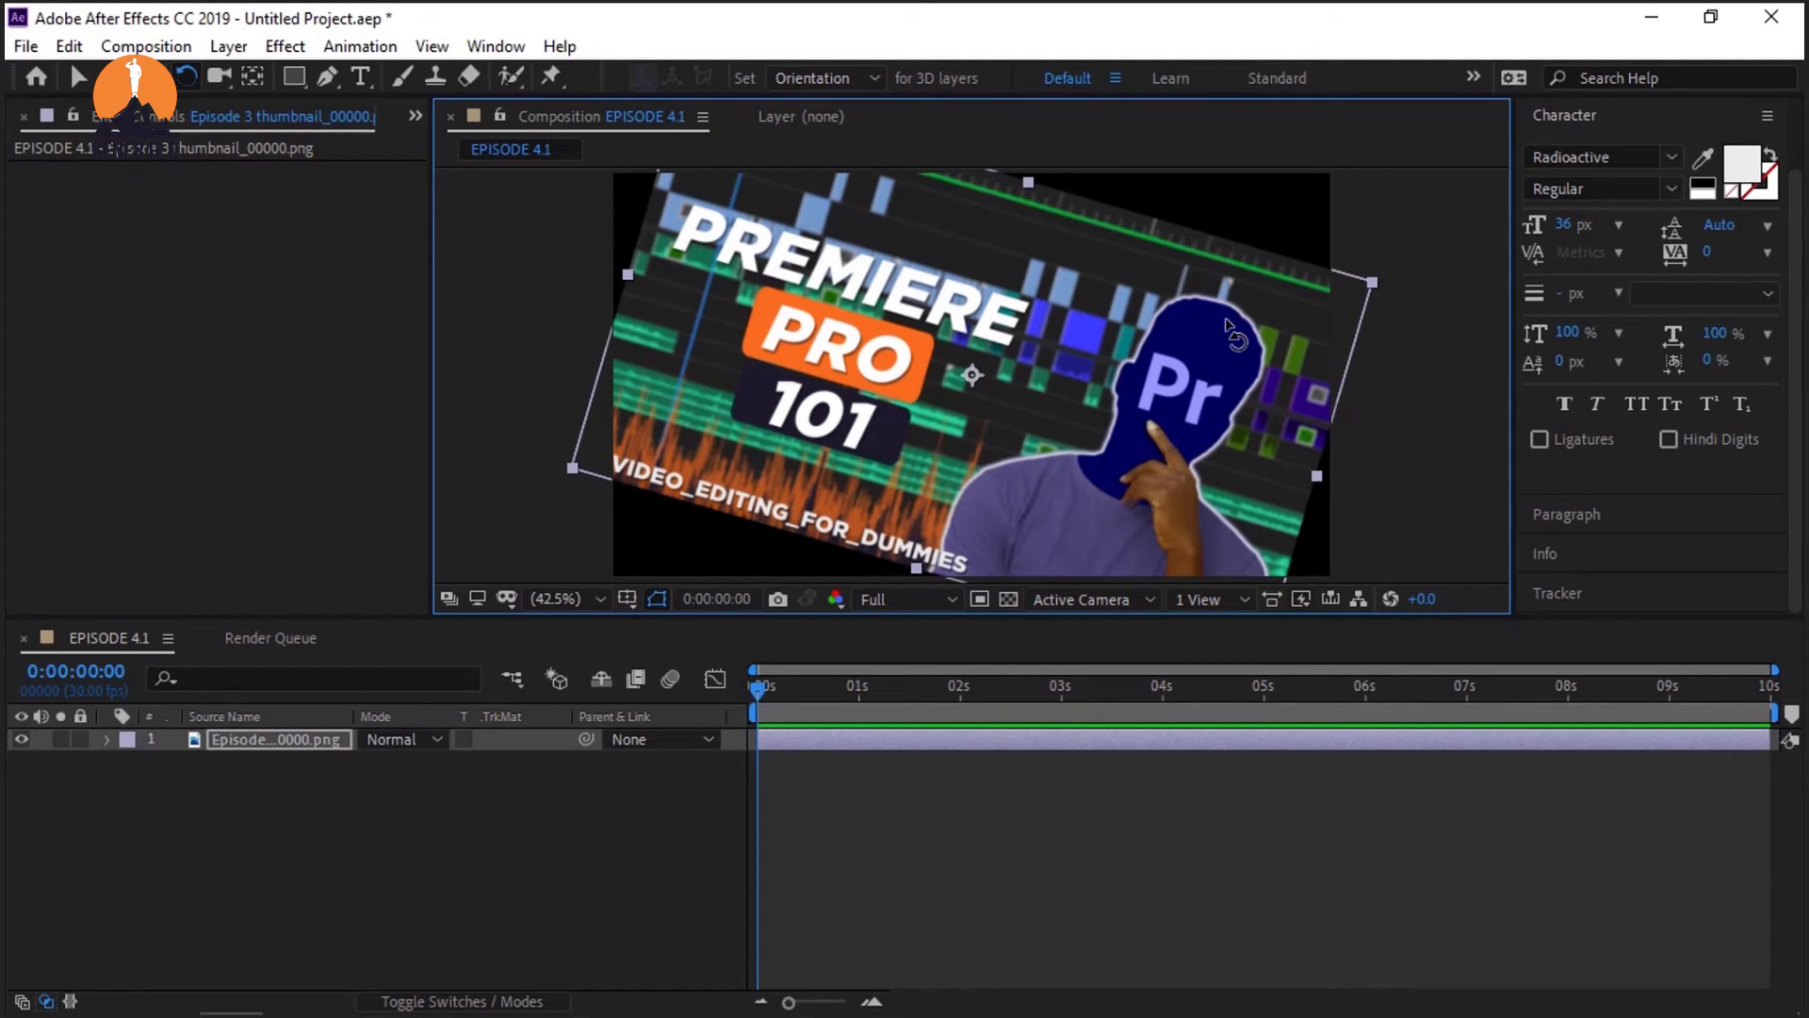
pyautogui.hotkey('ctrl', 'z')
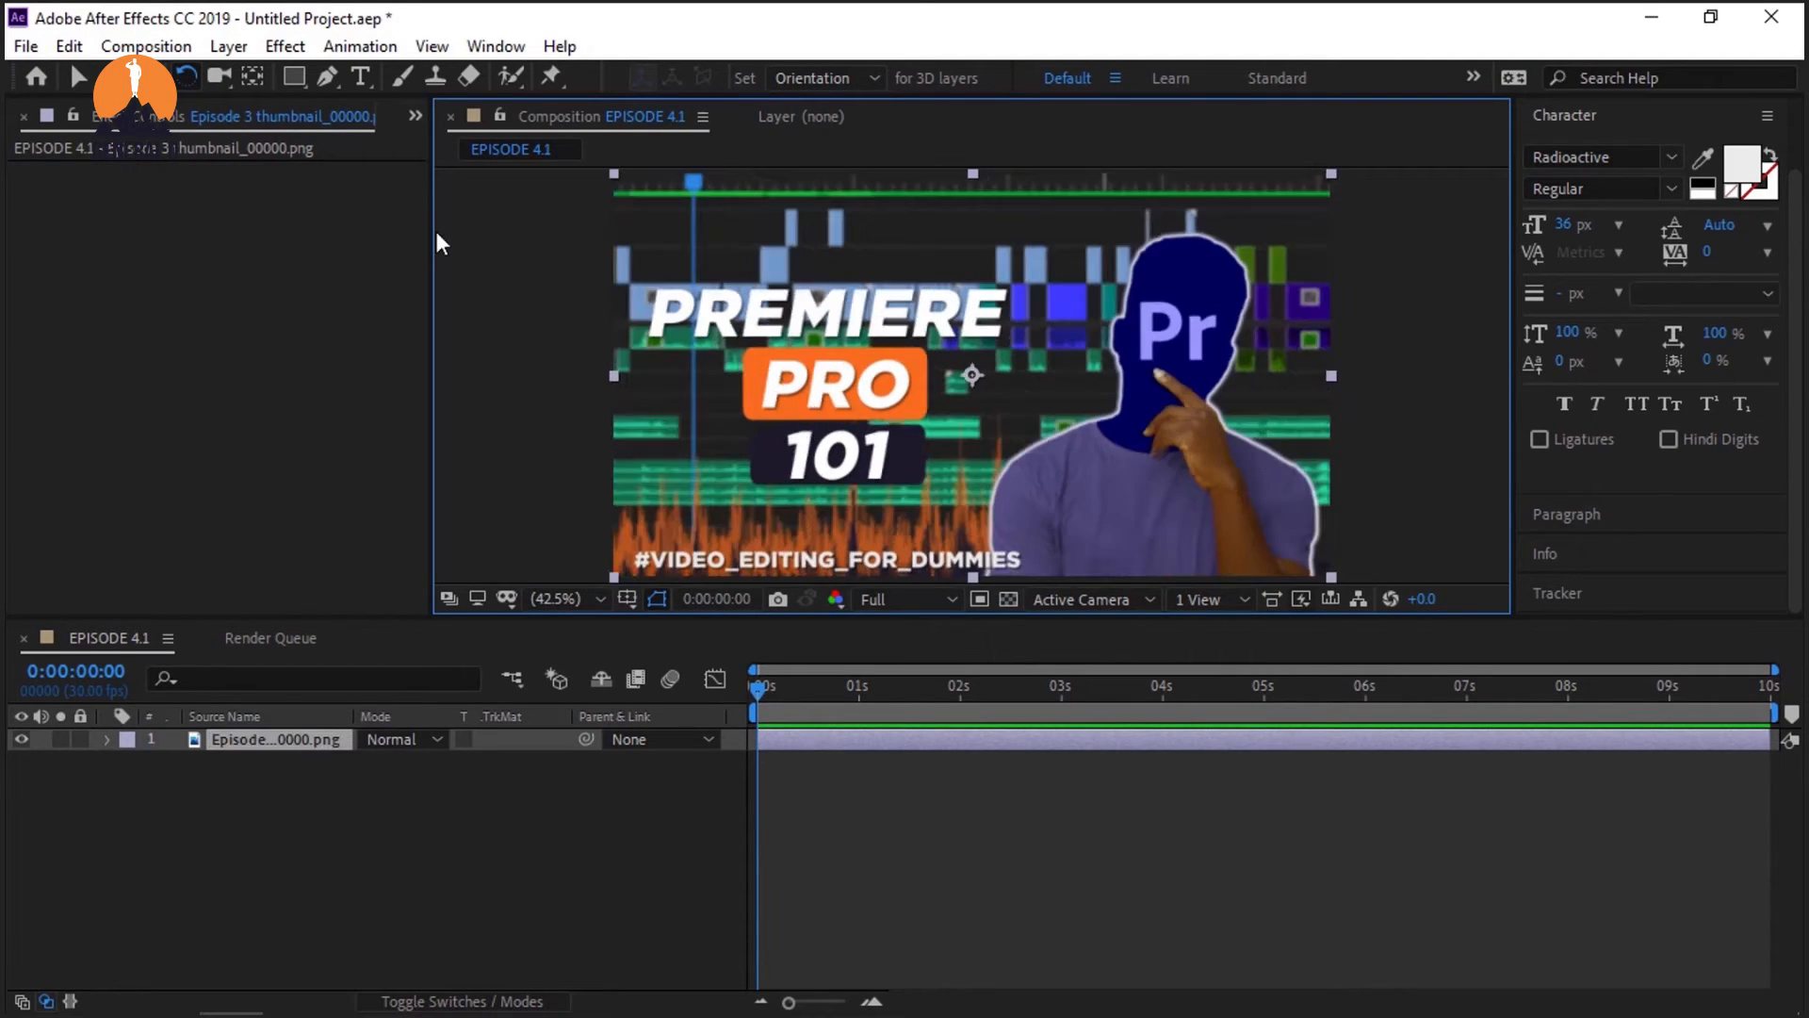
# Step: Demonstrate rotating the thumbnail layer twice around its central anchor point, undoing each rotation
pyautogui.click(252, 79)
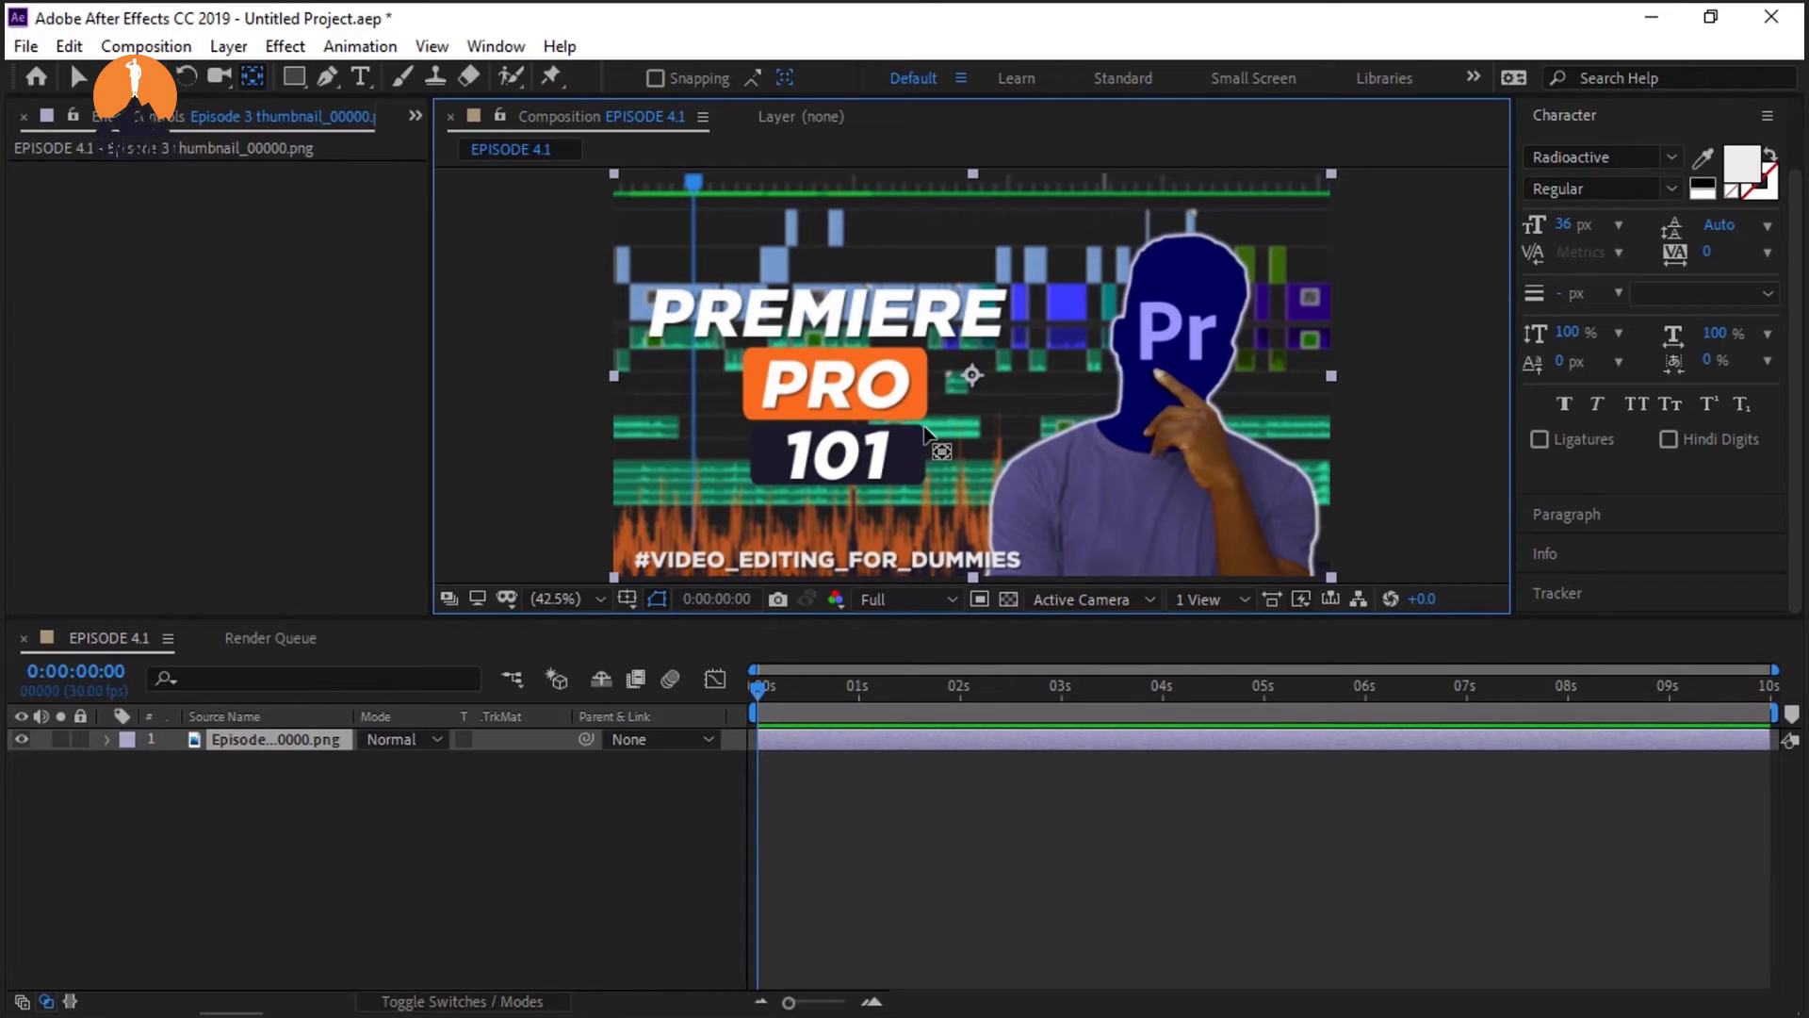
pyautogui.press('w')
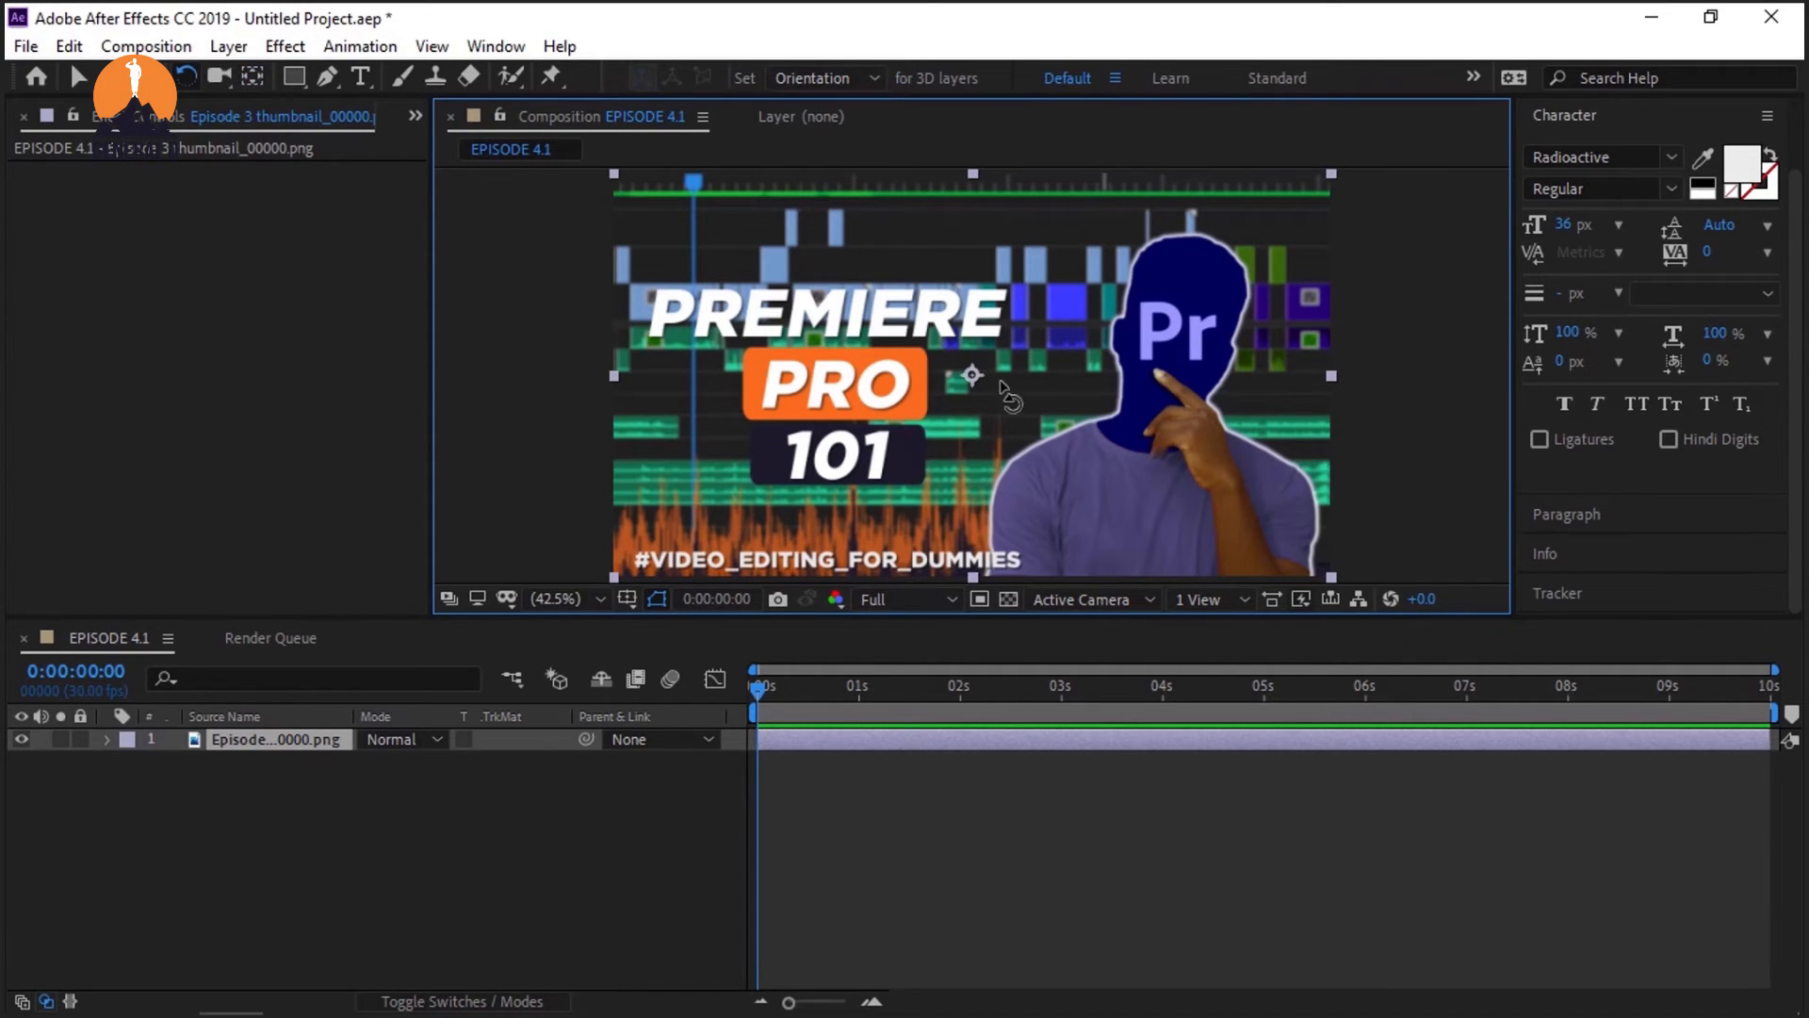
pyautogui.moveTo(1331, 178); pyautogui.dragTo(1395, 265)
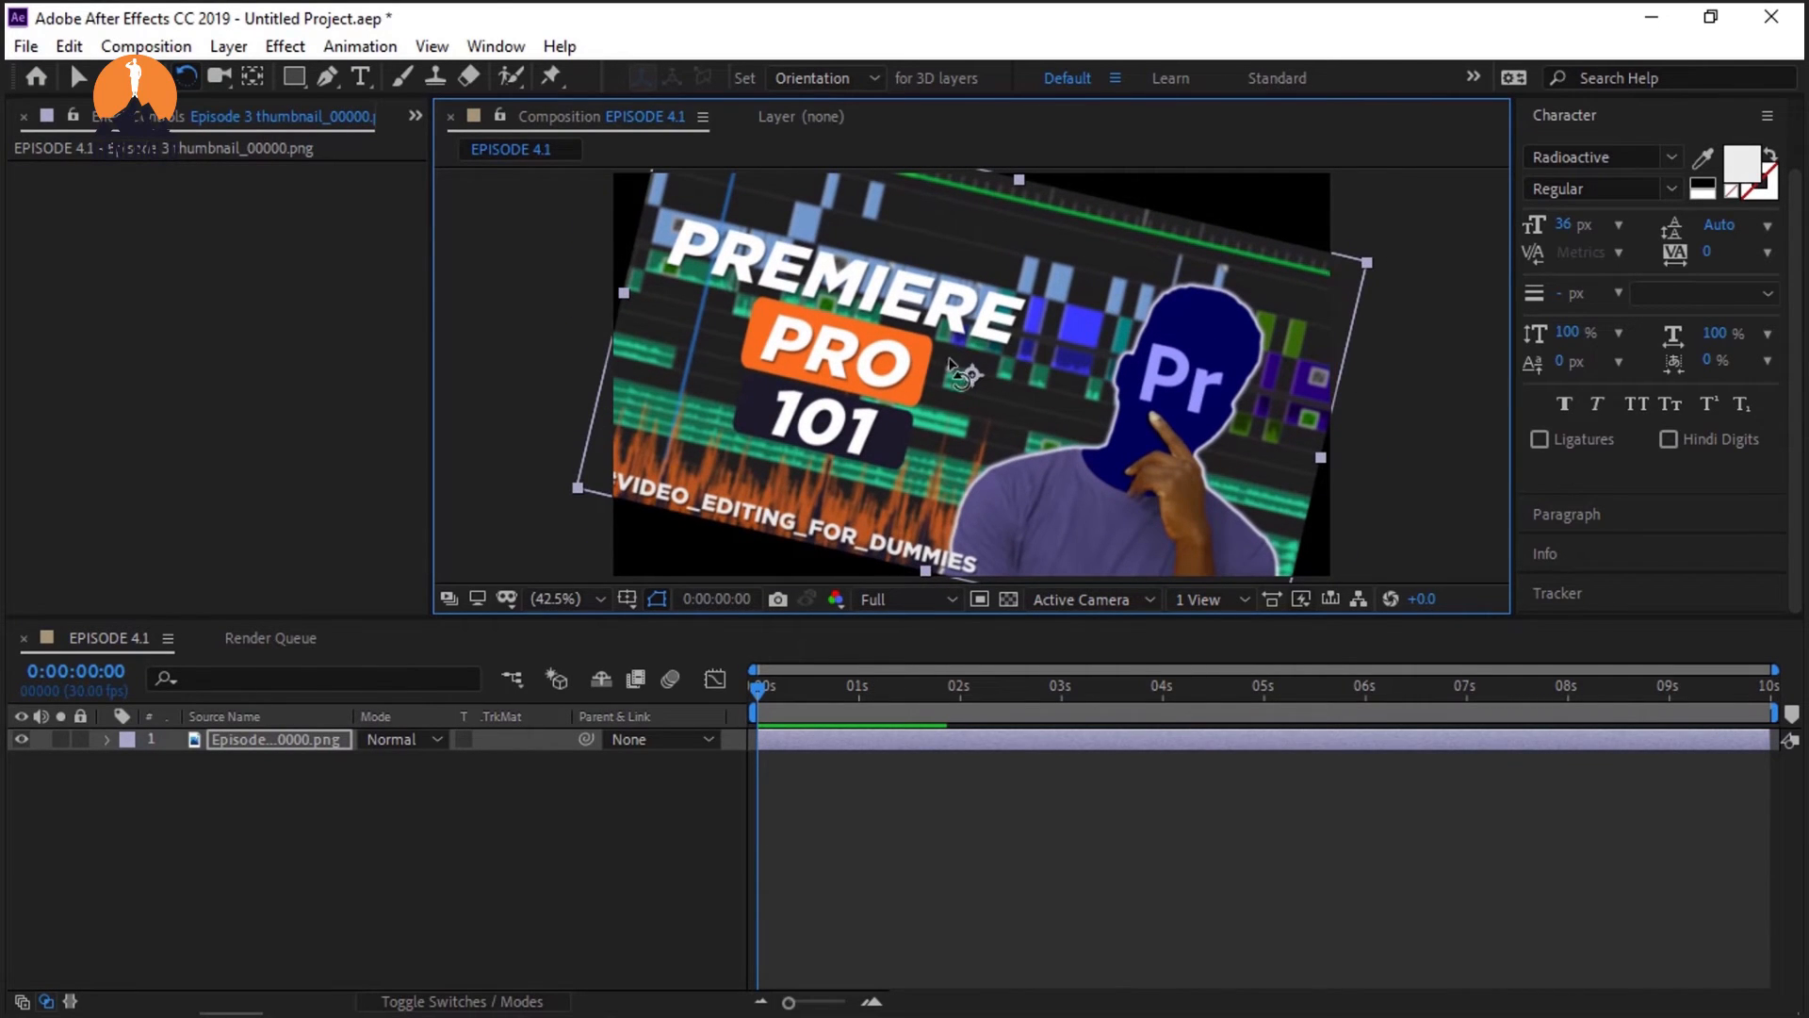
pyautogui.hotkey('ctrl', 'z')
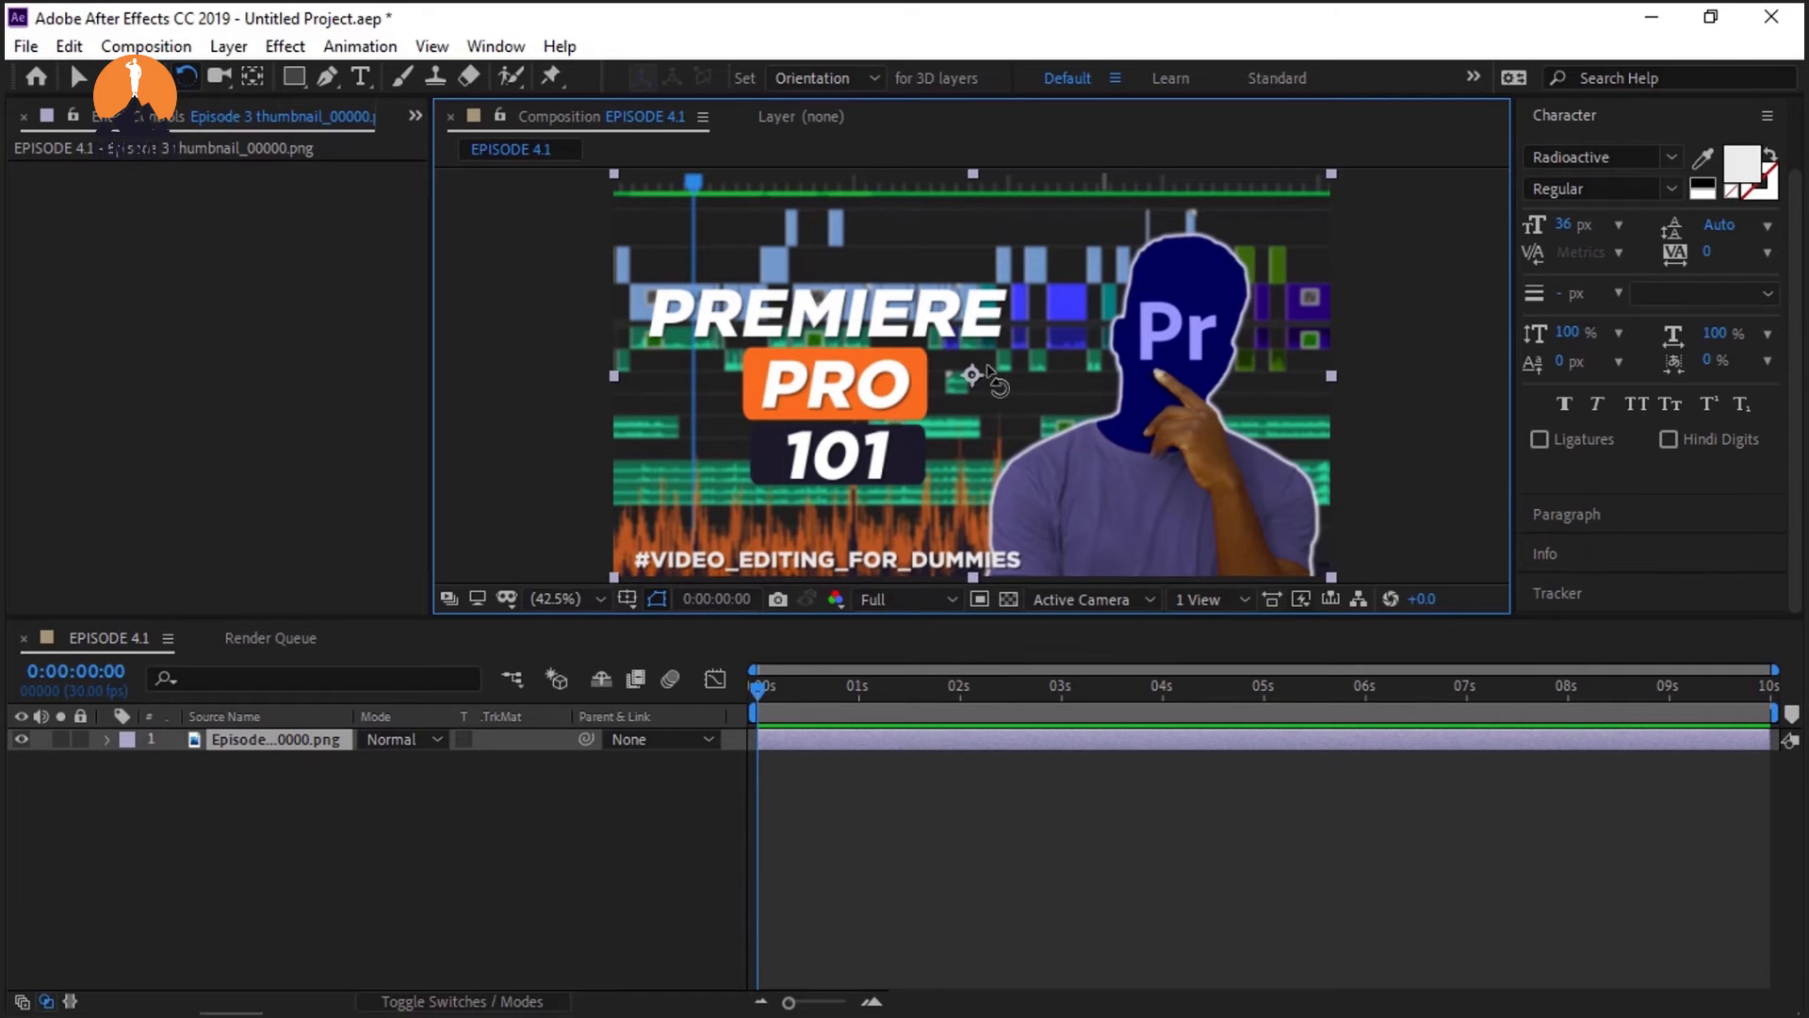
pyautogui.moveTo(1345, 196); pyautogui.dragTo(1307, 349)
pyautogui.hotkey('ctrl', 'z')
# Step: Try rotating the thumbnail layer around an anchor point at its upper-right corner and around its centre, undoing all changes
pyautogui.press('y')
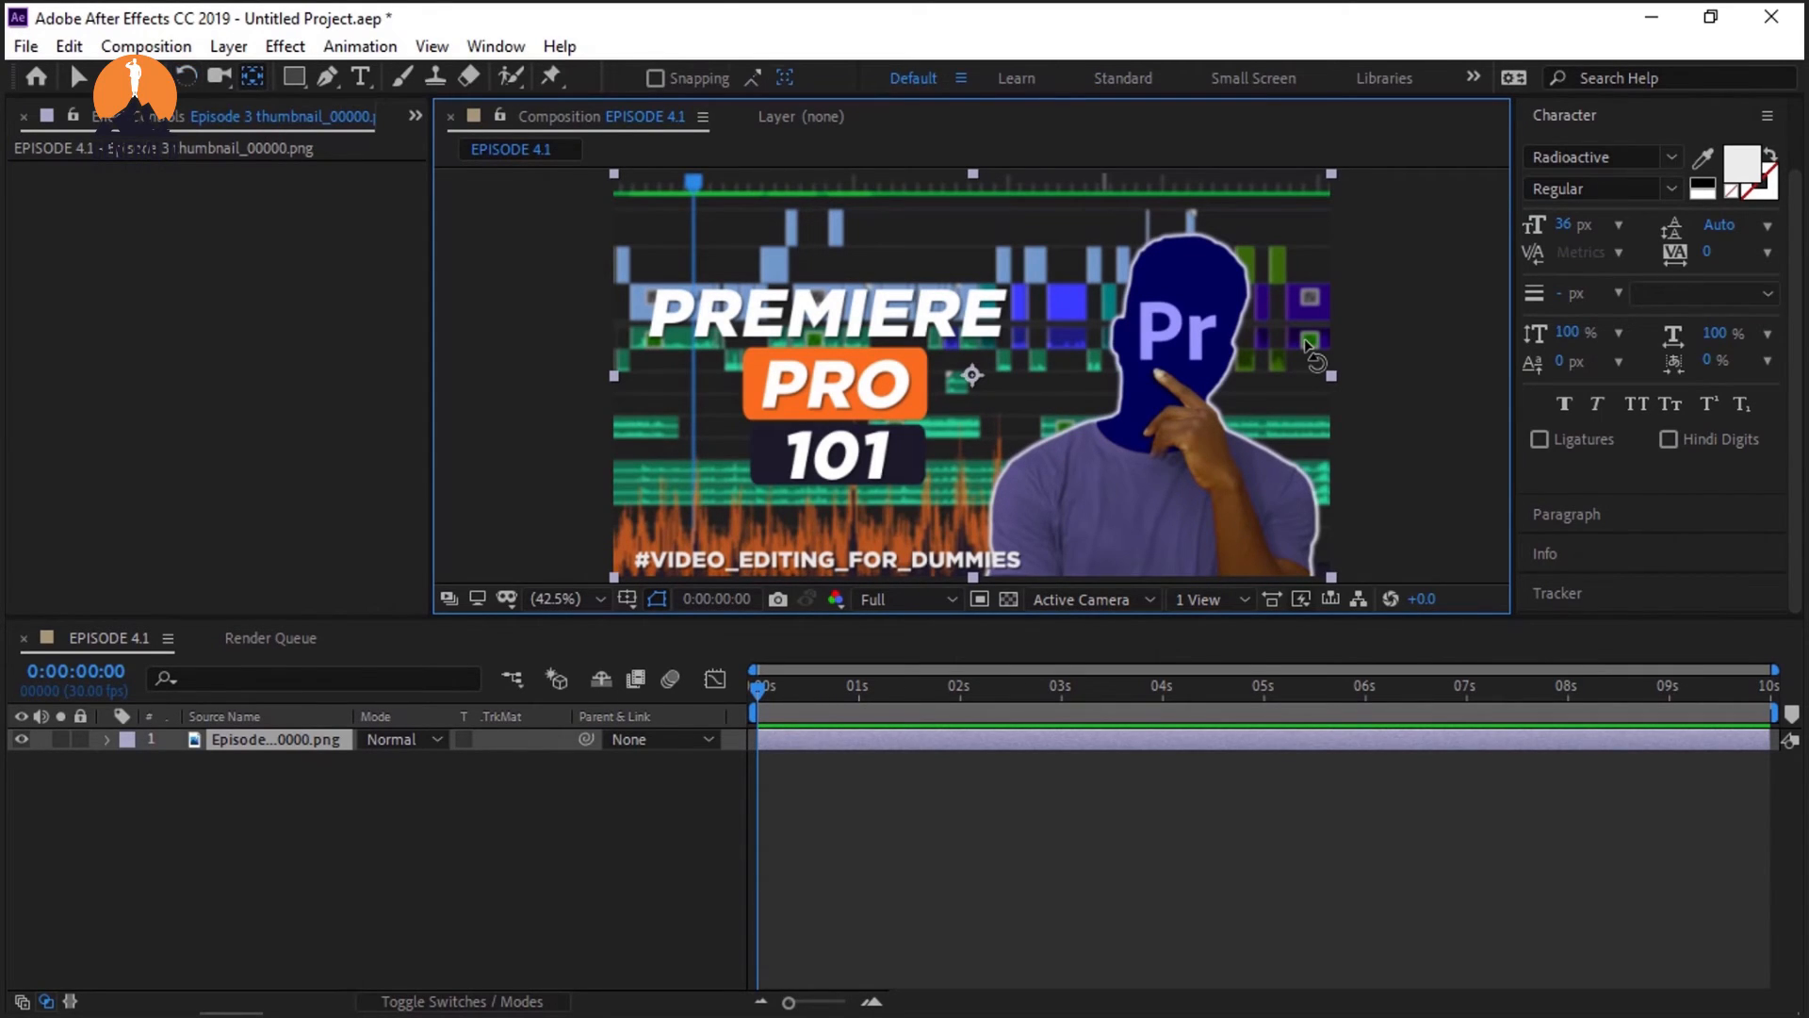
pyautogui.moveTo(969, 372); pyautogui.dragTo(1325, 178)
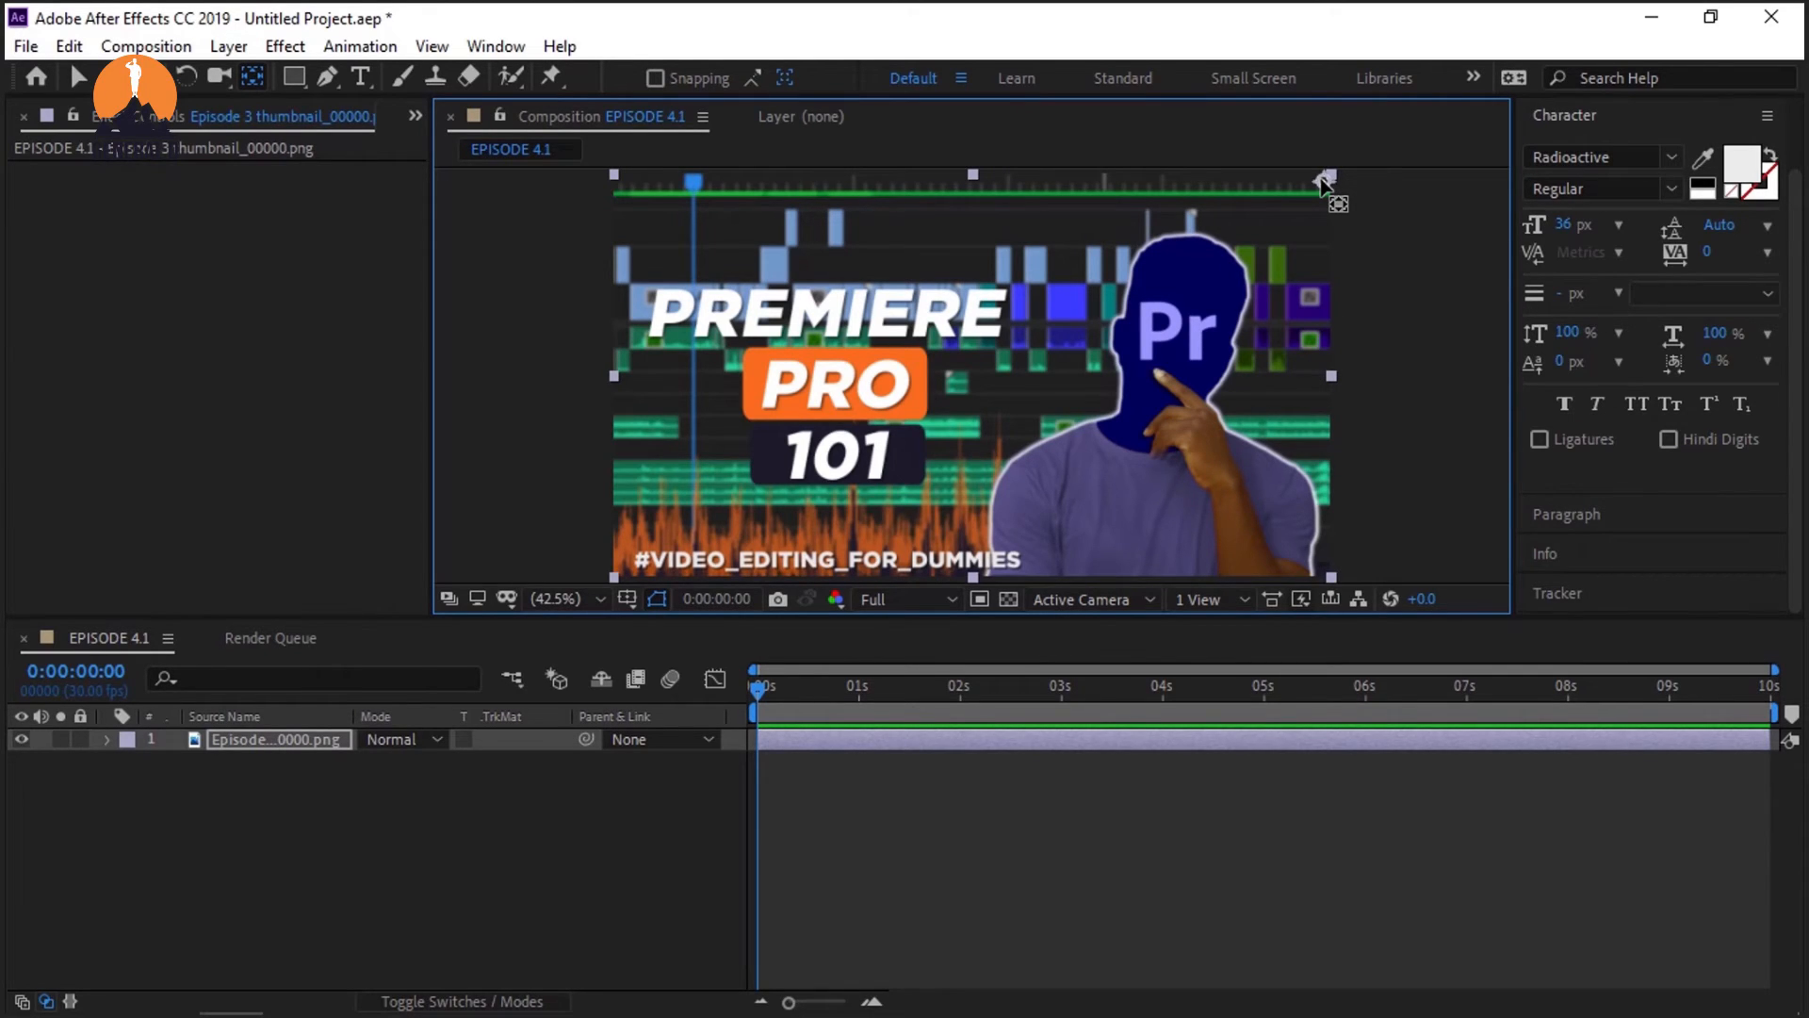
pyautogui.click(186, 81)
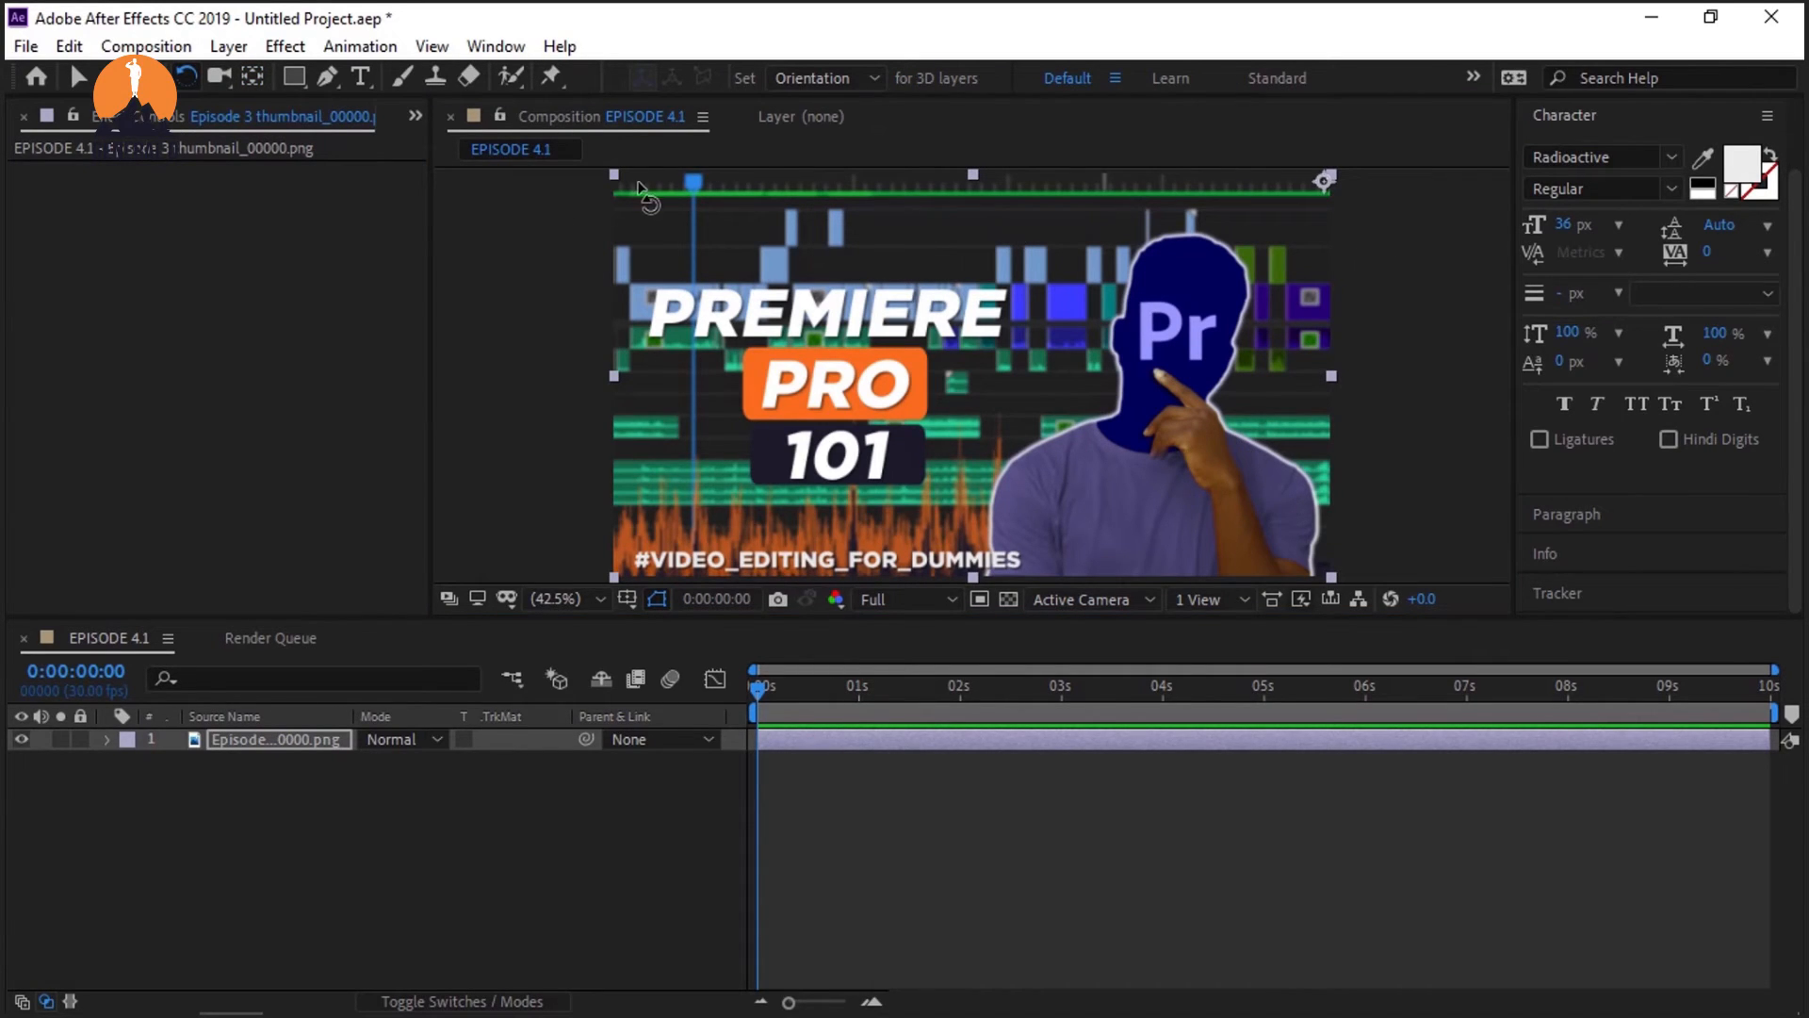
pyautogui.moveTo(626, 193); pyautogui.dragTo(908, 591)
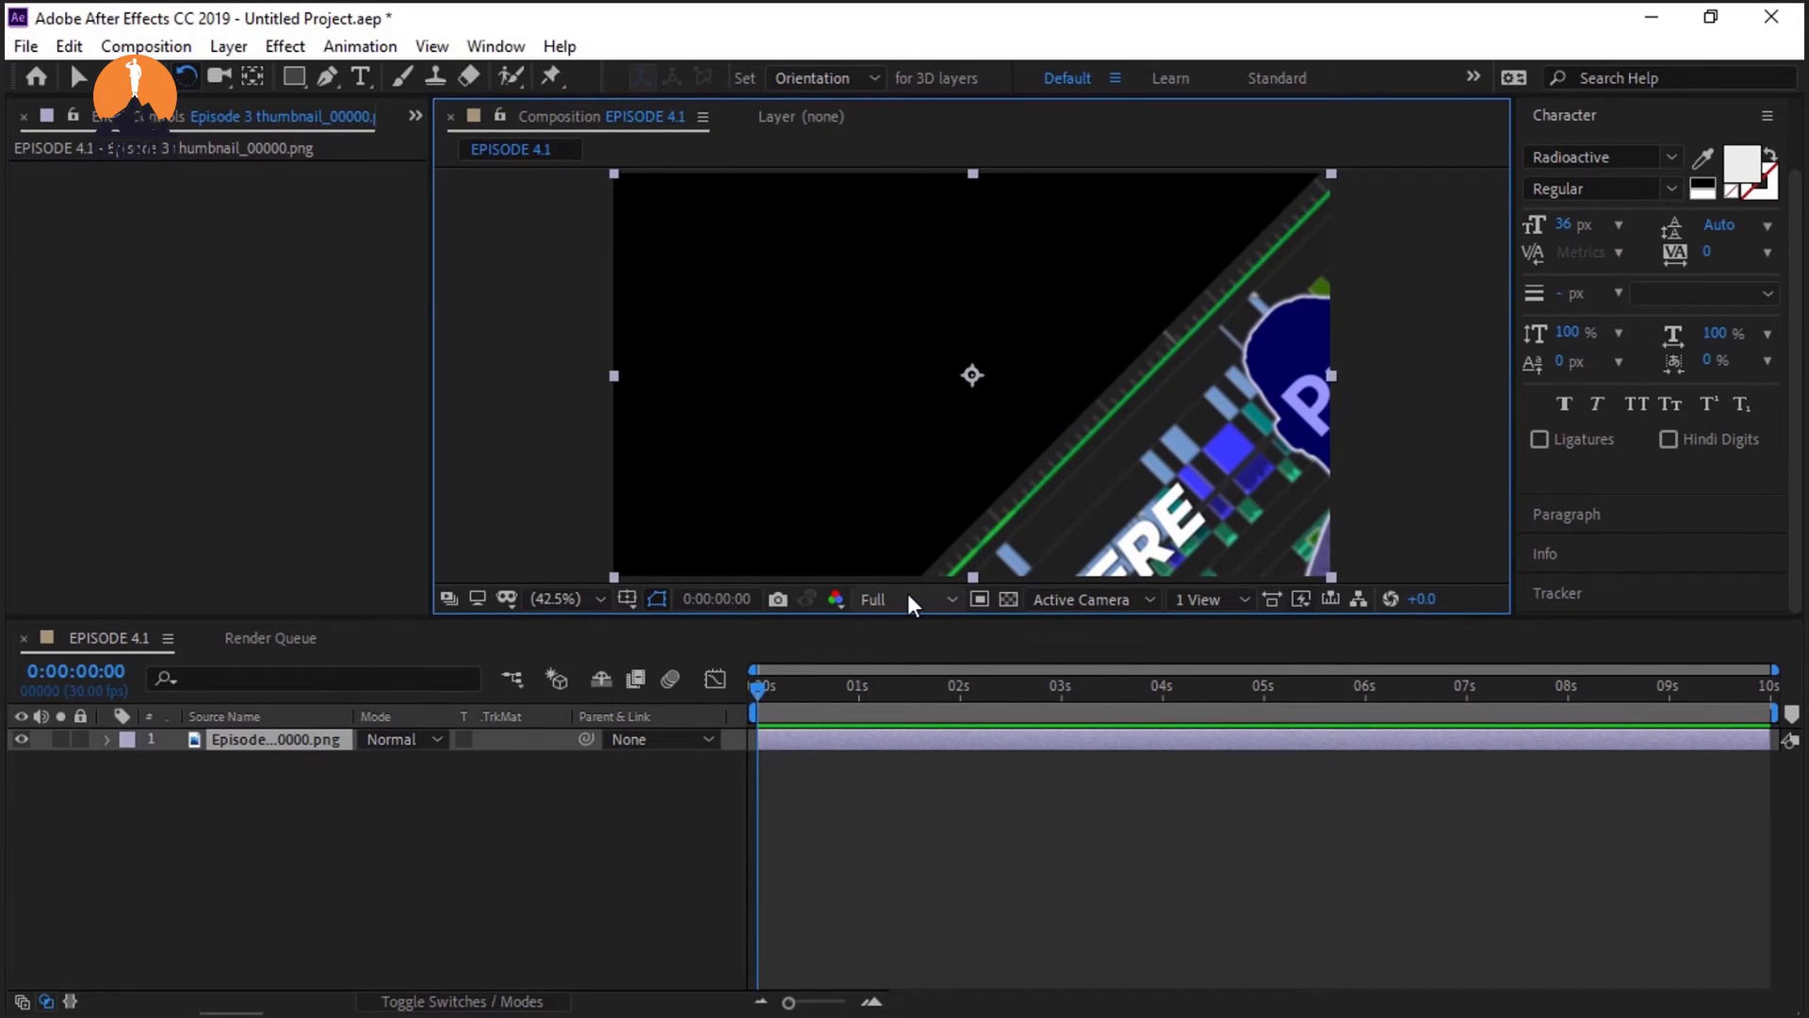
pyautogui.hotkey('ctrl', 'z')
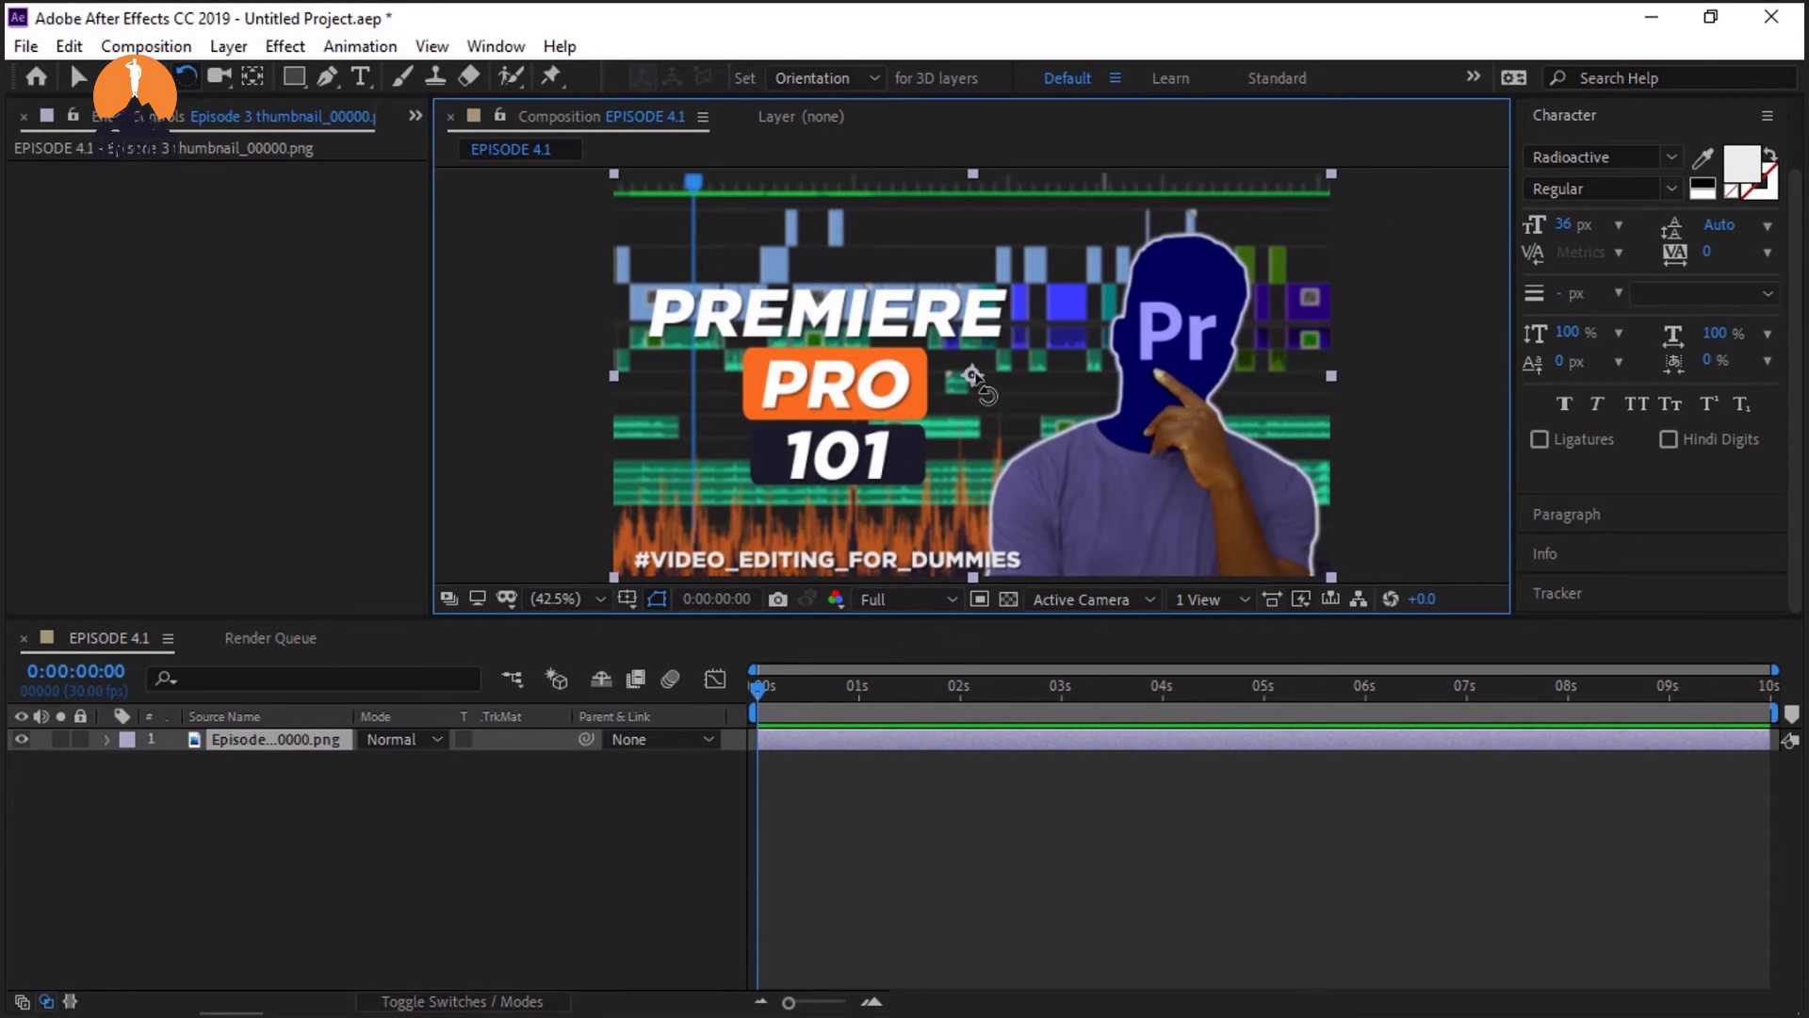
pyautogui.moveTo(1346, 181); pyautogui.dragTo(1337, 279)
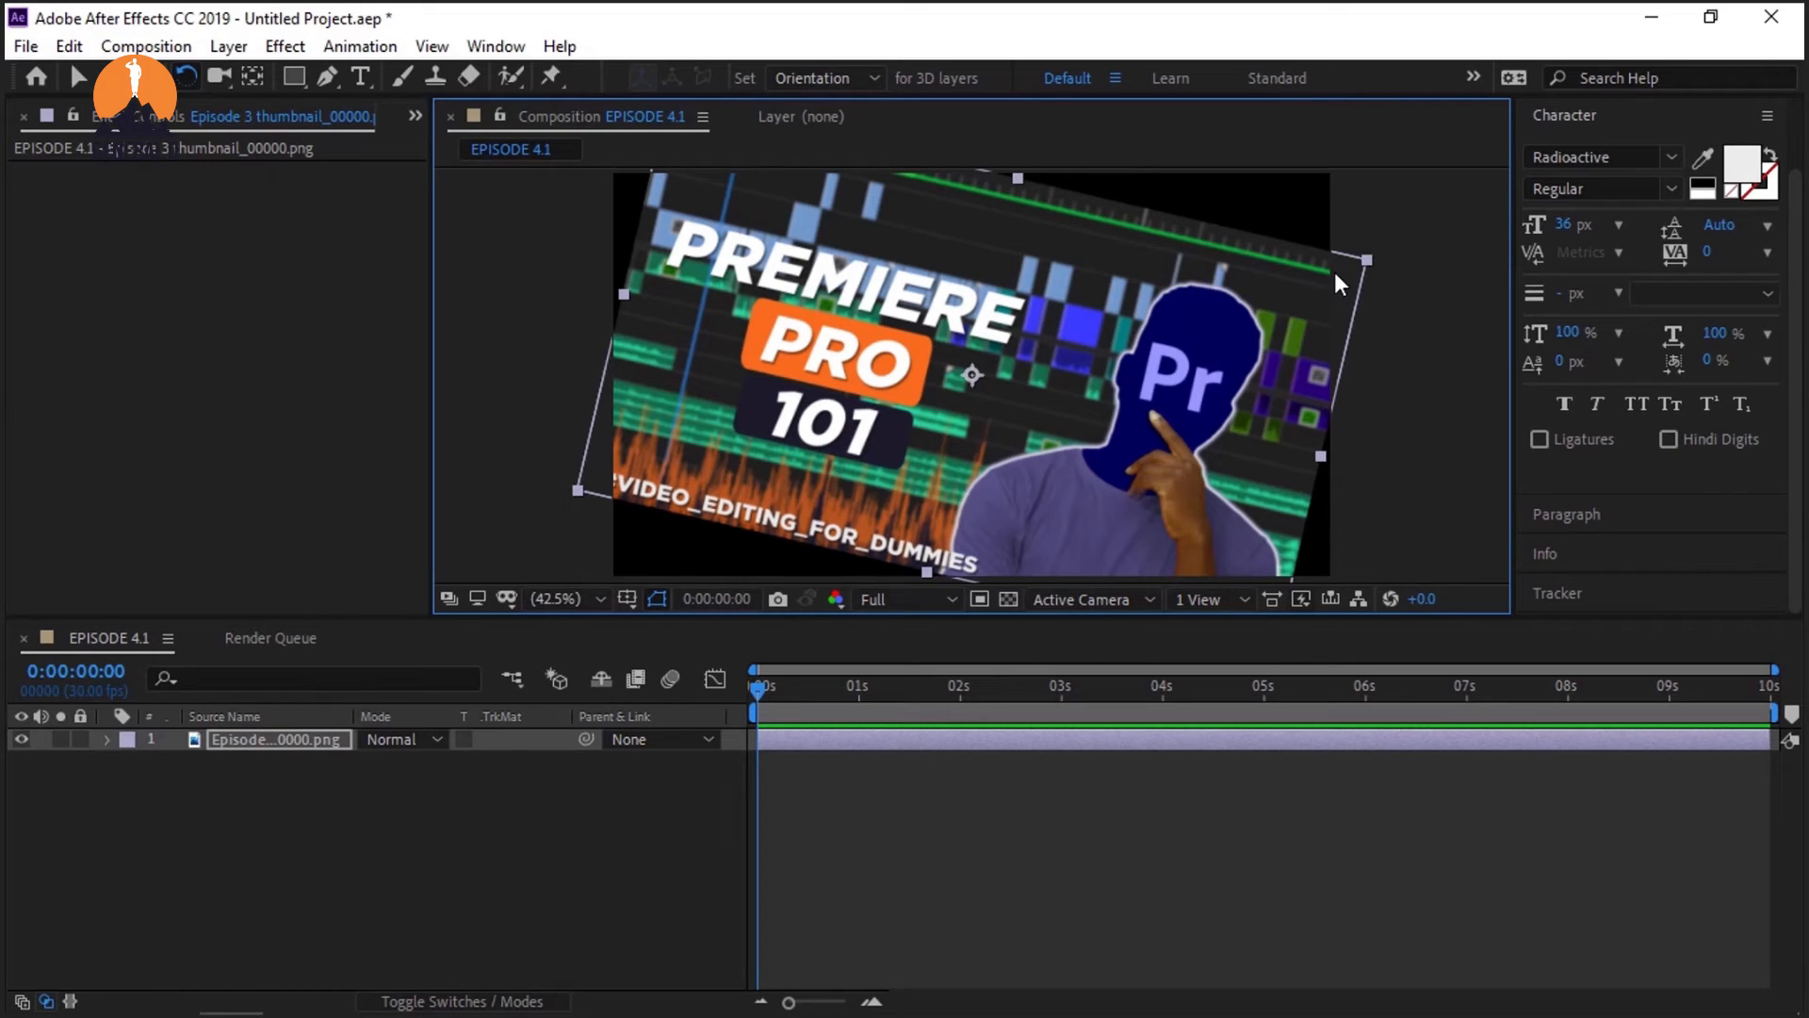
pyautogui.hotkey('ctrl', 'z')
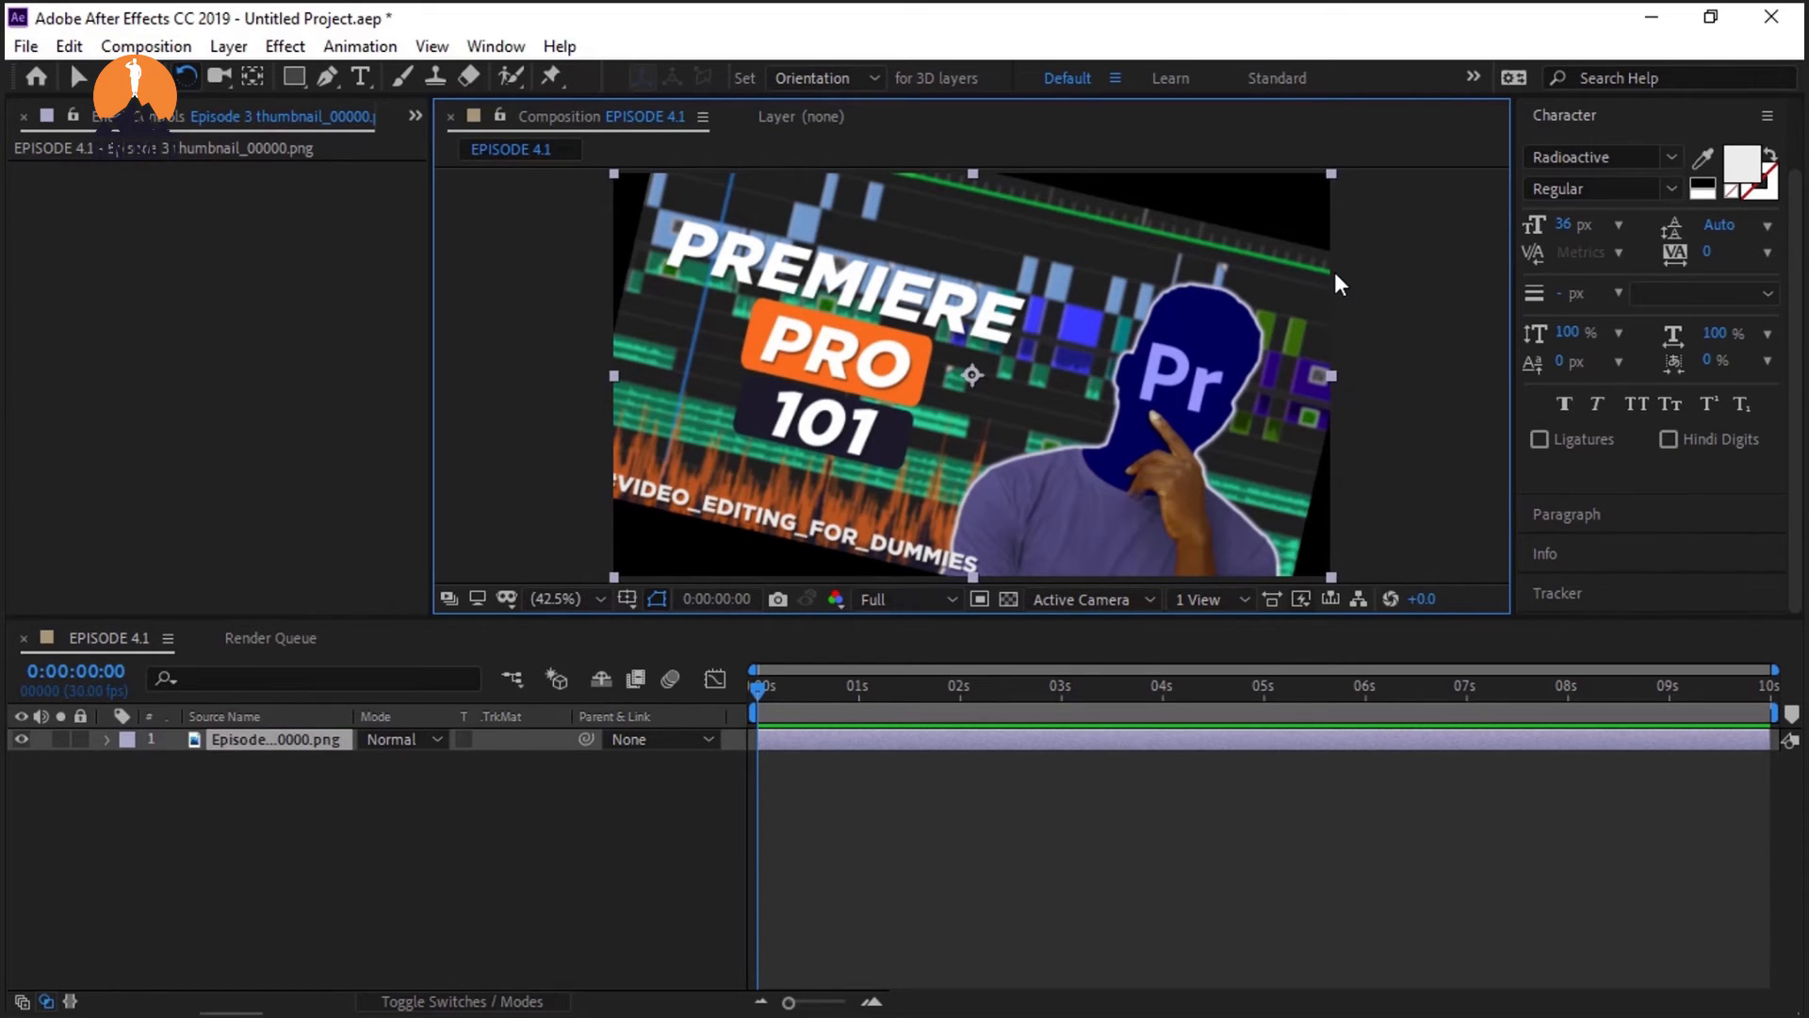
# Step: Move the anchor point to the middle of the layer's left edge, rotate the layer slightly clockwise, and undo both changes
pyautogui.press('v')
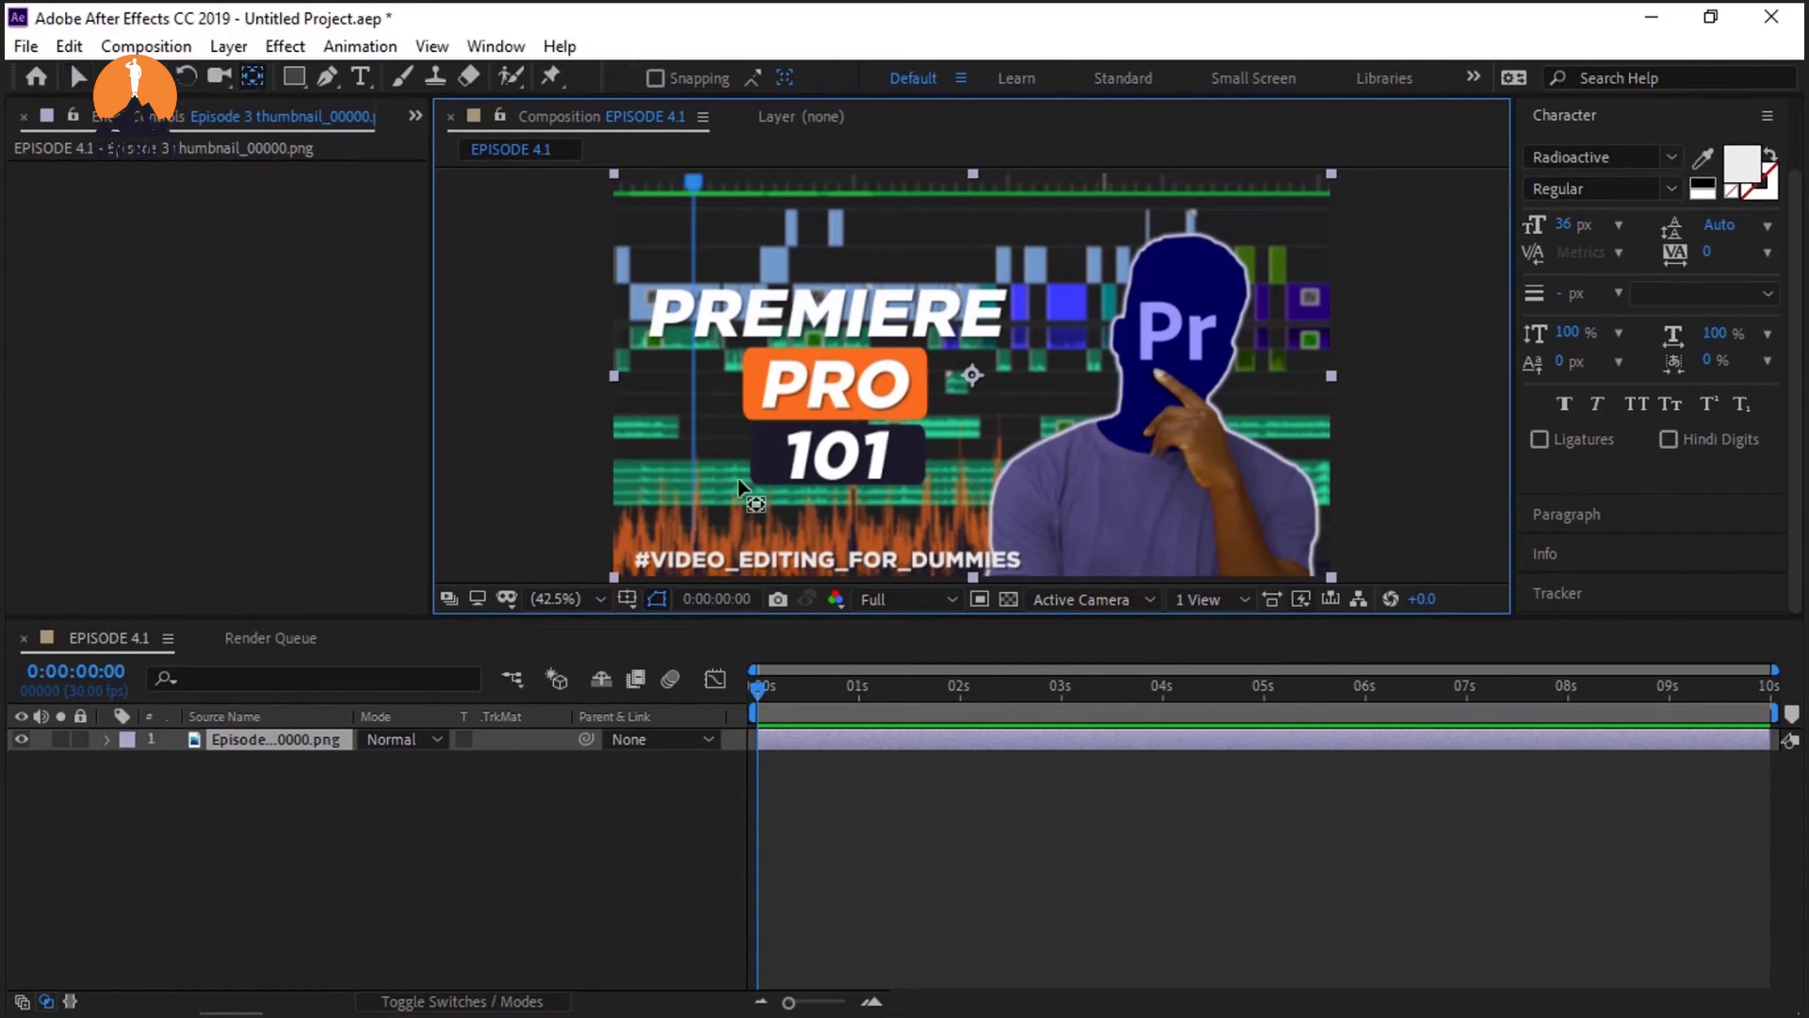
pyautogui.moveTo(973, 377); pyautogui.dragTo(614, 375)
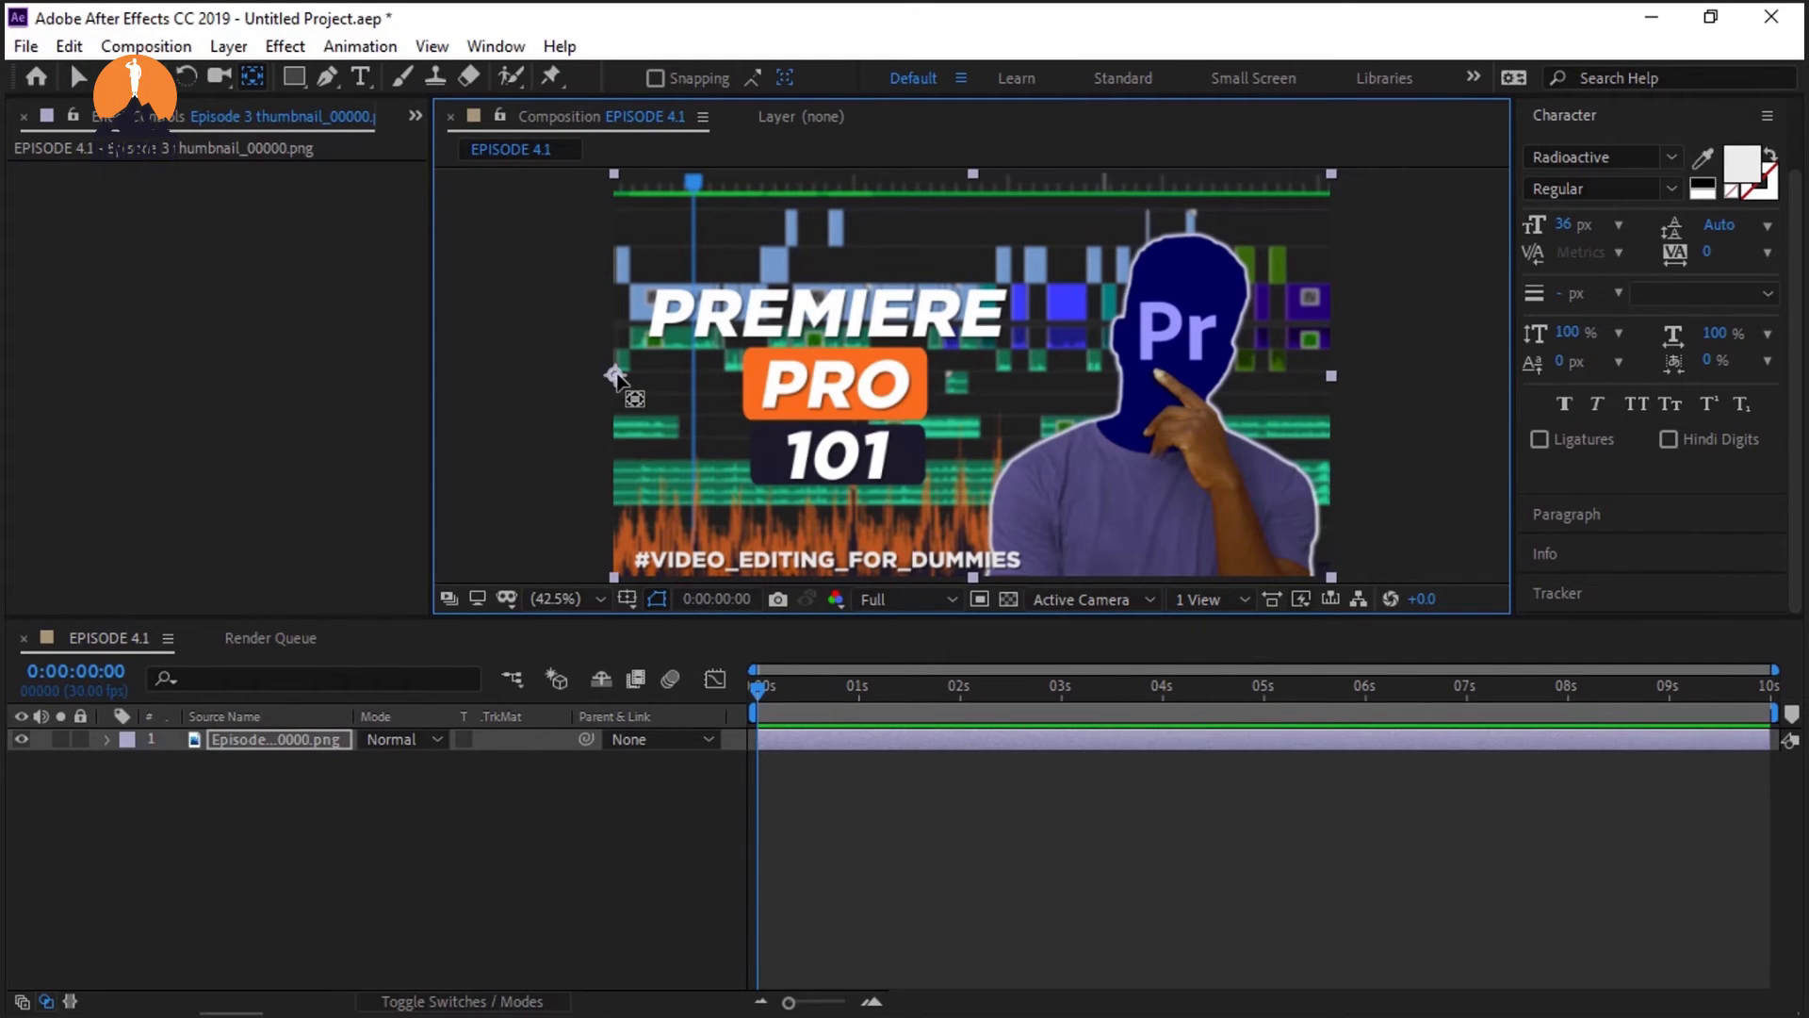
pyautogui.press('w')
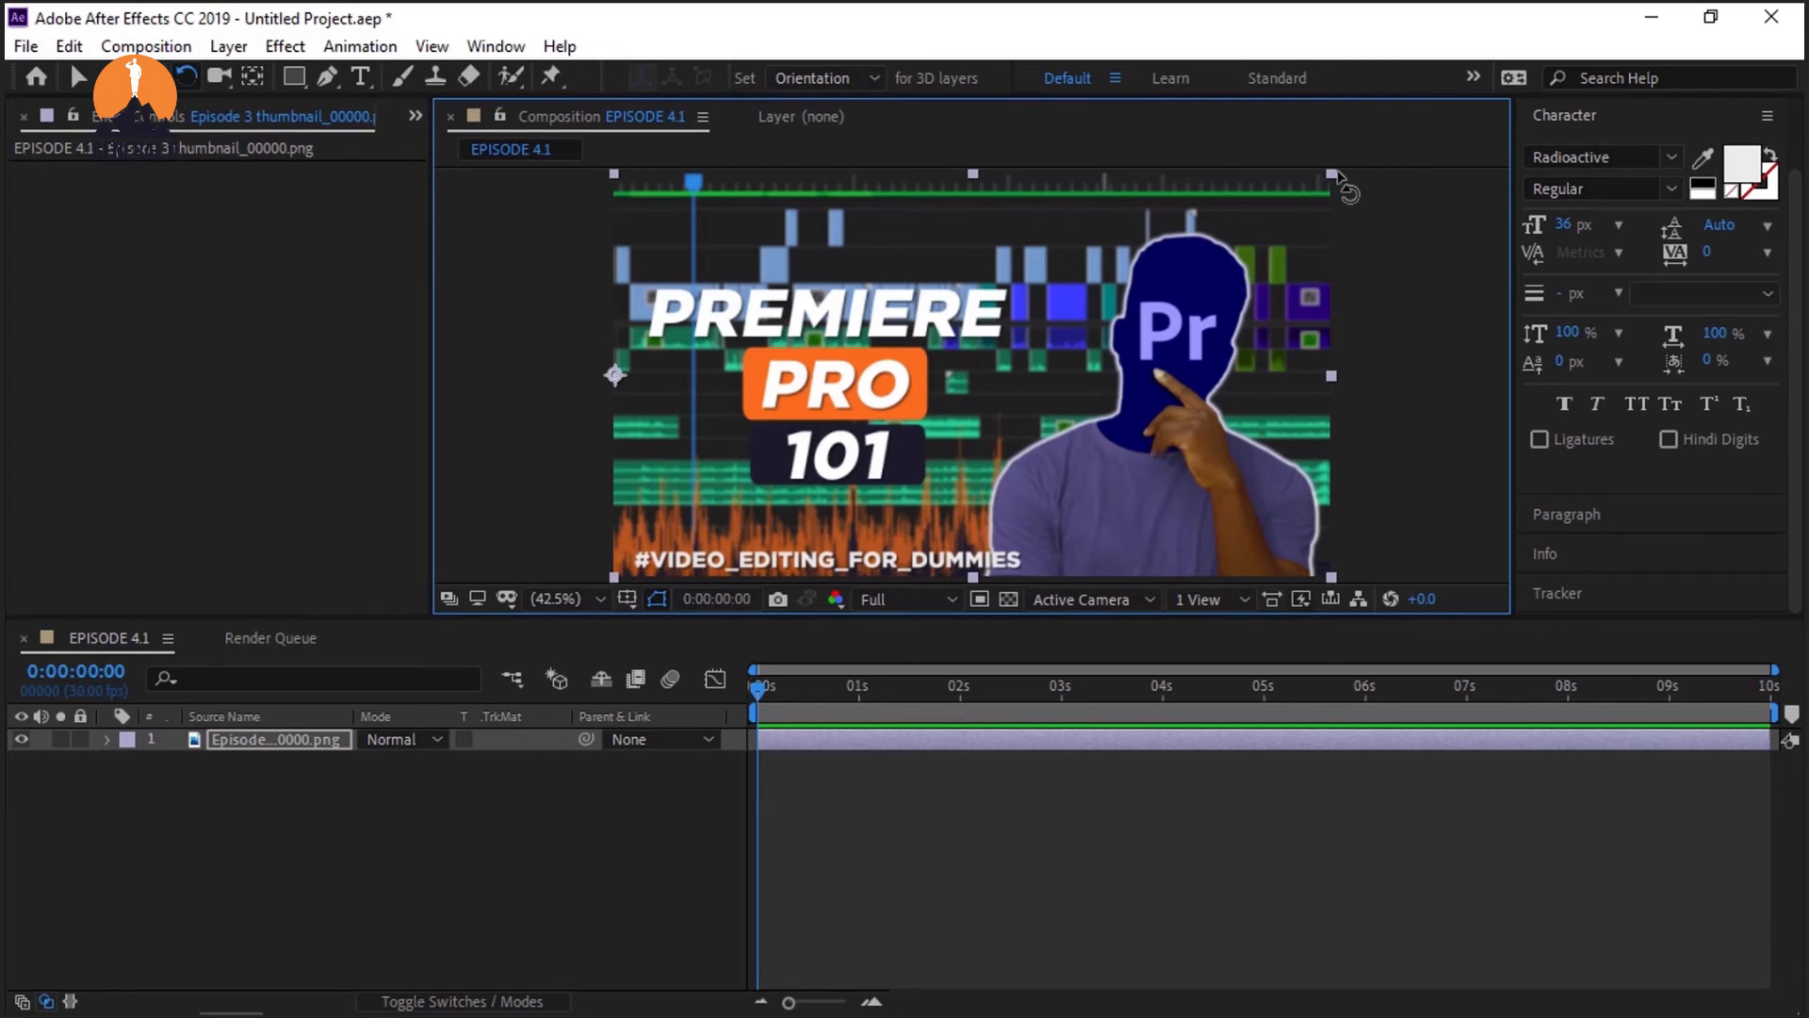
pyautogui.moveTo(1343, 186); pyautogui.dragTo(1367, 275)
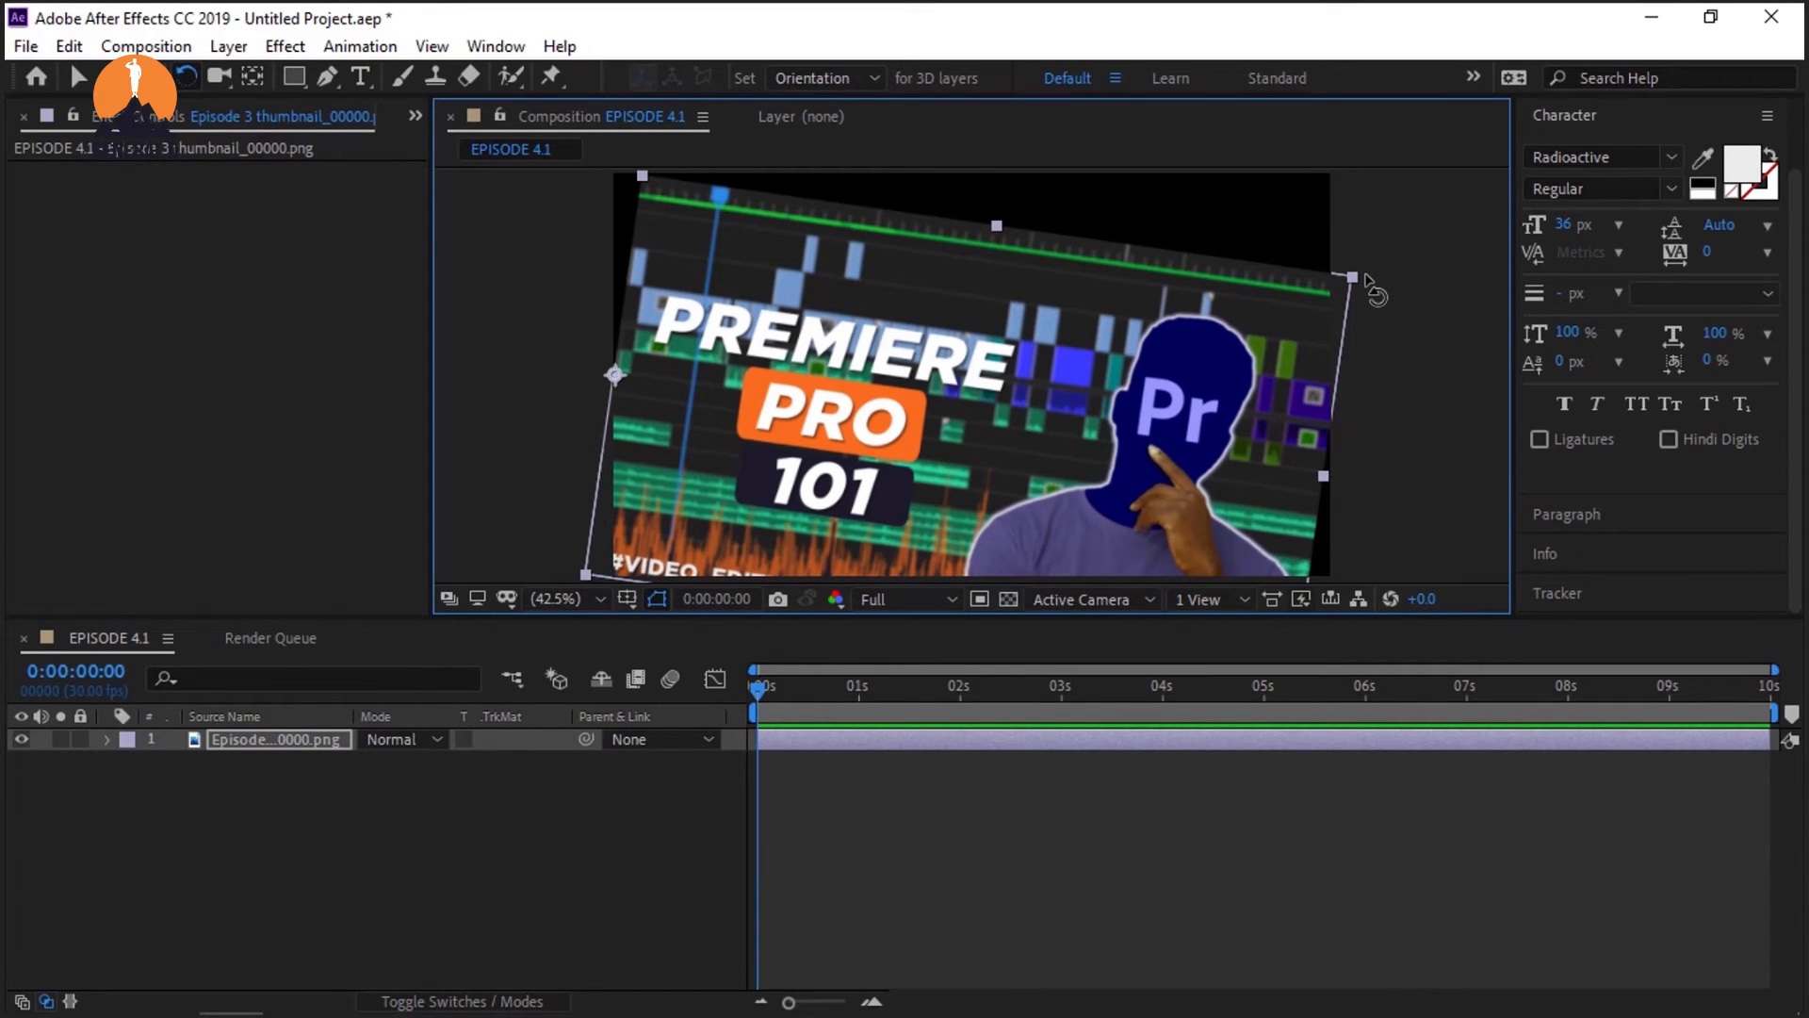
pyautogui.hotkey('ctrl', 'z')
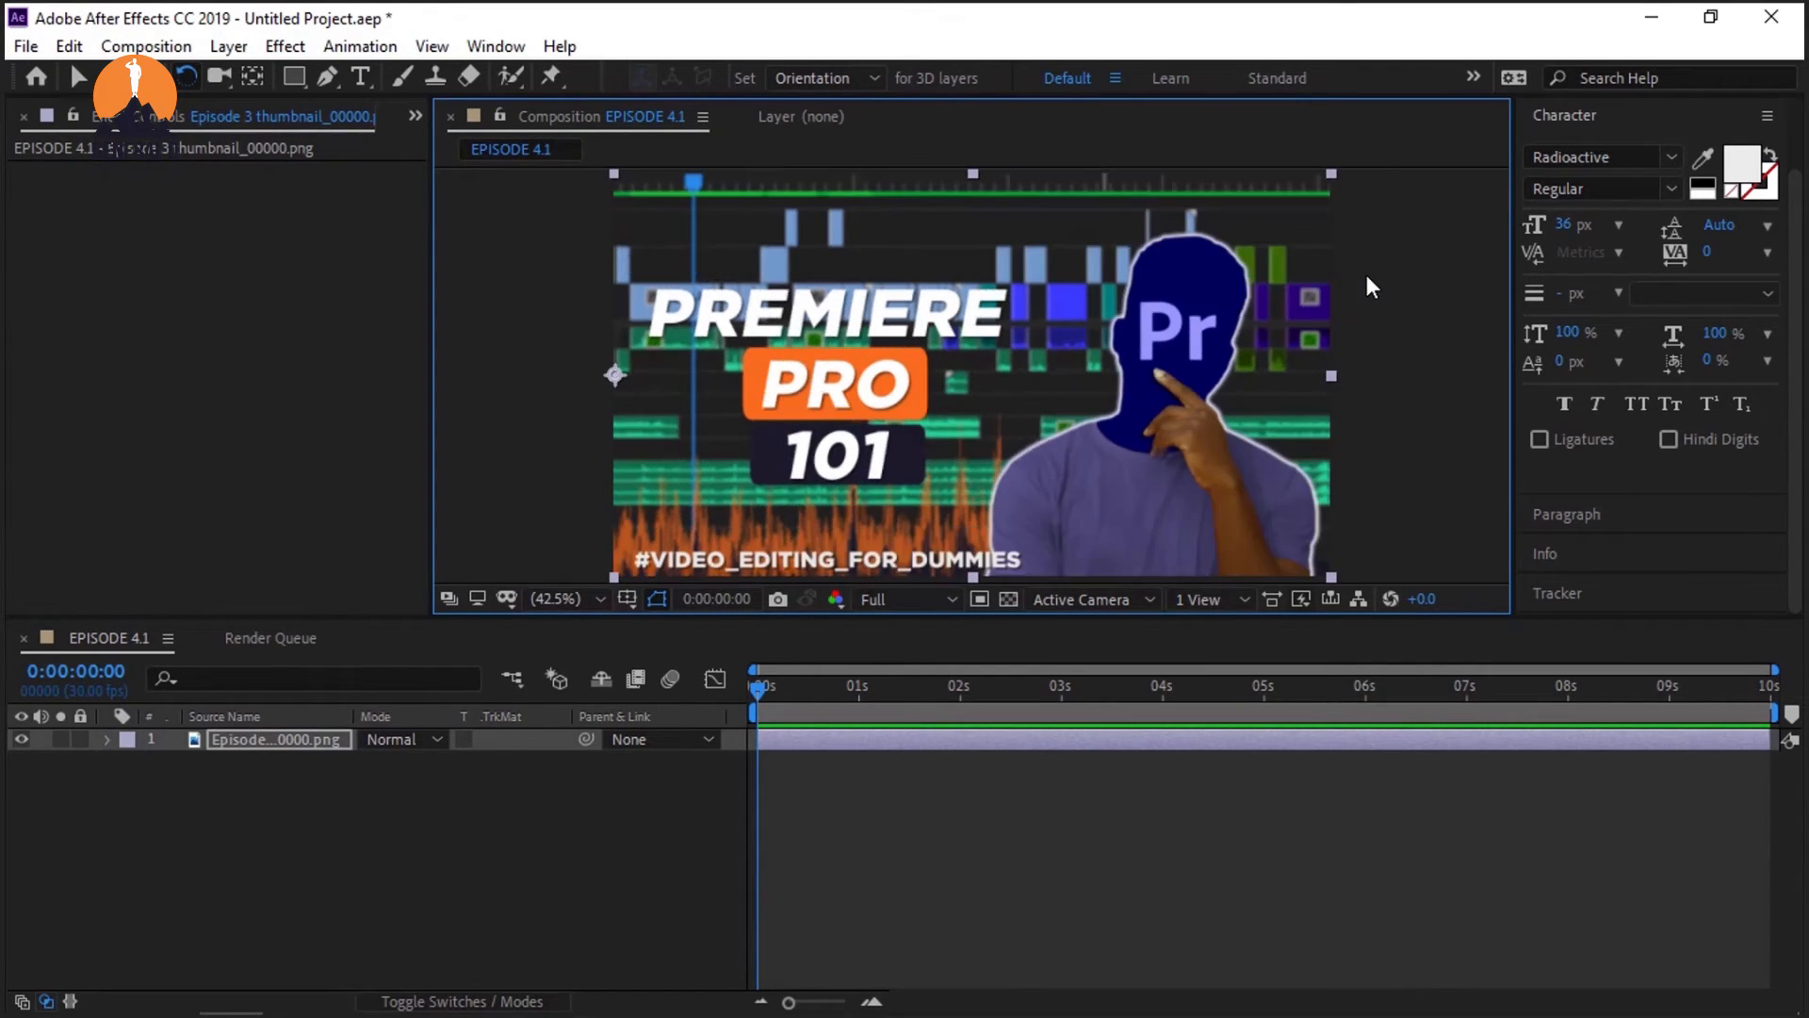
pyautogui.hotkey('ctrl', 'z')
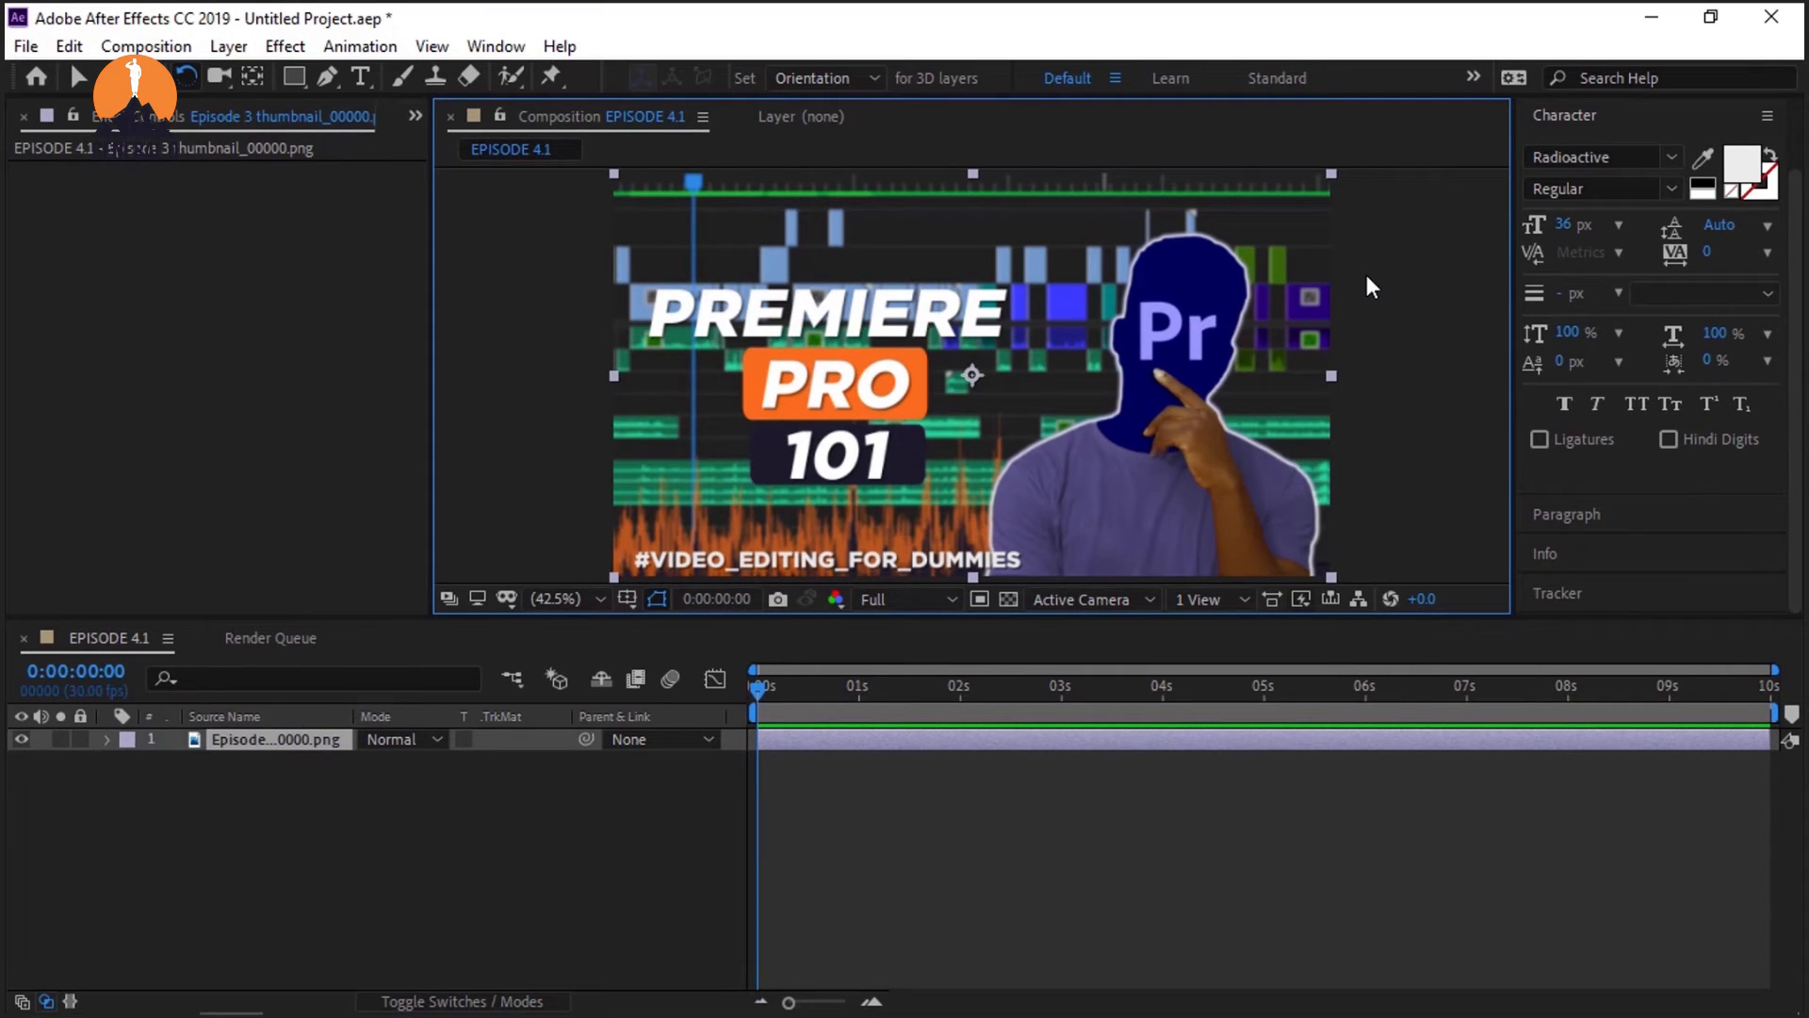
# Step: Cycle through the shape tools back to the Rectangle tool and display the list of available shape tools
pyautogui.click(297, 82)
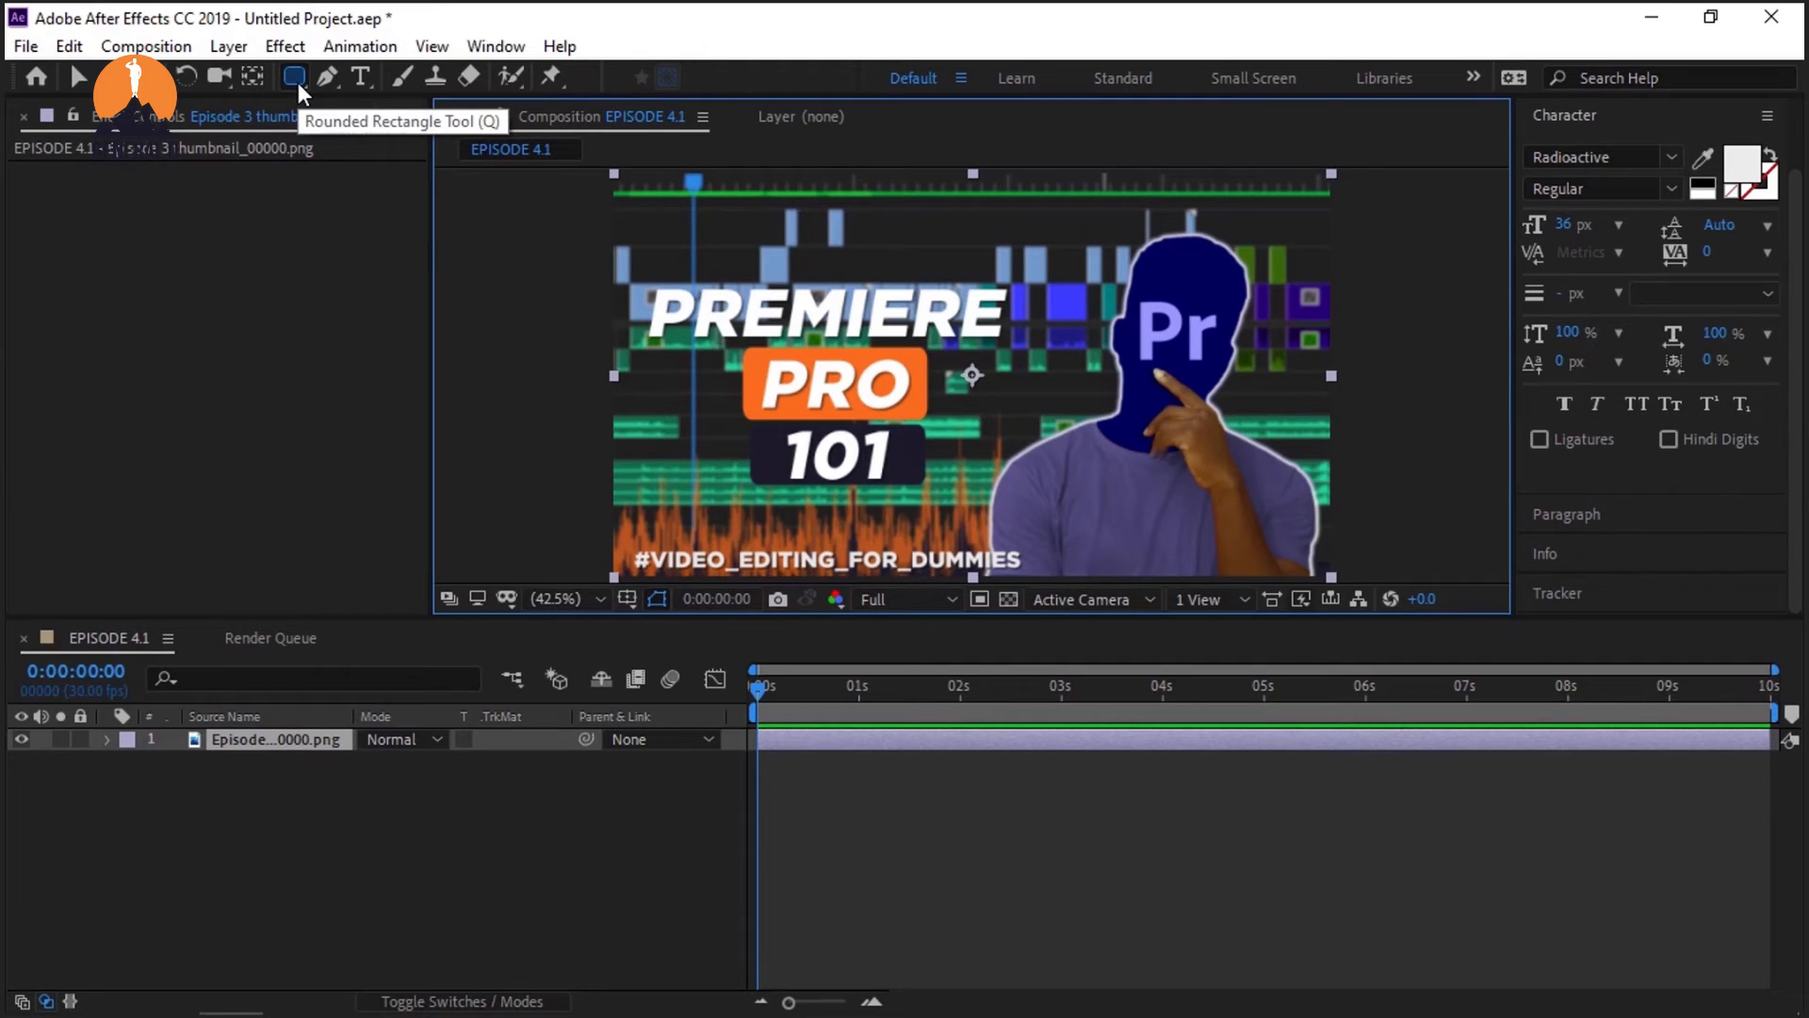
pyautogui.press('q')
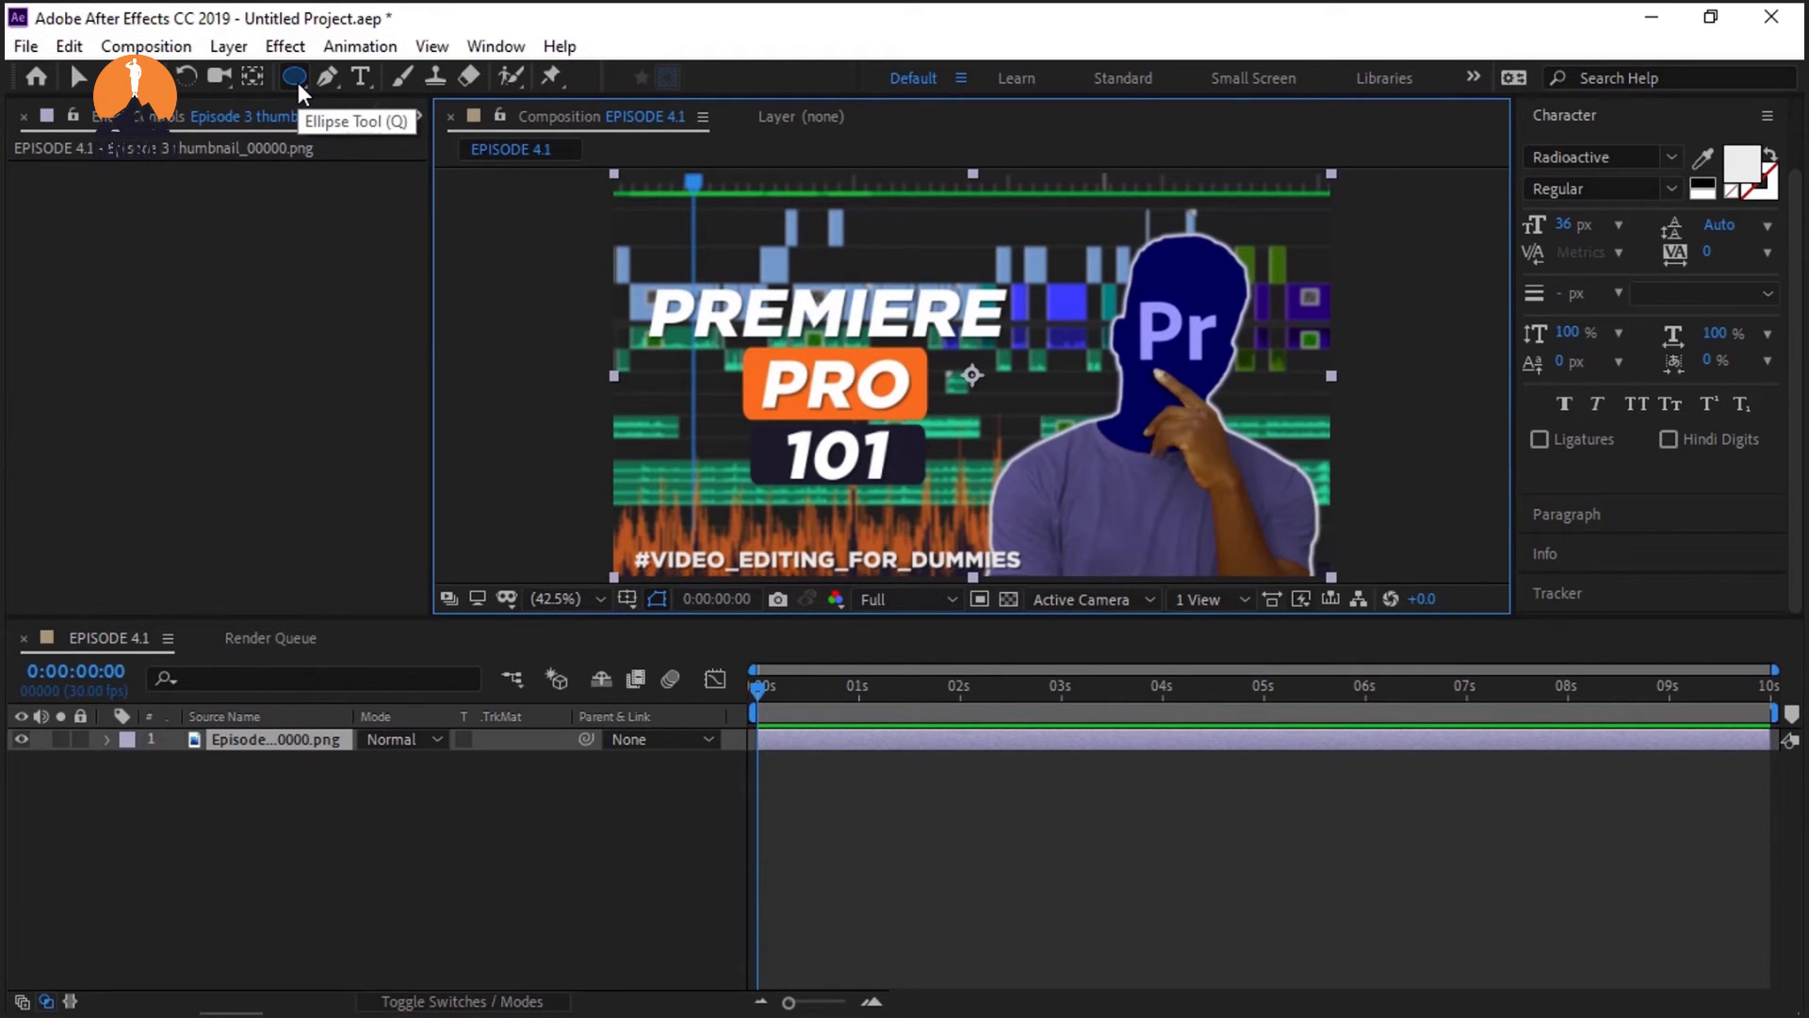
pyautogui.press('q')
pyautogui.press('q')
pyautogui.press('q')
pyautogui.click(298, 82)
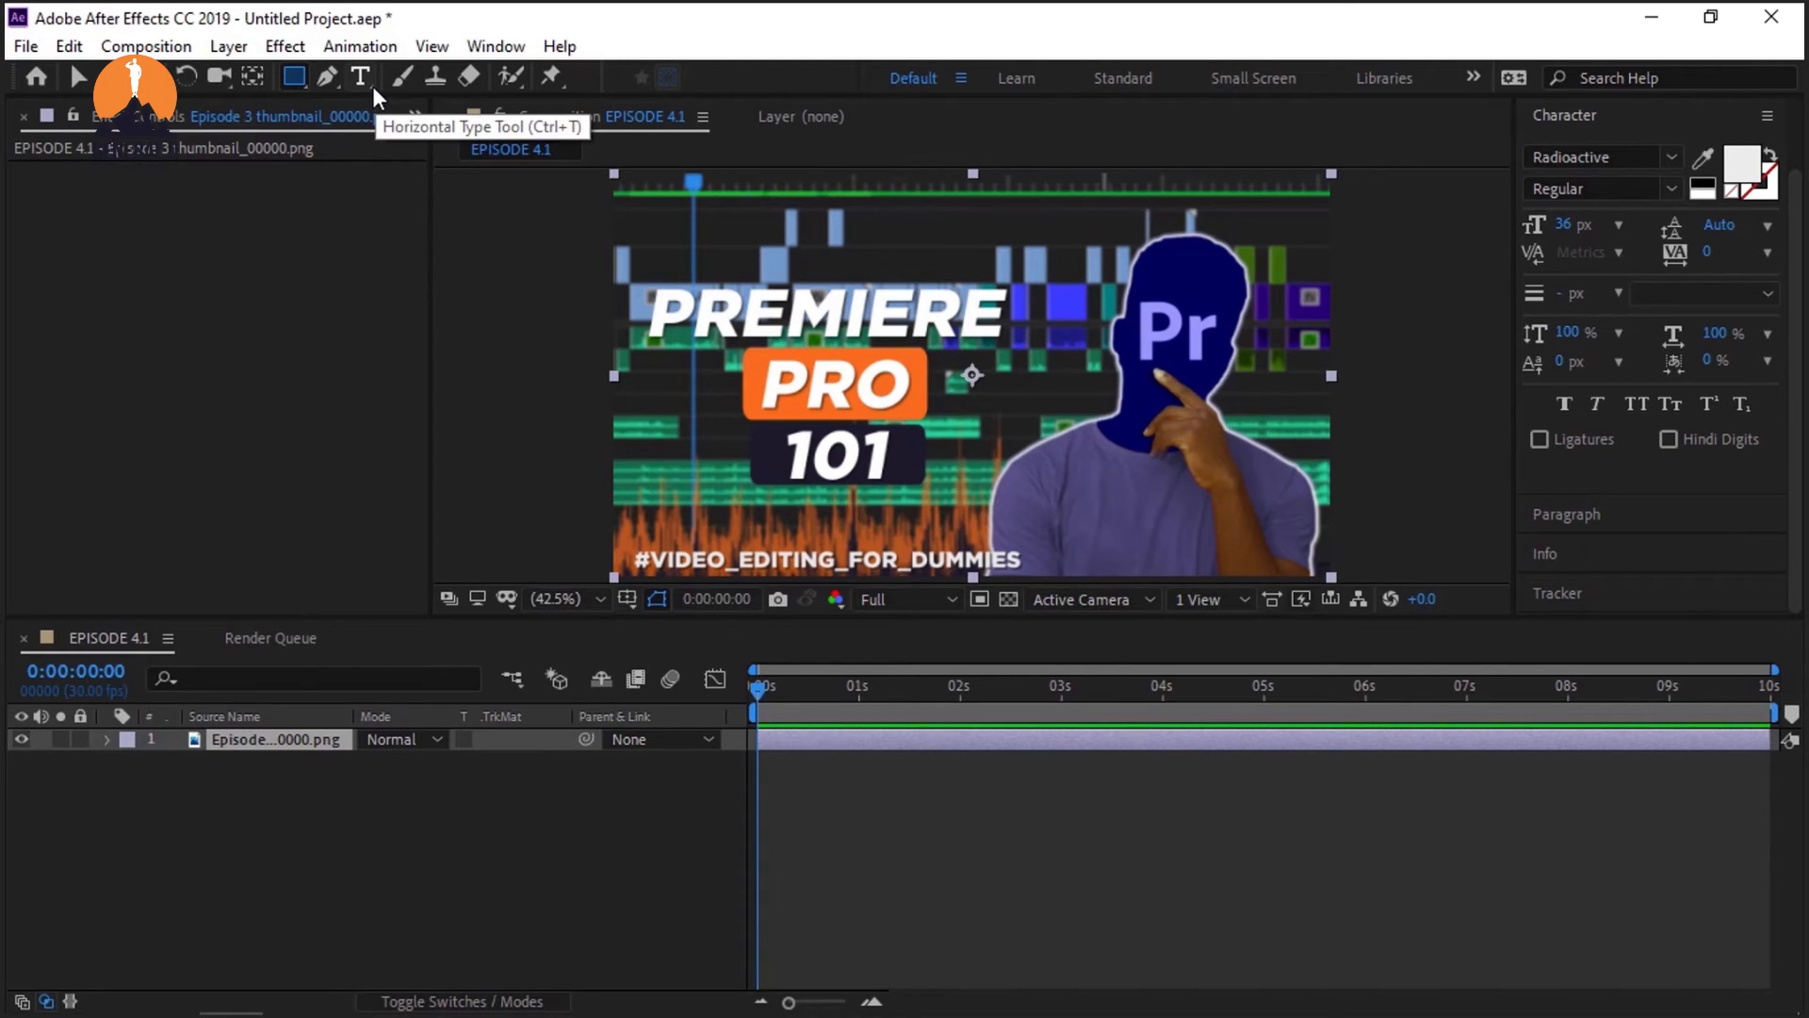
pyautogui.click(295, 77)
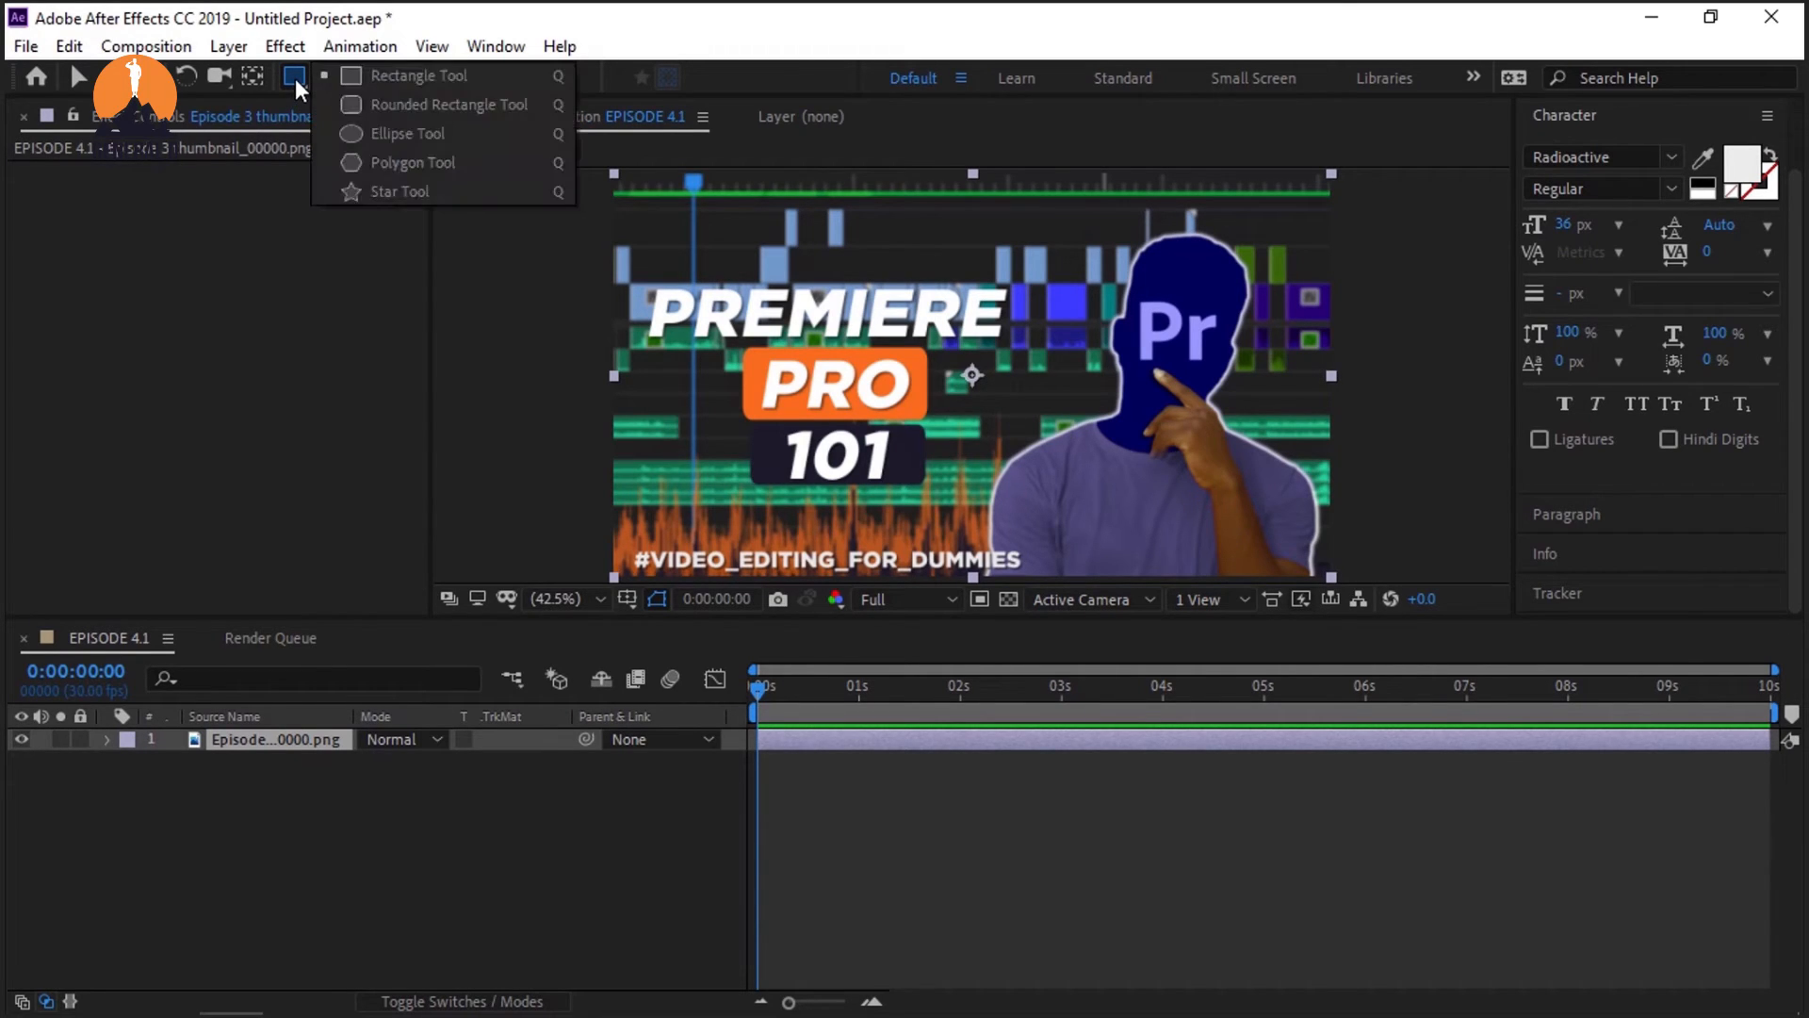
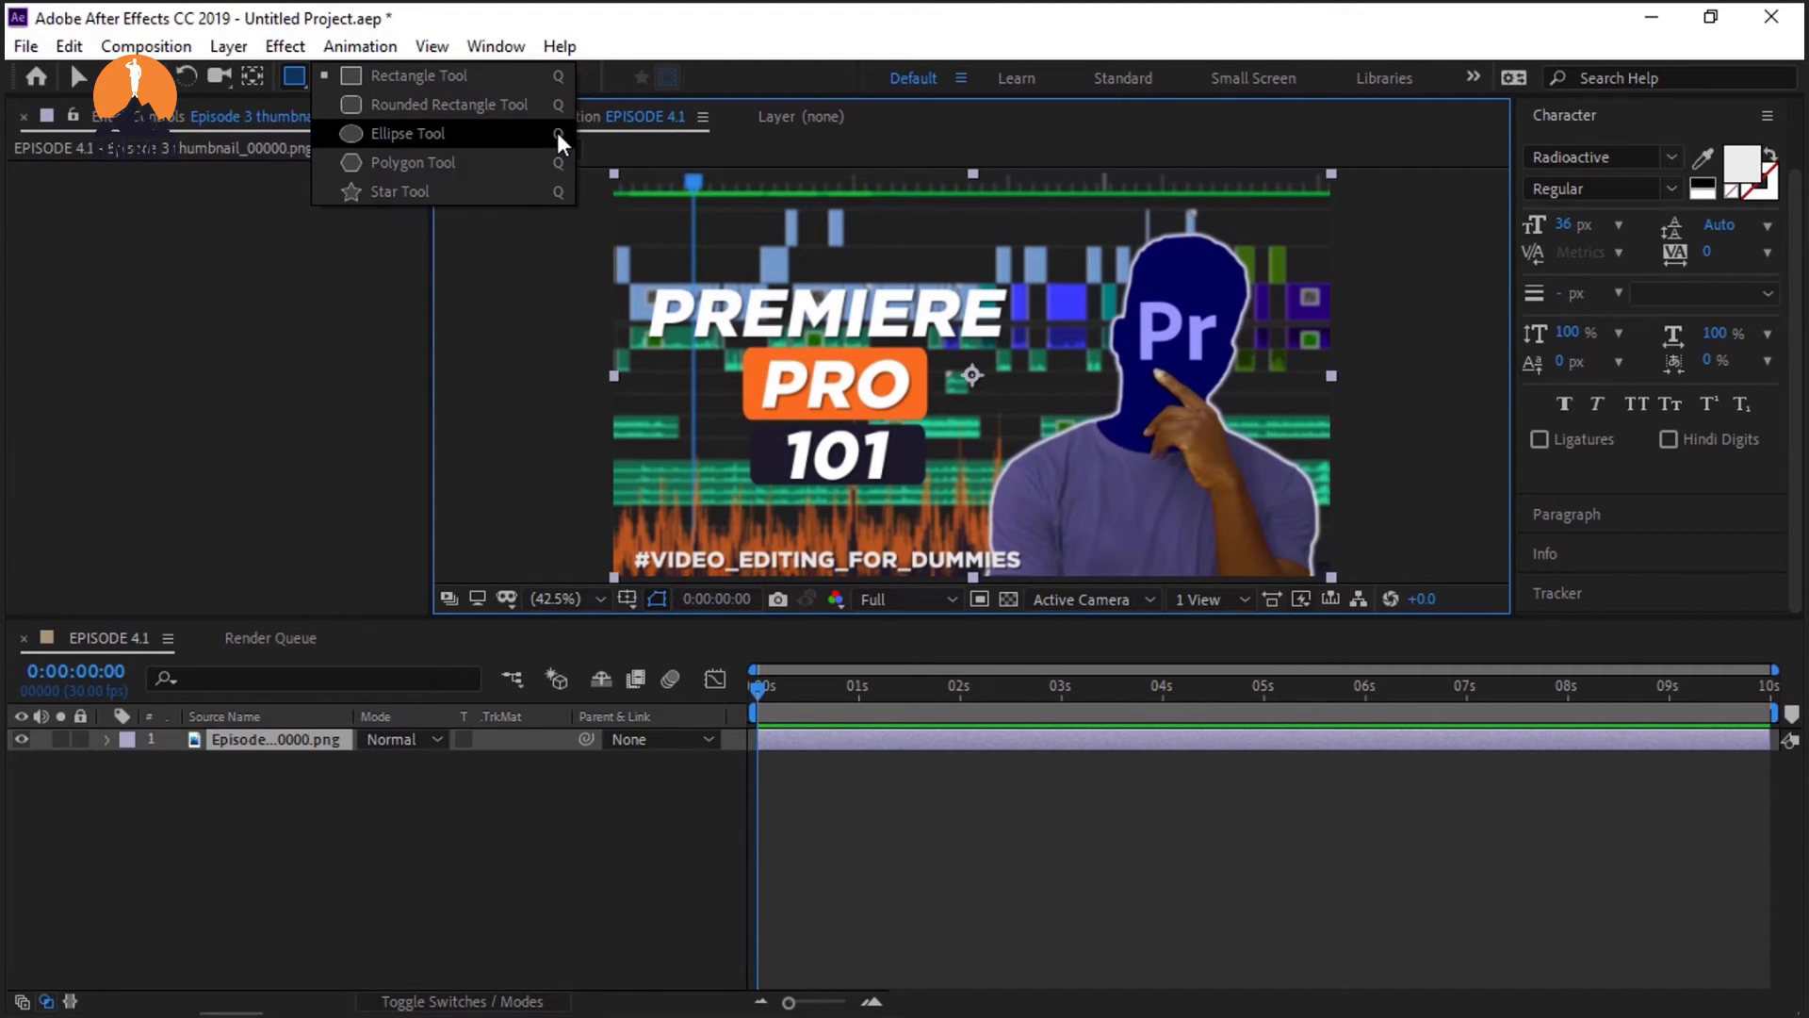
# Step: Close the shape tool list and toggle the thumbnail layer's selection, leaving it deselected to examine the shape fill and stroke options
pyautogui.click(238, 905)
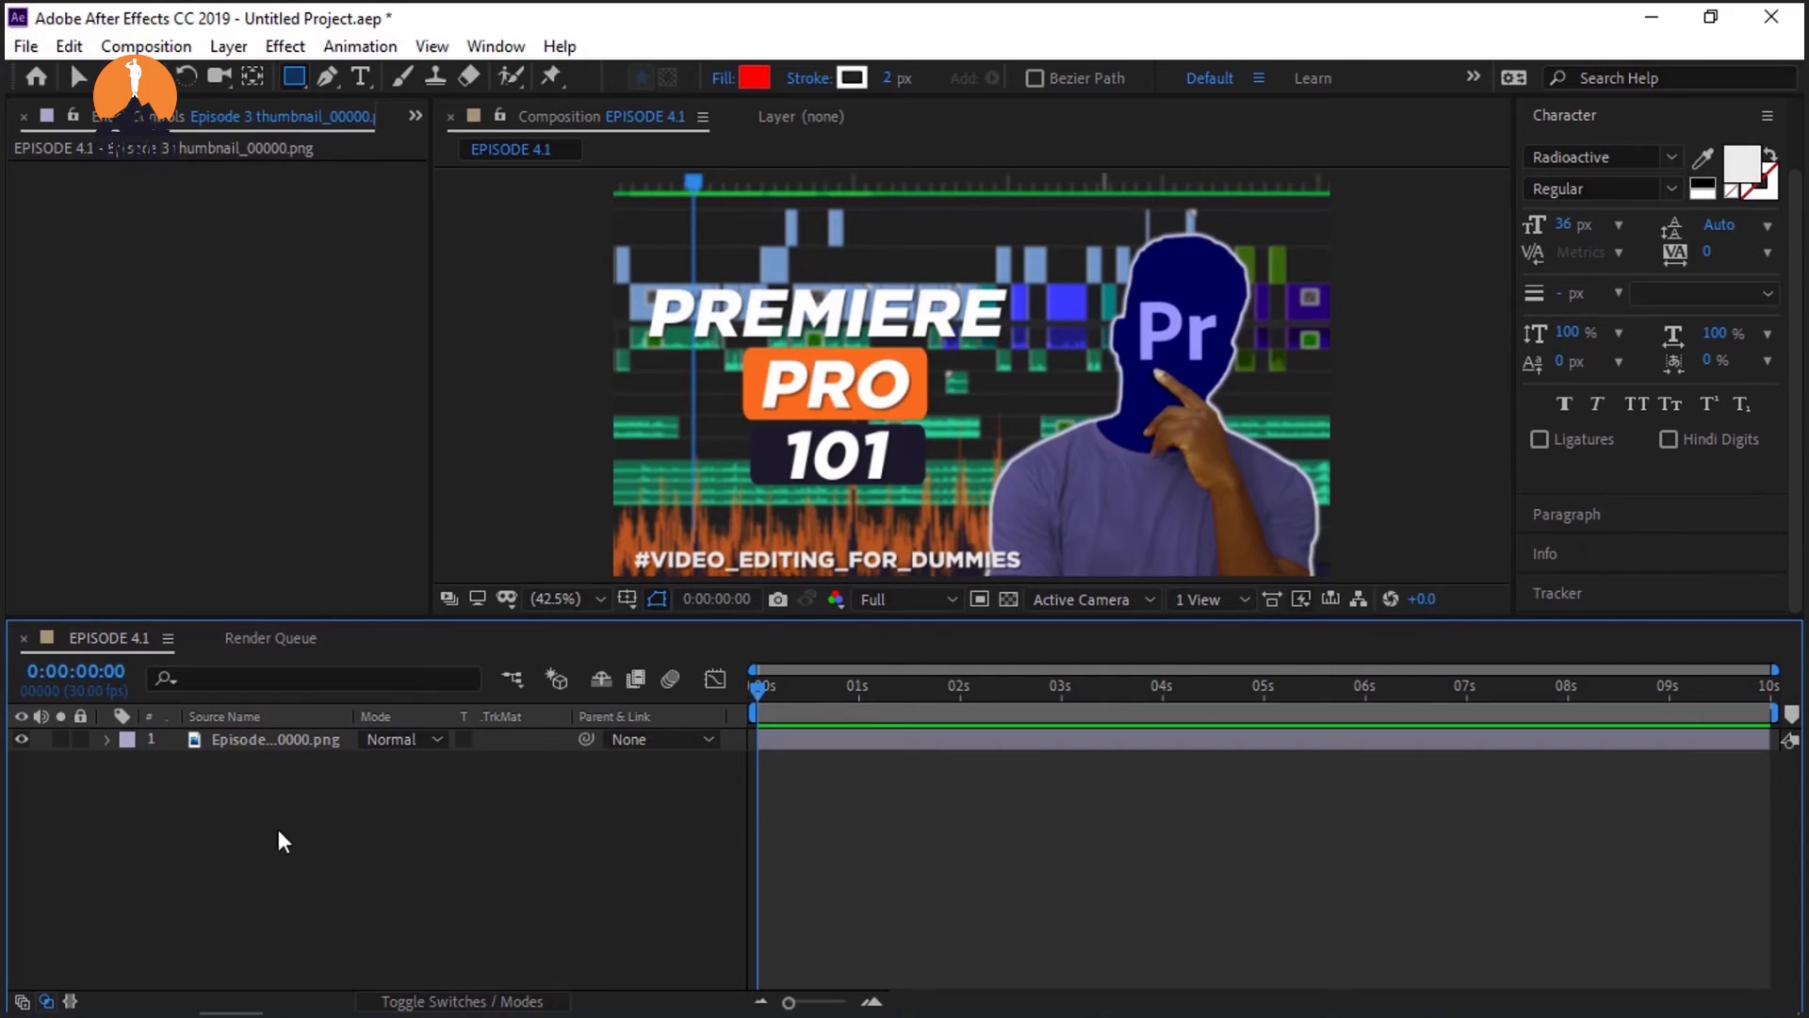
pyautogui.click(276, 745)
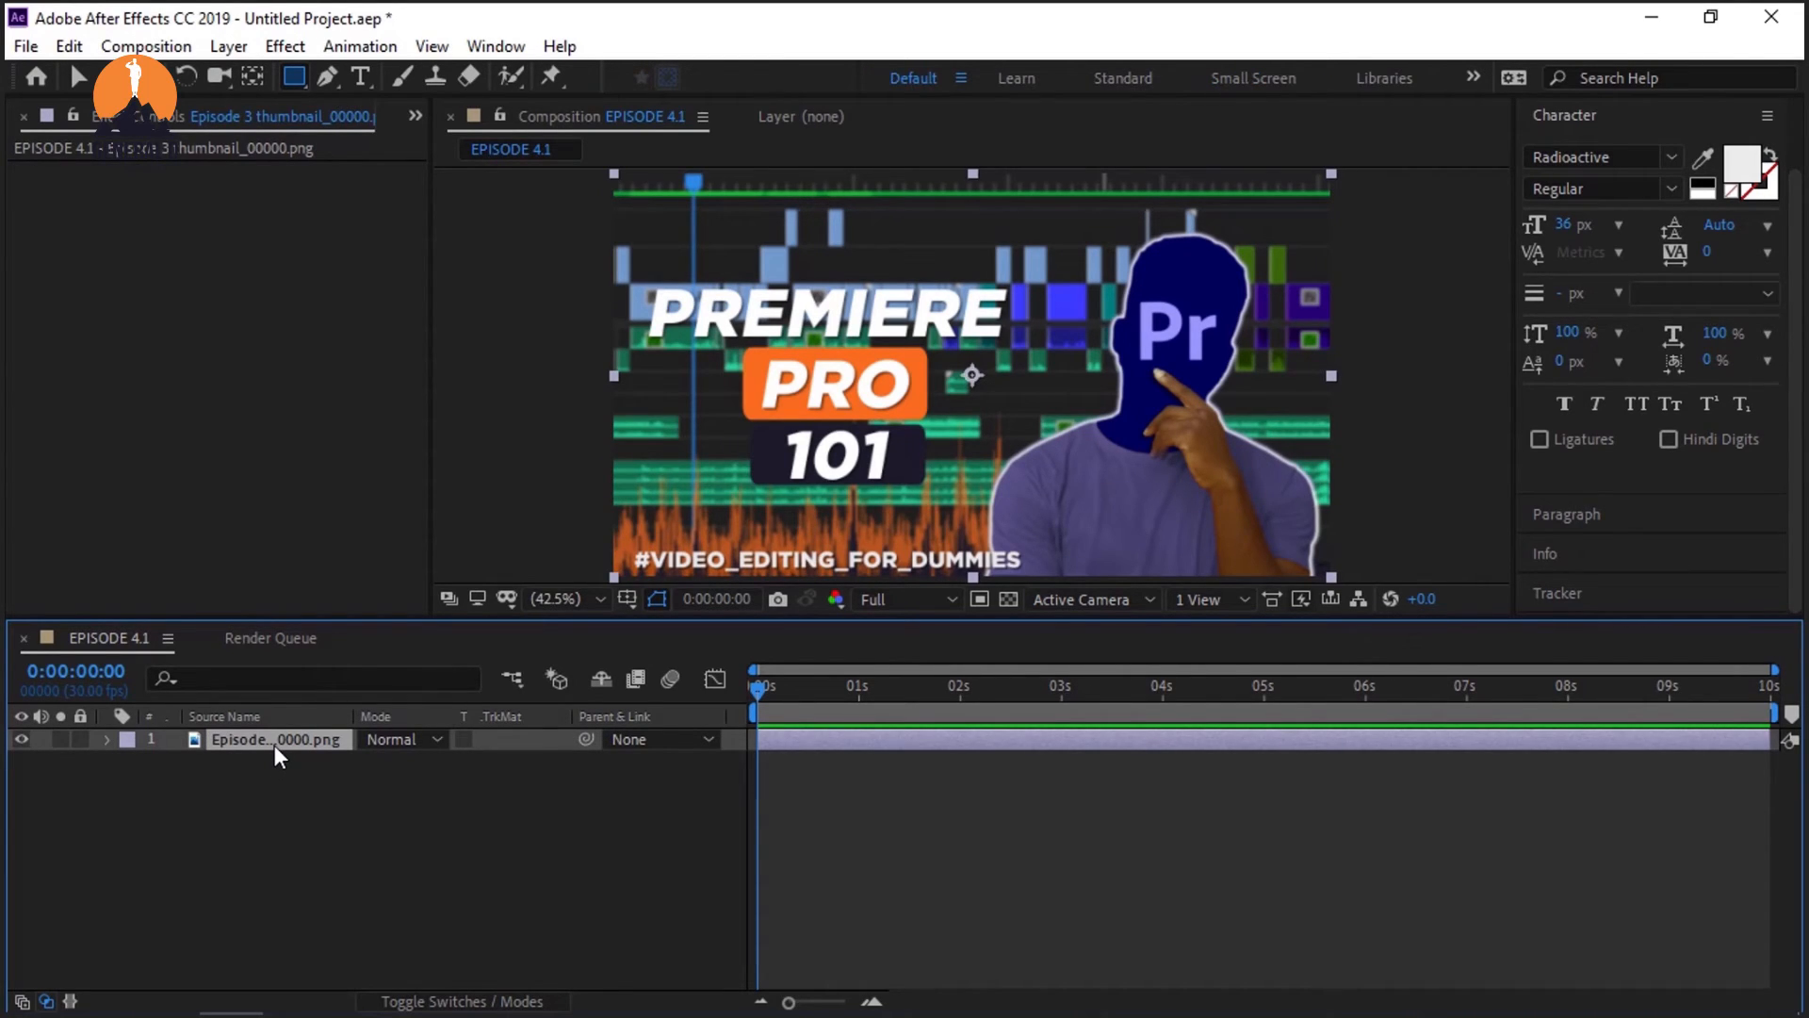
pyautogui.click(264, 856)
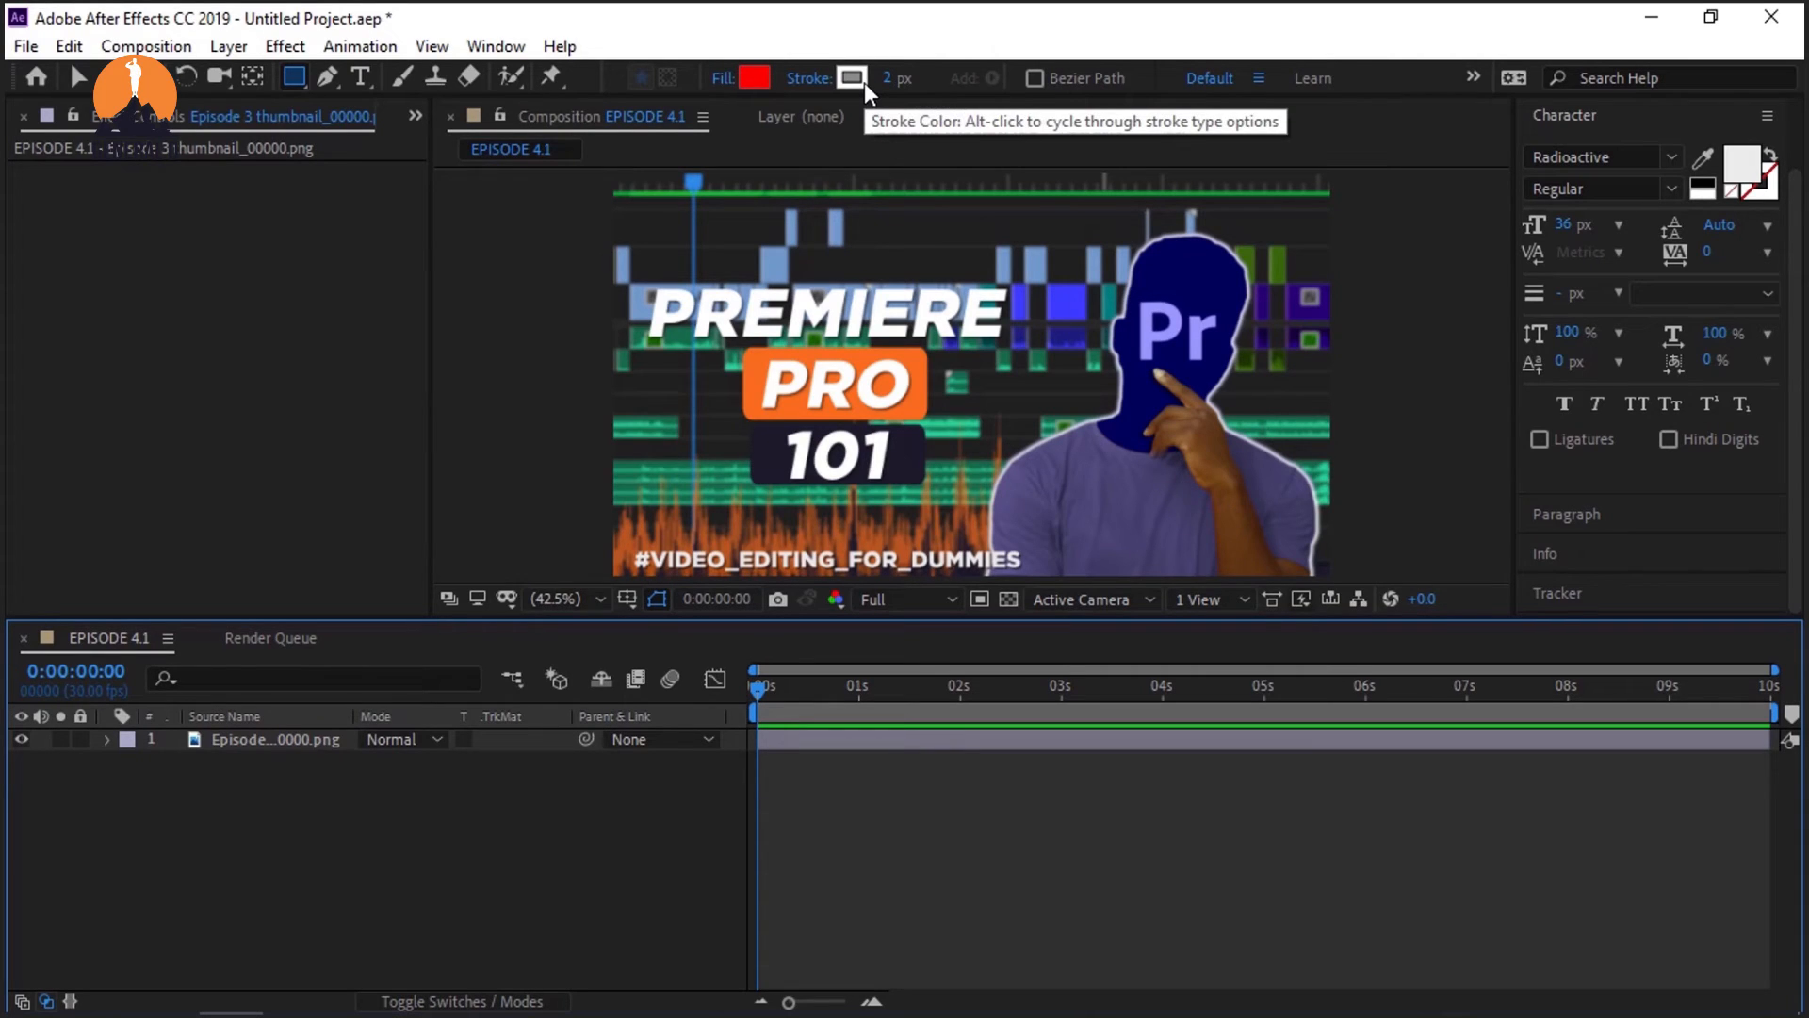
# Step: Try rectangular masks on the thumbnail layer, first over the upper-left area and then around the word PREMIERE, undoing each one
pyautogui.click(243, 736)
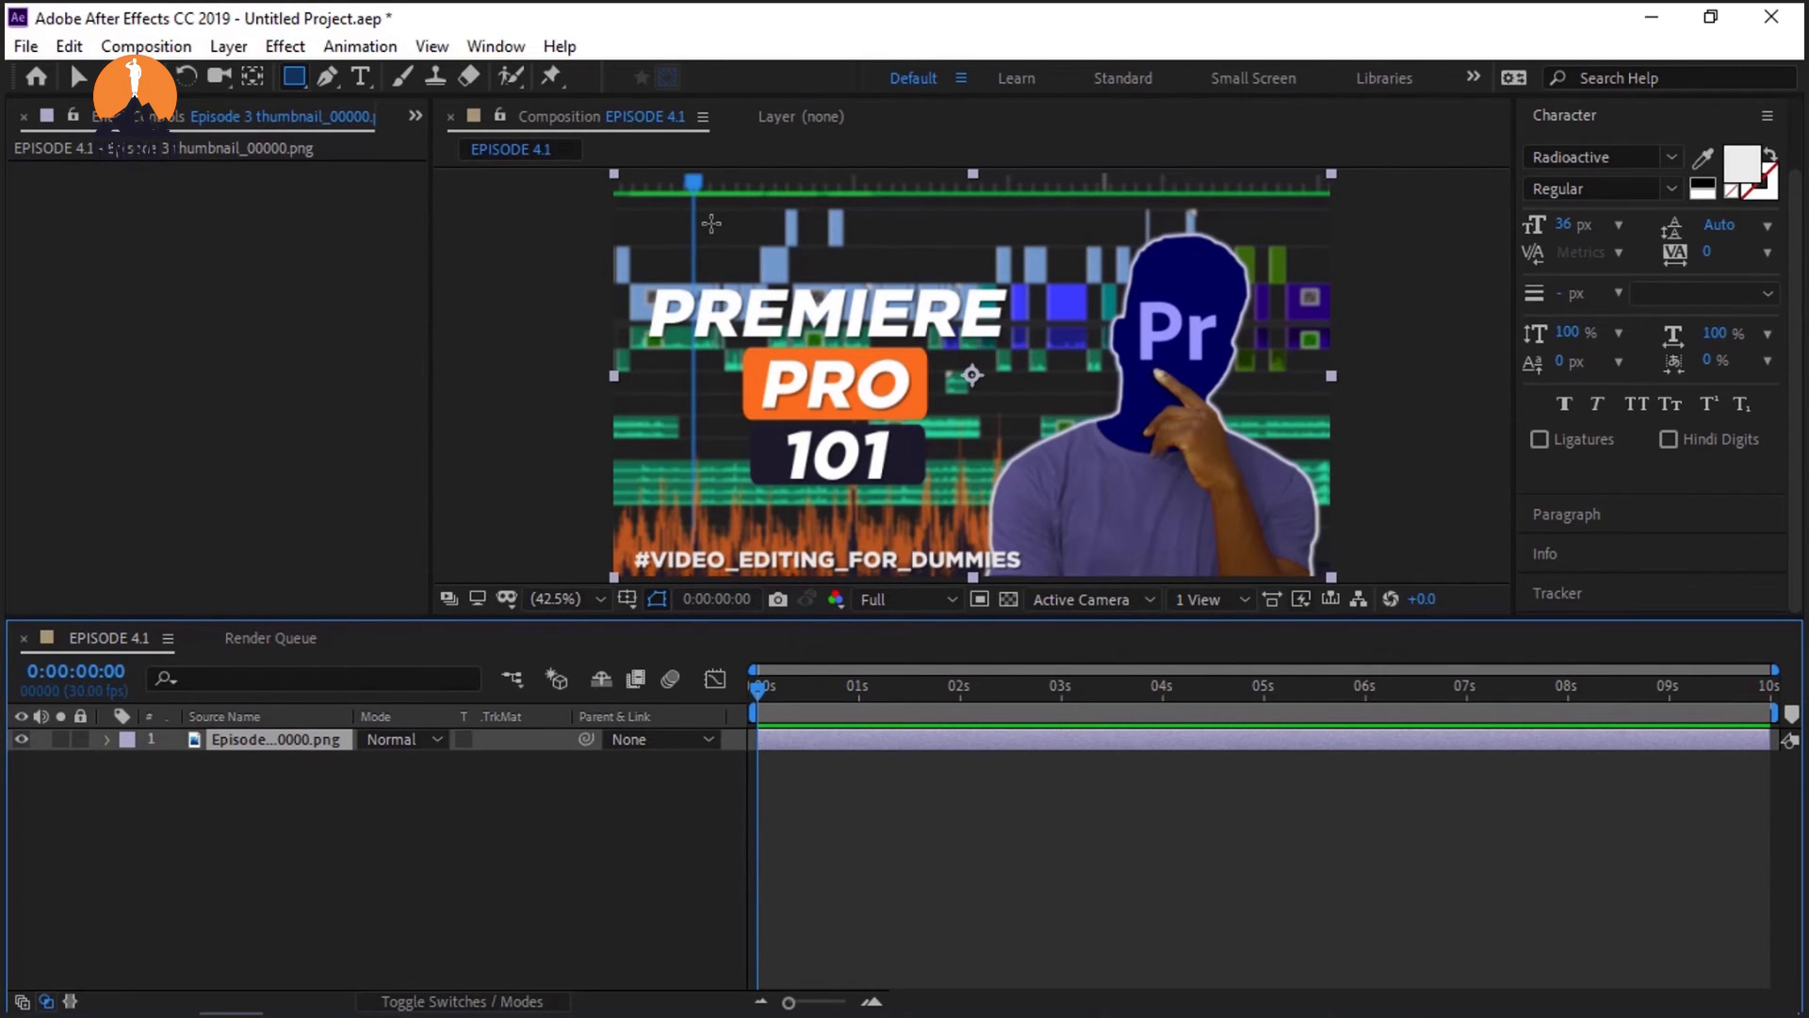
pyautogui.moveTo(711, 223); pyautogui.dragTo(978, 418)
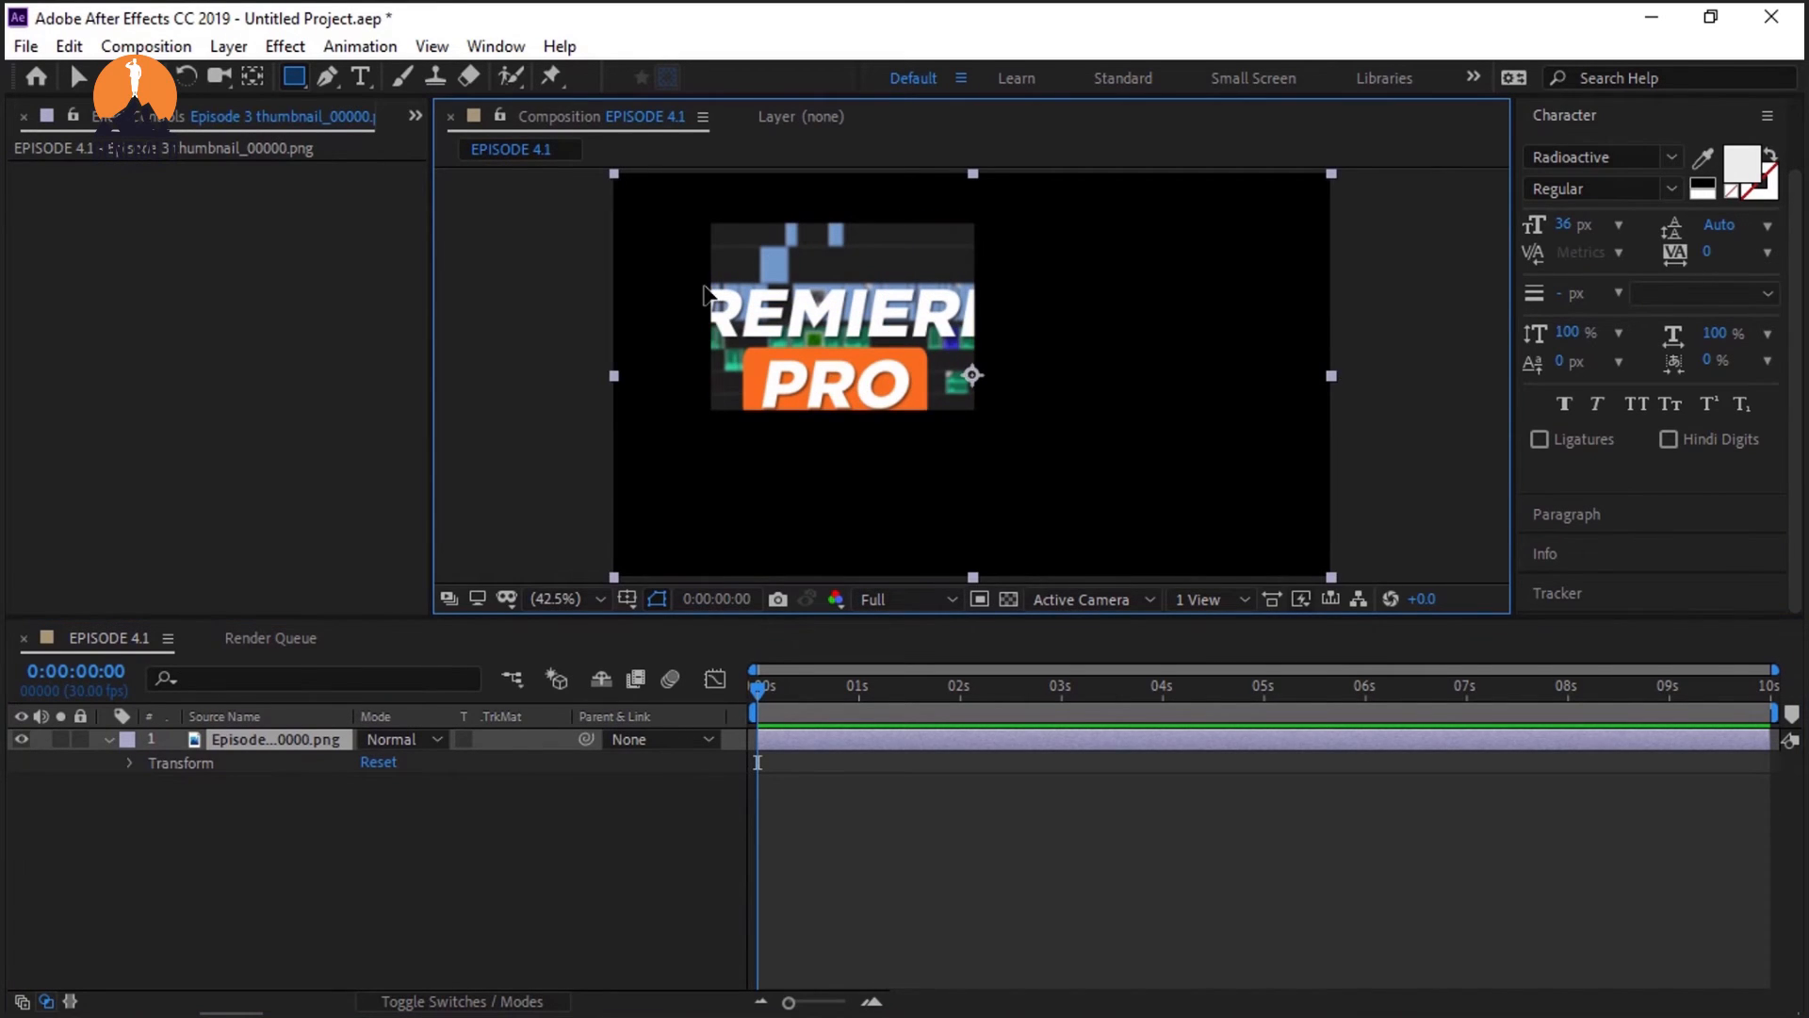
pyautogui.hotkey('ctrl', 'z')
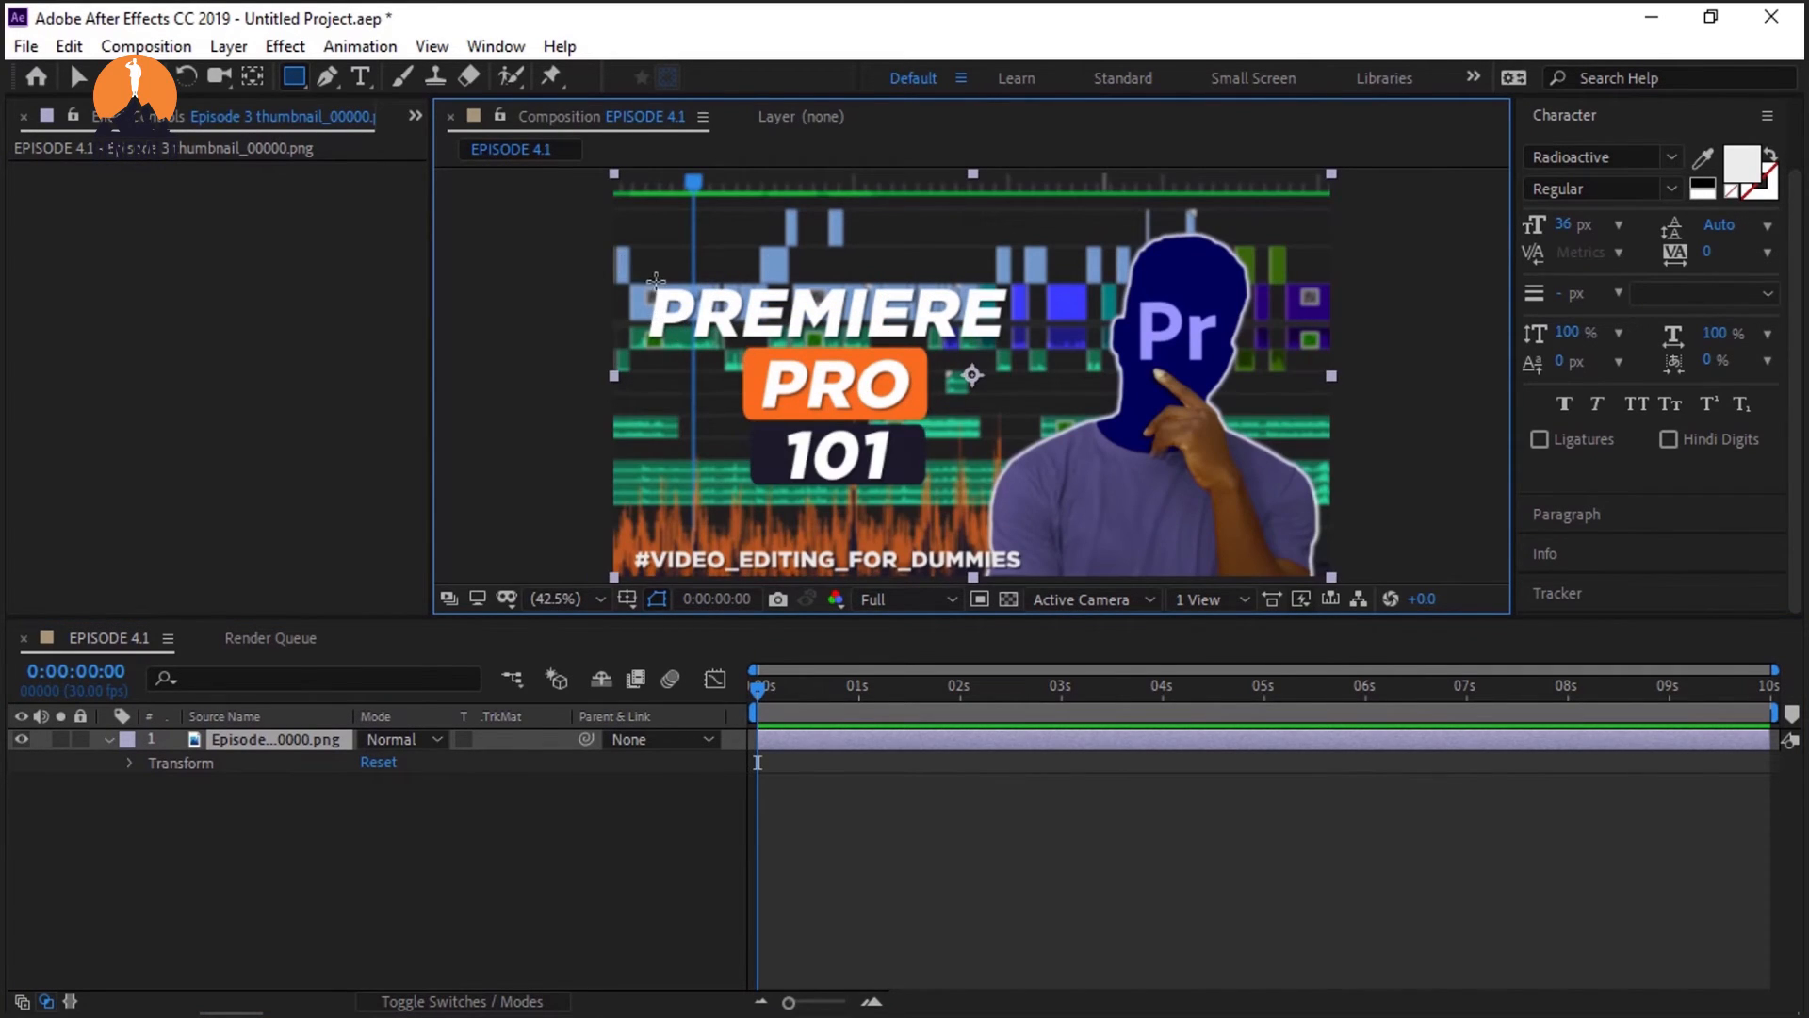
pyautogui.moveTo(638, 269); pyautogui.dragTo(1018, 342)
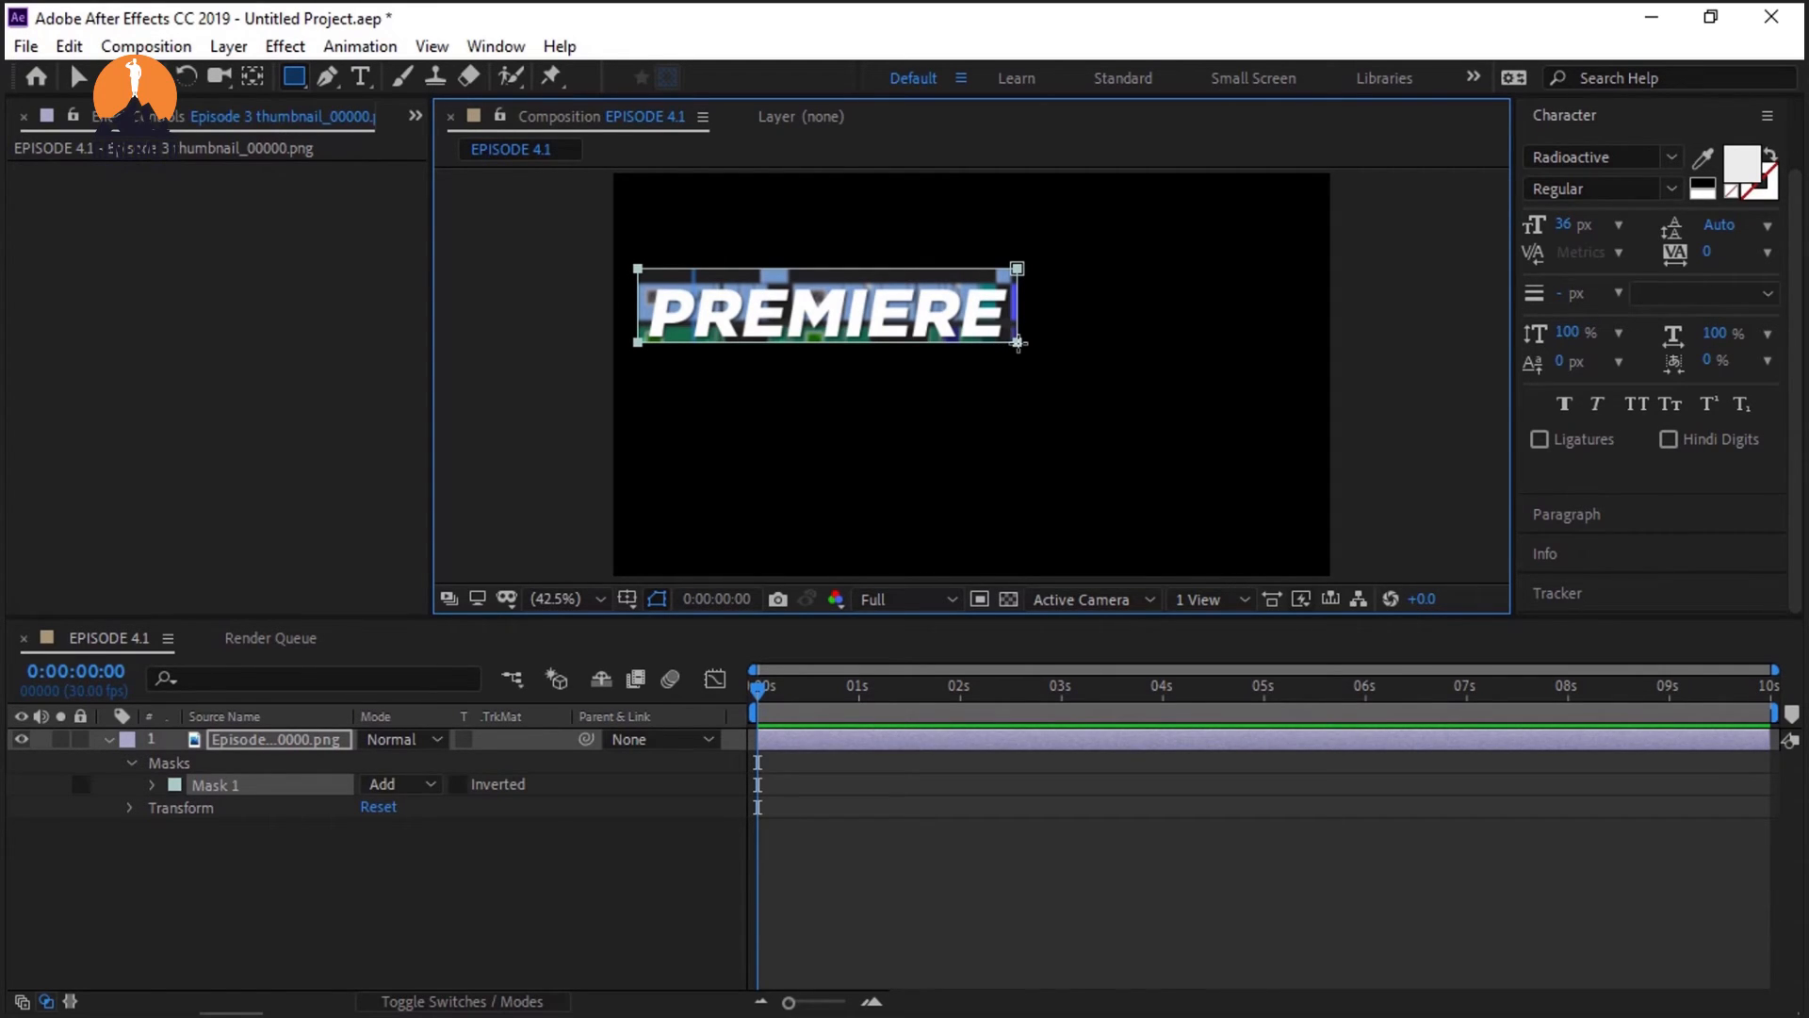
pyautogui.hotkey('ctrl', 'z')
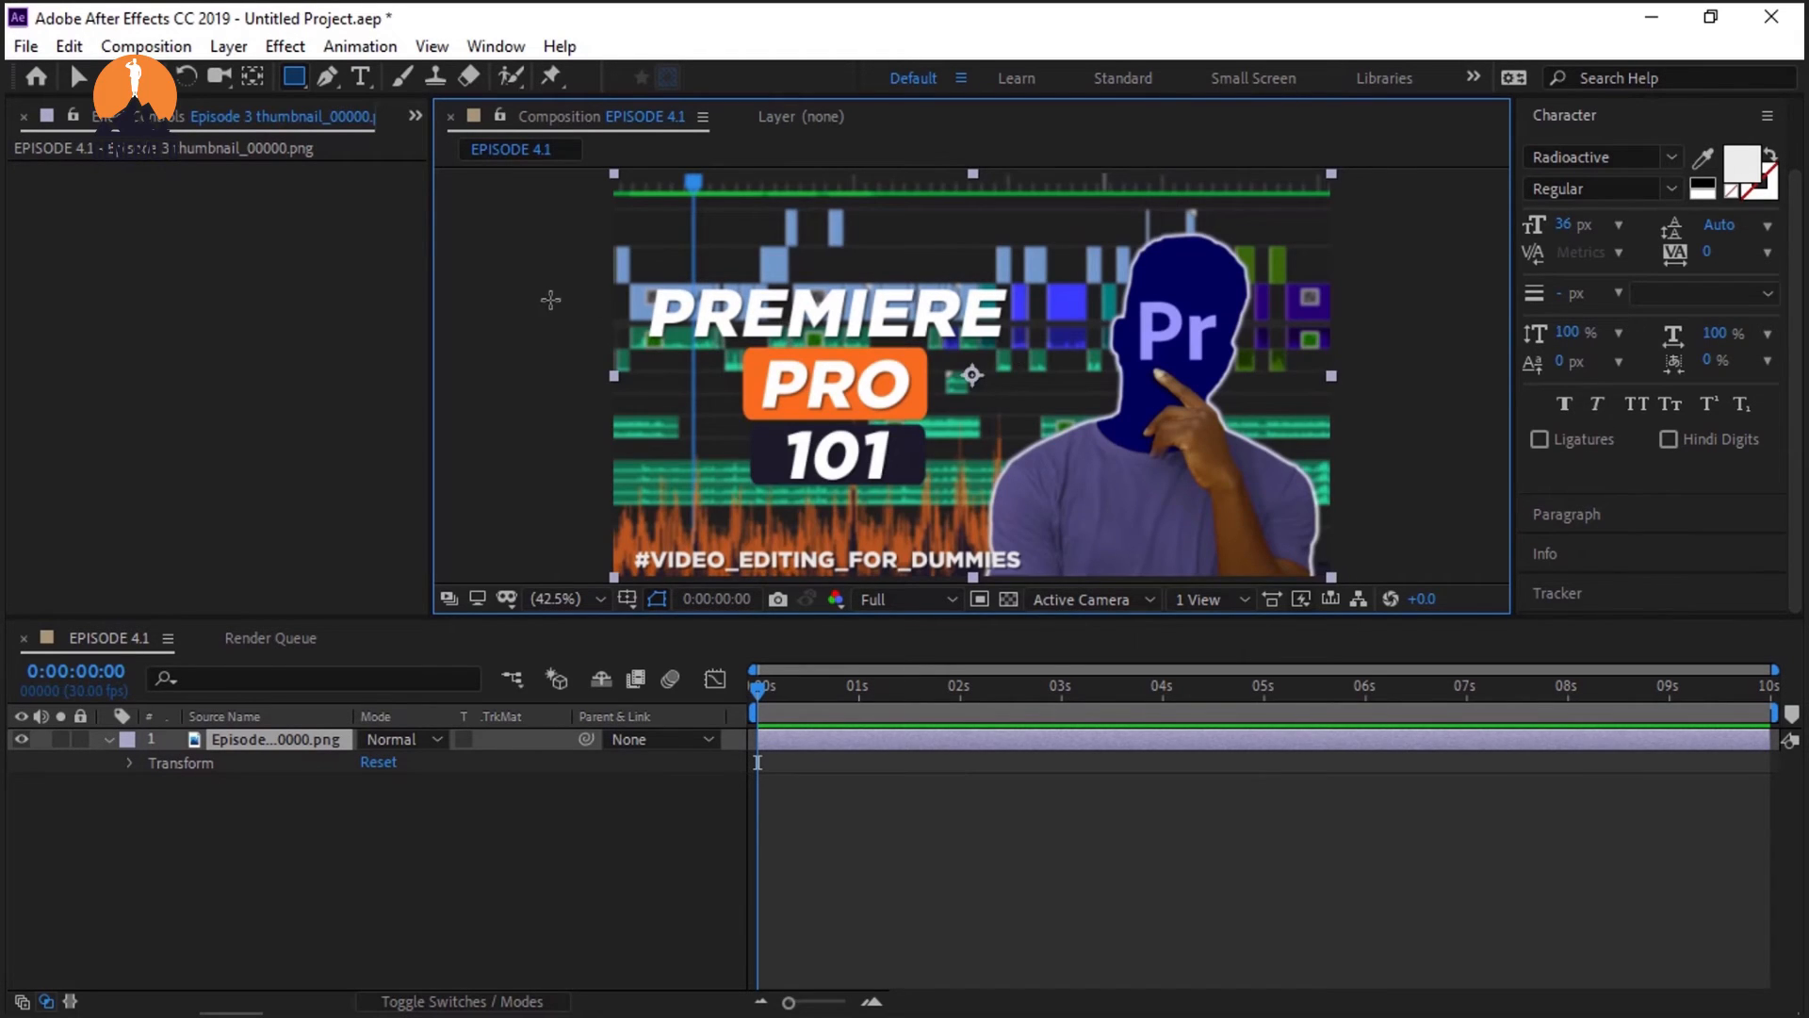
# Step: Try an elliptical mask on the thumbnail layer, shaping it into a circle around the word PRO, and undo it
pyautogui.press('q')
pyautogui.moveTo(714, 257); pyautogui.dragTo(793, 412)
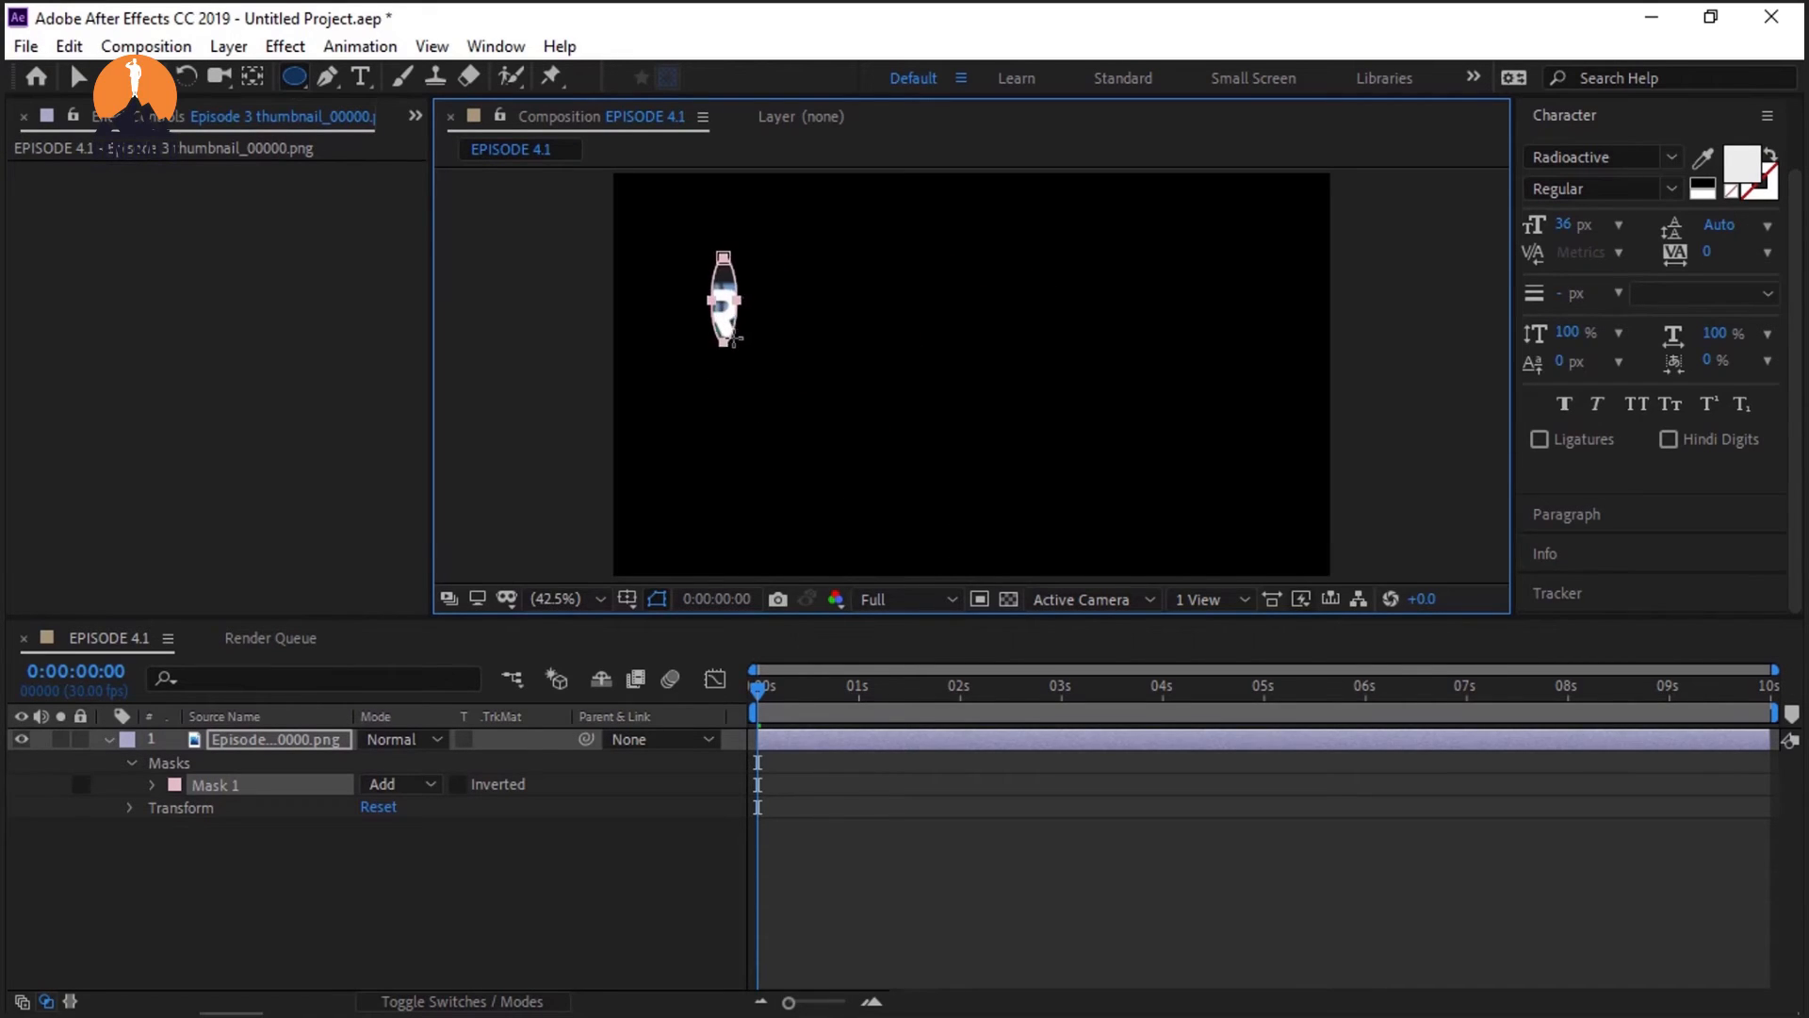
pyautogui.moveTo(733, 339); pyautogui.dragTo(908, 271)
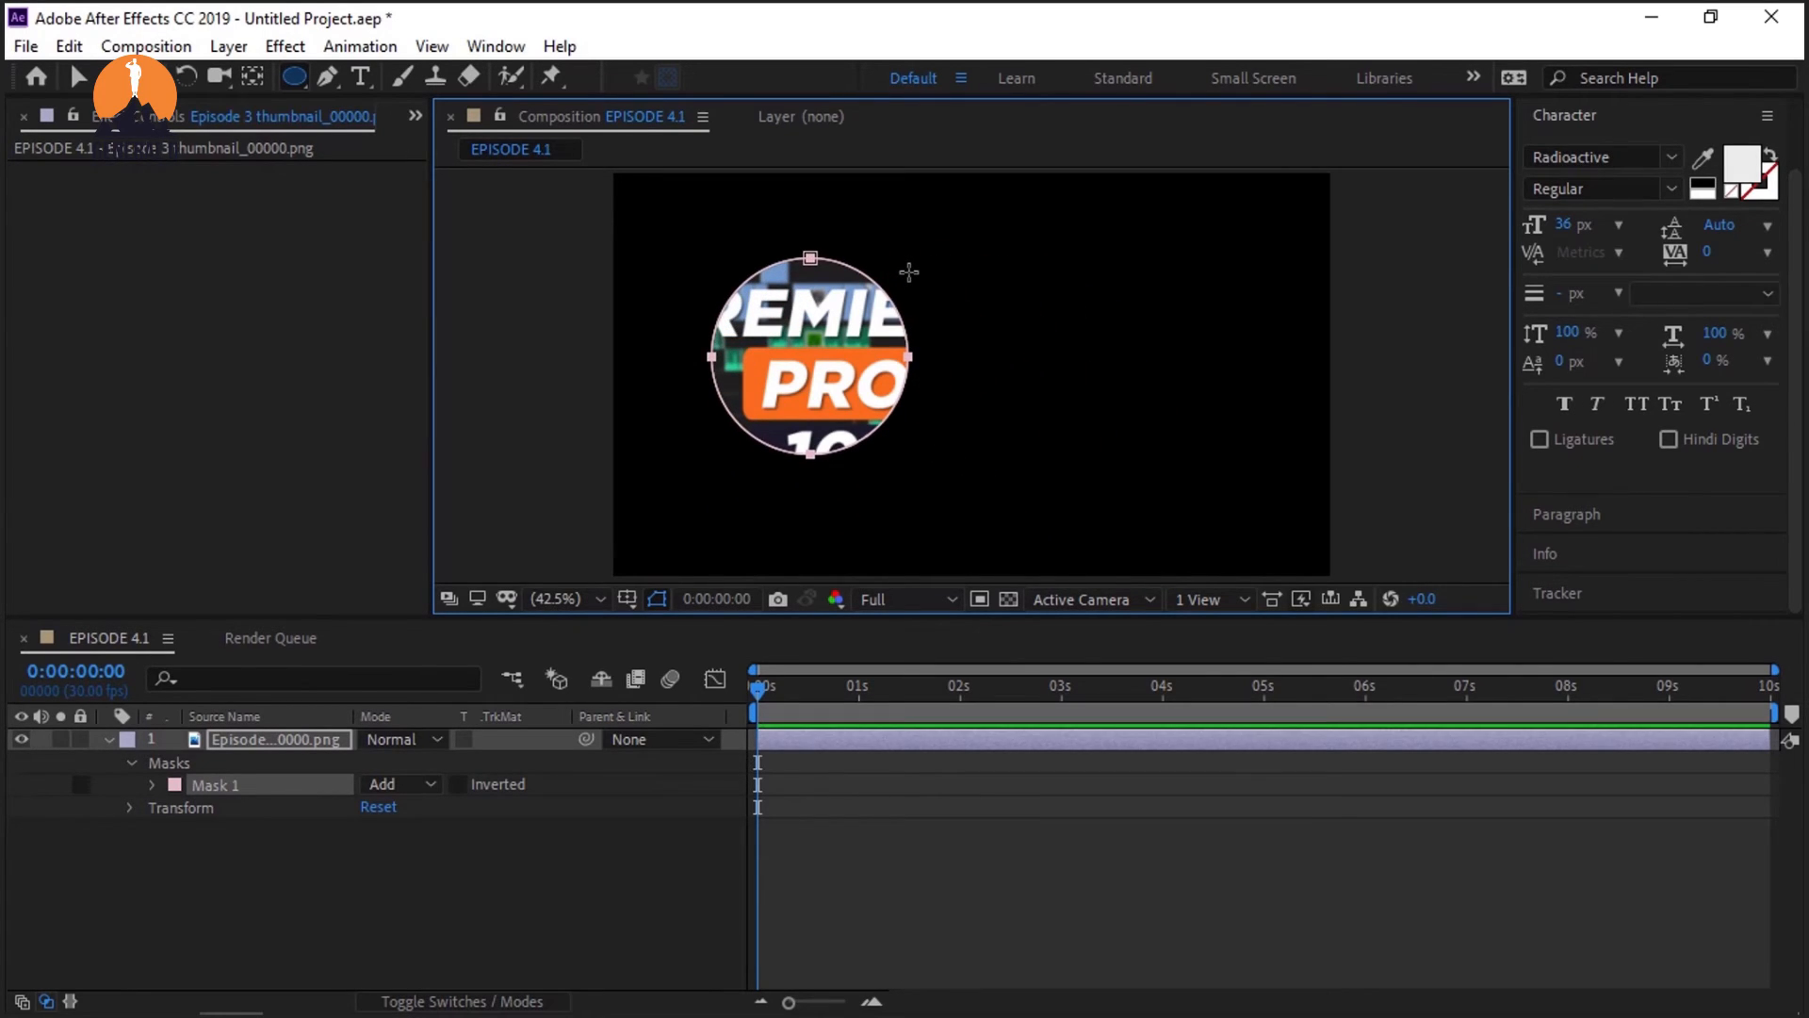
pyautogui.hotkey('ctrl', 'z')
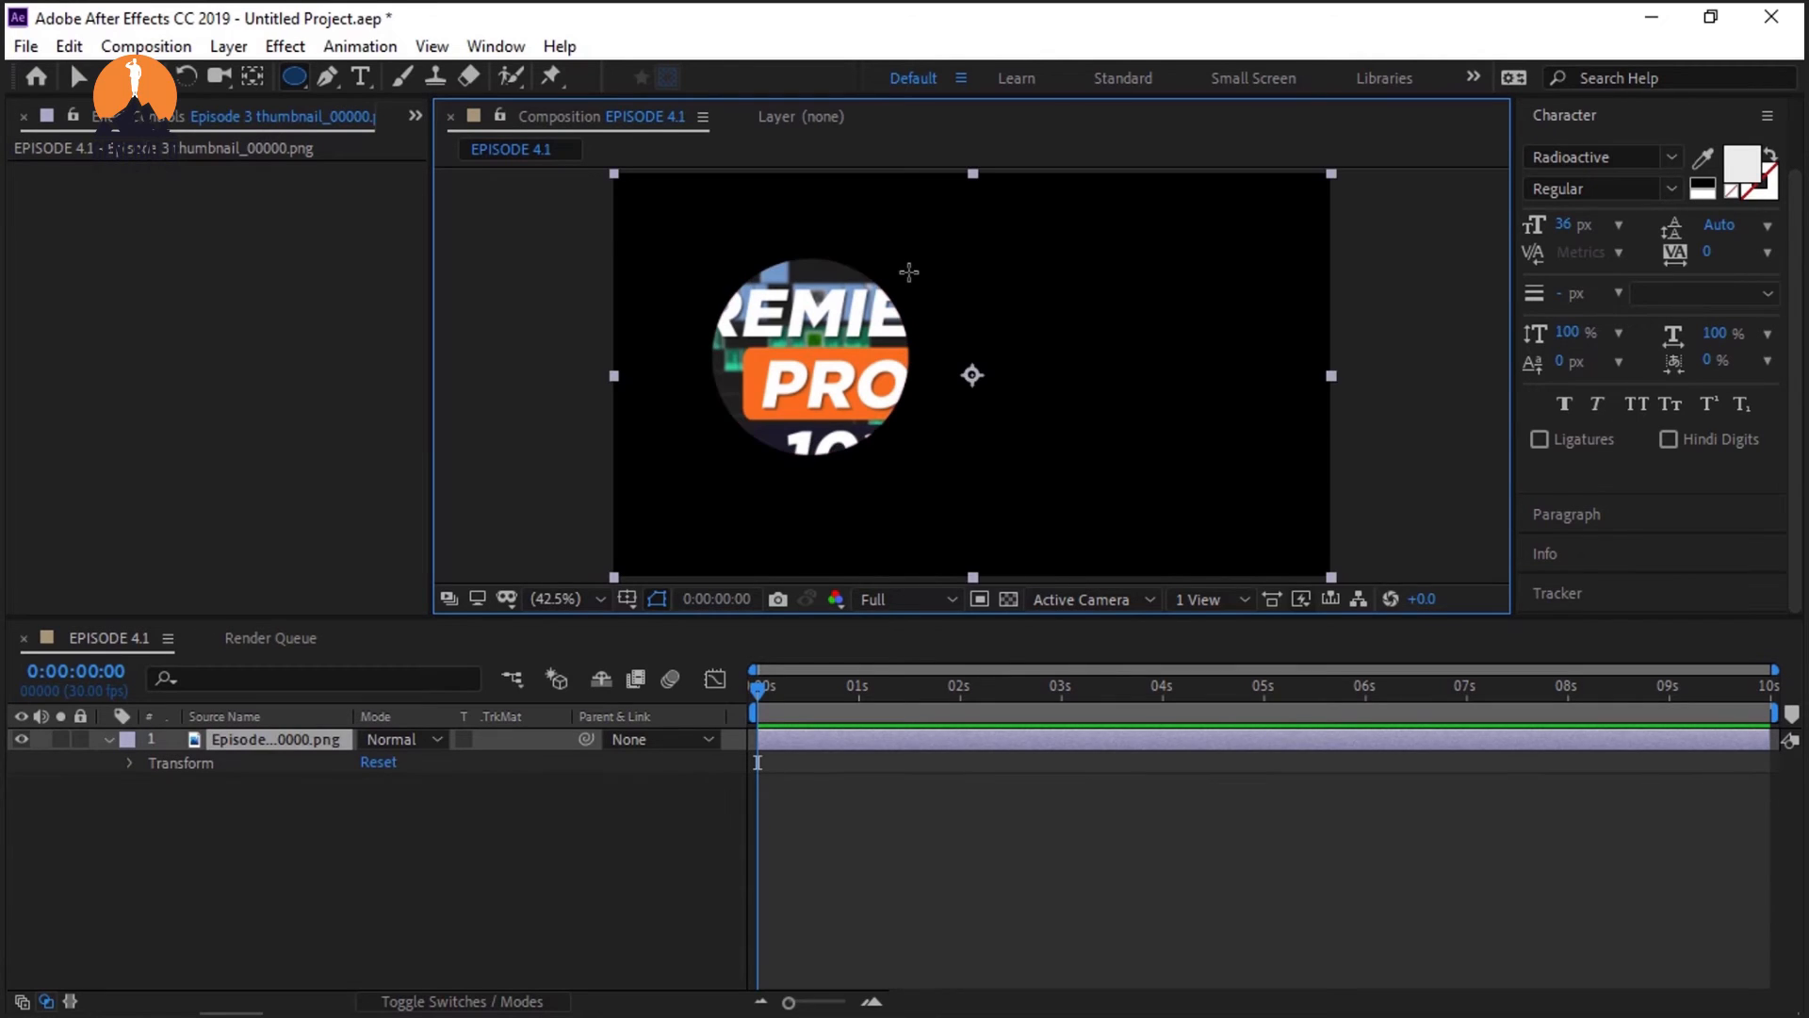
pyautogui.press('v')
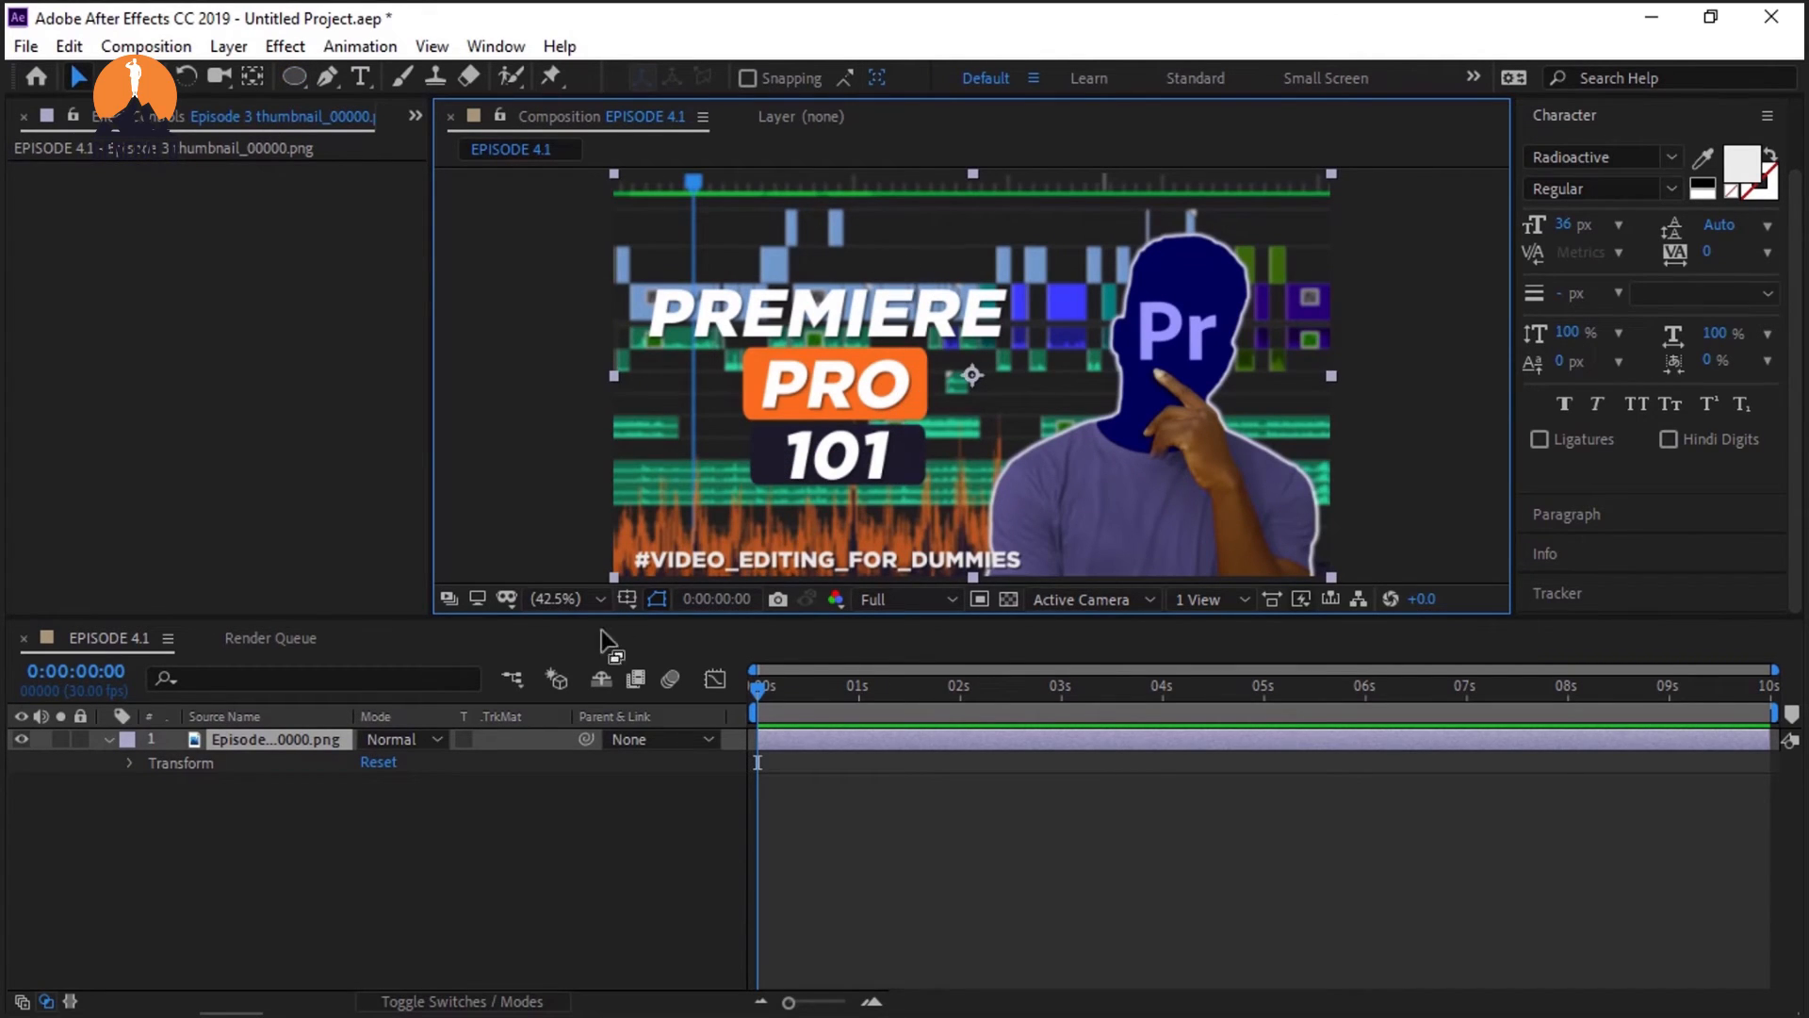
# Step: Activate the Rectangle tool with no layer selected, and set the shape fill to white and the stroke to red
pyautogui.press('q')
pyautogui.press('q')
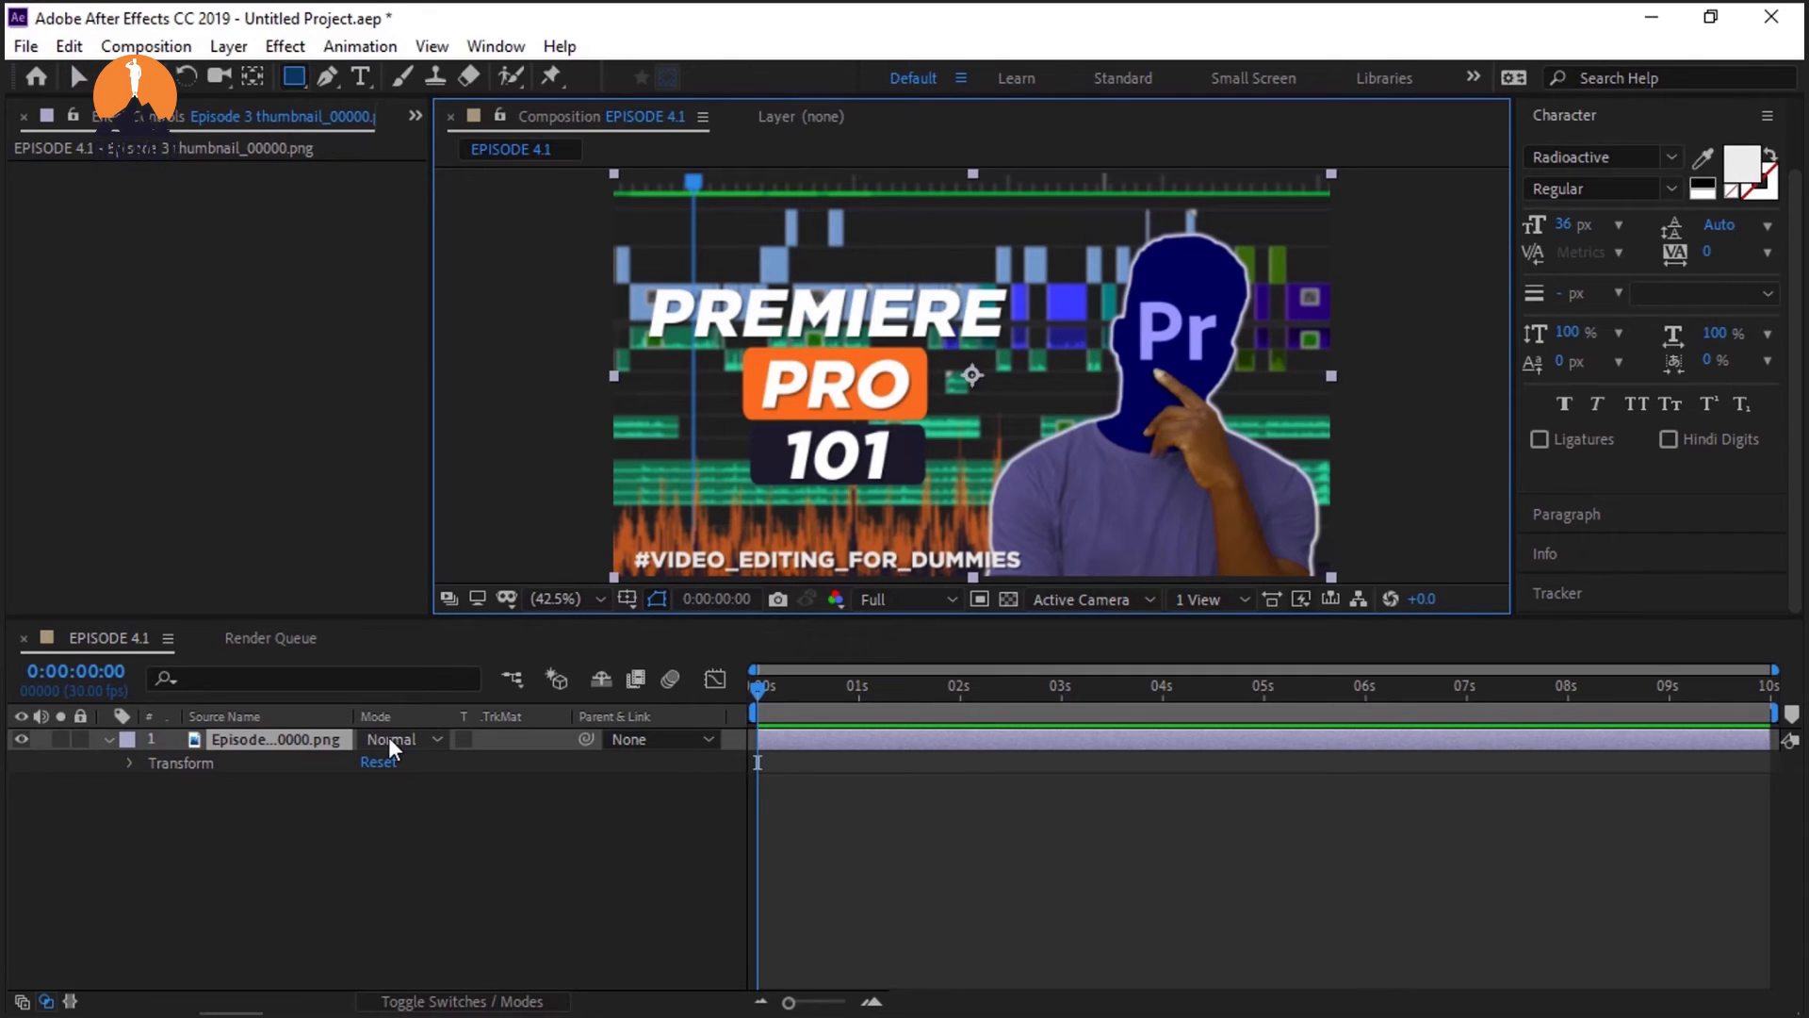
pyautogui.keyDown('ctrl'); pyautogui.click(246, 743); pyautogui.keyUp('ctrl')
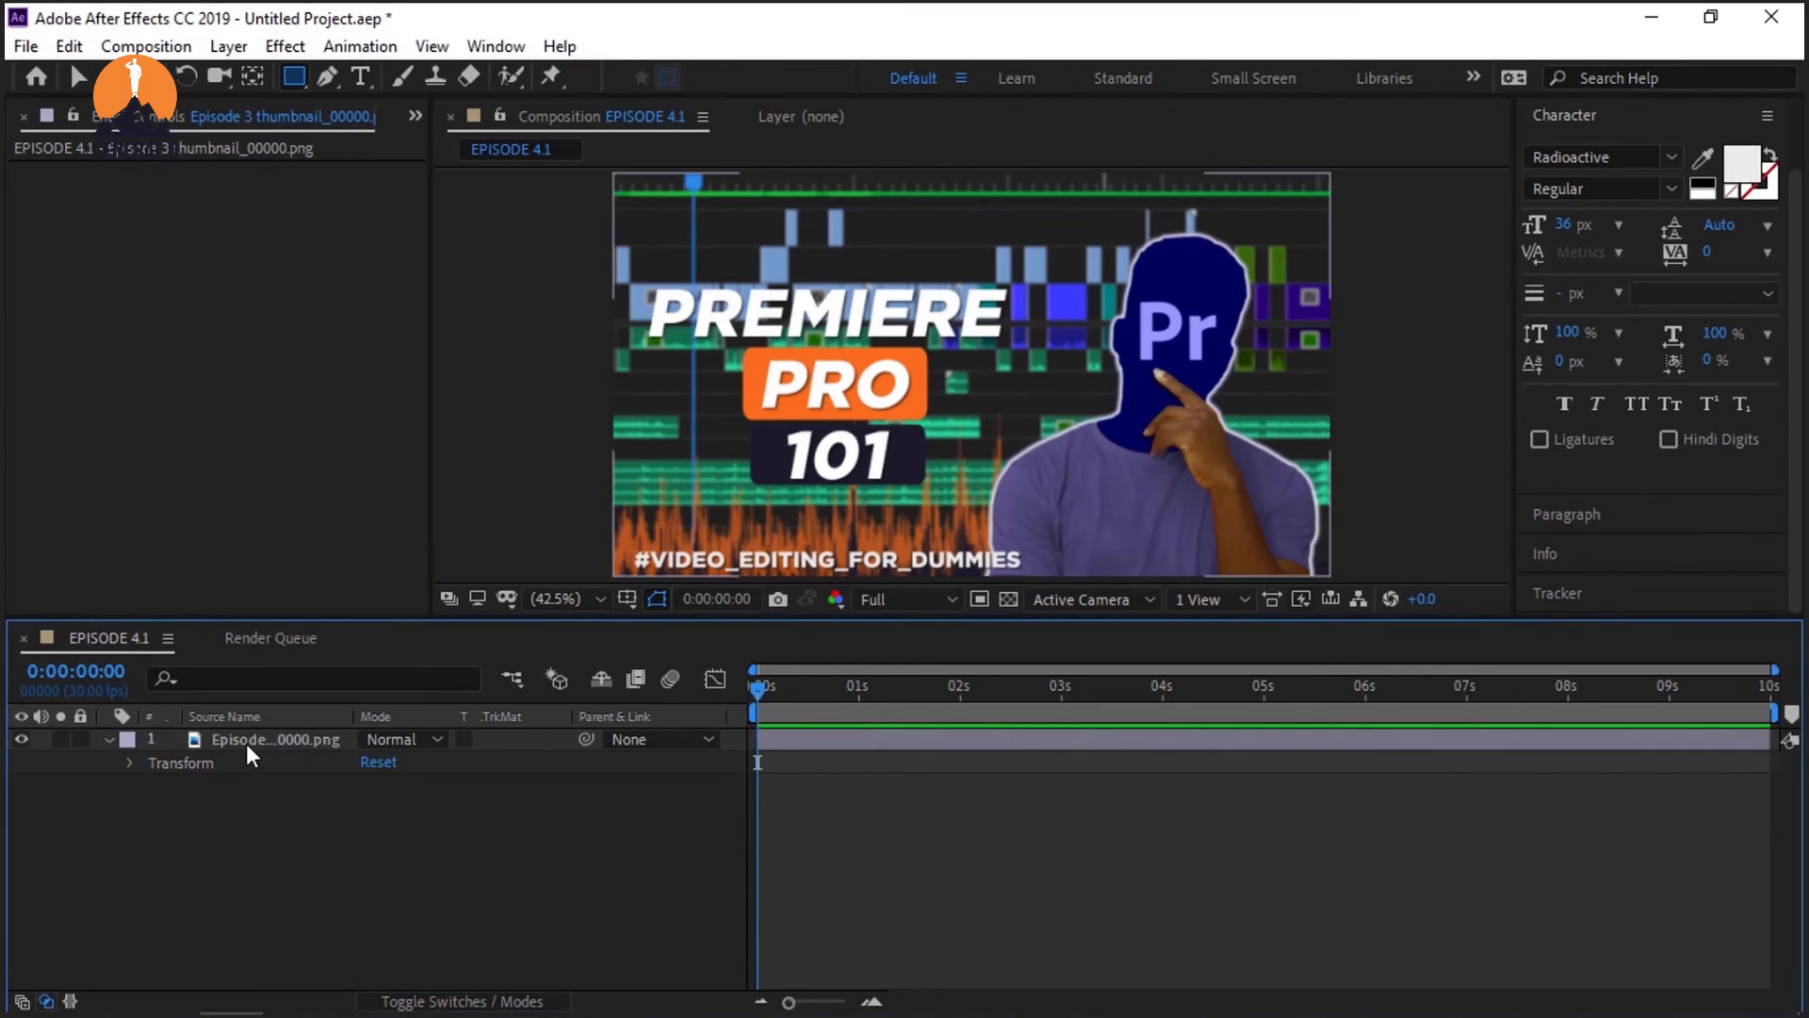
pyautogui.click(296, 870)
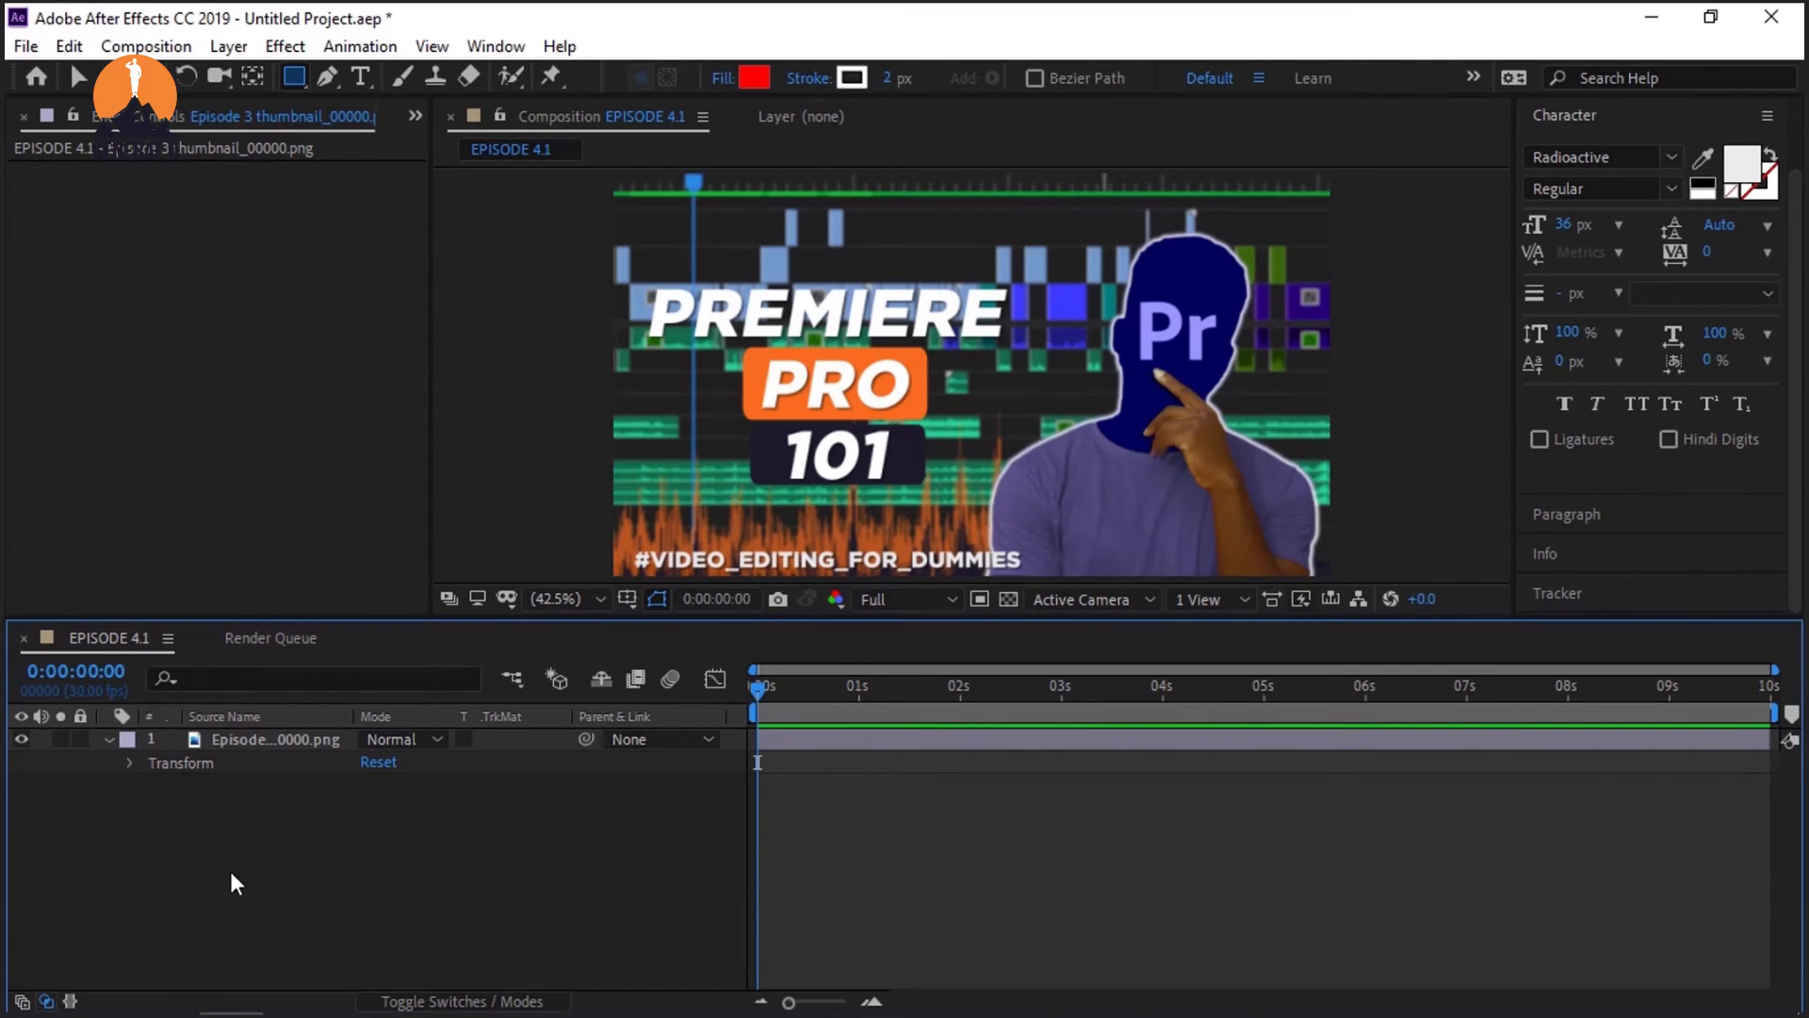
pyautogui.click(748, 83)
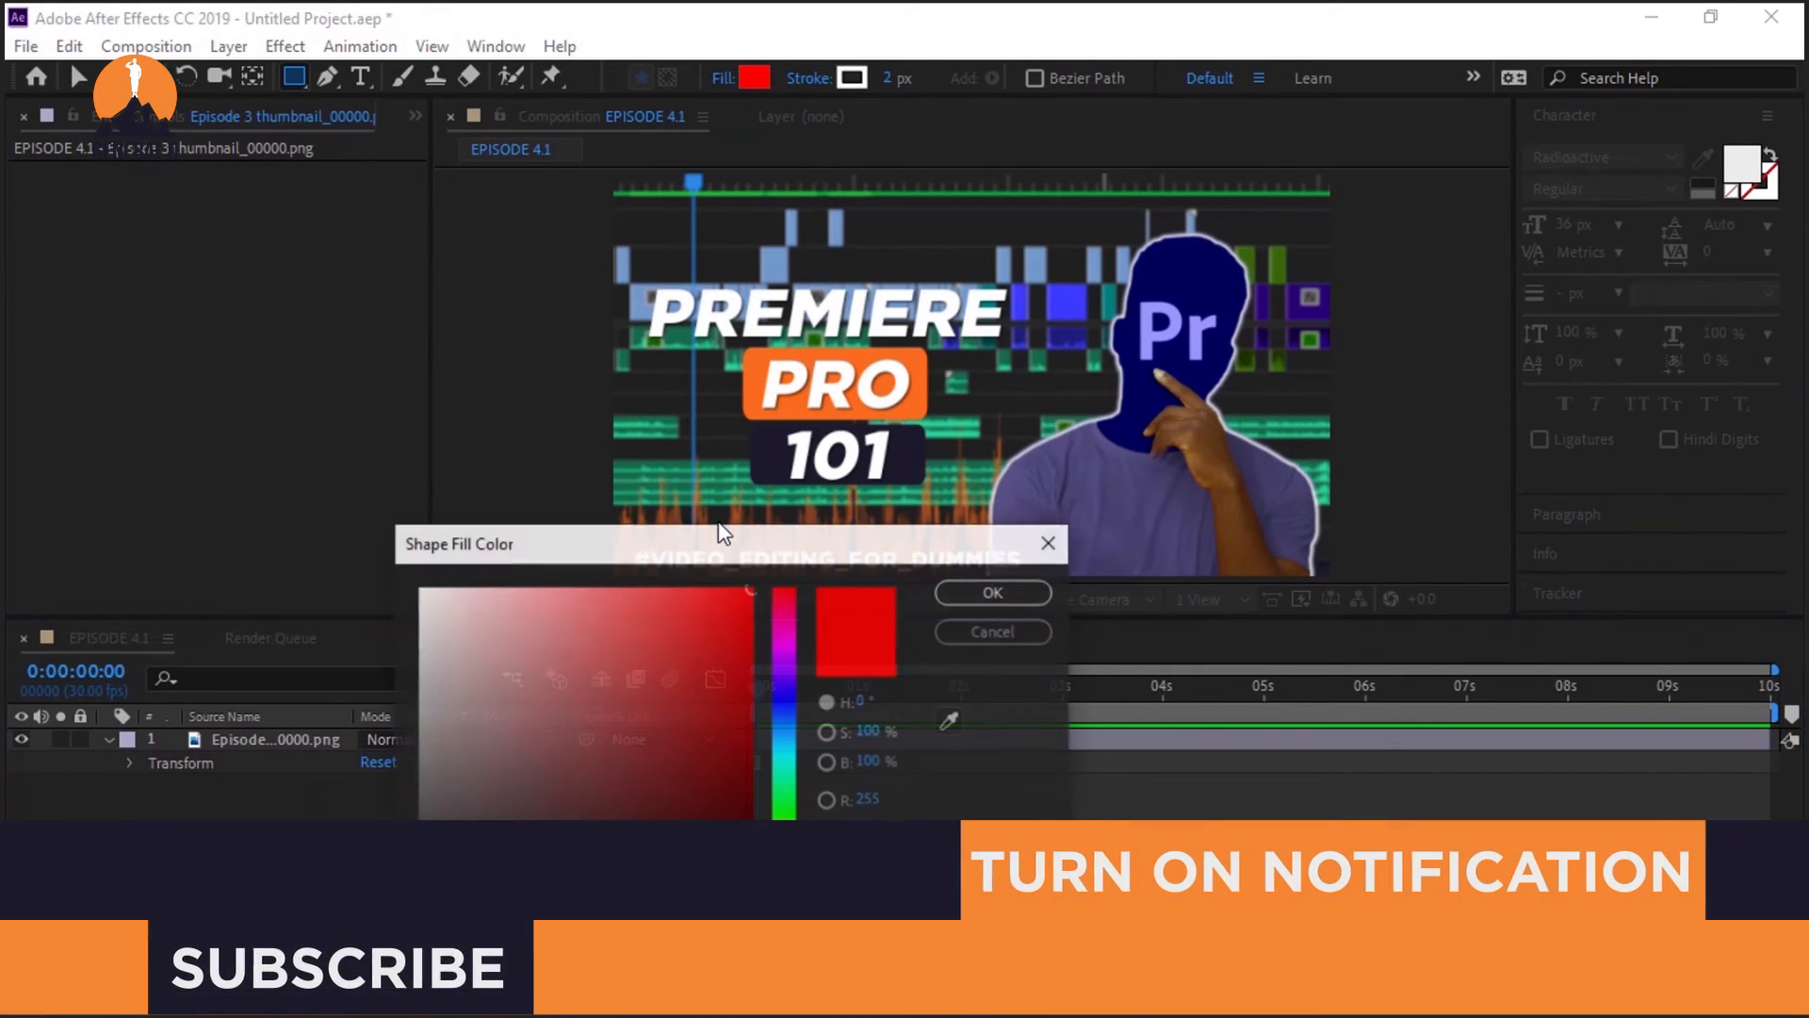
pyautogui.moveTo(573, 645)
pyautogui.mouseDown()
pyautogui.moveTo(461, 646)
pyautogui.moveTo(420, 589)
pyautogui.mouseUp()
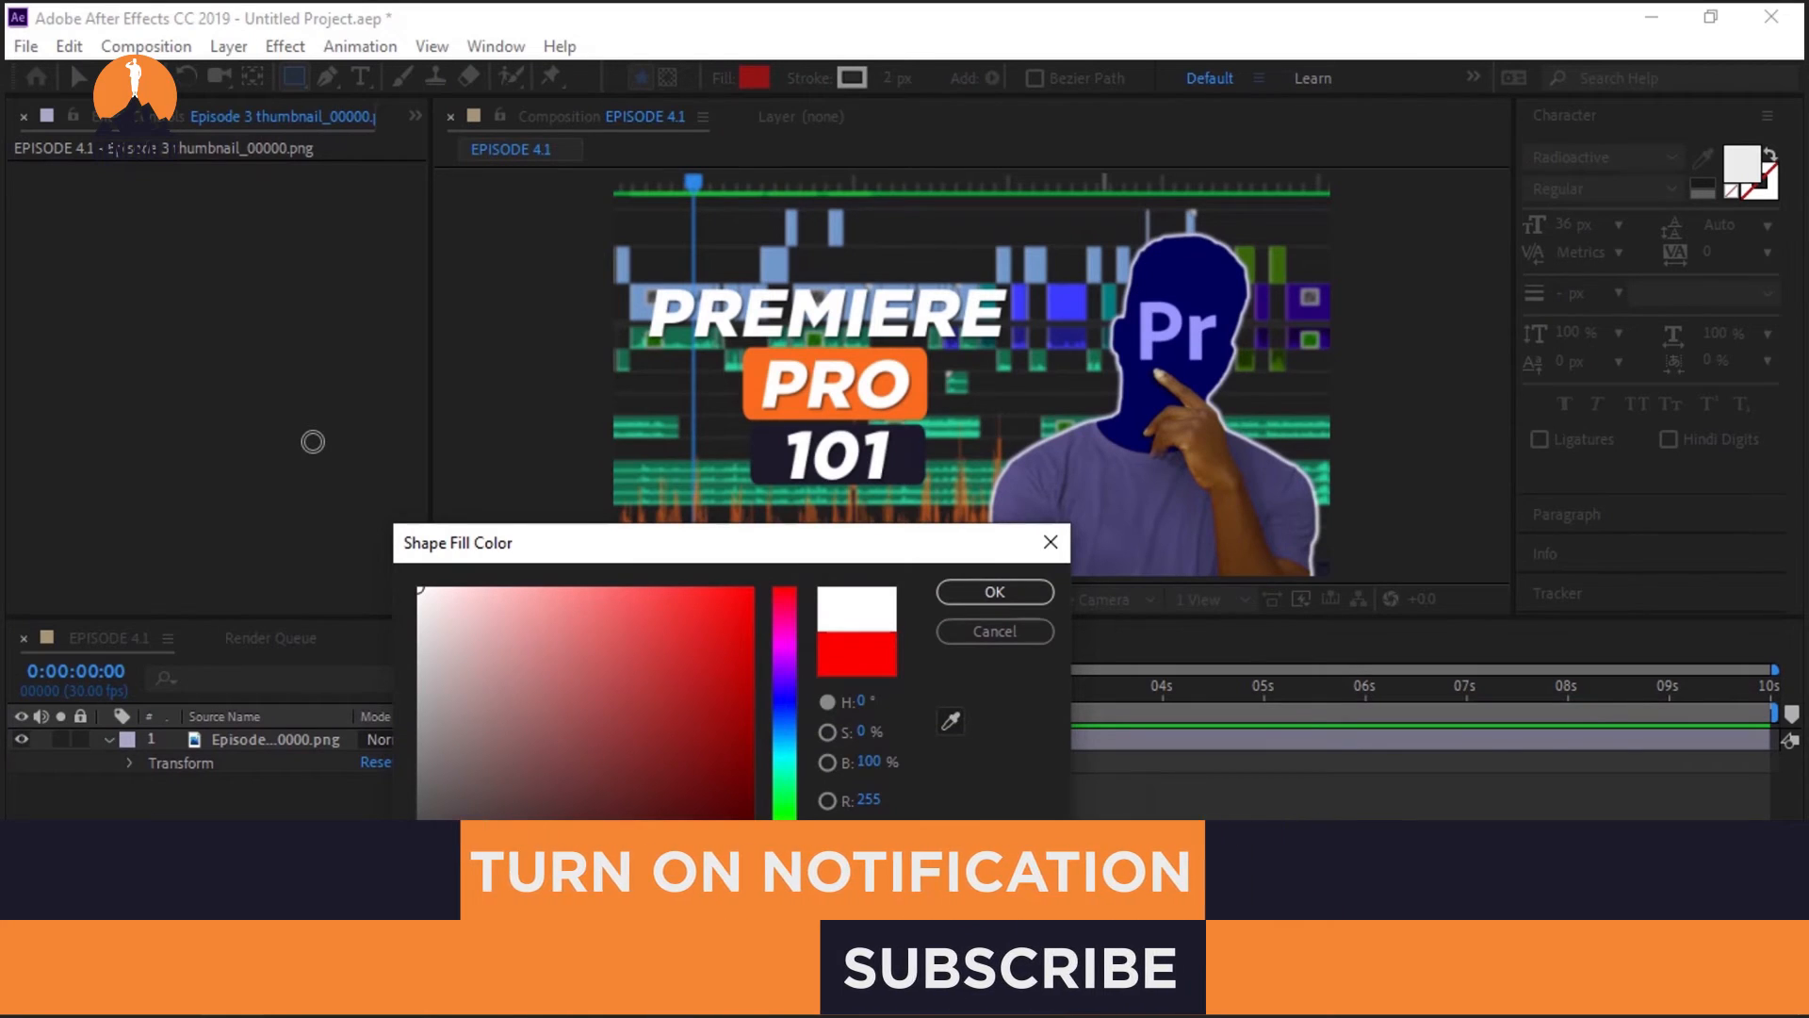
pyautogui.click(1021, 594)
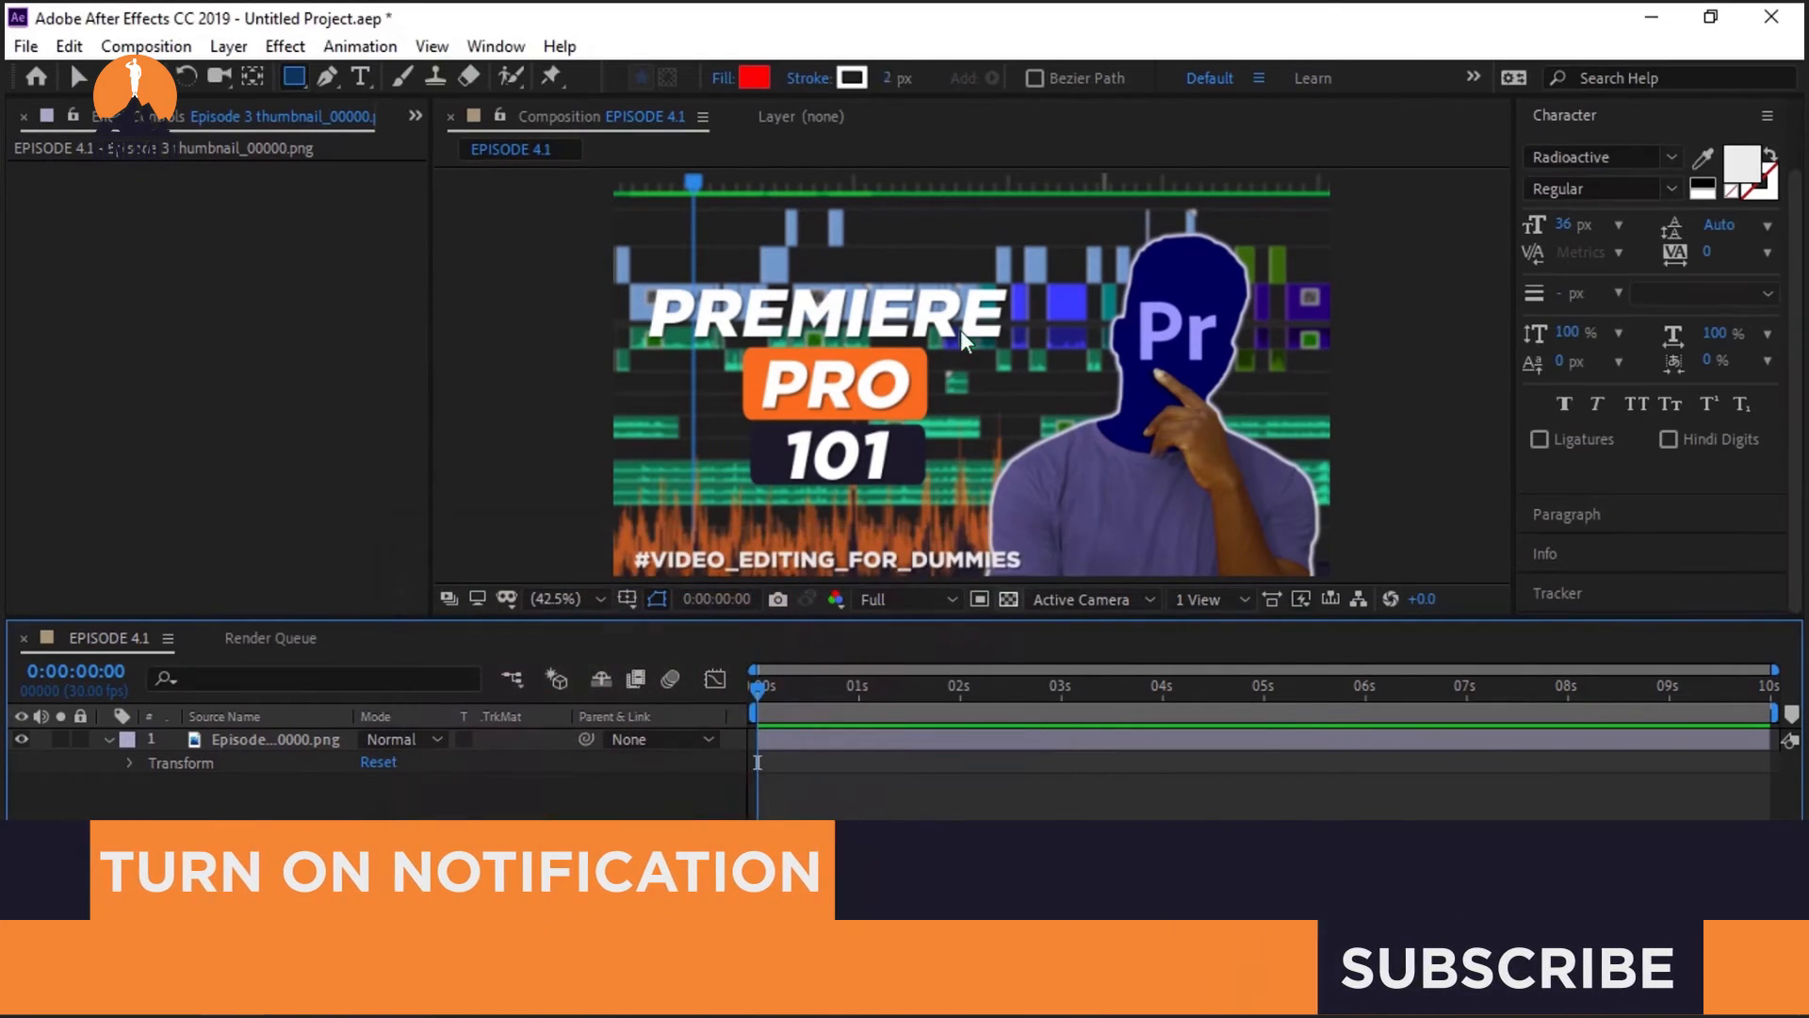
pyautogui.click(851, 77)
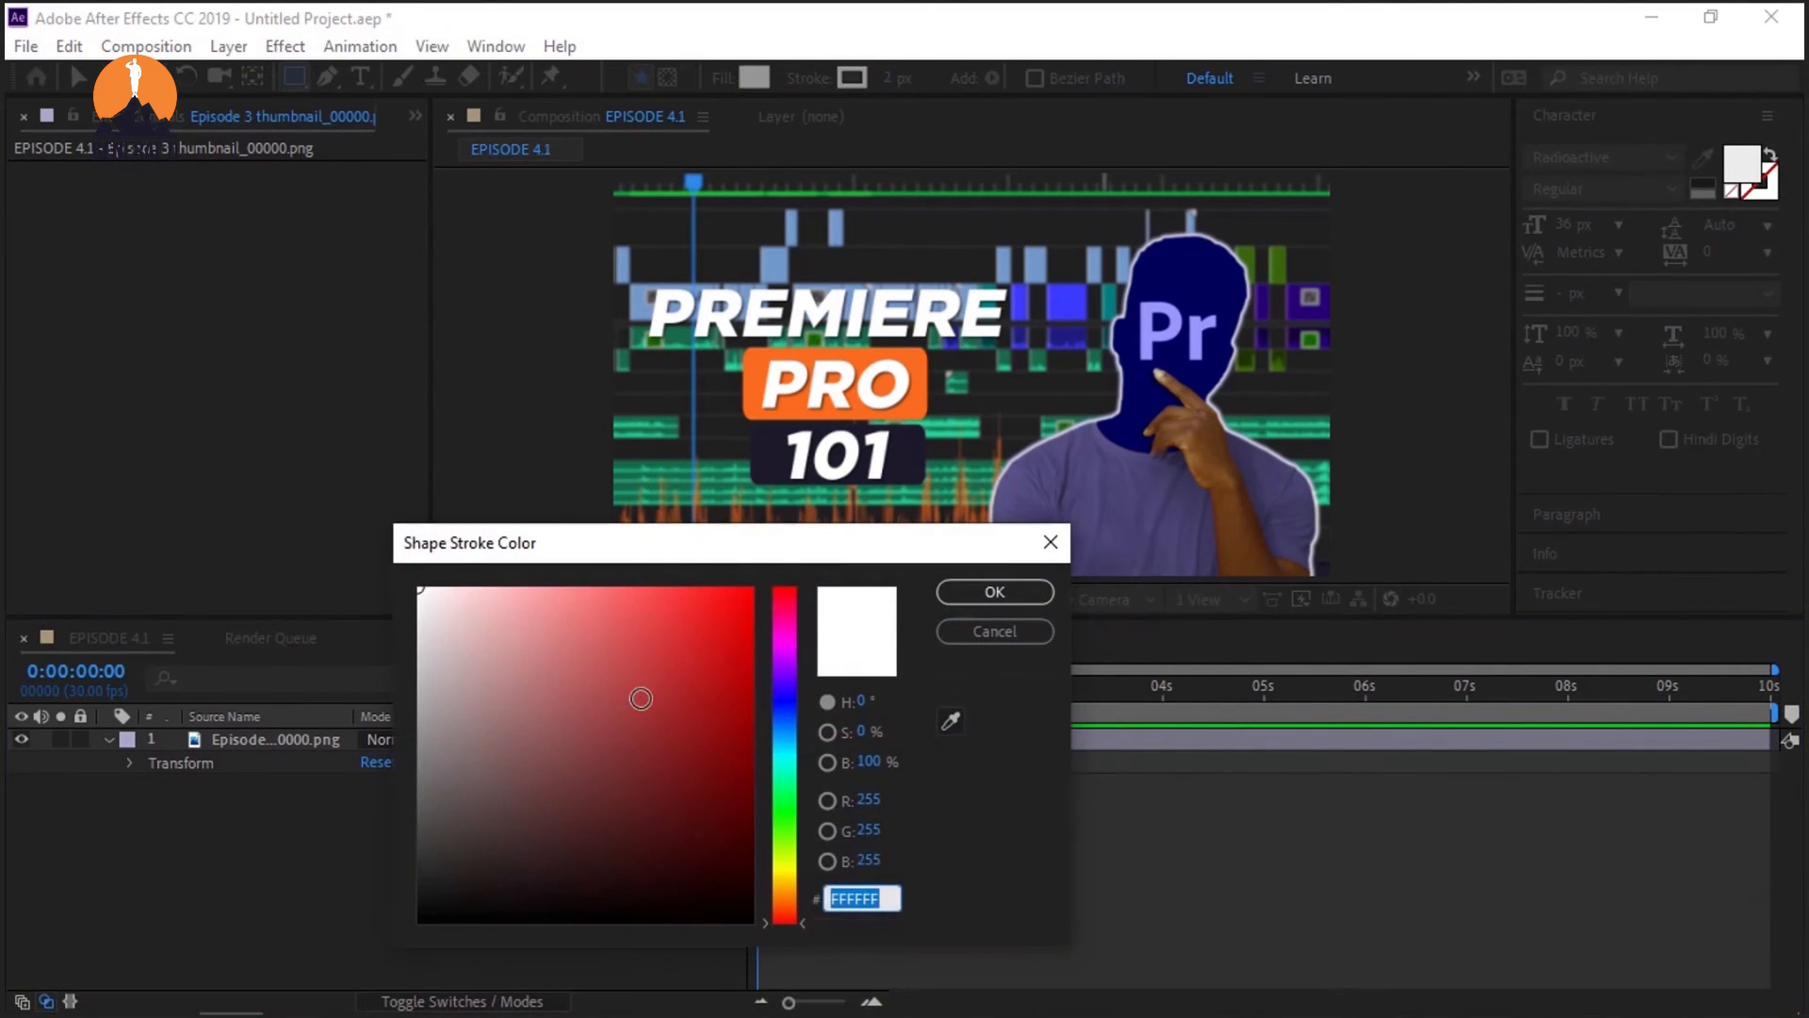
pyautogui.click(975, 596)
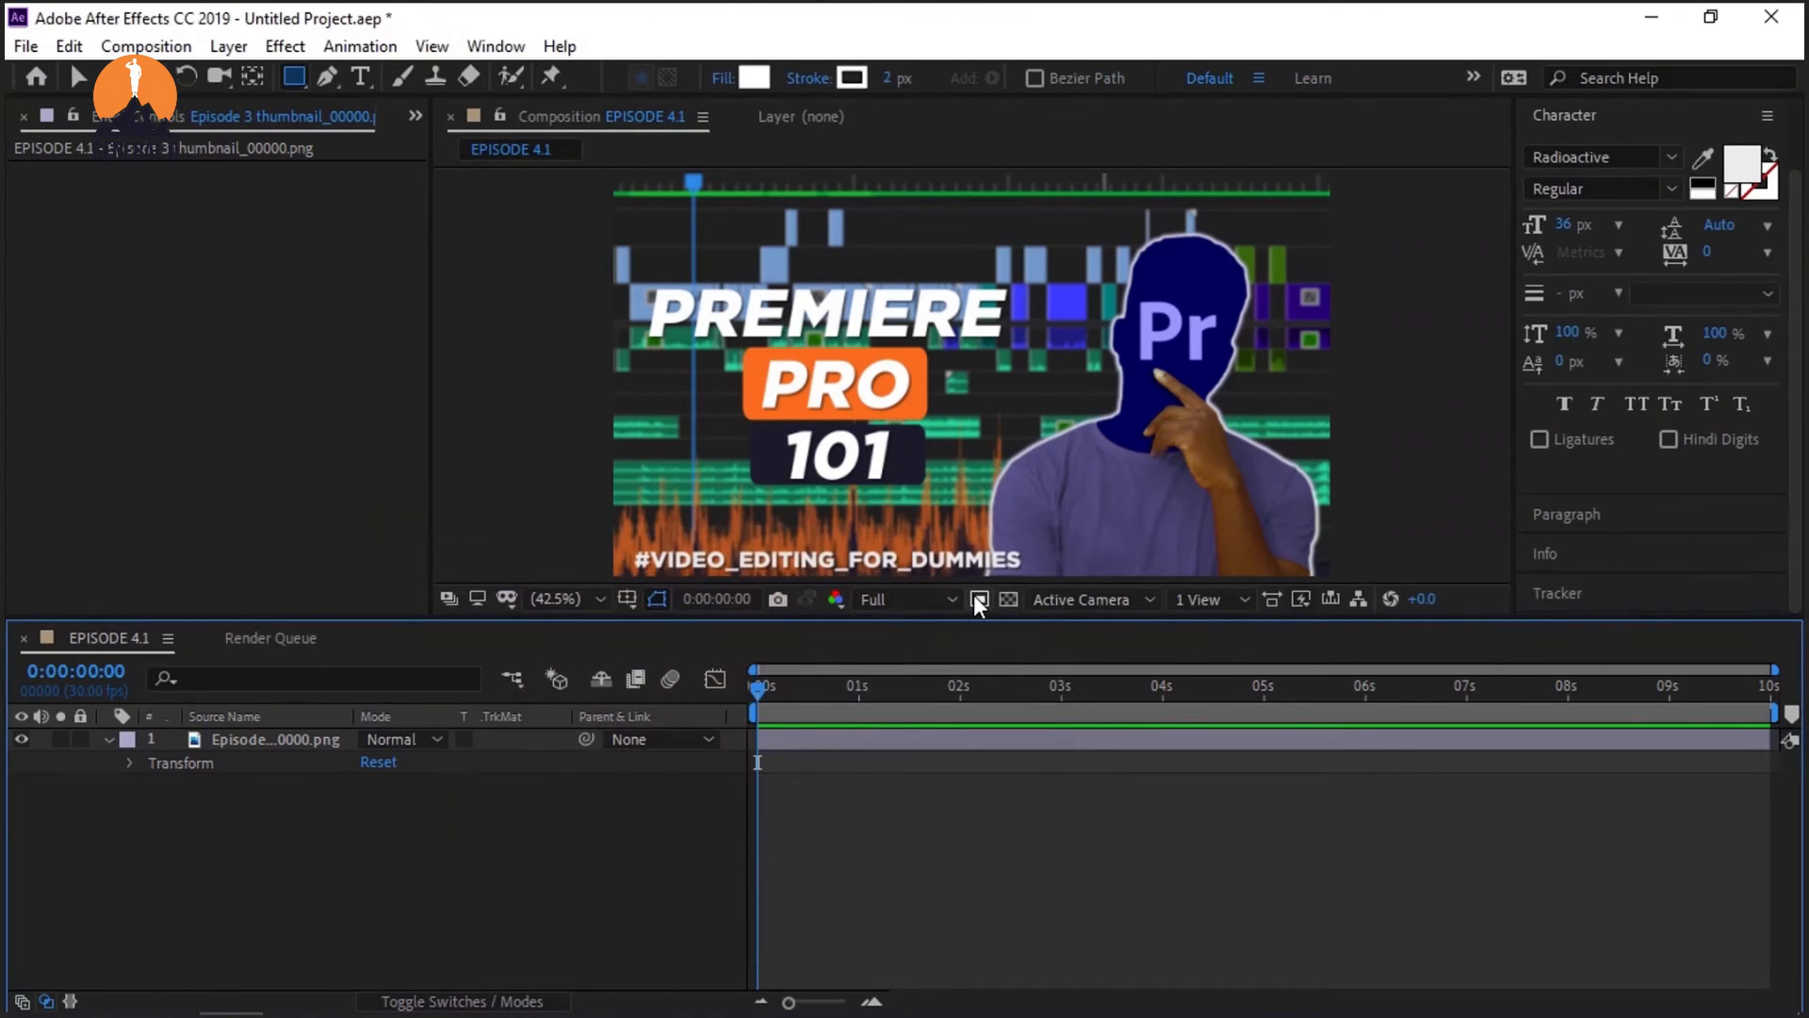
# Step: Draw a white rectangle with a red stroke over the title text, and delete both the rectangle and its shape layer
pyautogui.moveTo(685, 238)
pyautogui.mouseDown()
pyautogui.moveTo(1034, 473)
pyautogui.moveTo(1016, 488)
pyautogui.mouseUp()
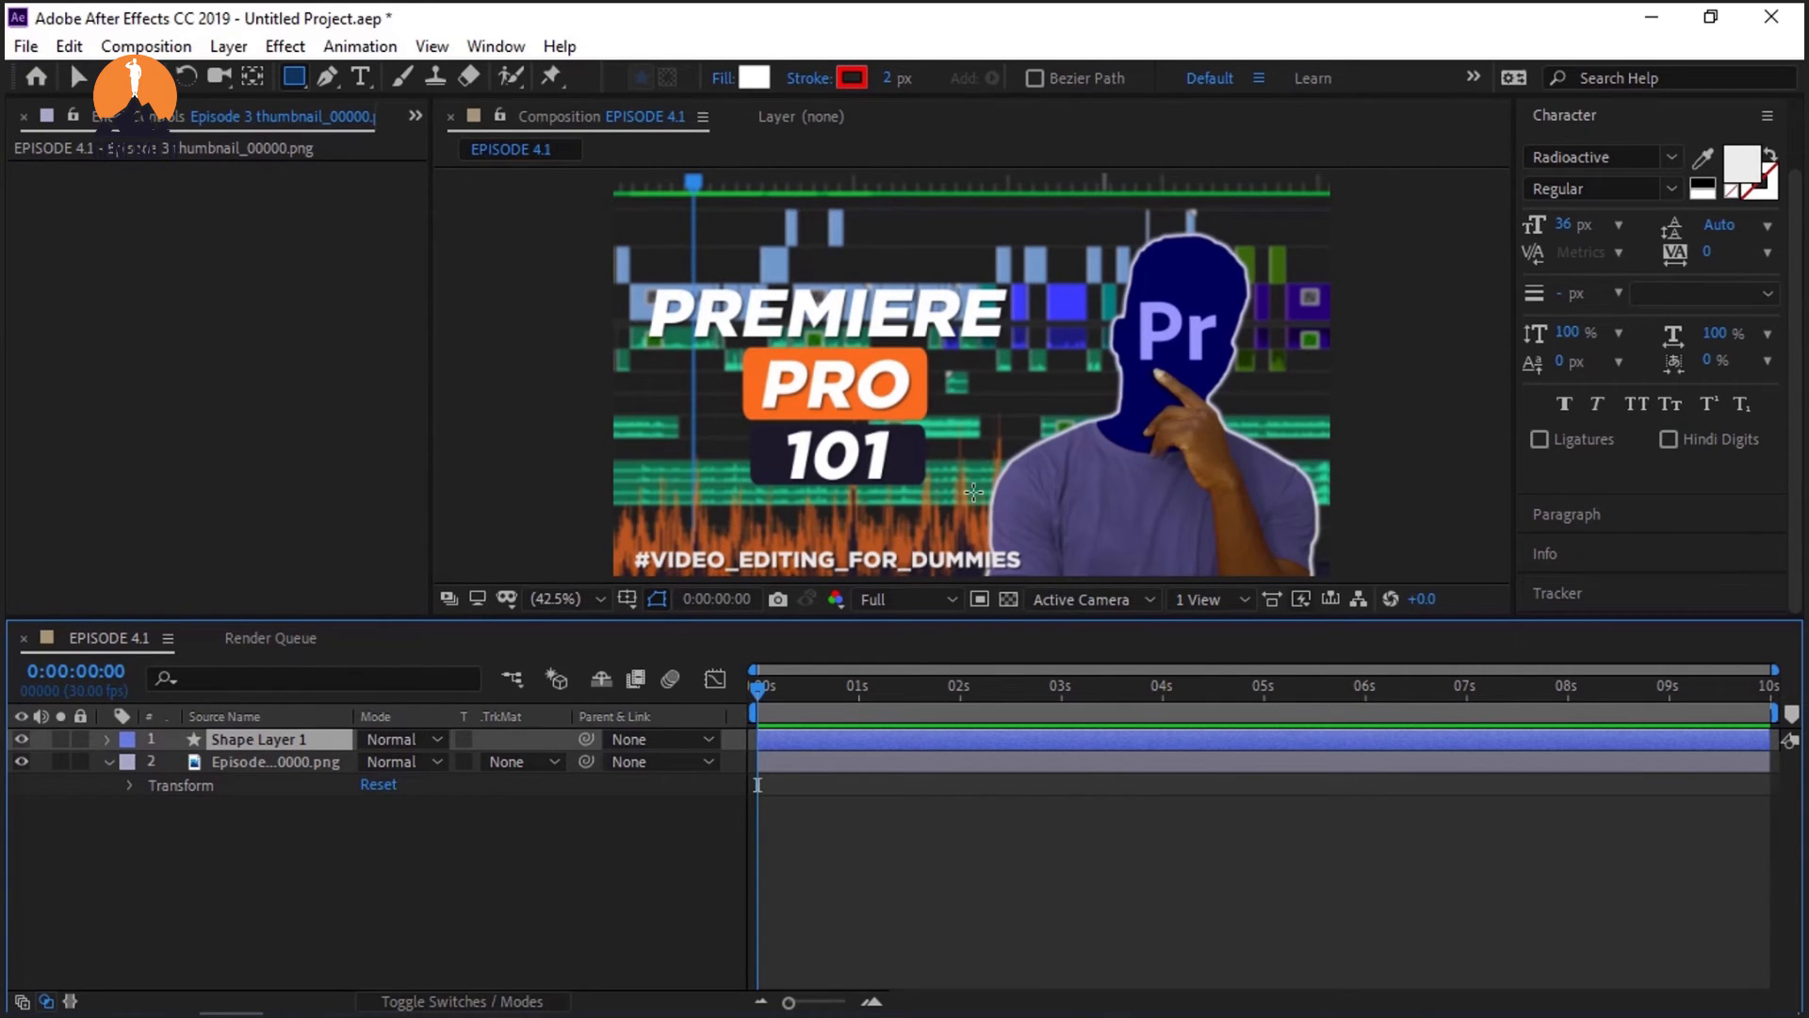
pyautogui.moveTo(974, 492); pyautogui.dragTo(974, 492)
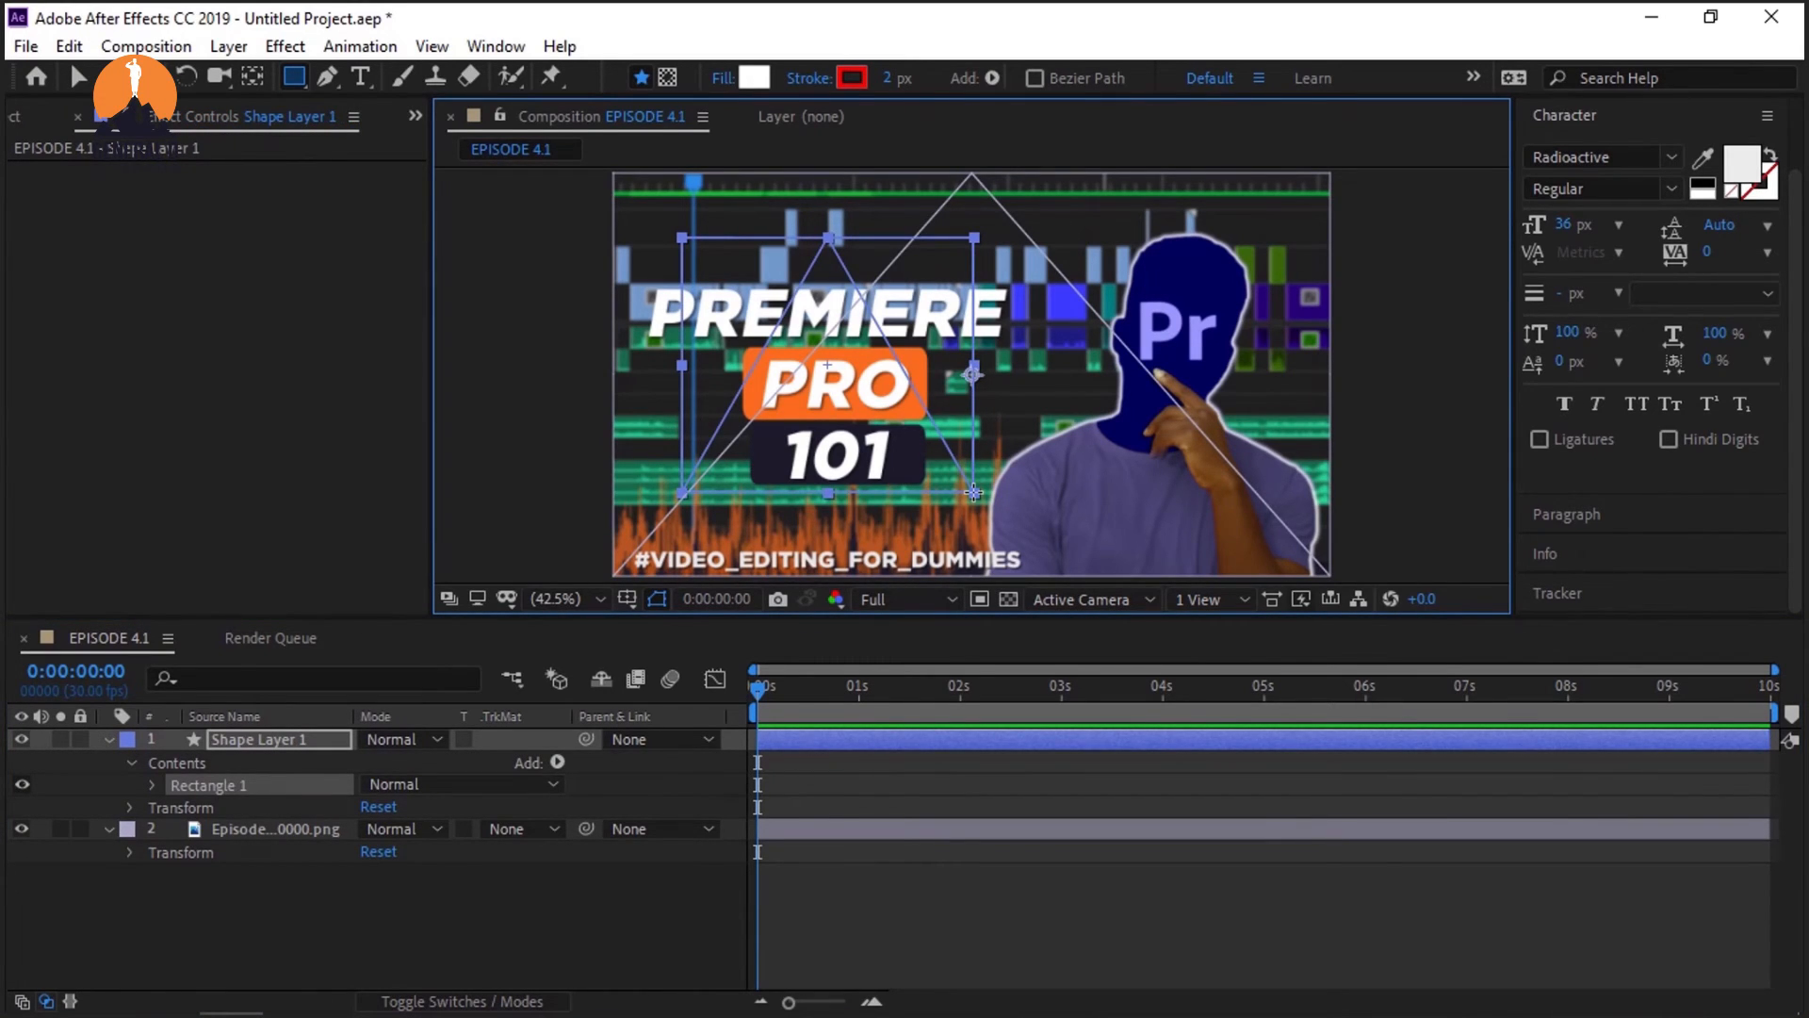
pyautogui.moveTo(876, 987)
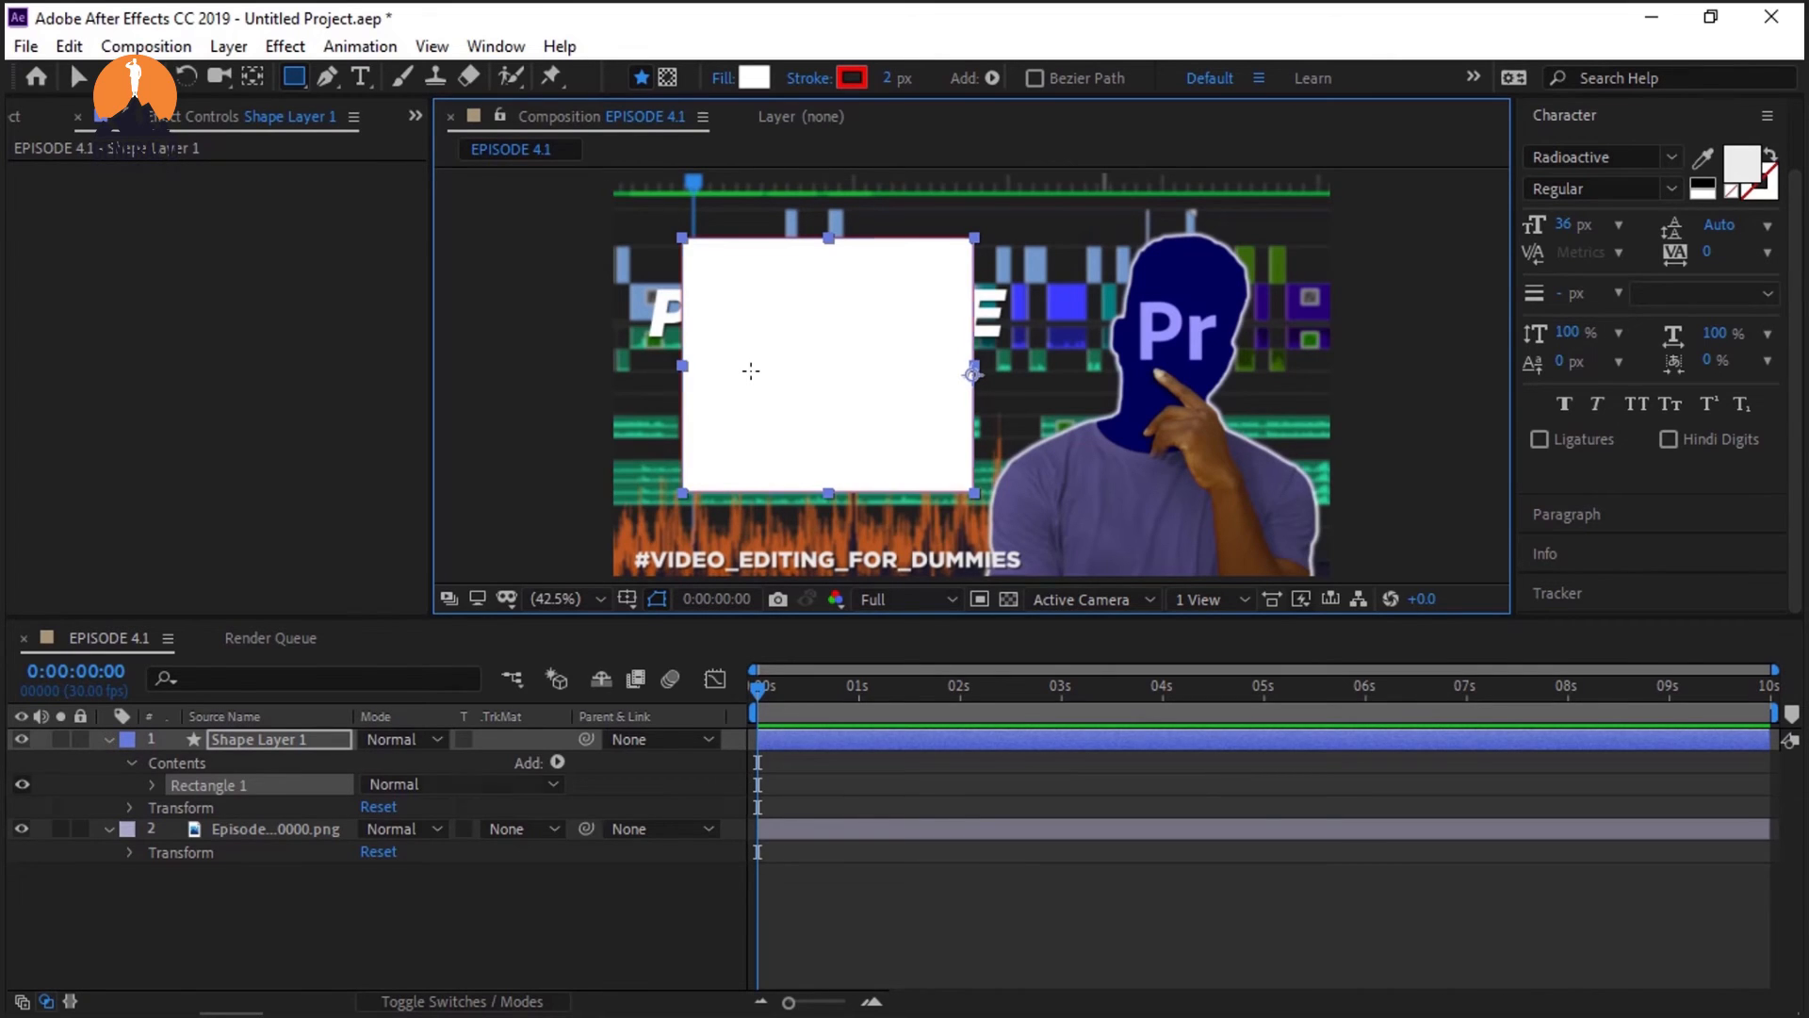
pyautogui.press('Delete')
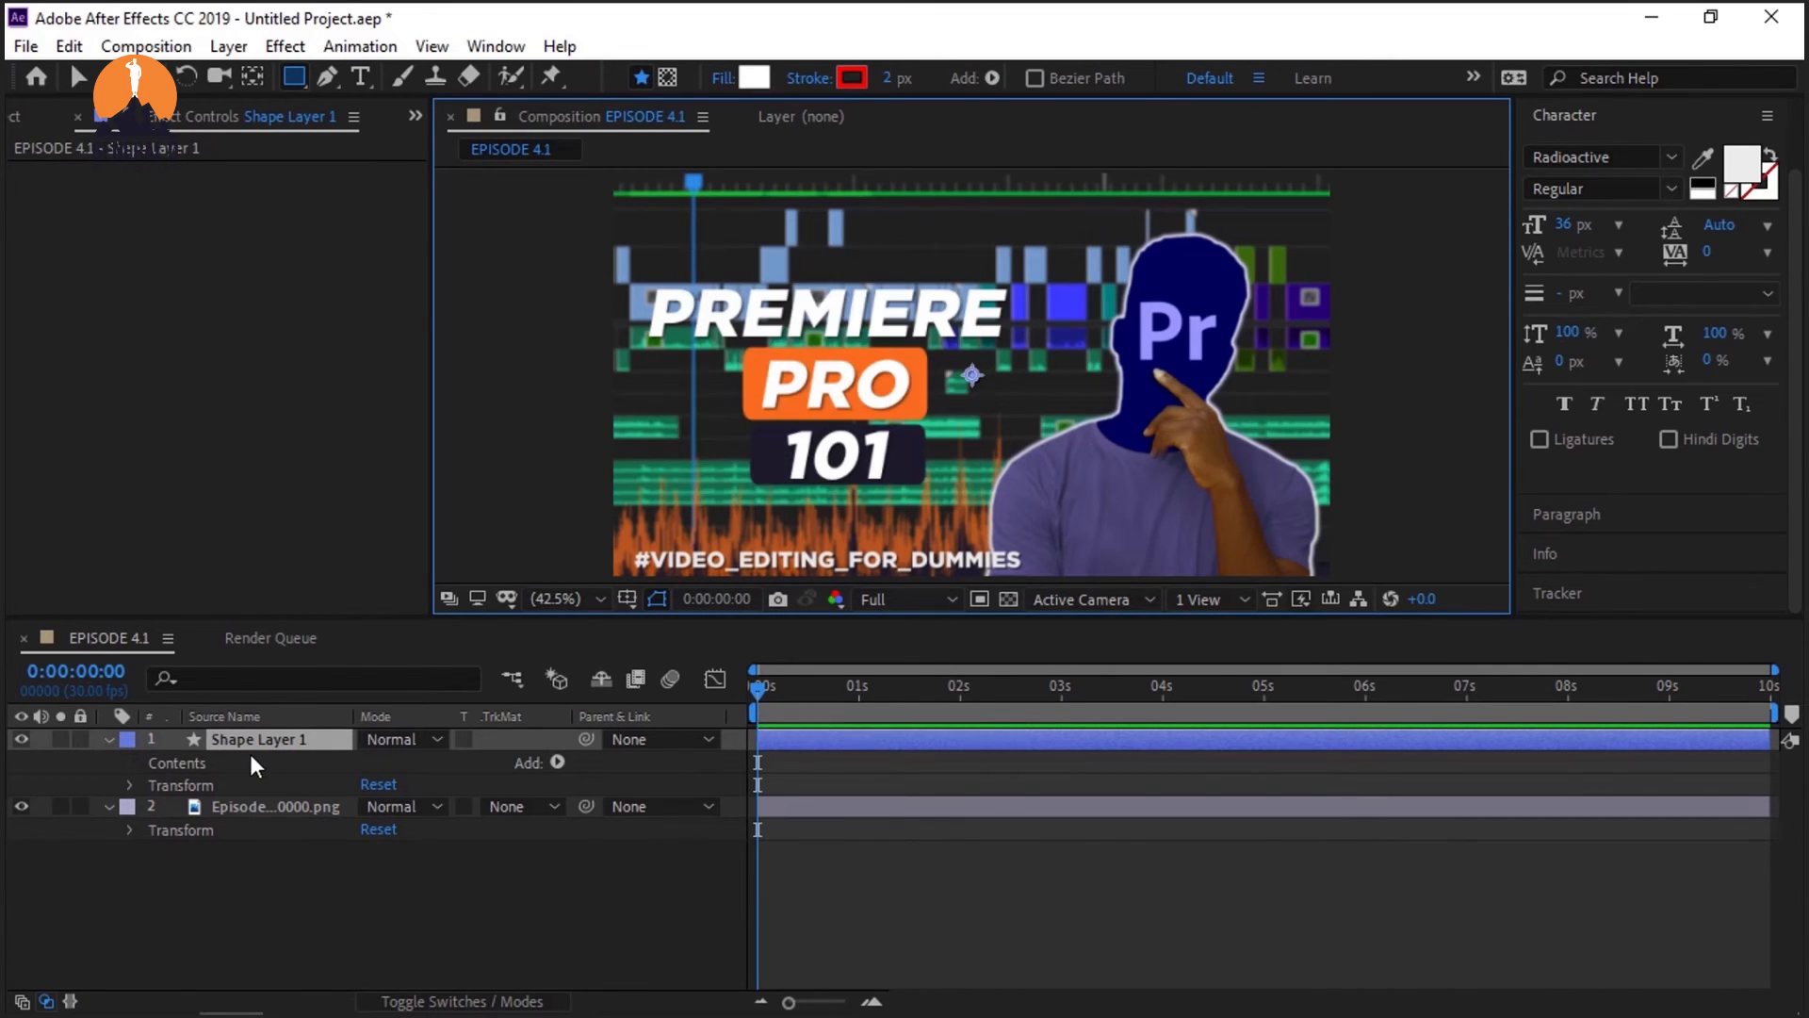
pyautogui.click(243, 741)
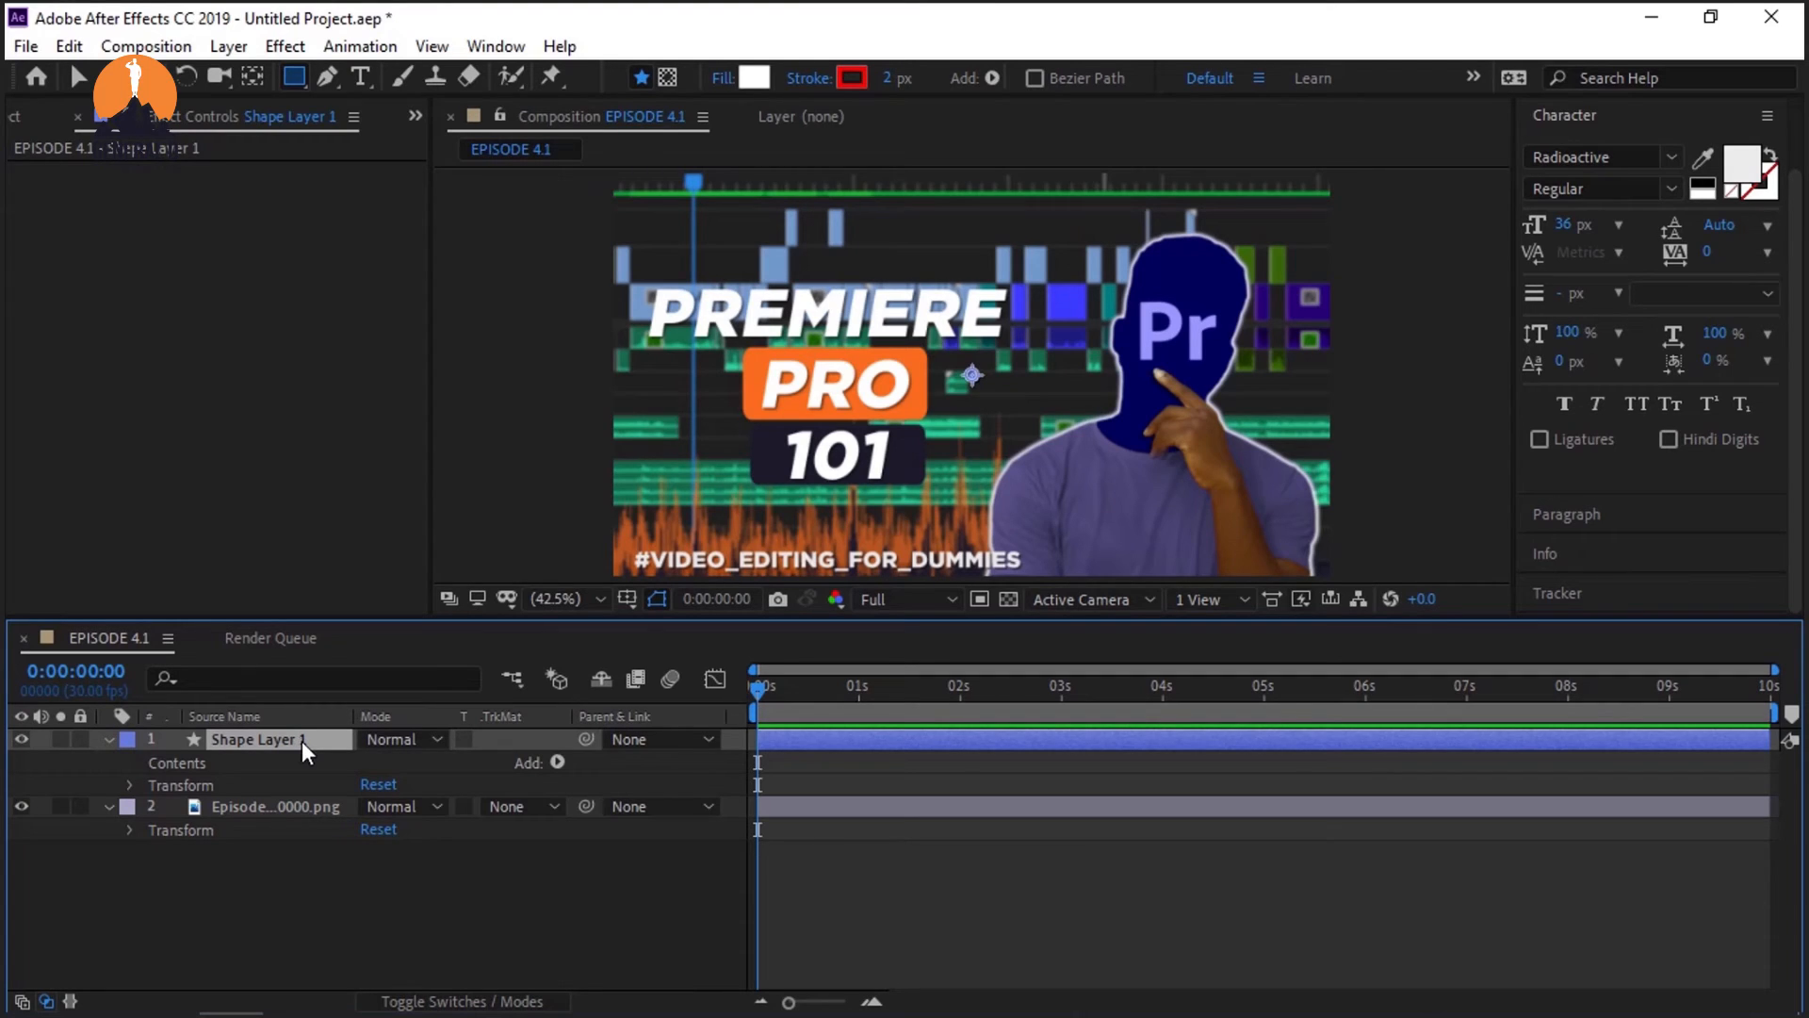
pyautogui.press('Delete')
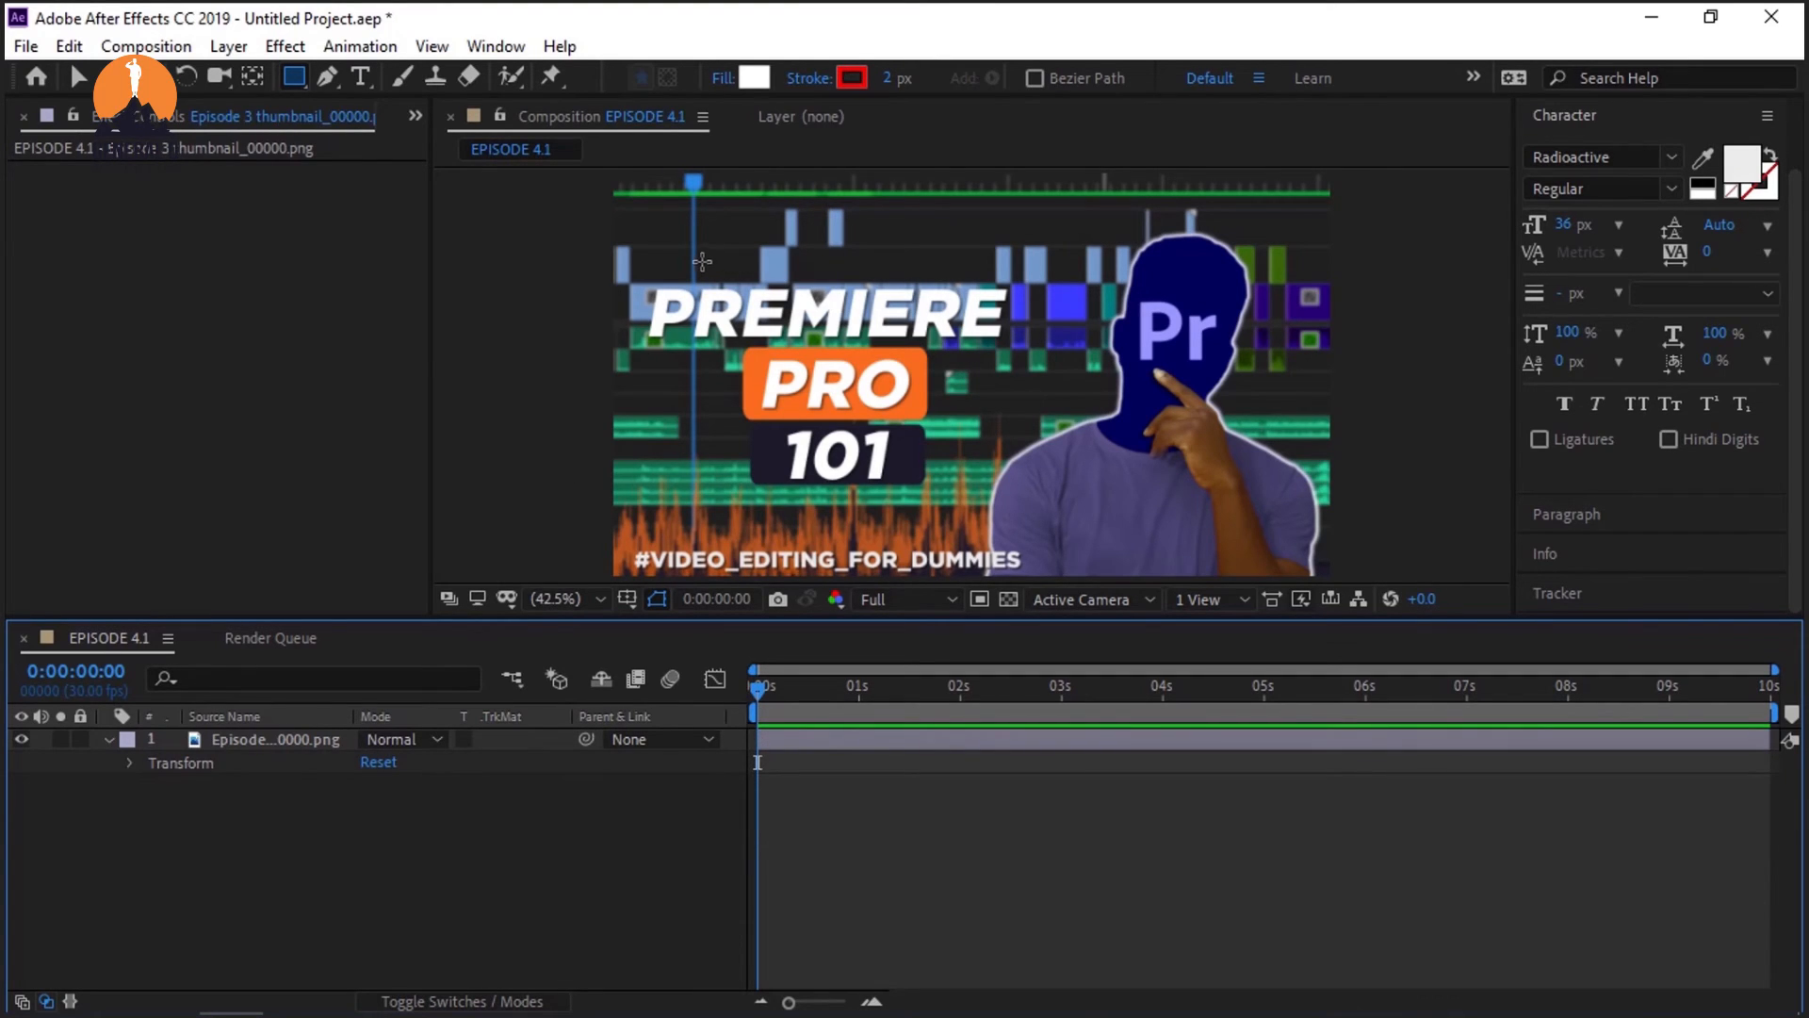
# Step: Draw another rectangle over the title text, try wide and perfectly square proportions, and delete it along with its shape layer
pyautogui.click(690, 233)
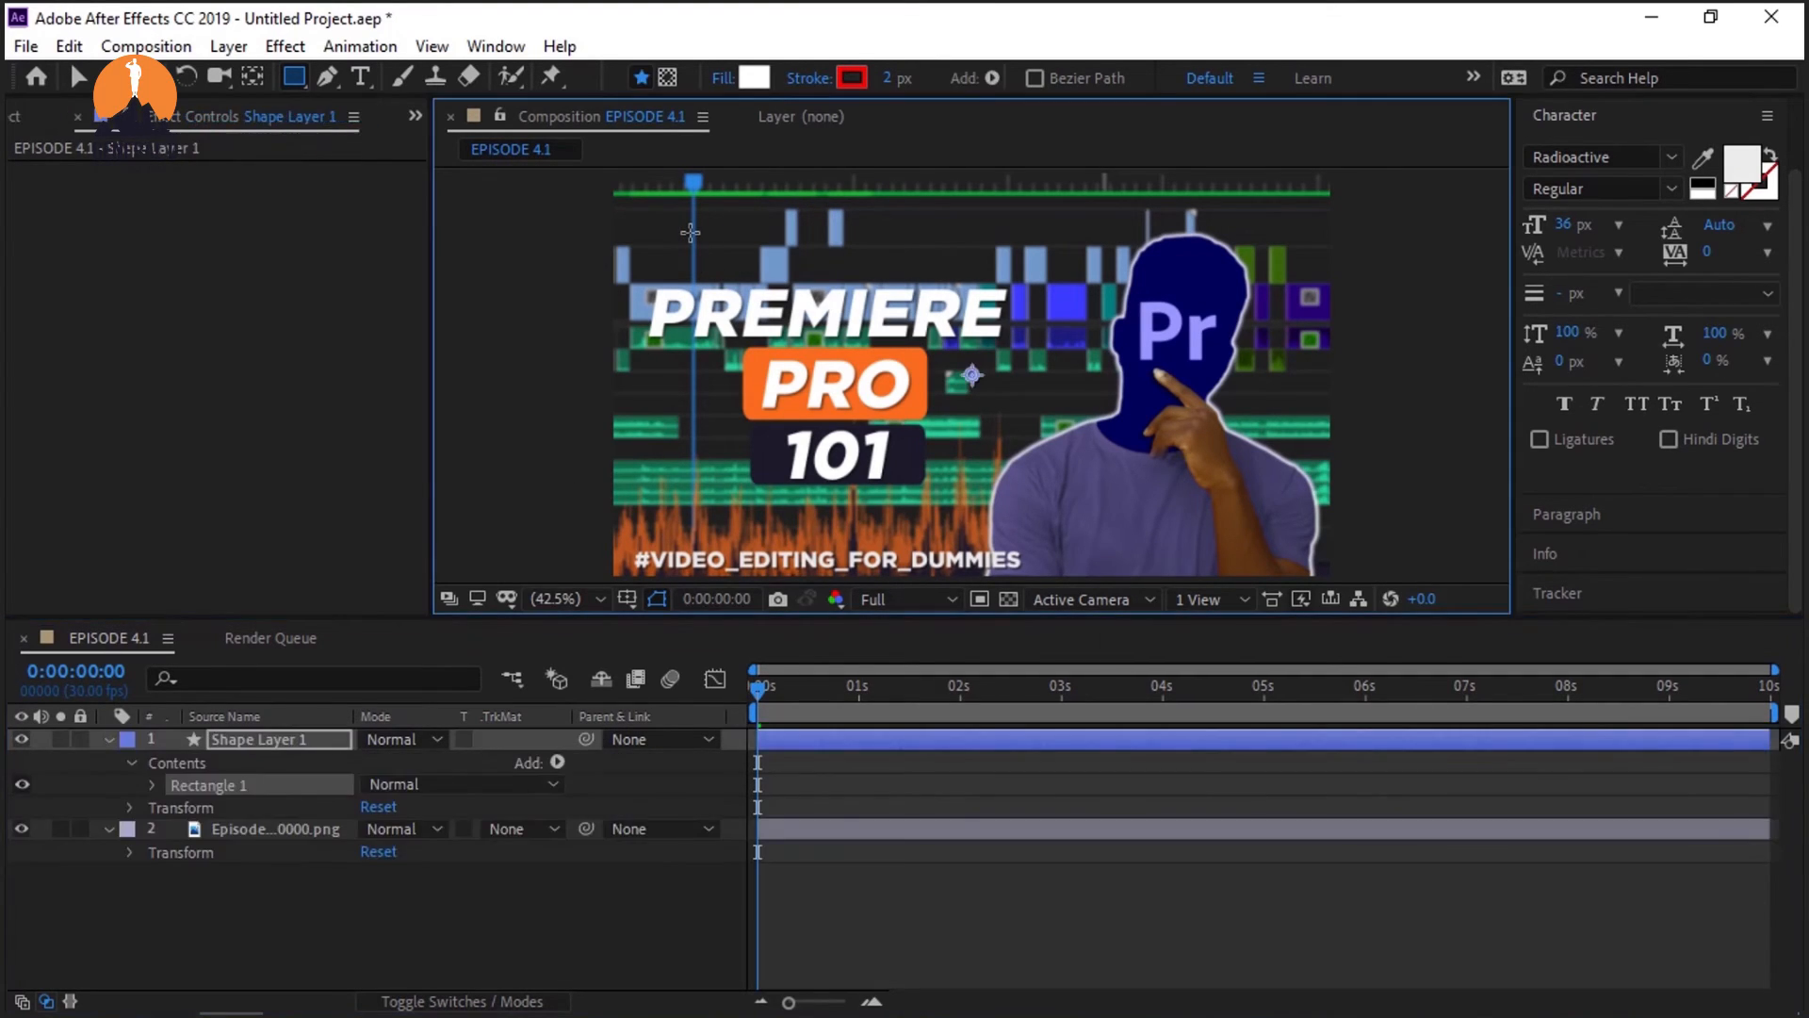
pyautogui.moveTo(690, 233); pyautogui.dragTo(1011, 465)
pyautogui.moveTo(1128, 461); pyautogui.dragTo(1314, 407)
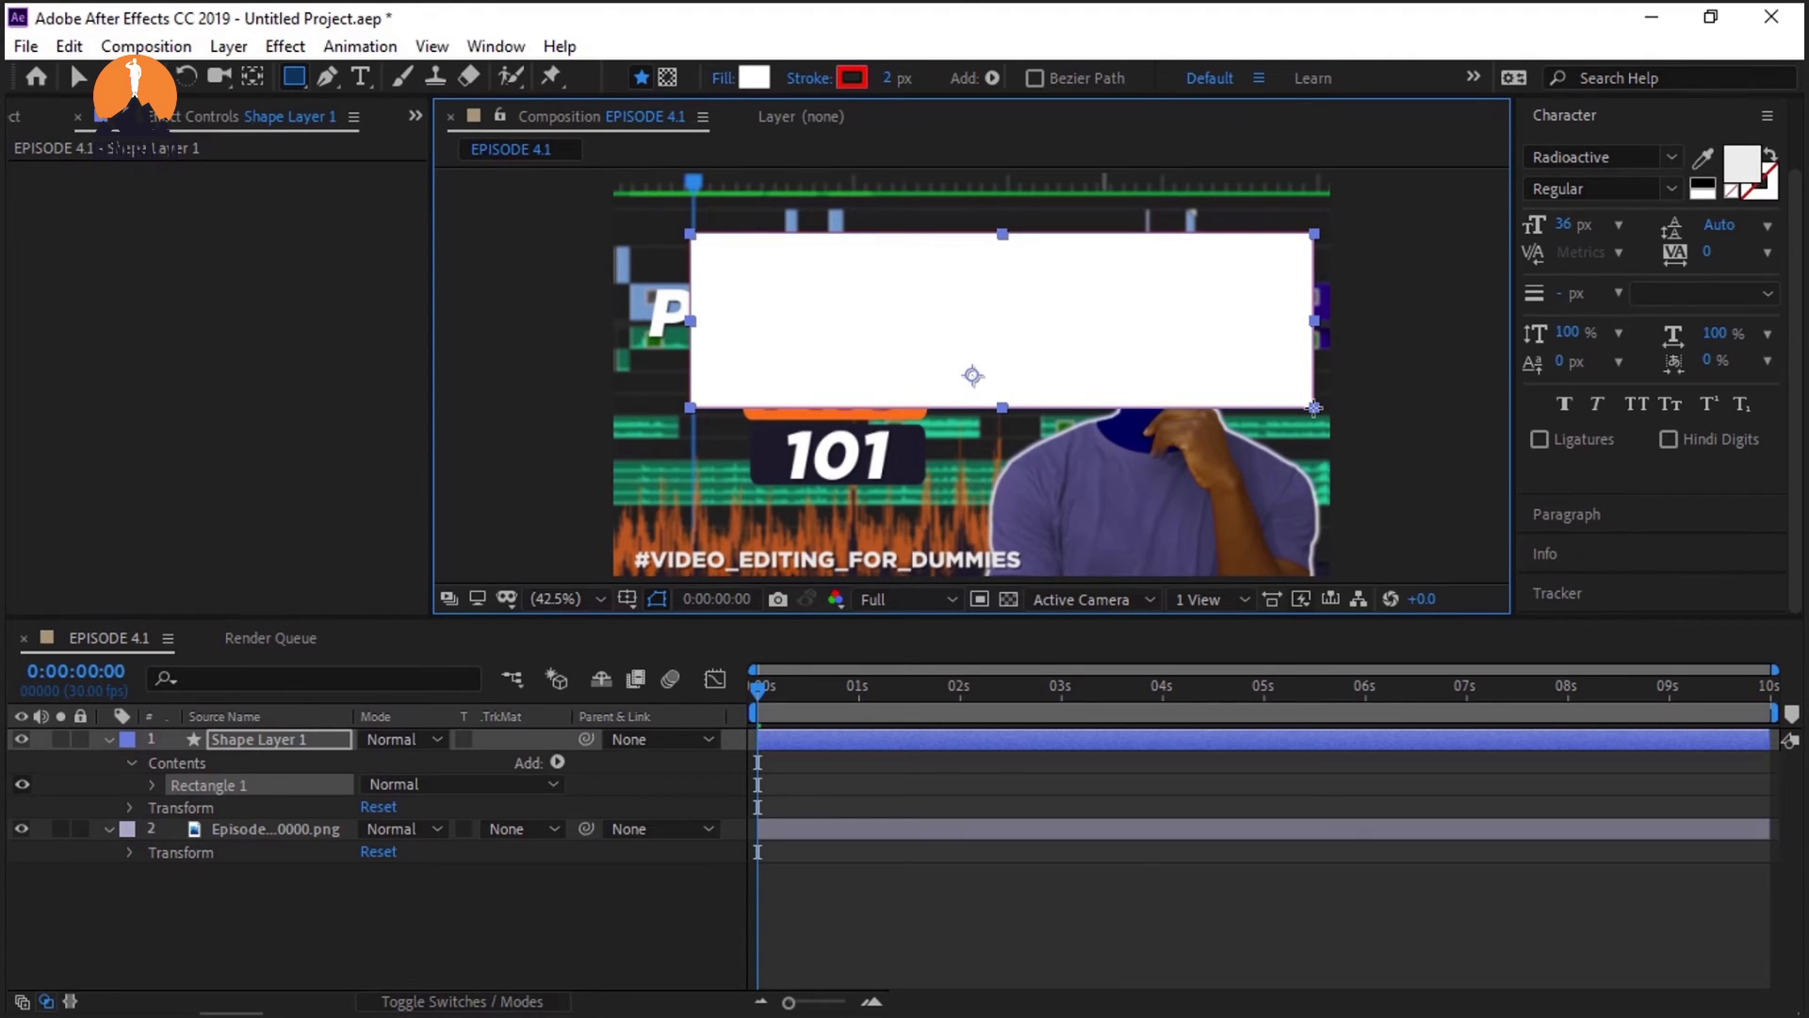
pyautogui.moveTo(1315, 407); pyautogui.dragTo(1267, 440)
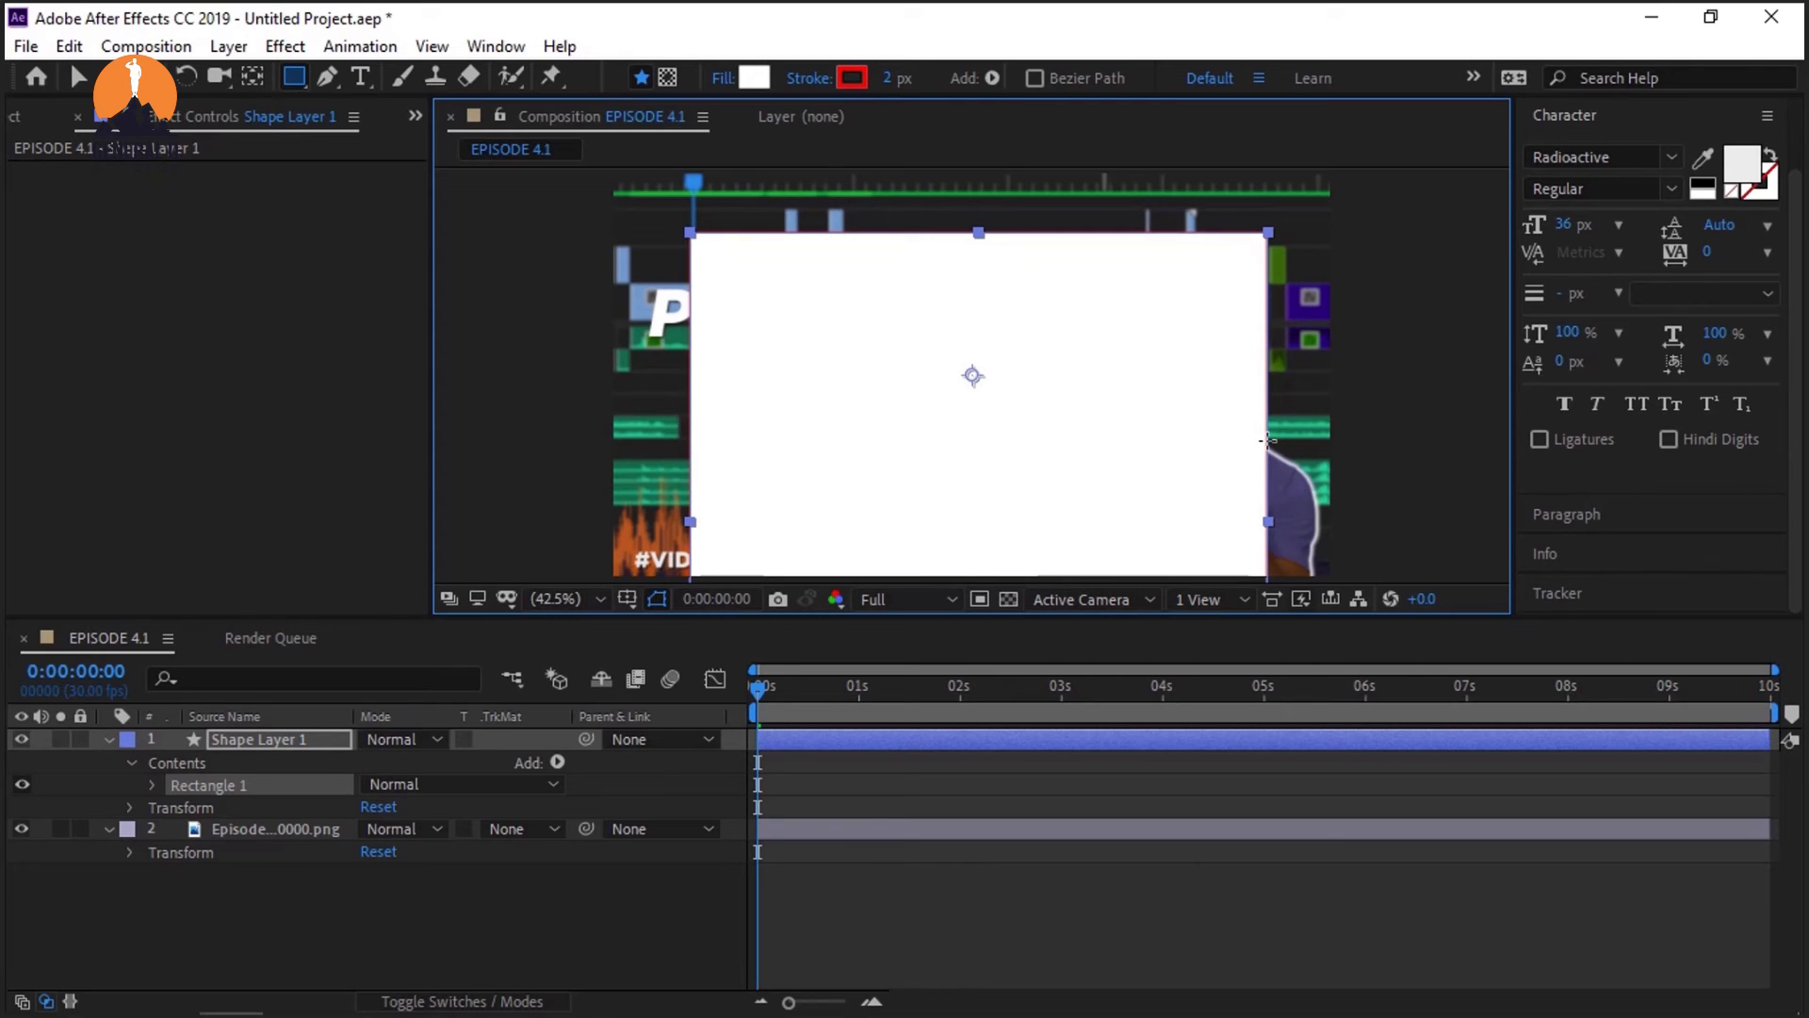
pyautogui.moveTo(1268, 440); pyautogui.dragTo(979, 332)
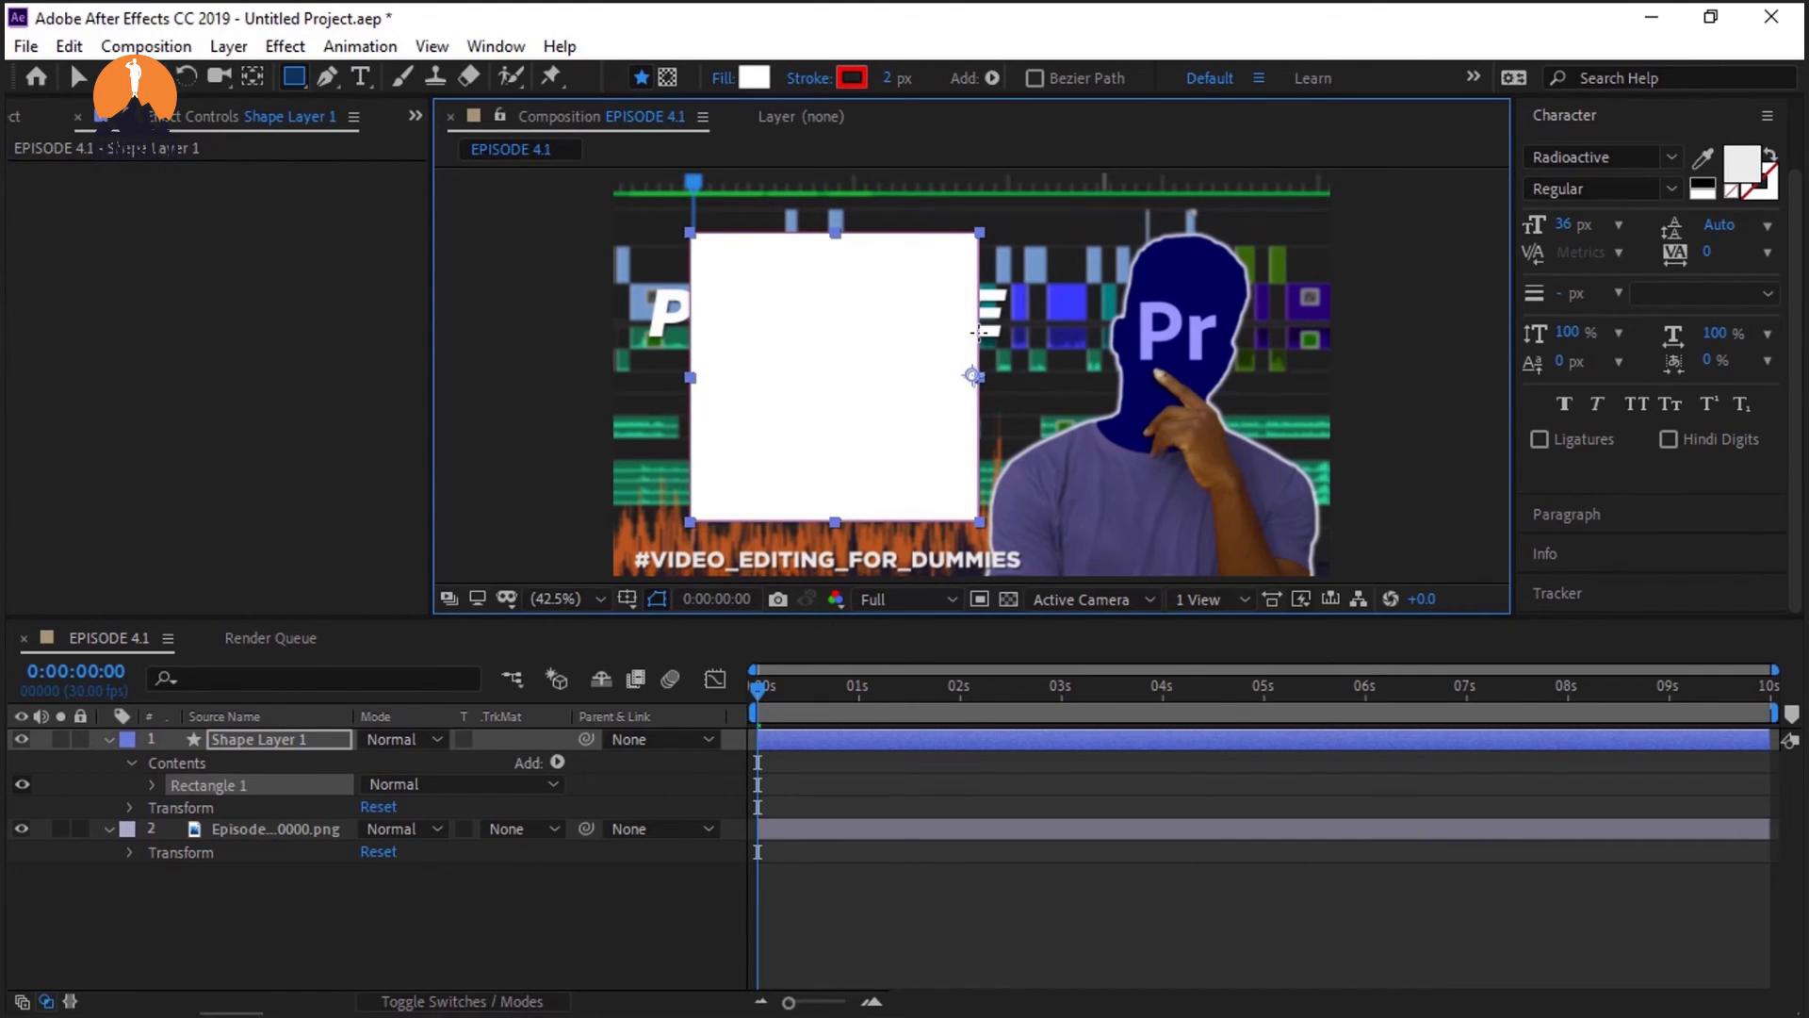
pyautogui.moveTo(978, 331)
pyautogui.mouseDown()
pyautogui.moveTo(1020, 339)
pyautogui.moveTo(1001, 337)
pyautogui.mouseUp()
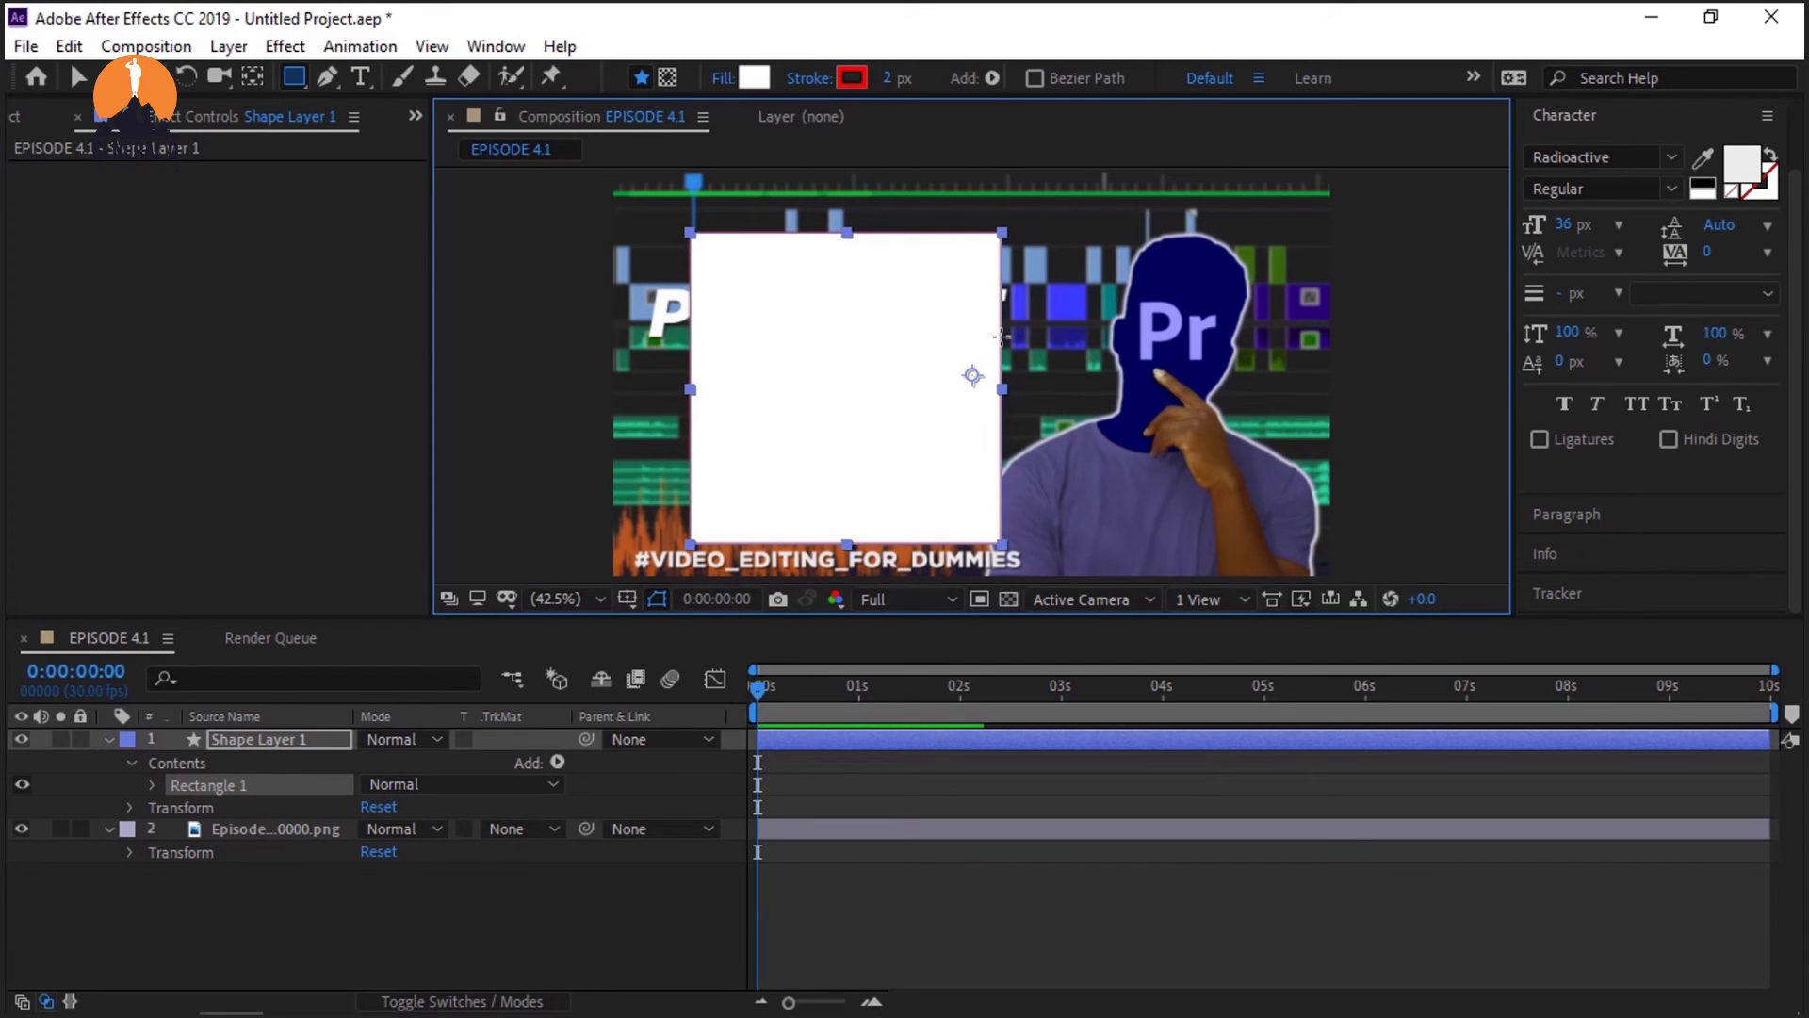
pyautogui.press('Delete')
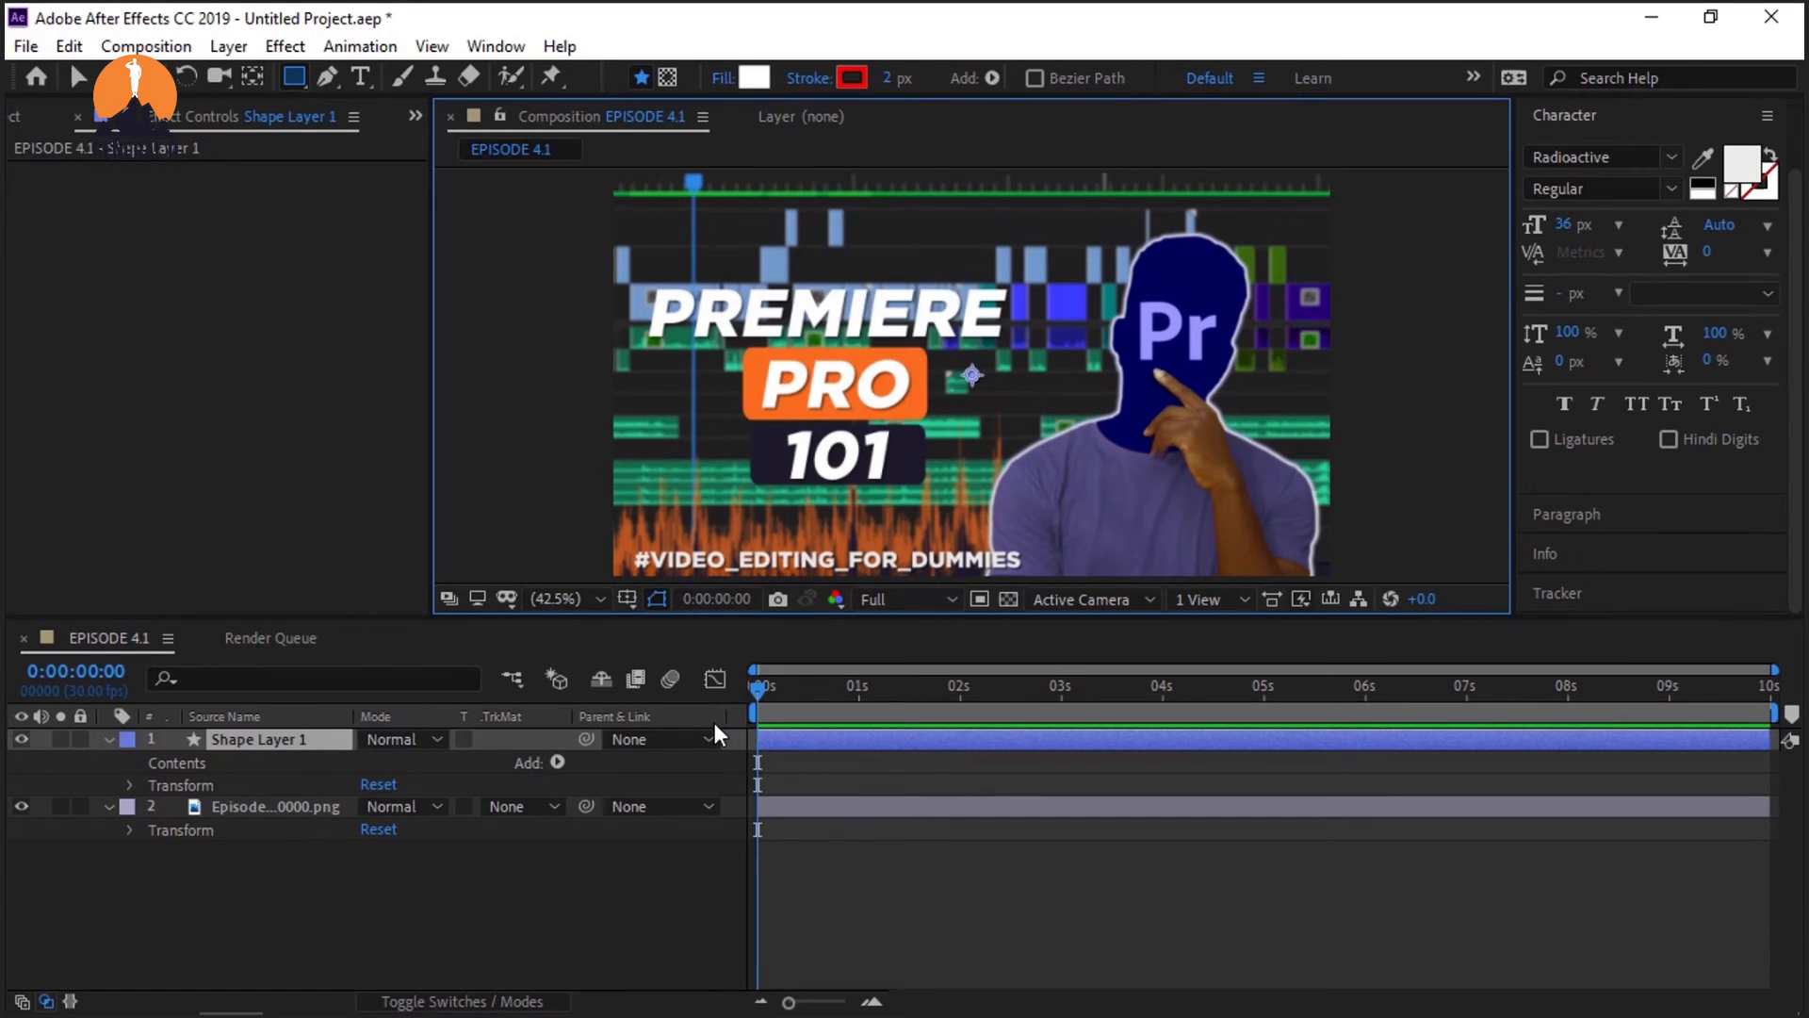
pyautogui.click(326, 746)
pyautogui.press('Delete')
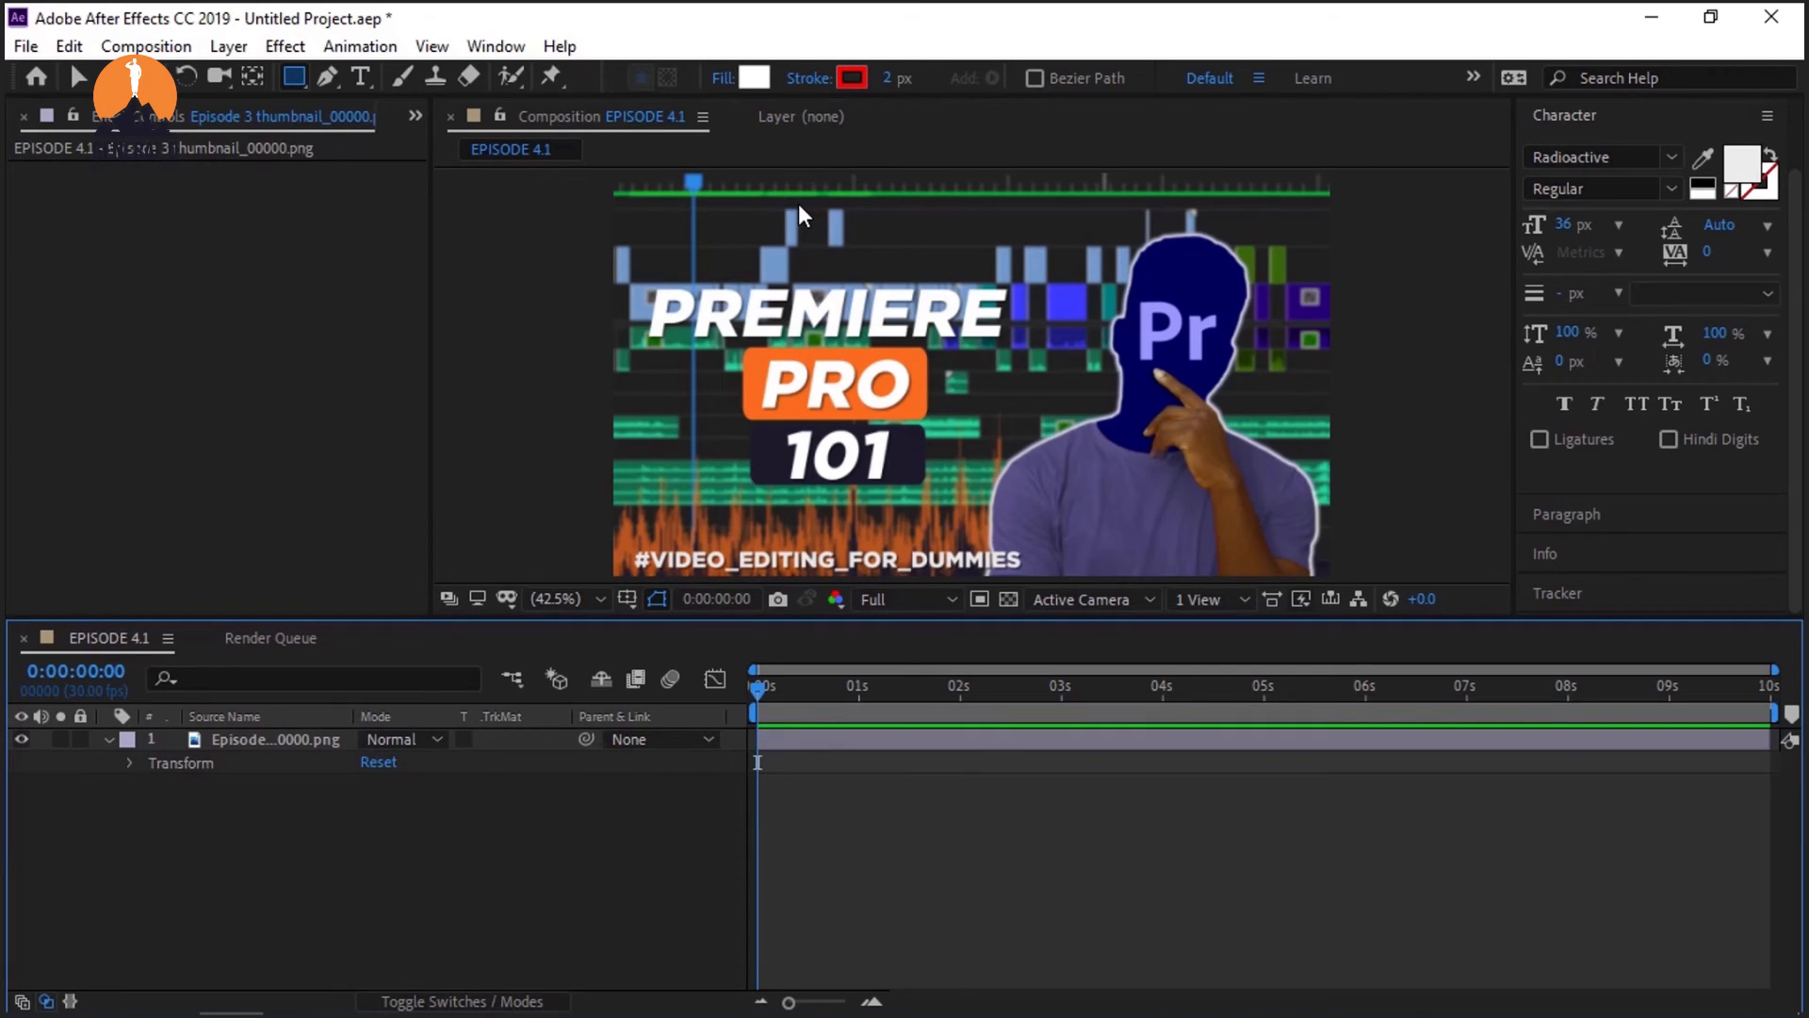
# Step: With no layer selected, draw a perfect circle with white fill and red stroke over the title text using the Ellipse tool
pyautogui.click(254, 744)
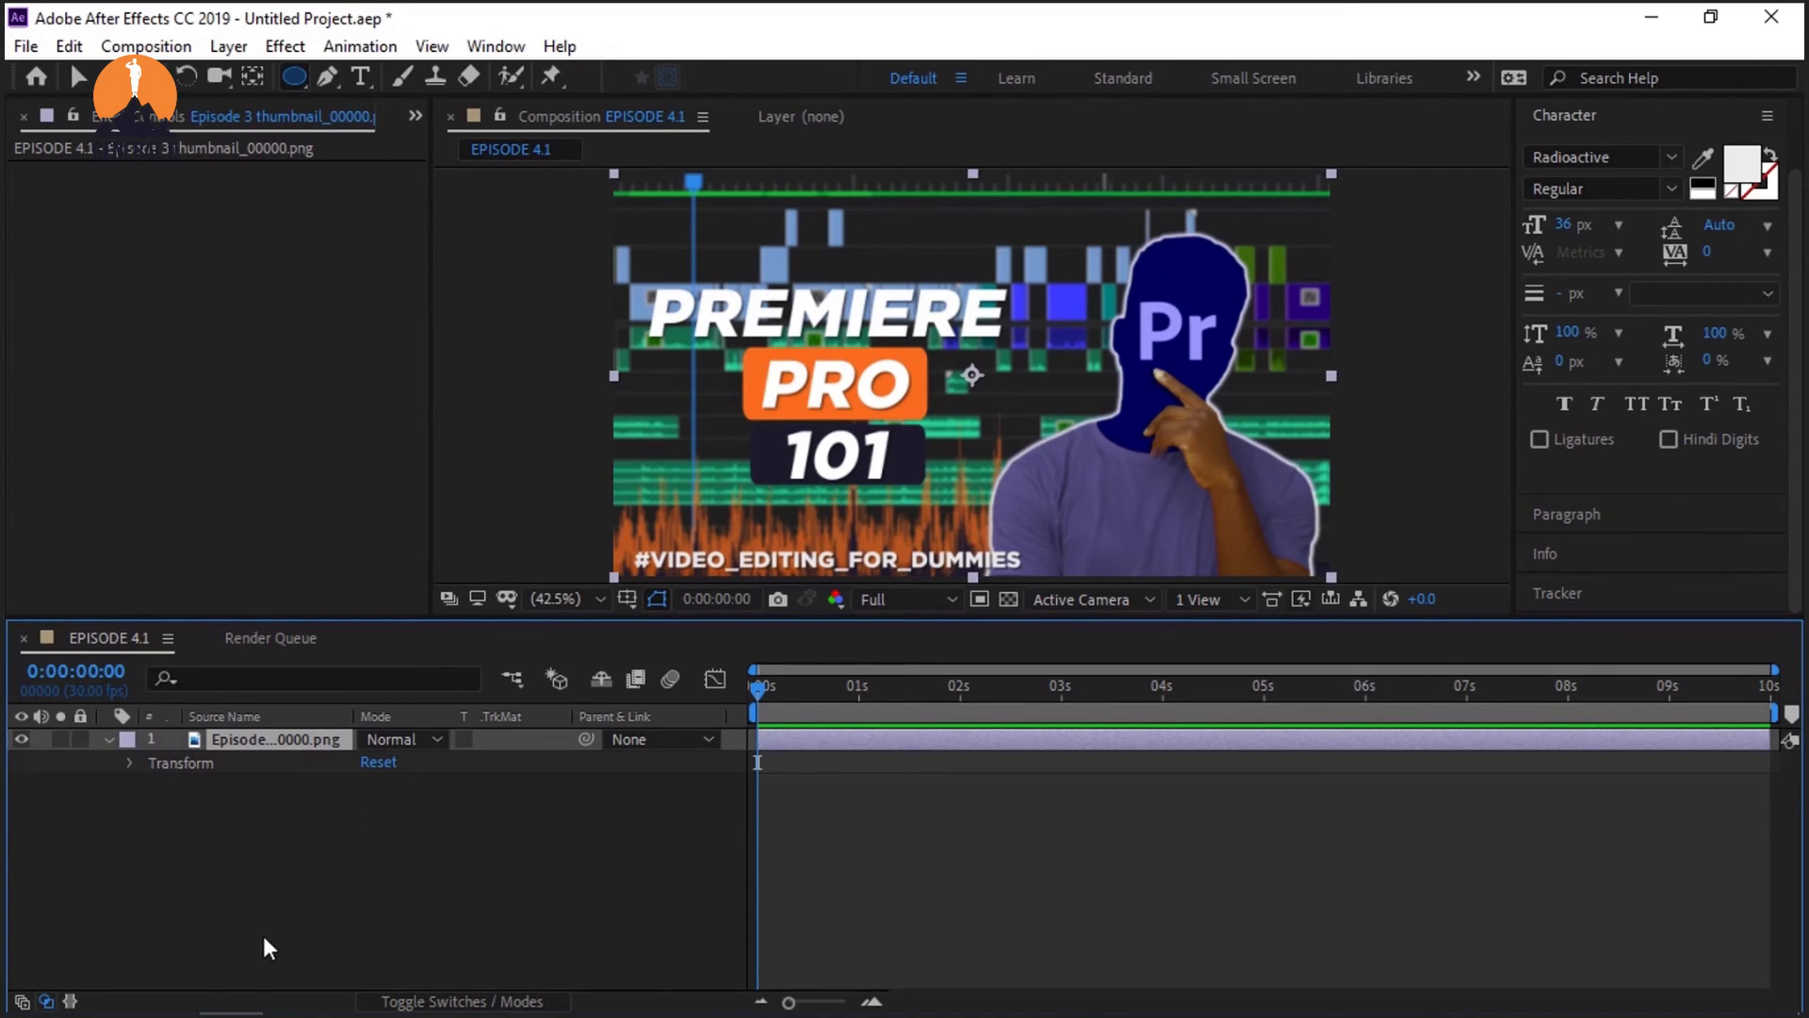
pyautogui.click(236, 886)
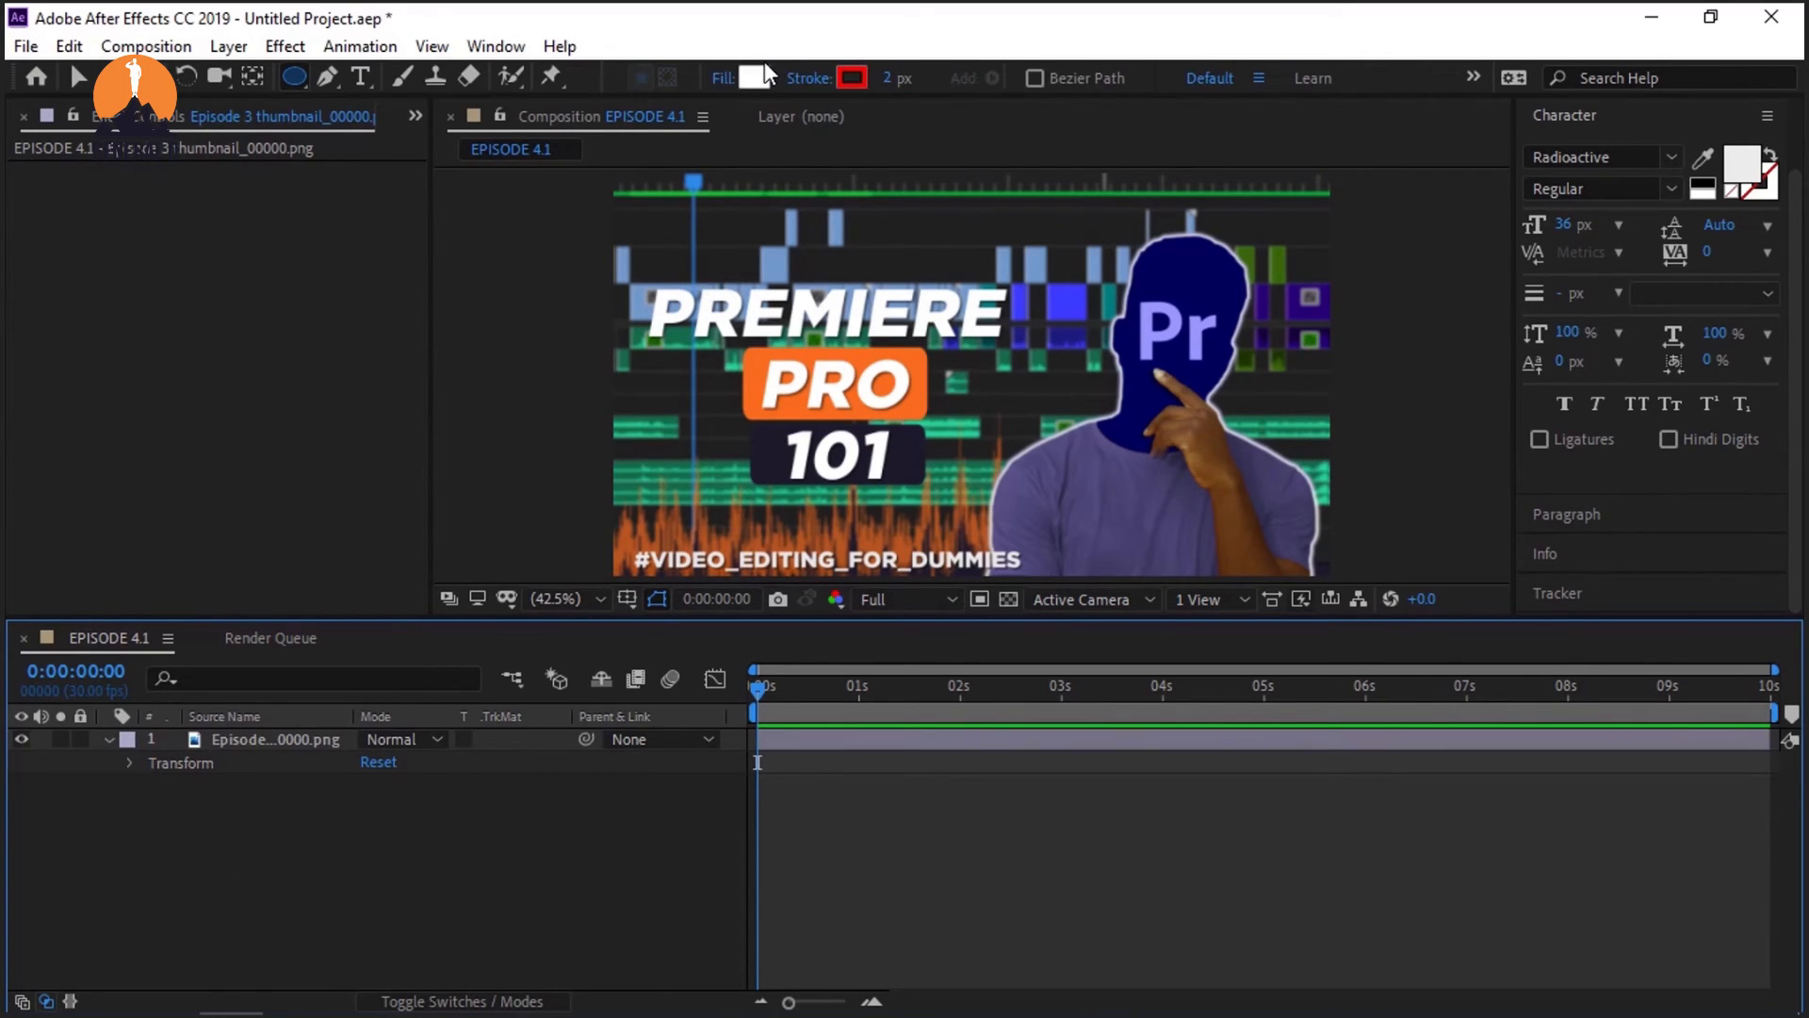
pyautogui.moveTo(739, 255); pyautogui.dragTo(1054, 434)
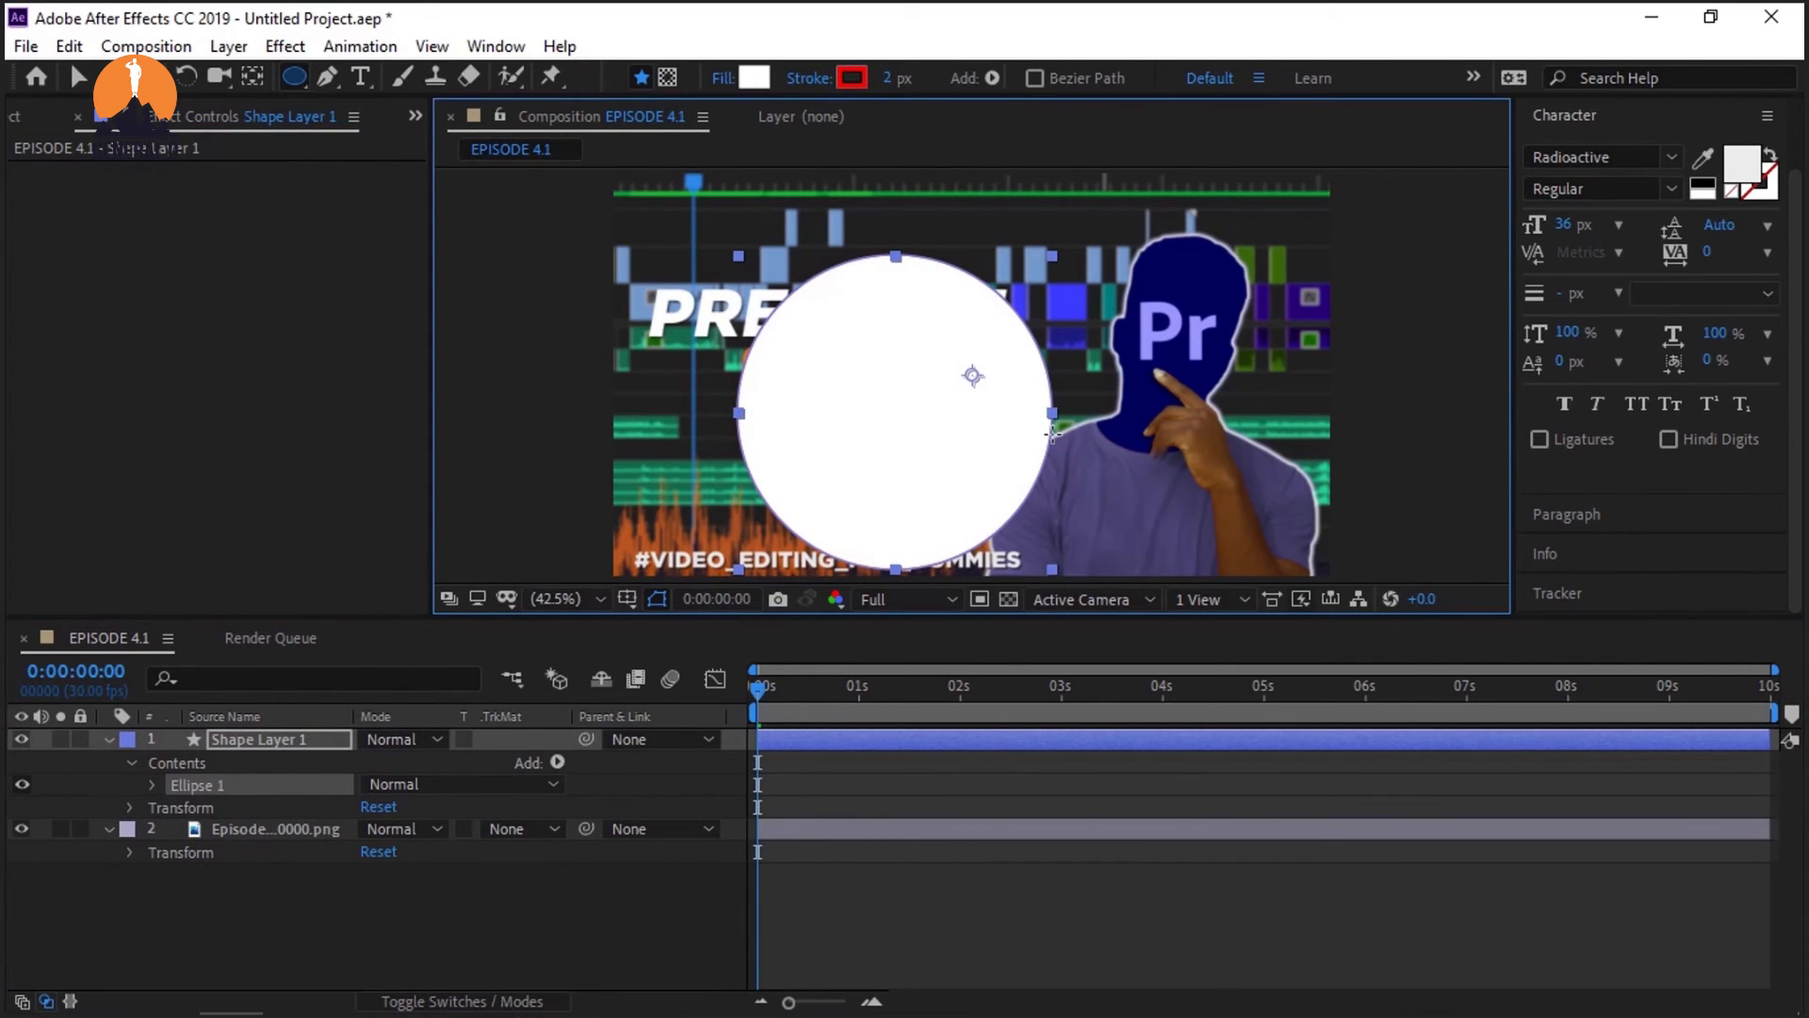
pyautogui.moveTo(1054, 433); pyautogui.dragTo(1033, 415)
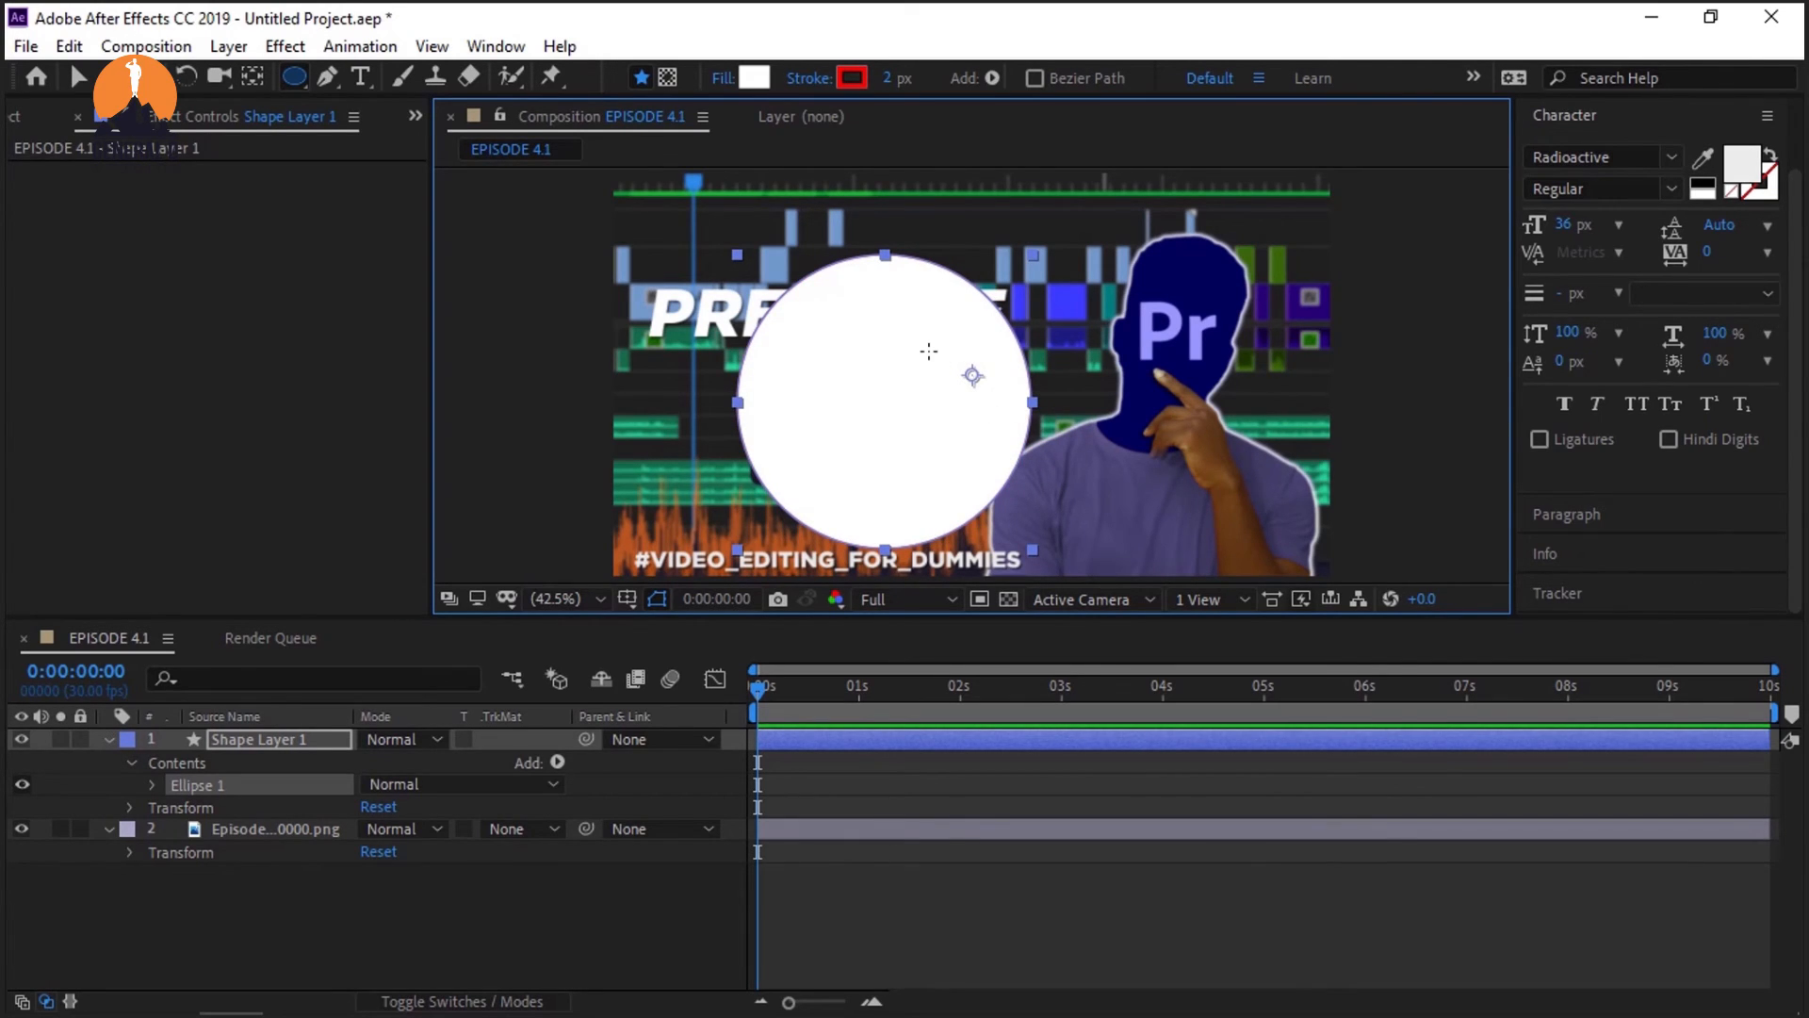
# Step: Centre the shape layer's anchor point on the circle, and select the layer with the Selection tool active
pyautogui.hotkey('ctrl', 'alt', 'Home')
pyautogui.press('v')
pyautogui.click(257, 738)
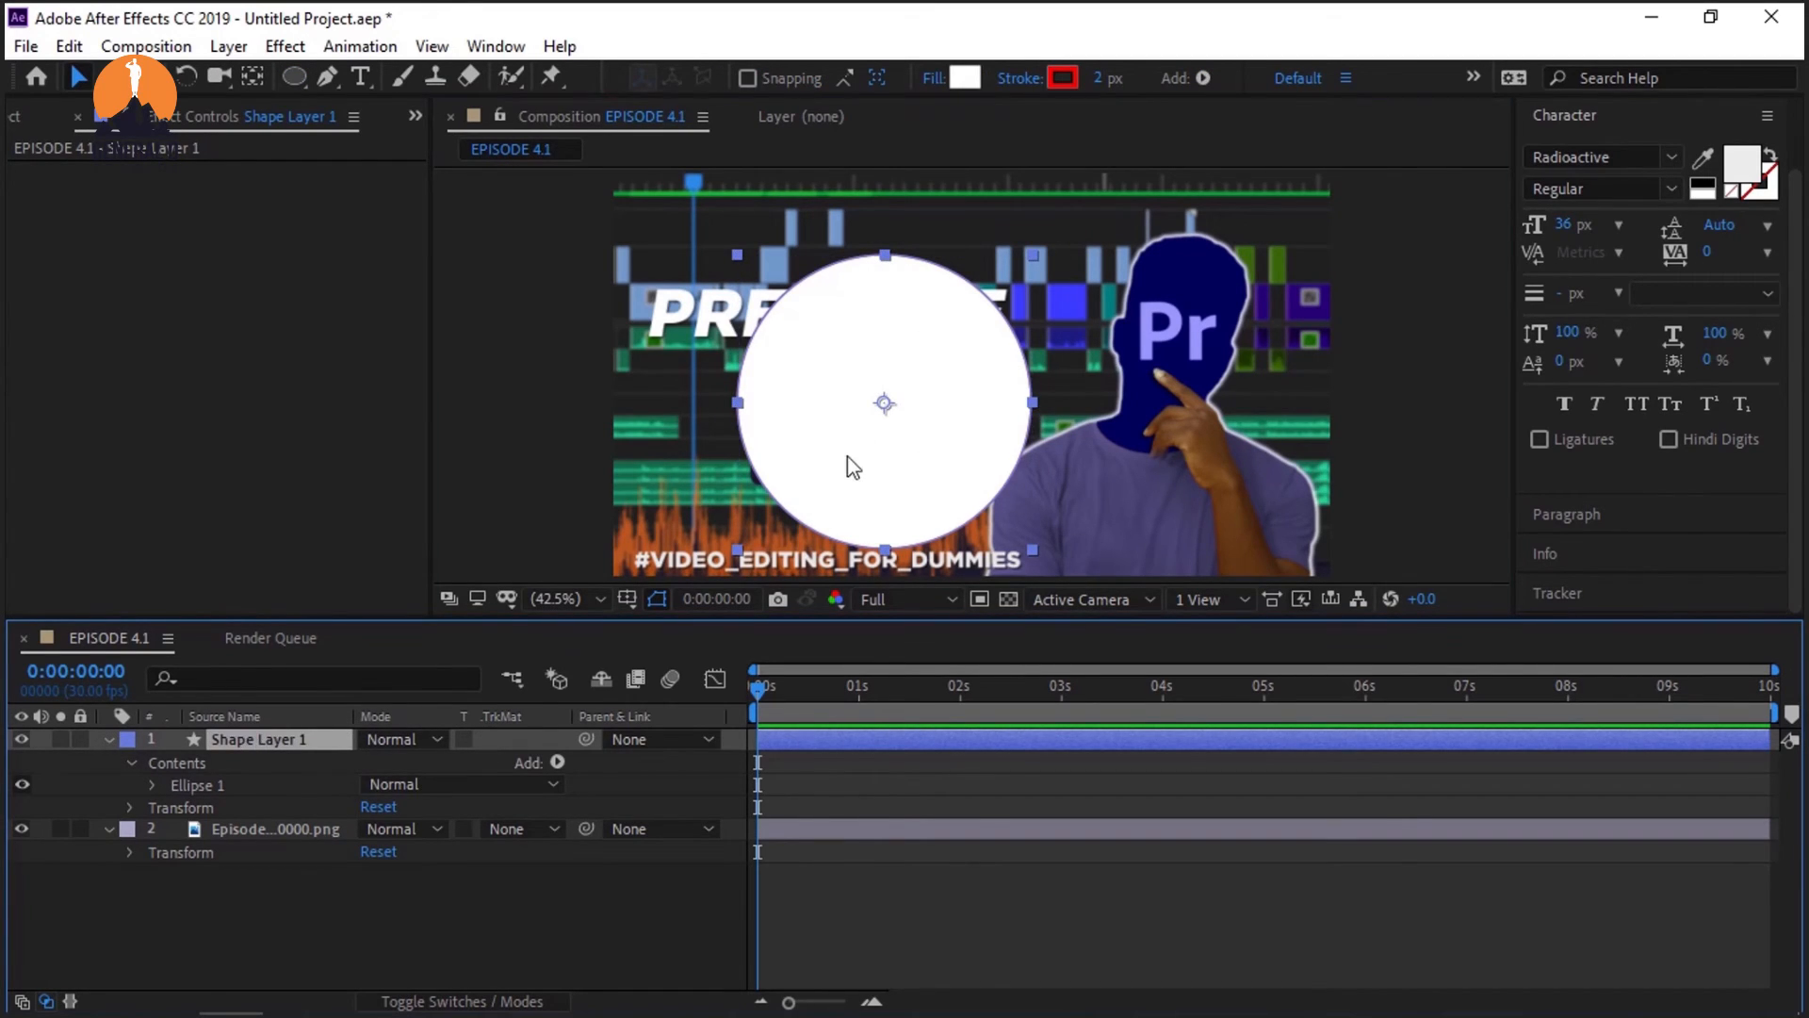
# Step: Move the circle slightly upward over the title text, and change its fill colour to bright blue (003CFF)
pyautogui.moveTo(849, 465); pyautogui.dragTo(856, 415)
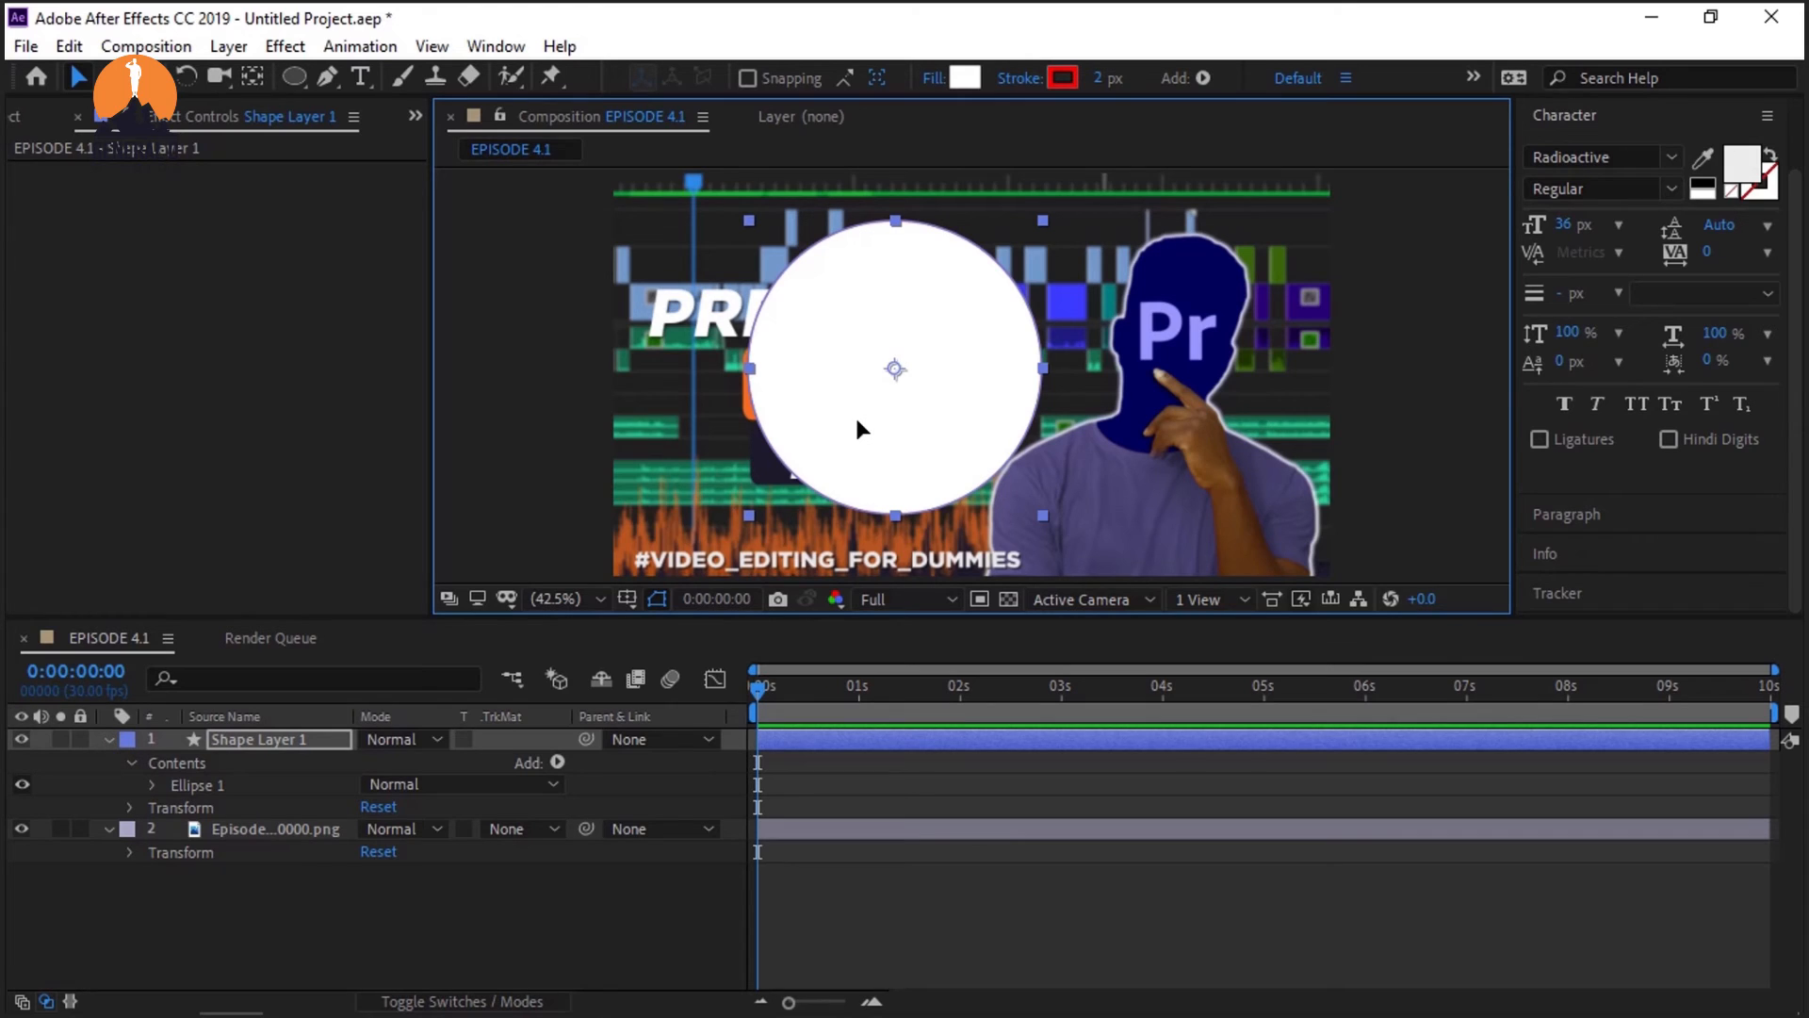
pyautogui.click(965, 78)
pyautogui.write('992C2C')
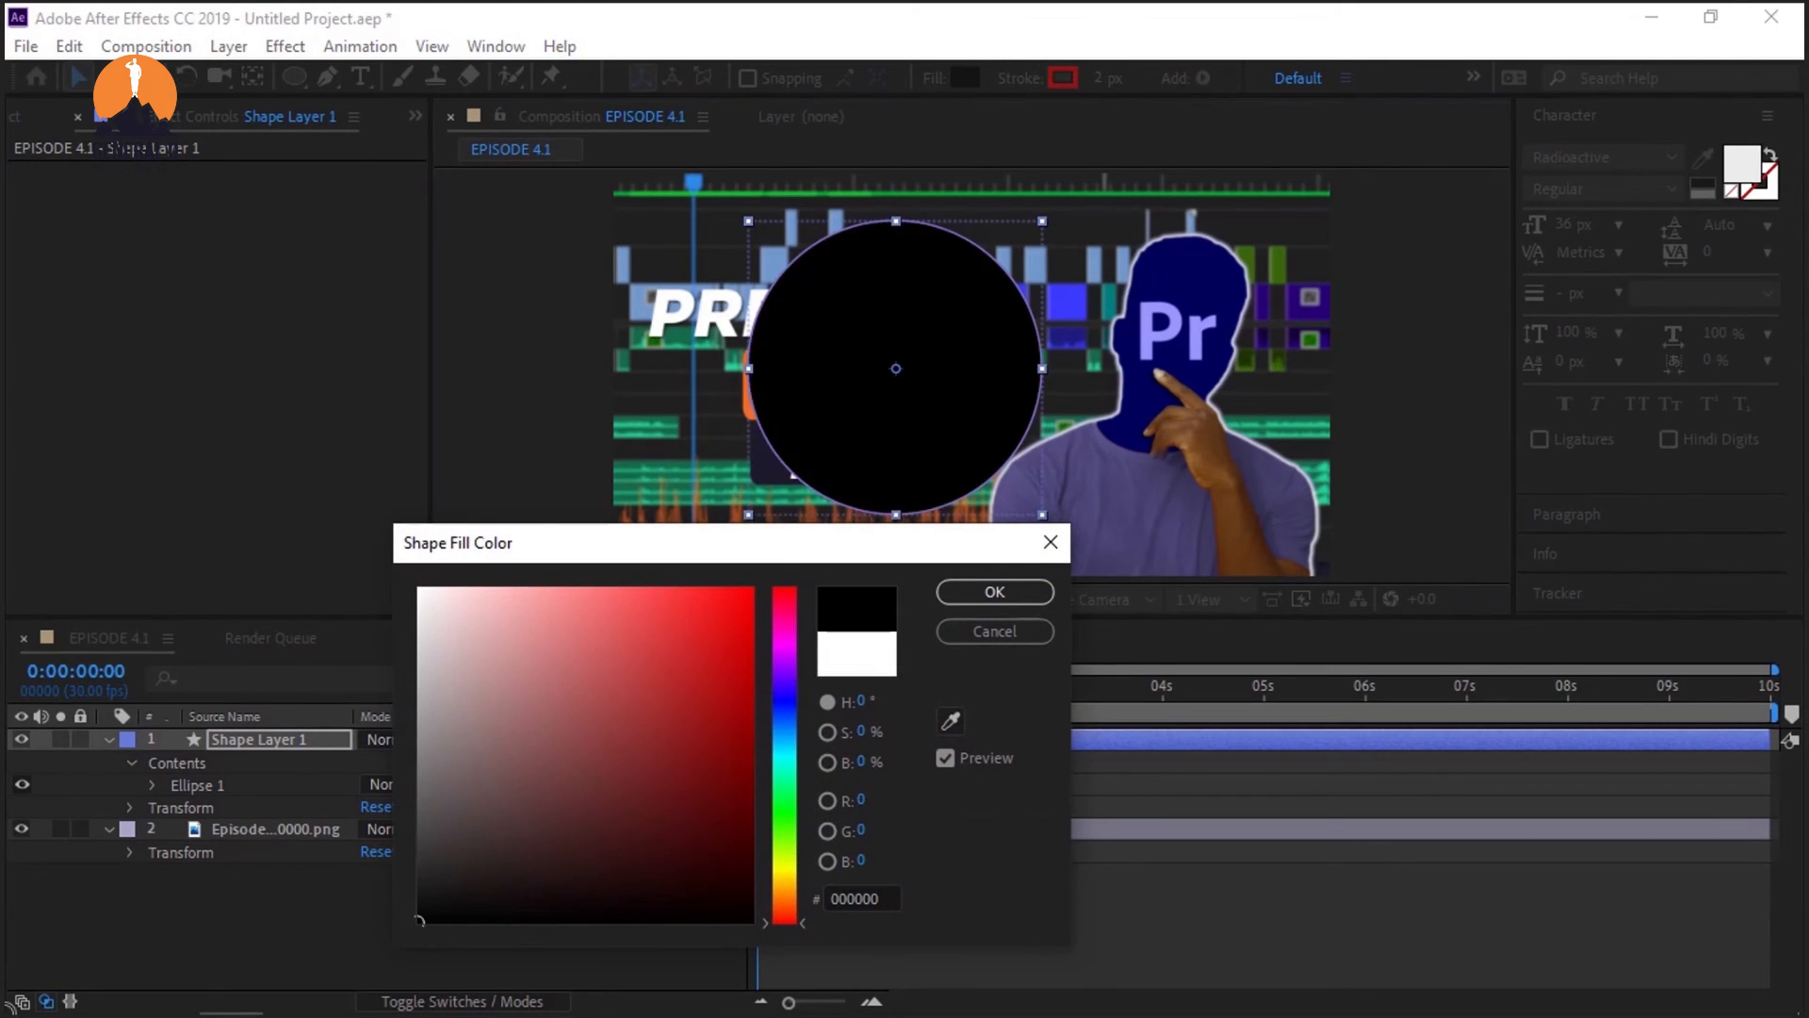
pyautogui.moveTo(567, 793); pyautogui.dragTo(419, 920)
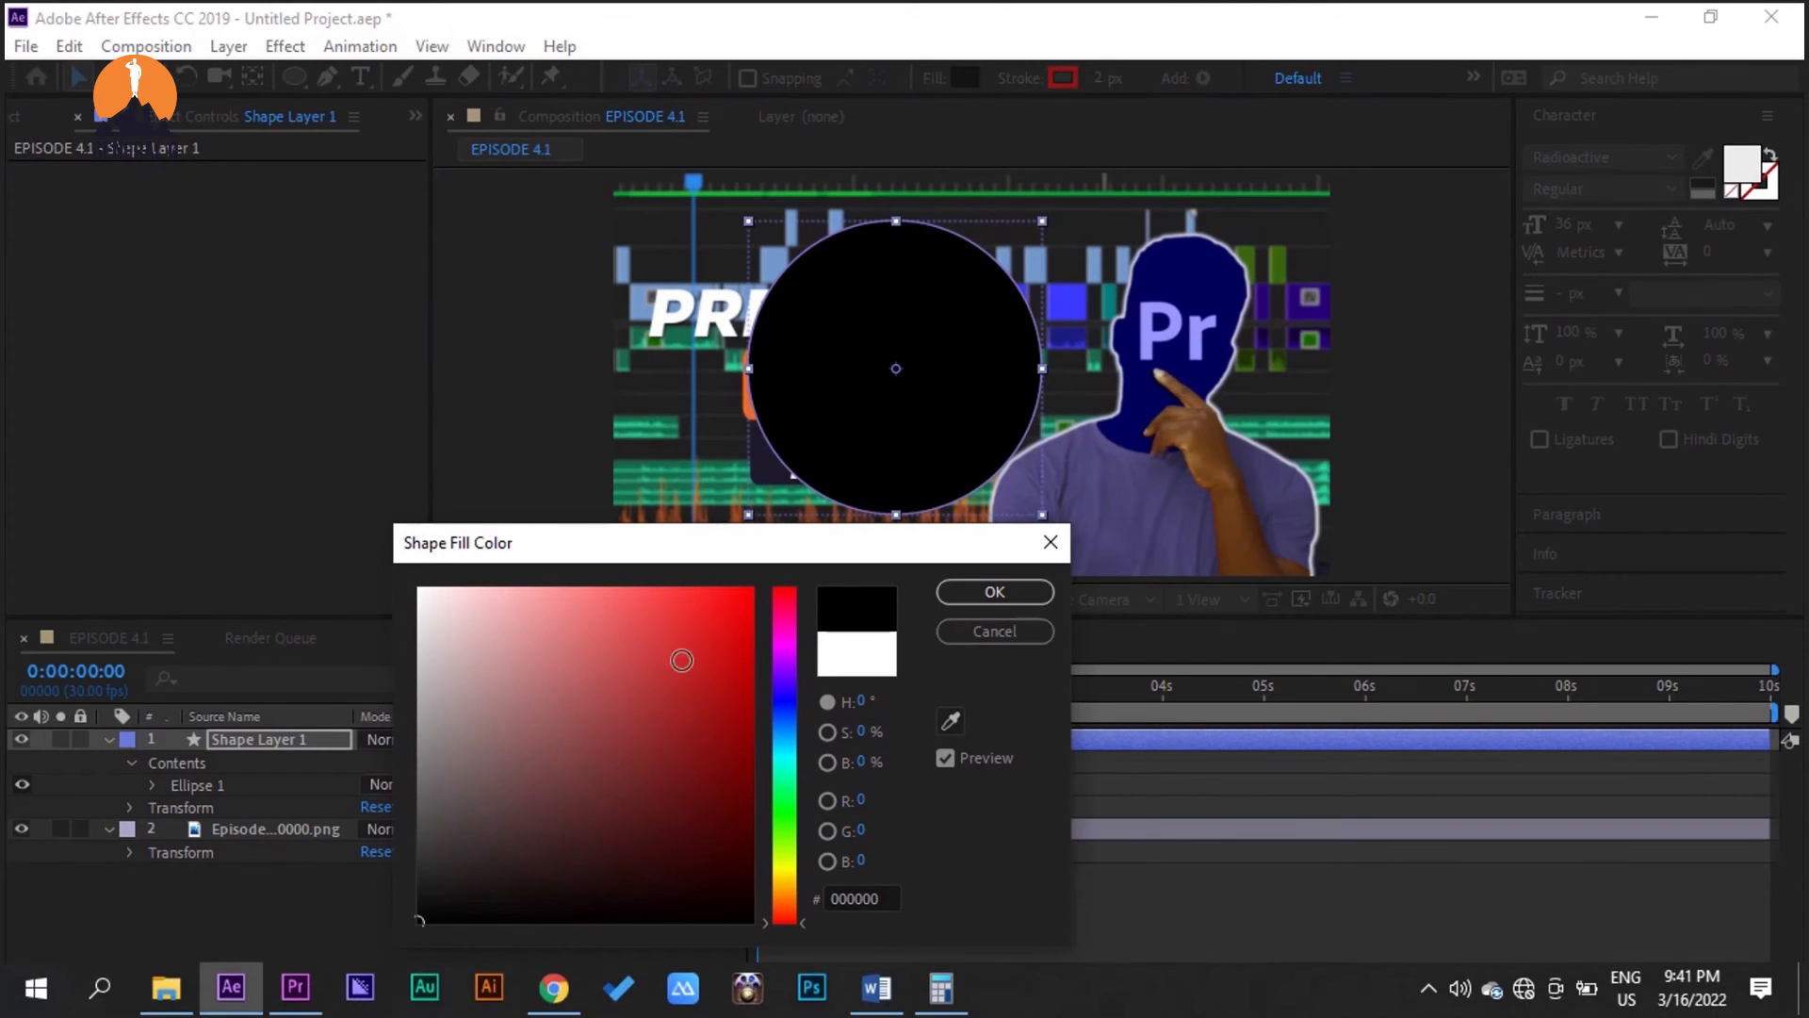
pyautogui.click(790, 724)
pyautogui.click(752, 589)
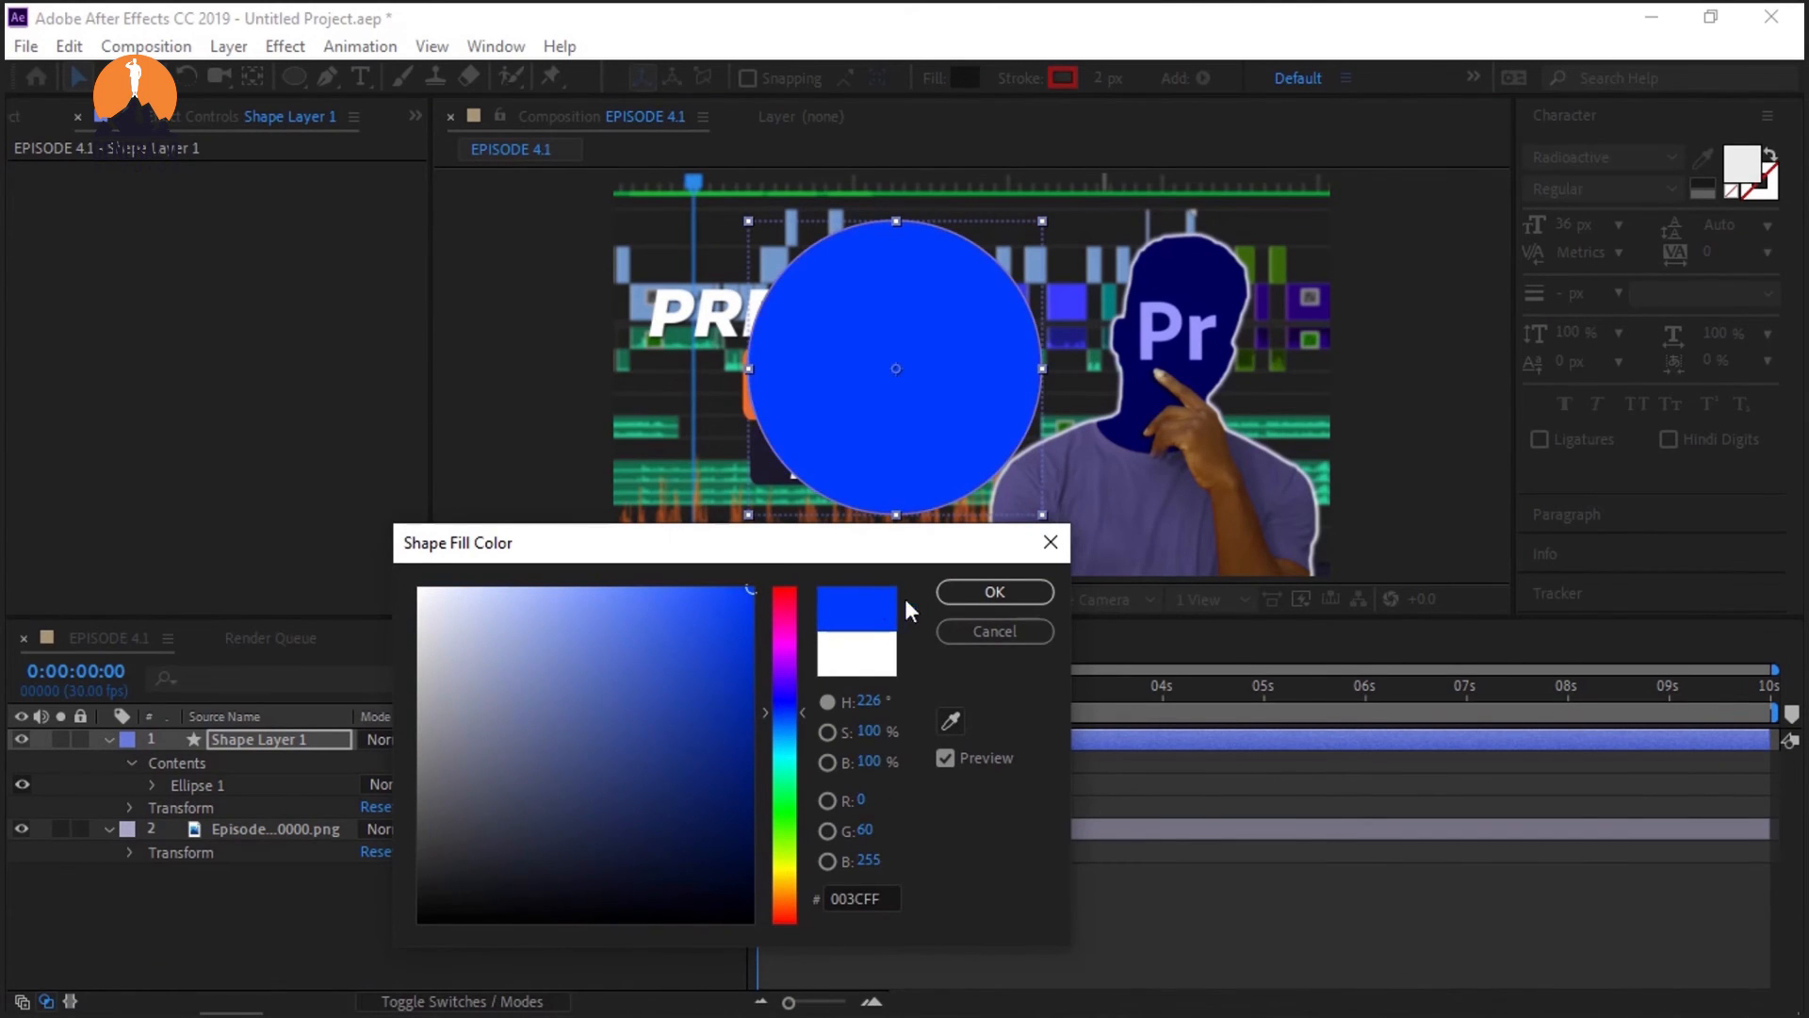
pyautogui.click(963, 591)
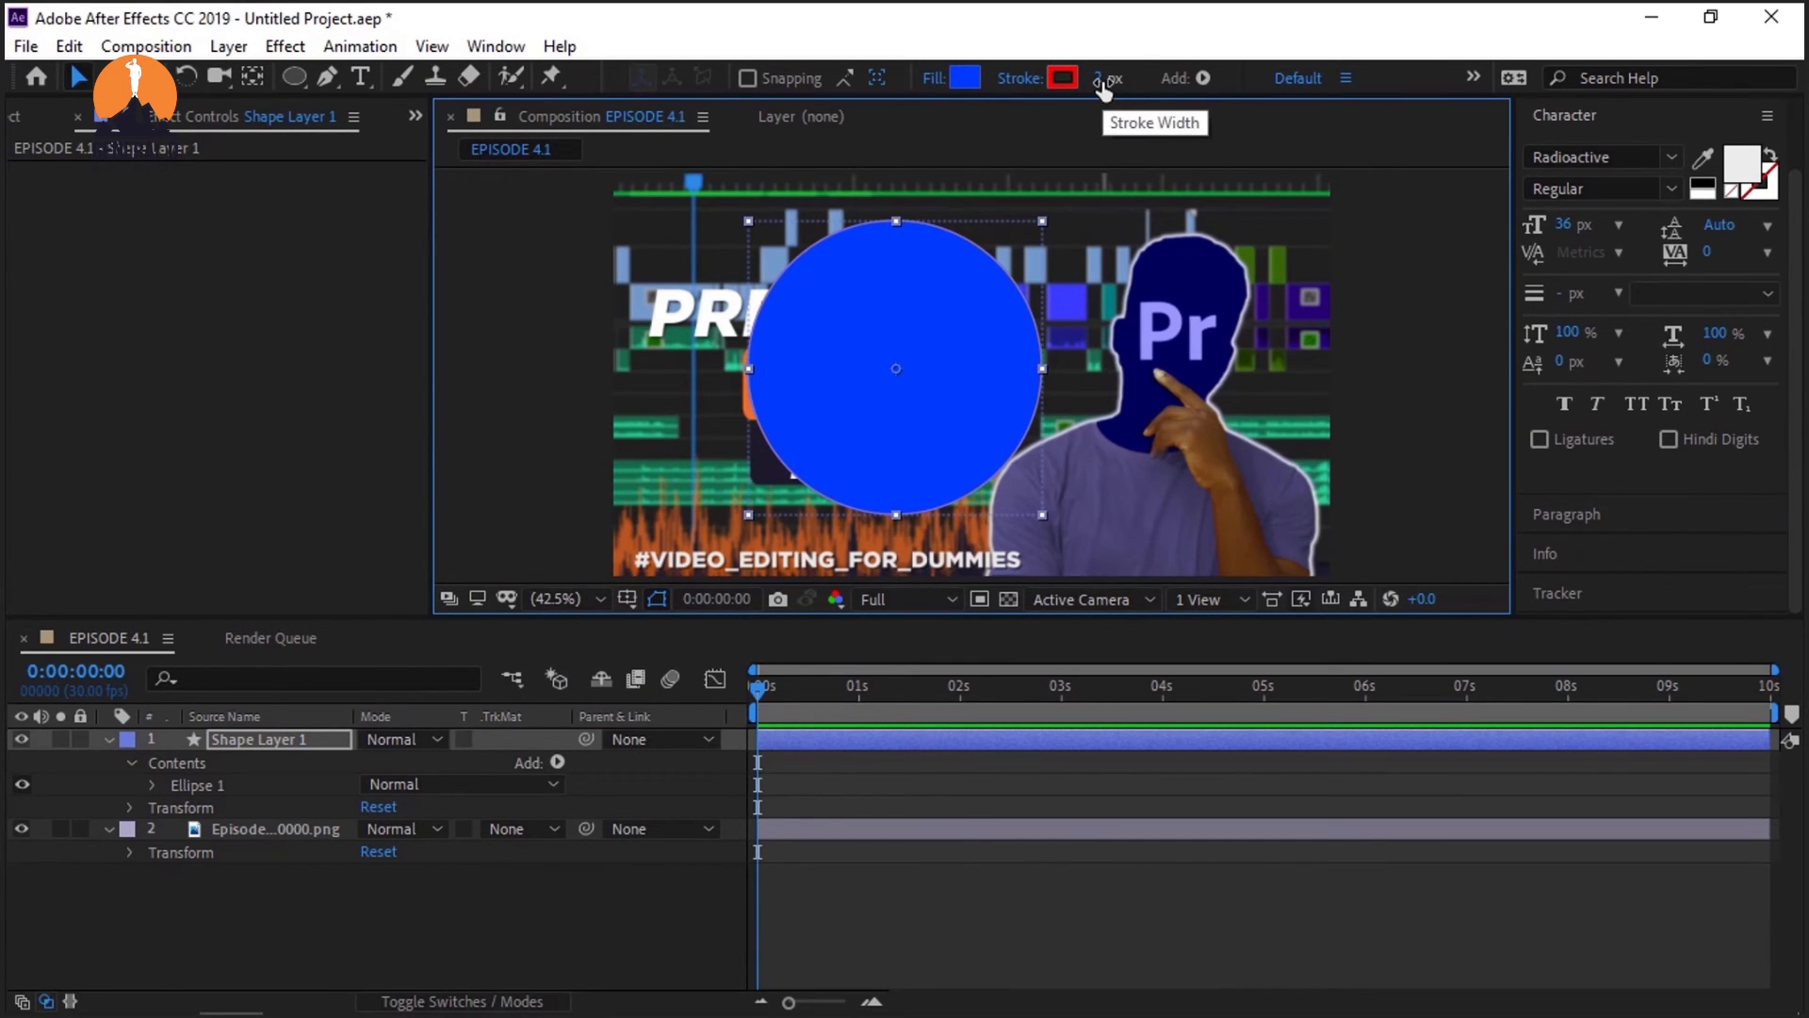
# Step: Try a 100 px stroke on the circle, undo it, and set the stroke width to 0 px
pyautogui.moveTo(1102, 83); pyautogui.dragTo(1238, 85)
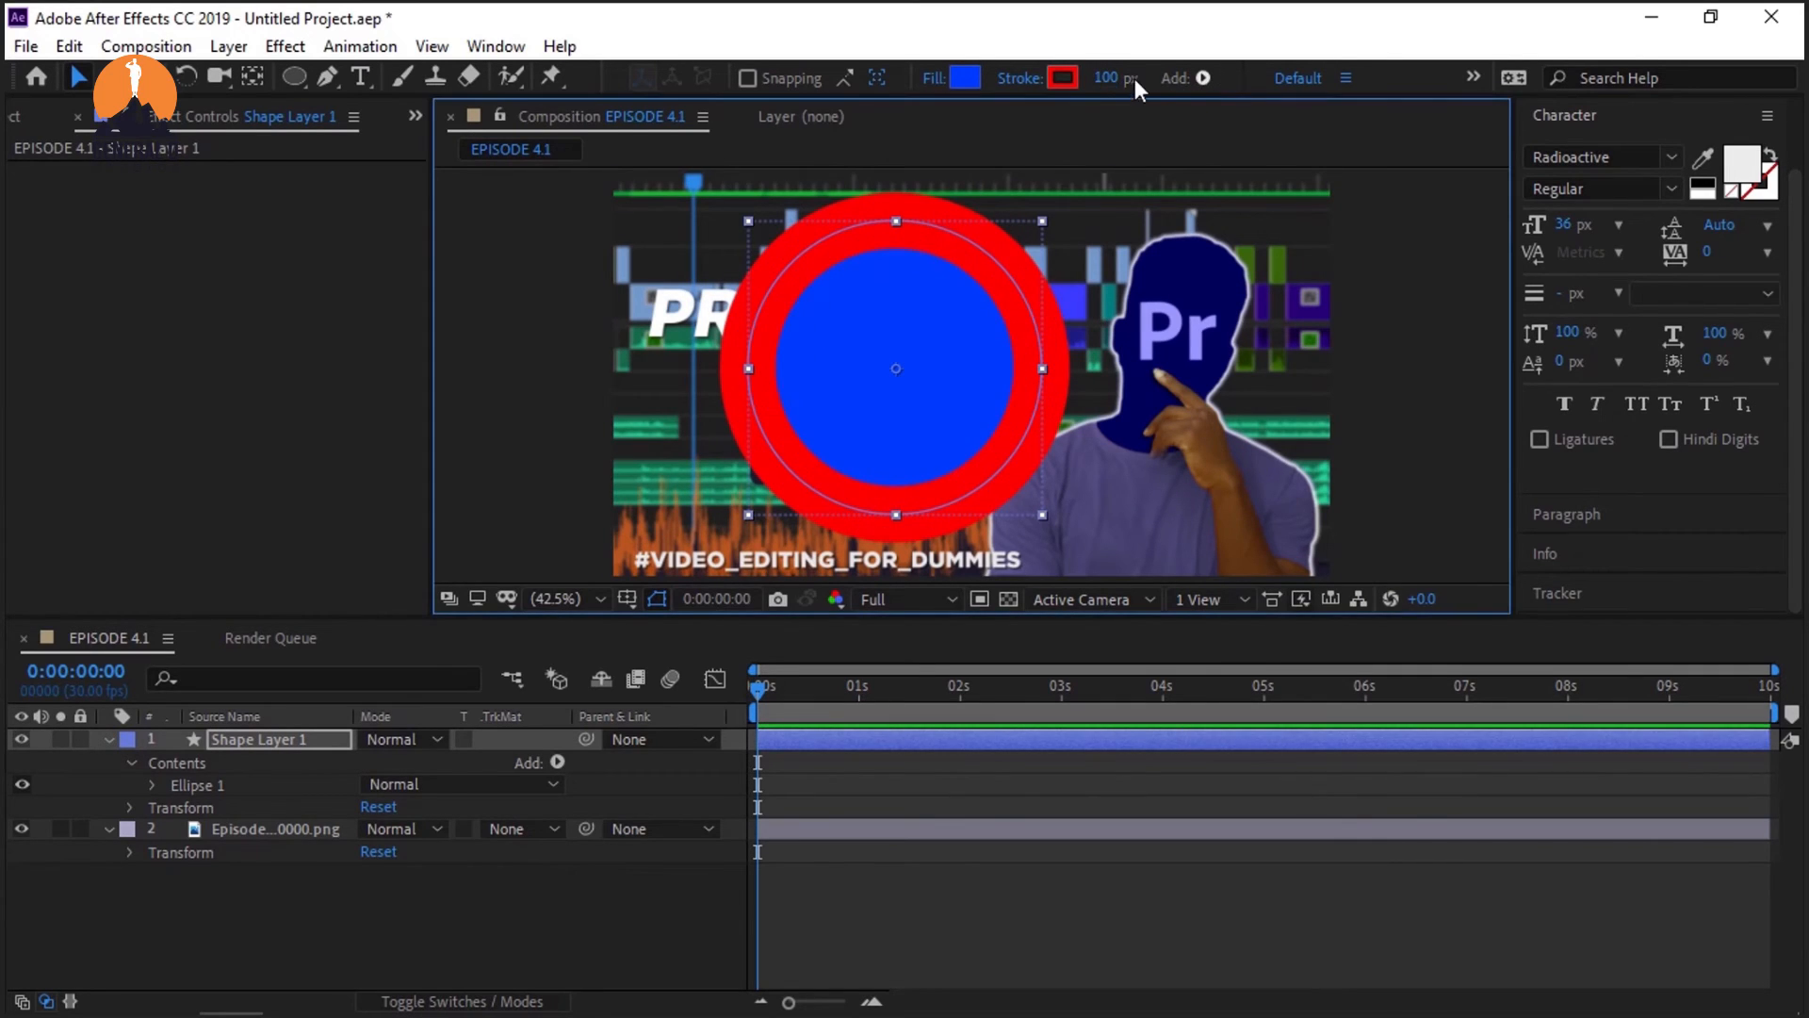
pyautogui.hotkey('ctrl', 'z')
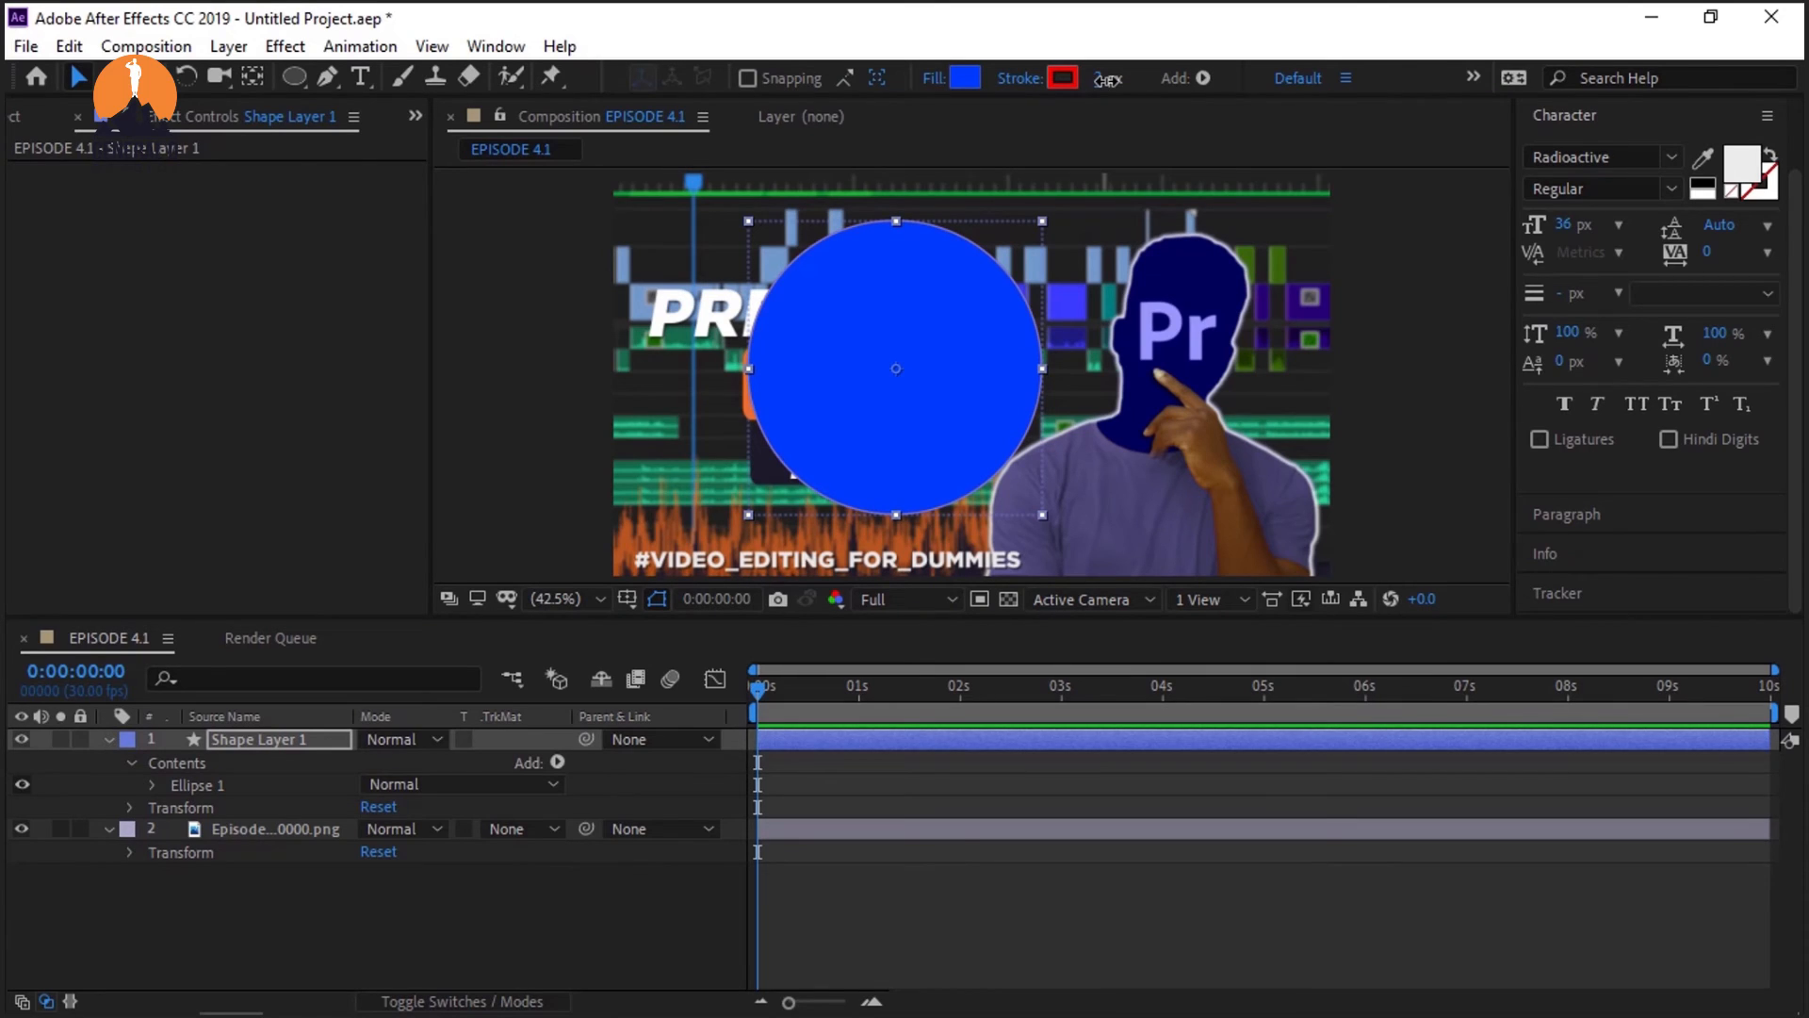
pyautogui.click(1107, 80)
pyautogui.press('Return')
pyautogui.moveTo(1099, 82); pyautogui.dragTo(1101, 82)
pyautogui.moveTo(1100, 82)
pyautogui.mouseDown()
pyautogui.moveTo(1258, 81)
pyautogui.moveTo(1015, 111)
pyautogui.moveTo(1260, 84)
pyautogui.moveTo(857, 119)
pyautogui.mouseUp()
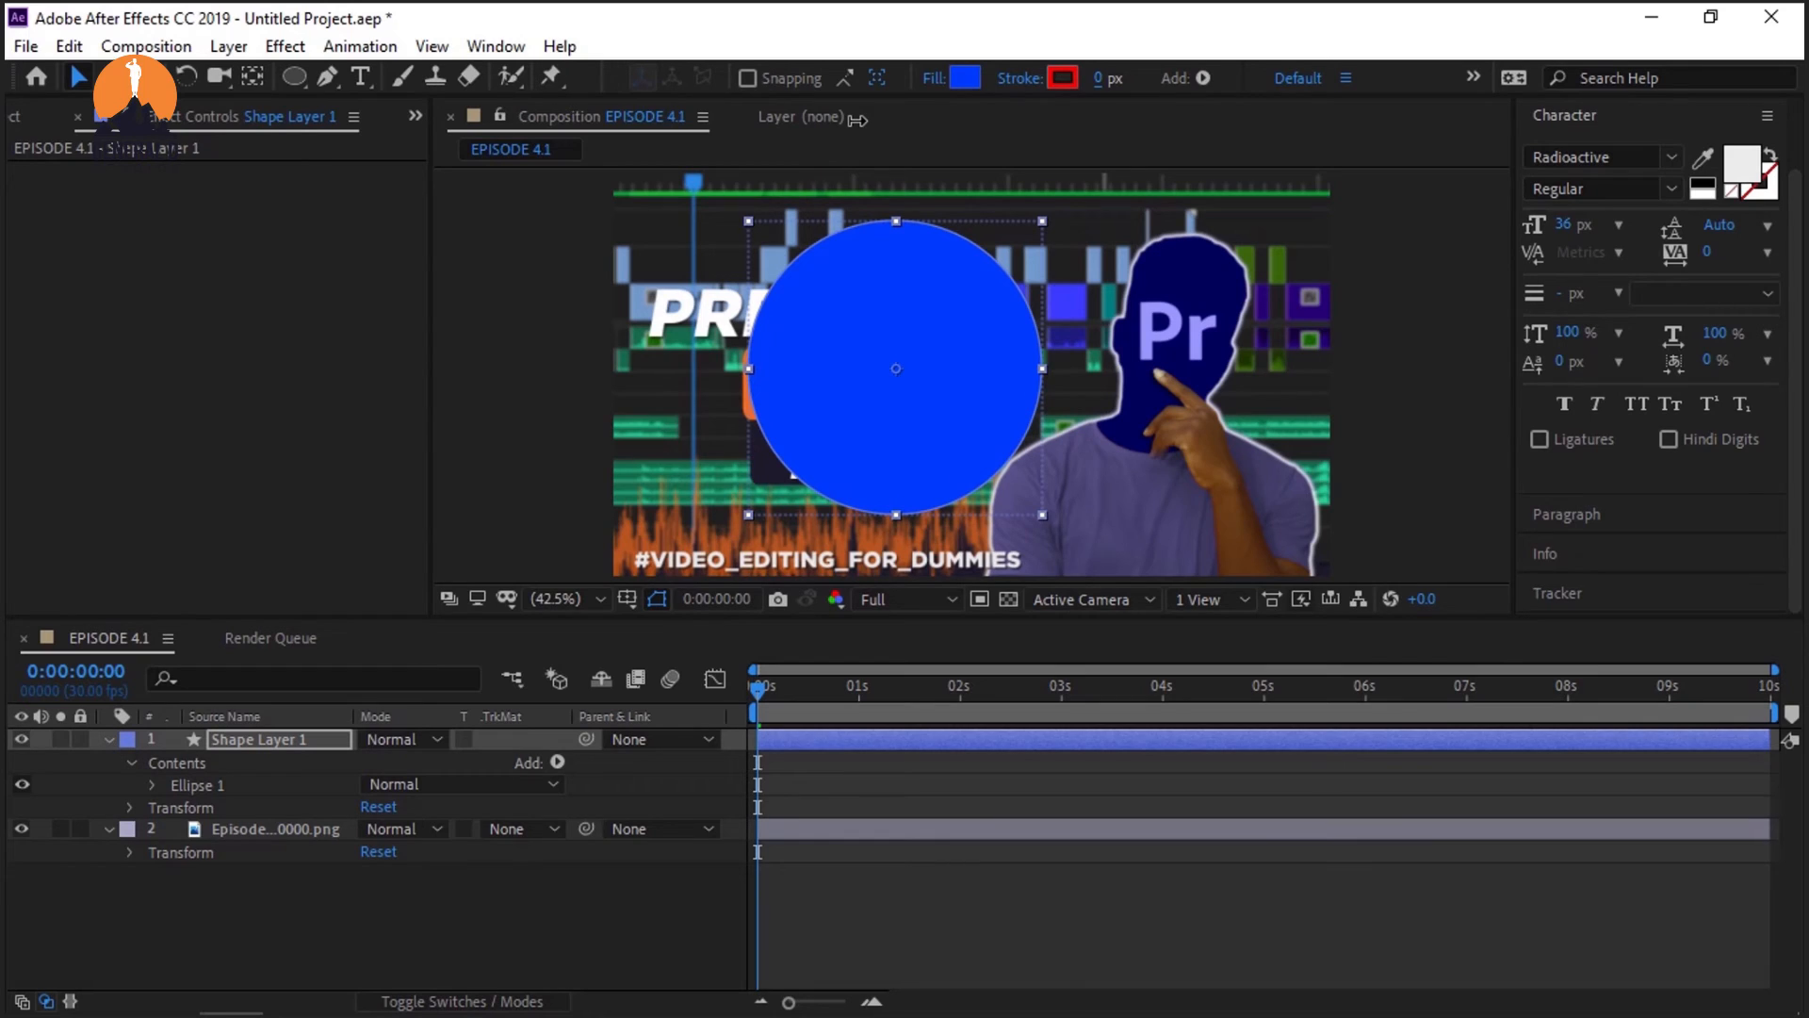
# Step: Move the blue circle a little to the right in the composition, and delete its shape layer
pyautogui.click(892, 398)
pyautogui.moveTo(829, 411); pyautogui.dragTo(994, 403)
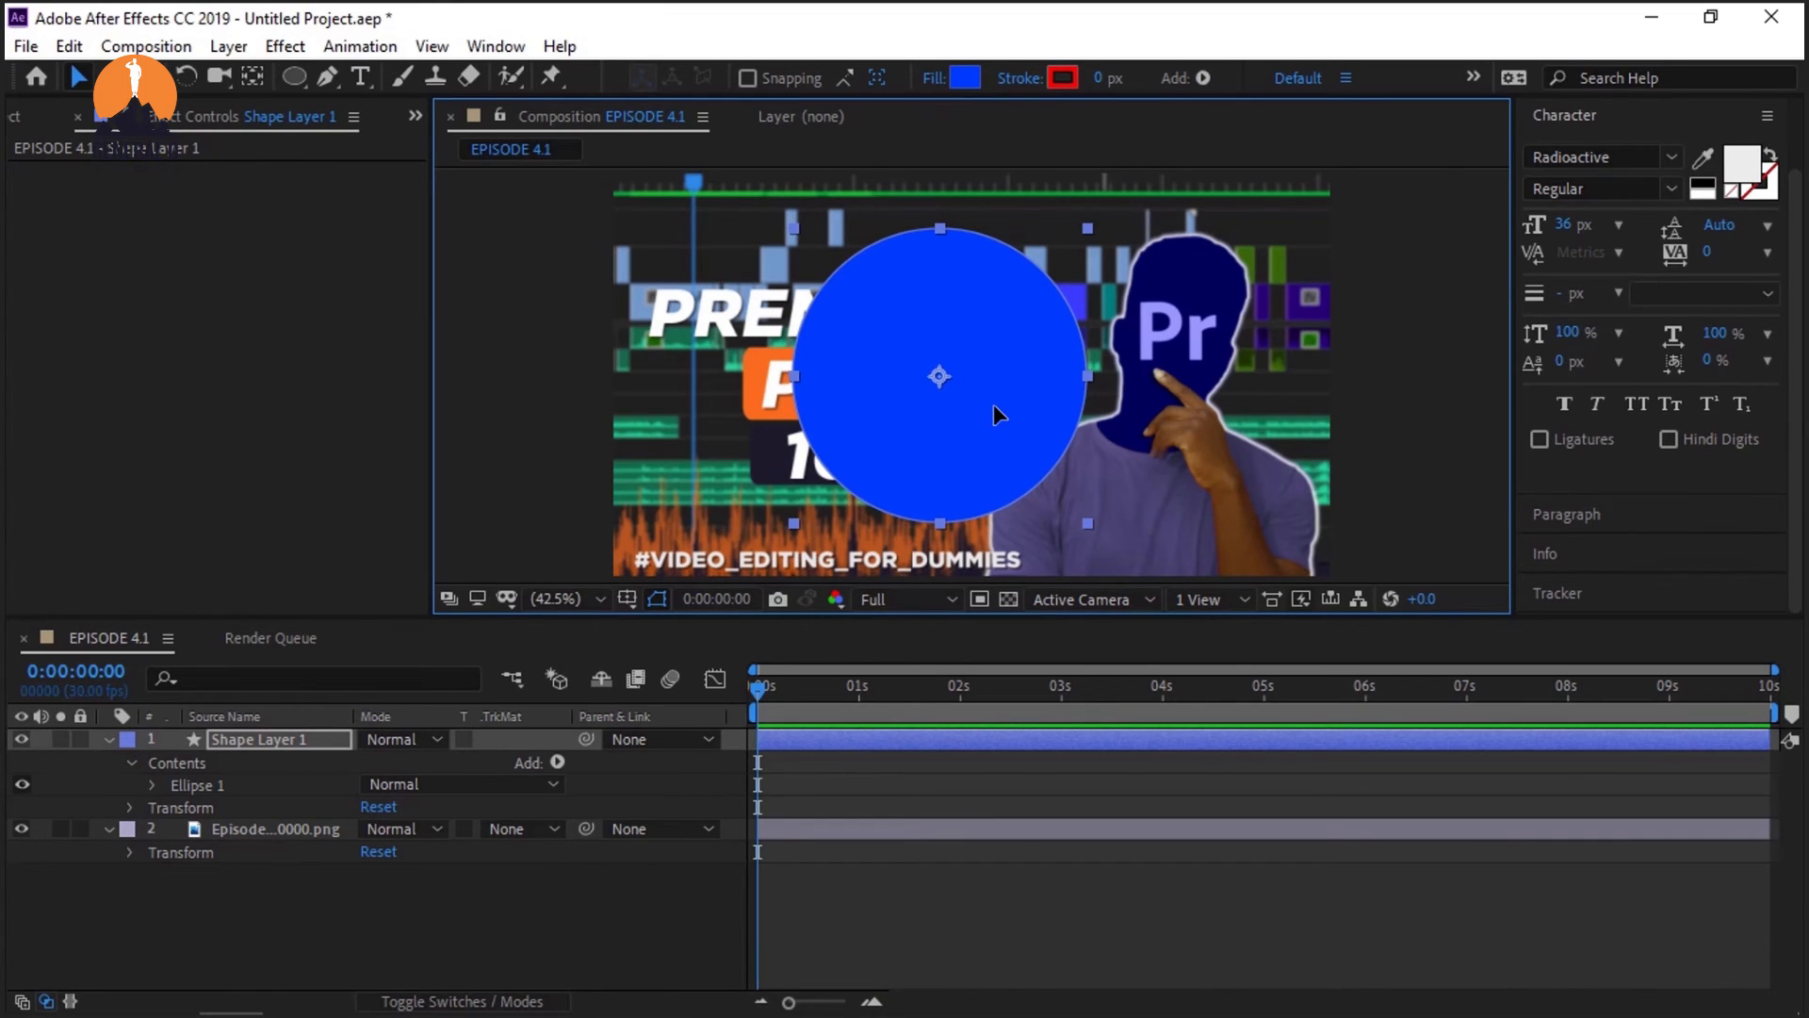
pyautogui.click(220, 746)
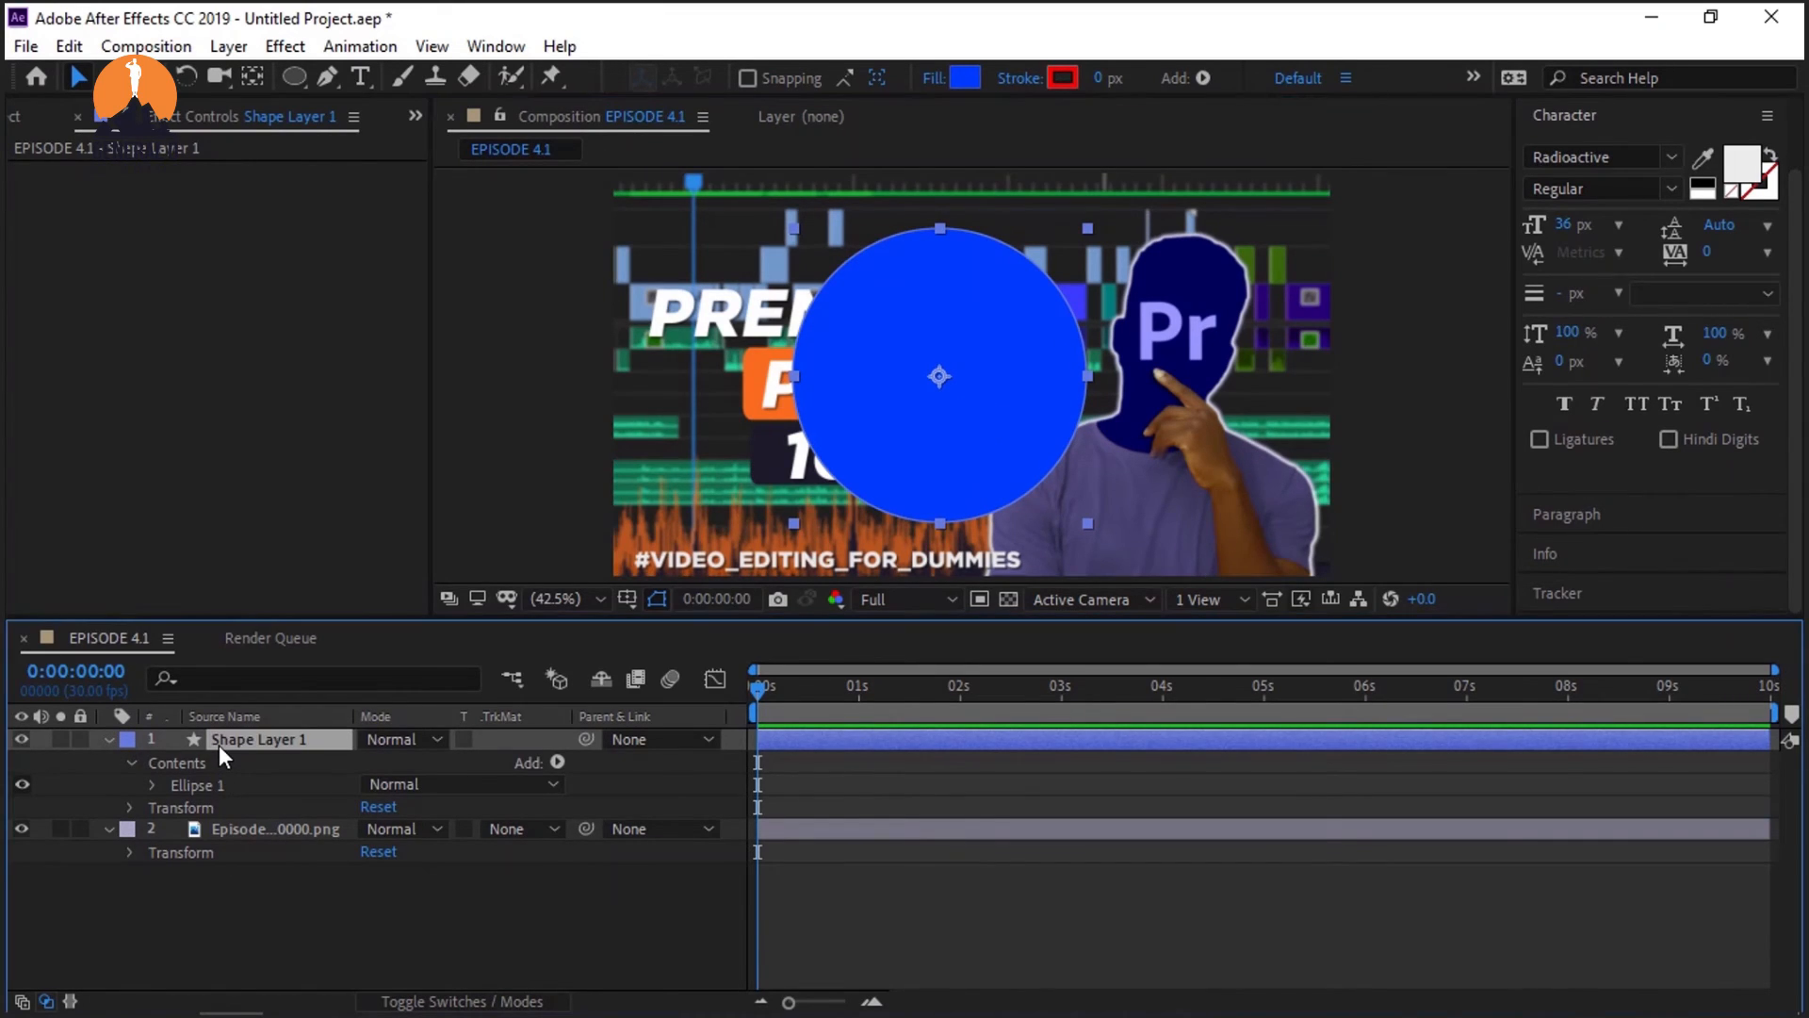
pyautogui.press('Delete')
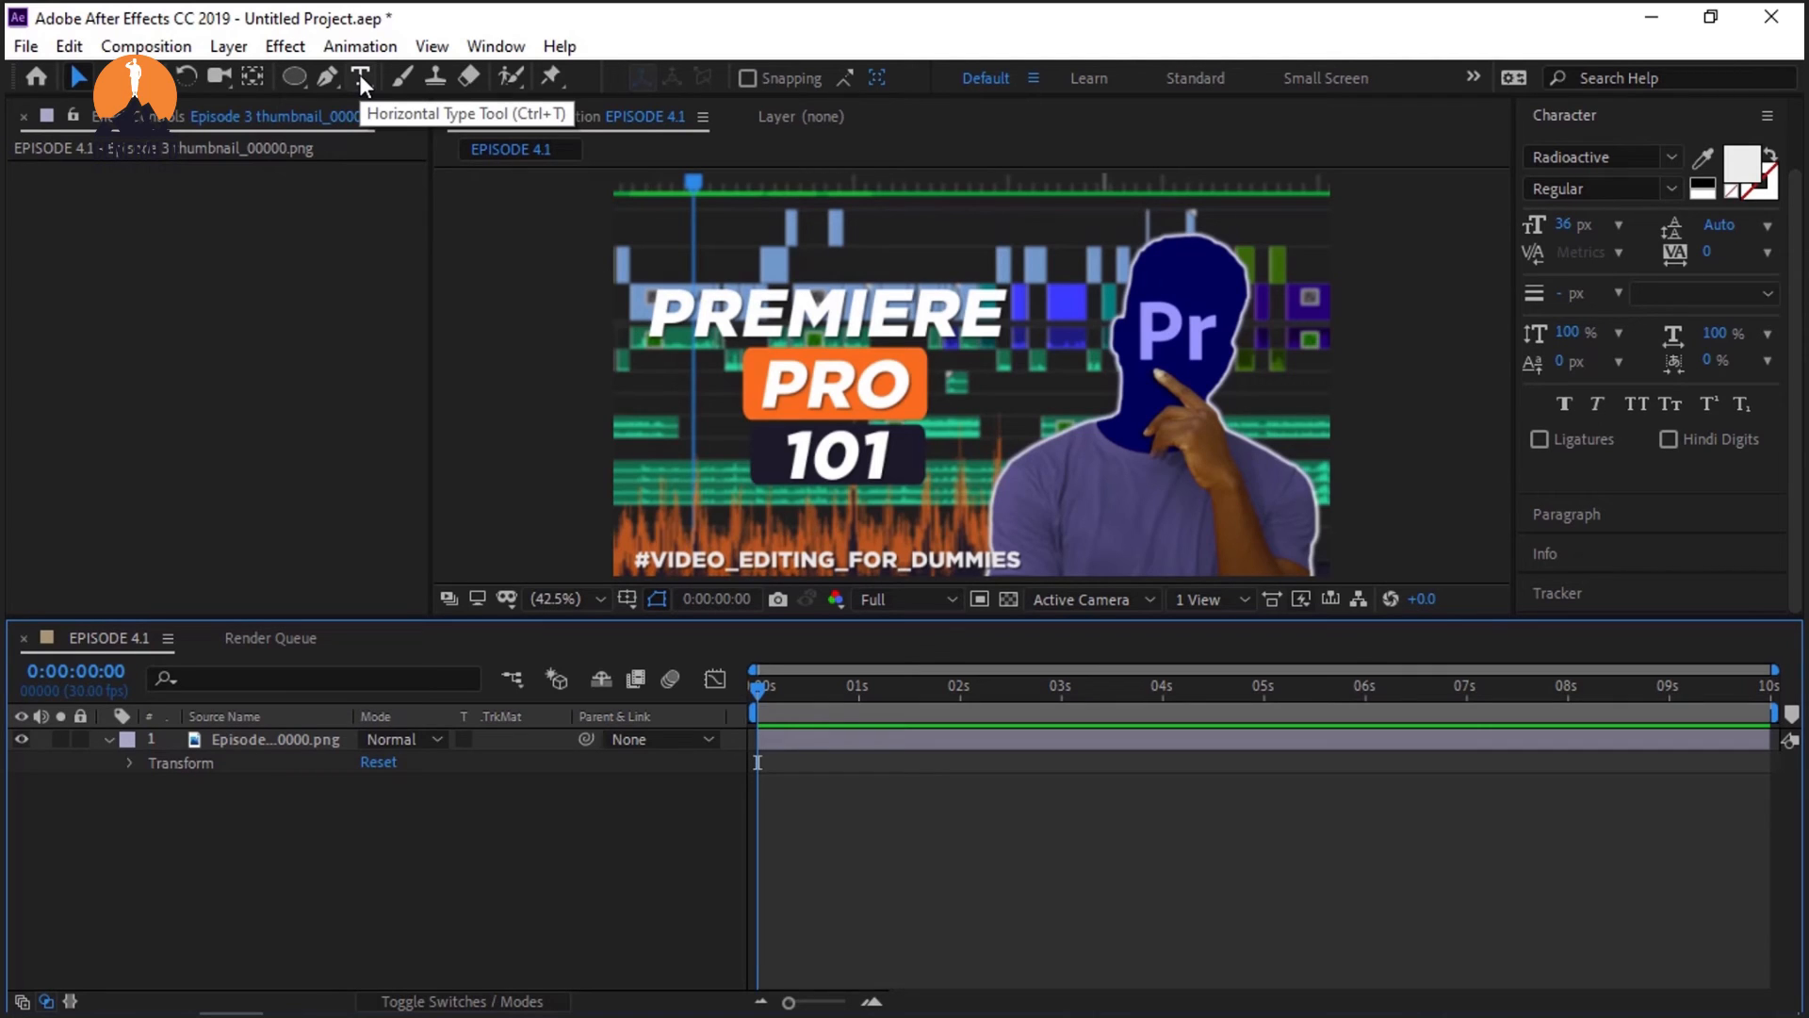
# Step: Add a horizontal text layer starting at the orange PRO badge, with the text "AFTER EFFECTSA"
pyautogui.click(359, 76)
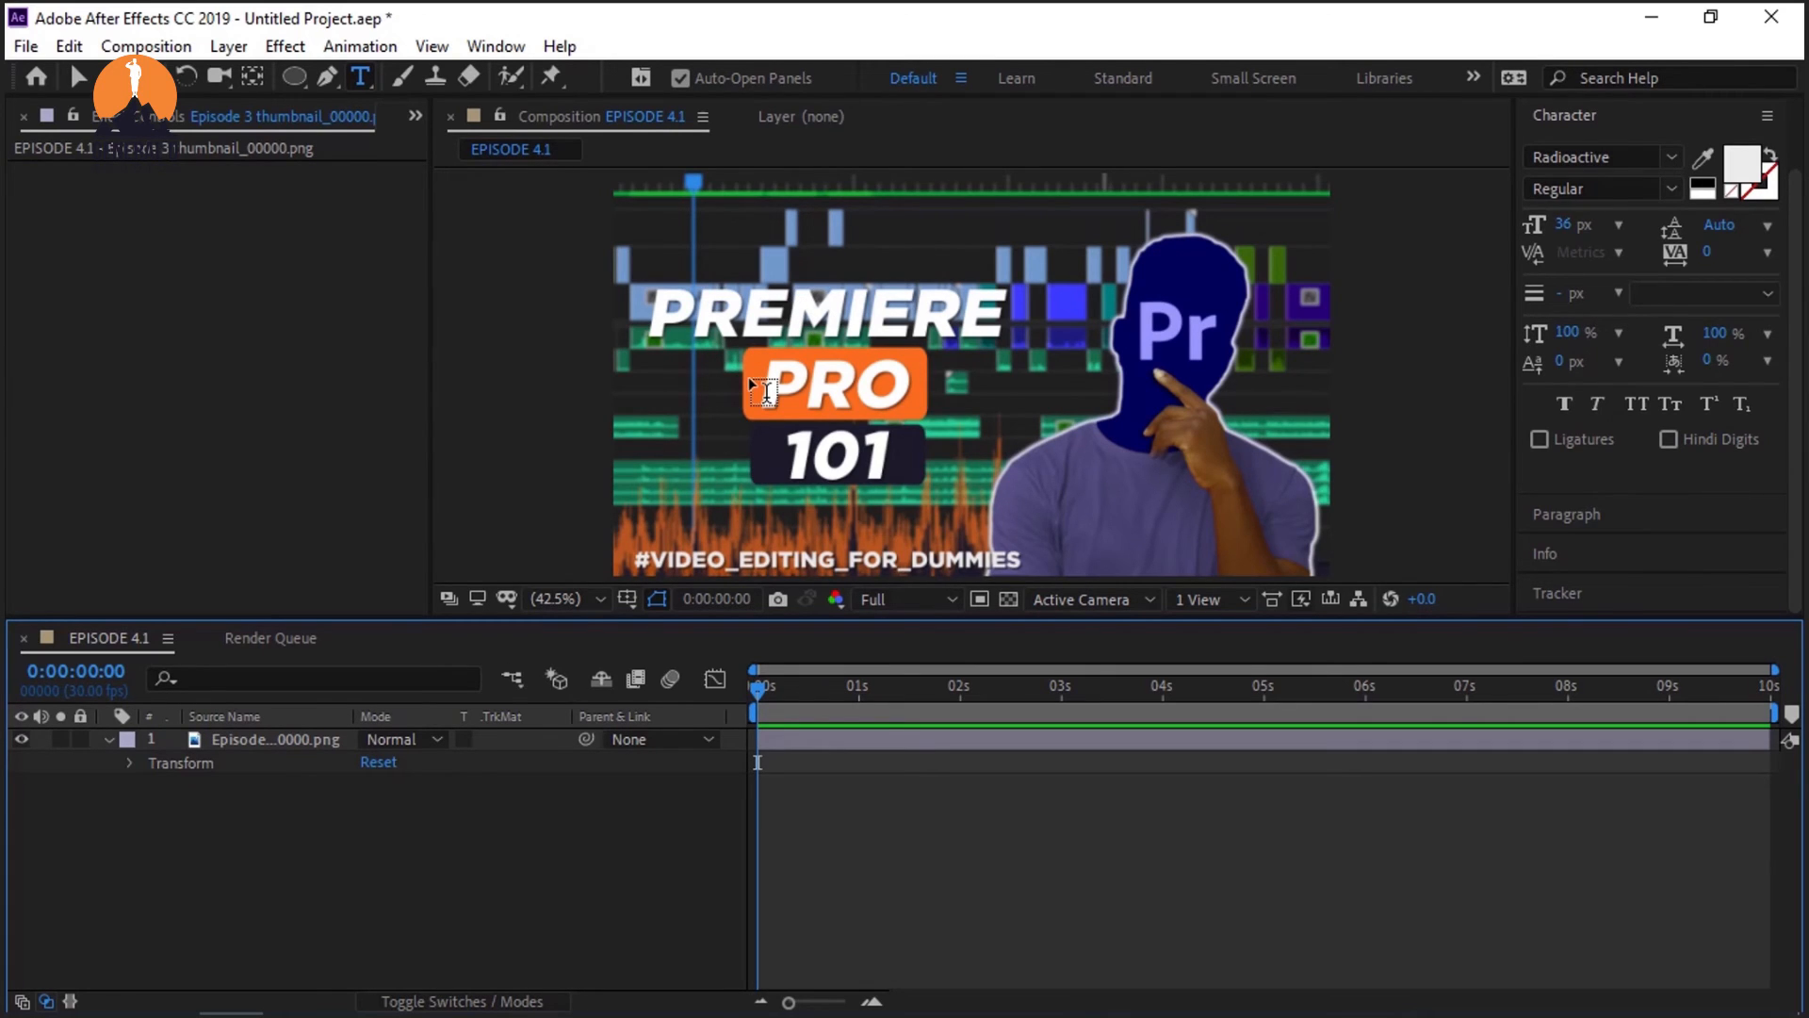
pyautogui.click(767, 392)
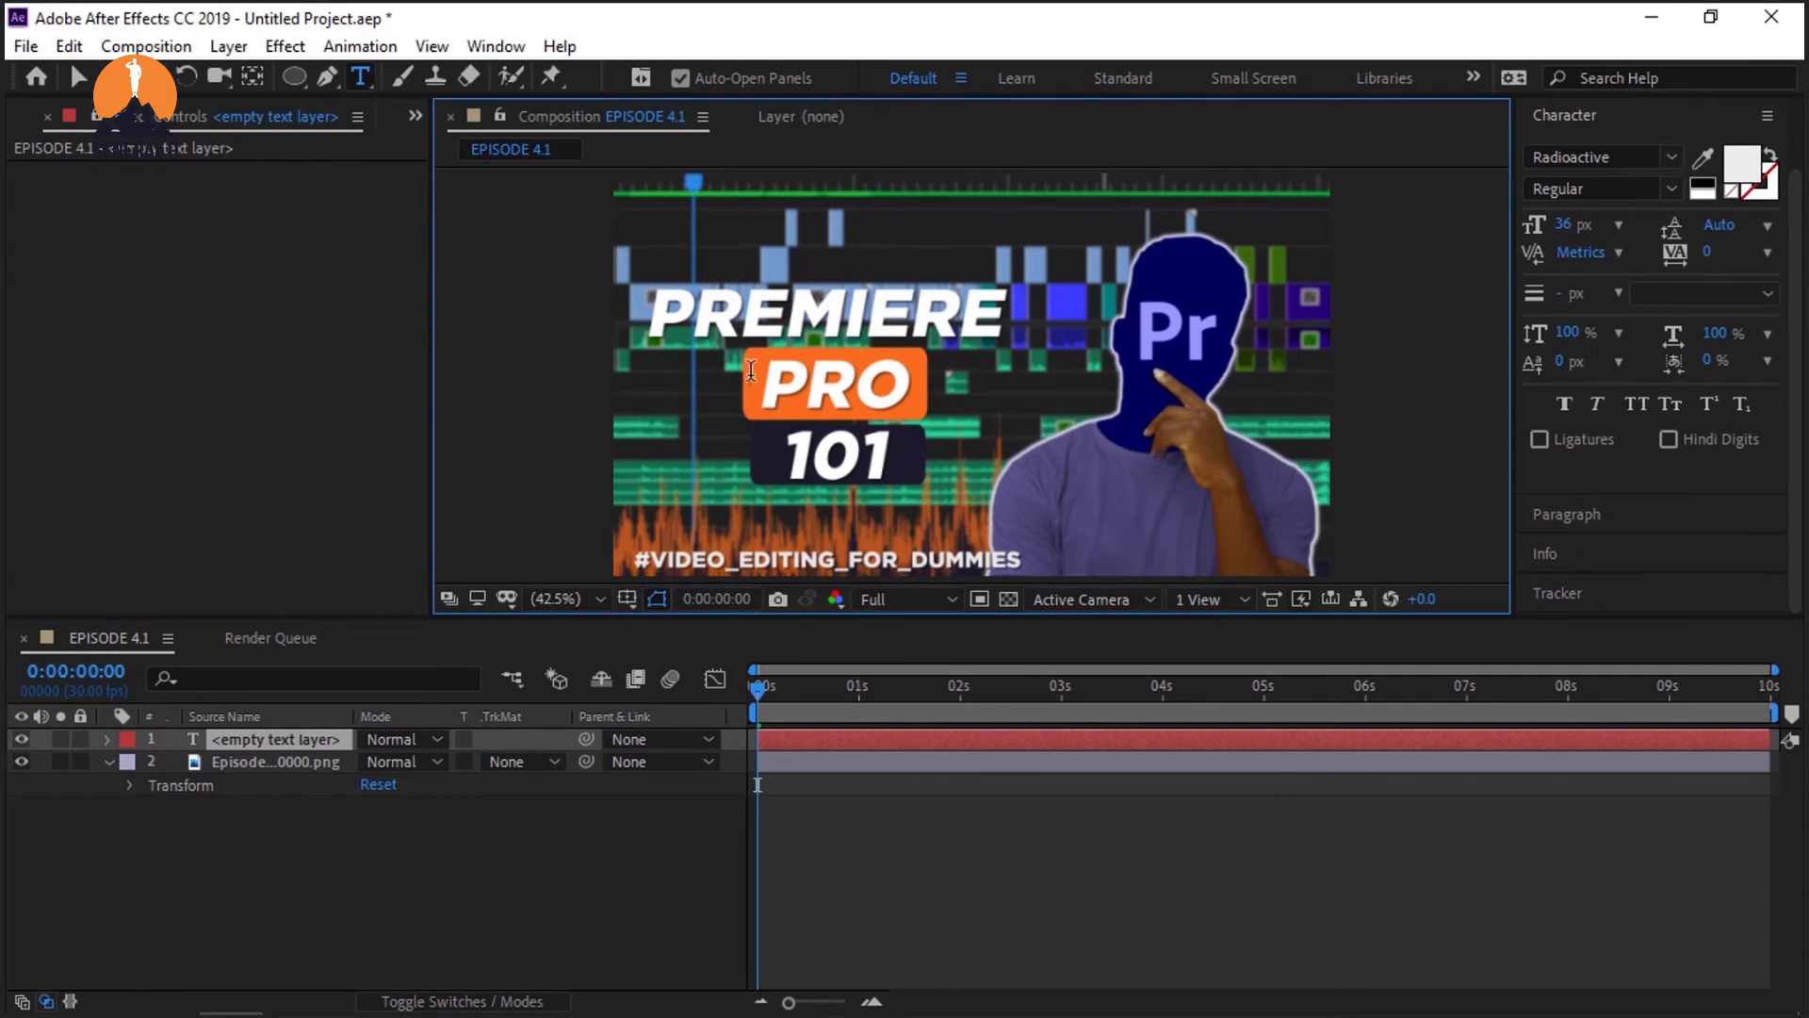
pyautogui.write('A')
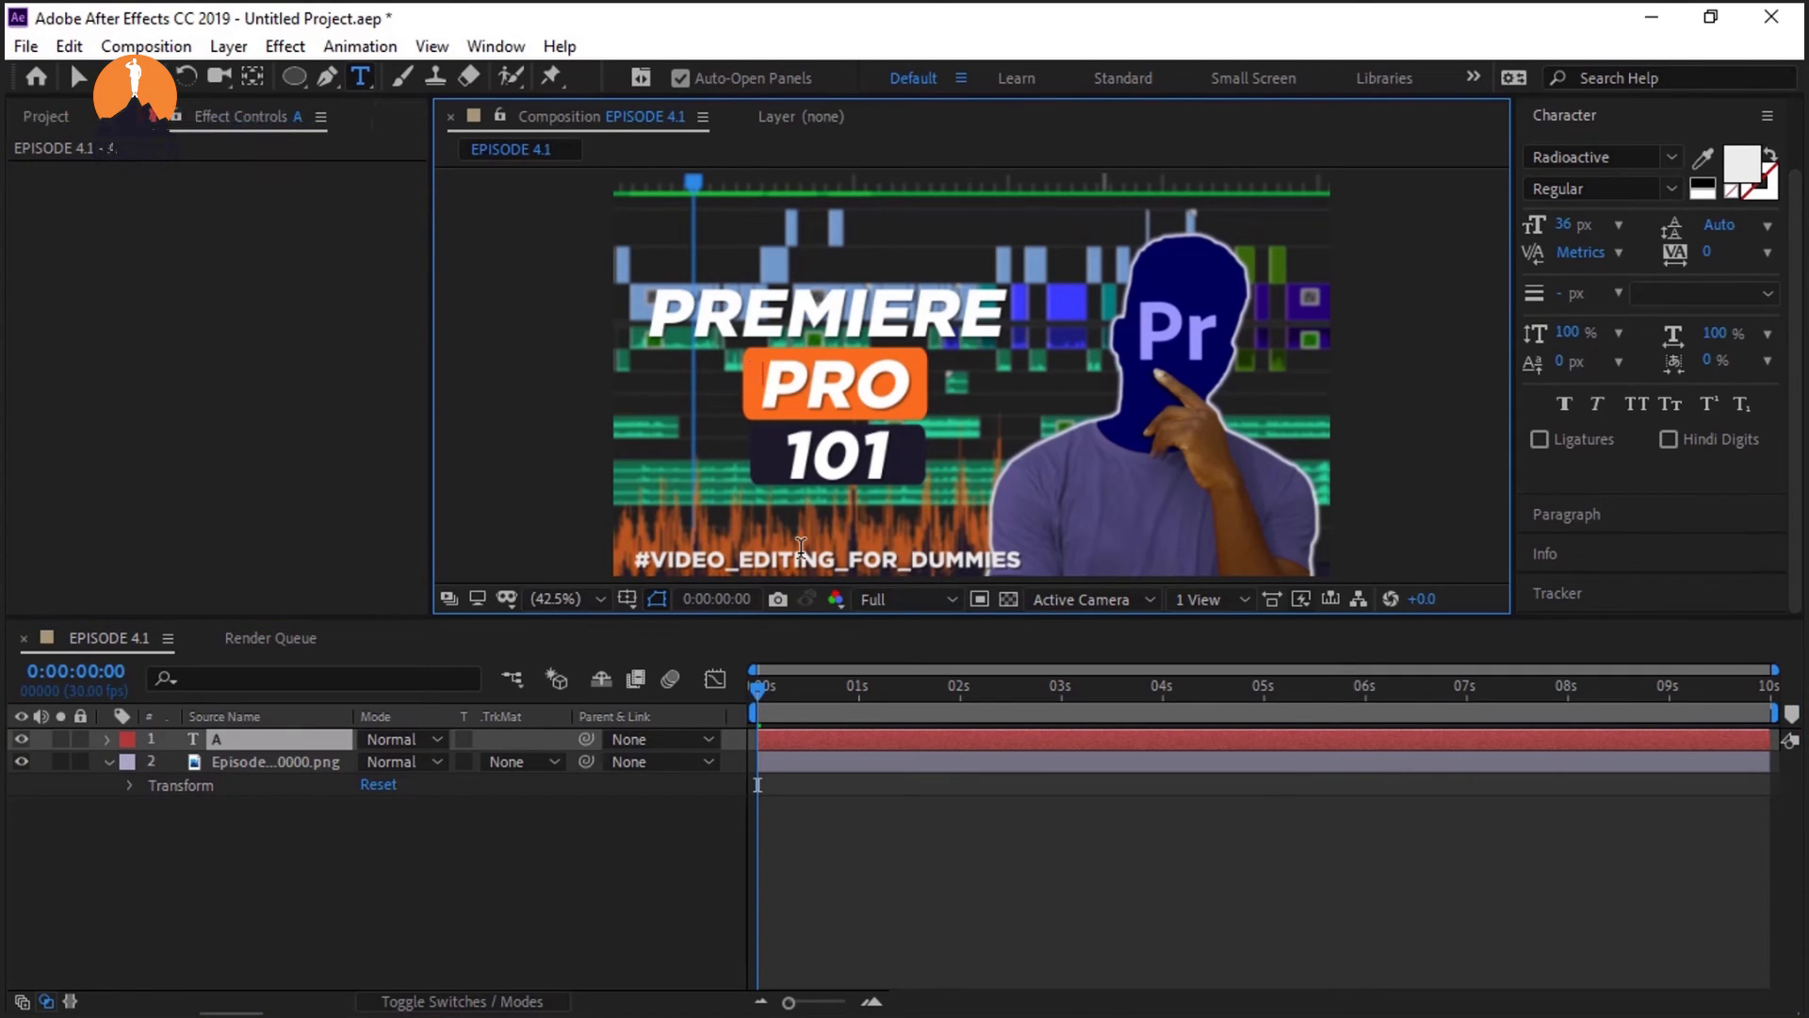
pyautogui.write('FTER EFFEC')
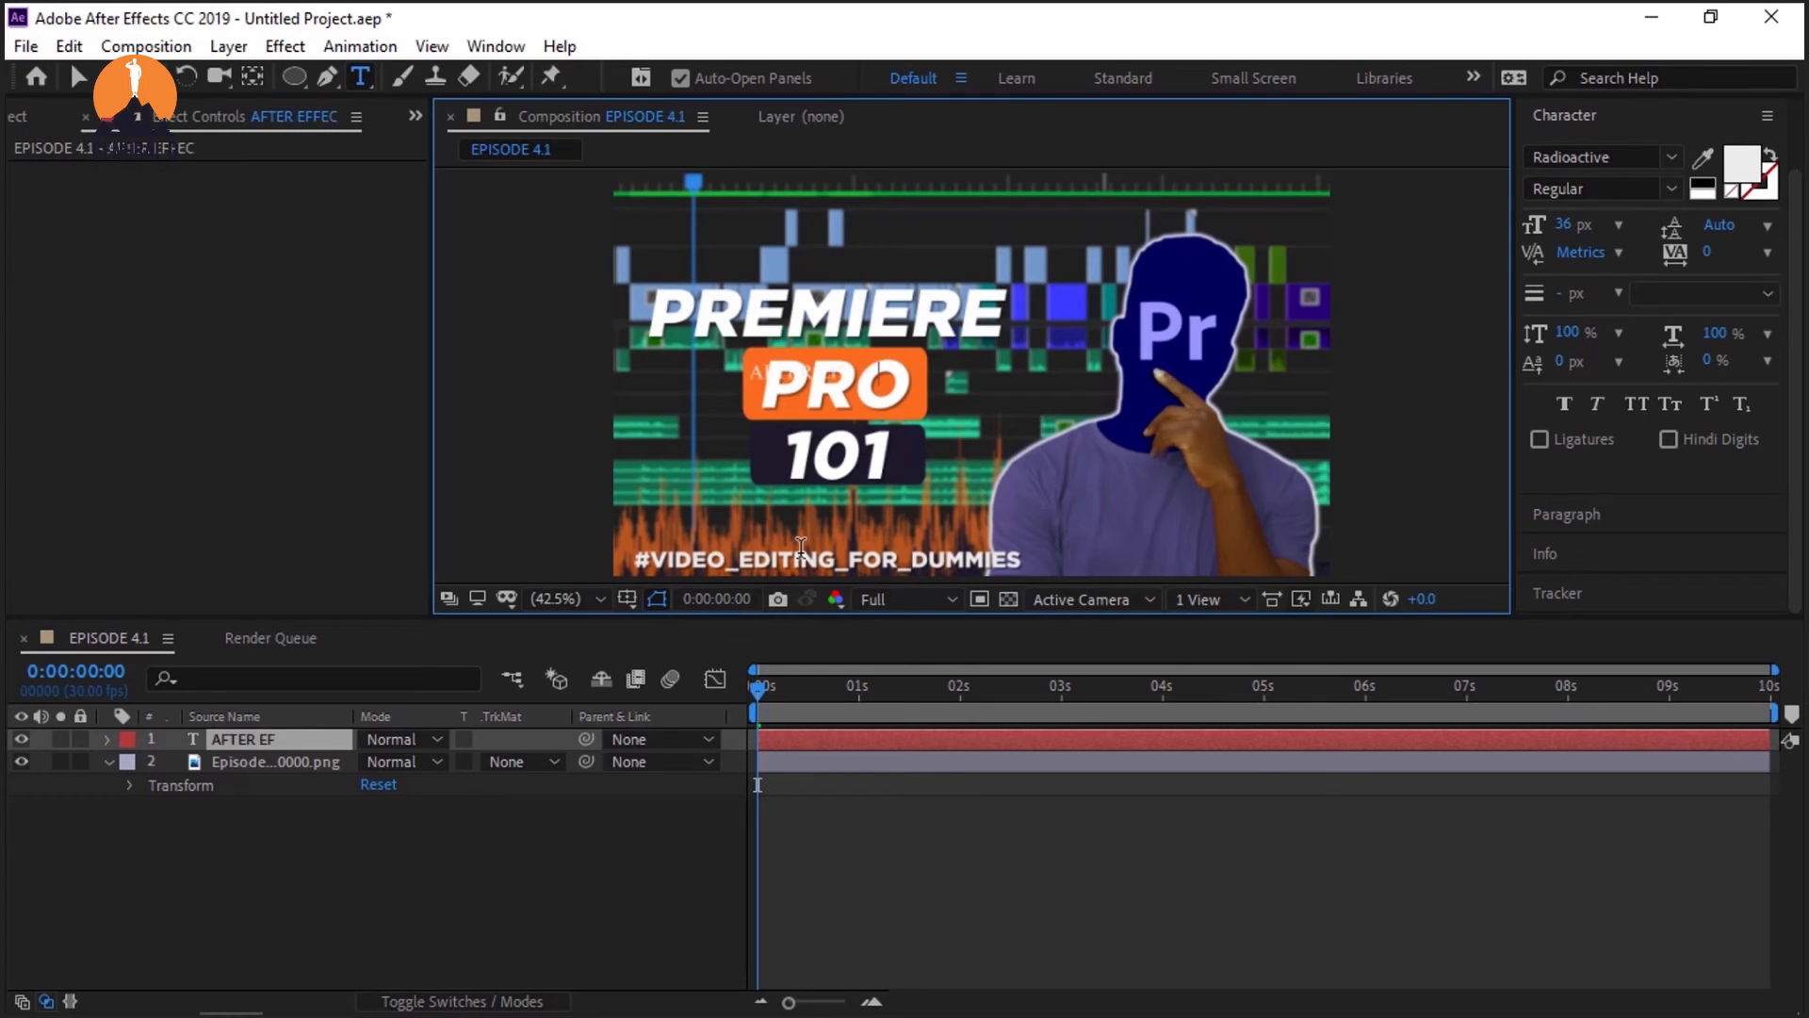
pyautogui.write('TA')
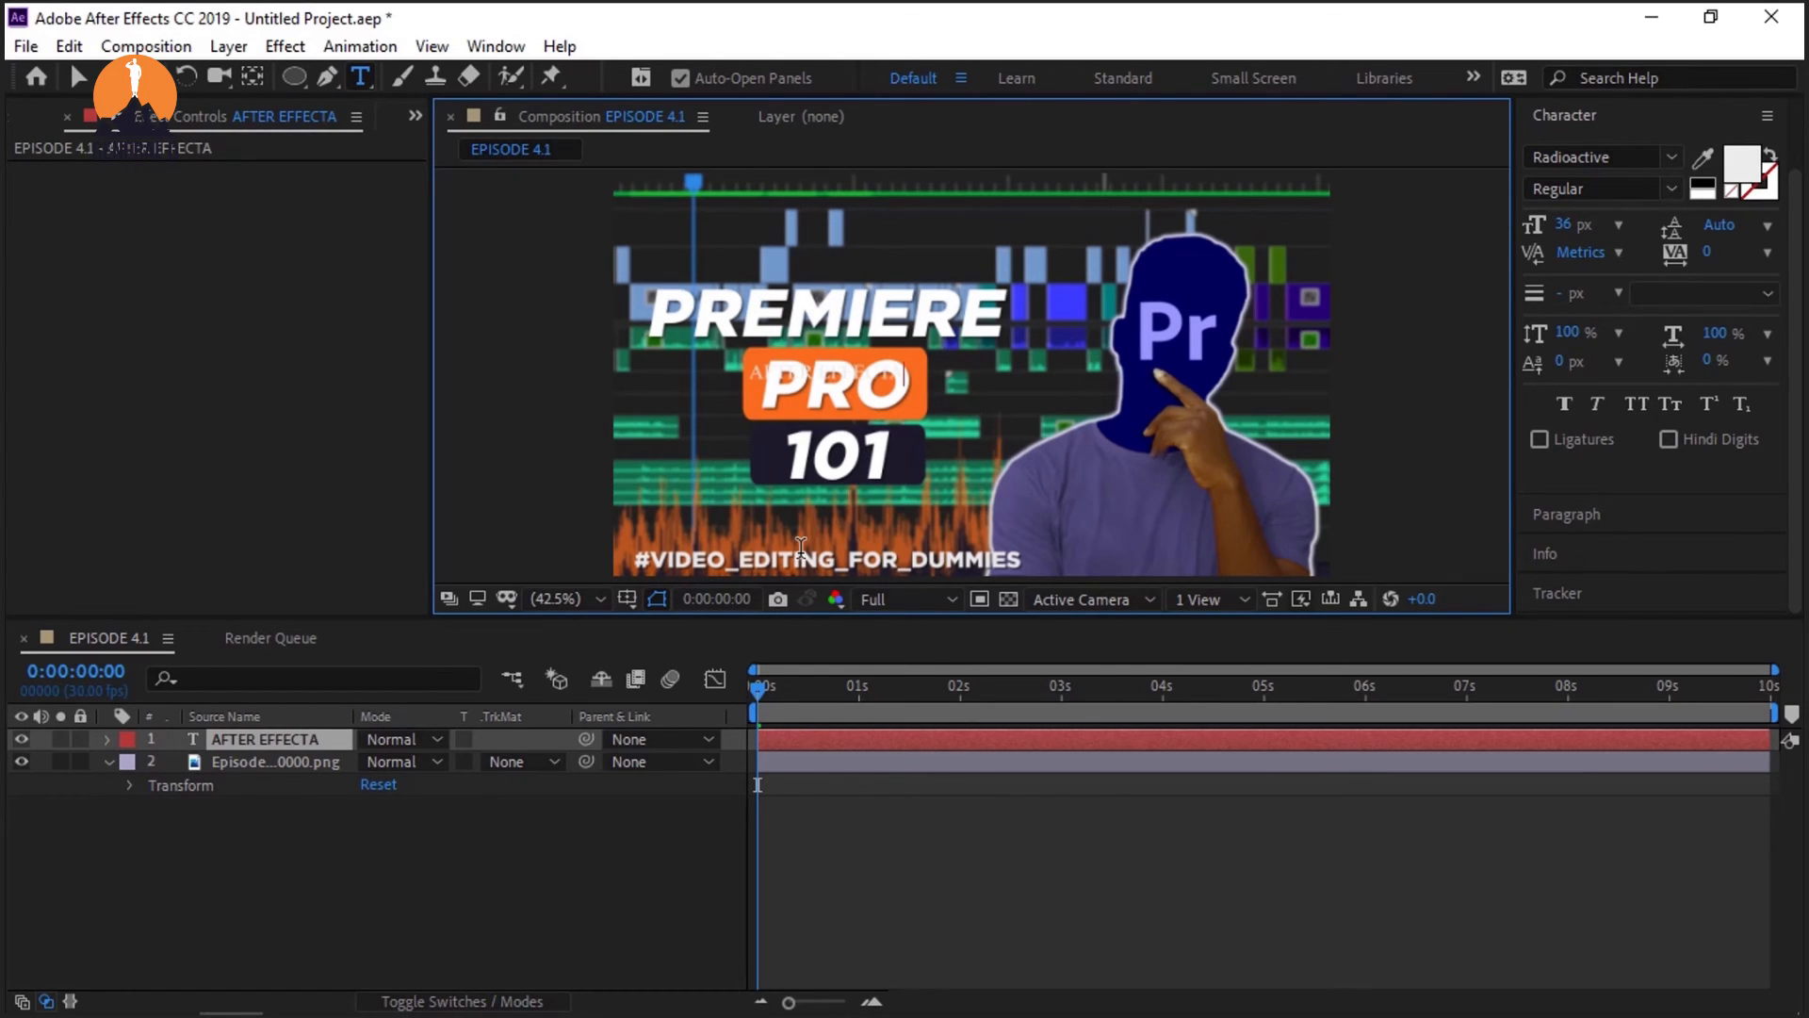
pyautogui.press('BackSpace')
pyautogui.write('SA')
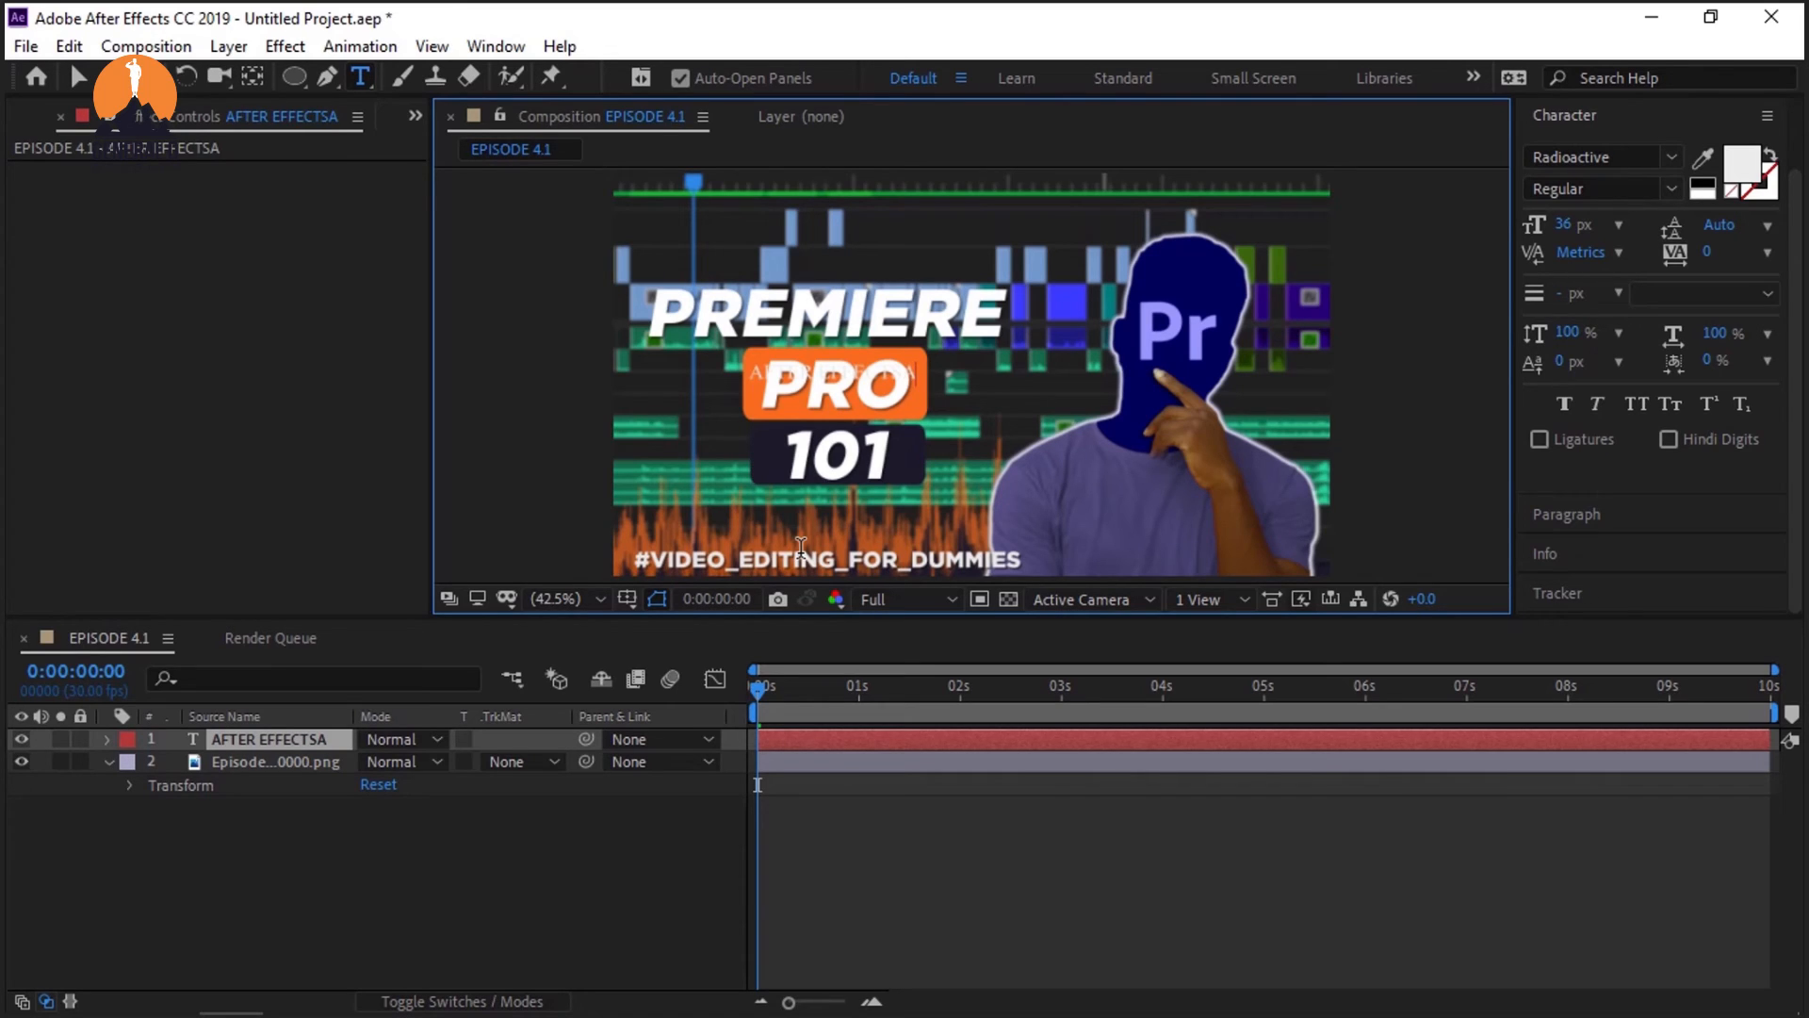
# Step: Select all the text in the new layer and format it in Gotham Black at 99 px
pyautogui.click(866, 374)
pyautogui.hotkey('ctrl', 'a')
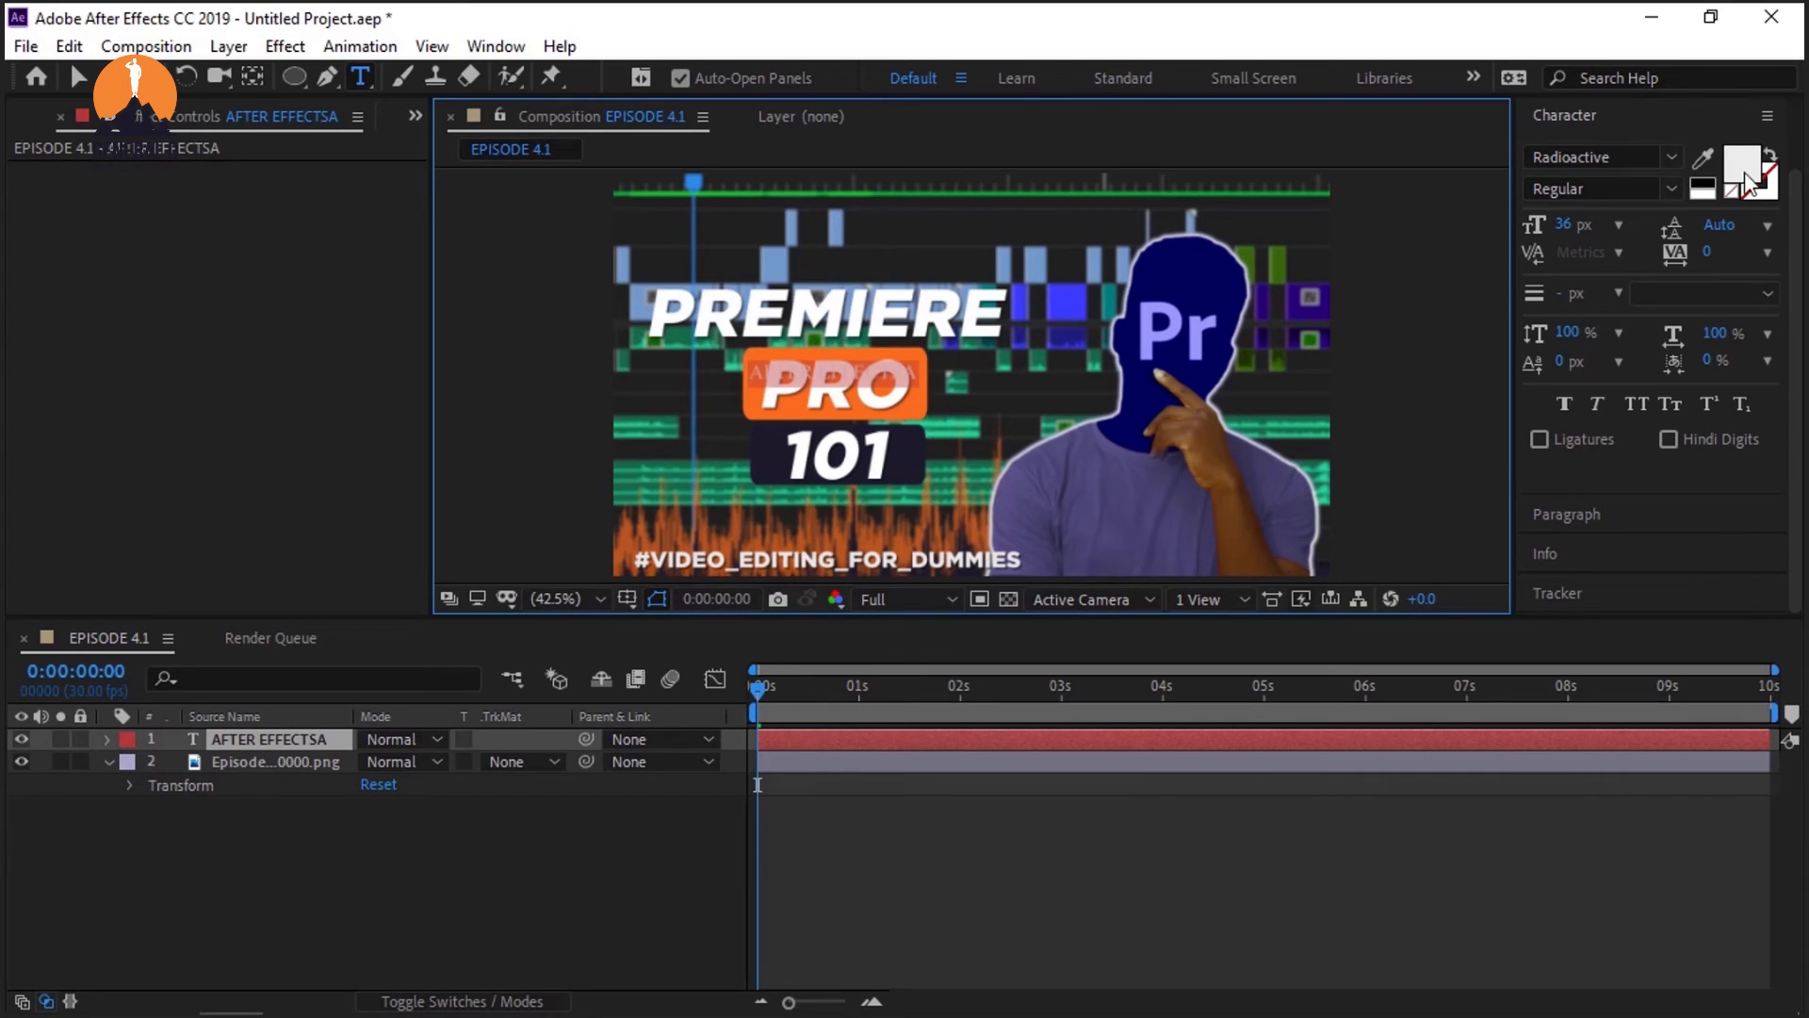
pyautogui.scroll(2, 1791, 200)
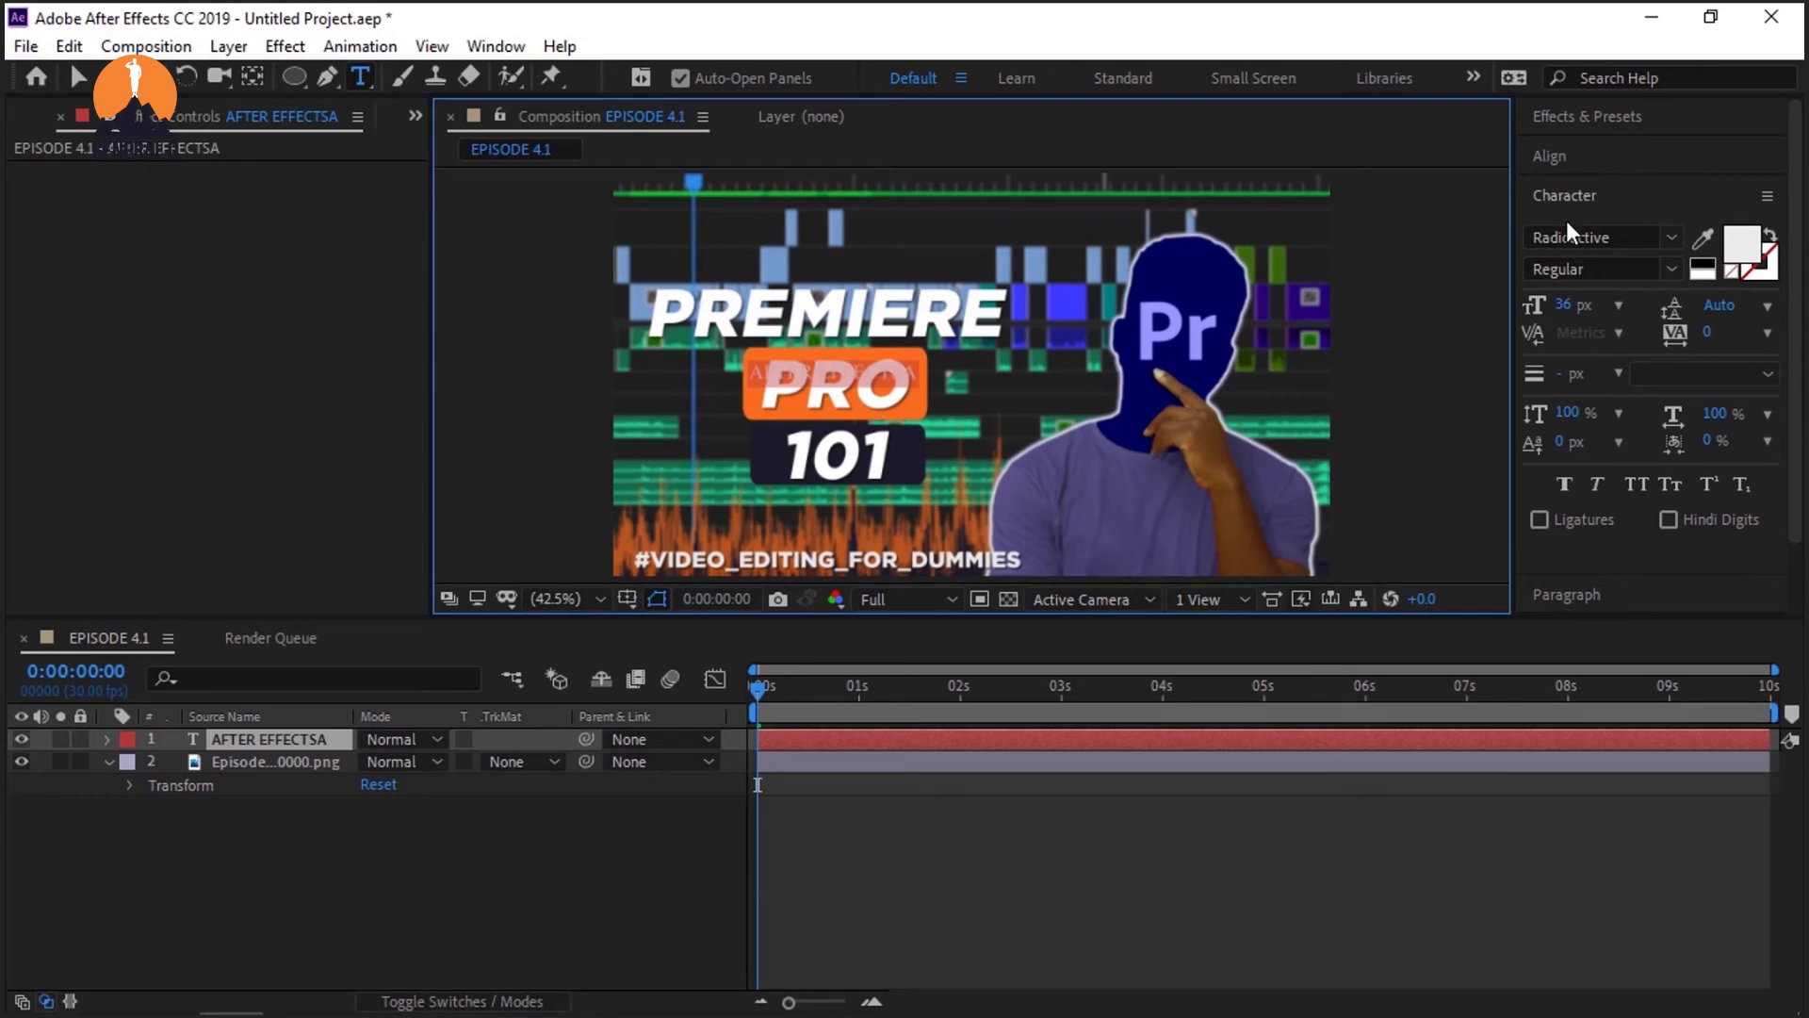
pyautogui.click(1614, 243)
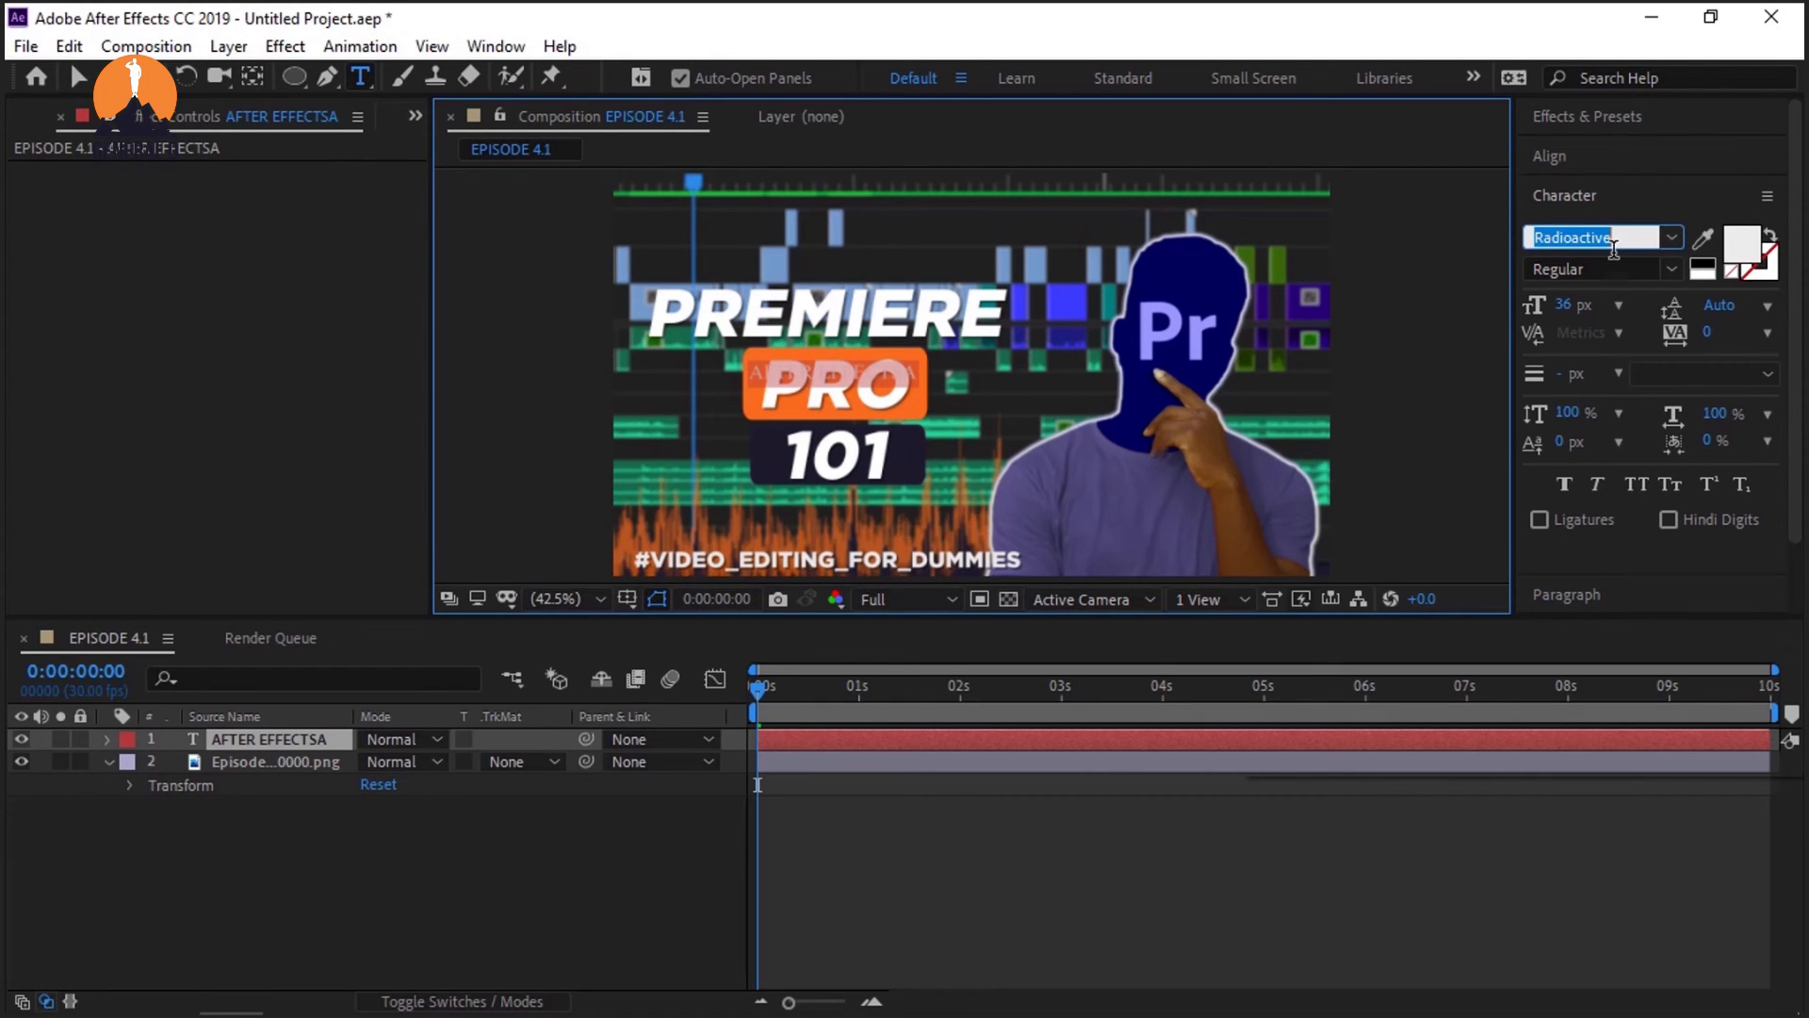
pyautogui.write('g')
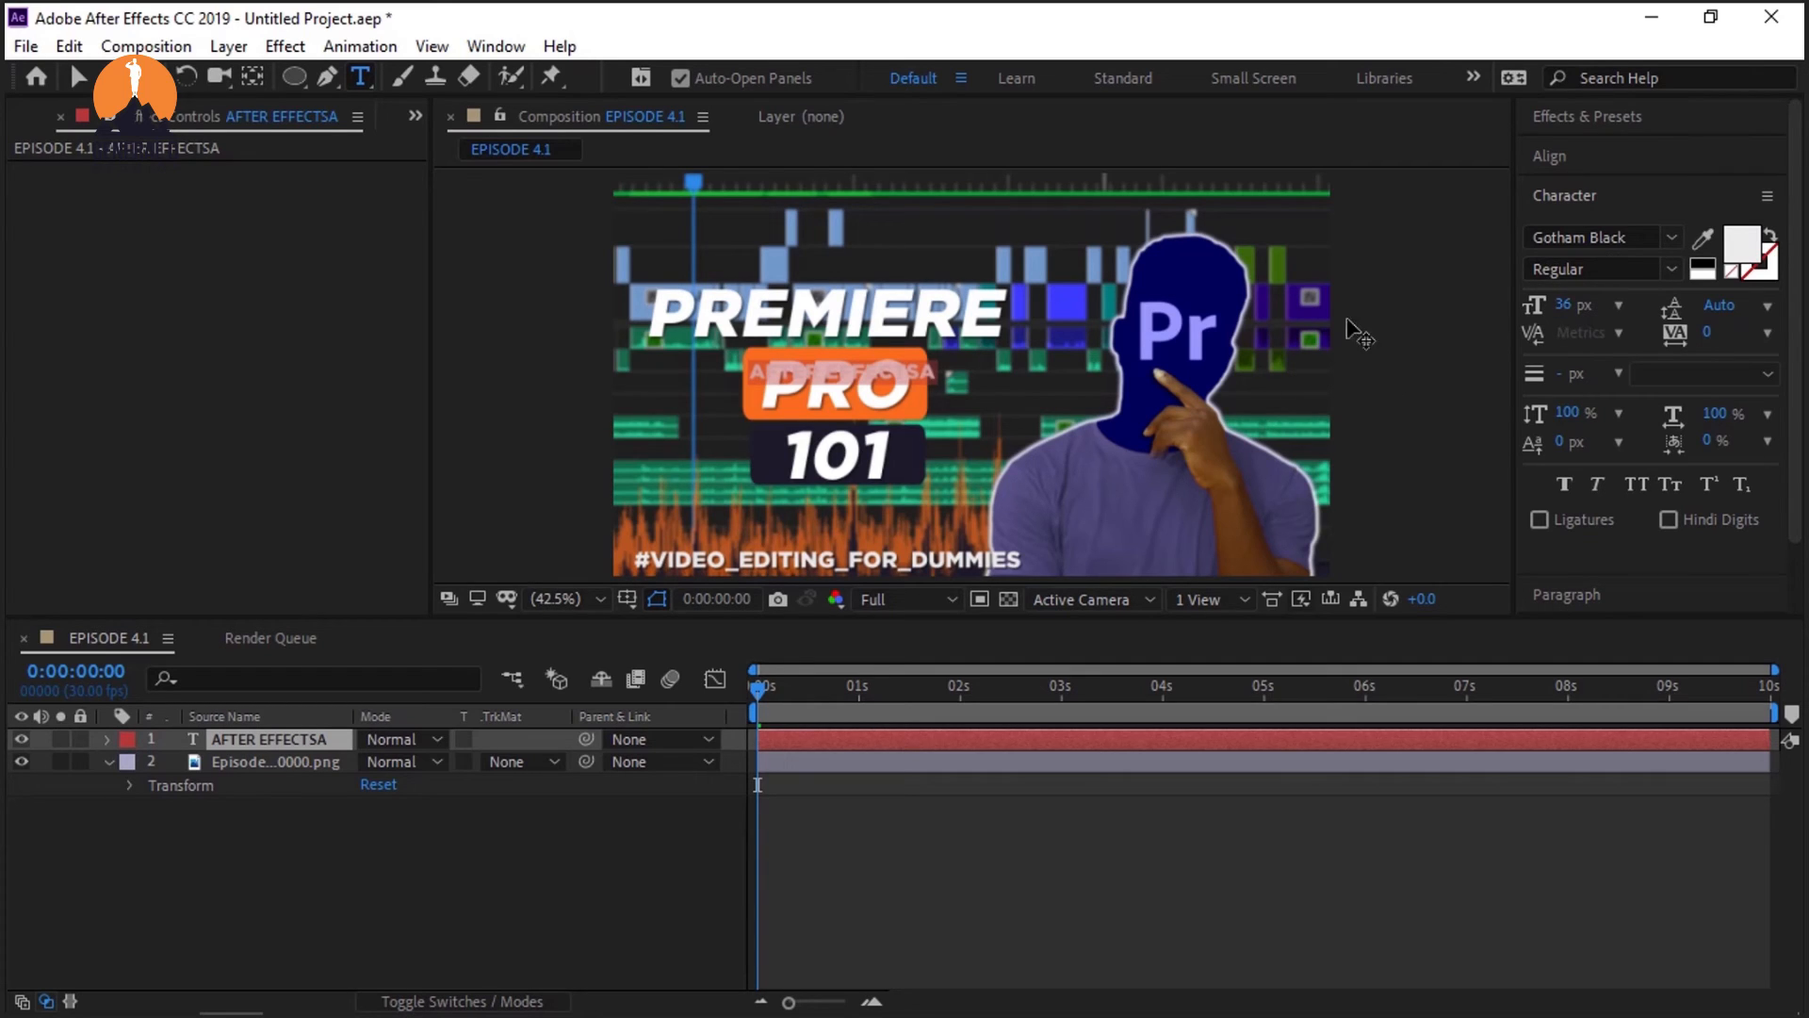
pyautogui.click(1568, 307)
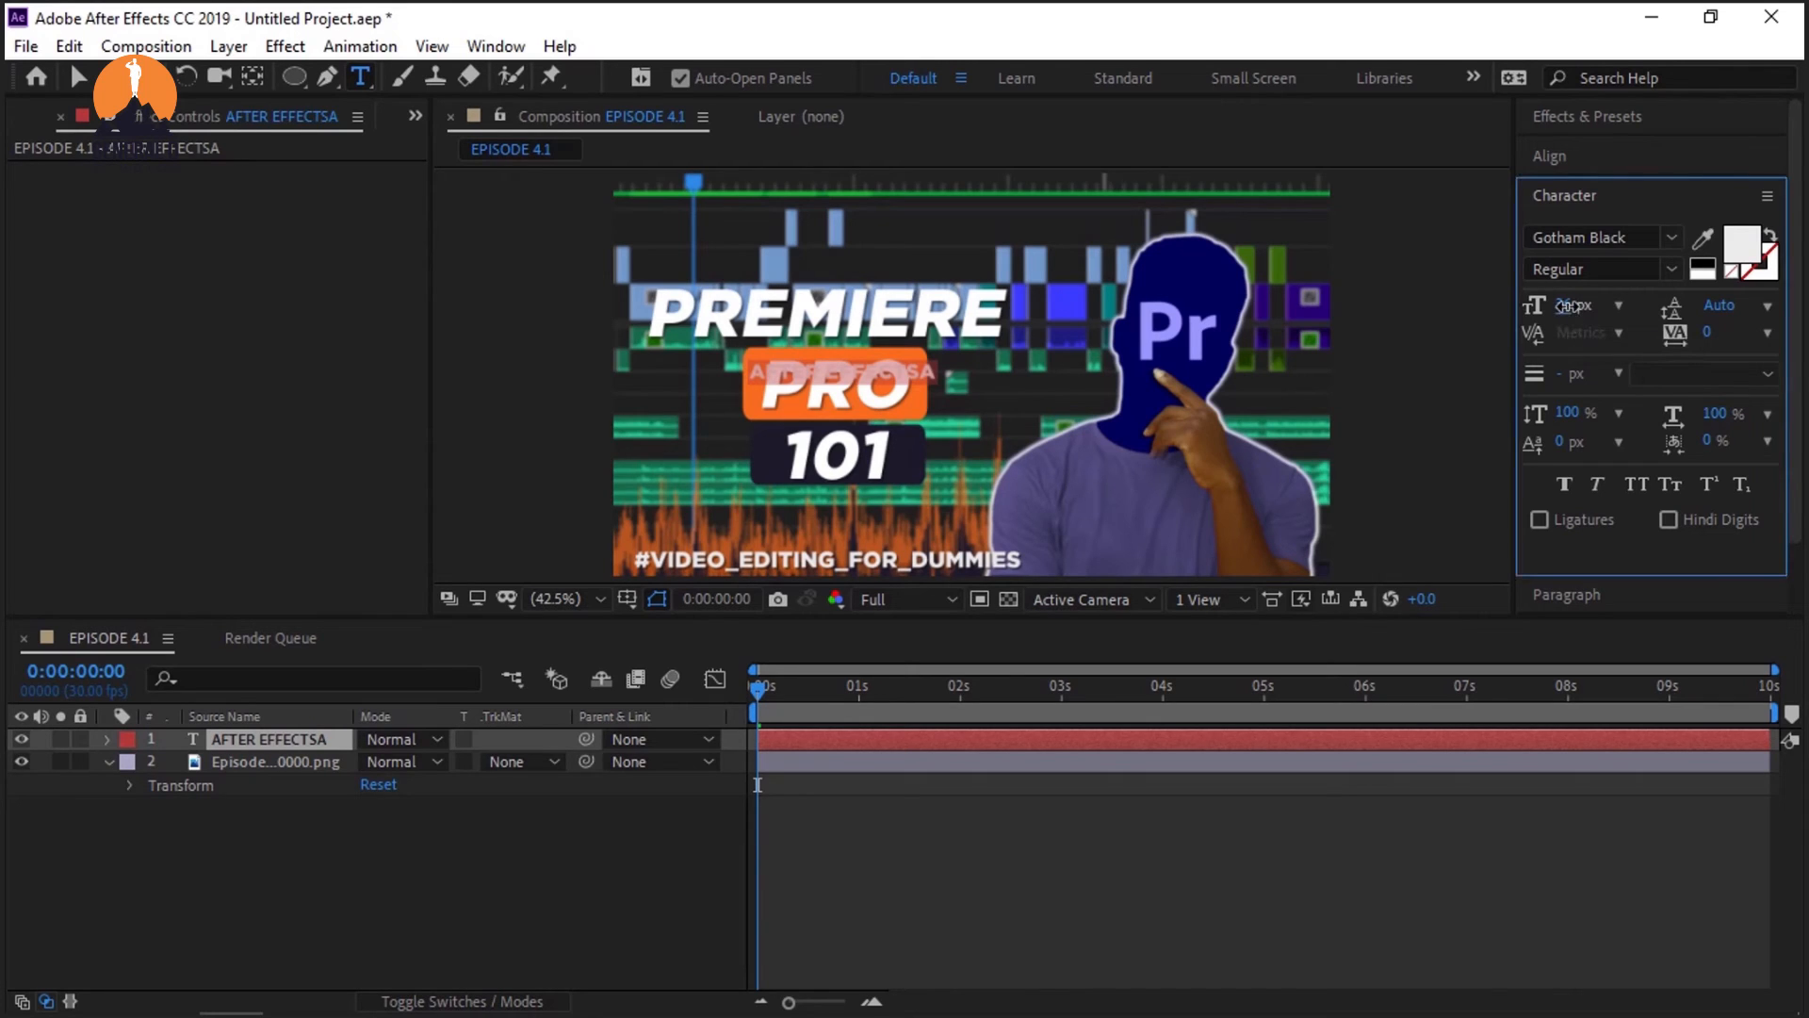
pyautogui.moveTo(1567, 307); pyautogui.dragTo(1495, 337)
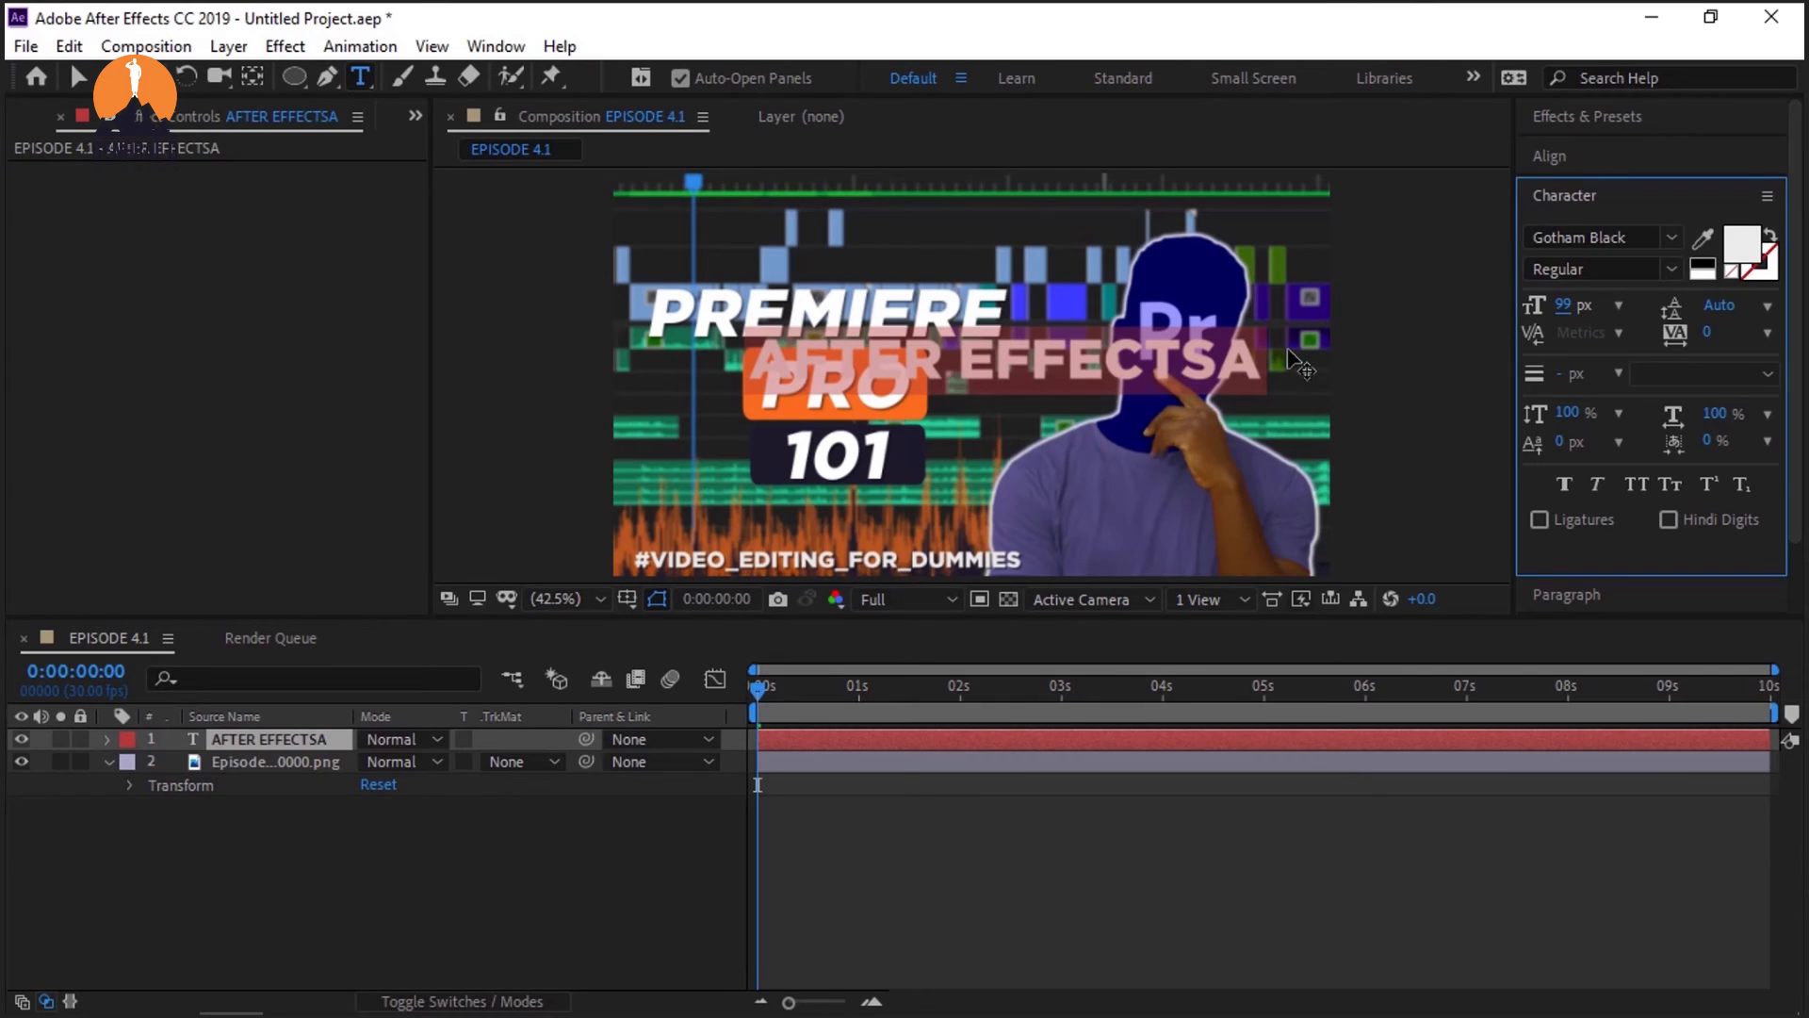
# Step: Remove the stray final A so the text reads "AFTER EFFECTS", and finish editing the text
pyautogui.click(1251, 356)
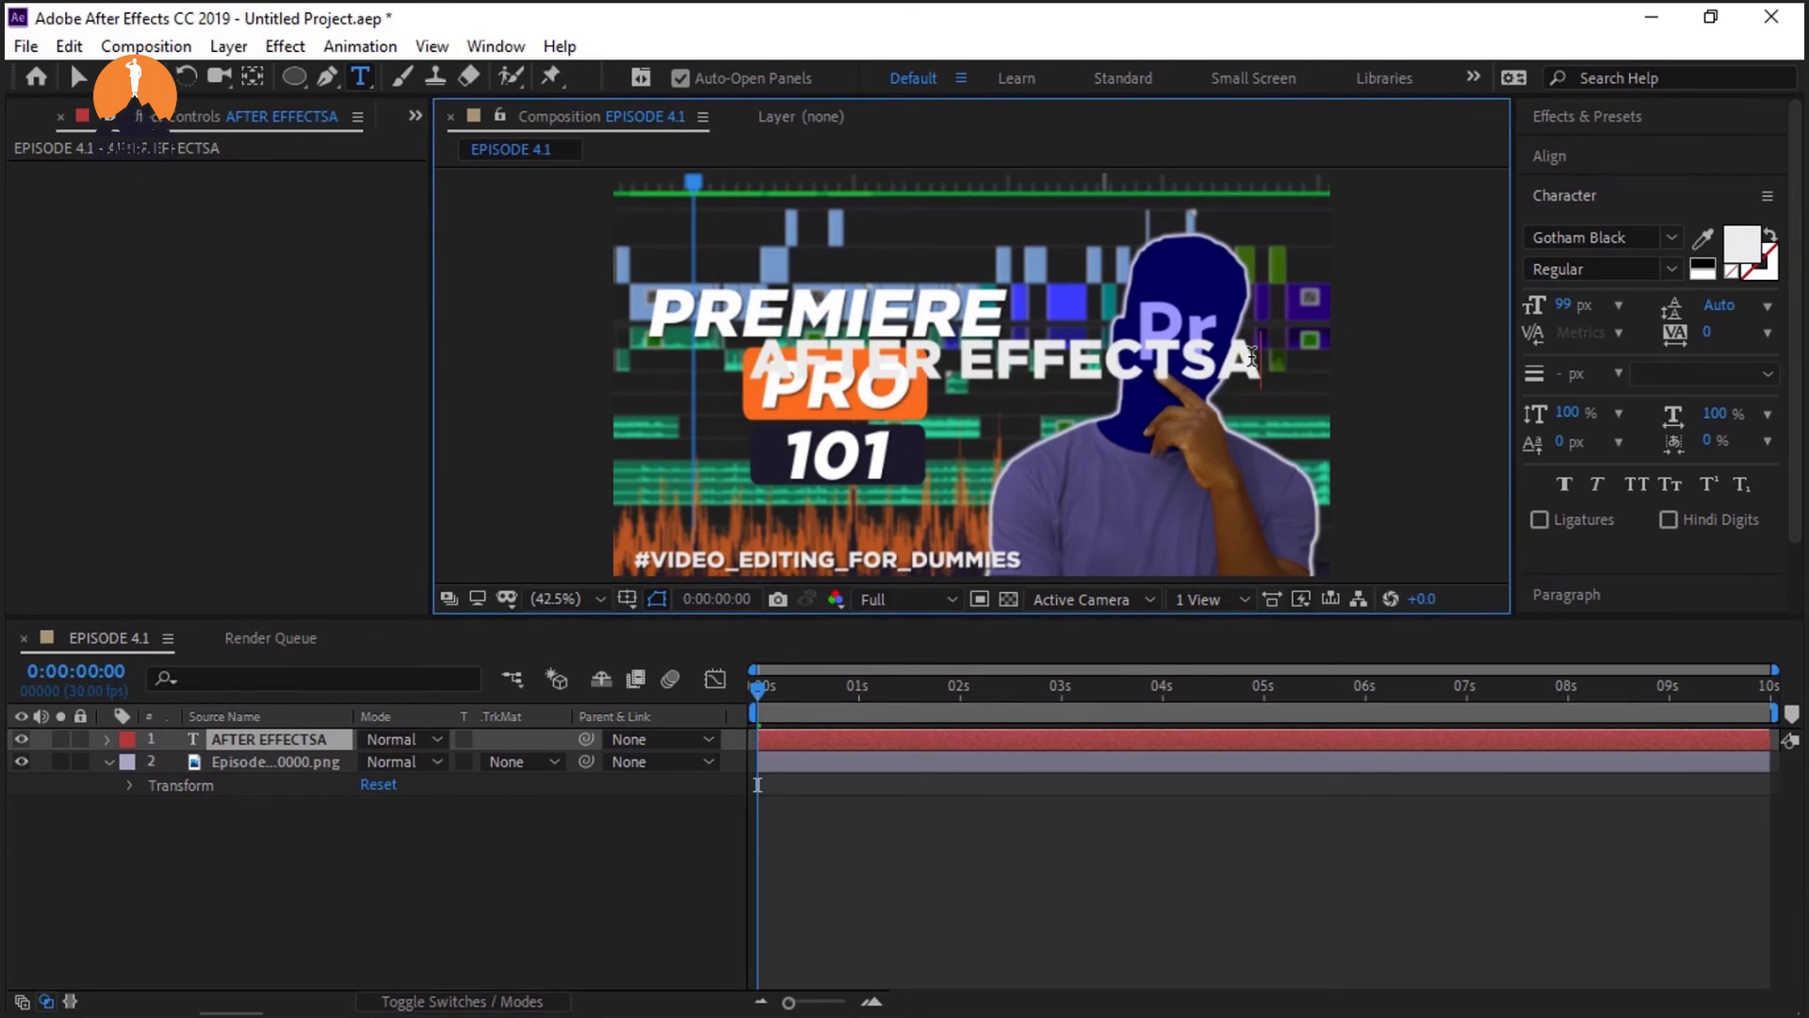
pyautogui.press('BackSpace')
pyautogui.press('Delete')
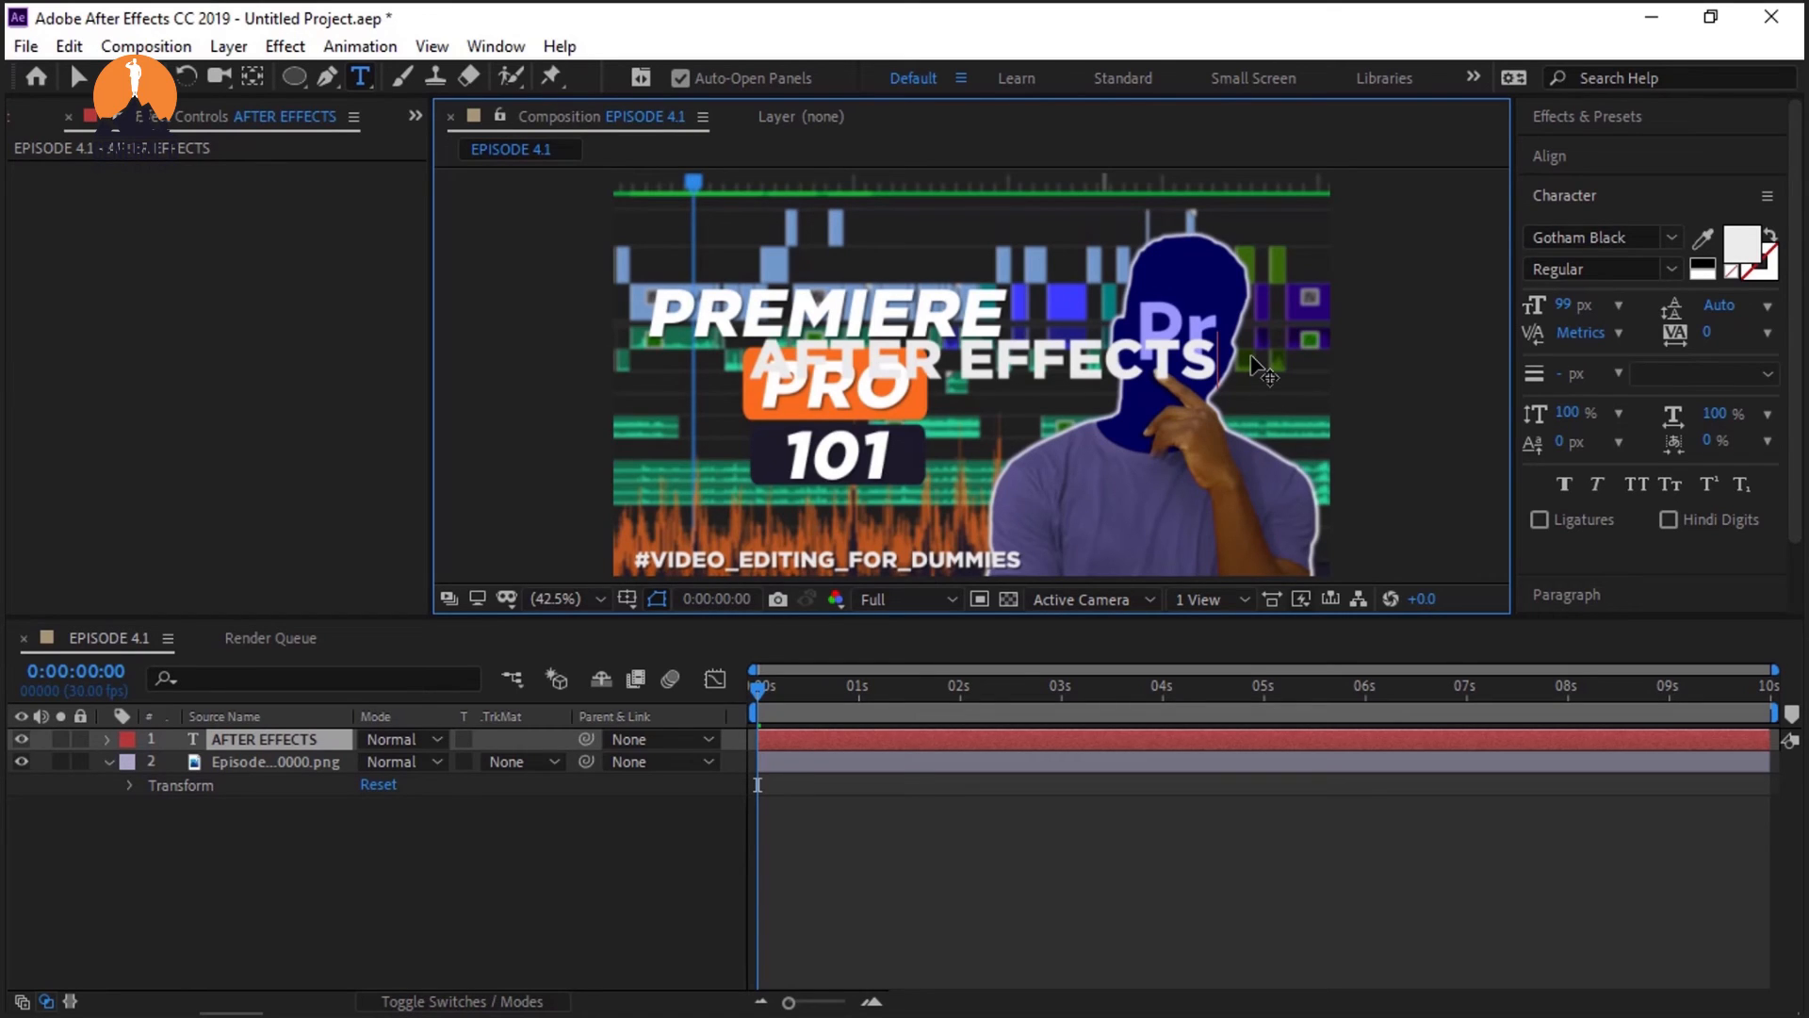
pyautogui.press('Escape')
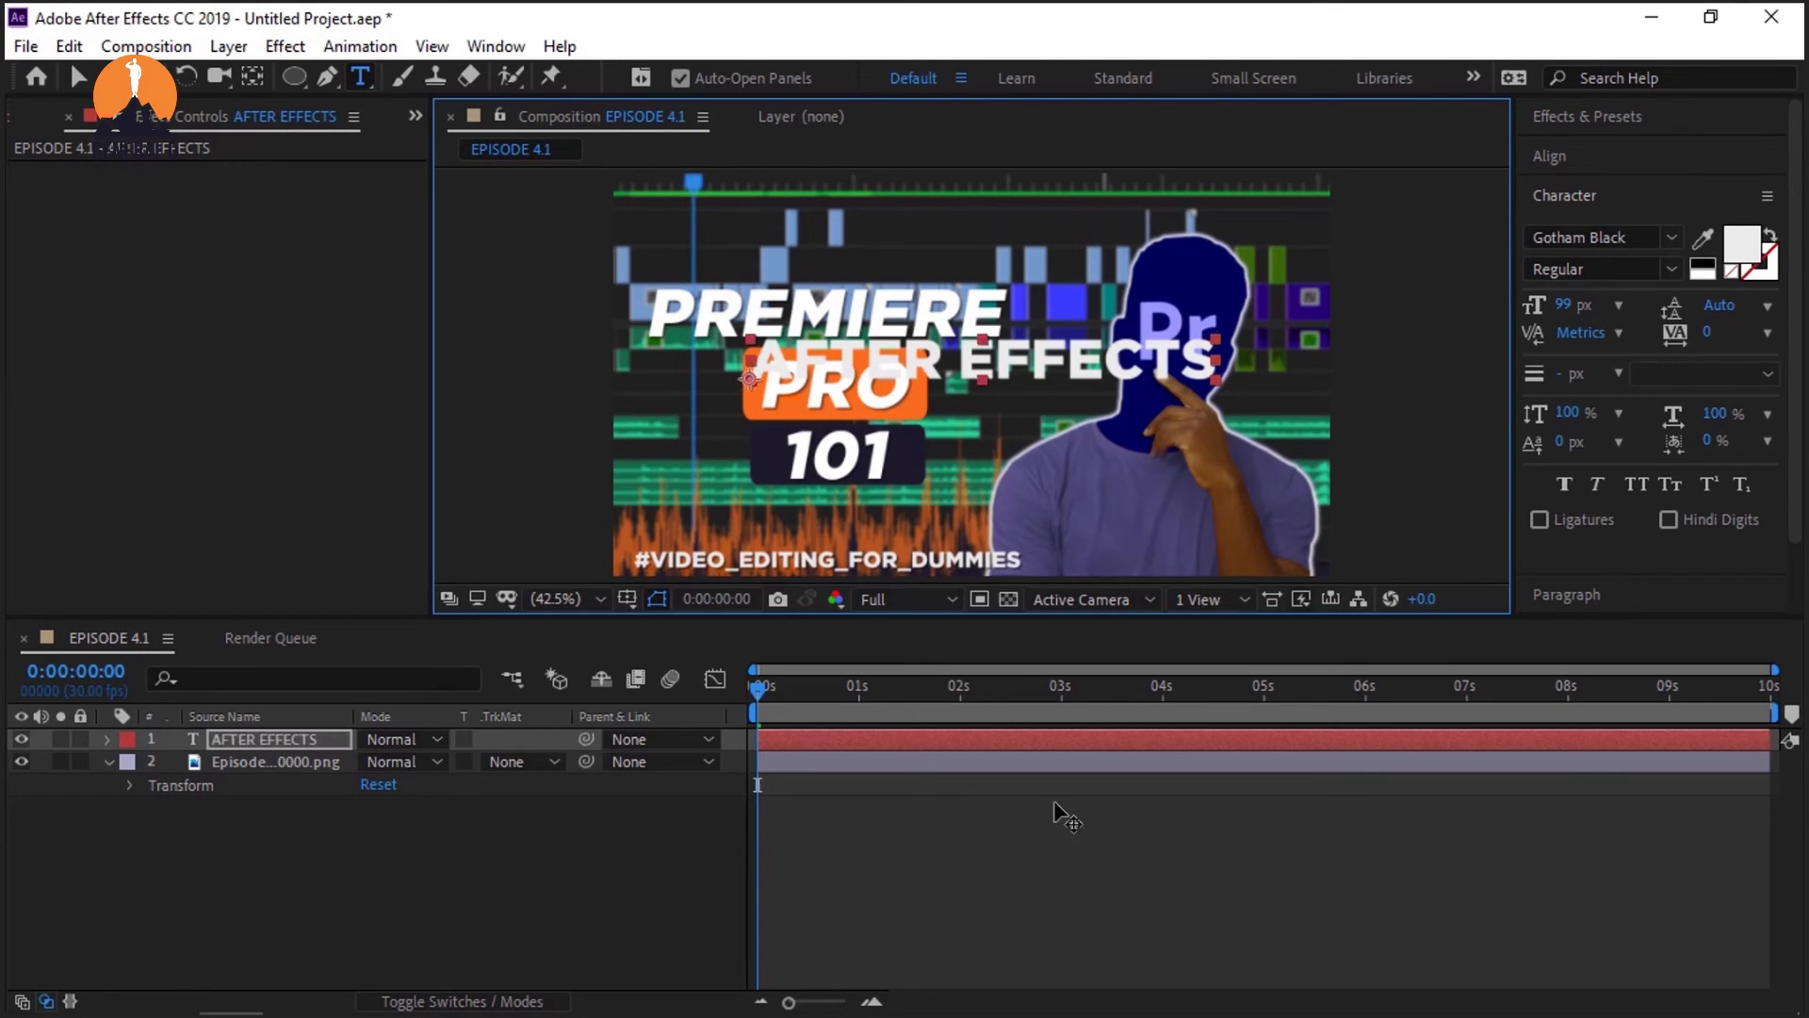
# Step: Create a second text layer beside the 101 badge reading "PREMIERE", and centre its anchor point on the text
pyautogui.click(243, 743)
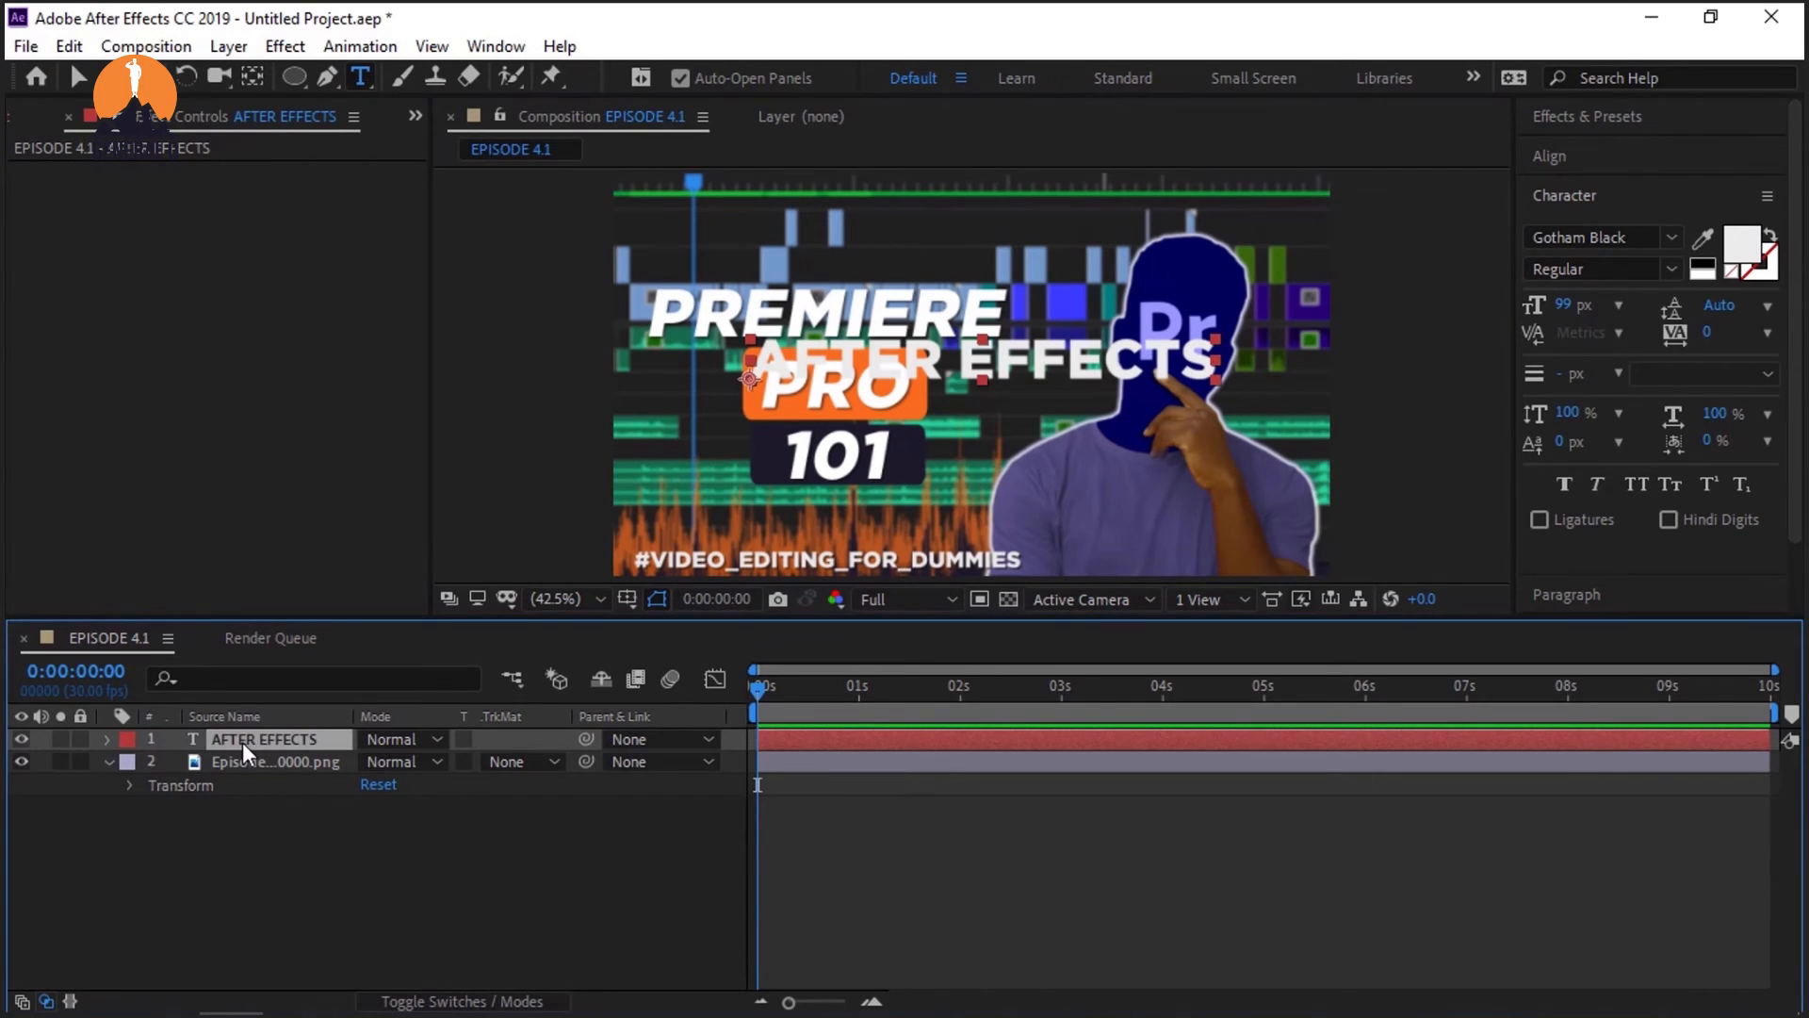
pyautogui.click(362, 75)
pyautogui.click(977, 476)
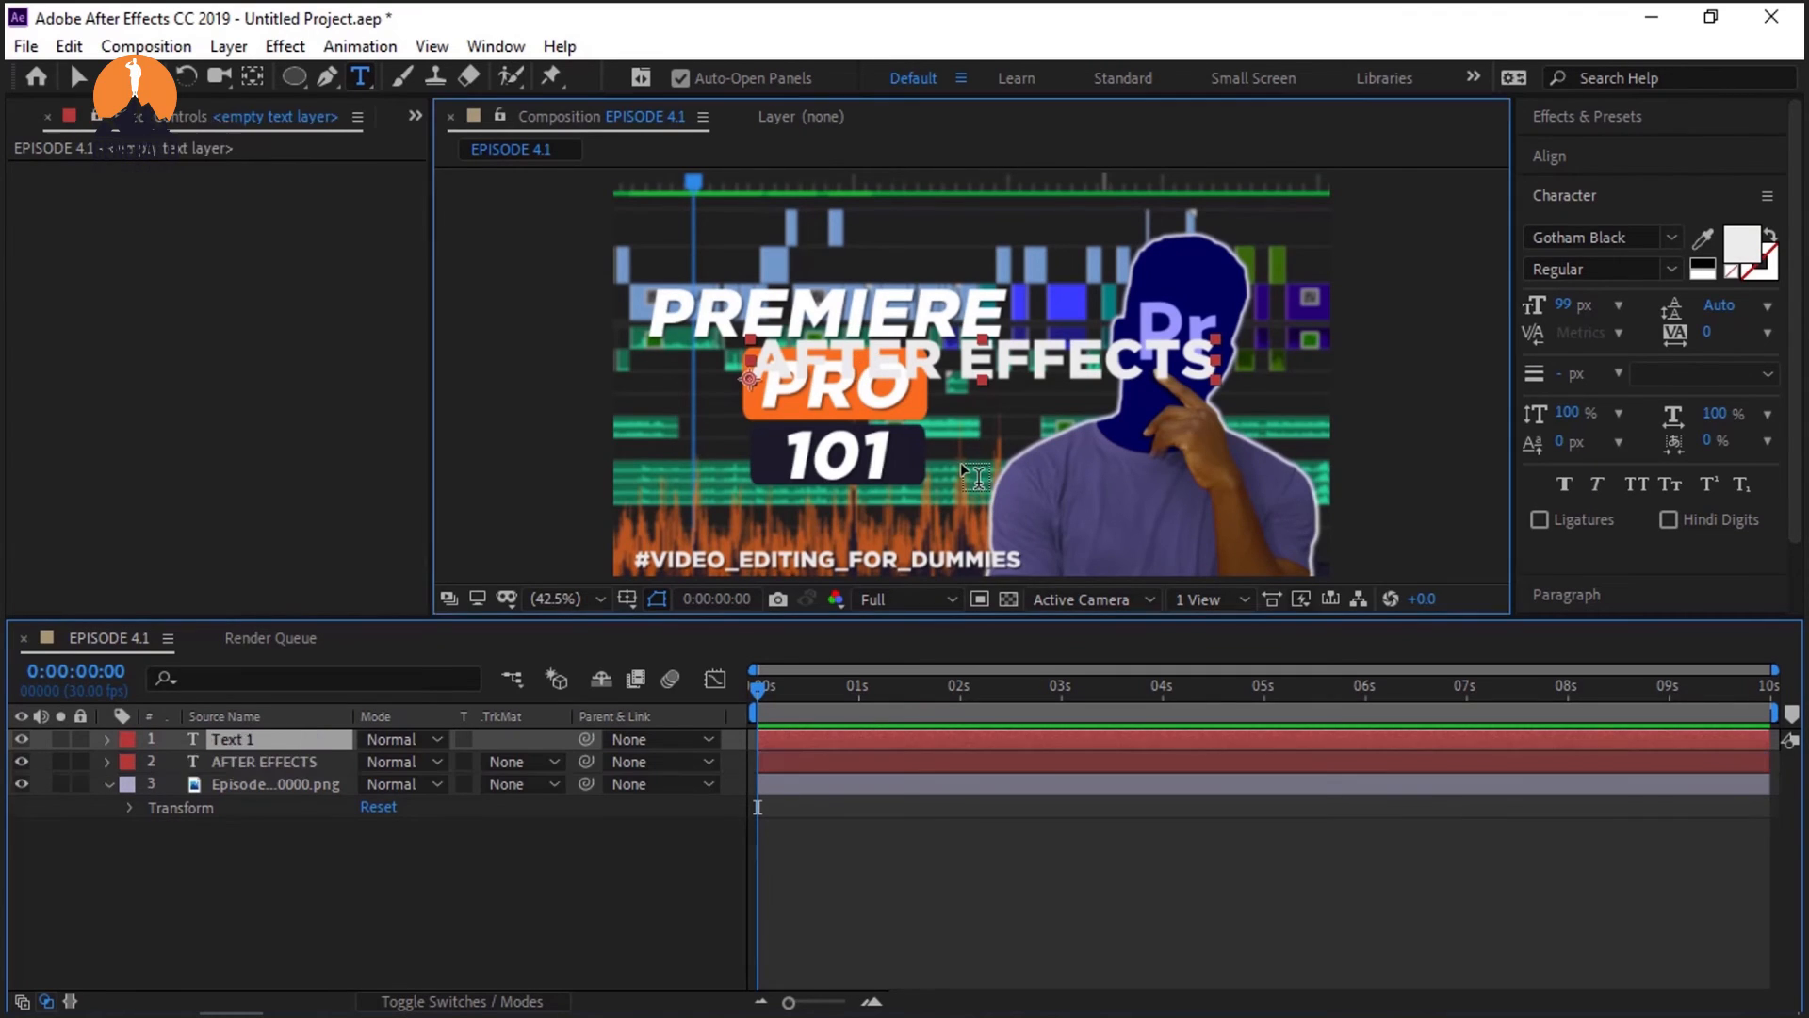
pyautogui.write('P')
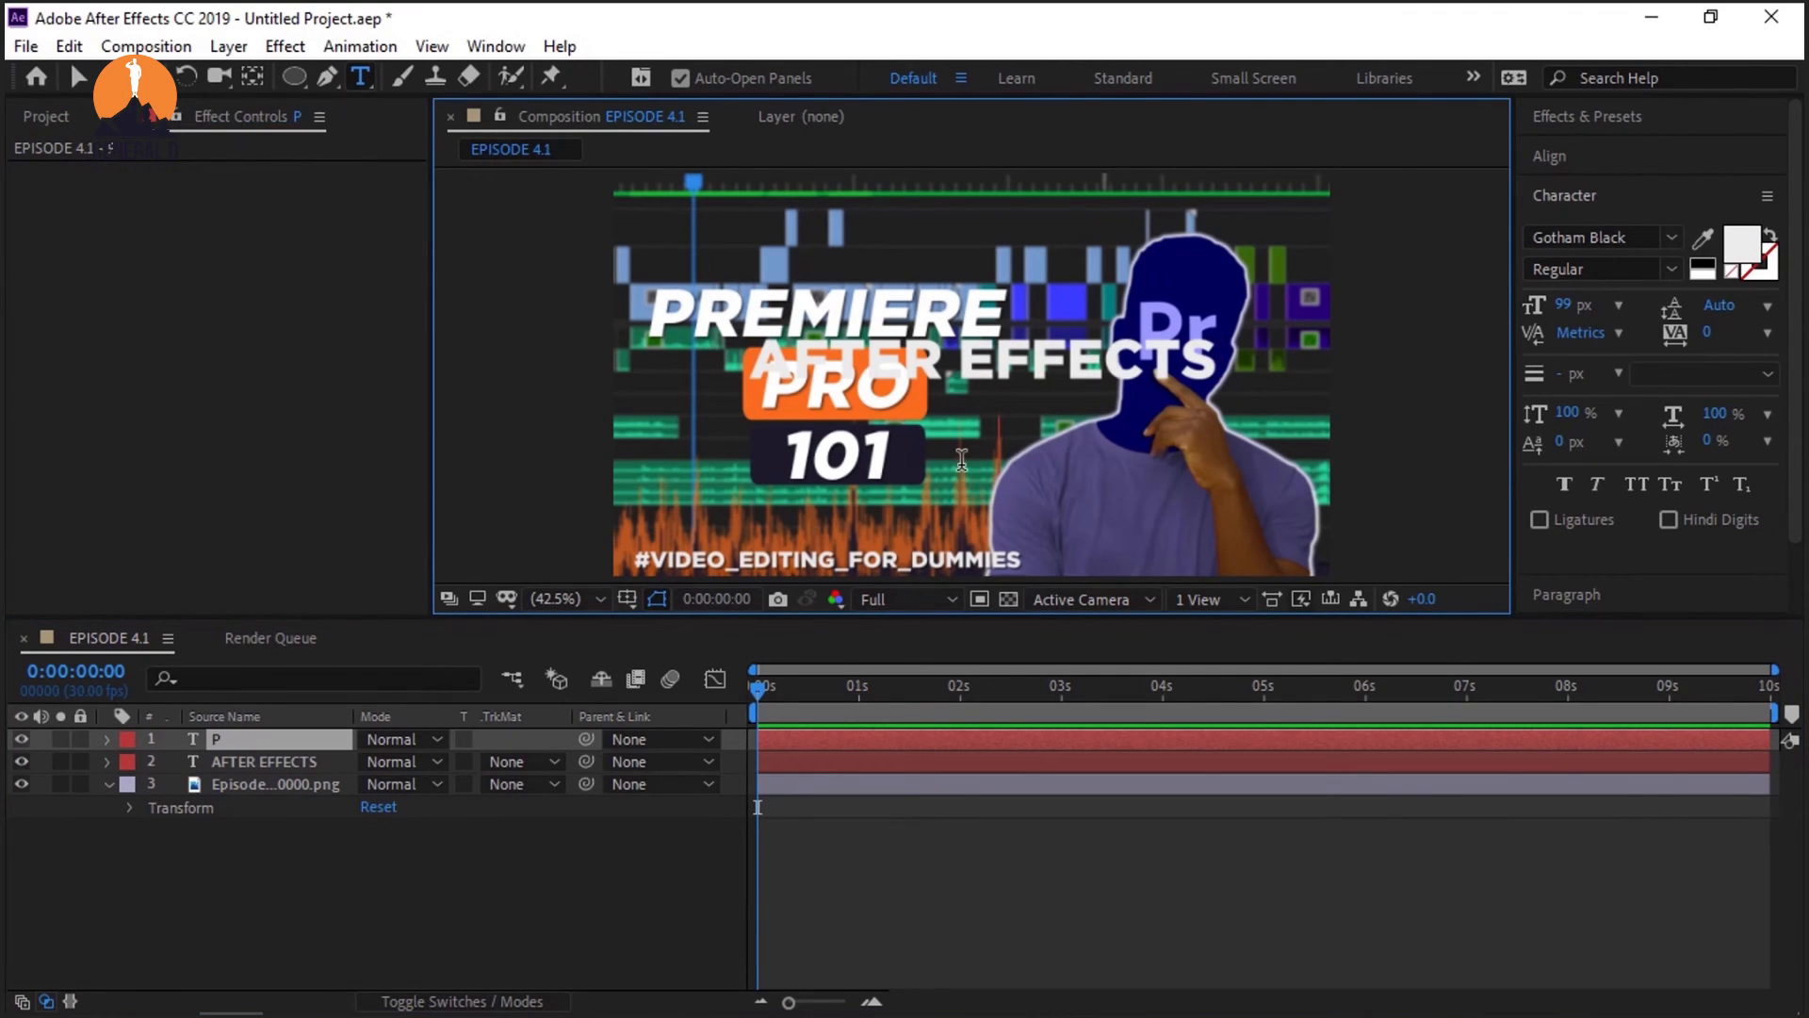
pyautogui.write('EMIERE')
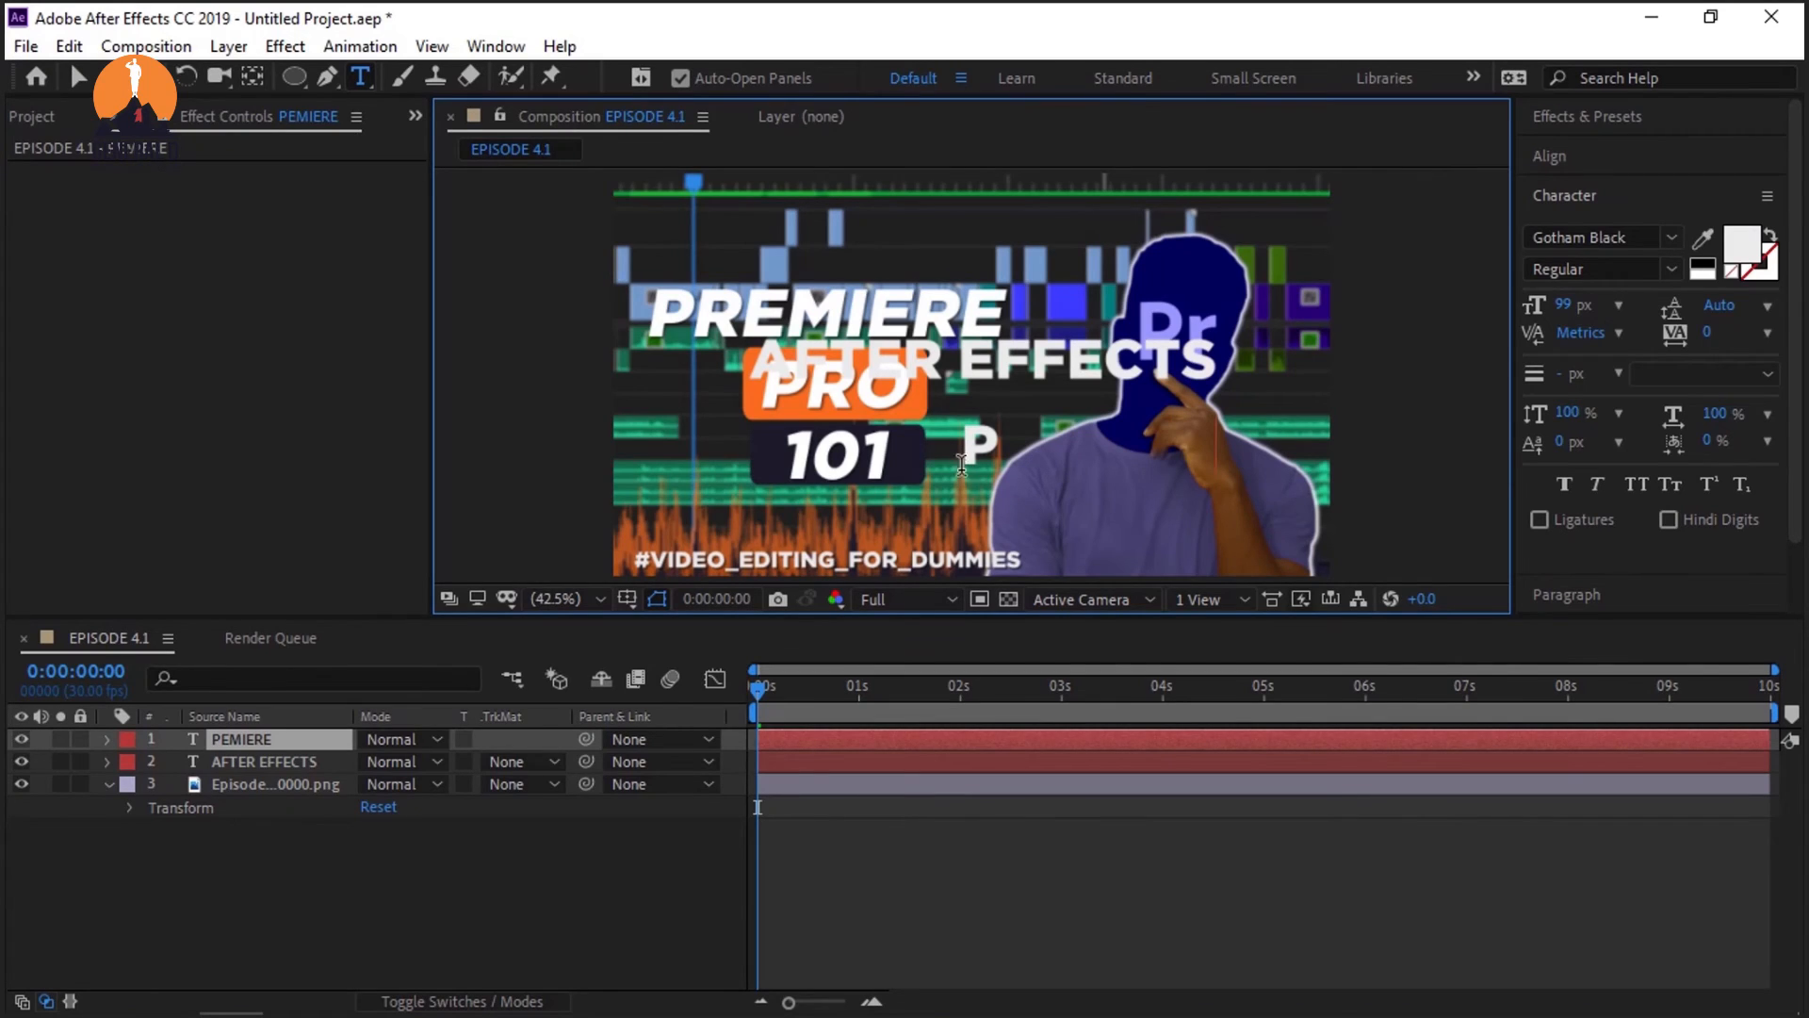
pyautogui.click(1002, 443)
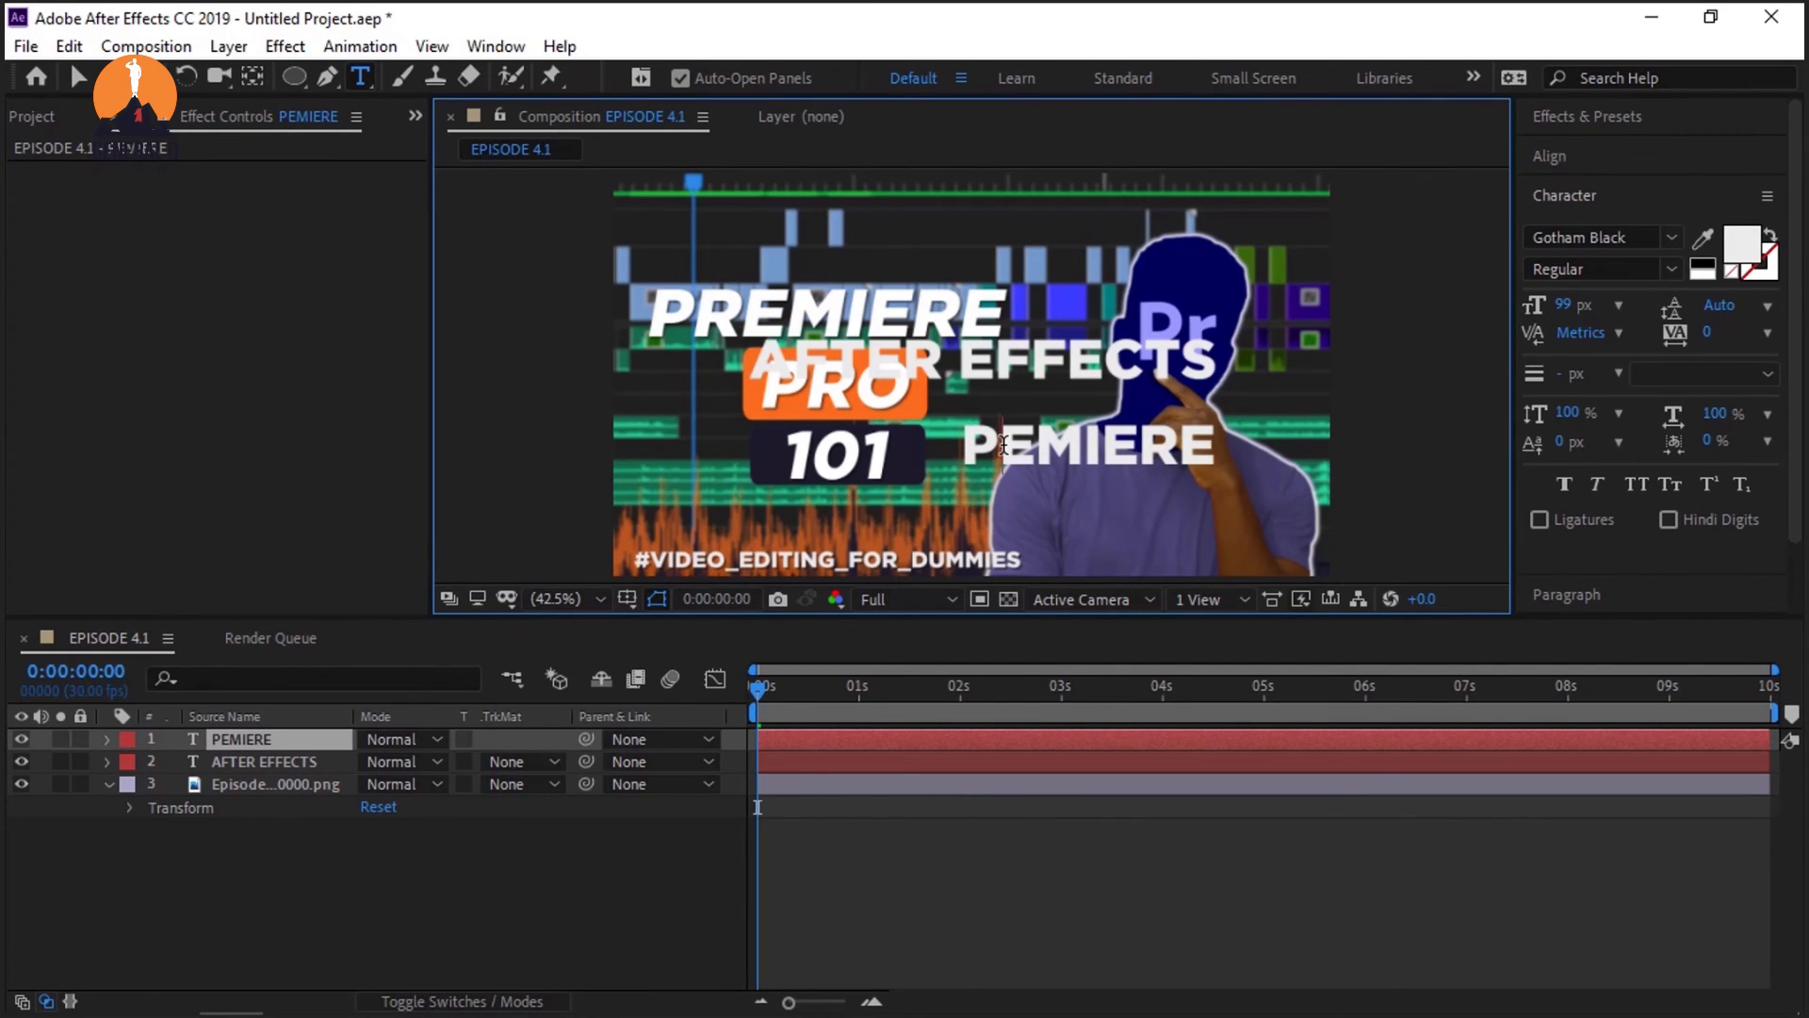
pyautogui.write('R')
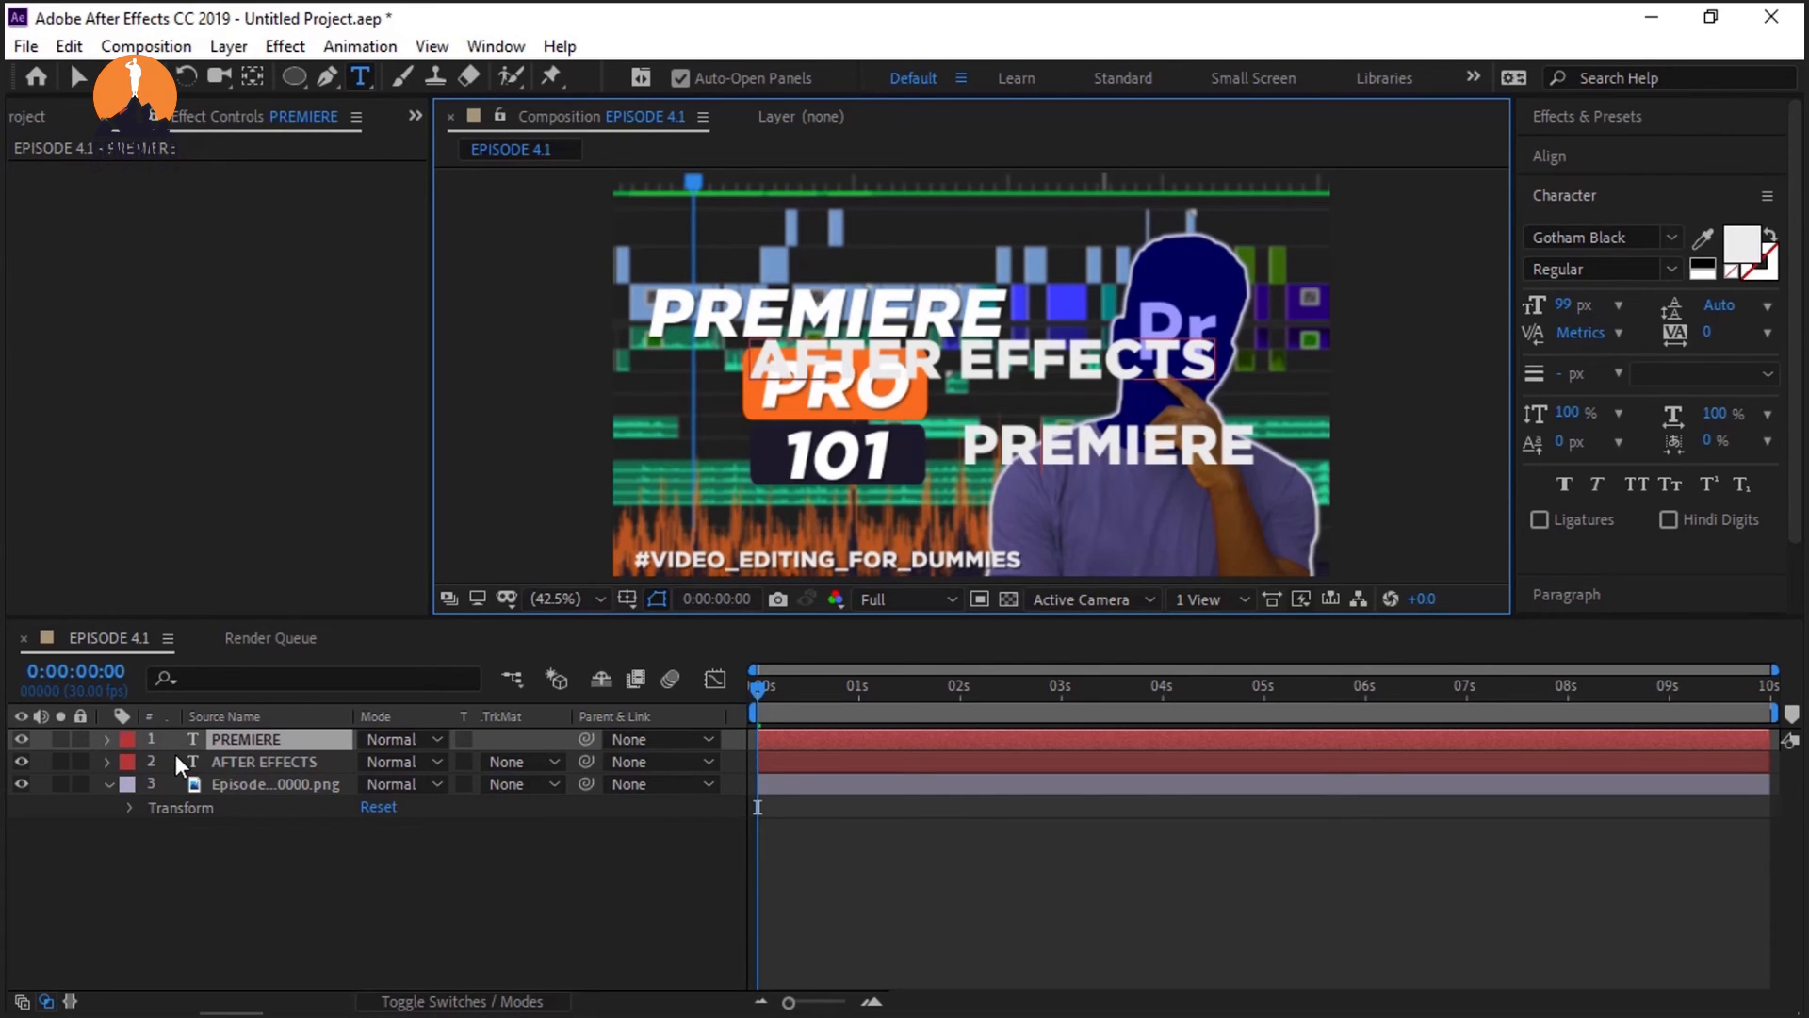
pyautogui.press('Escape')
pyautogui.hotkey('ctrl', 'alt', 'Home')
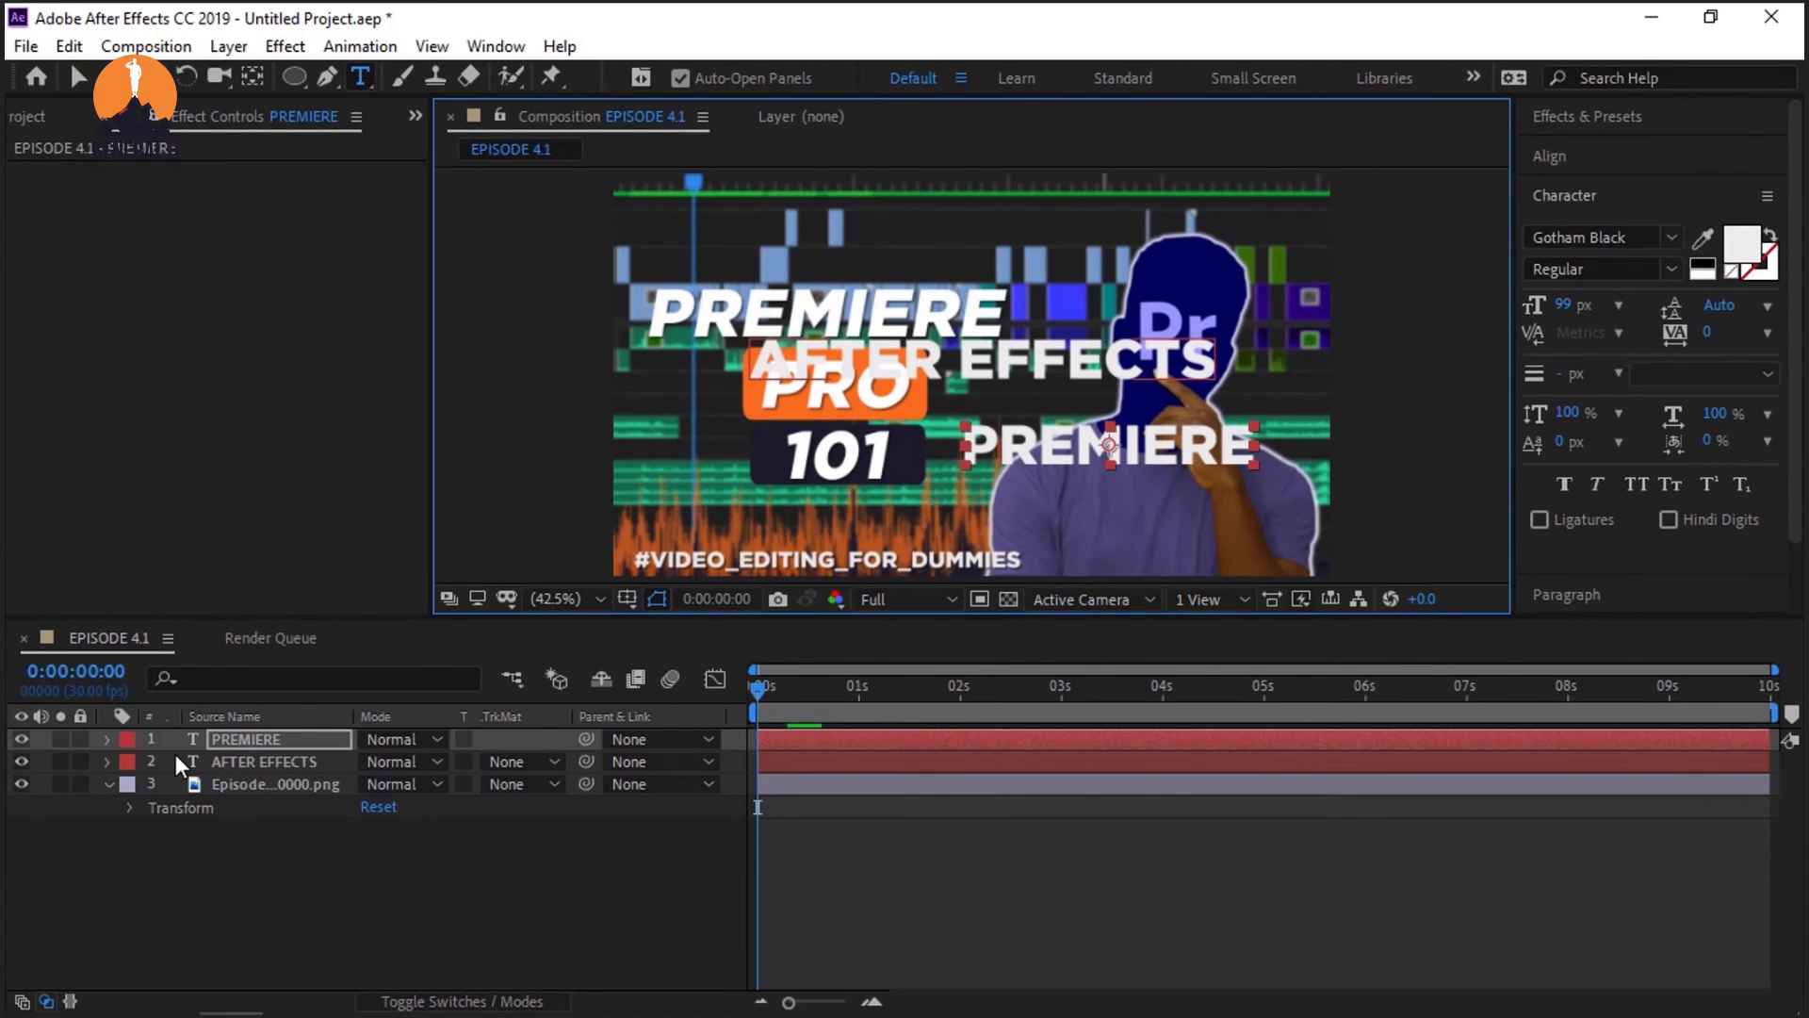
# Step: Delete both the AFTER EFFECTS and PREMIERE text layers together
pyautogui.click(283, 763)
pyautogui.keyDown('ctrl'); pyautogui.click(281, 746); pyautogui.keyUp('ctrl')
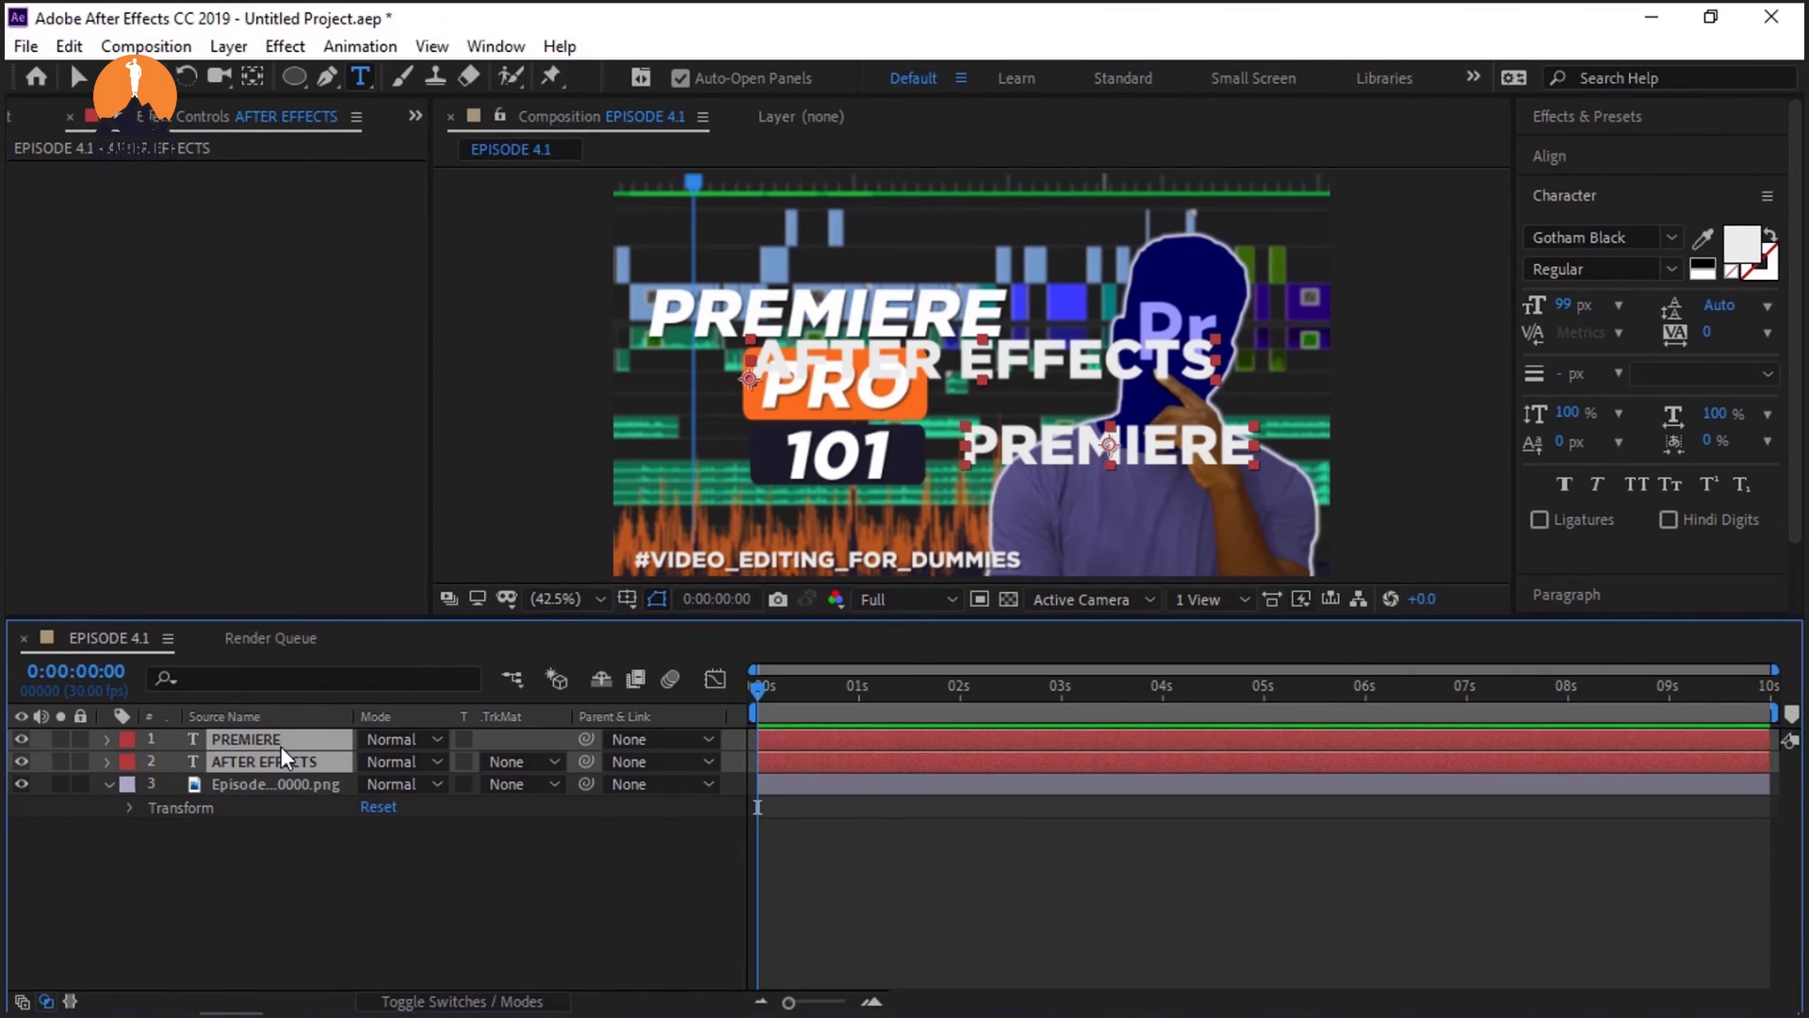
pyautogui.press('Delete')
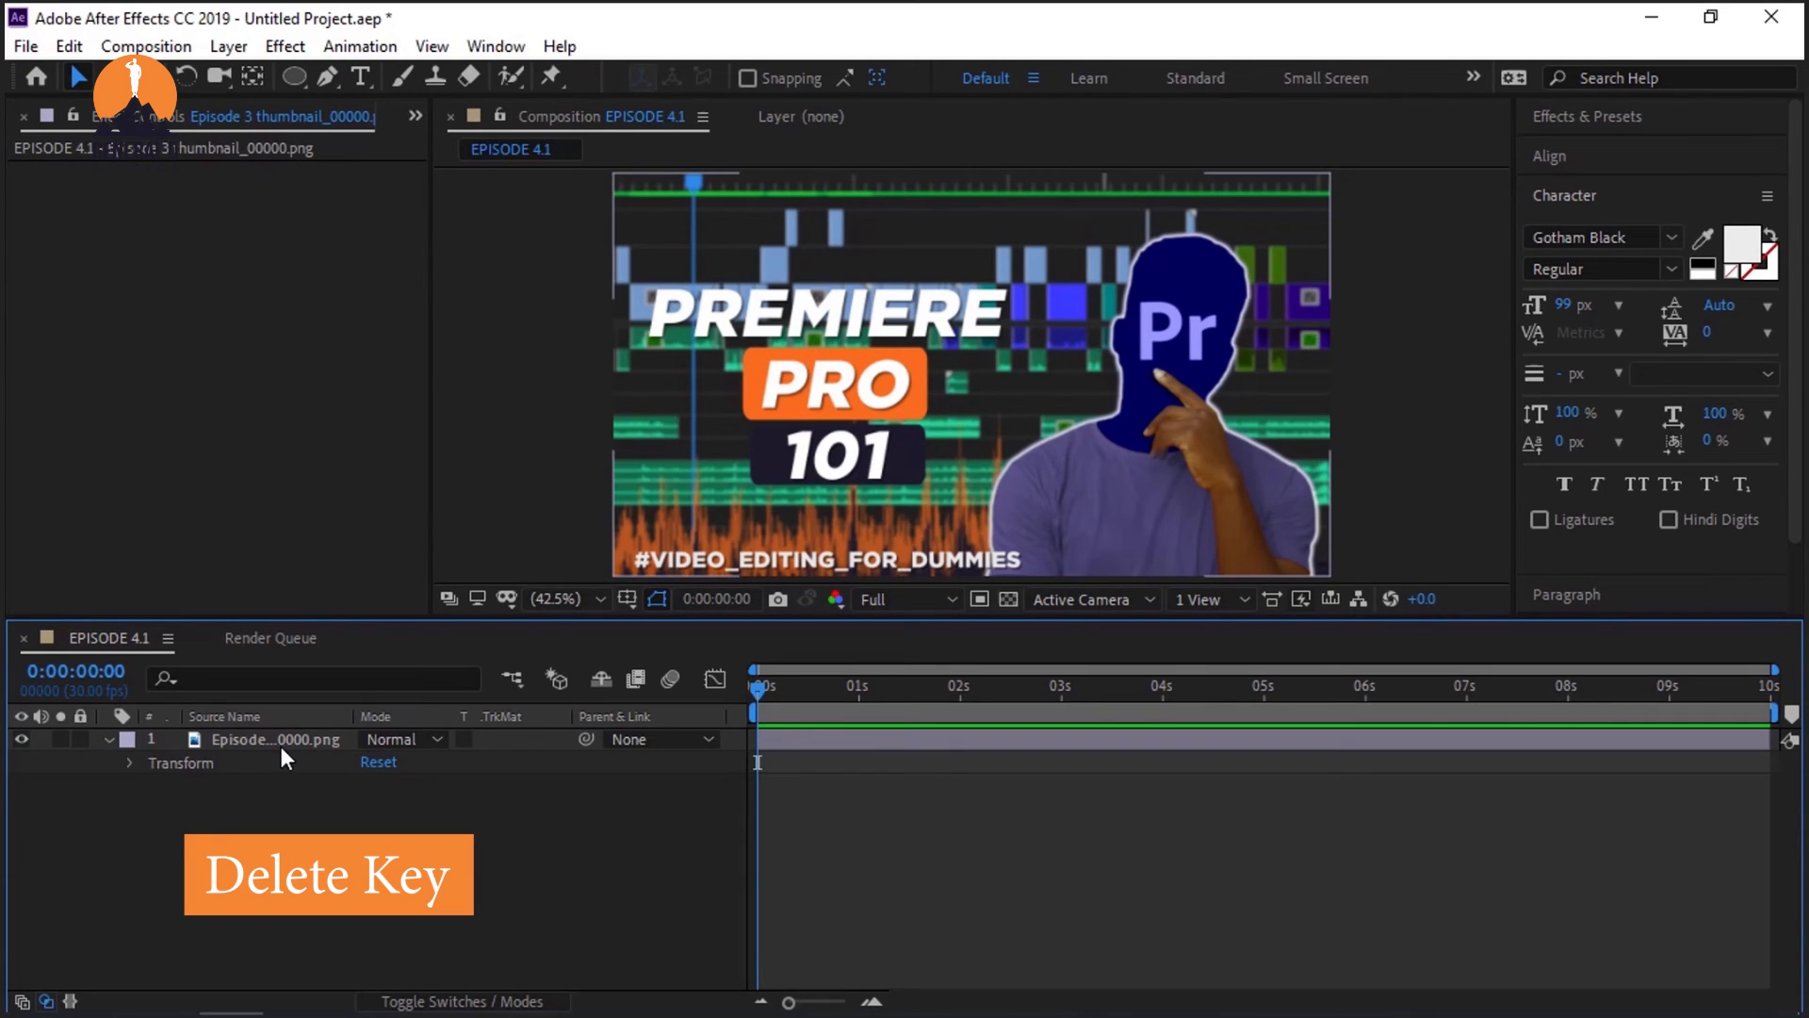
# Step: Select the thumbnail image layer and expand it to show all its Transform properties
pyautogui.moveTo(224, 1014)
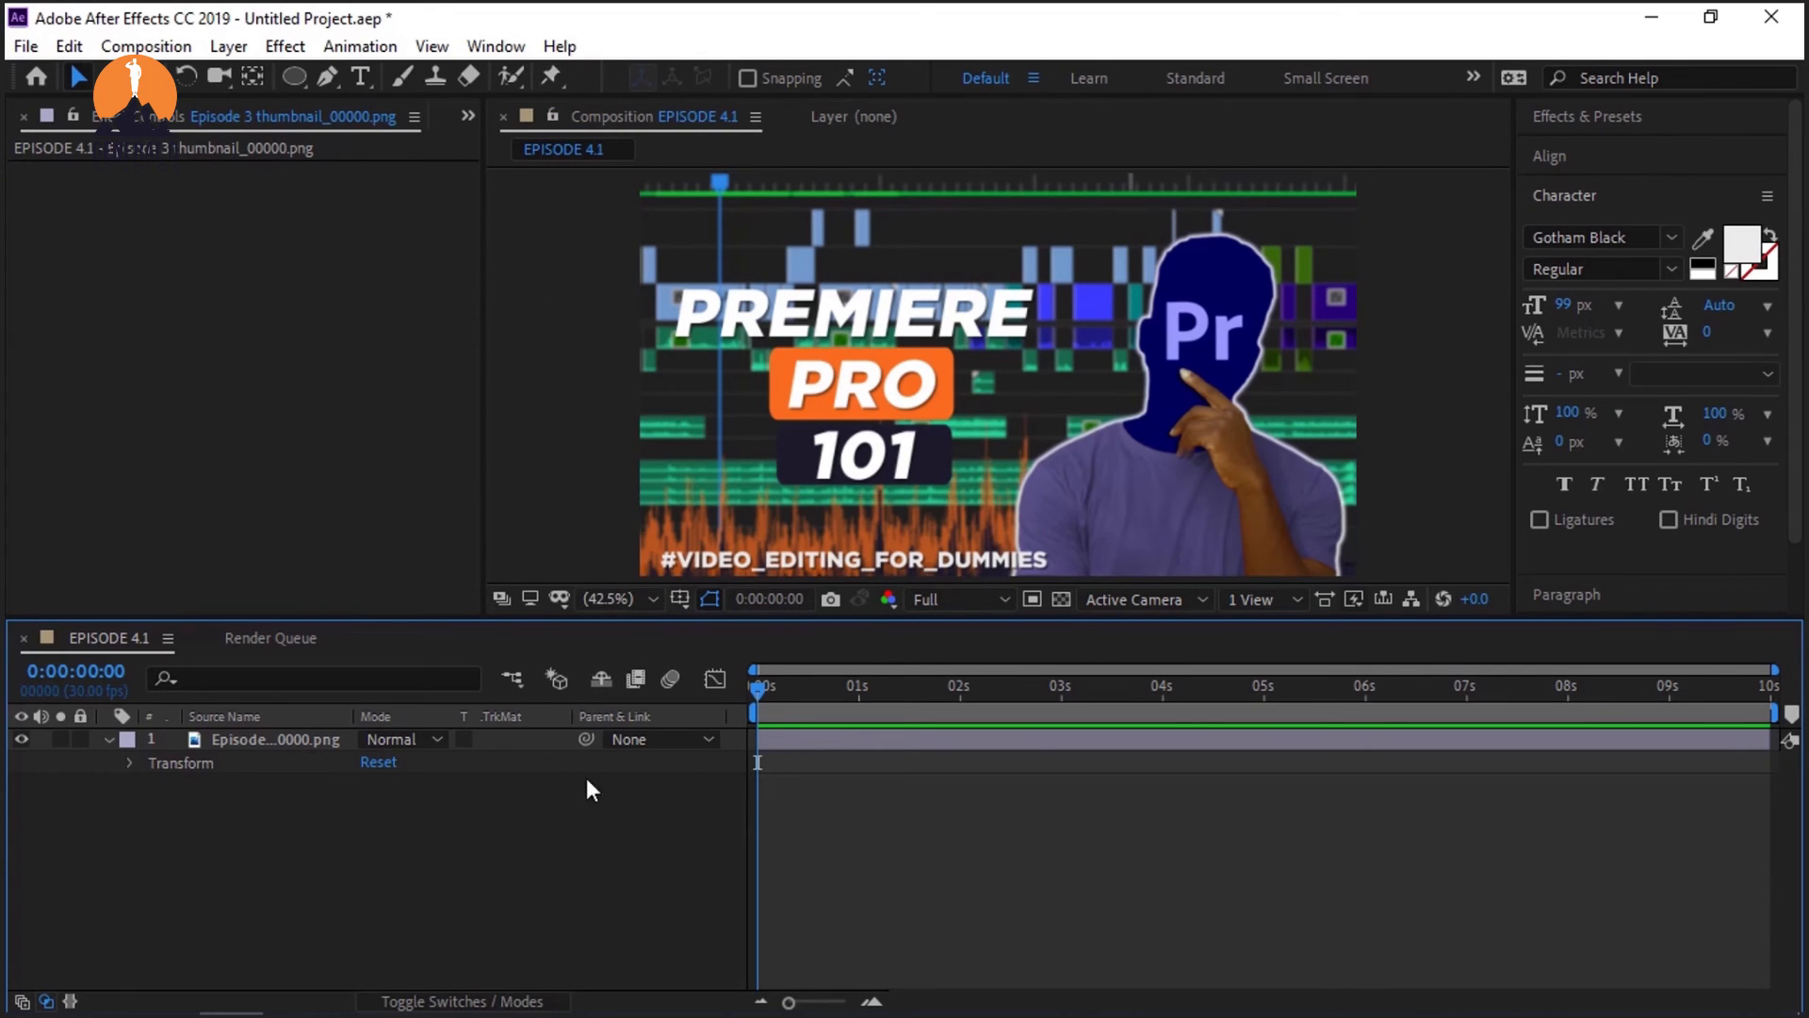
pyautogui.click(110, 739)
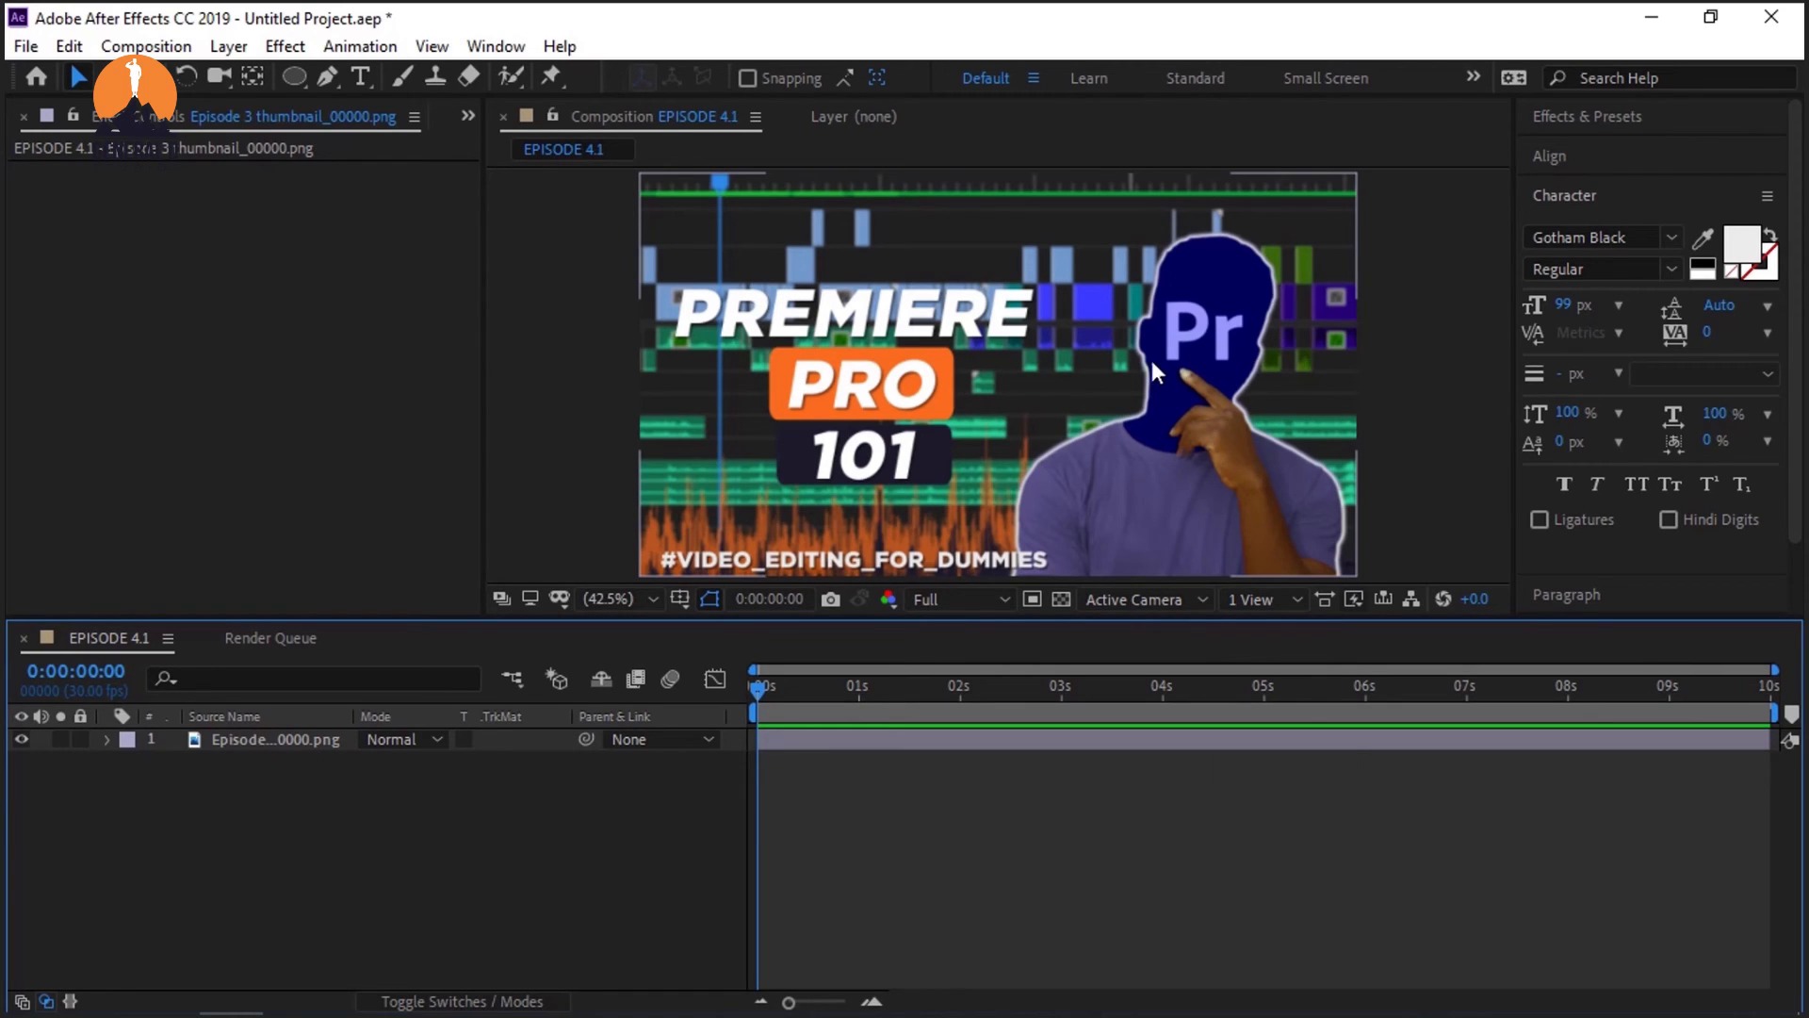
pyautogui.click(296, 736)
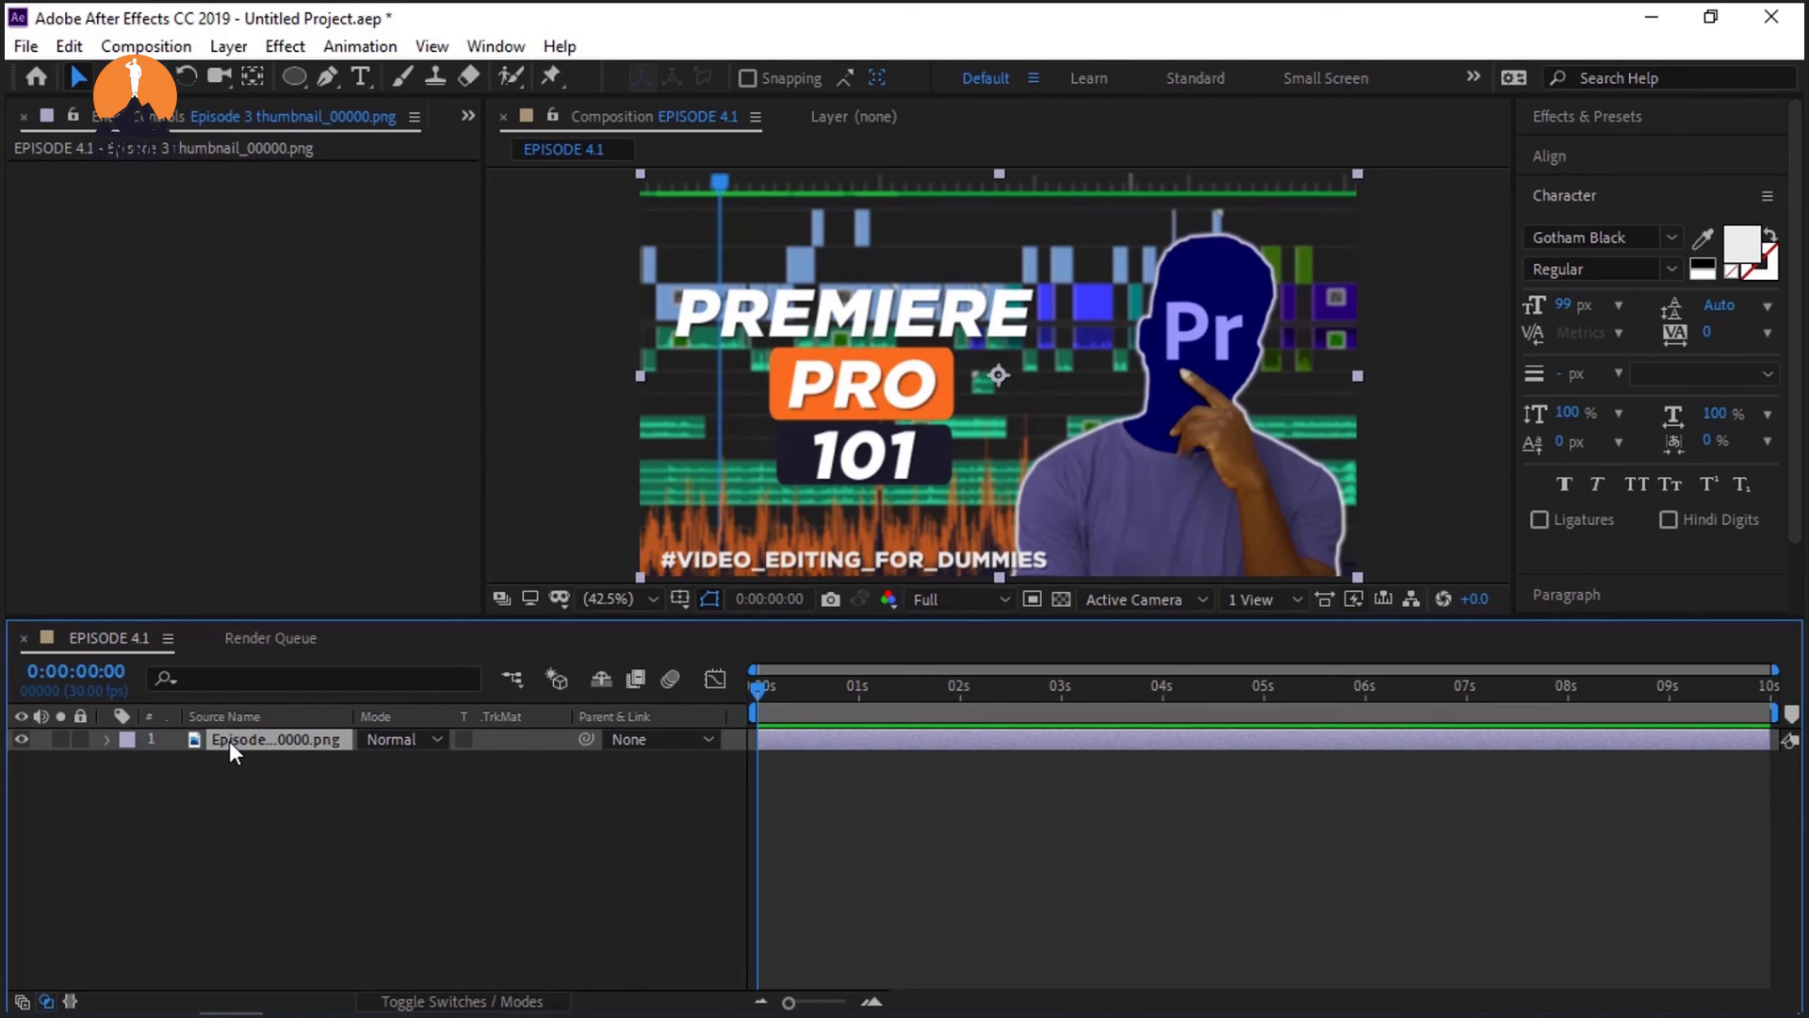
pyautogui.click(106, 740)
pyautogui.click(131, 764)
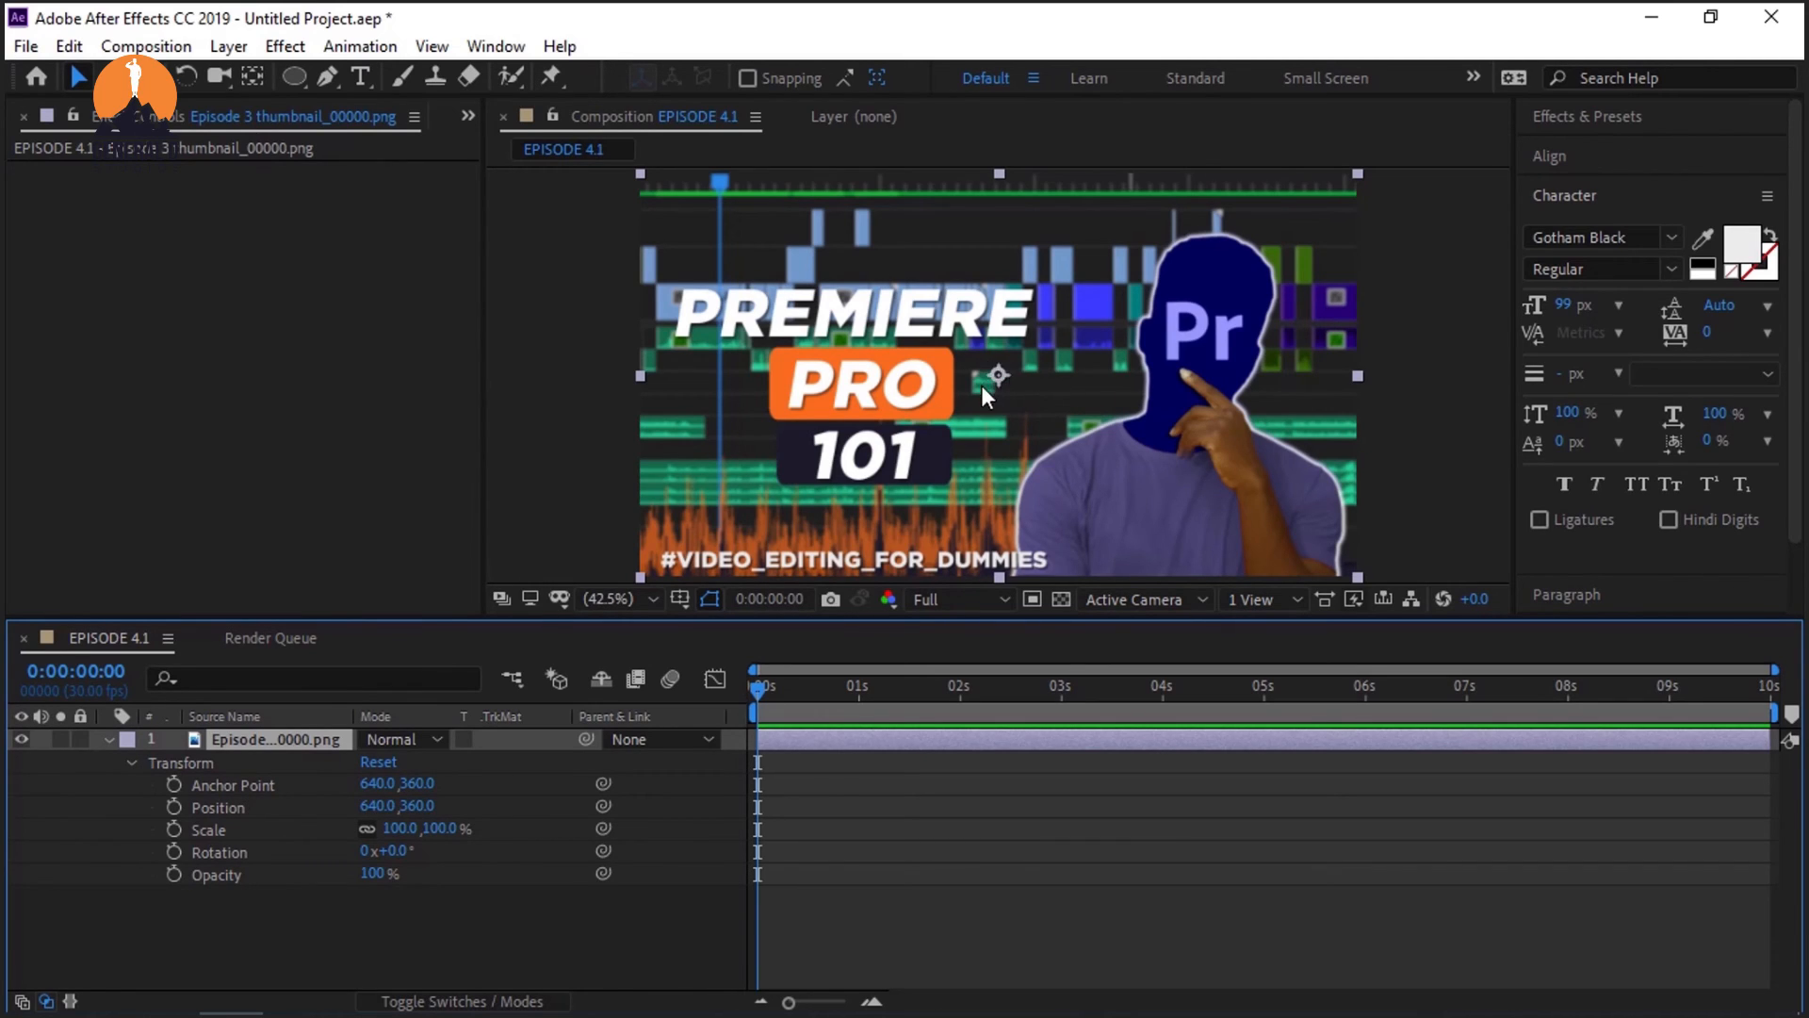
# Step: Try horizontal Anchor Point values of 333, 45, 0 and 639, and vertical values of 266 and 360 on the image layer
pyautogui.moveTo(377, 783); pyautogui.dragTo(9, 811)
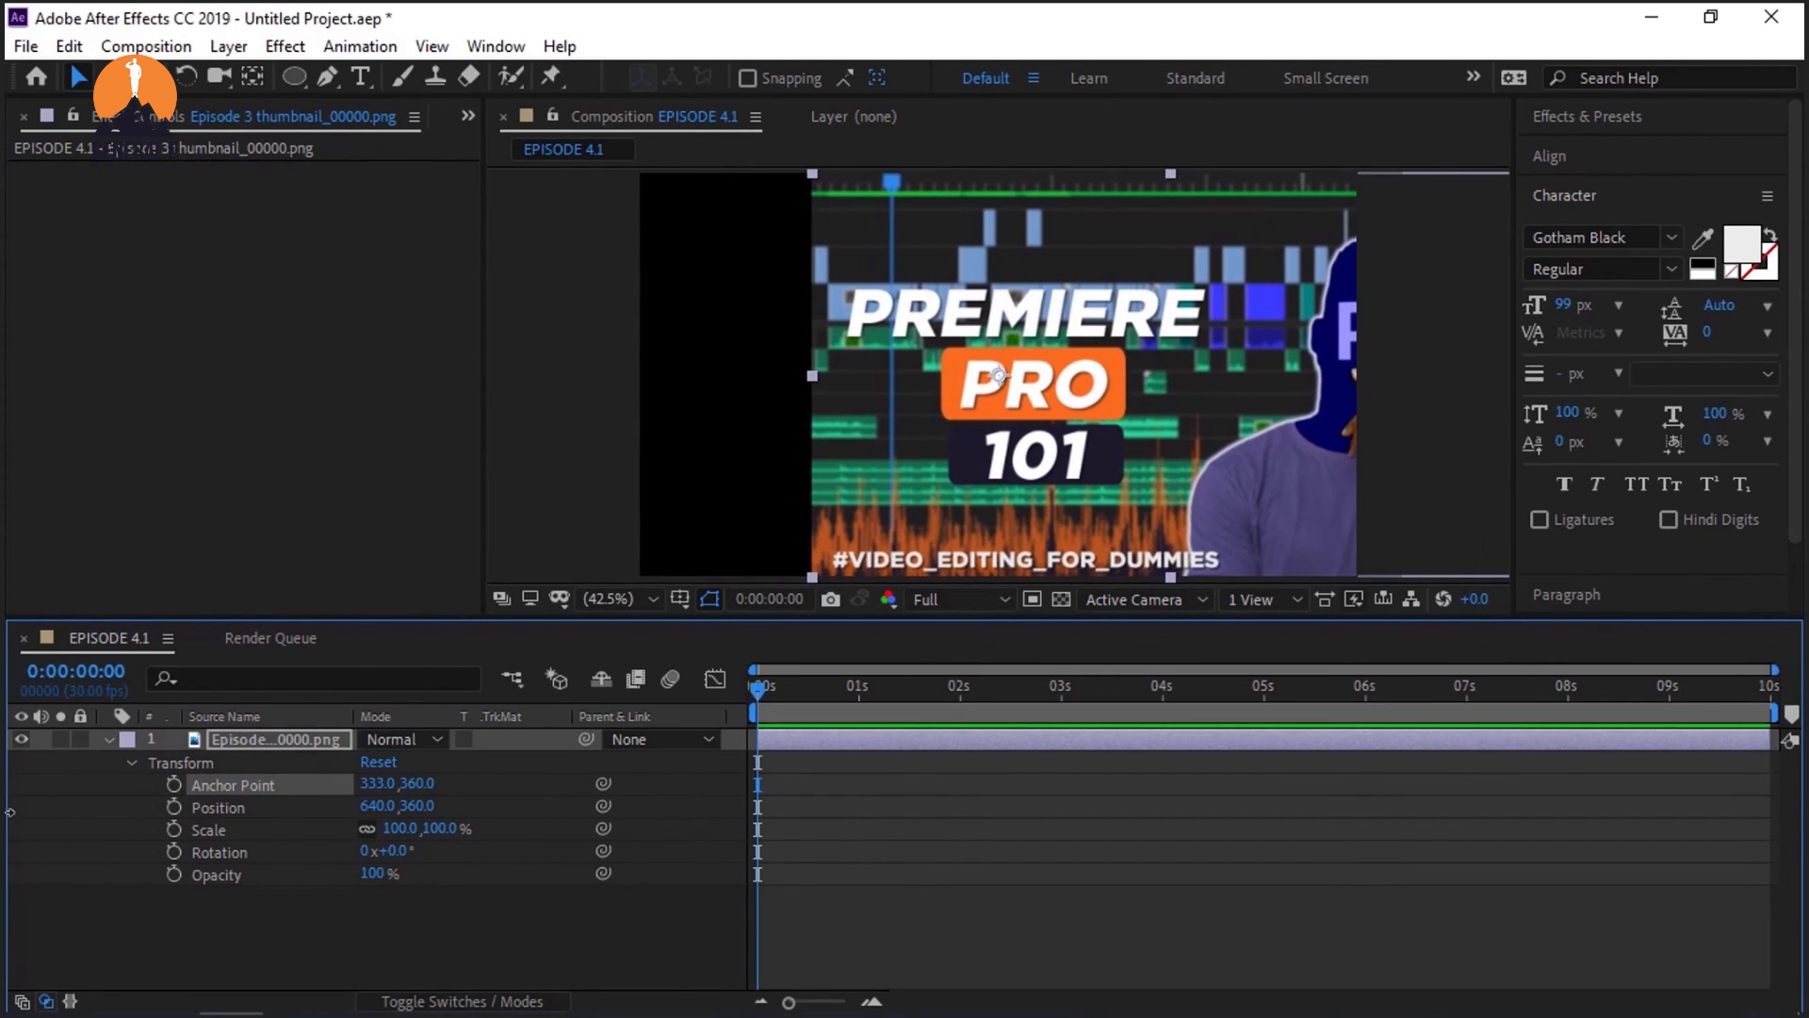
pyautogui.moveTo(388, 784); pyautogui.dragTo(9, 784)
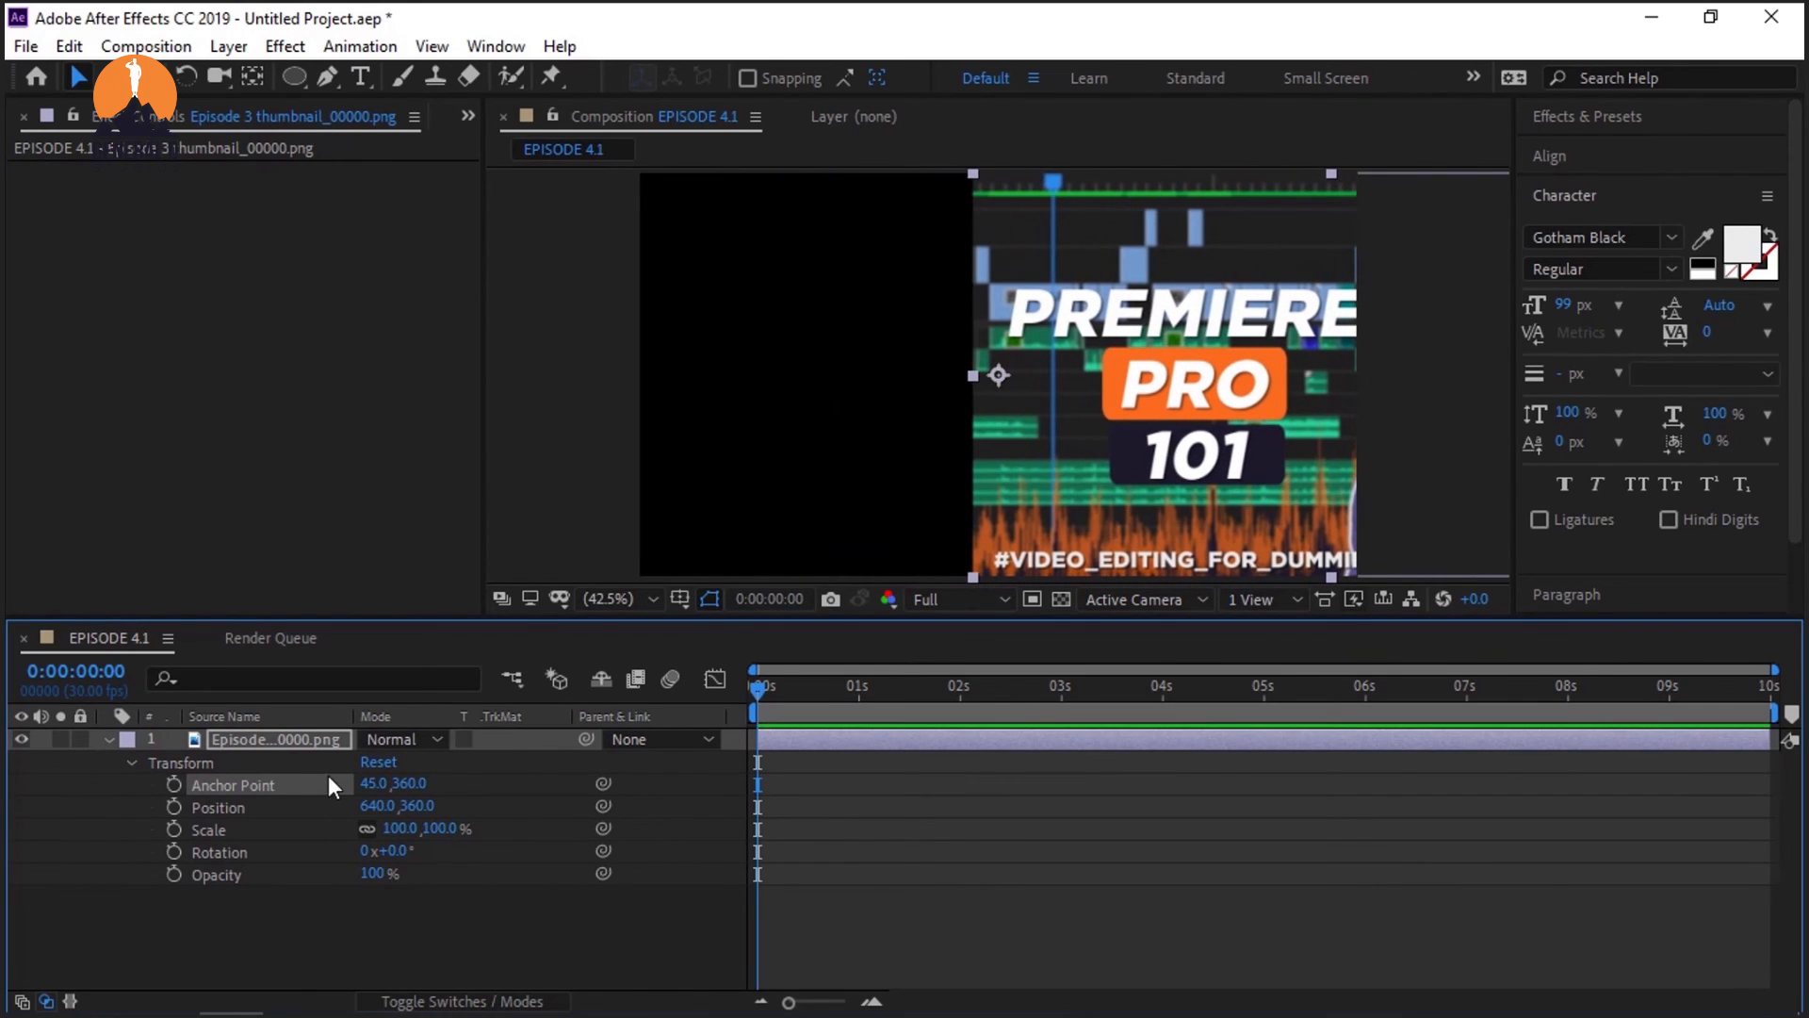
pyautogui.moveTo(382, 793); pyautogui.dragTo(321, 788)
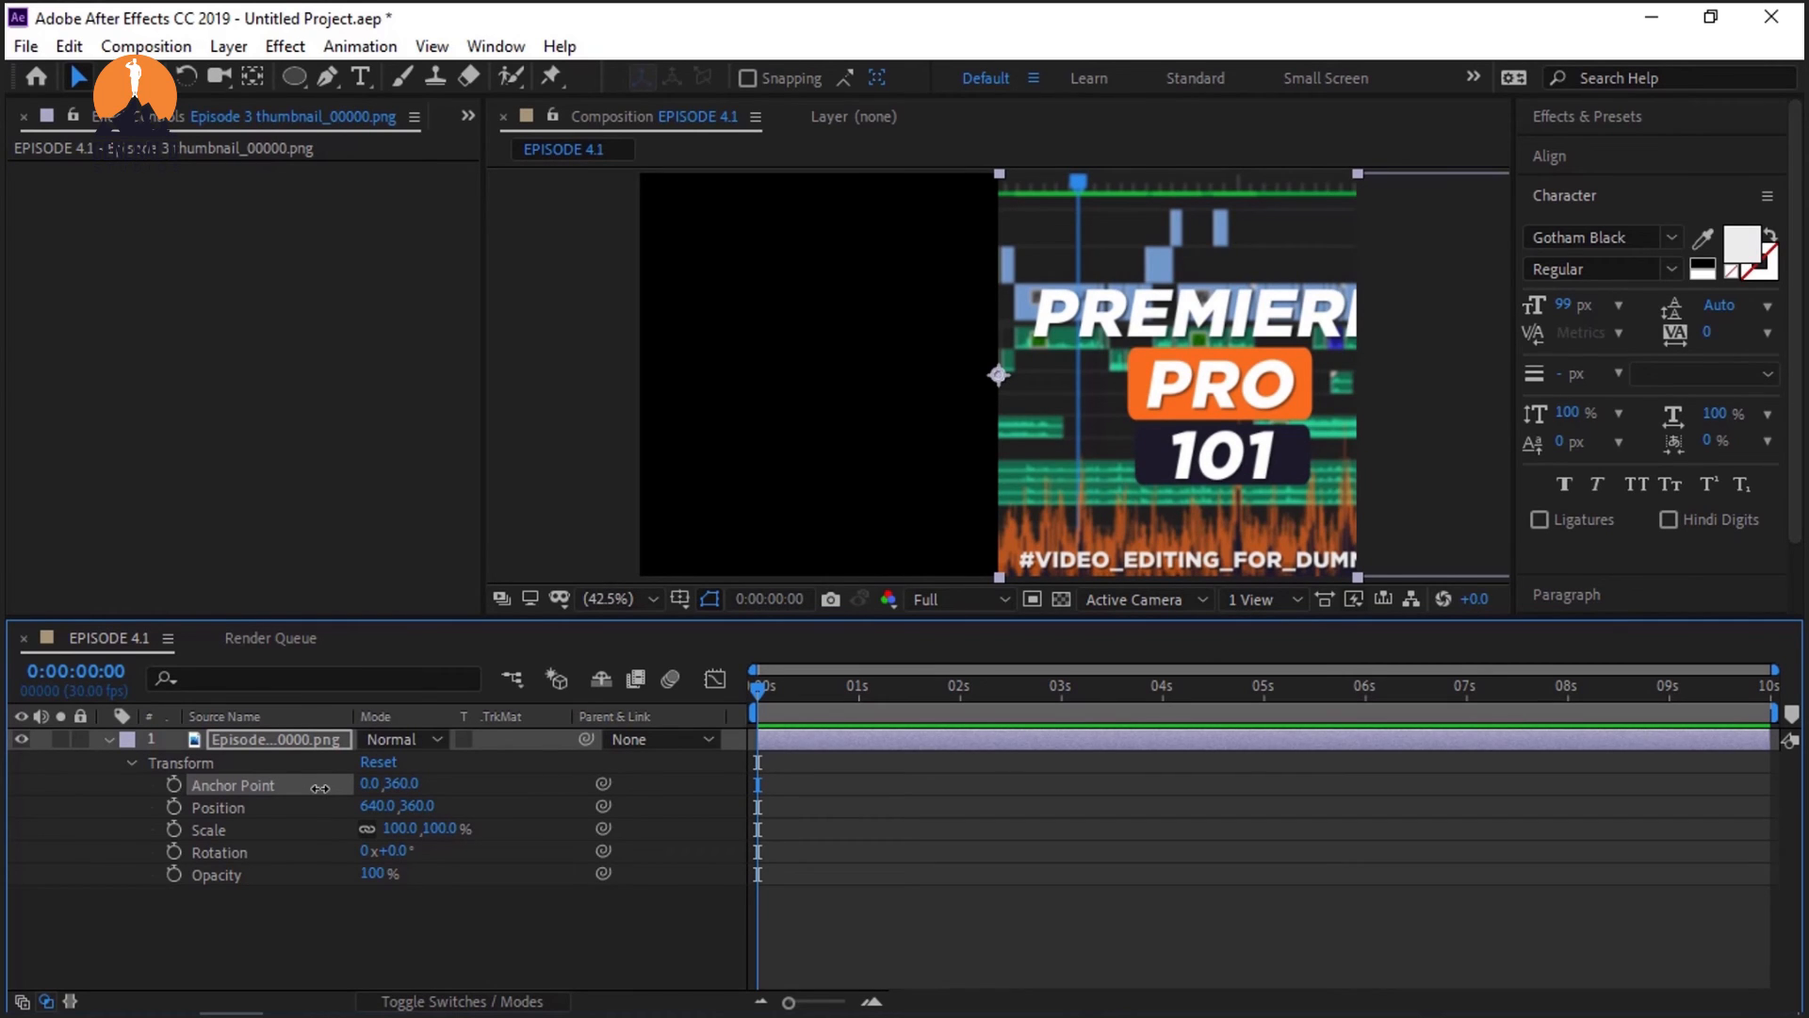
pyautogui.moveTo(386, 783); pyautogui.dragTo(1275, 840)
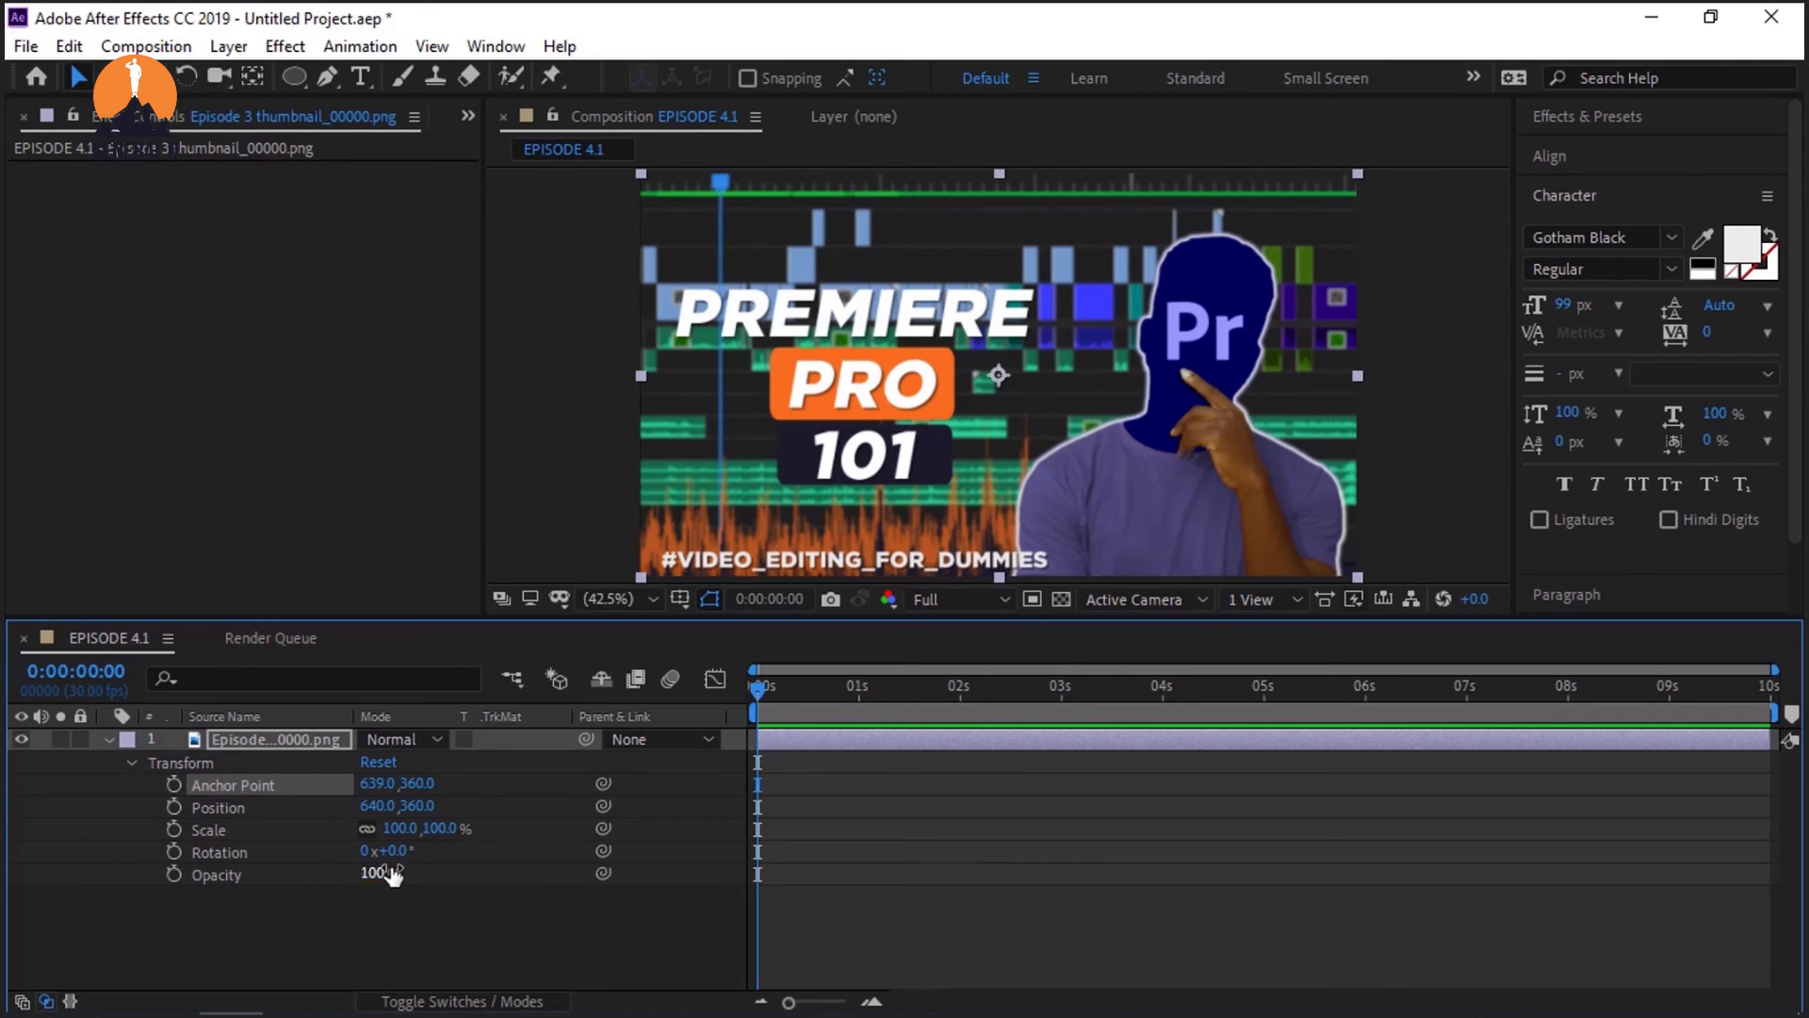
pyautogui.moveTo(415, 784); pyautogui.dragTo(243, 839)
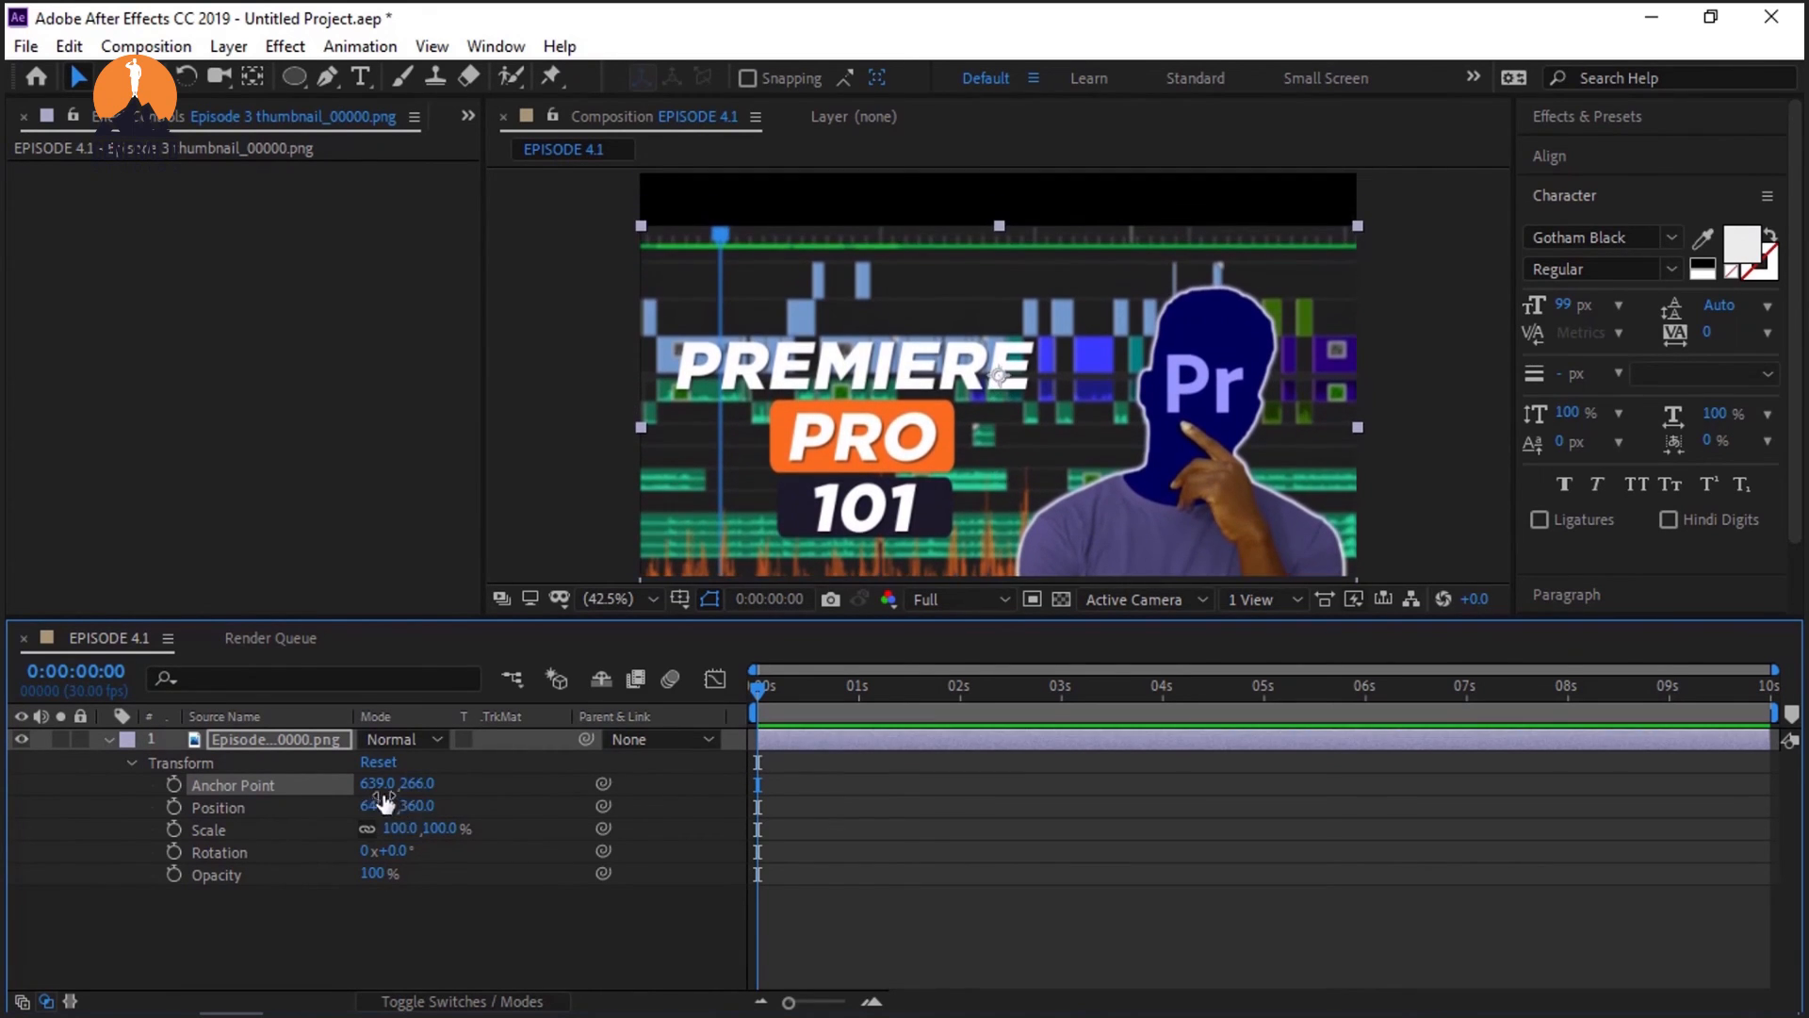
pyautogui.moveTo(382, 783); pyautogui.dragTo(890, 933)
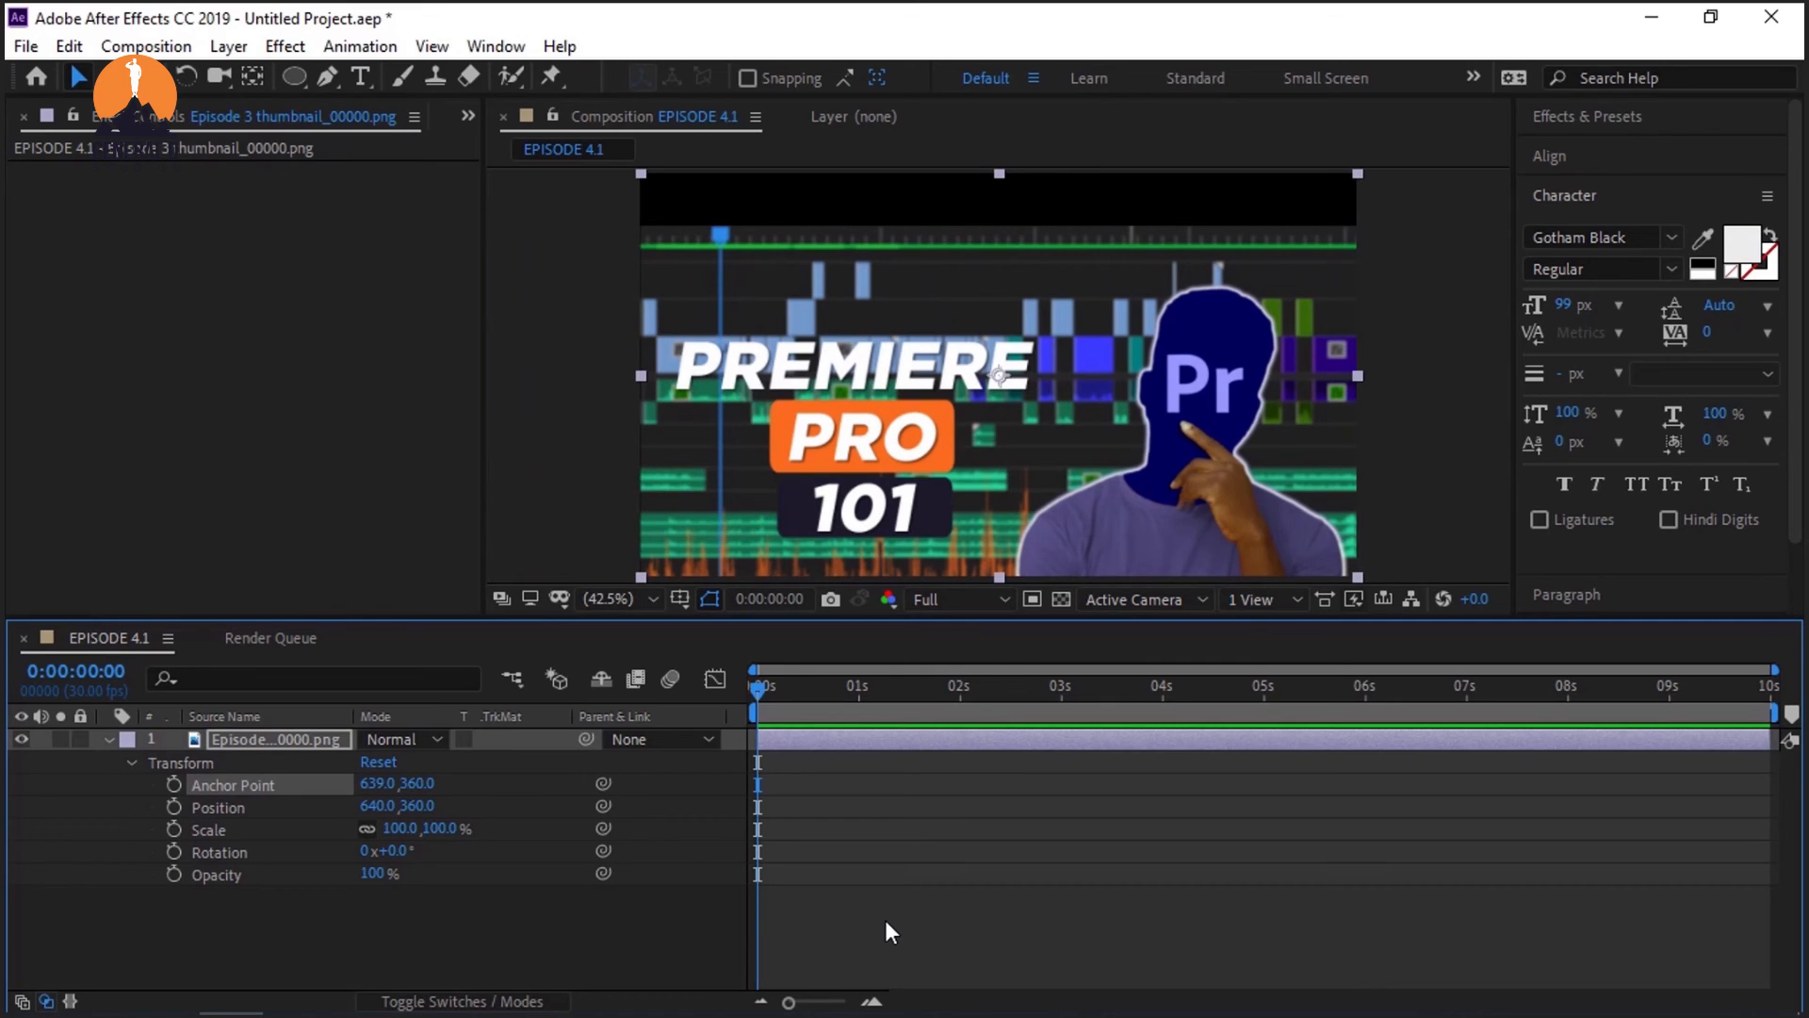
# Step: Undo all the Anchor Point changes on the image layer
pyautogui.hotkey('ctrl', 'z')
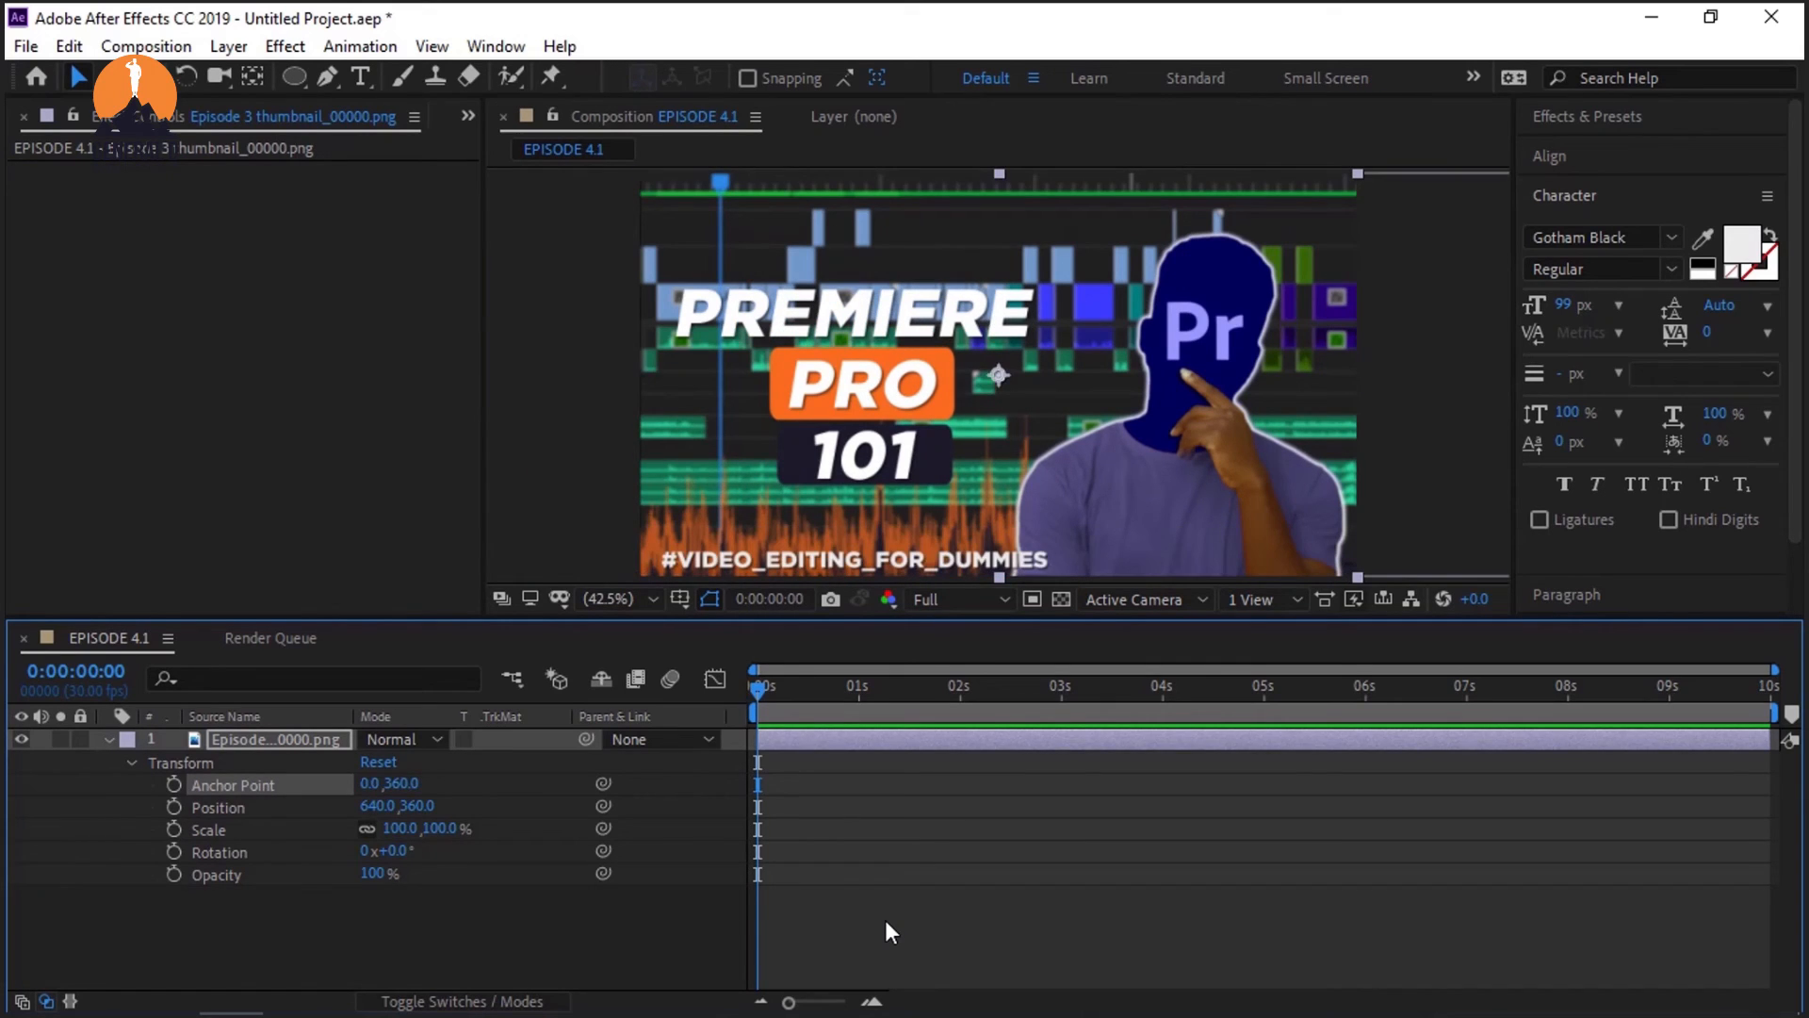
pyautogui.hotkey('ctrl', 'z')
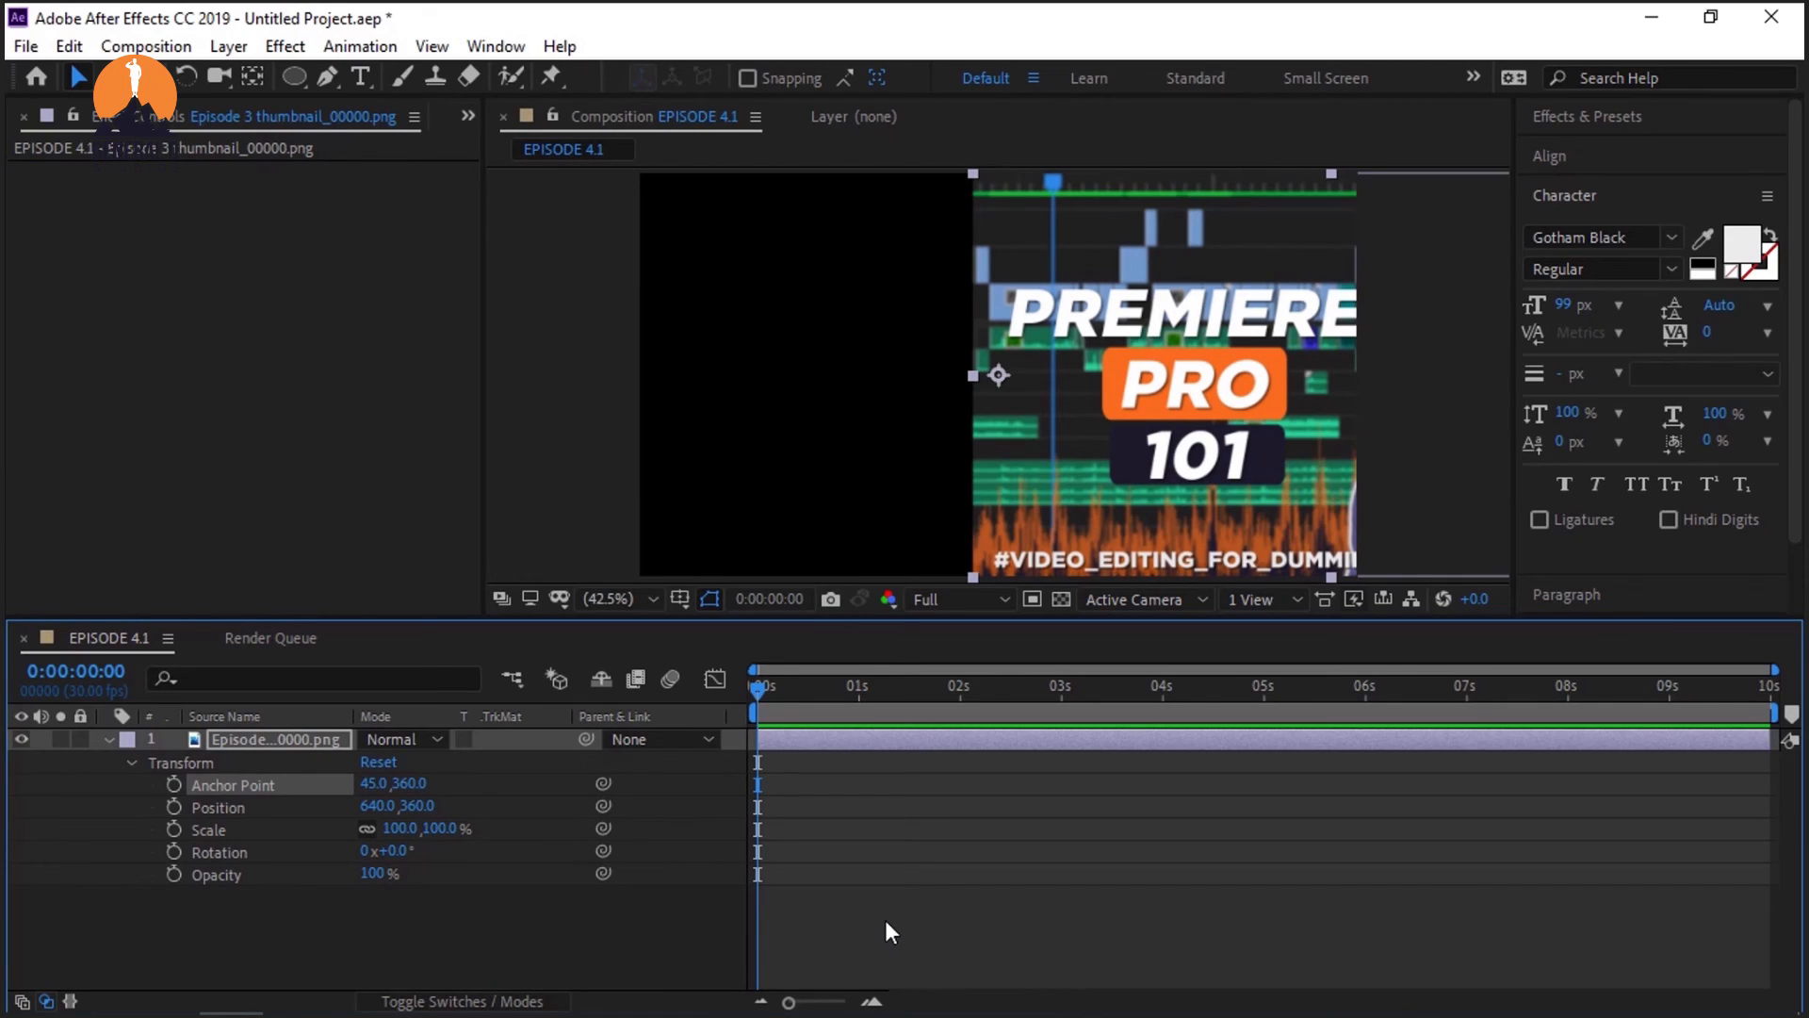
pyautogui.hotkey('ctrl', 'z')
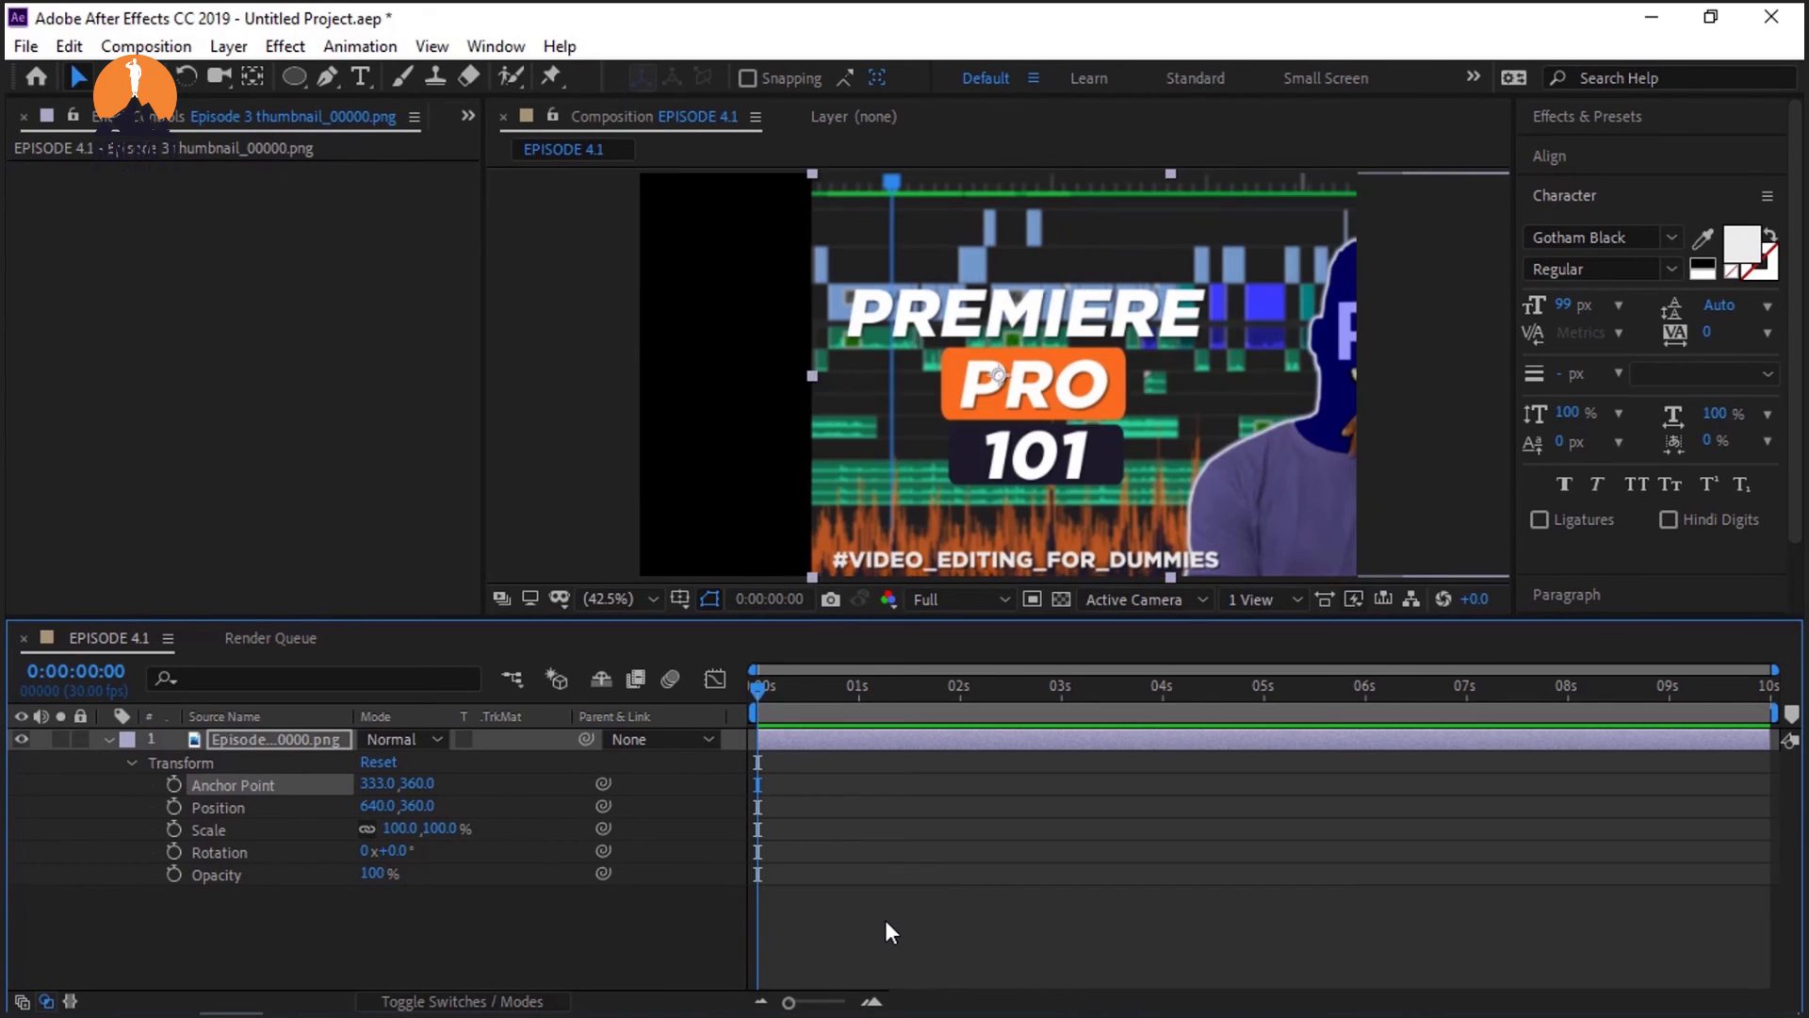
pyautogui.hotkey('ctrl', 'z')
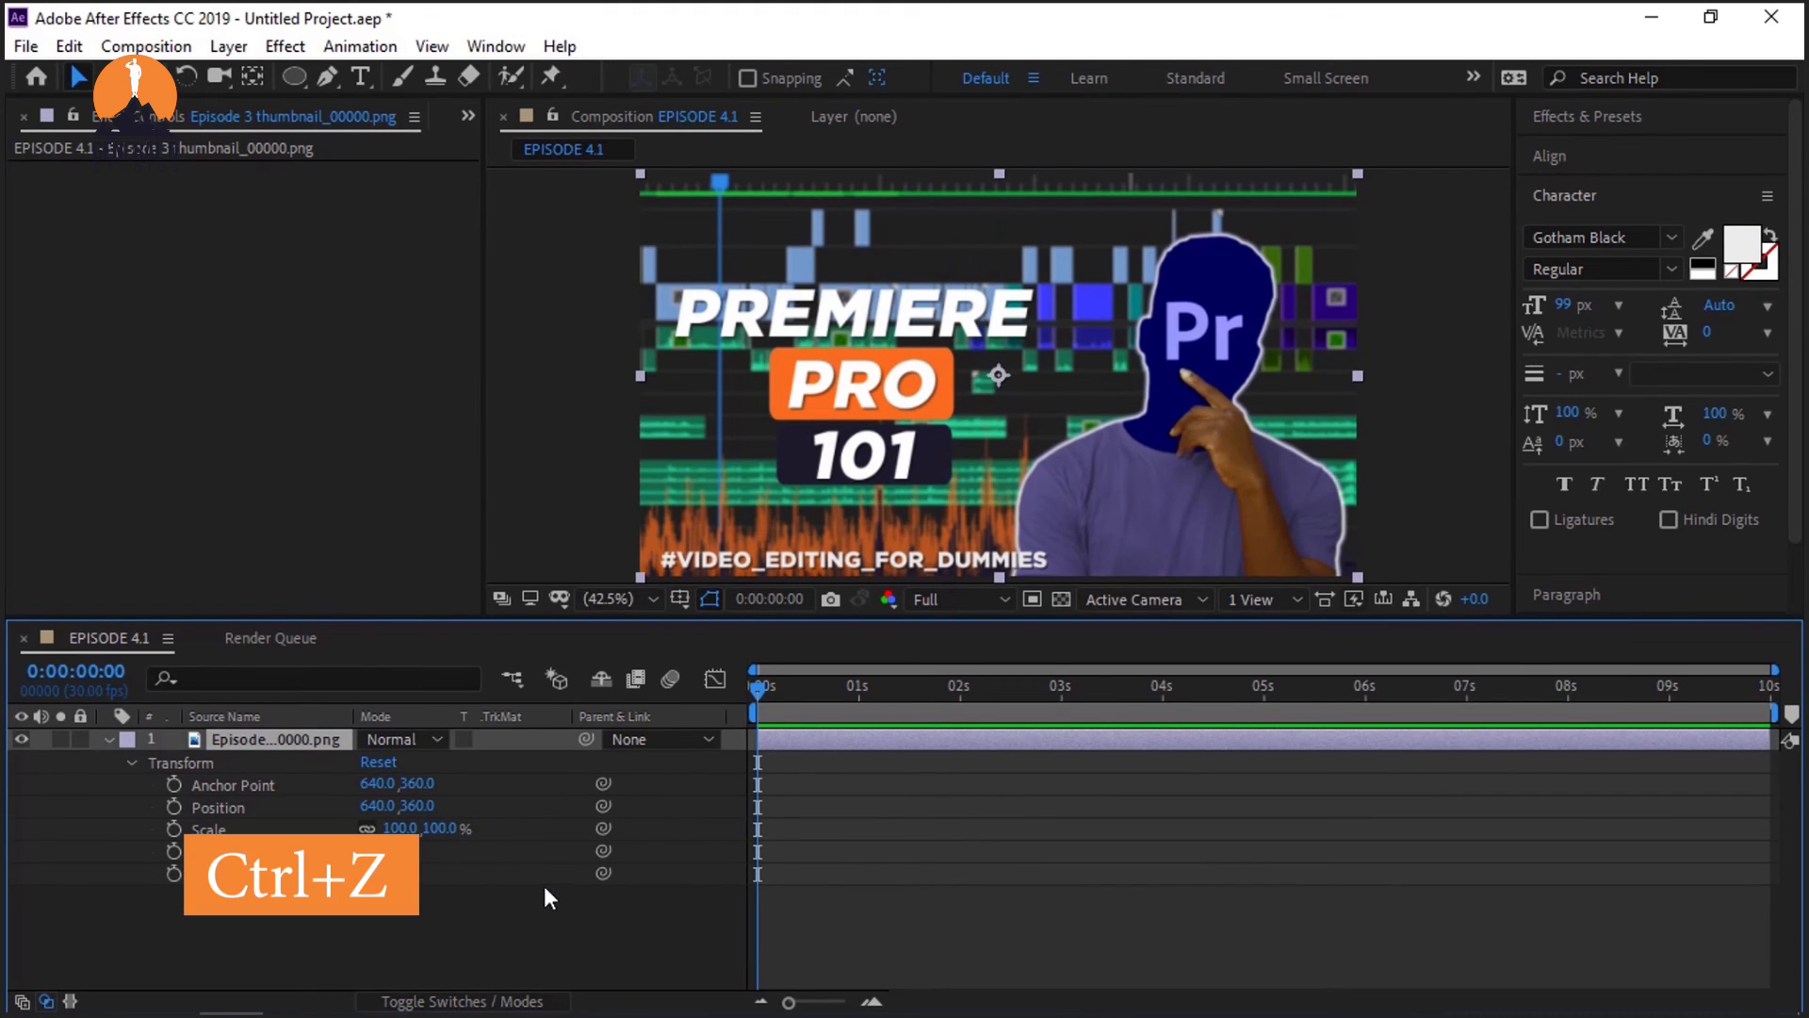
# Step: Try shifting the image horizontally, first through its Position value and then directly in the composition, undoing each move, and keep the window maximized
pyautogui.moveTo(377, 805); pyautogui.dragTo(1373, 879)
pyautogui.hotkey('ctrl', 'z')
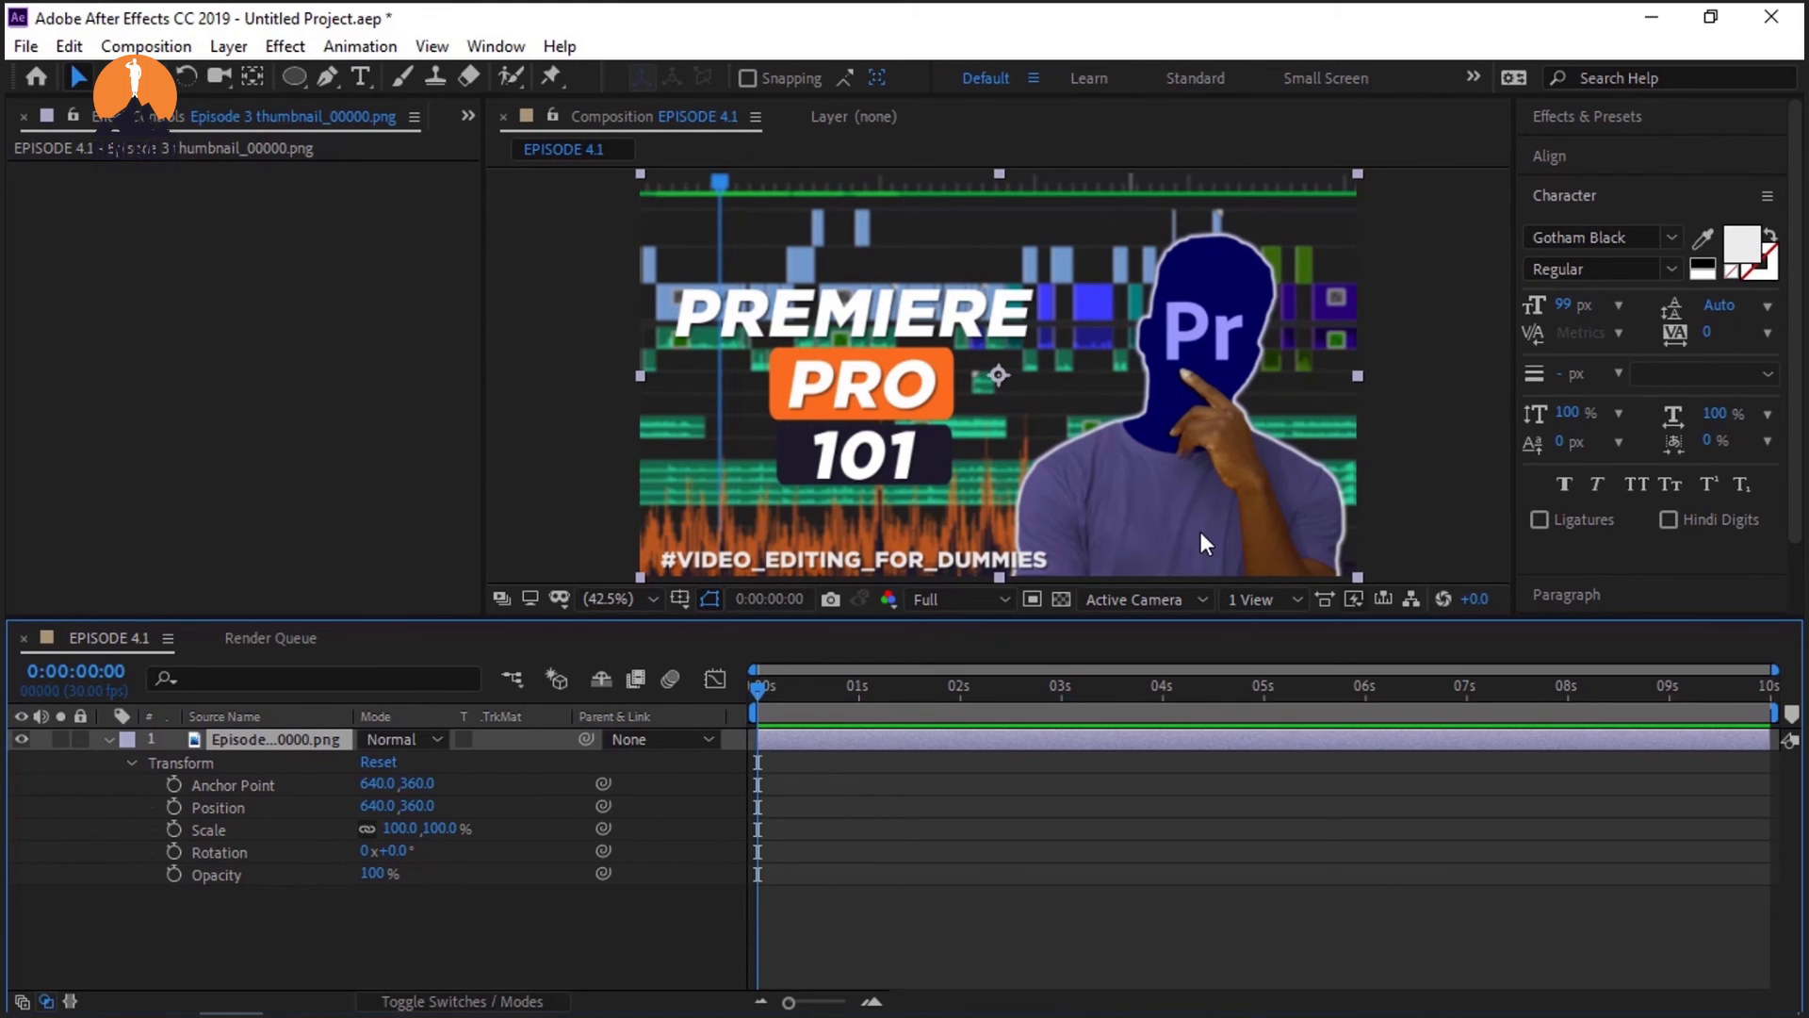
pyautogui.moveTo(1147, 529); pyautogui.dragTo(812, 529)
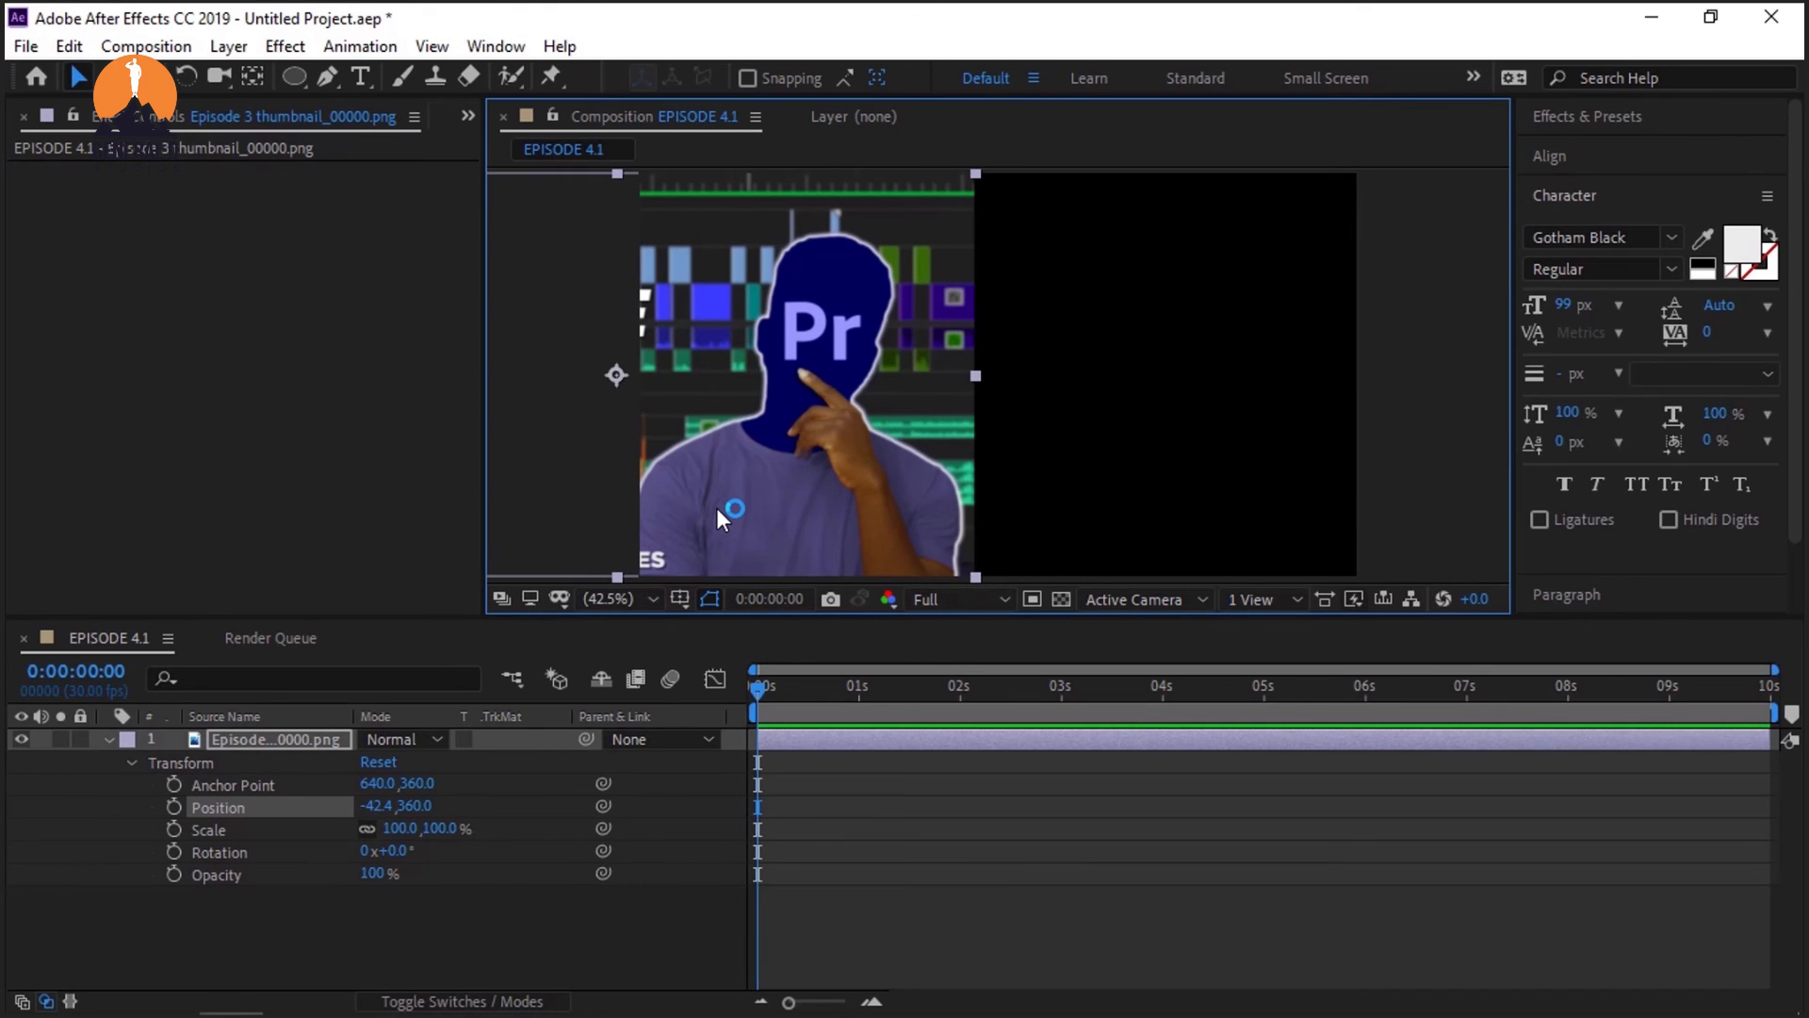
pyautogui.hotkey('ctrl', 'z')
pyautogui.hotkey('ctrl', '\\')
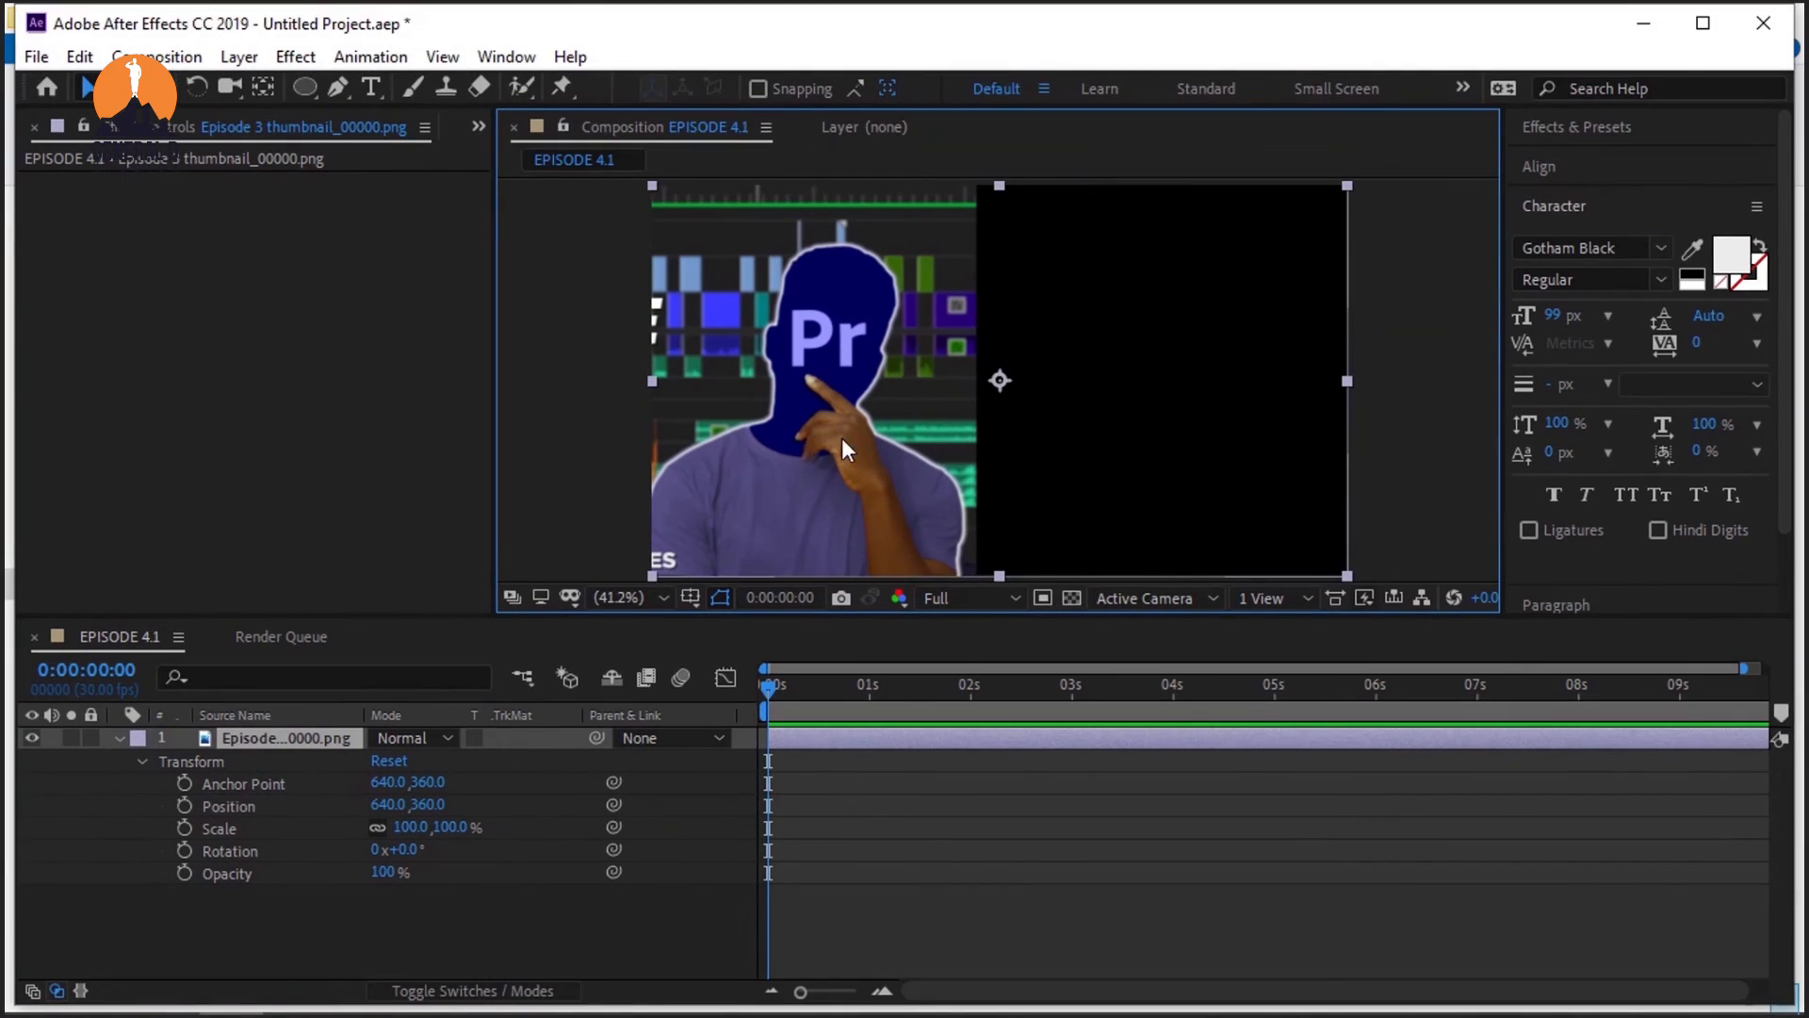
pyautogui.click(1713, 28)
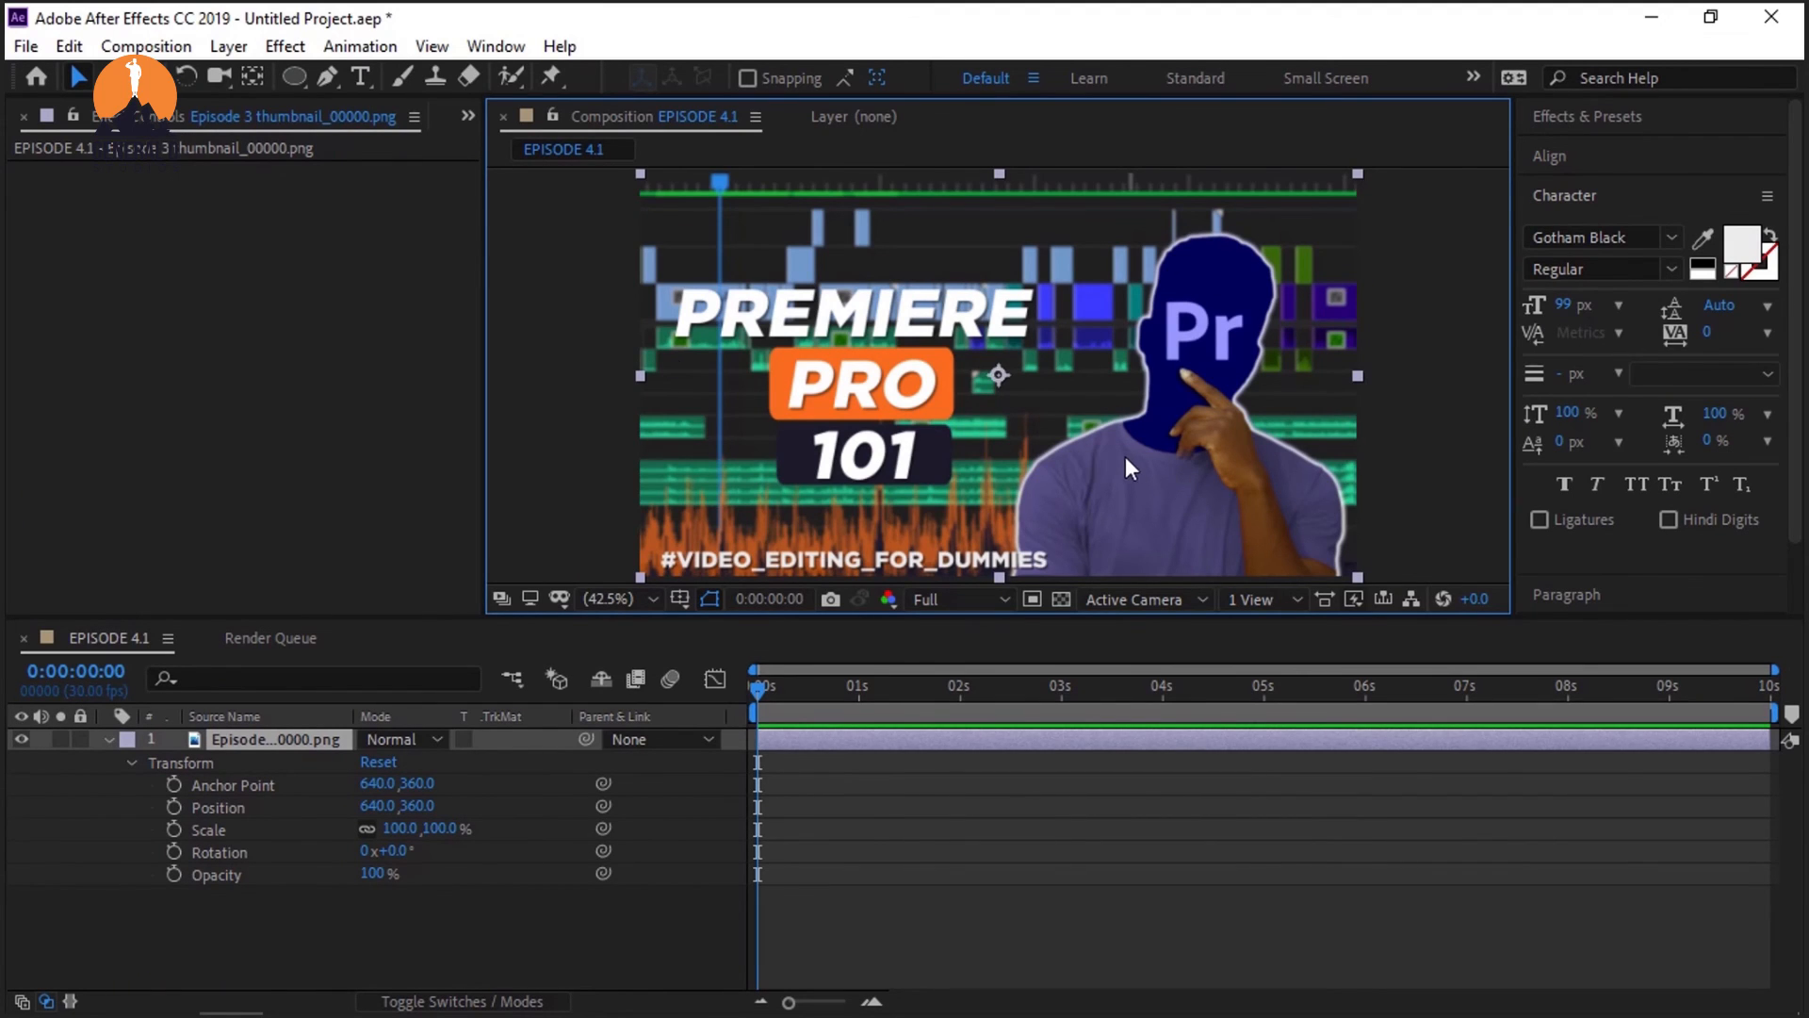
# Step: Try moving the image freely around the composition, and reset the layer's Transform values
pyautogui.moveTo(1125, 456); pyautogui.dragTo(935, 250)
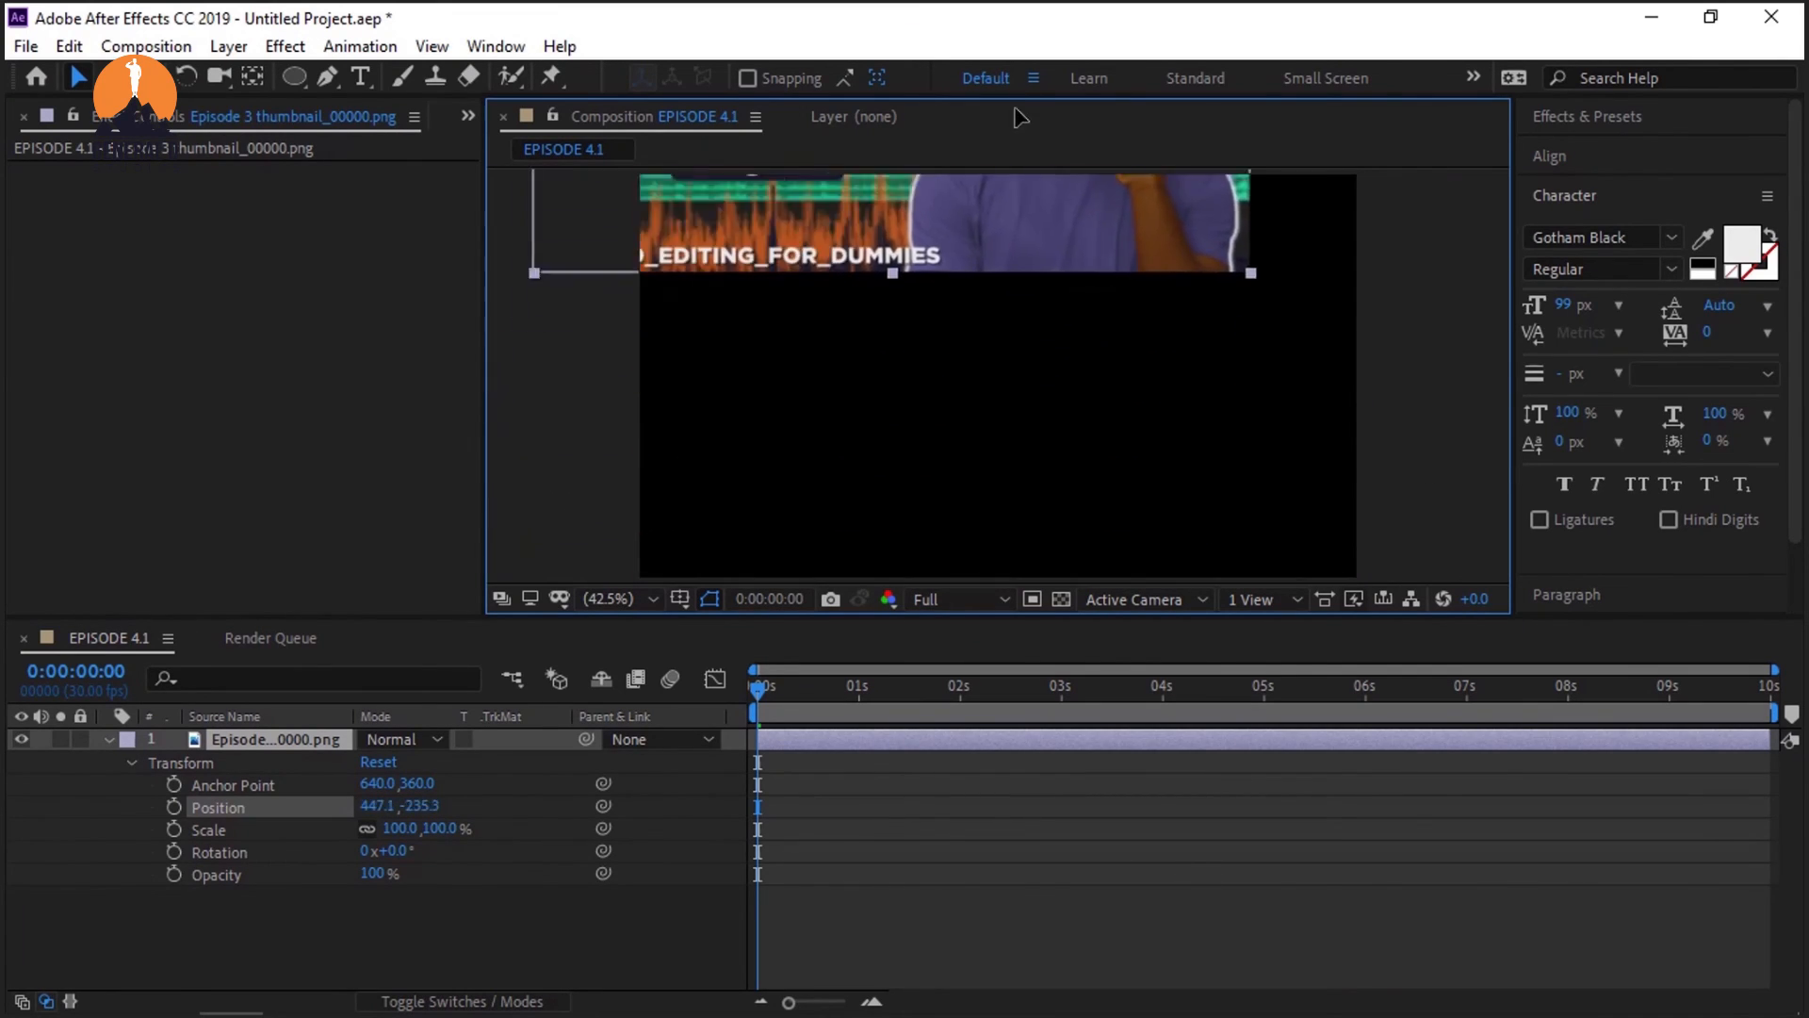
pyautogui.moveTo(1018, 118); pyautogui.dragTo(1138, 443)
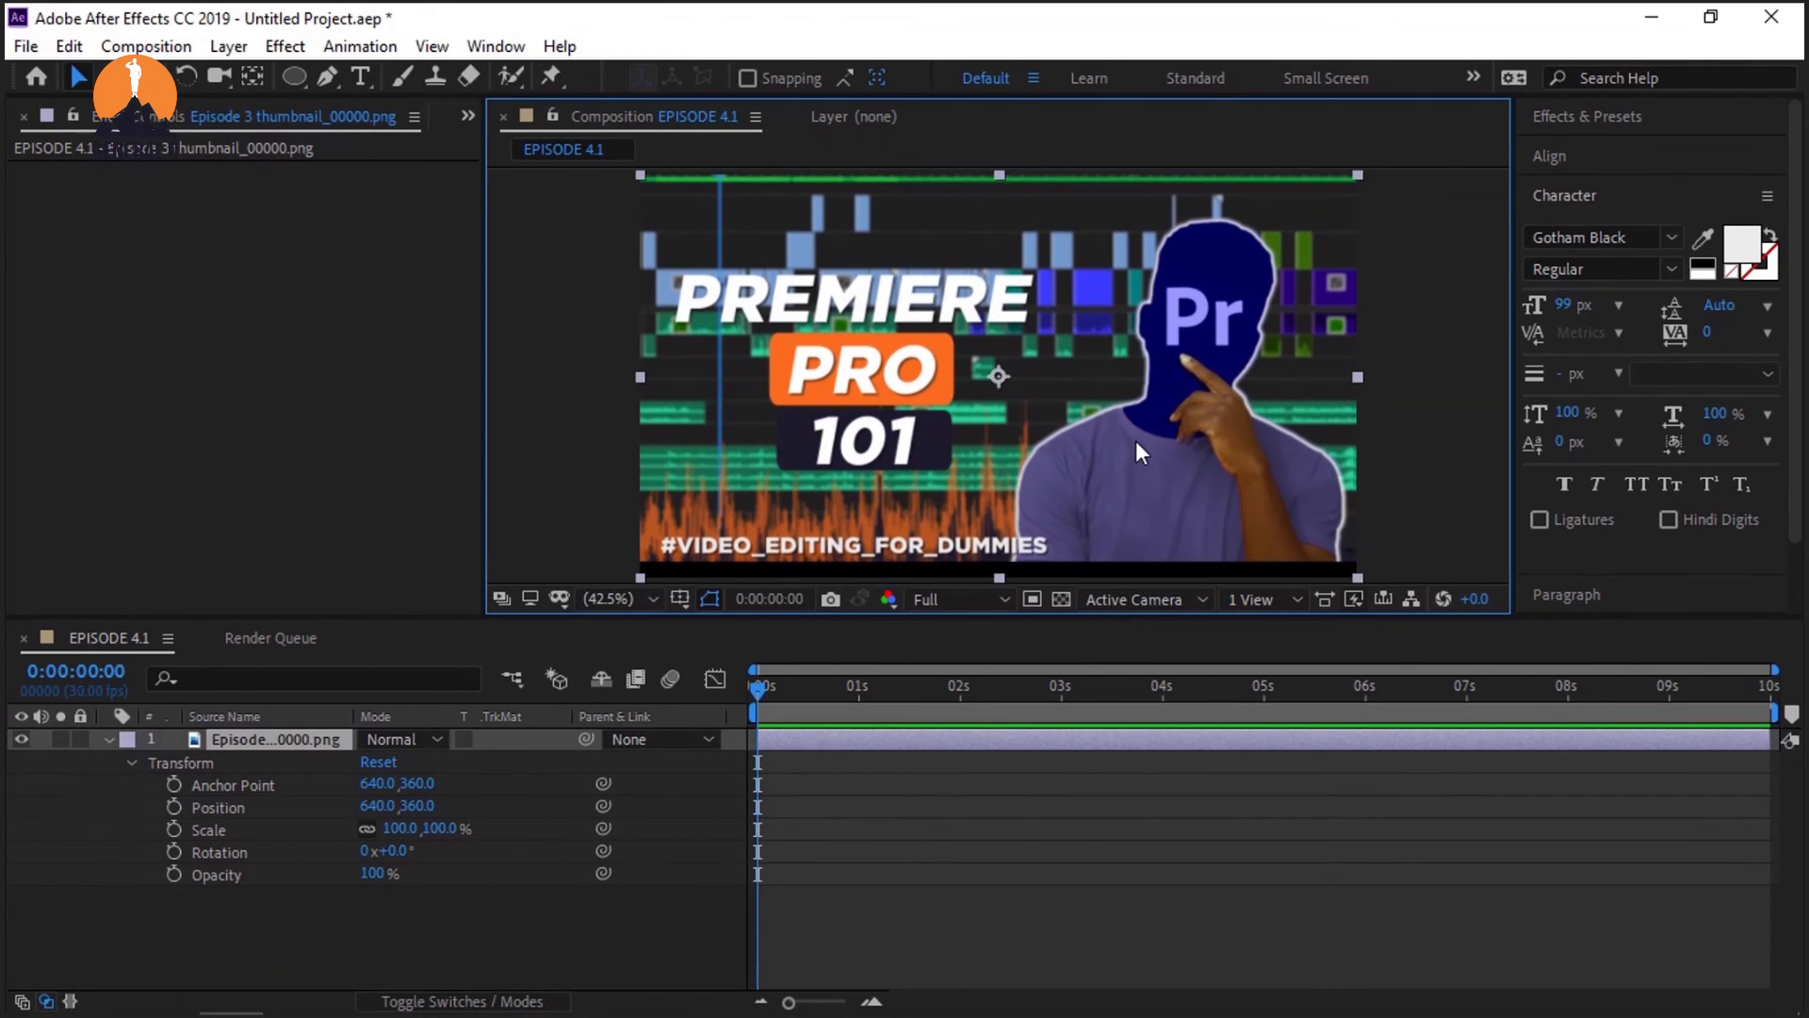
pyautogui.click(377, 762)
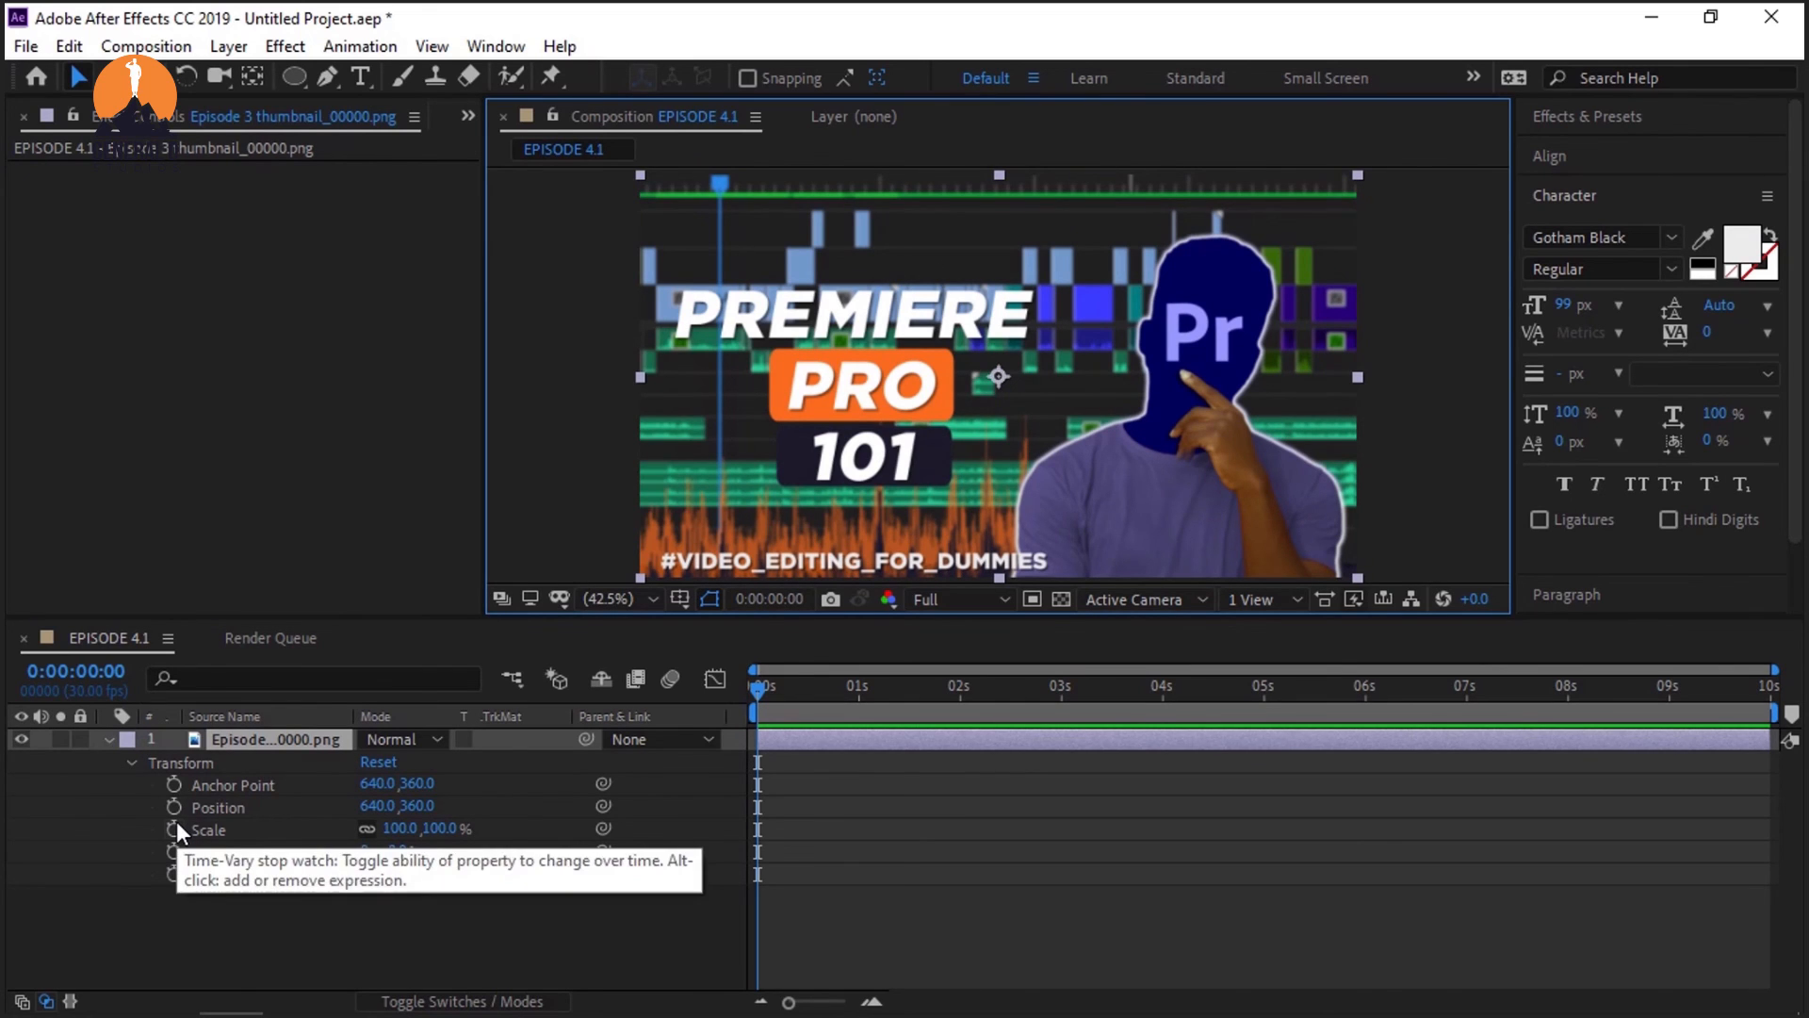
# Step: Try proportional Scale values of 112% and 92% on the image layer, and undo the scaling
pyautogui.moveTo(452, 828)
pyautogui.mouseDown()
pyautogui.moveTo(578, 831)
pyautogui.moveTo(427, 856)
pyautogui.moveTo(478, 857)
pyautogui.moveTo(468, 835)
pyautogui.mouseUp()
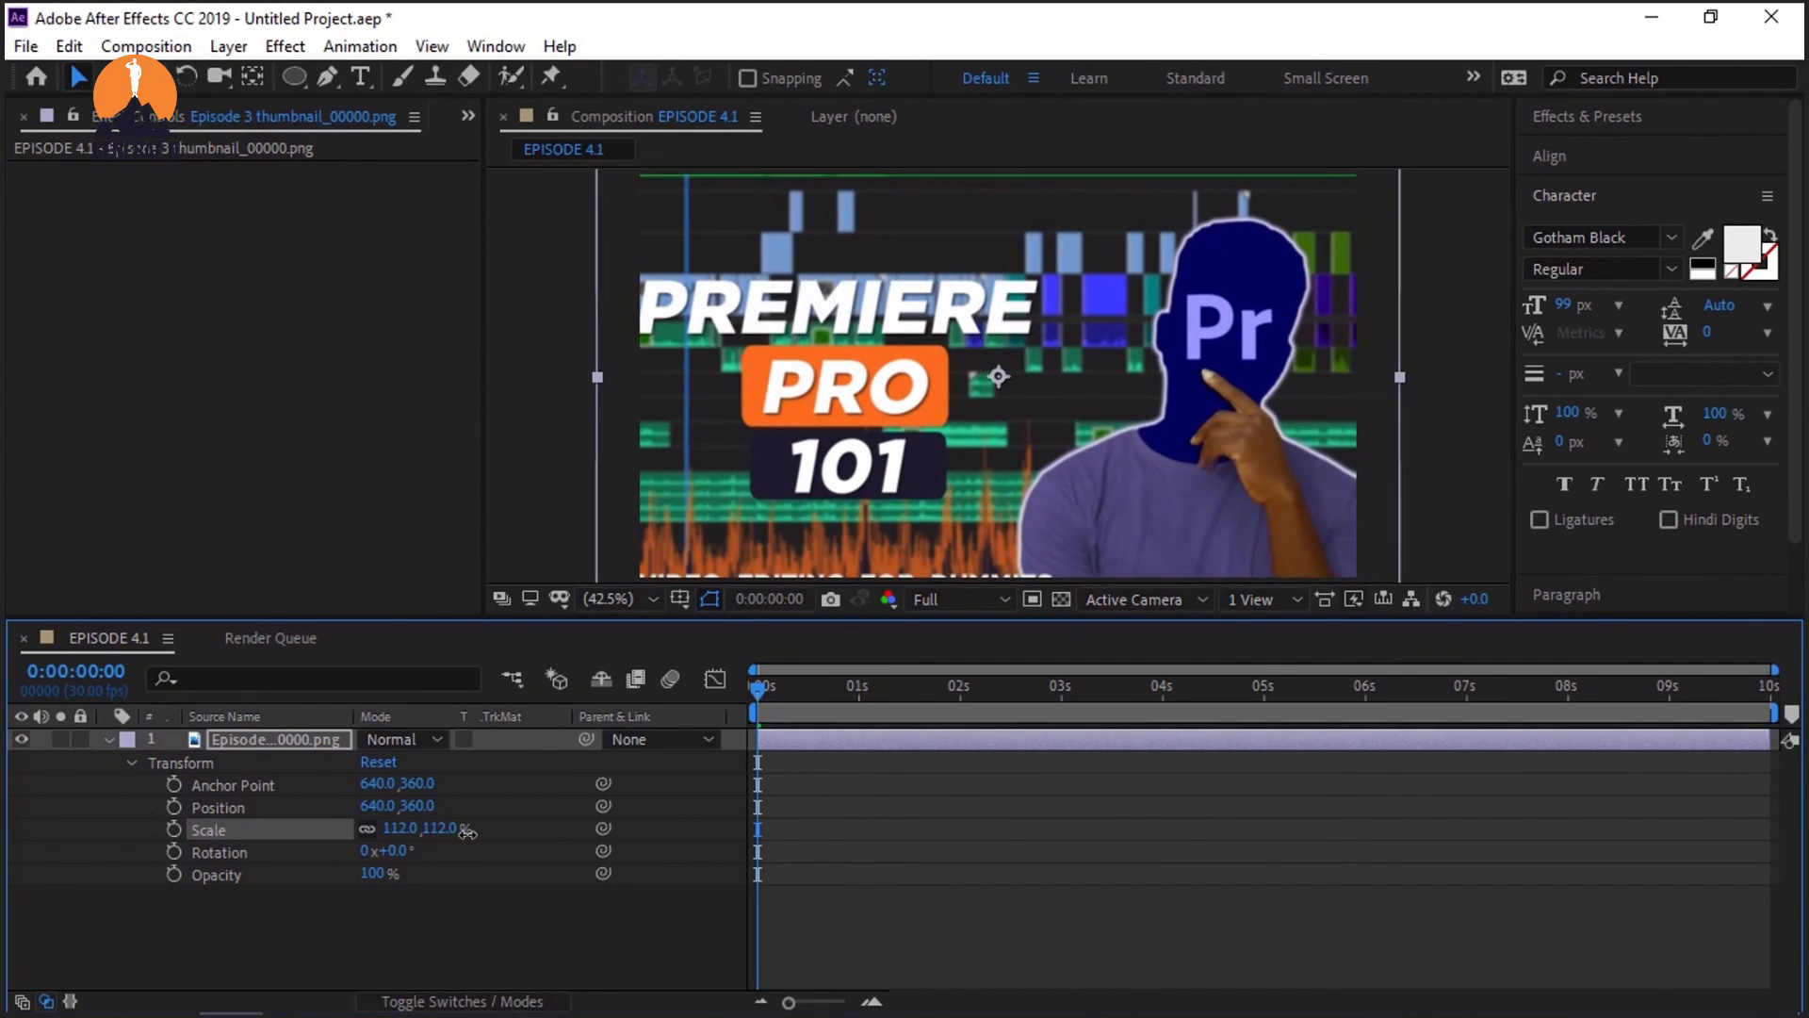
pyautogui.hotkey('ctrl', 'z')
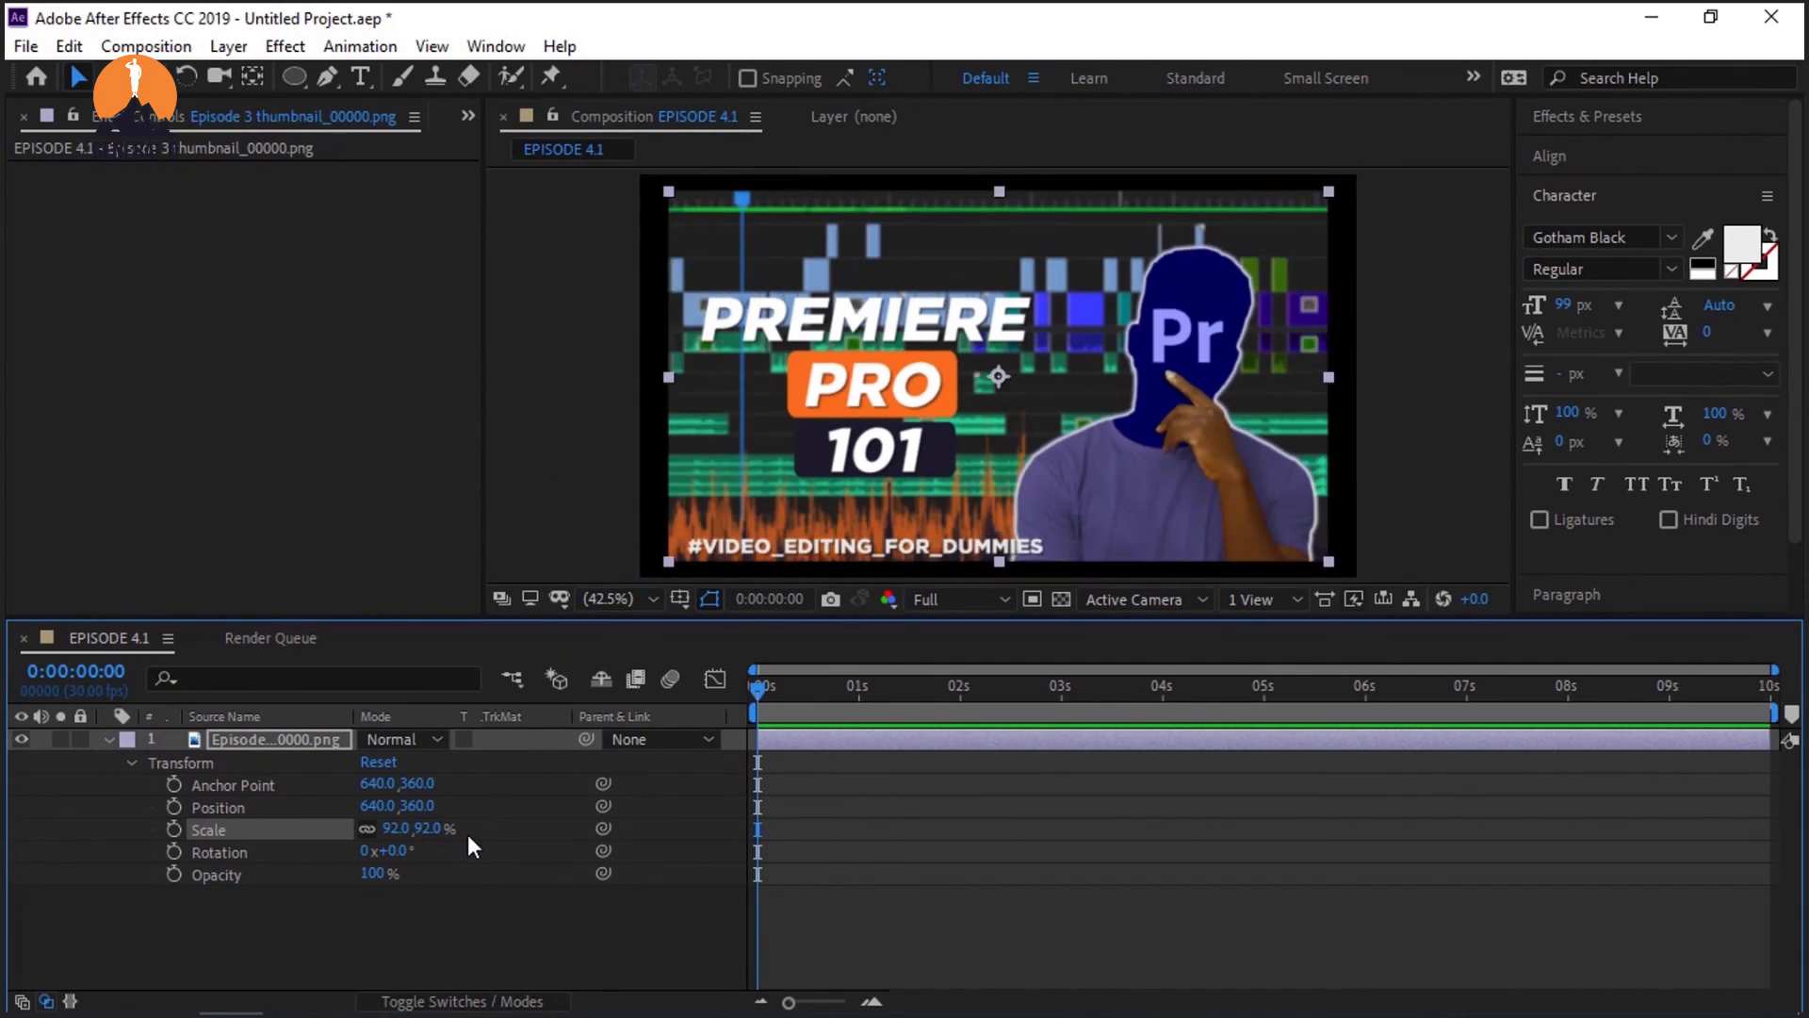
pyautogui.hotkey('ctrl', 'z')
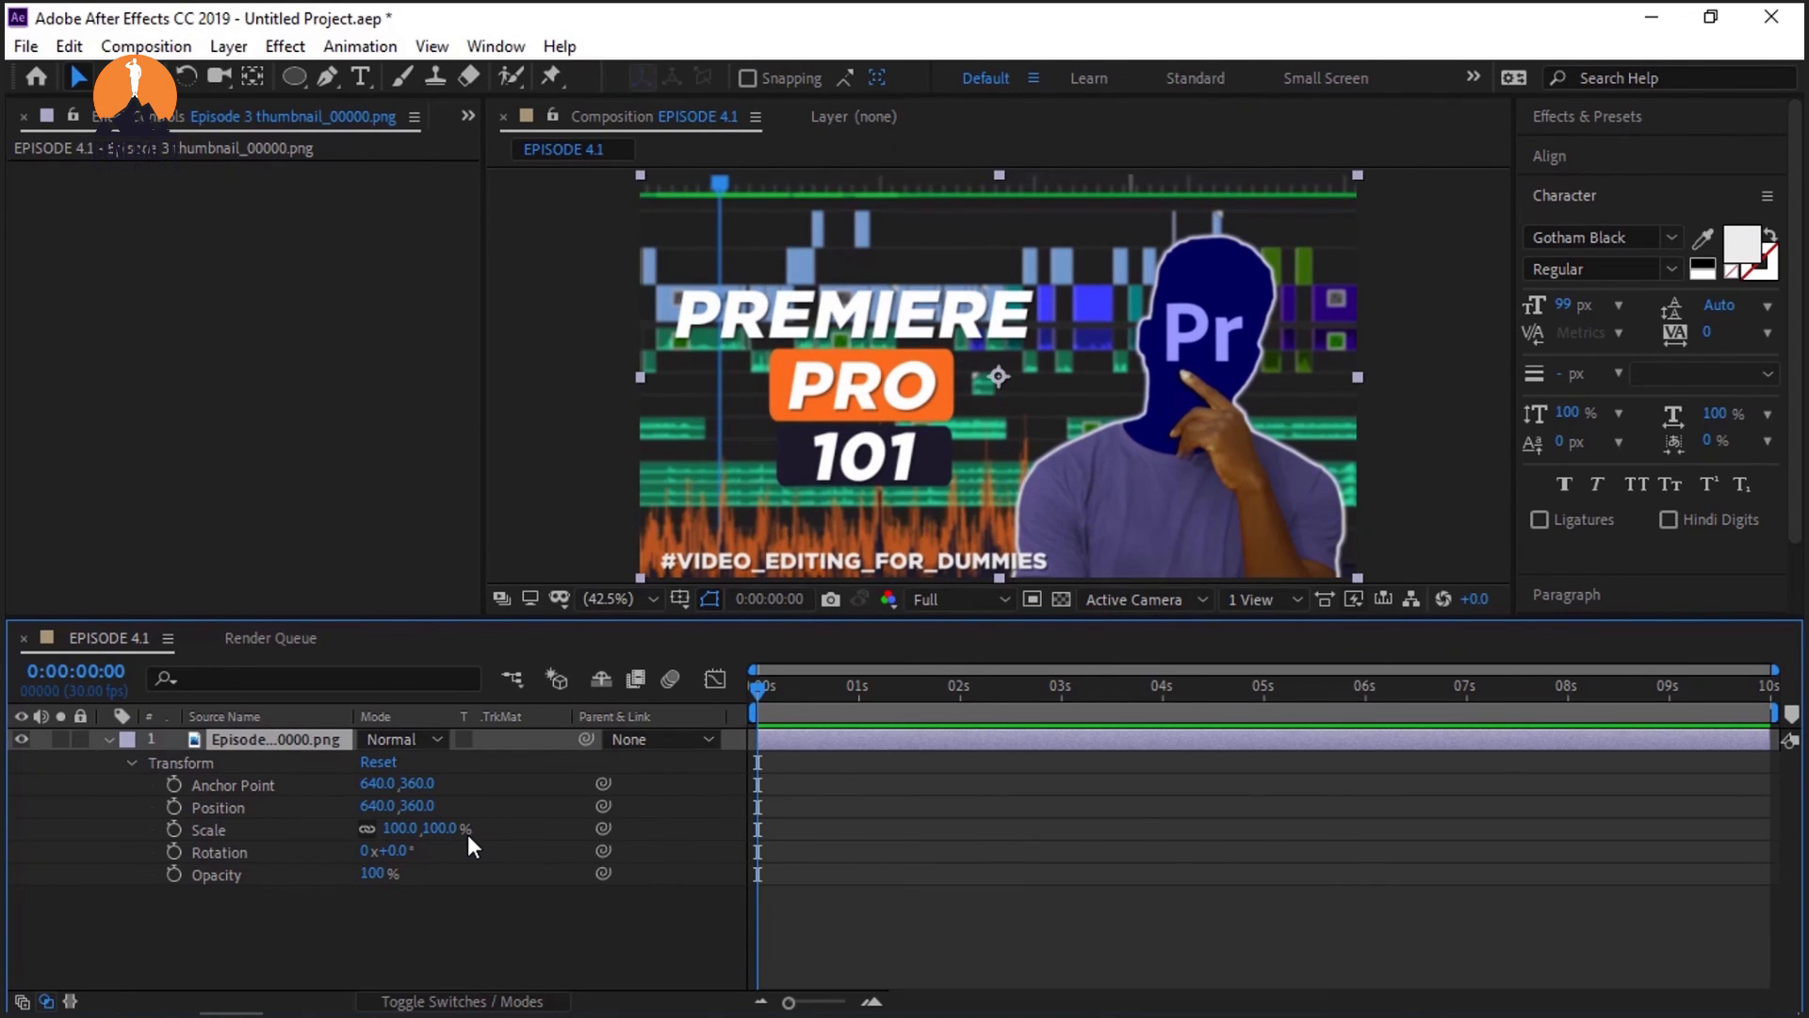
# Step: Try composition widths of 1499 px with the 16:9 aspect ratio locked and 1608 px with it unlocked, and discard the composition settings
pyautogui.hotkey('ctrl', 'k')
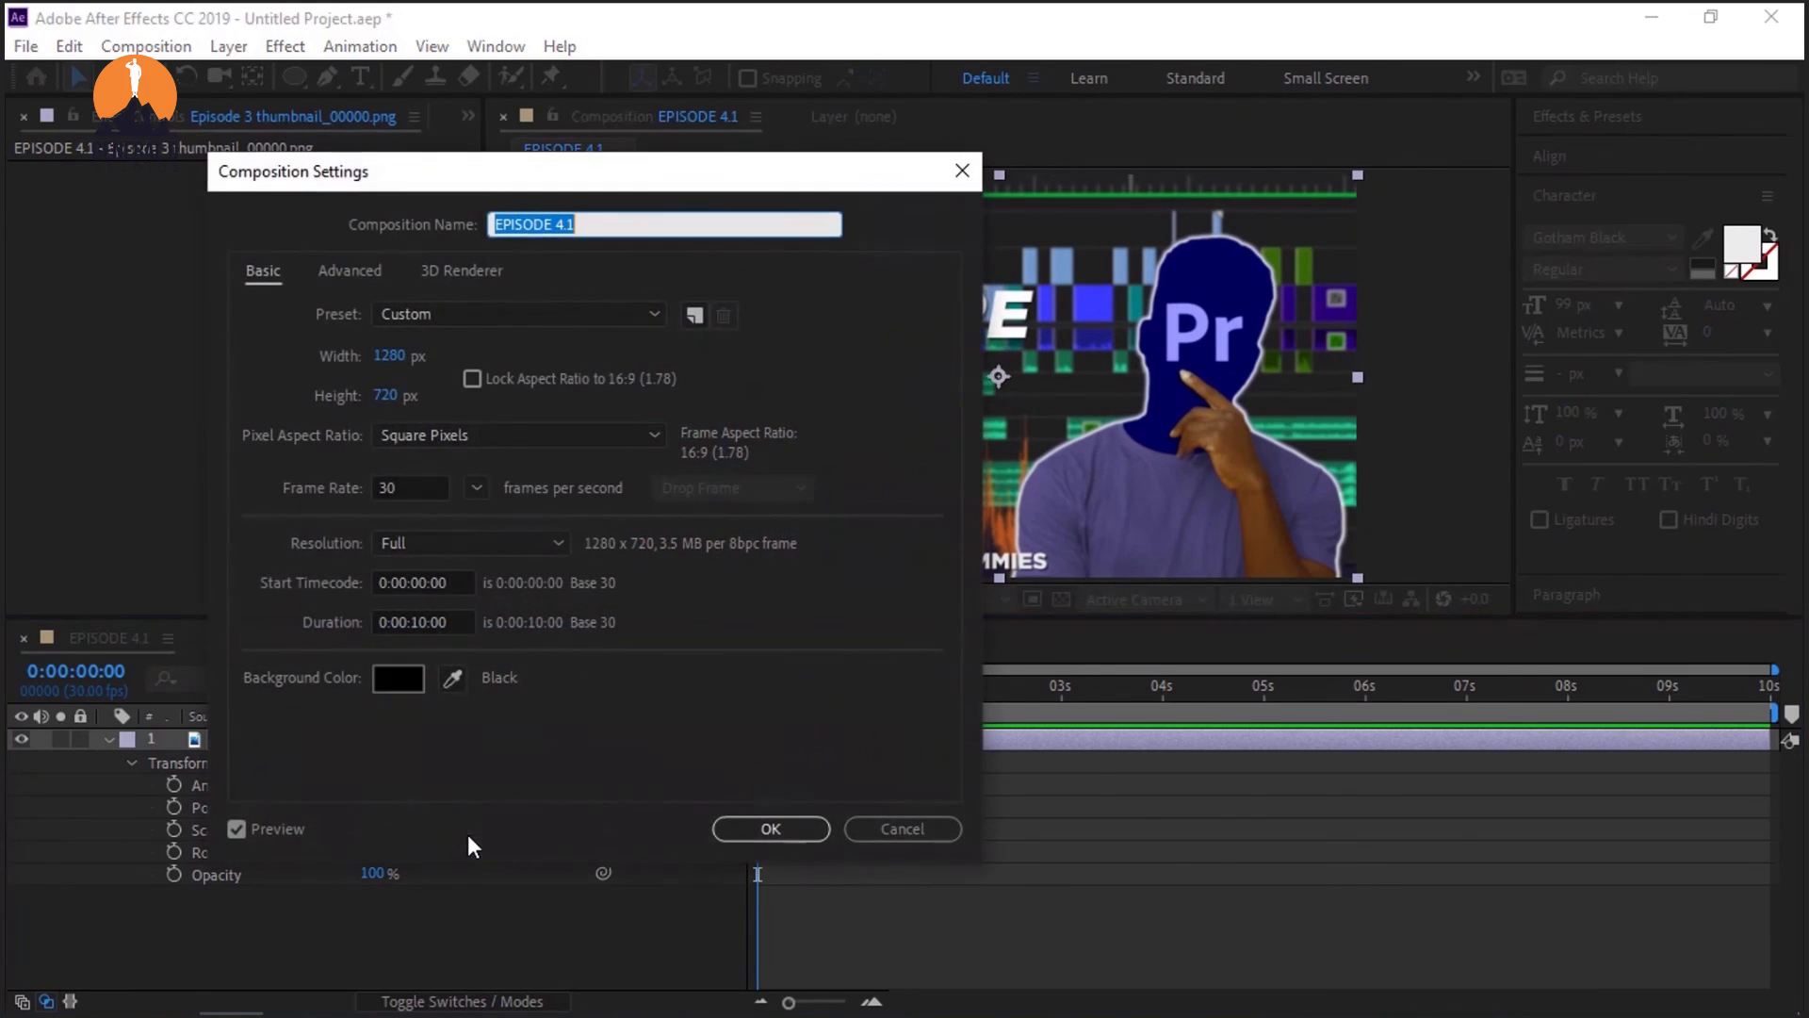
pyautogui.click(473, 381)
pyautogui.moveTo(401, 356); pyautogui.dragTo(663, 337)
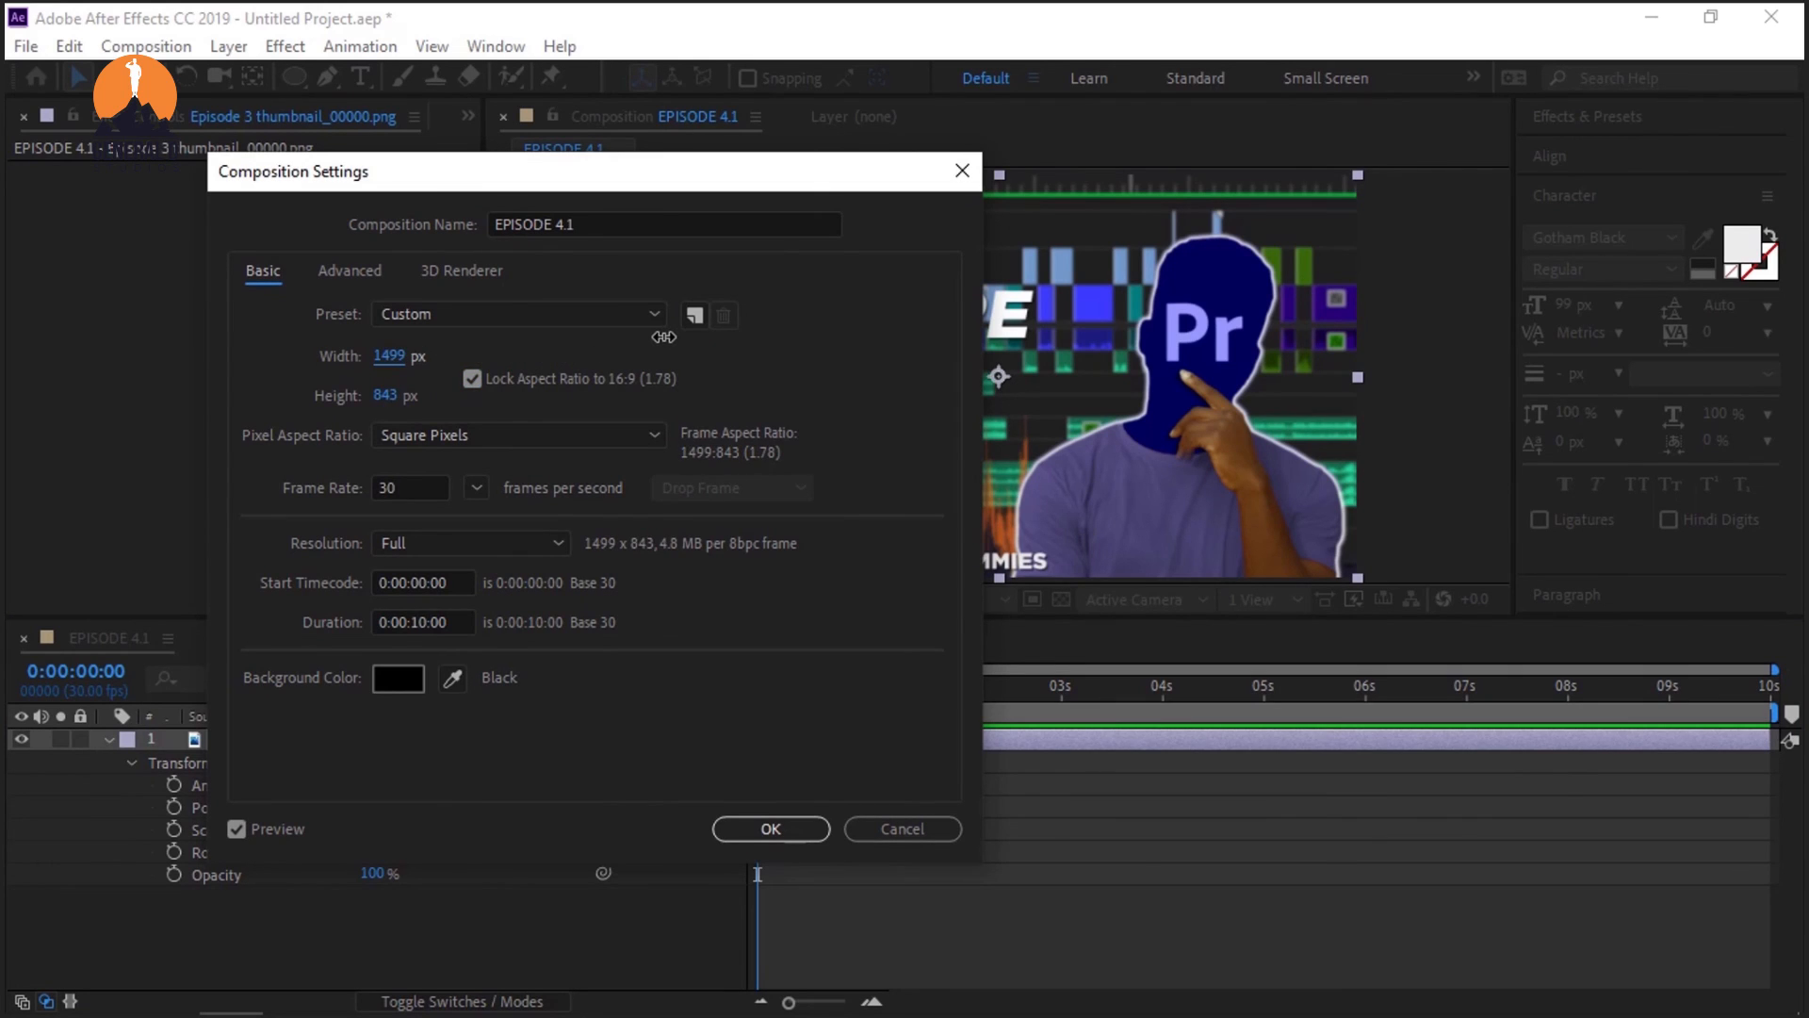
pyautogui.click(472, 380)
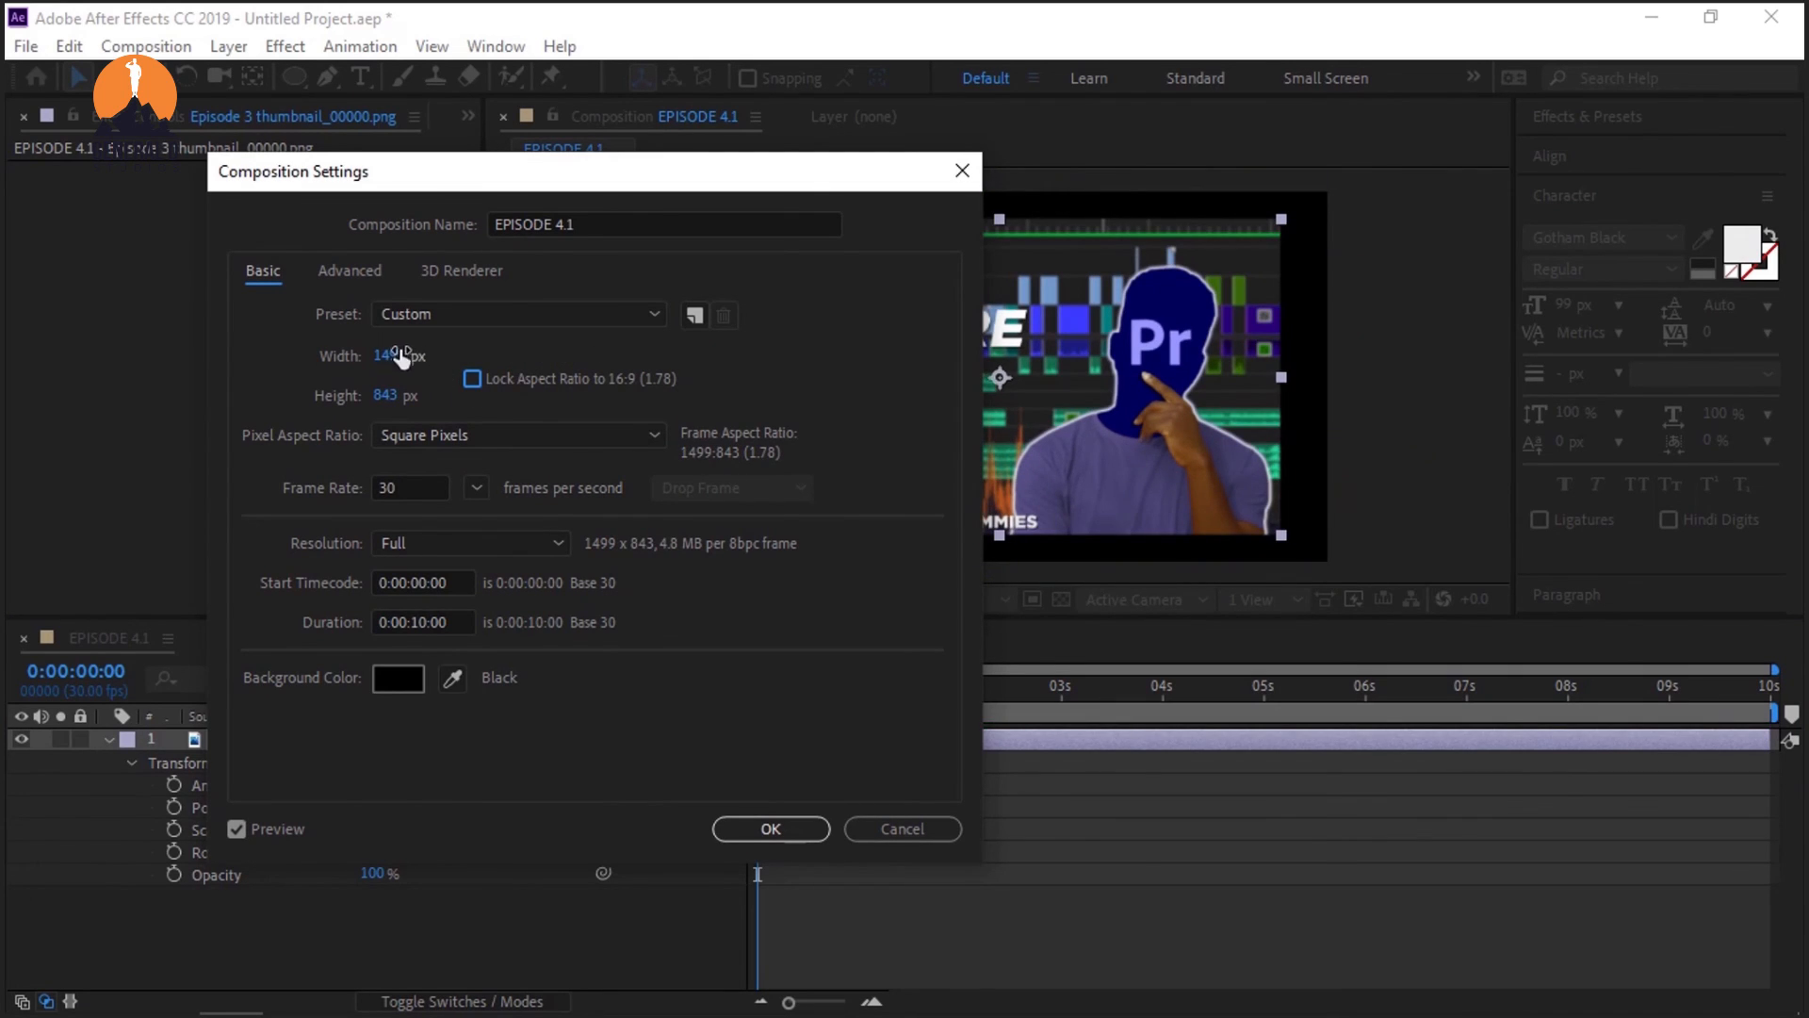
pyautogui.moveTo(403, 357); pyautogui.dragTo(546, 350)
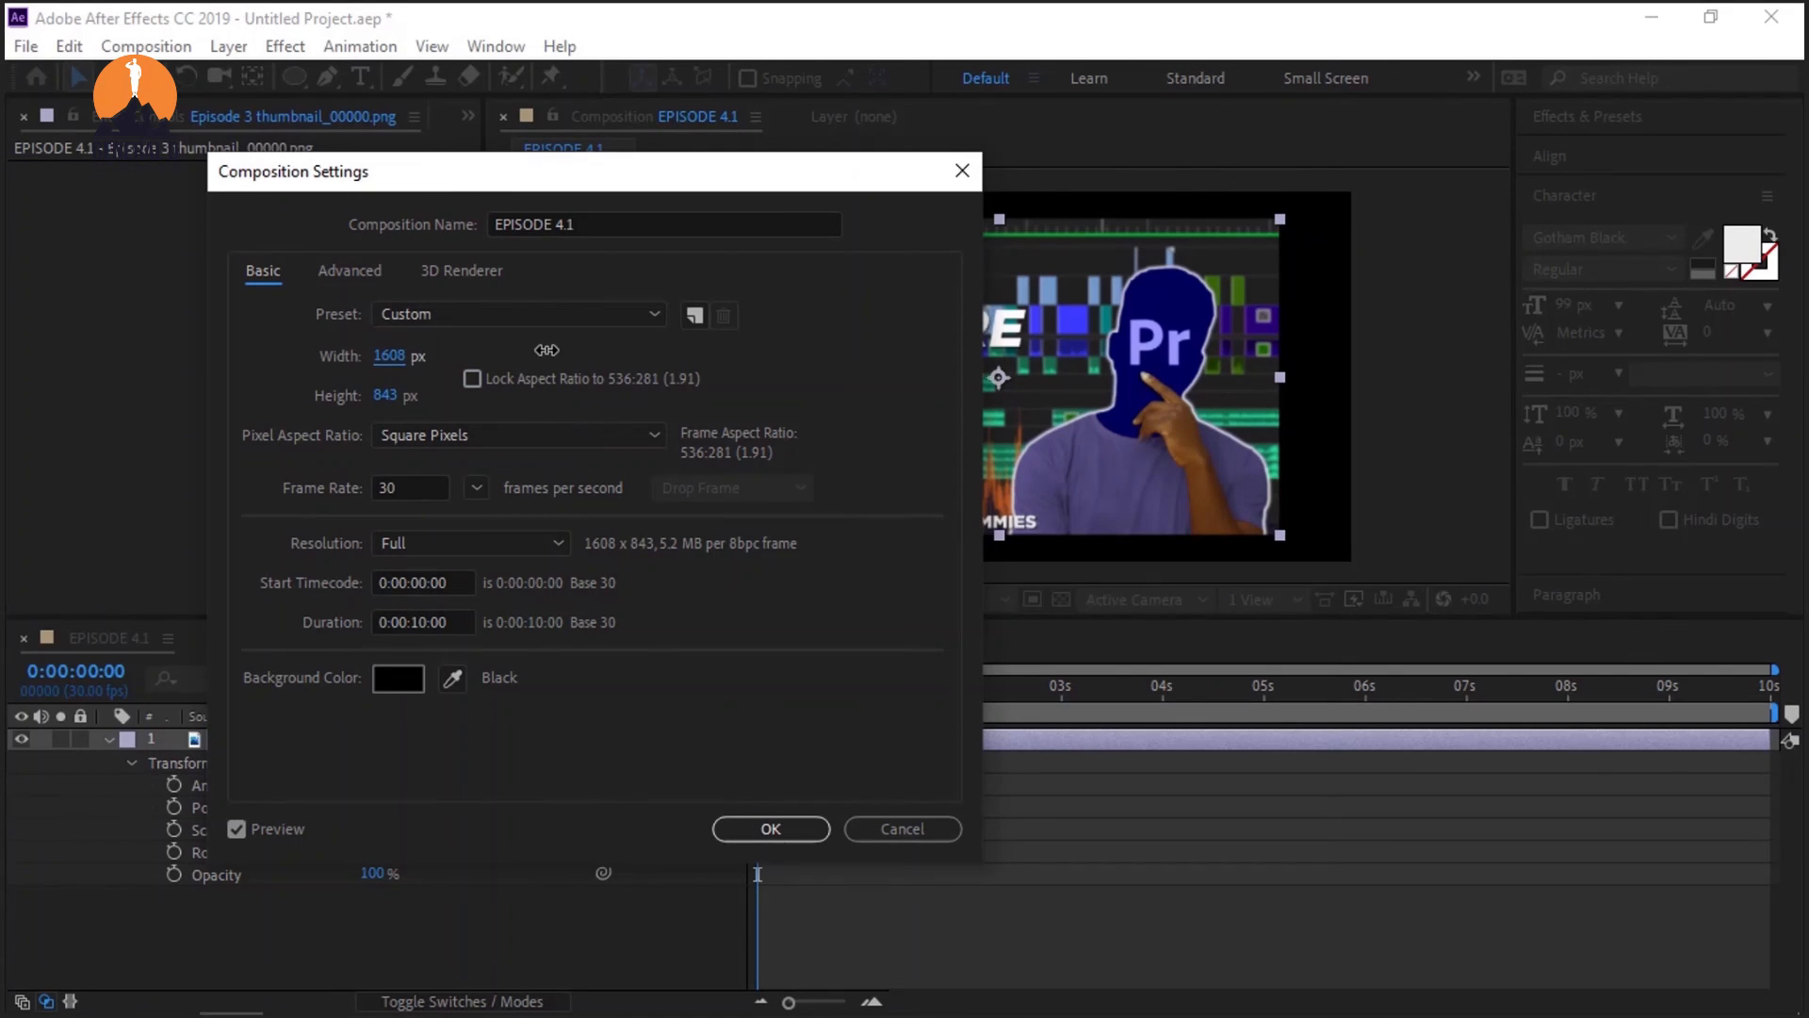
pyautogui.click(887, 832)
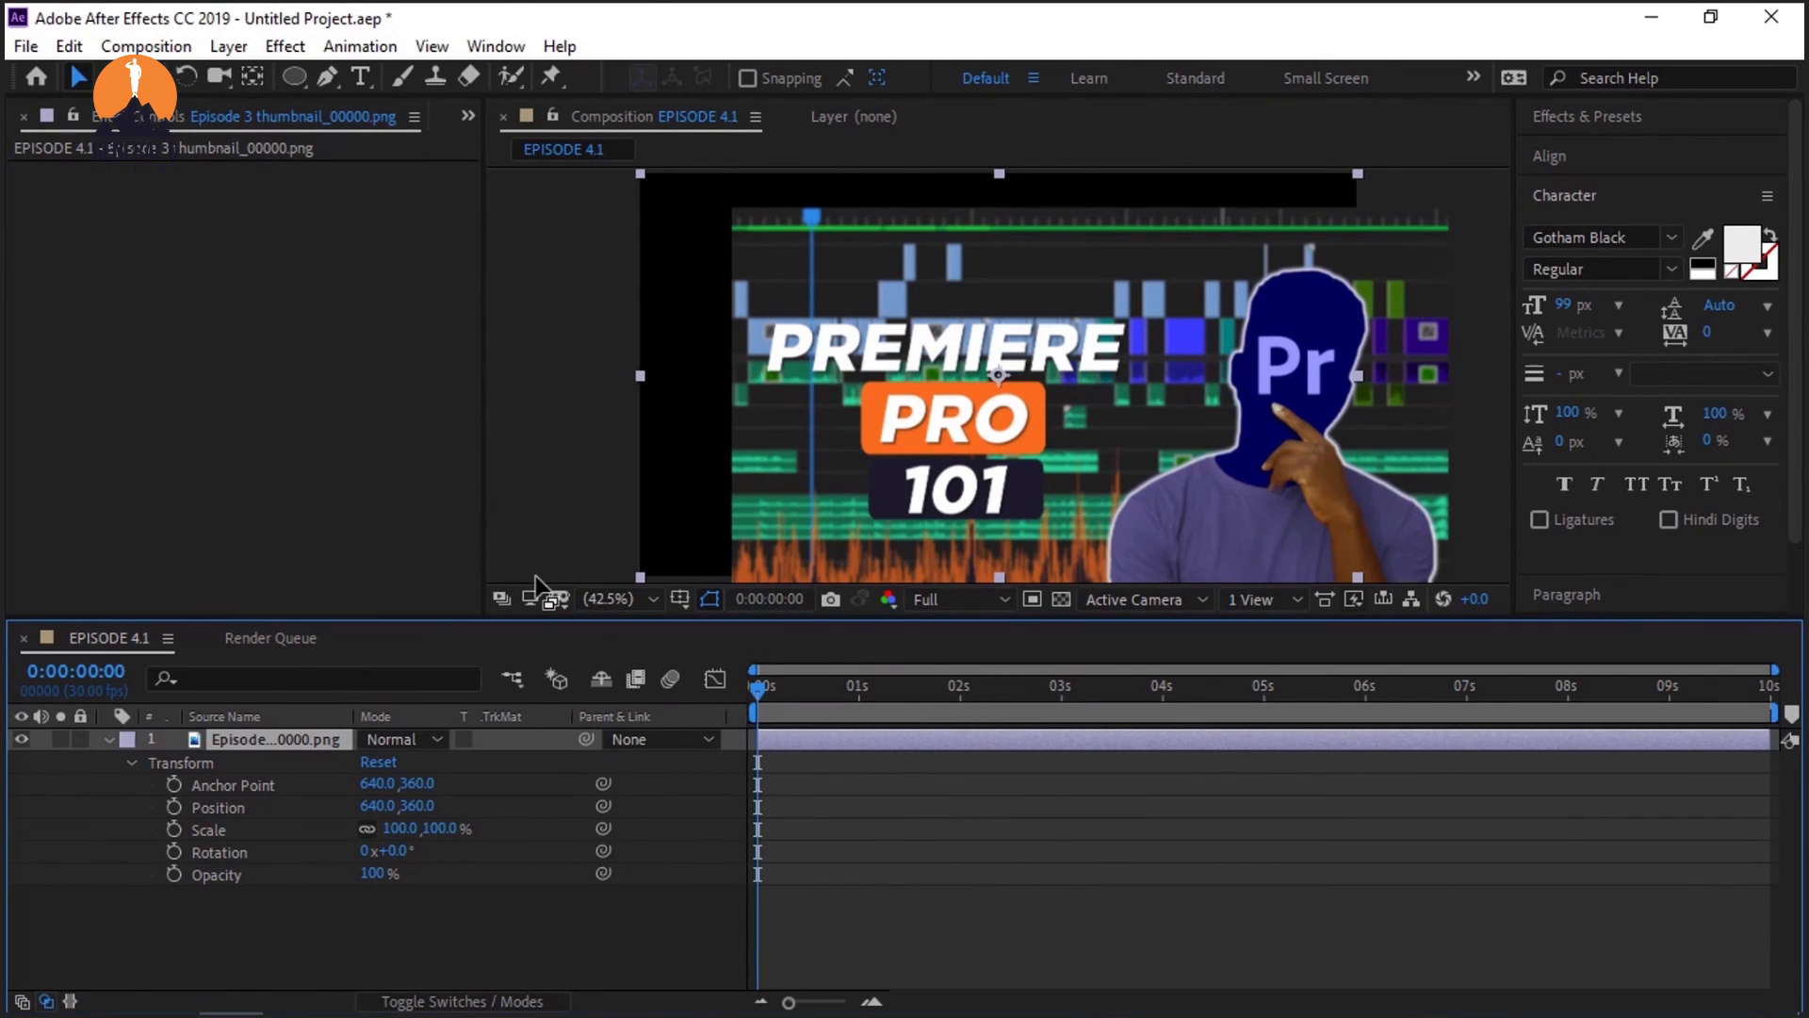
# Step: Turn off the image layer's Scale proportion constraint, try stretching only its width to 450%, and undo the stretch
pyautogui.click(365, 828)
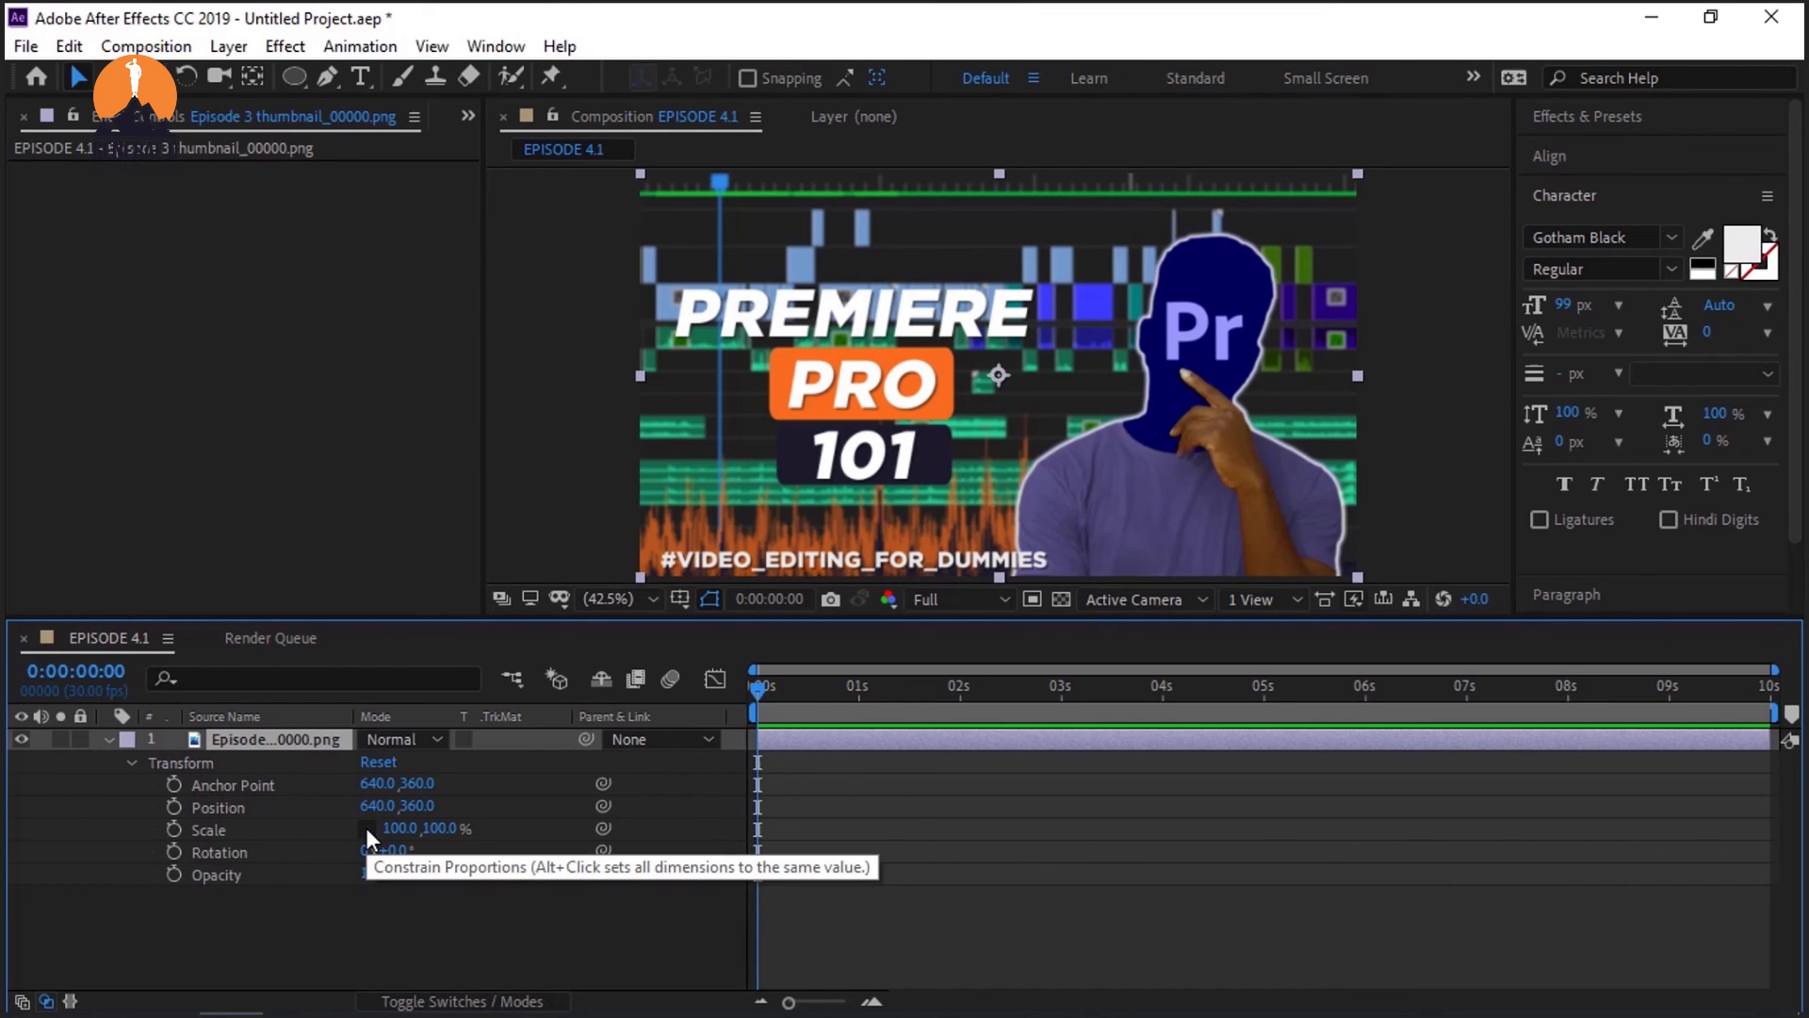
pyautogui.click(366, 827)
pyautogui.moveTo(399, 827); pyautogui.dragTo(682, 813)
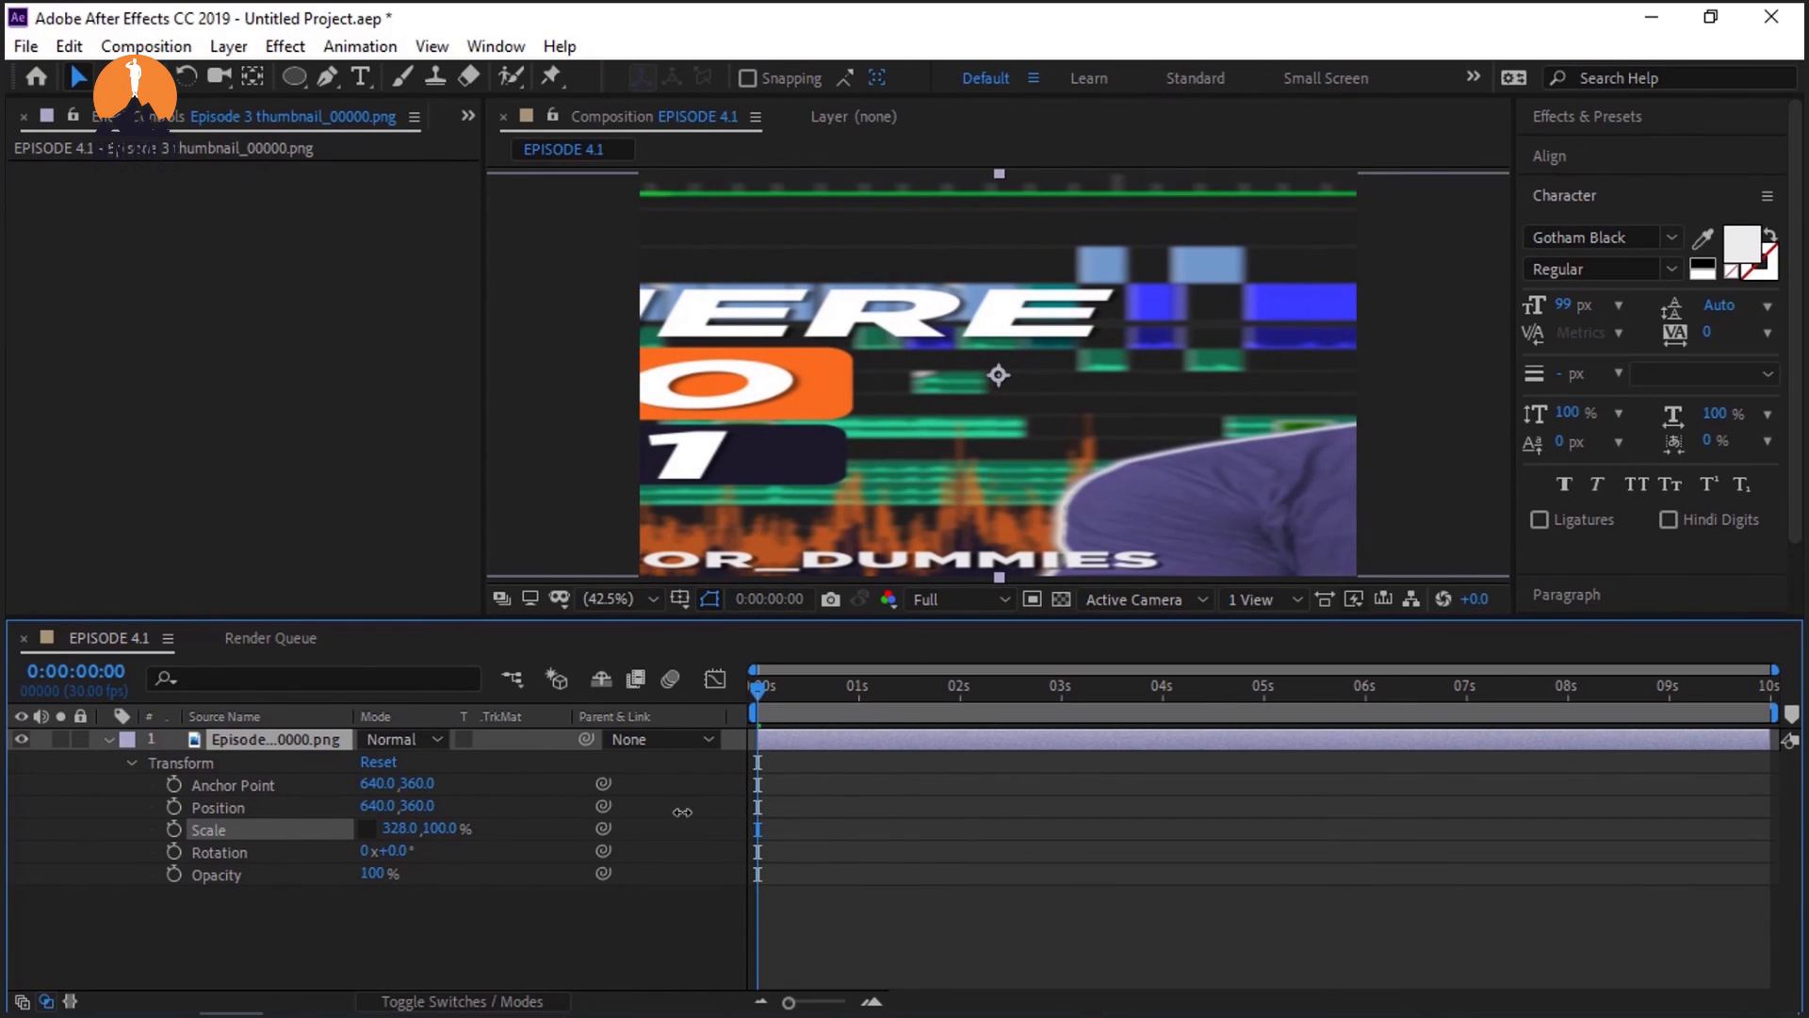
pyautogui.moveTo(683, 812); pyautogui.dragTo(855, 824)
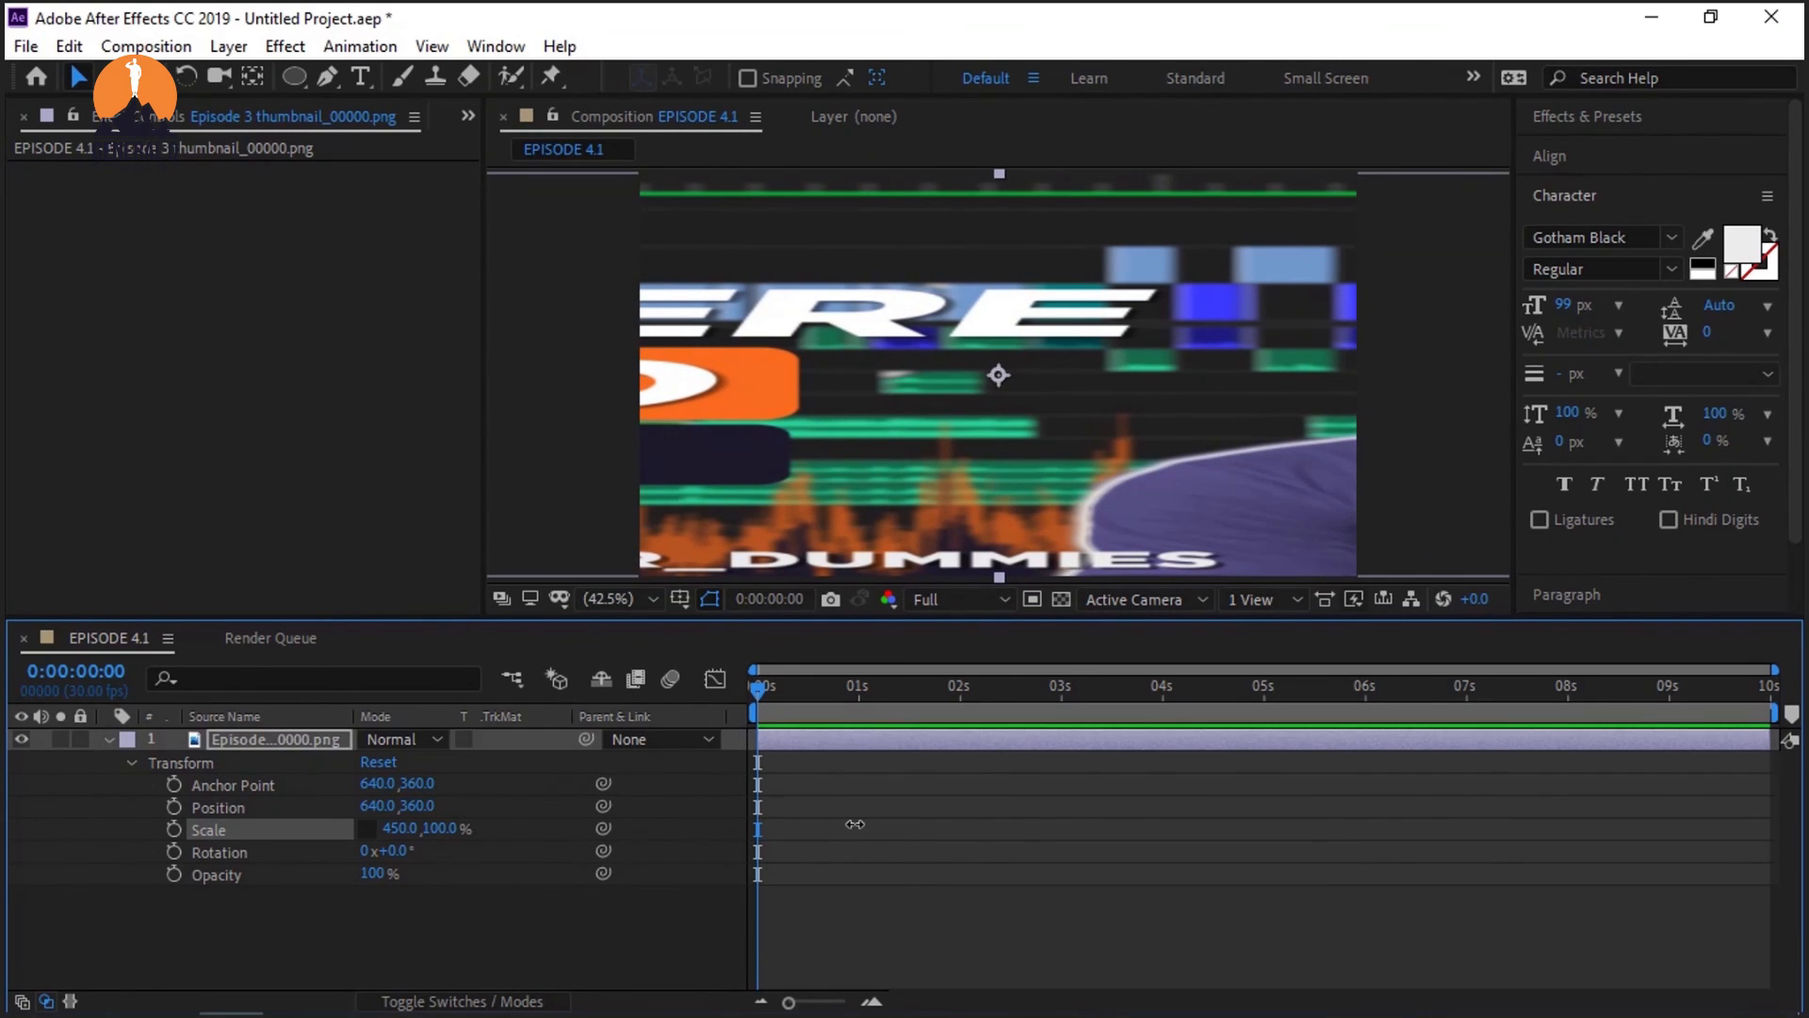
pyautogui.hotkey('ctrl', 'z')
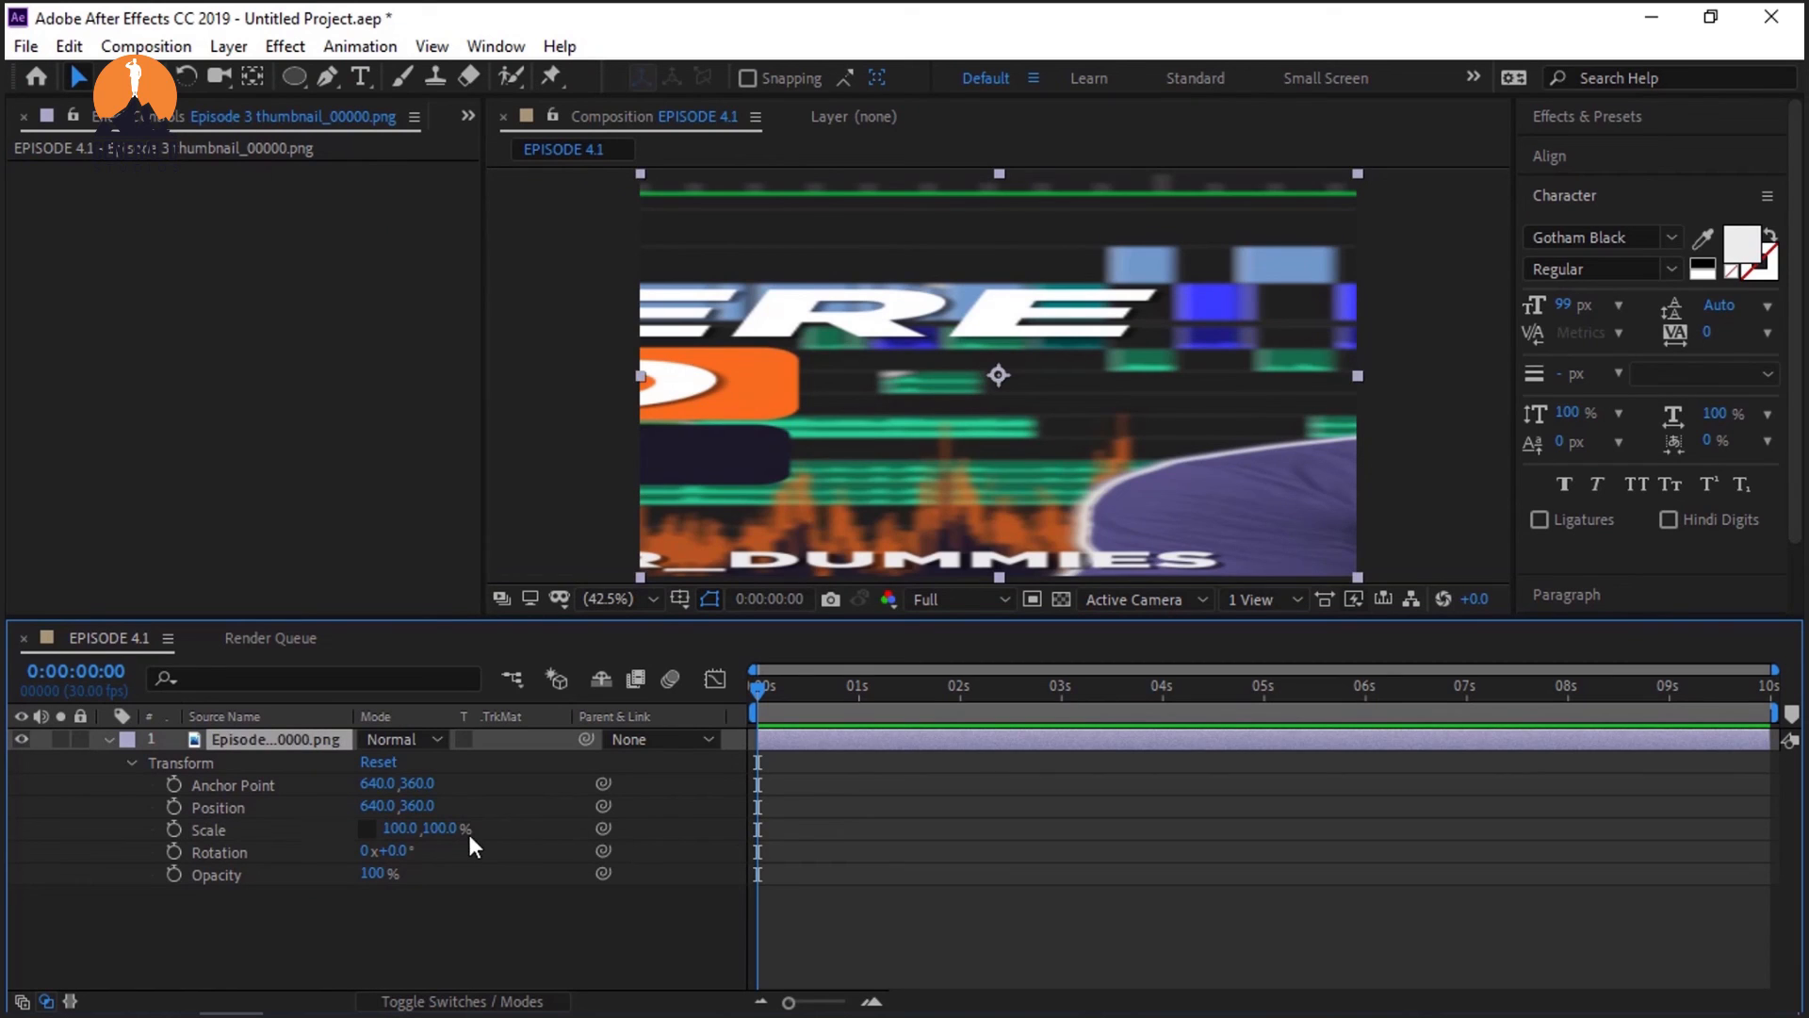
# Step: Try vertical Scale values of -4% and 0% on the image layer with proportions unlocked, and restore the height to 100%
pyautogui.moveTo(439, 827); pyautogui.dragTo(323, 842)
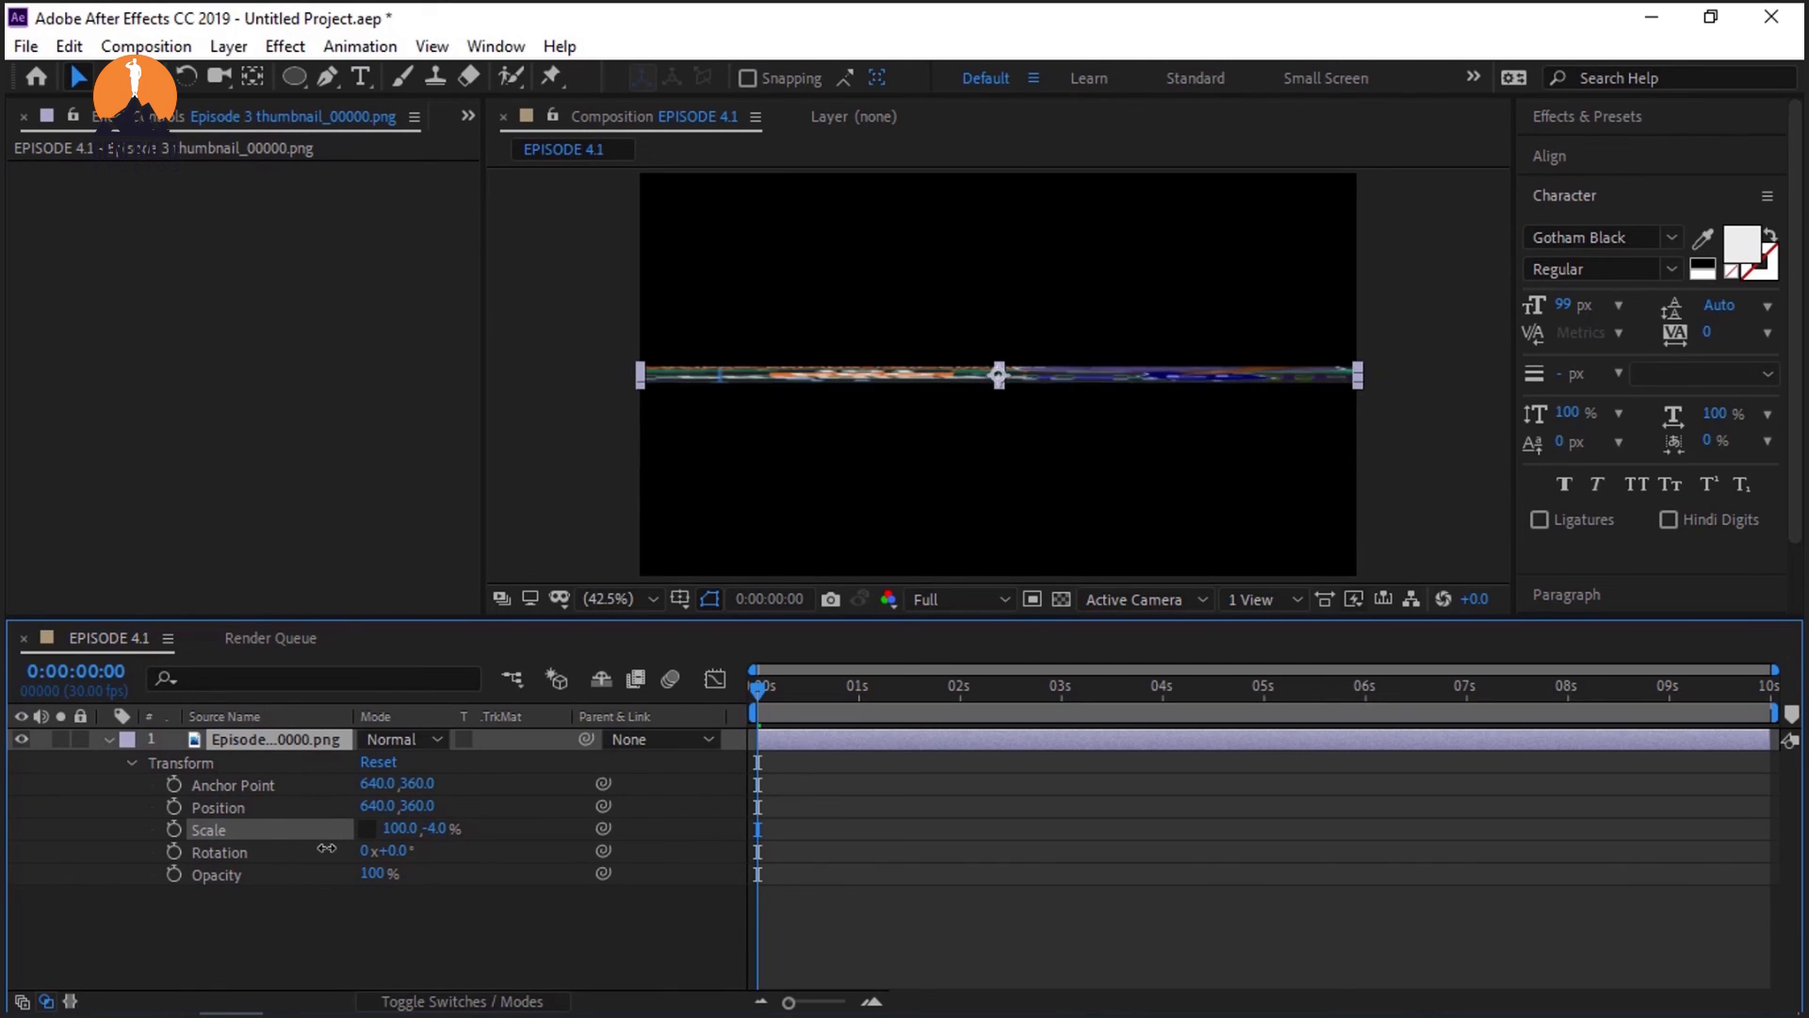
pyautogui.click(433, 829)
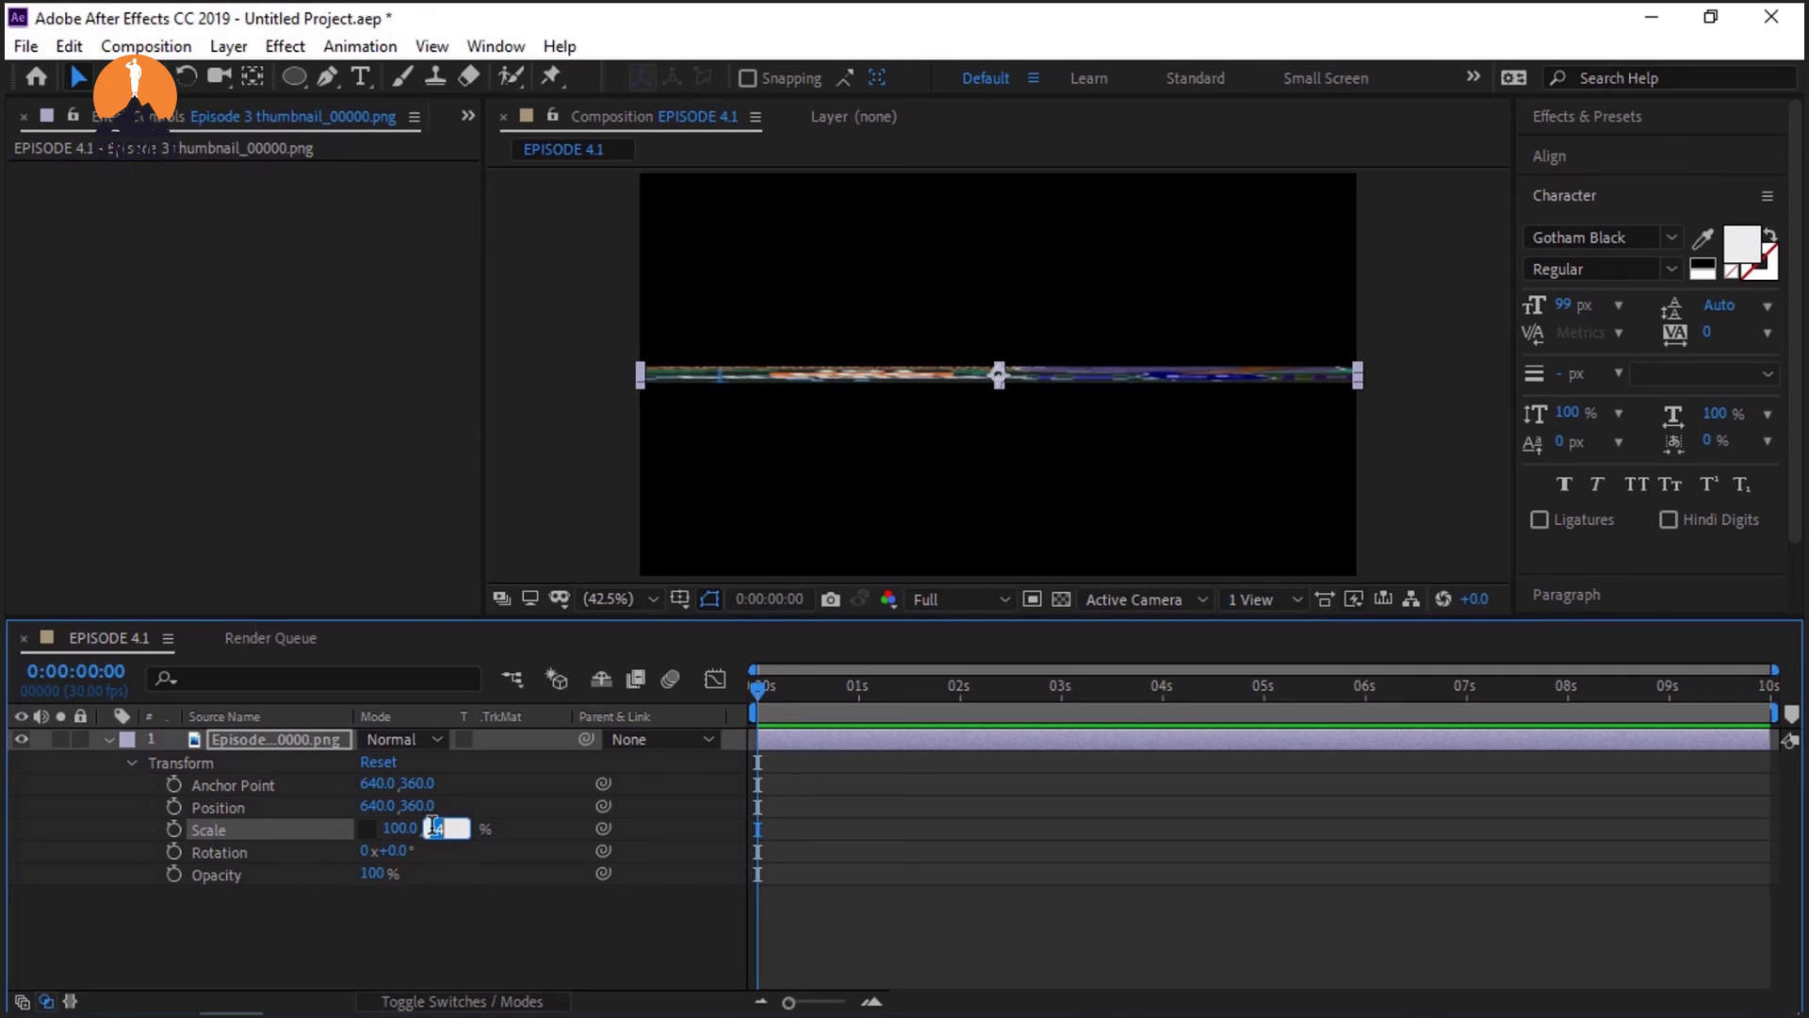
pyautogui.write('0')
pyautogui.press('Return')
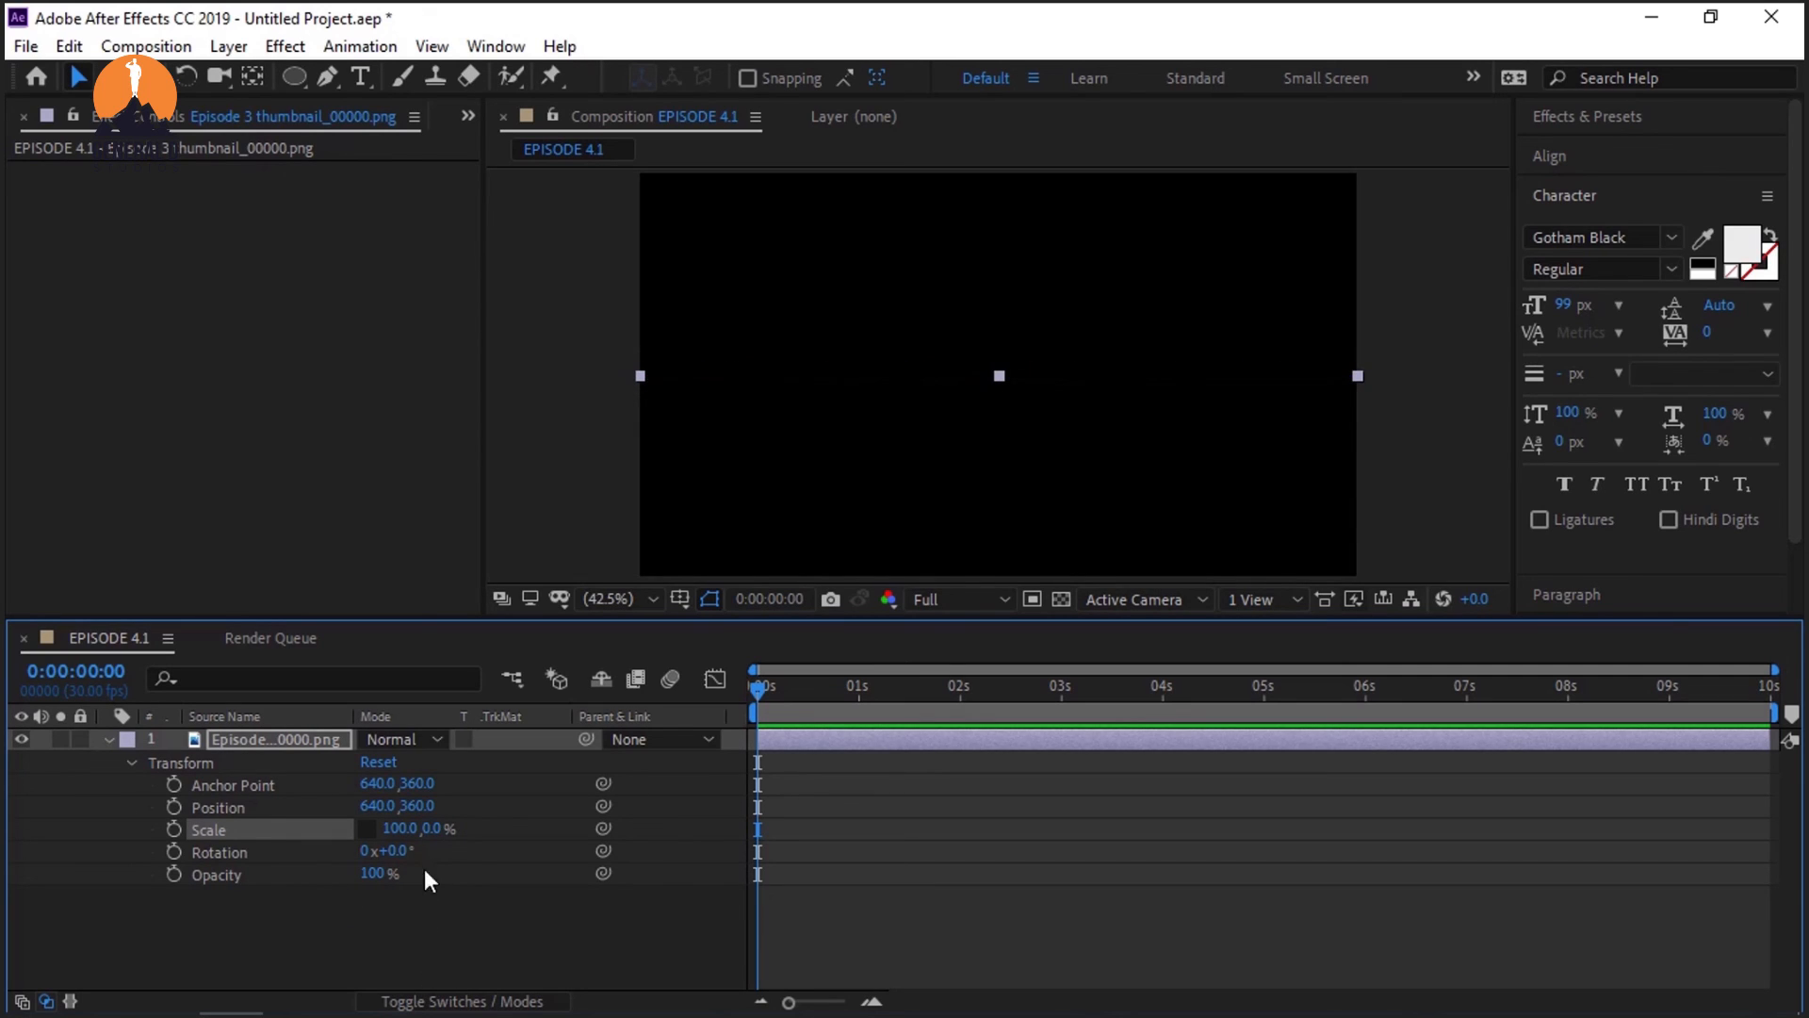
pyautogui.click(437, 828)
pyautogui.write('100')
pyautogui.press('Return')
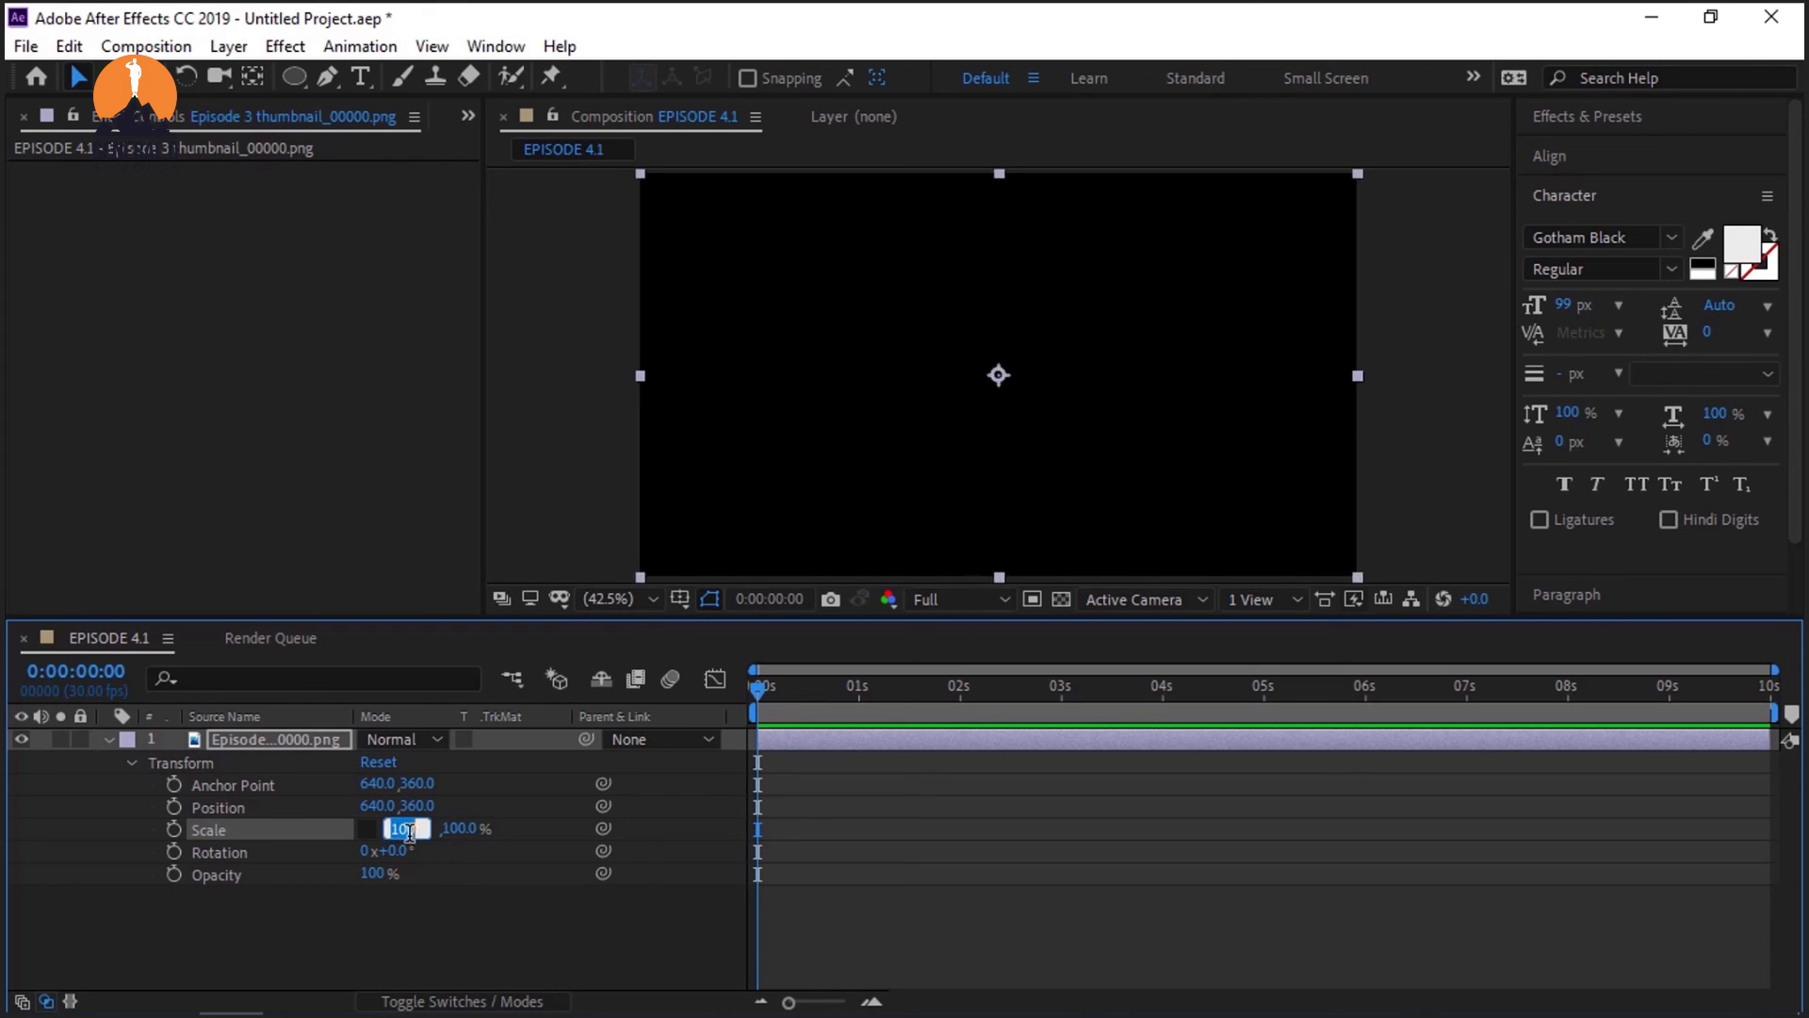
# Step: Try a horizontal Scale of 0% on the image layer, and restore the width to 100%
pyautogui.click(407, 830)
pyautogui.write('0')
pyautogui.press('Return')
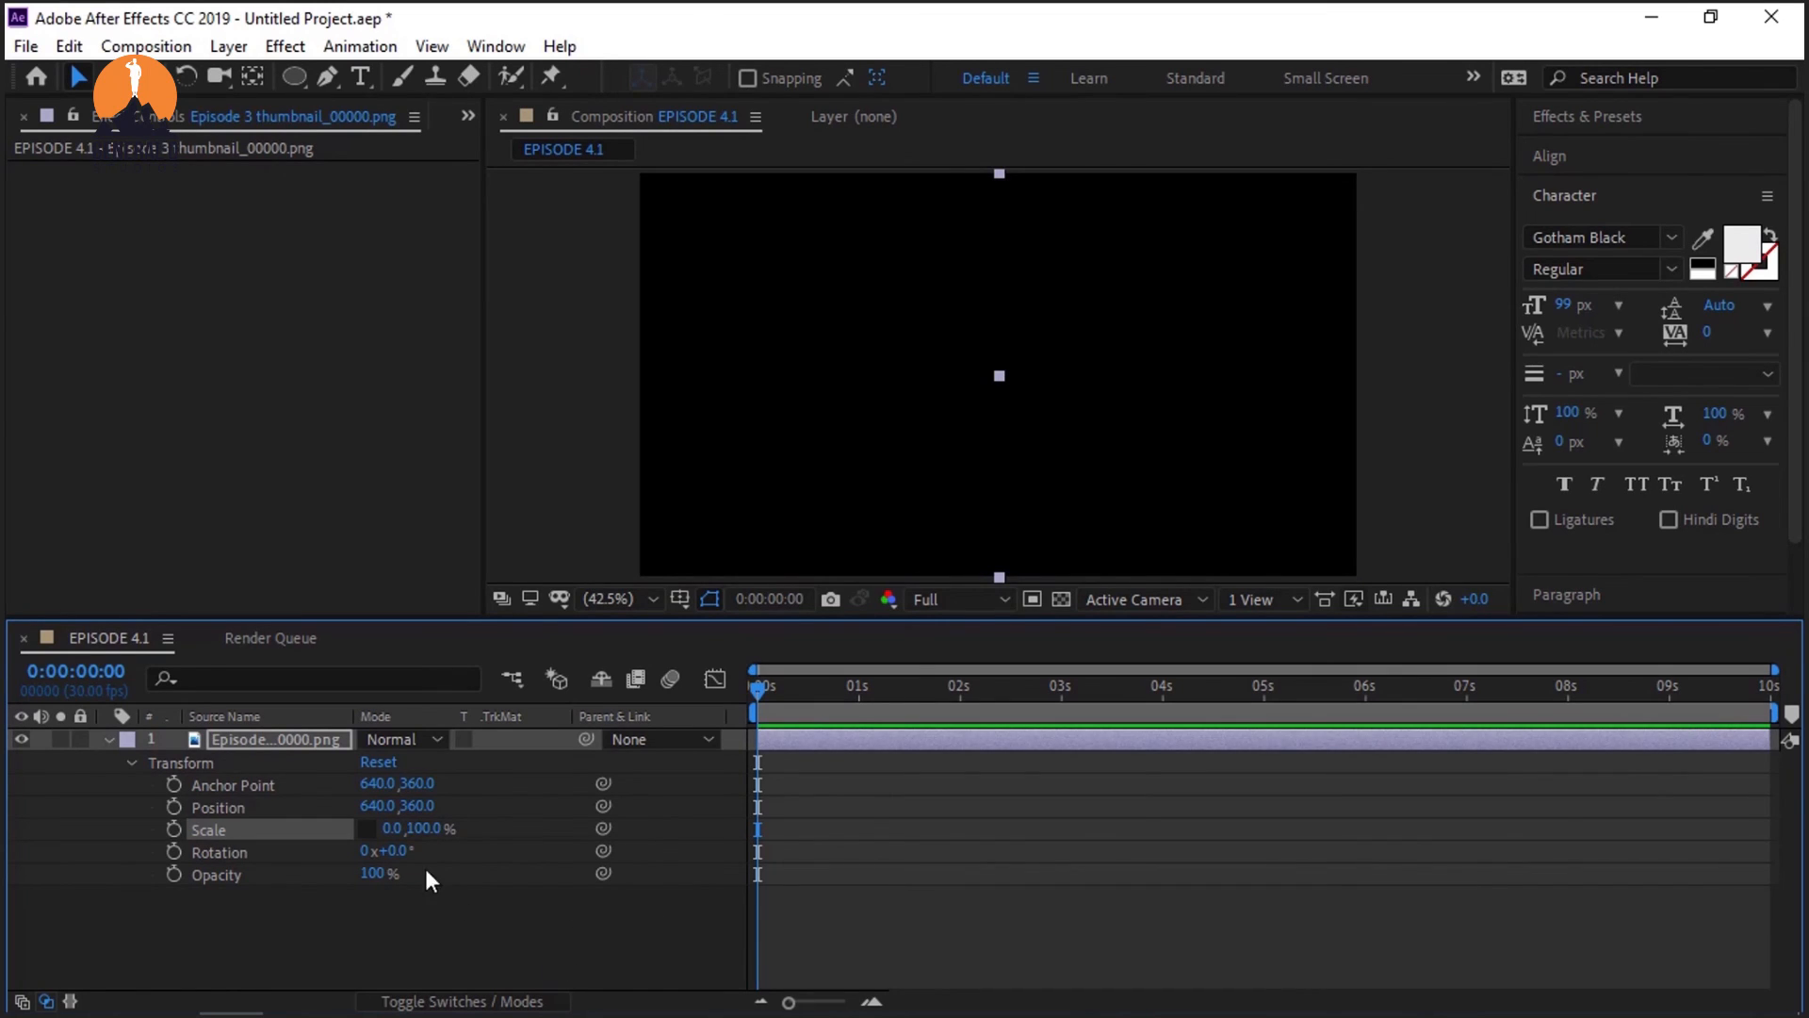
pyautogui.click(392, 828)
pyautogui.write('100')
pyautogui.press('Return')
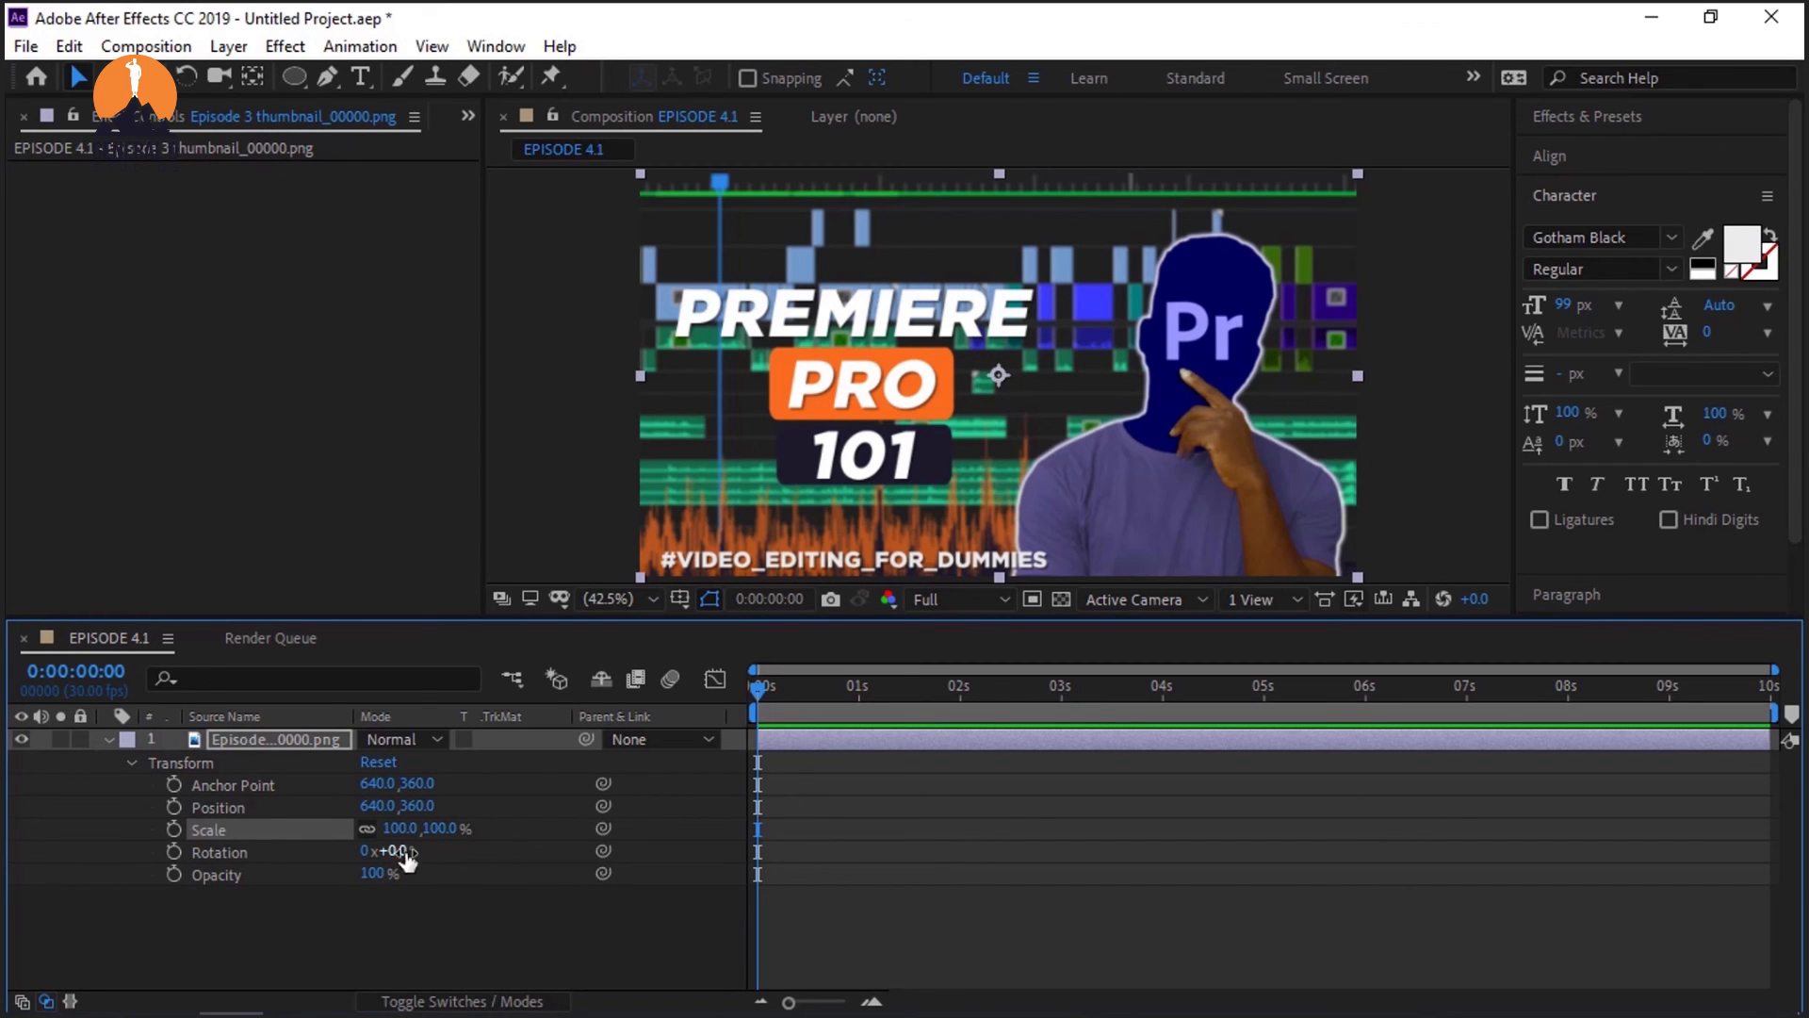
# Step: Try rotating the image layer to -13° about its centre, and undo the rotation
pyautogui.moveTo(407, 857)
pyautogui.mouseDown()
pyautogui.moveTo(301, 859)
pyautogui.moveTo(399, 874)
pyautogui.mouseUp()
pyautogui.moveTo(563, 892); pyautogui.dragTo(434, 899)
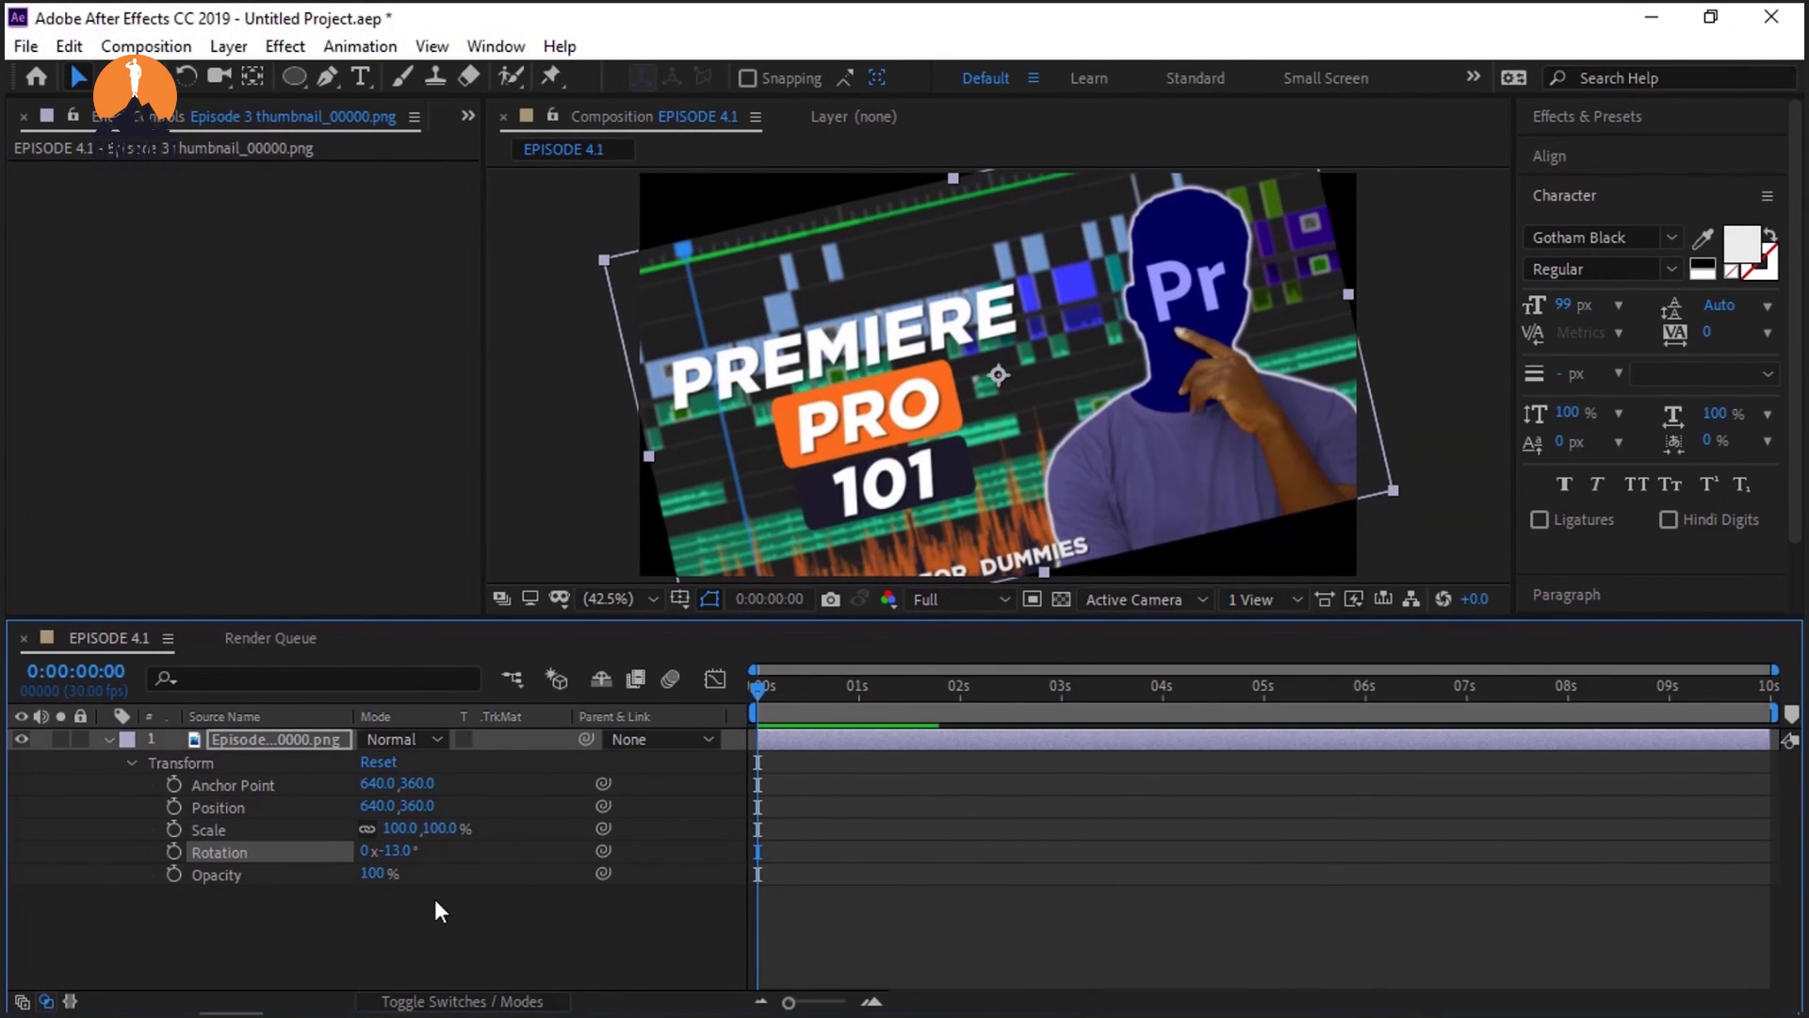
pyautogui.hotkey('ctrl', 'z')
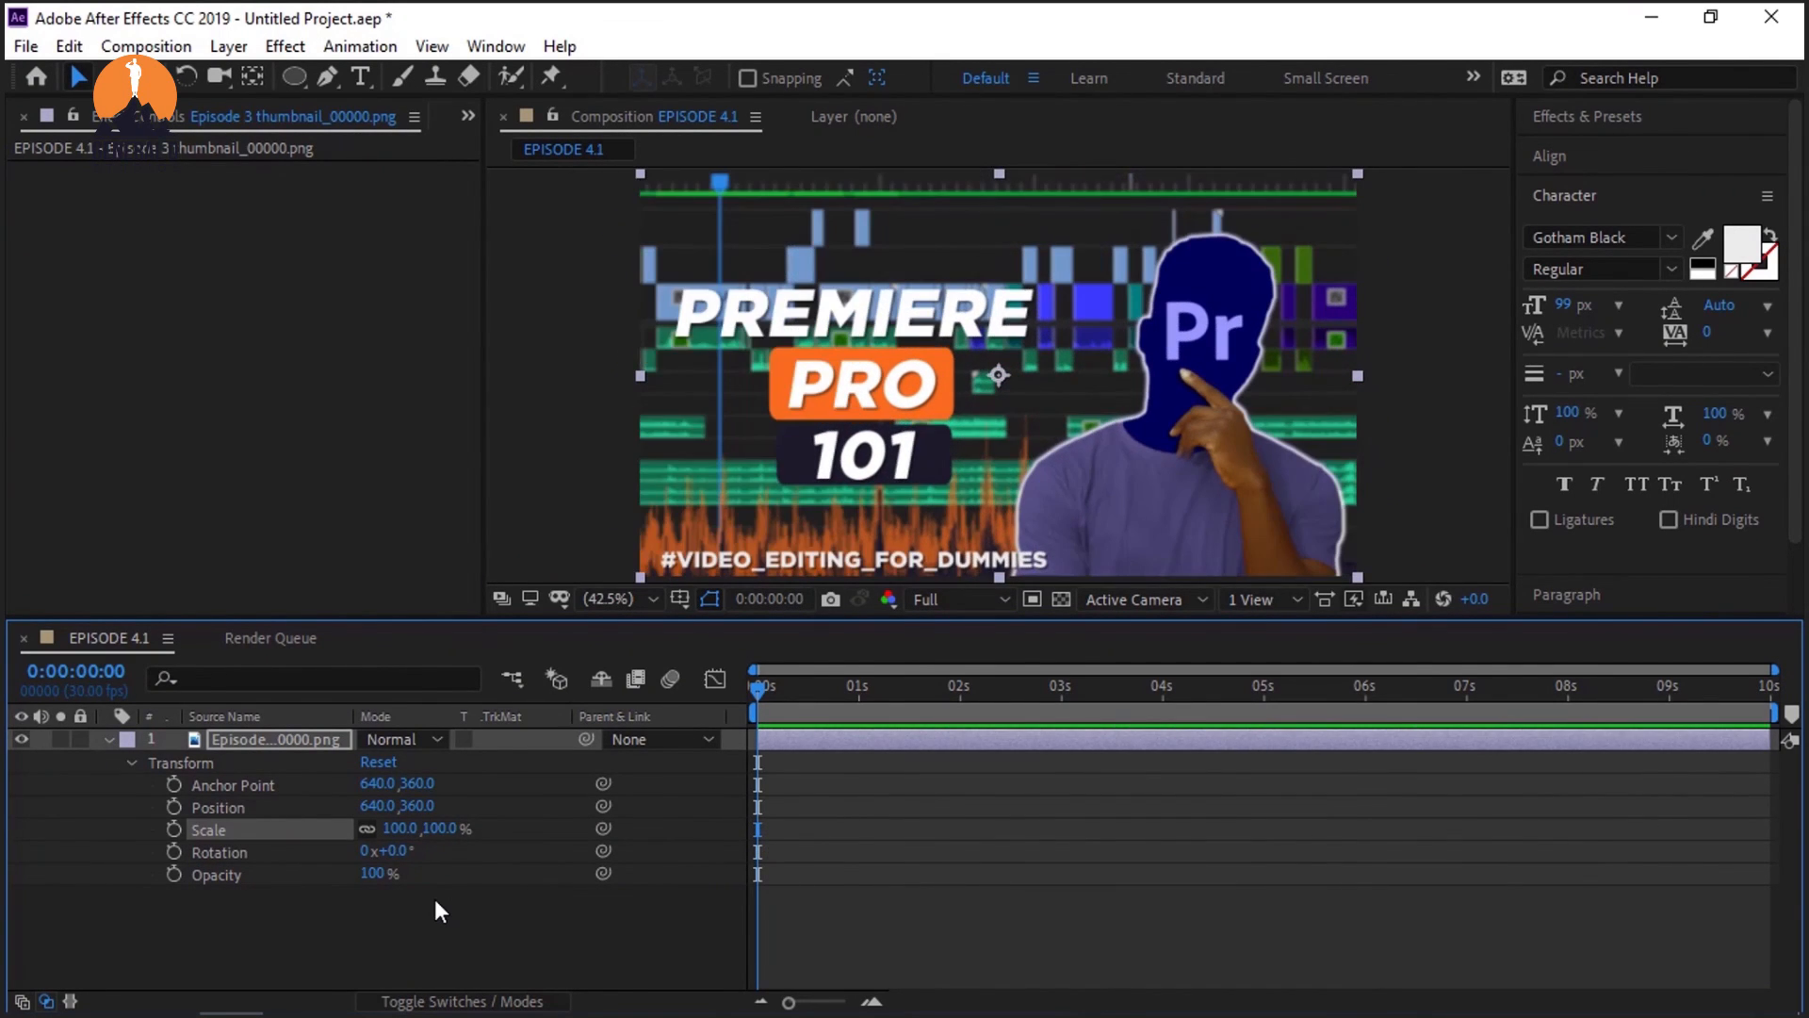
# Step: Try an Anchor Point X of -1 at the image's left edge, rotate the layer around it, and undo the rotation
pyautogui.moveTo(377, 783); pyautogui.dragTo(20, 792)
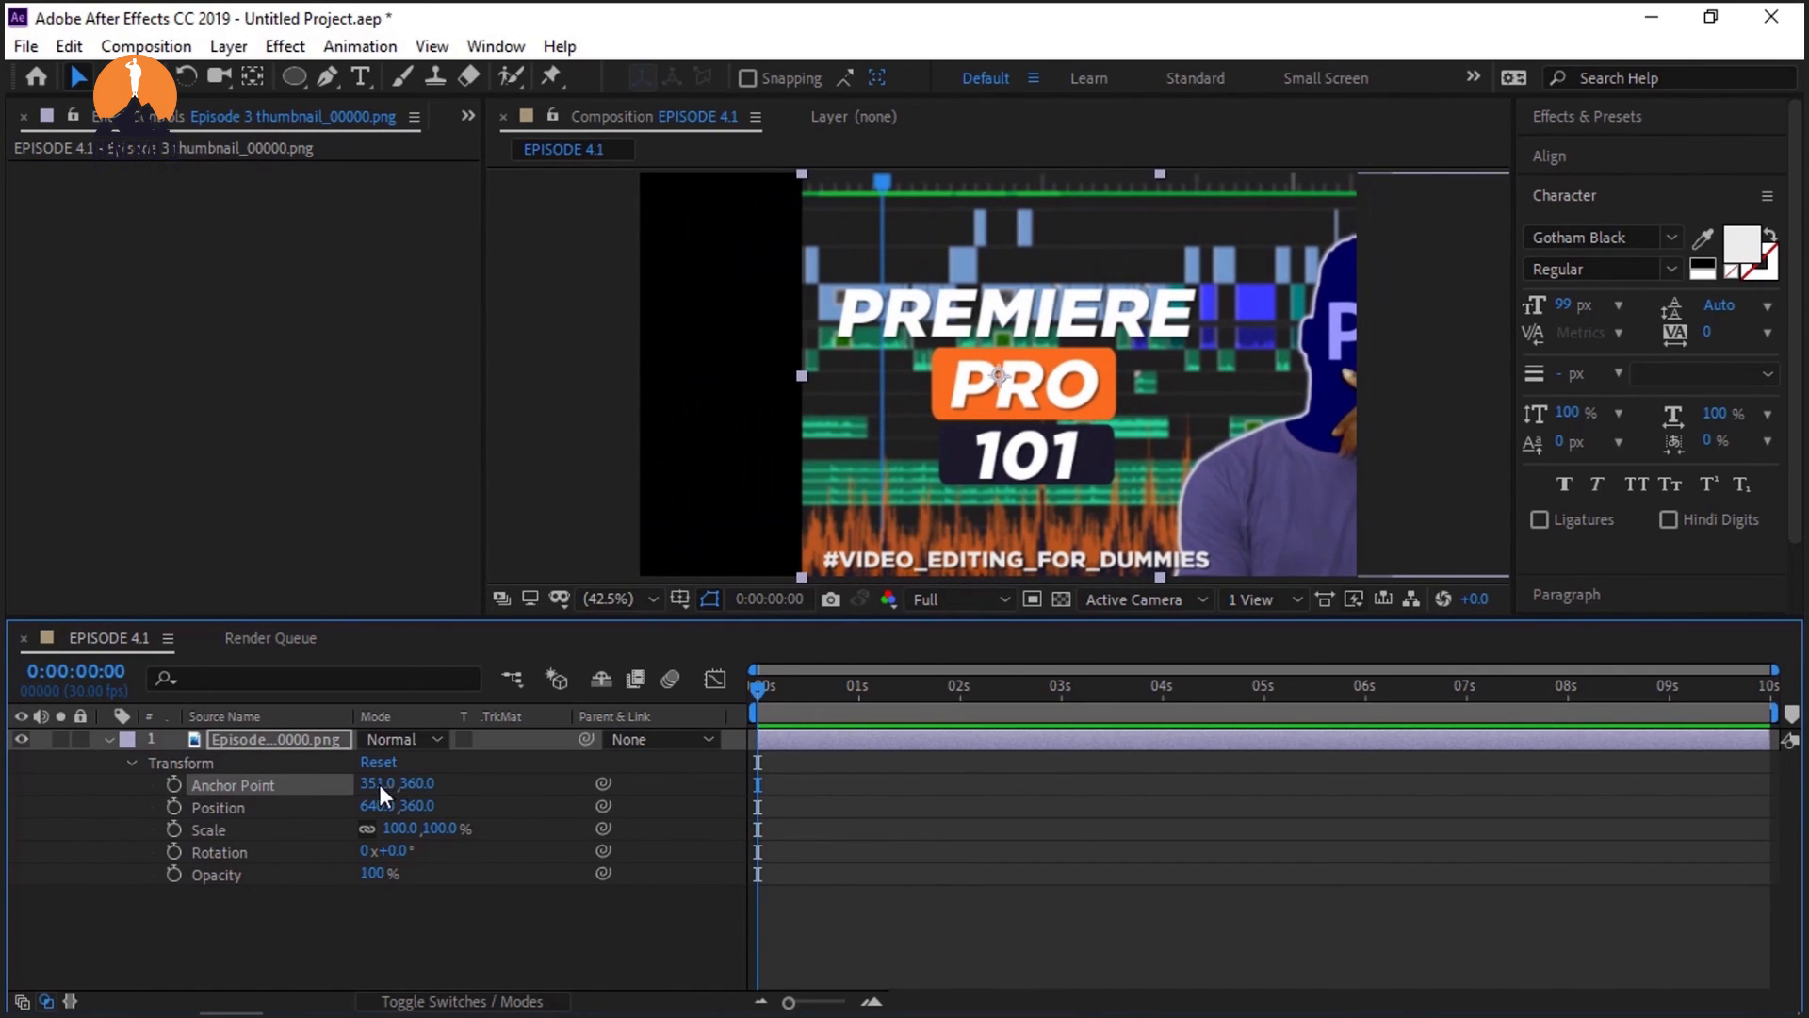
pyautogui.moveTo(378, 784); pyautogui.dragTo(10, 813)
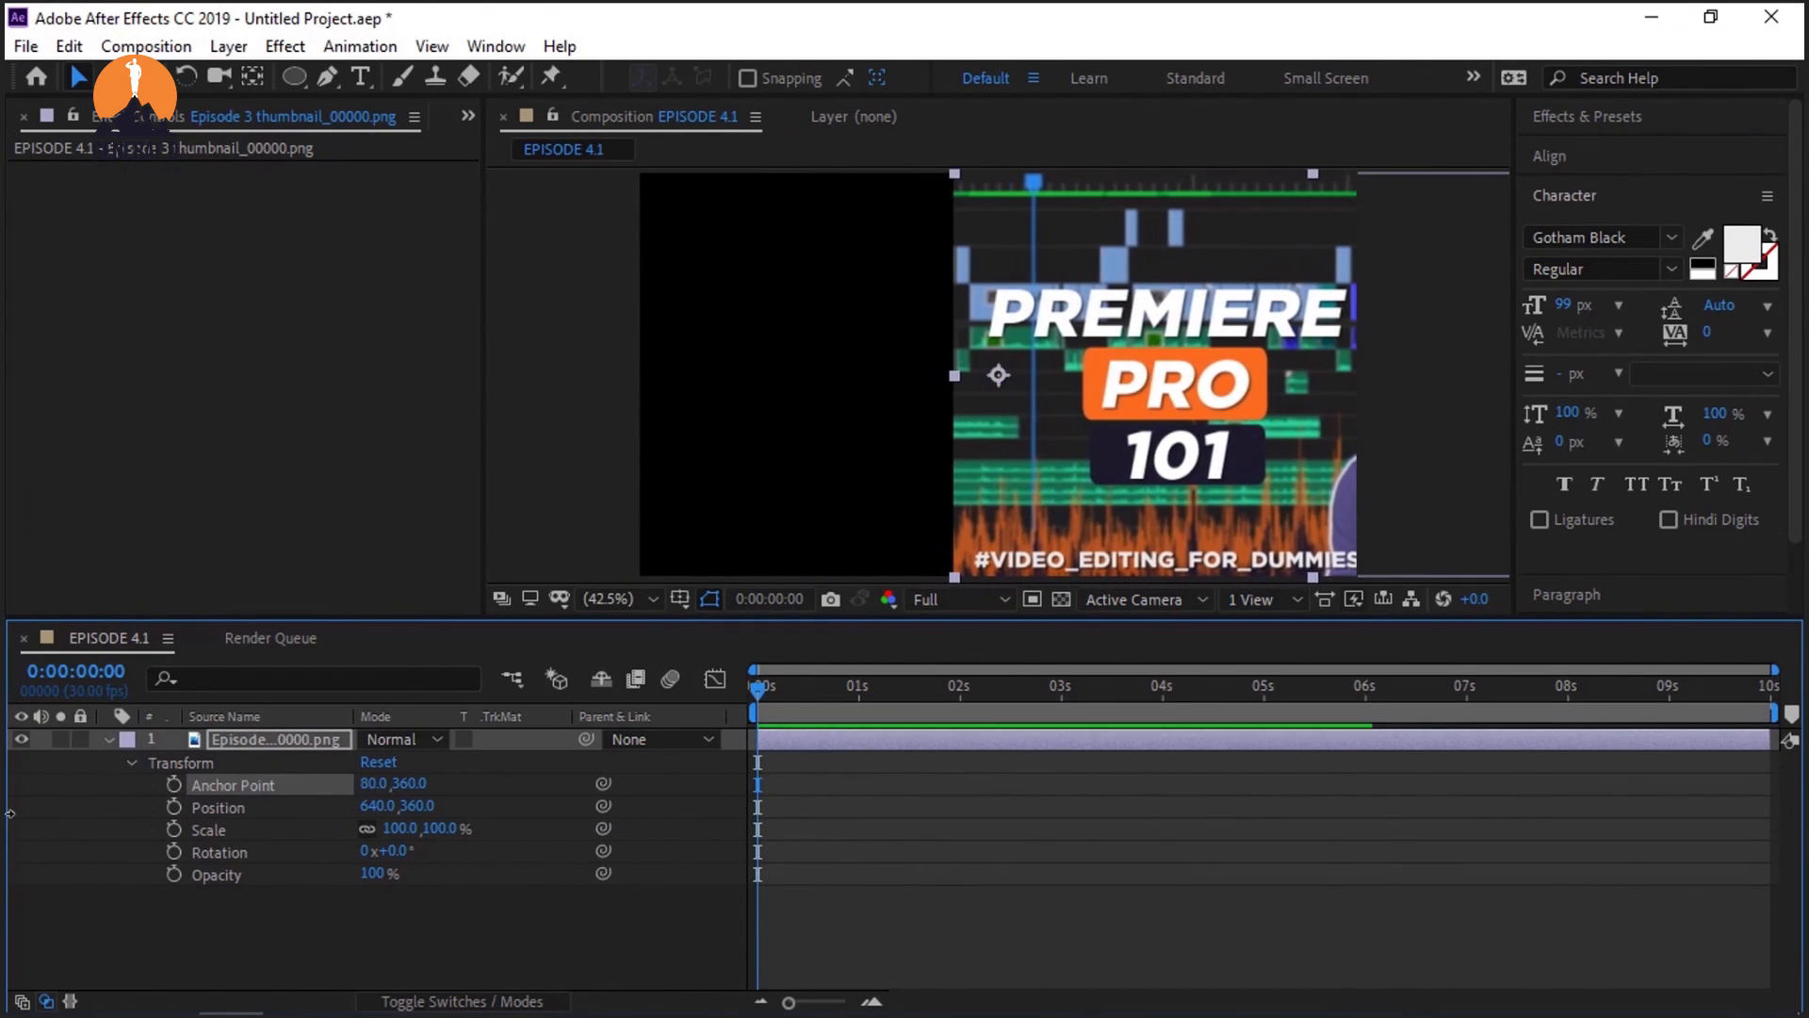
pyautogui.moveTo(381, 790); pyautogui.dragTo(280, 789)
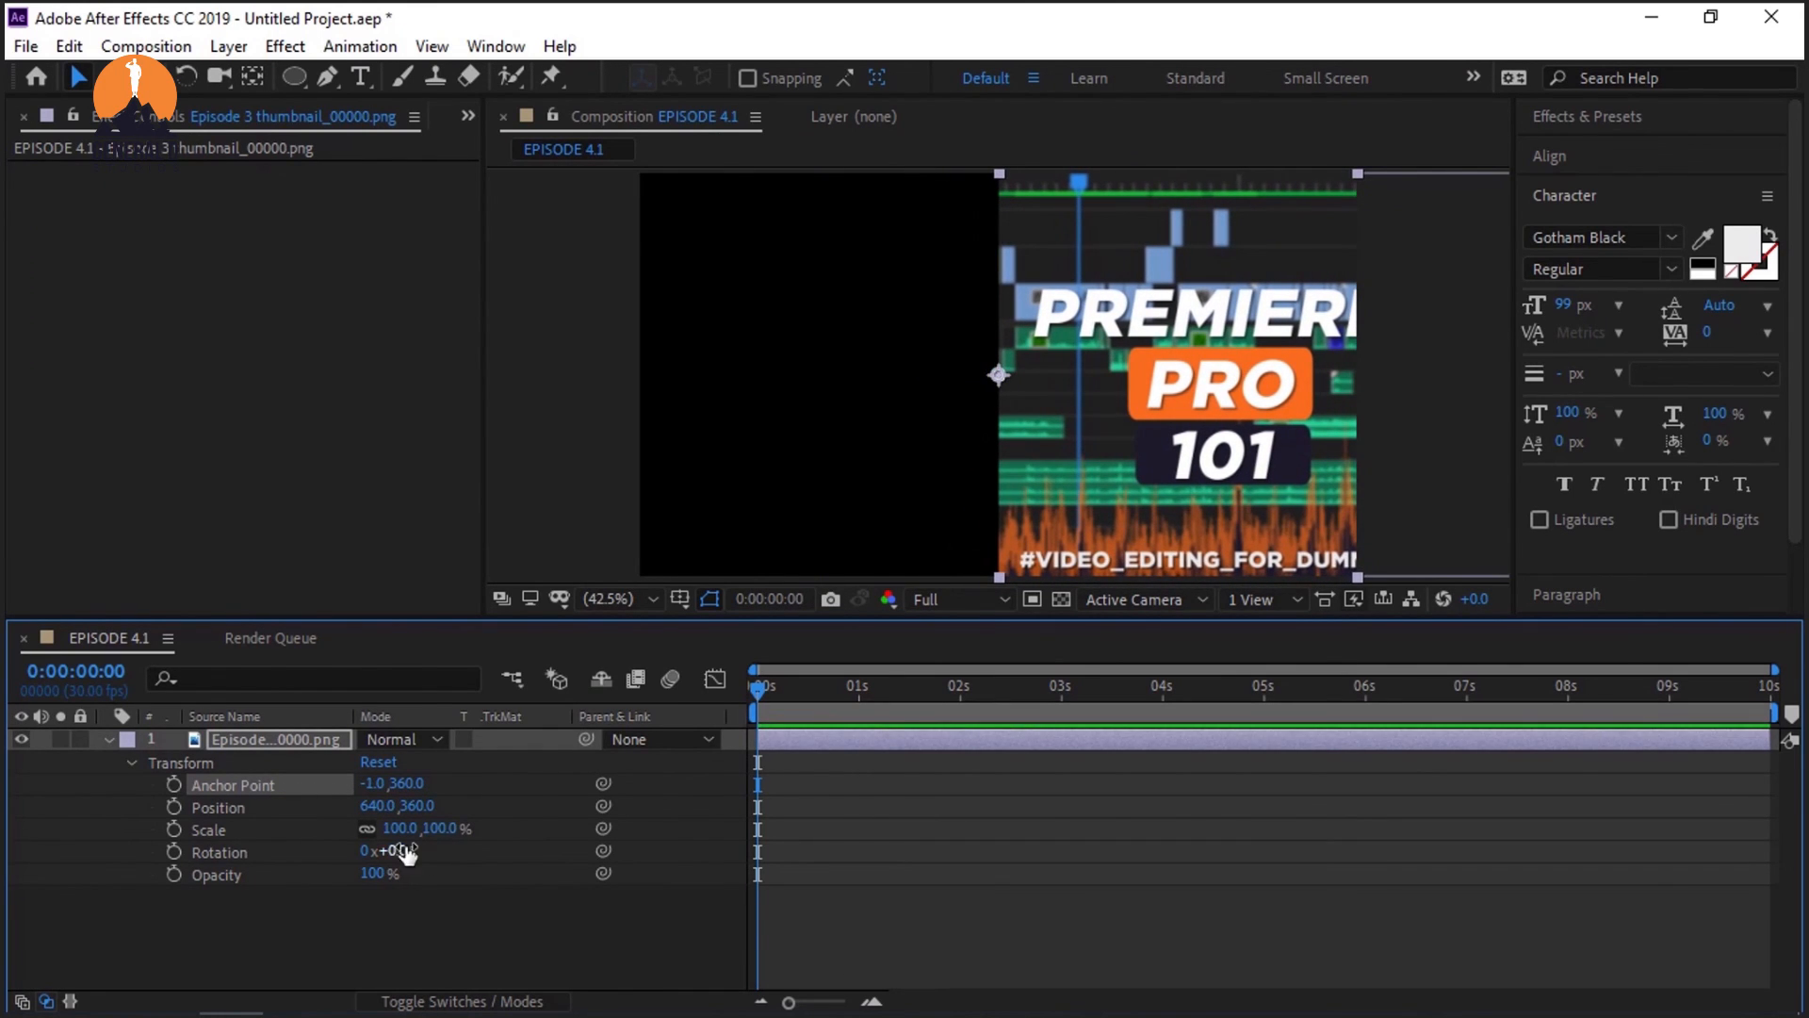
pyautogui.moveTo(407, 853); pyautogui.dragTo(542, 891)
pyautogui.hotkey('ctrl', 'z')
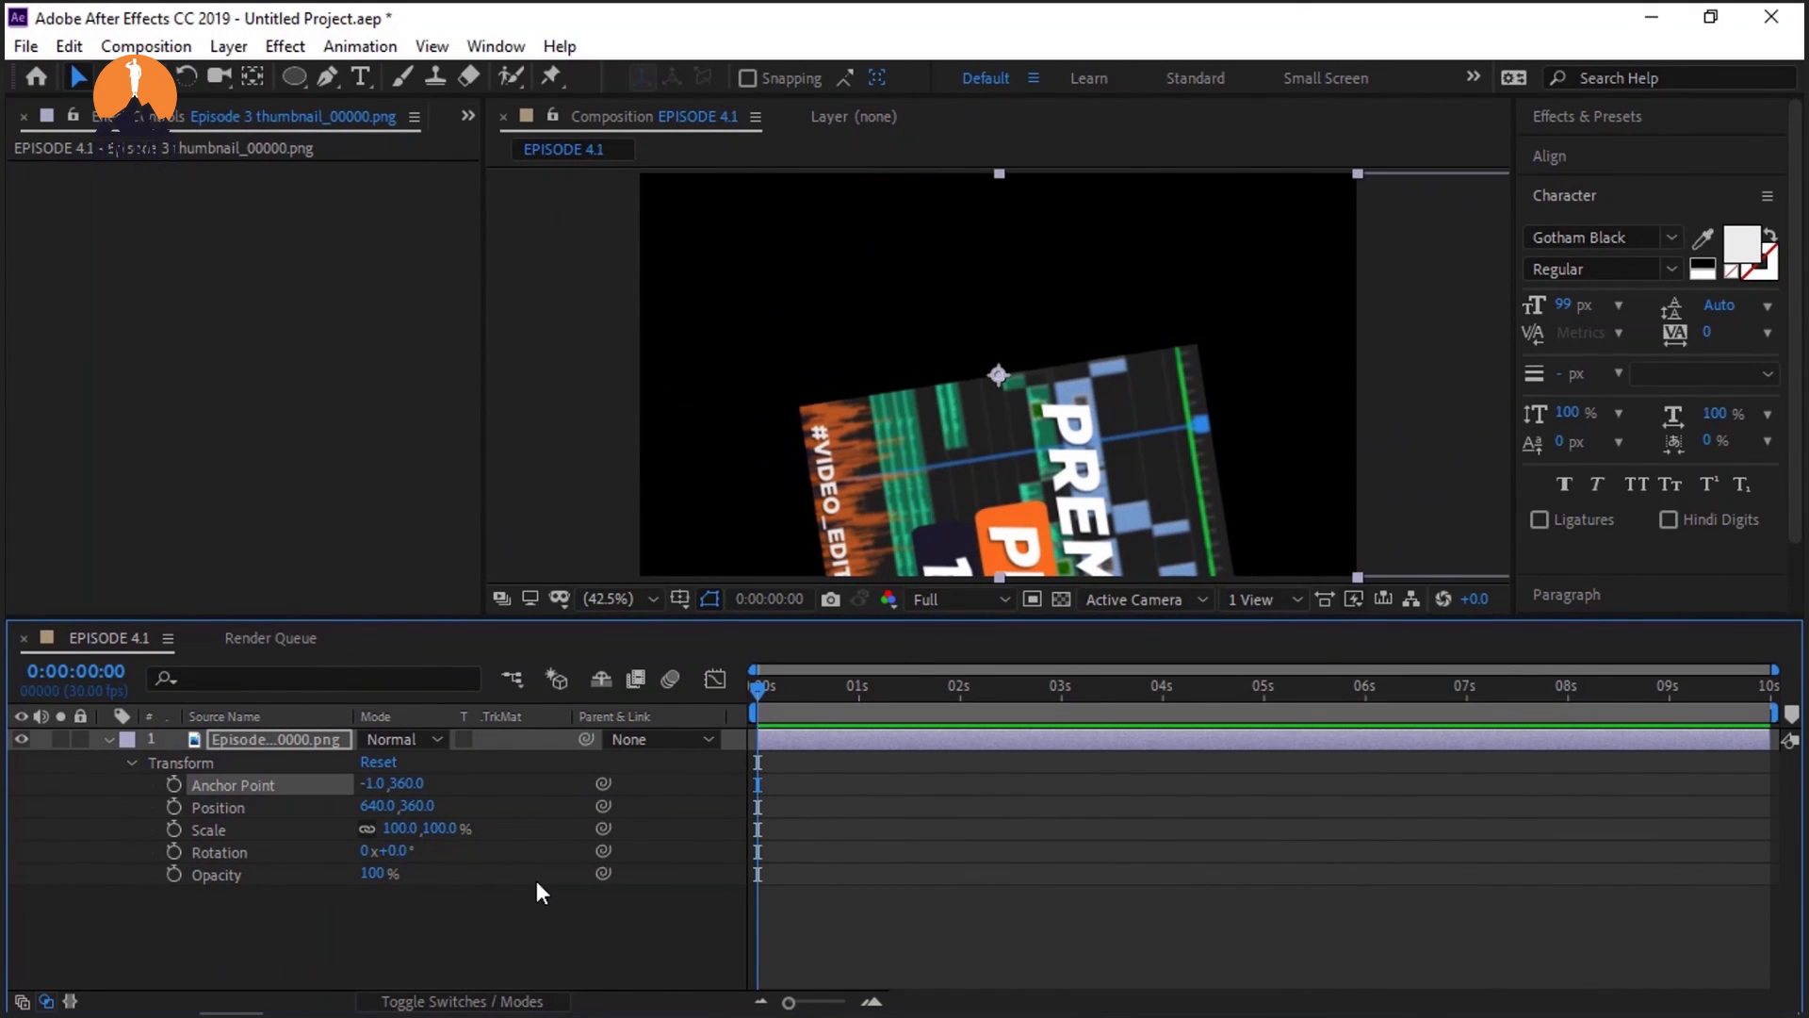
# Step: Undo the anchor point moves, try rotating the image layer to -37° about its centre, and undo that rotation
pyautogui.hotkey('ctrl', 'z')
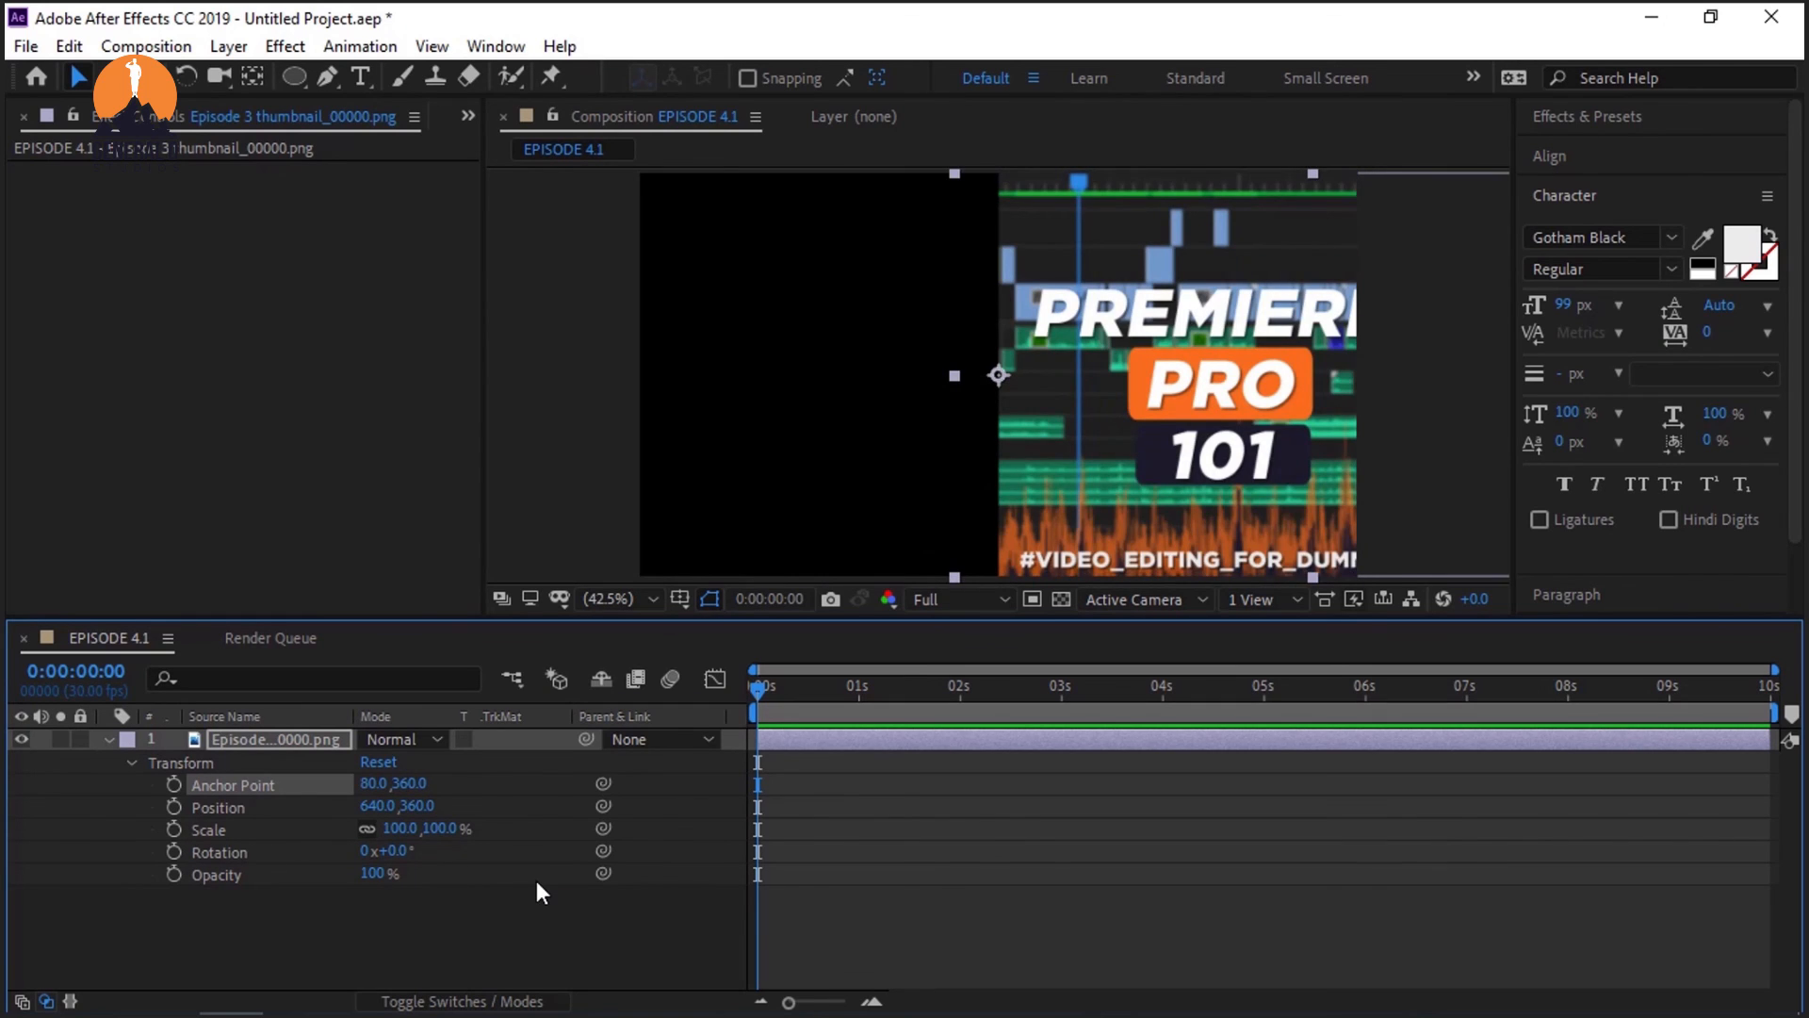
pyautogui.hotkey('ctrl', 'z')
pyautogui.hotkey('ctrl', 'z')
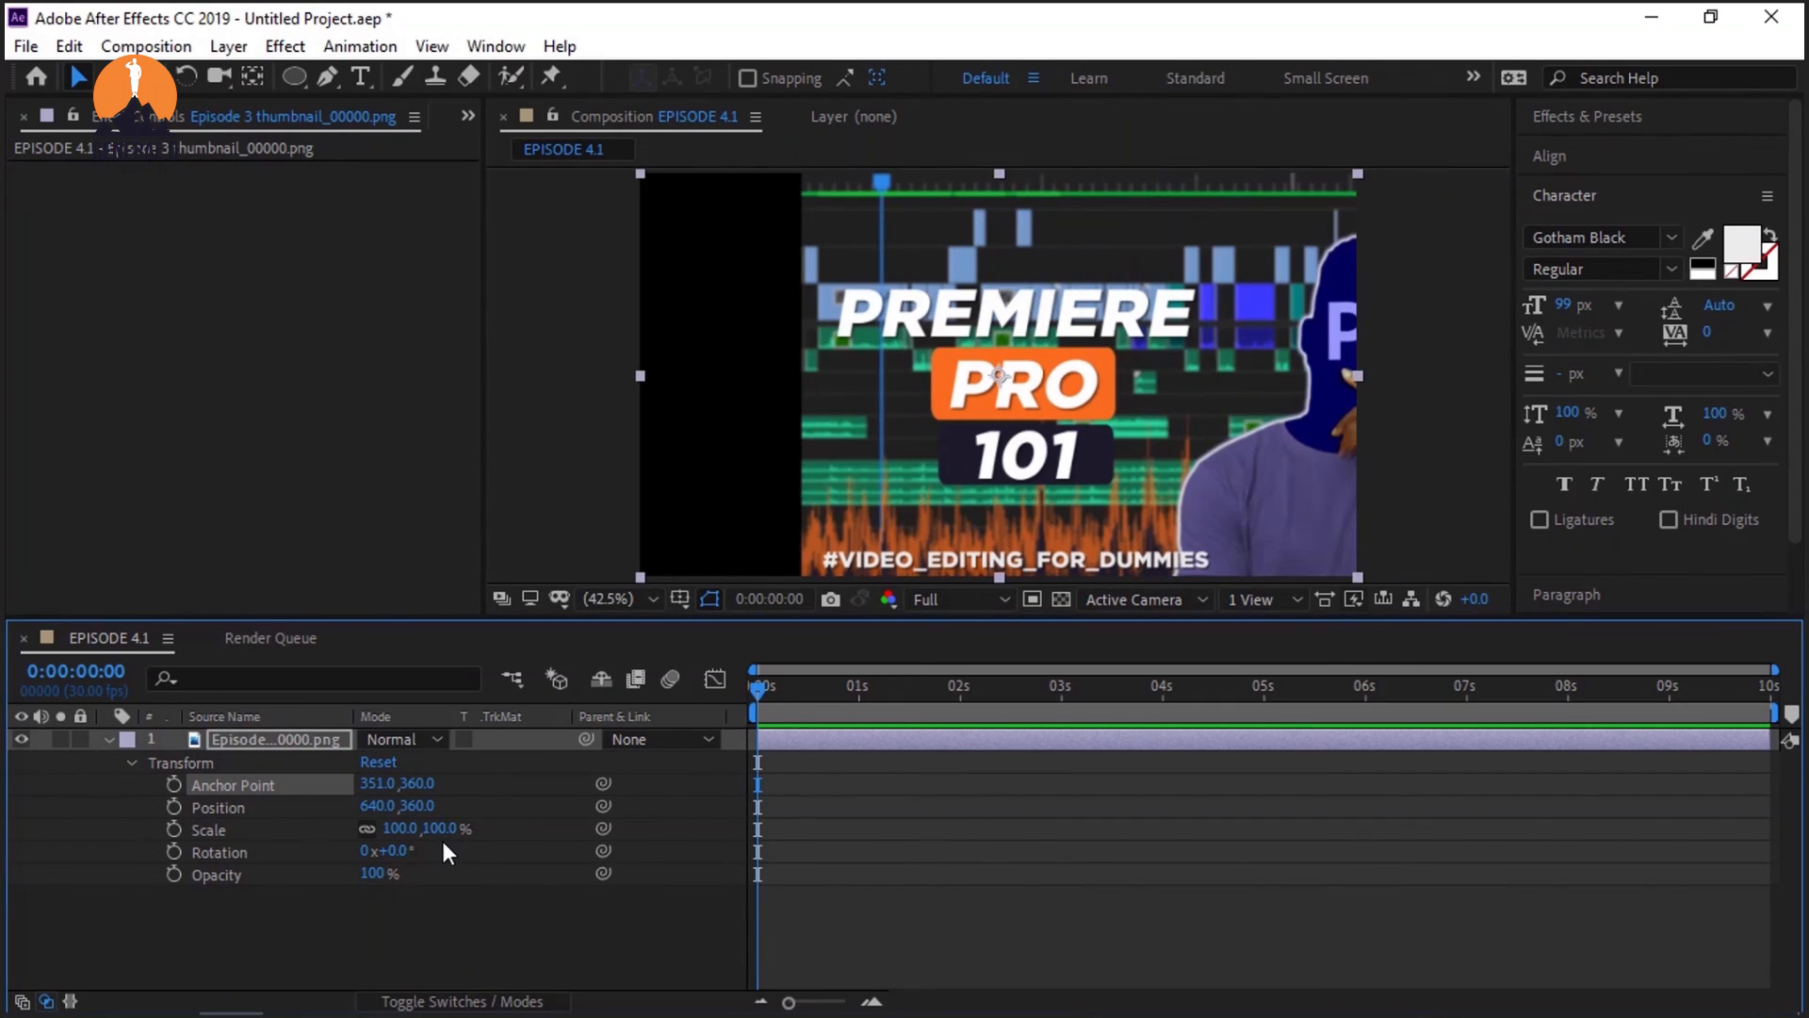
pyautogui.hotkey('ctrl', 'z')
pyautogui.moveTo(390, 850); pyautogui.dragTo(348, 851)
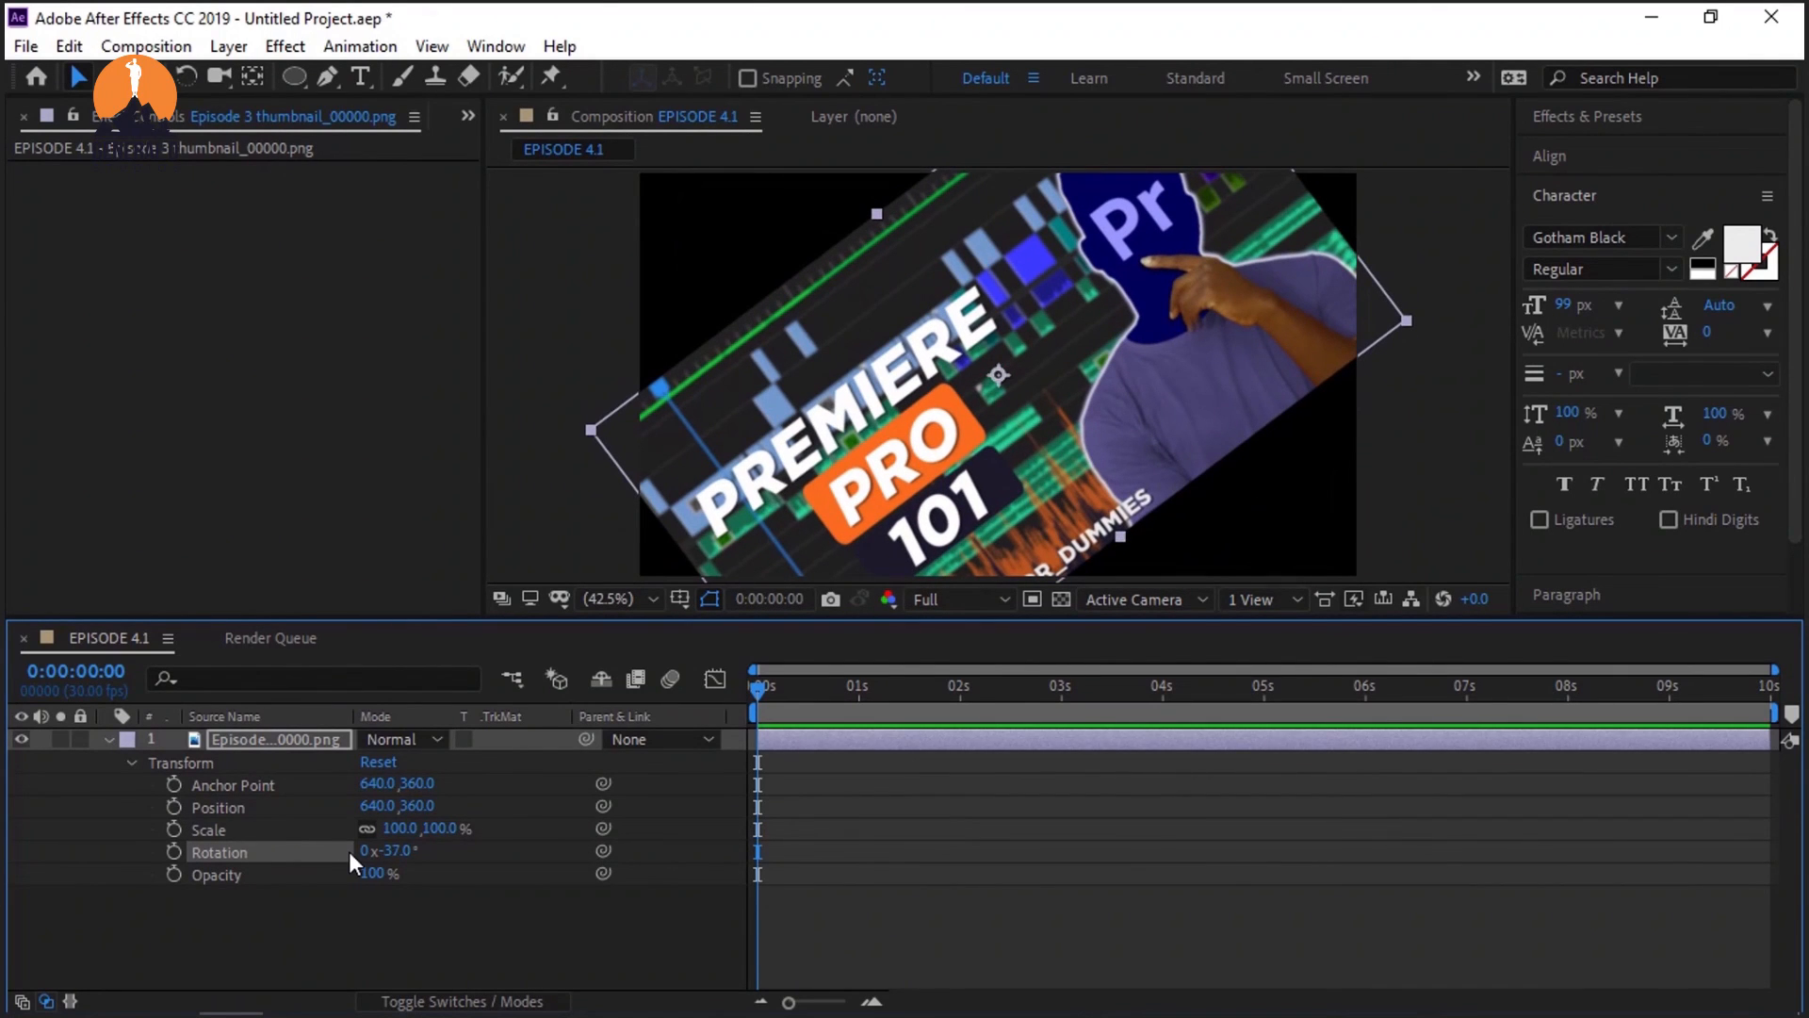
pyautogui.hotkey('ctrl', 'z')
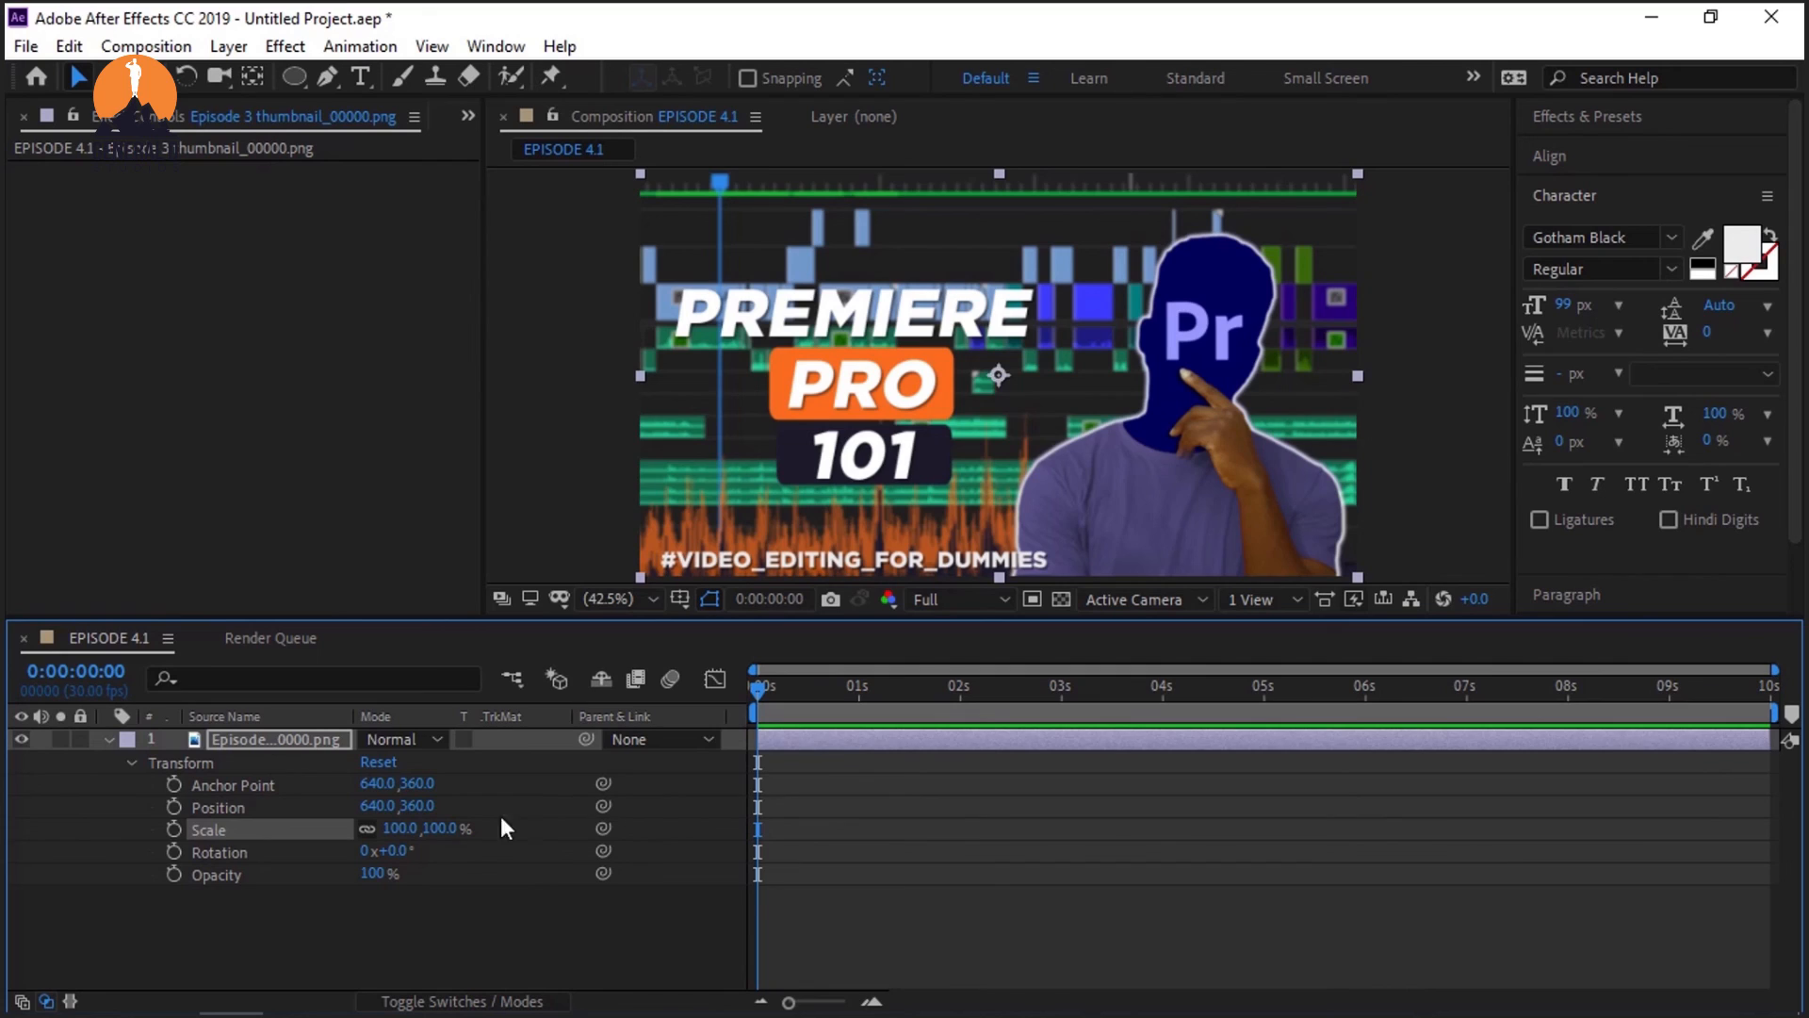
# Step: Try Opacity values of 50%, 0% and 20% on the image layer, and restore it to 100%
pyautogui.click(377, 874)
pyautogui.write('50')
pyautogui.press('Return')
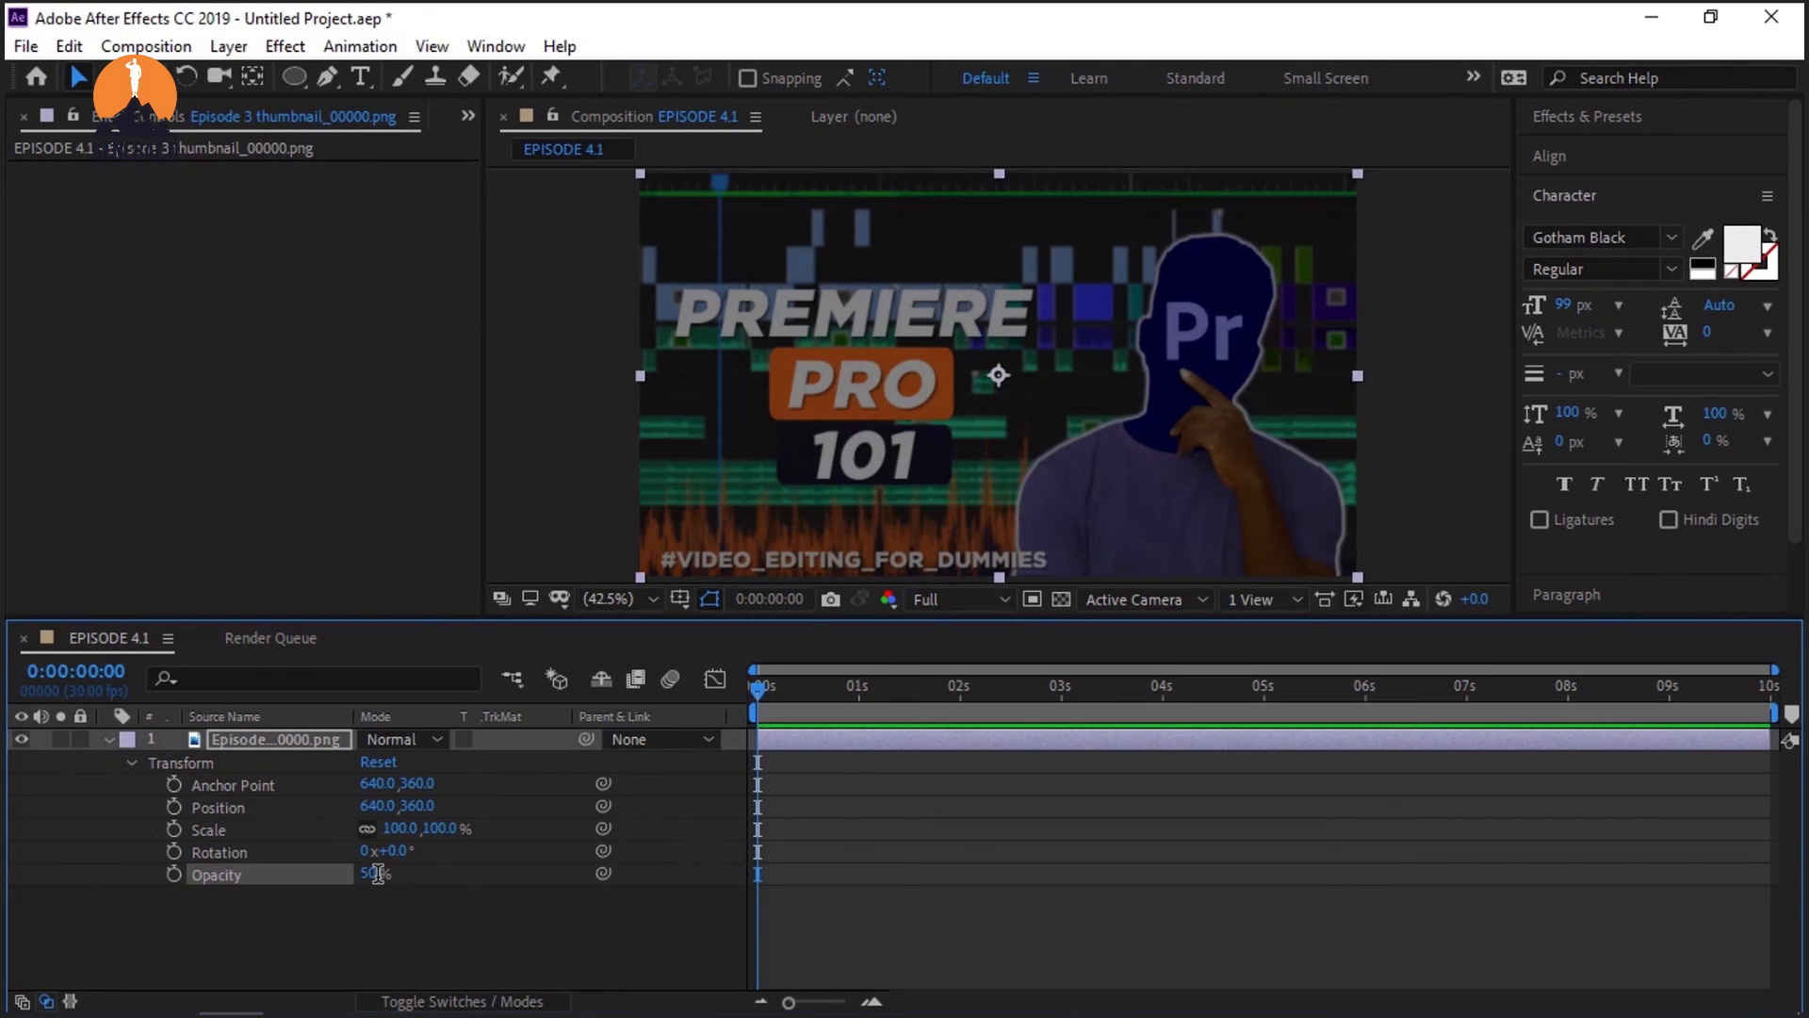
pyautogui.click(372, 876)
pyautogui.write('0')
pyautogui.press('Return')
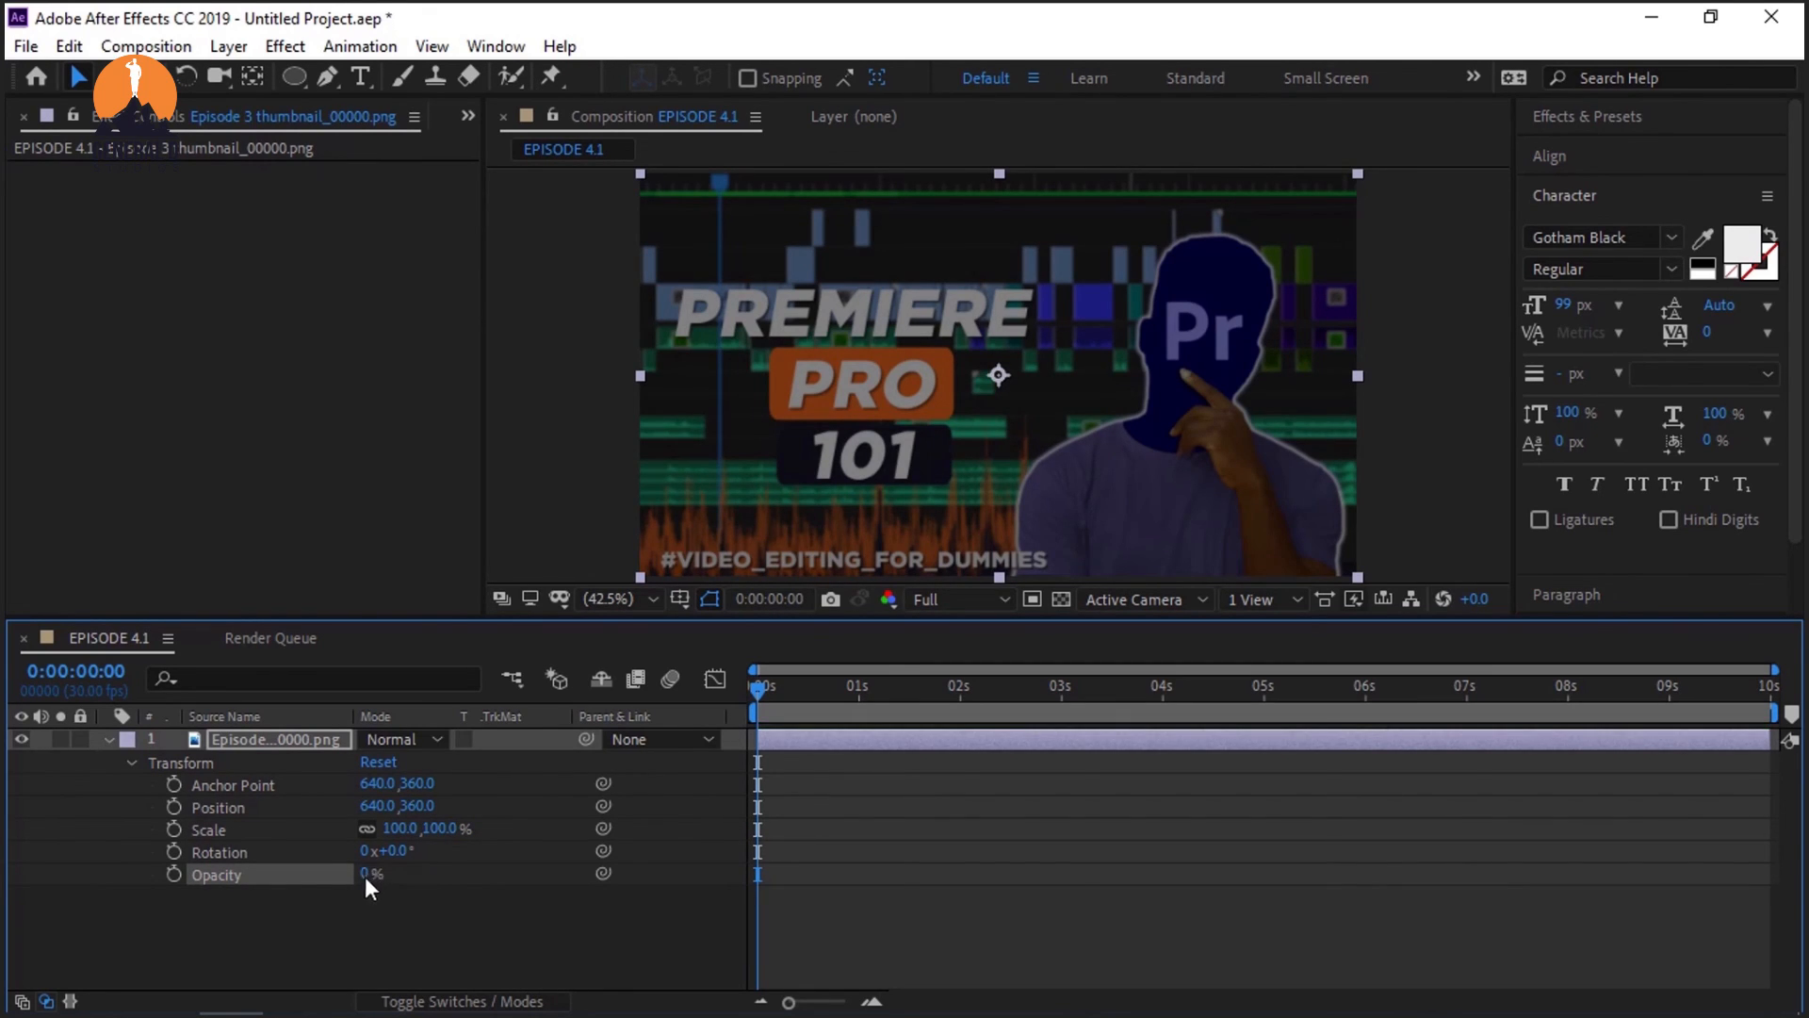
pyautogui.write('20')
pyautogui.press('Return')
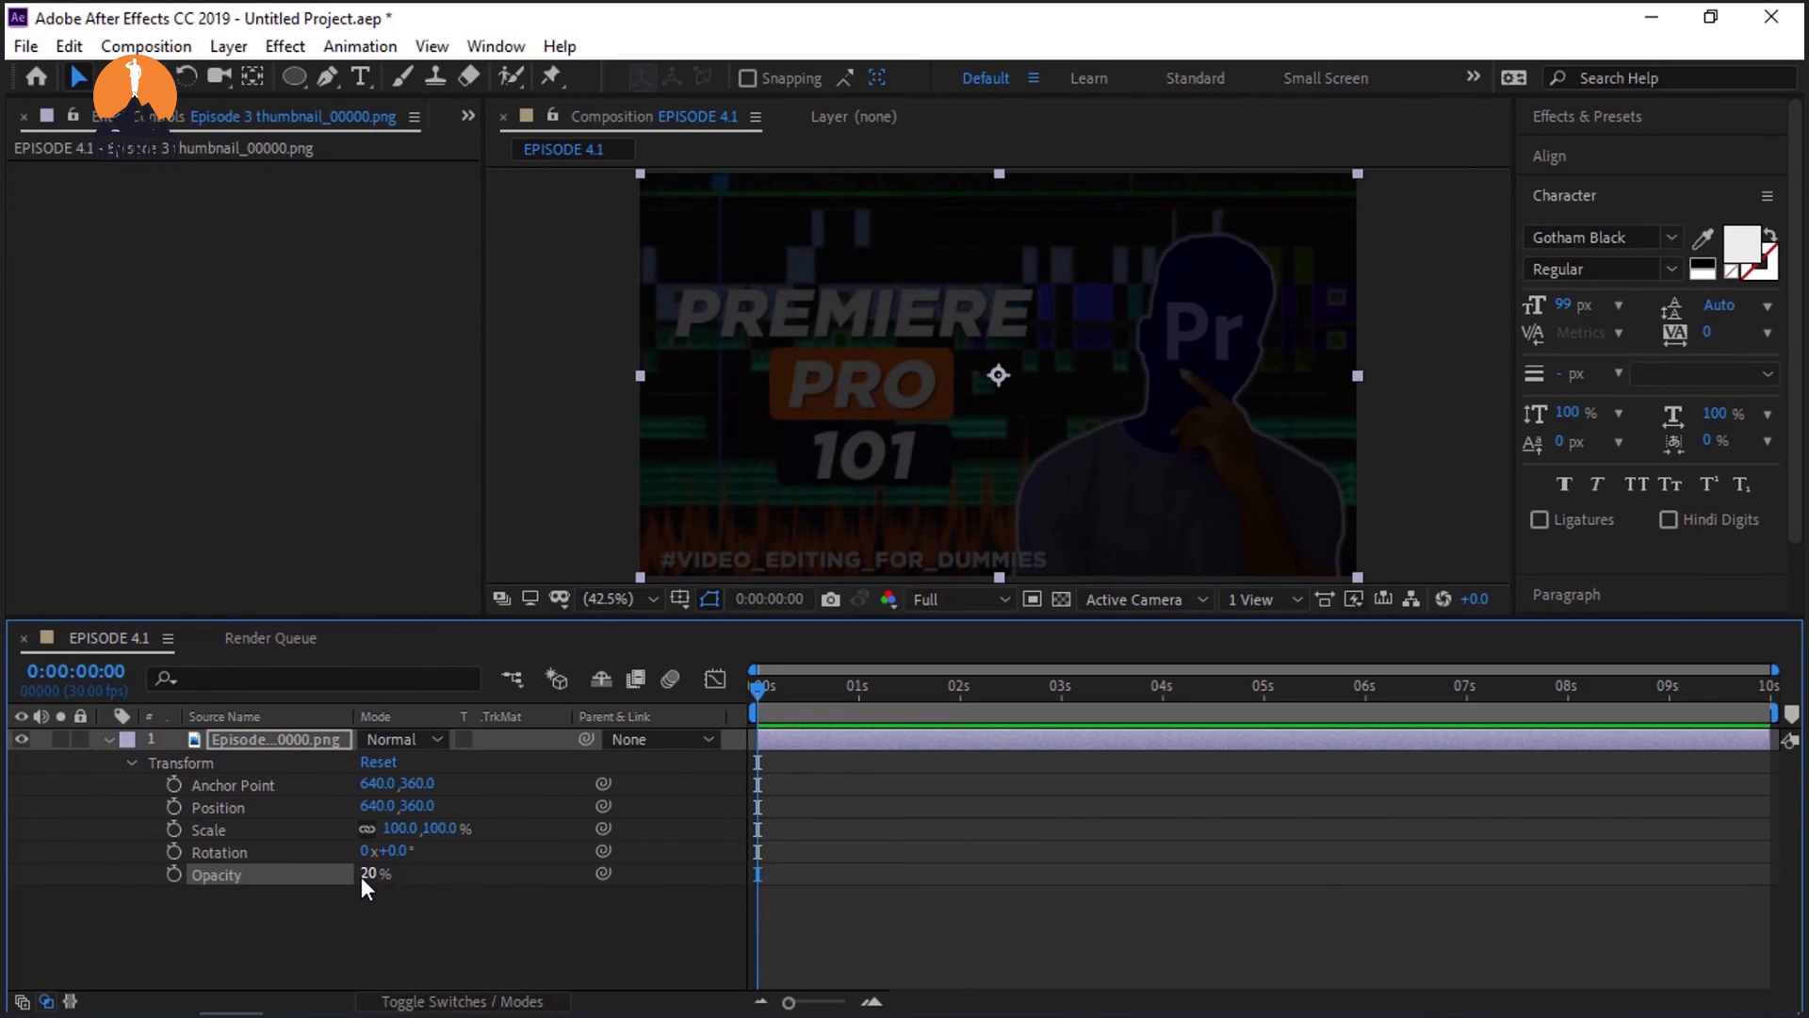
pyautogui.click(361, 878)
pyautogui.press('Return')
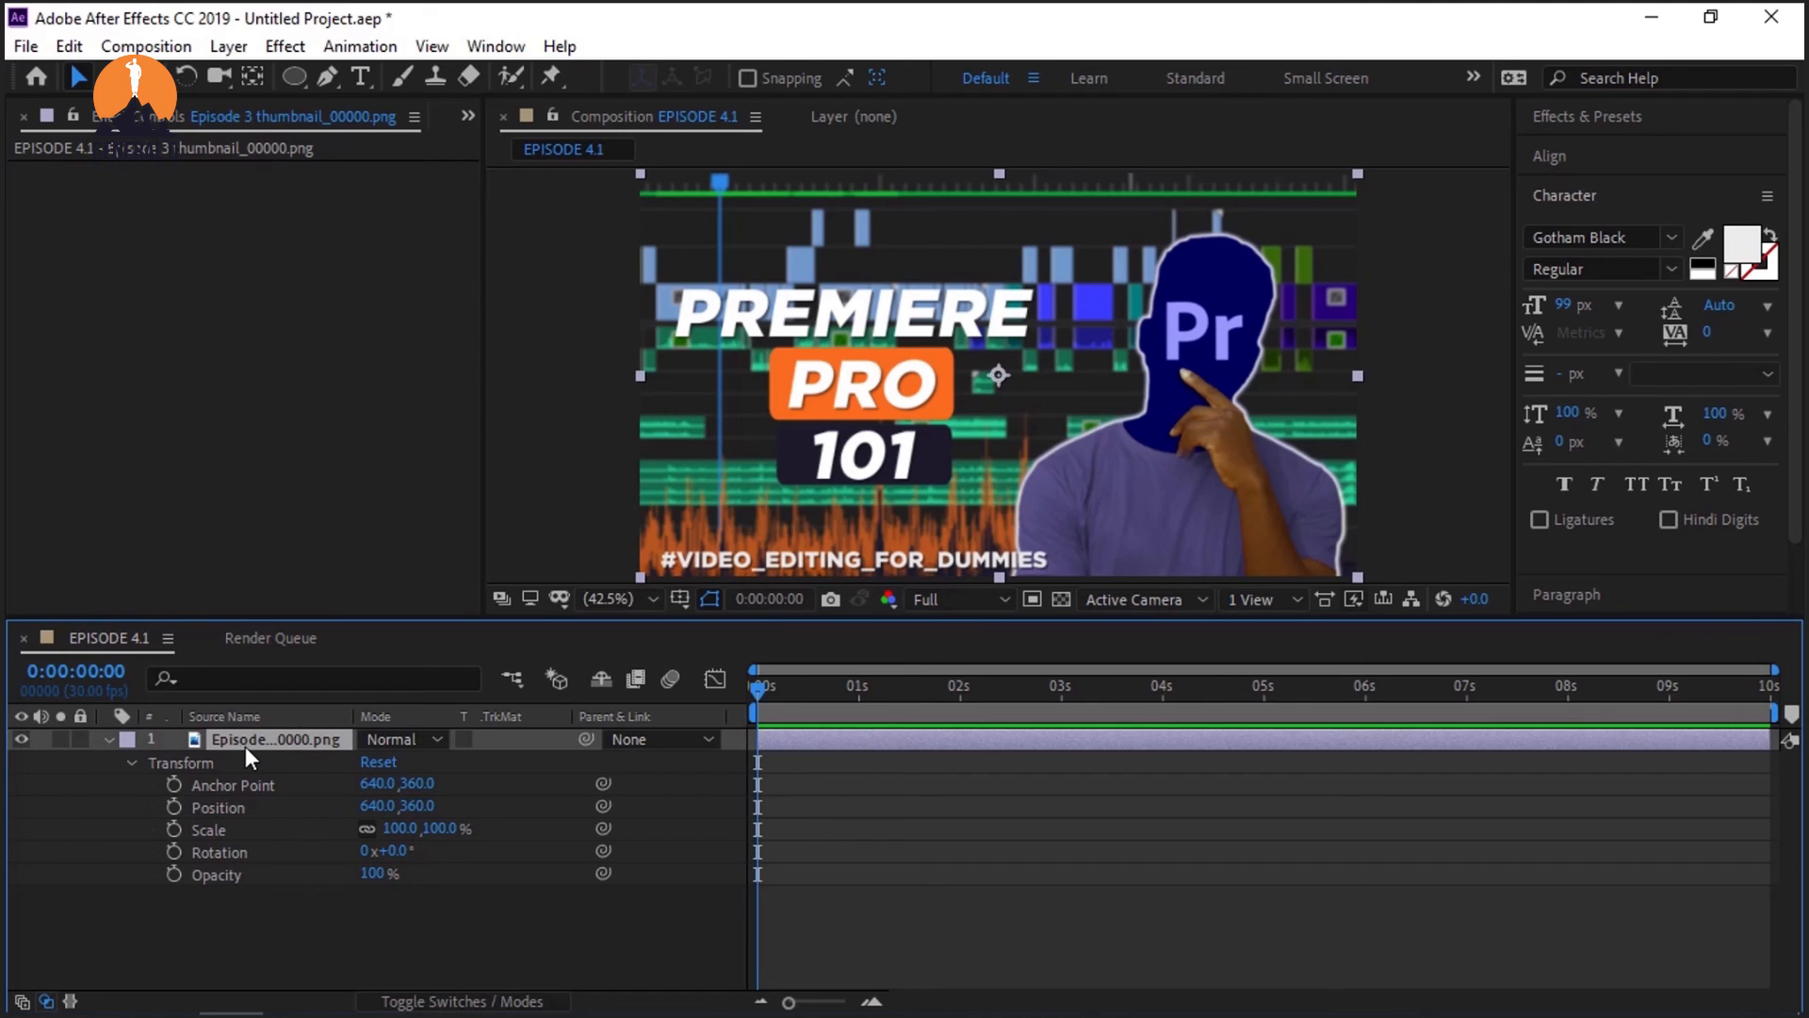
# Step: Collapse the image layer's properties and compare which editing, composition and layer commands are available with the layer selected and deselected
pyautogui.click(111, 741)
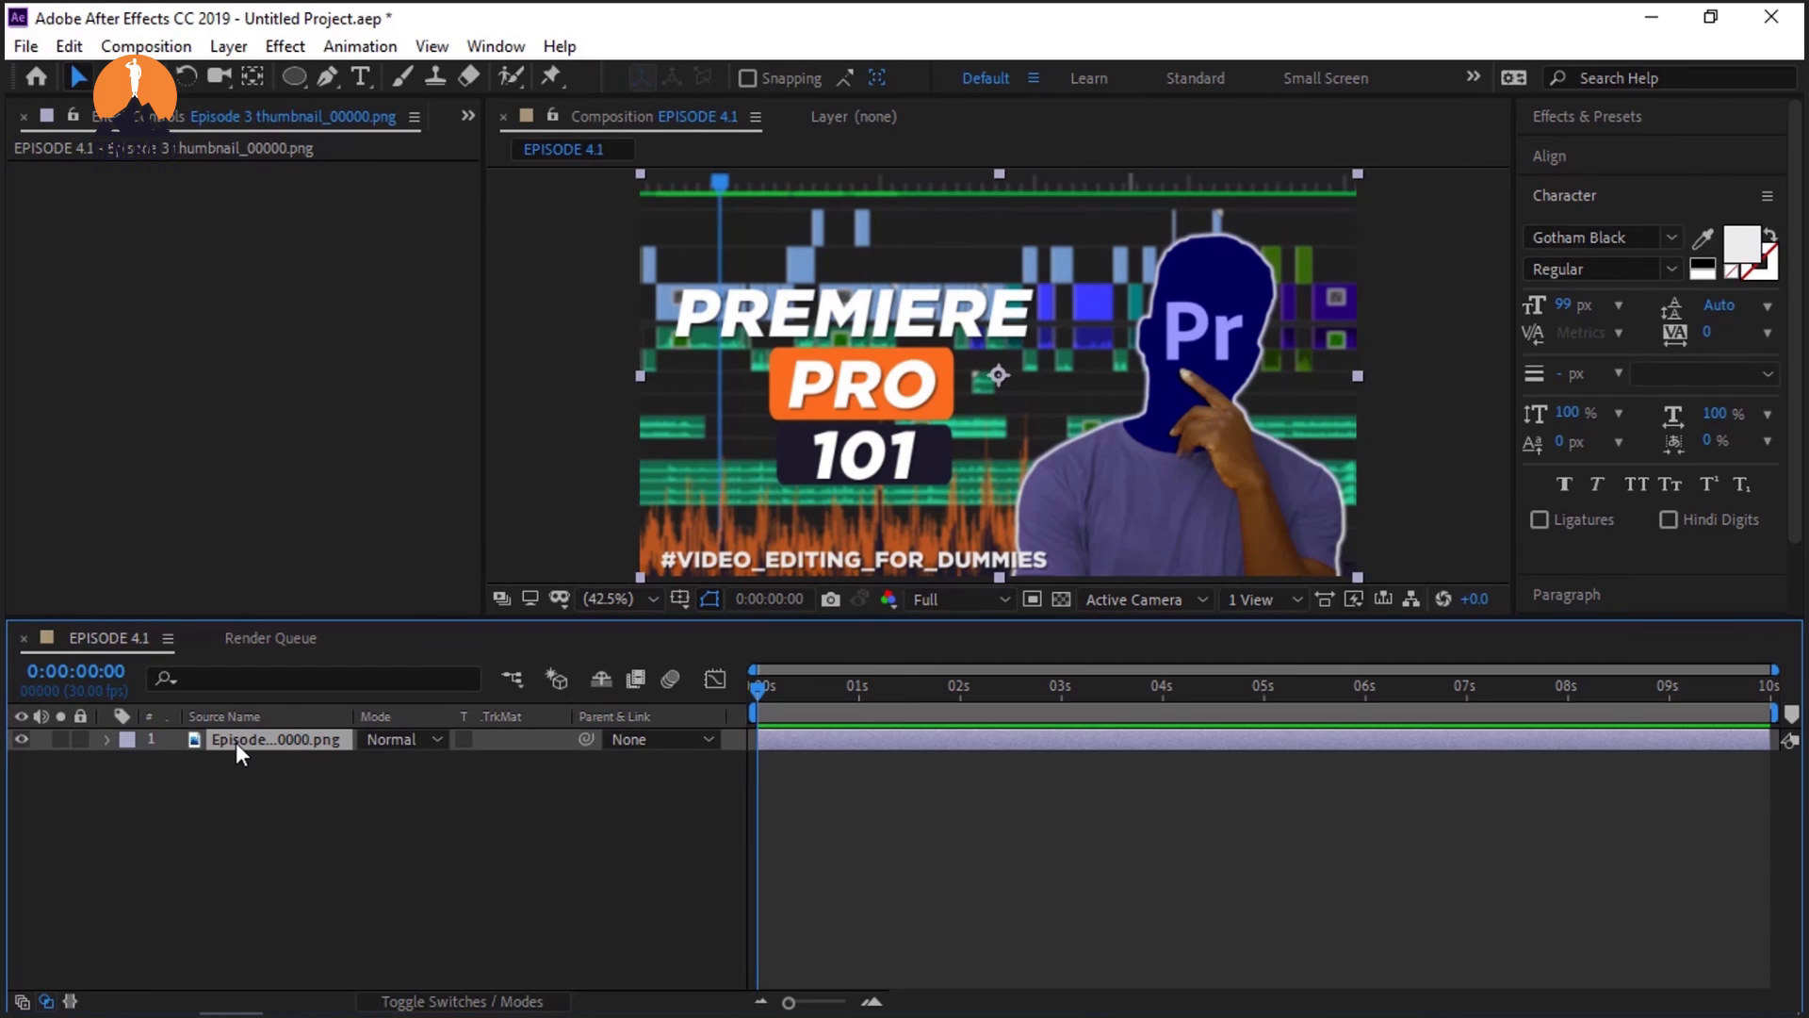
pyautogui.click(66, 45)
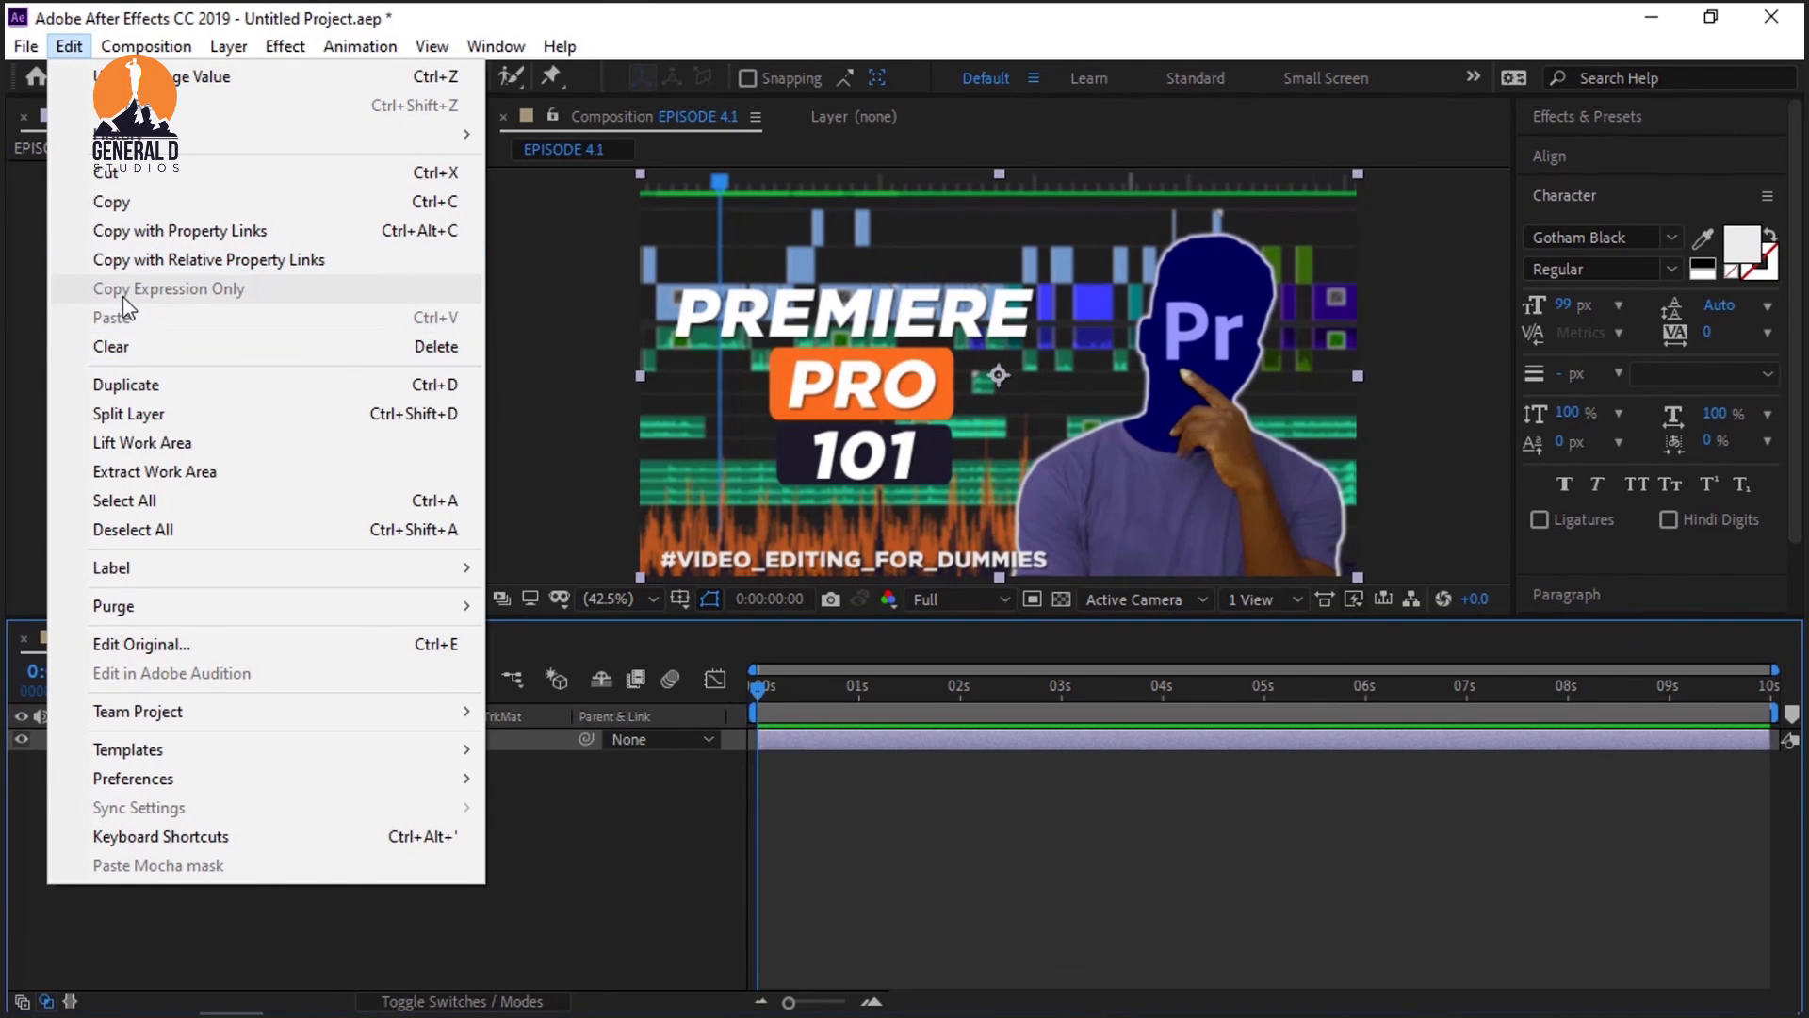
pyautogui.moveTo(113, 52)
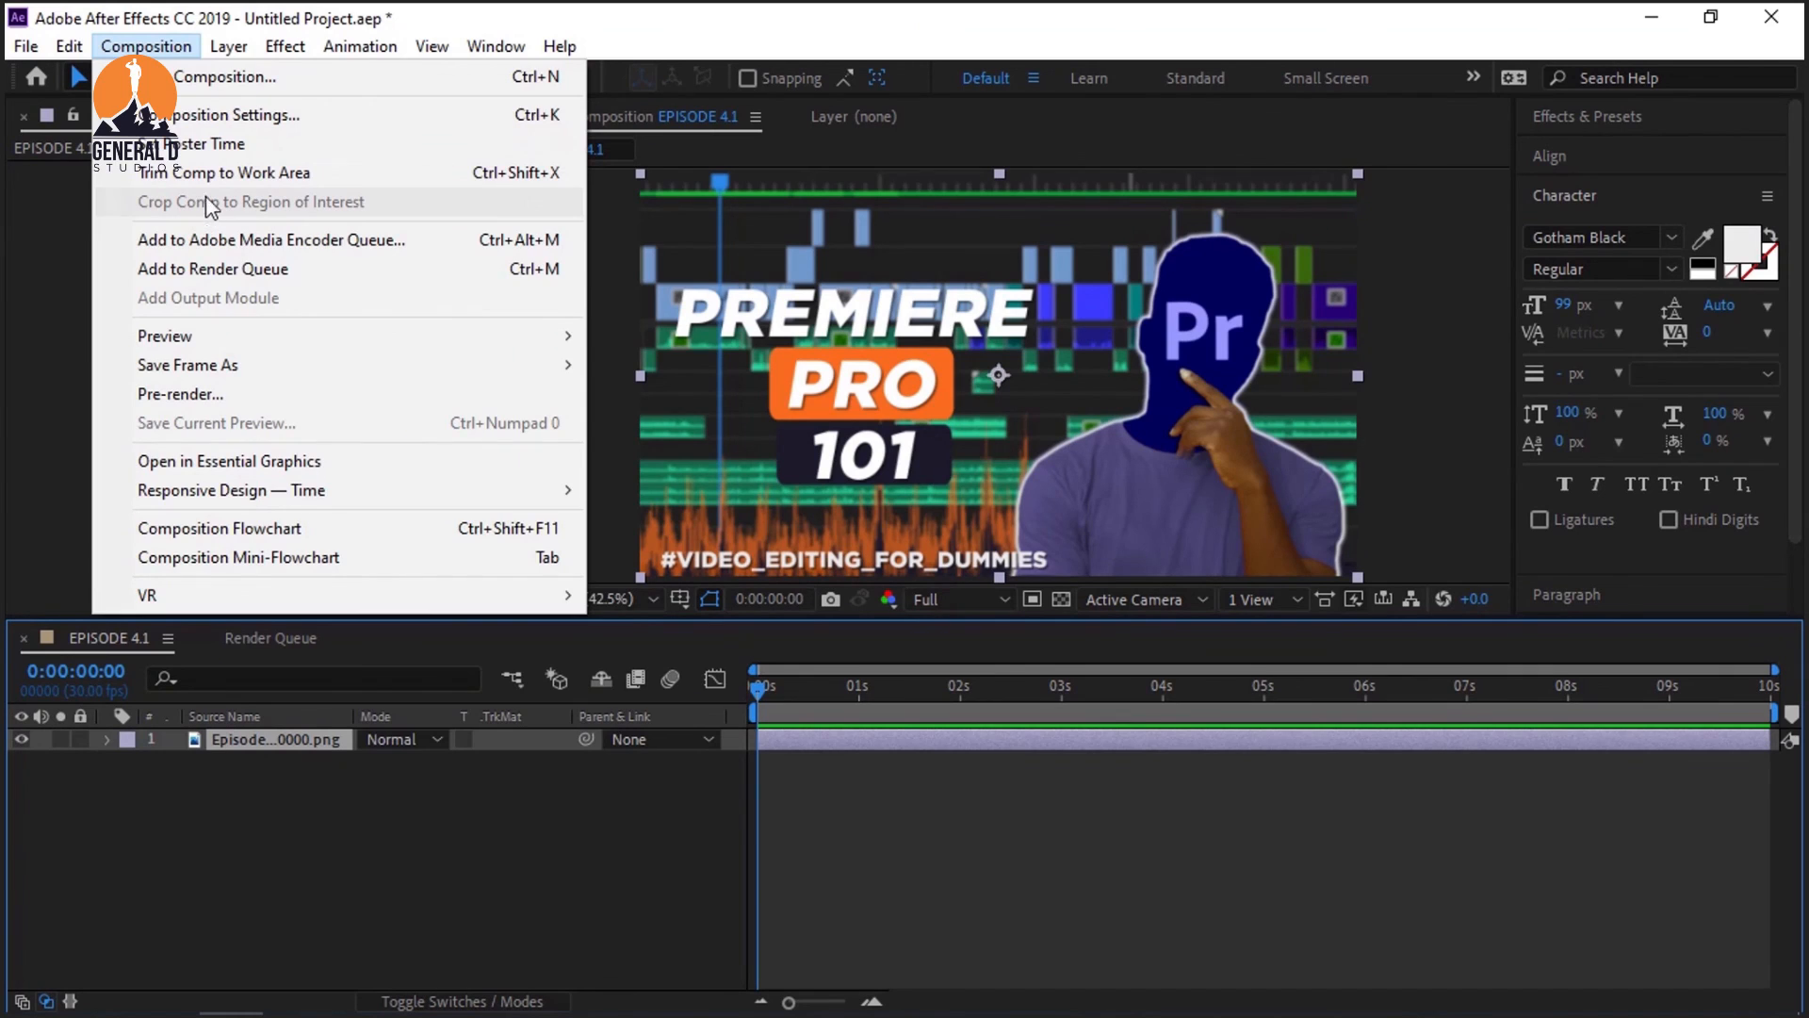
pyautogui.moveTo(229, 55)
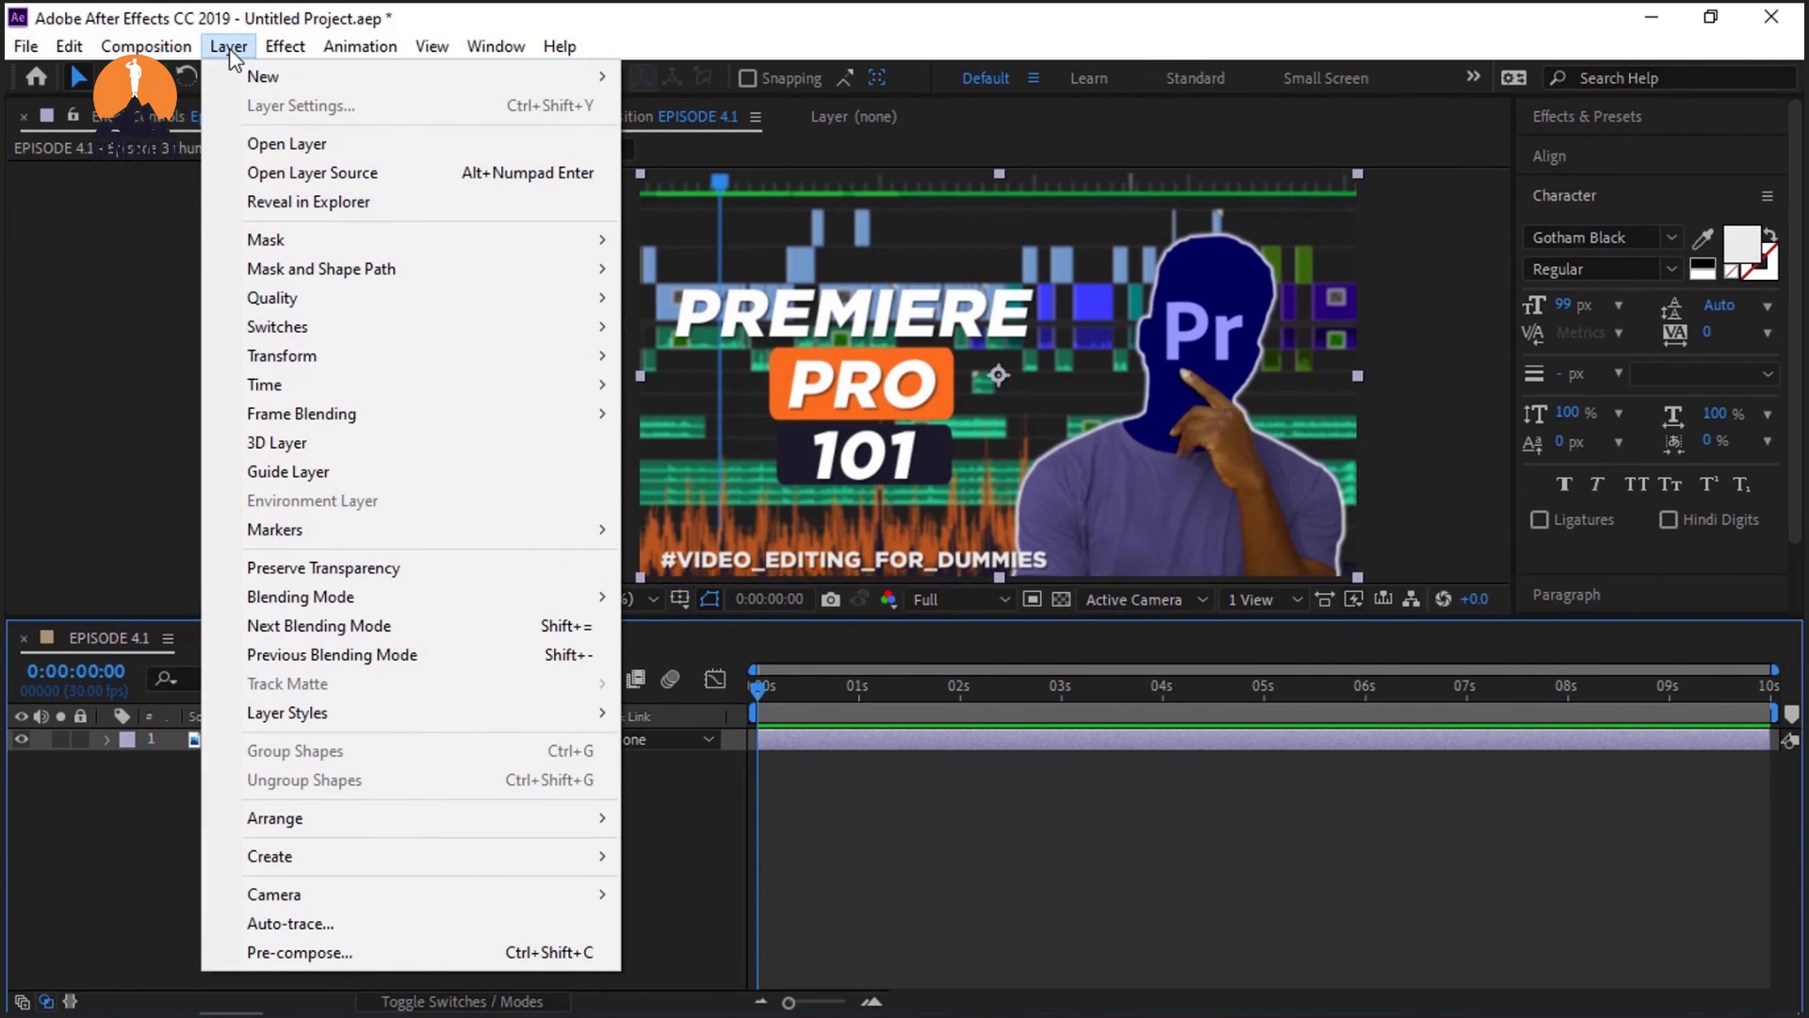
pyautogui.moveTo(348, 55)
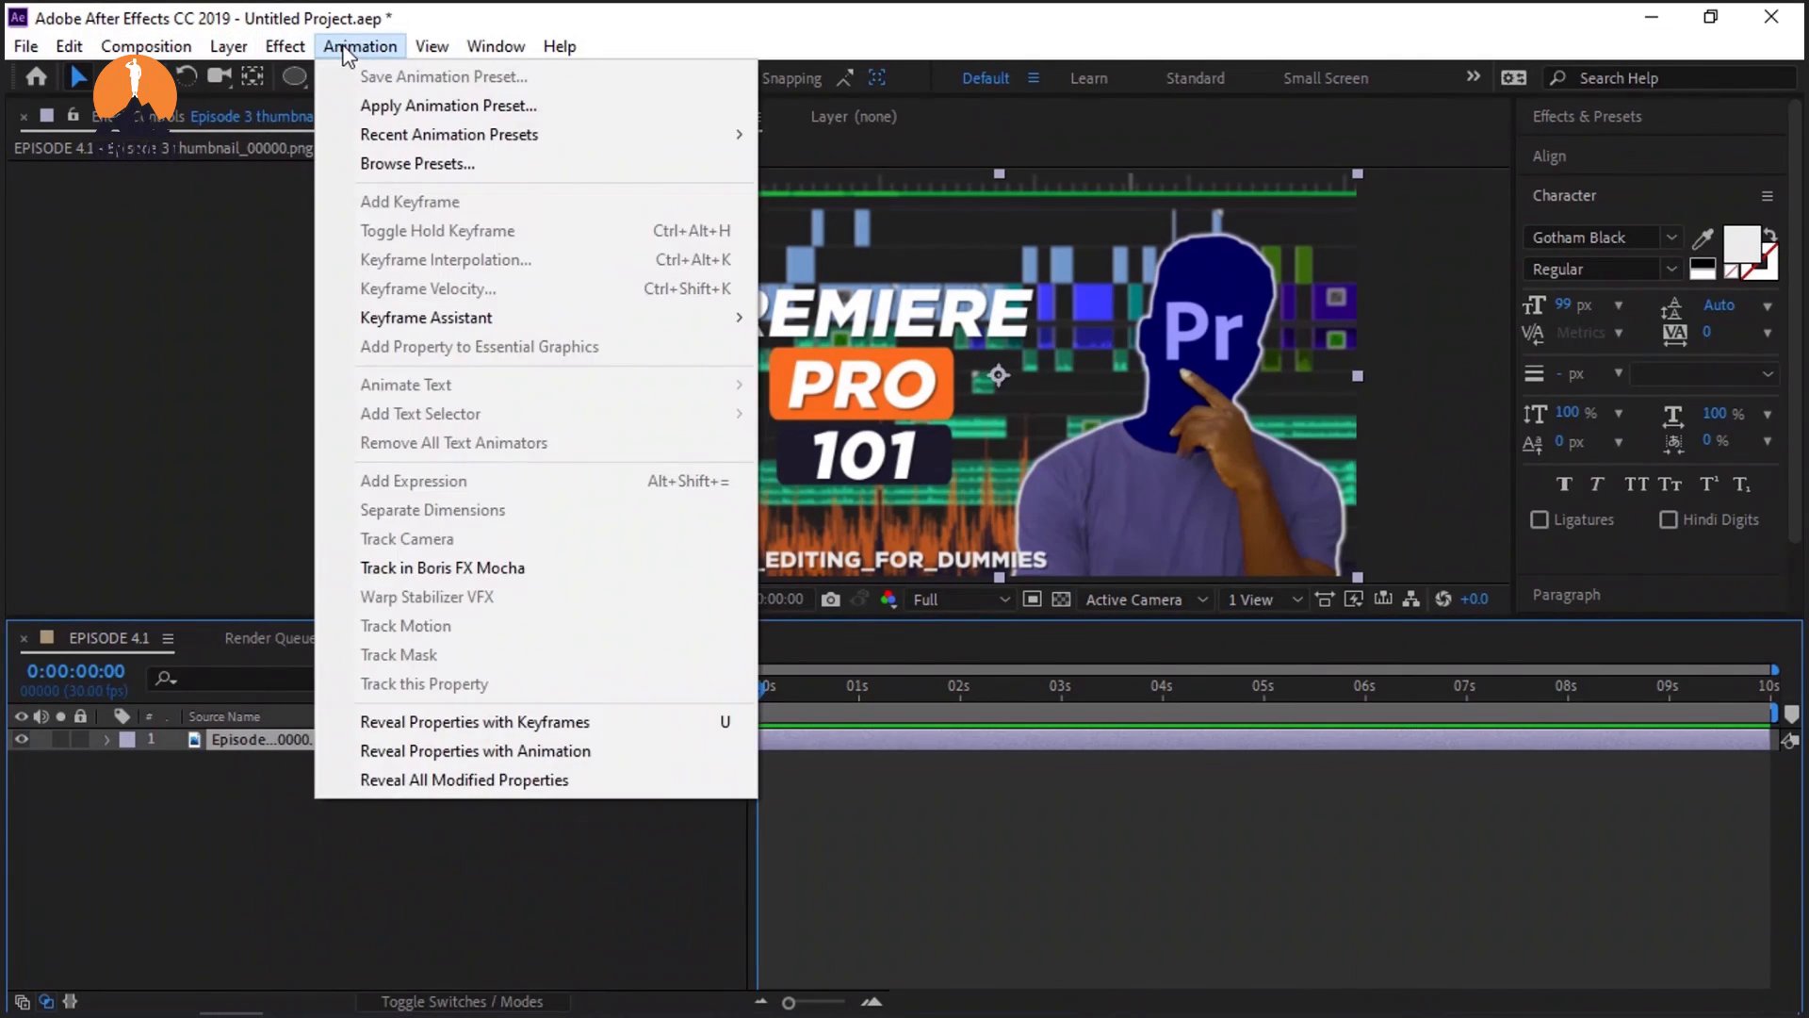
pyautogui.click(258, 831)
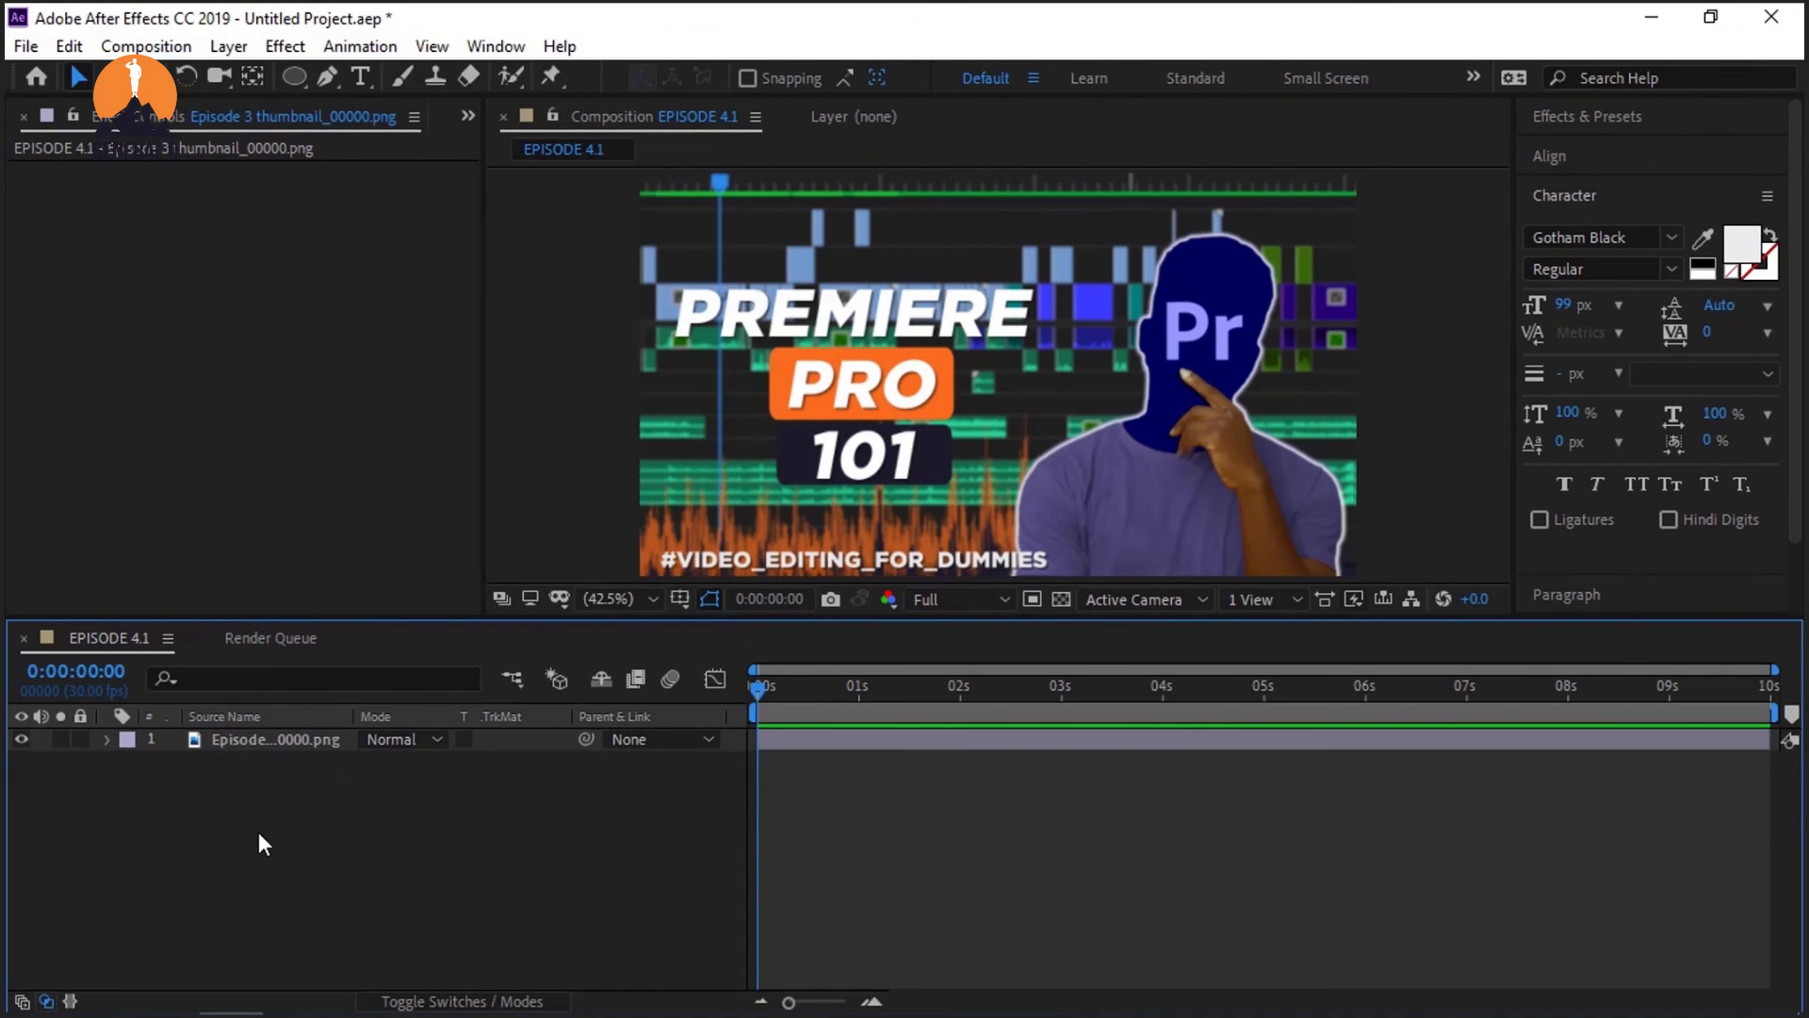
pyautogui.click(64, 47)
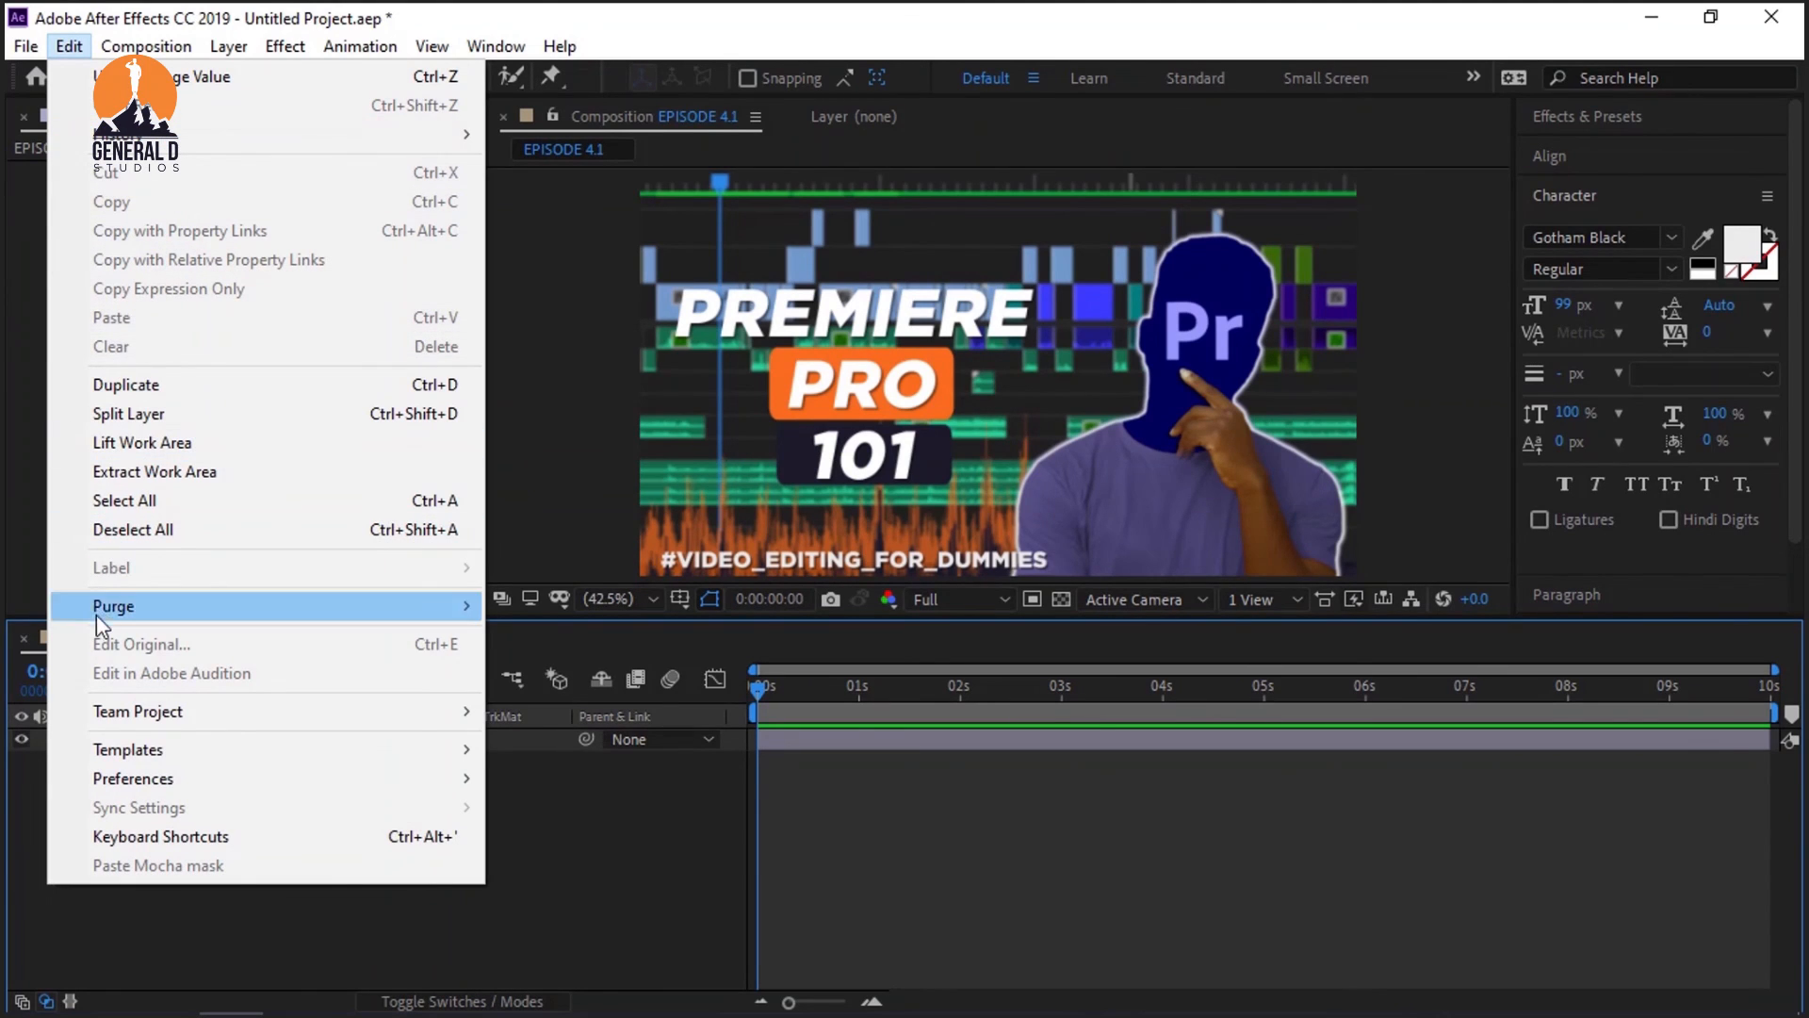
pyautogui.moveTo(146, 46)
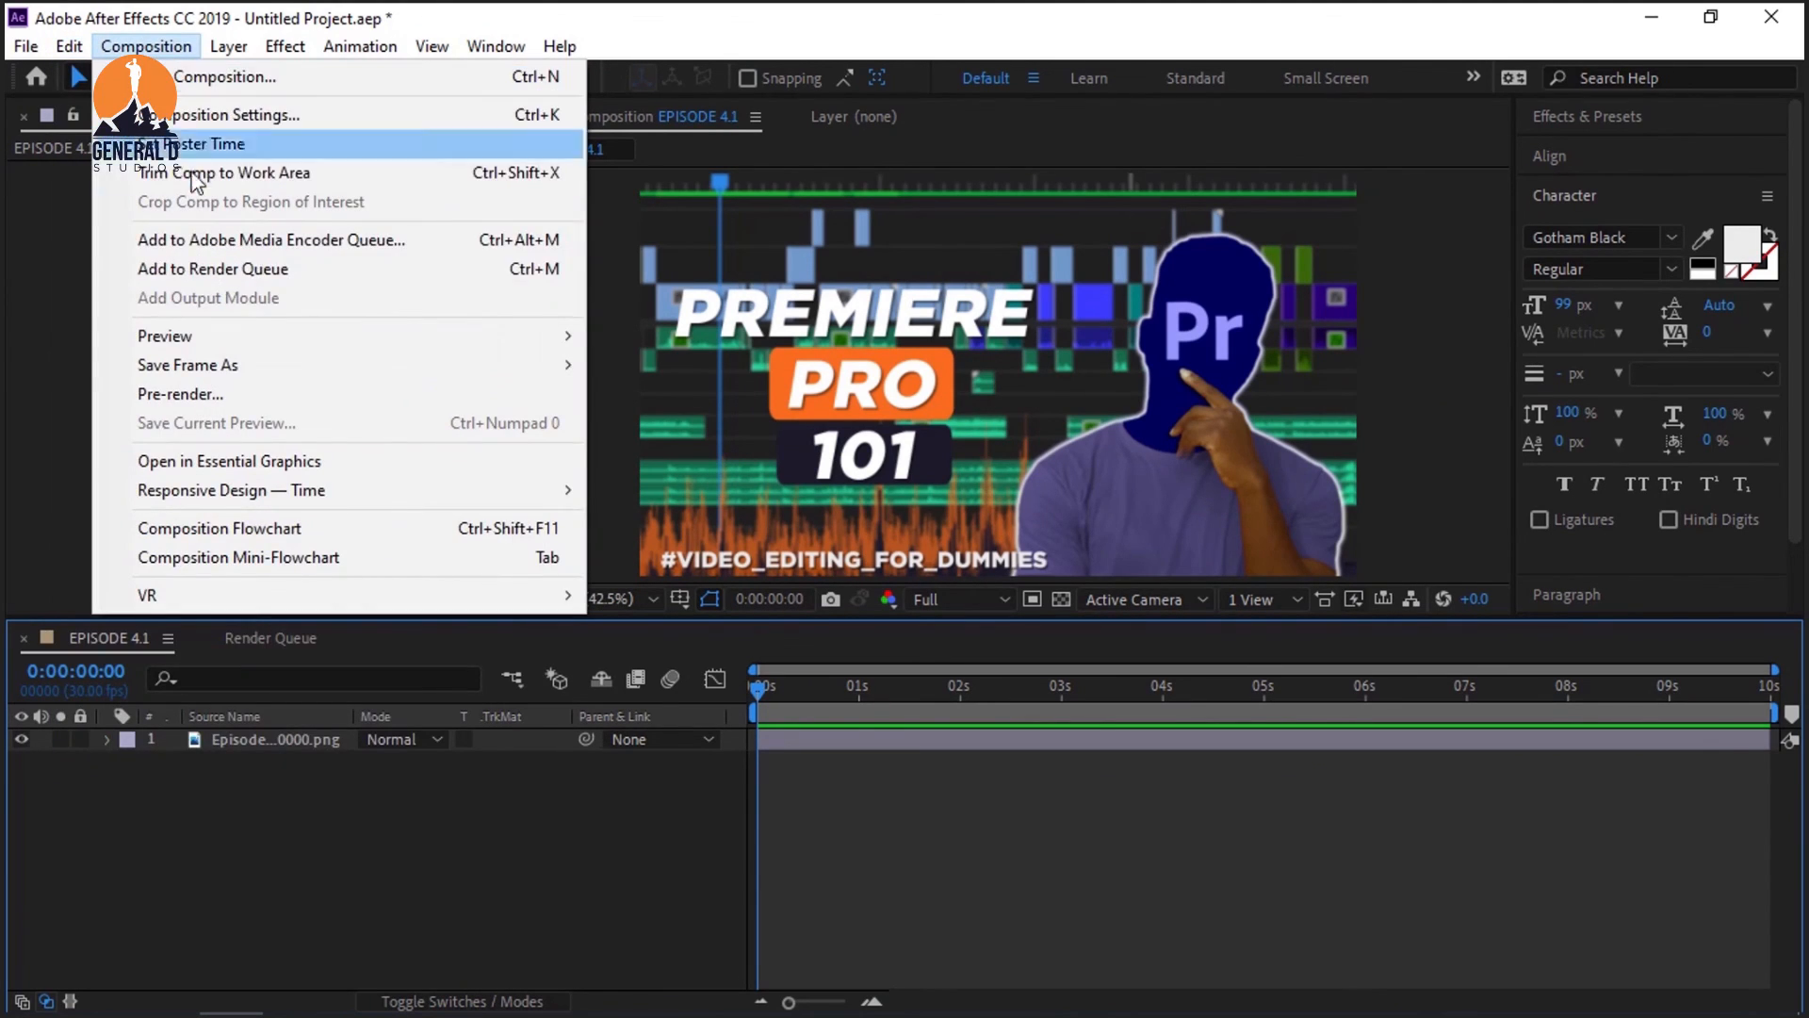
pyautogui.moveTo(228, 46)
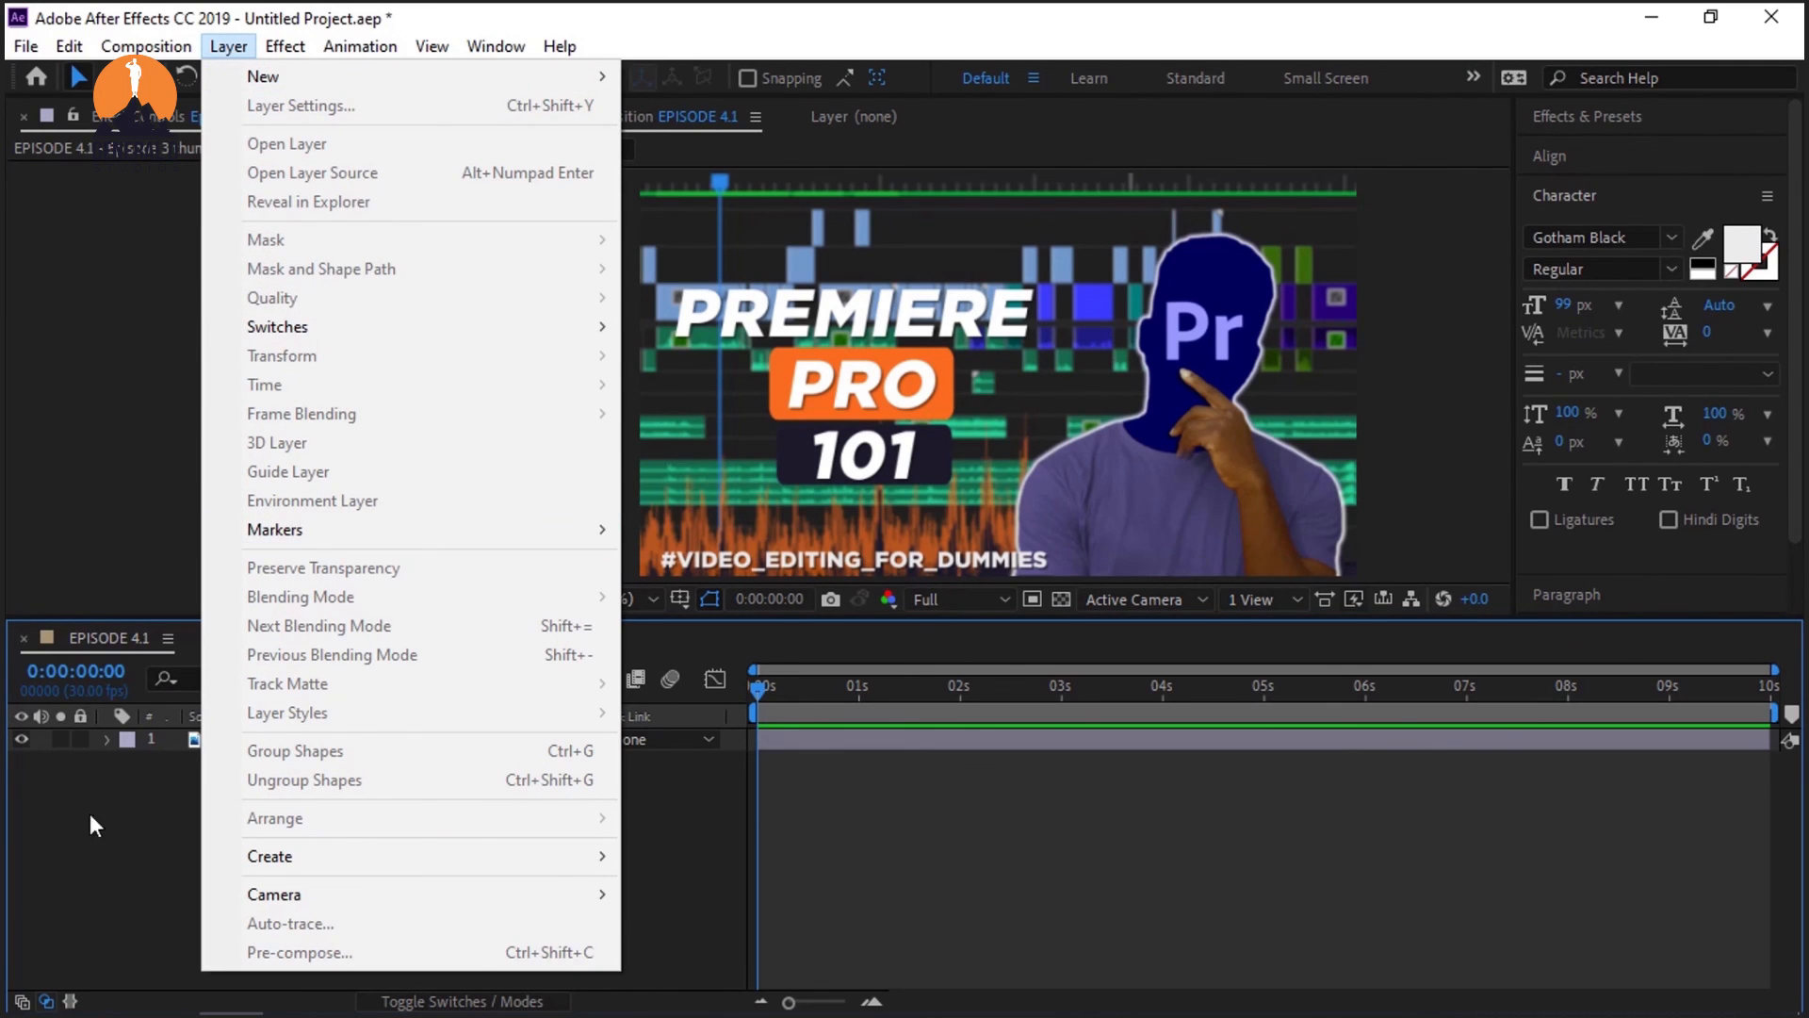
pyautogui.click(77, 861)
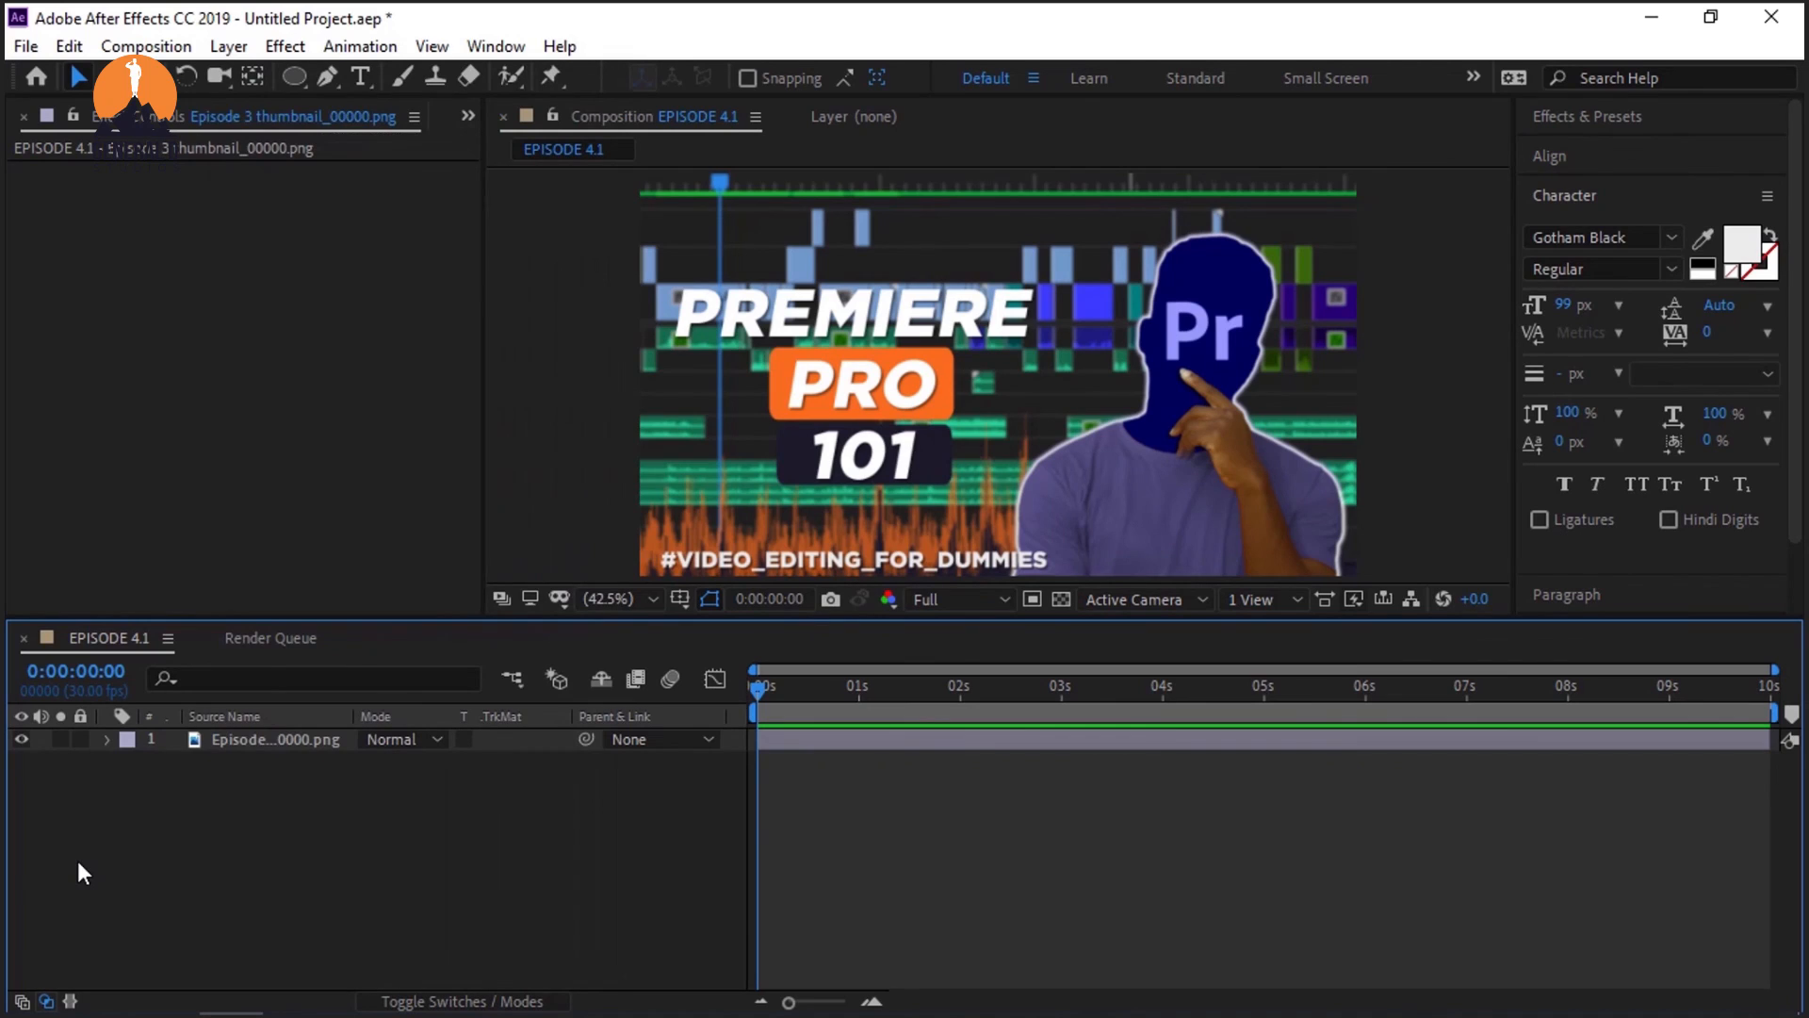
pyautogui.click(254, 739)
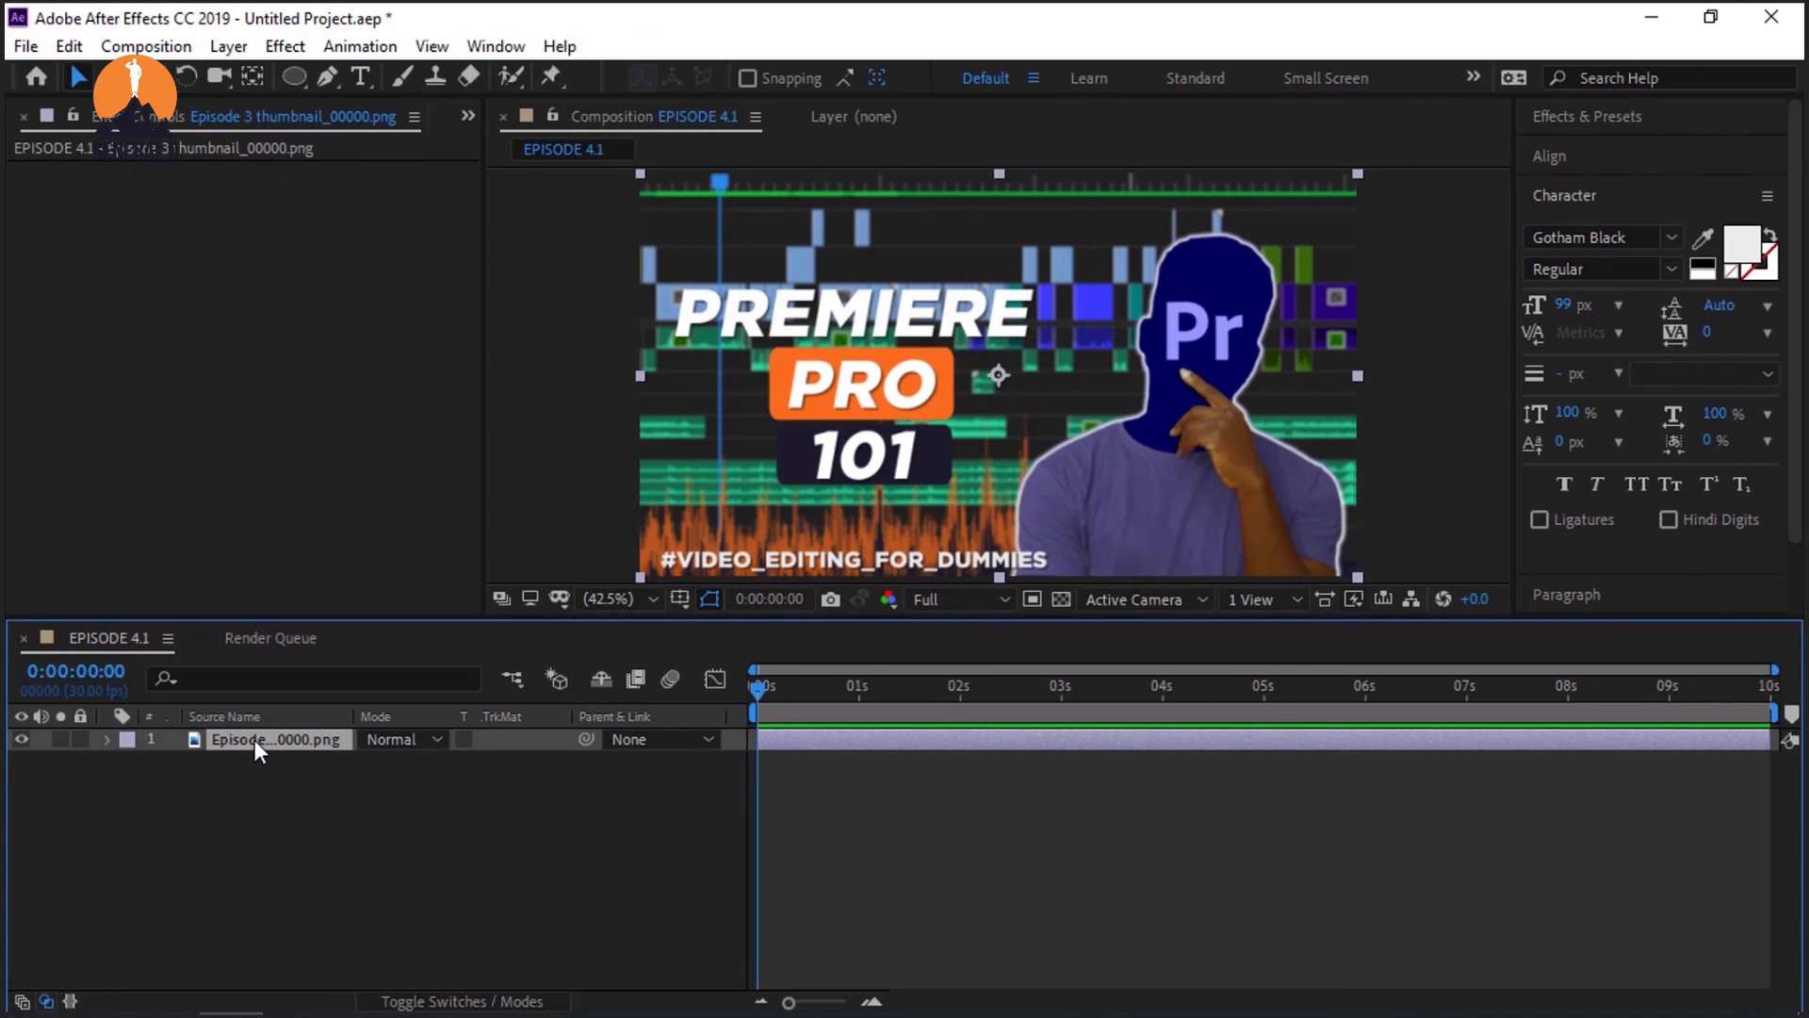
pyautogui.click(267, 851)
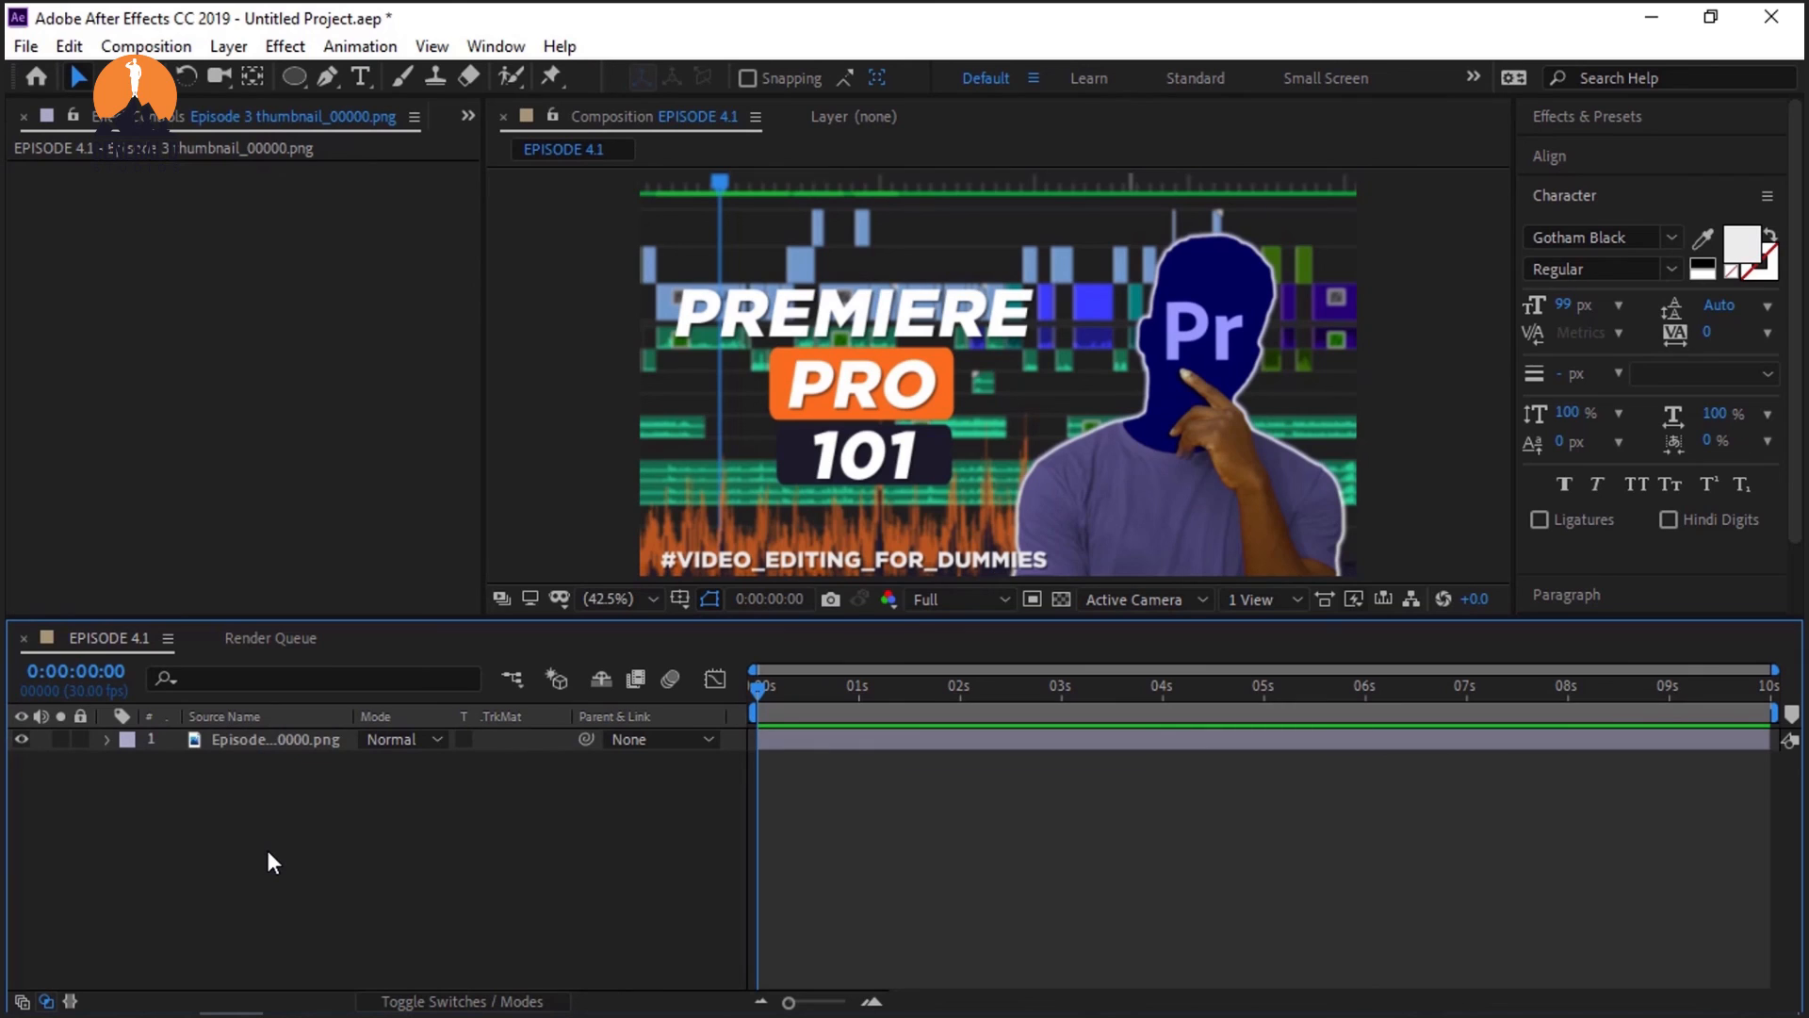
pyautogui.scroll(-3, 1773, 495)
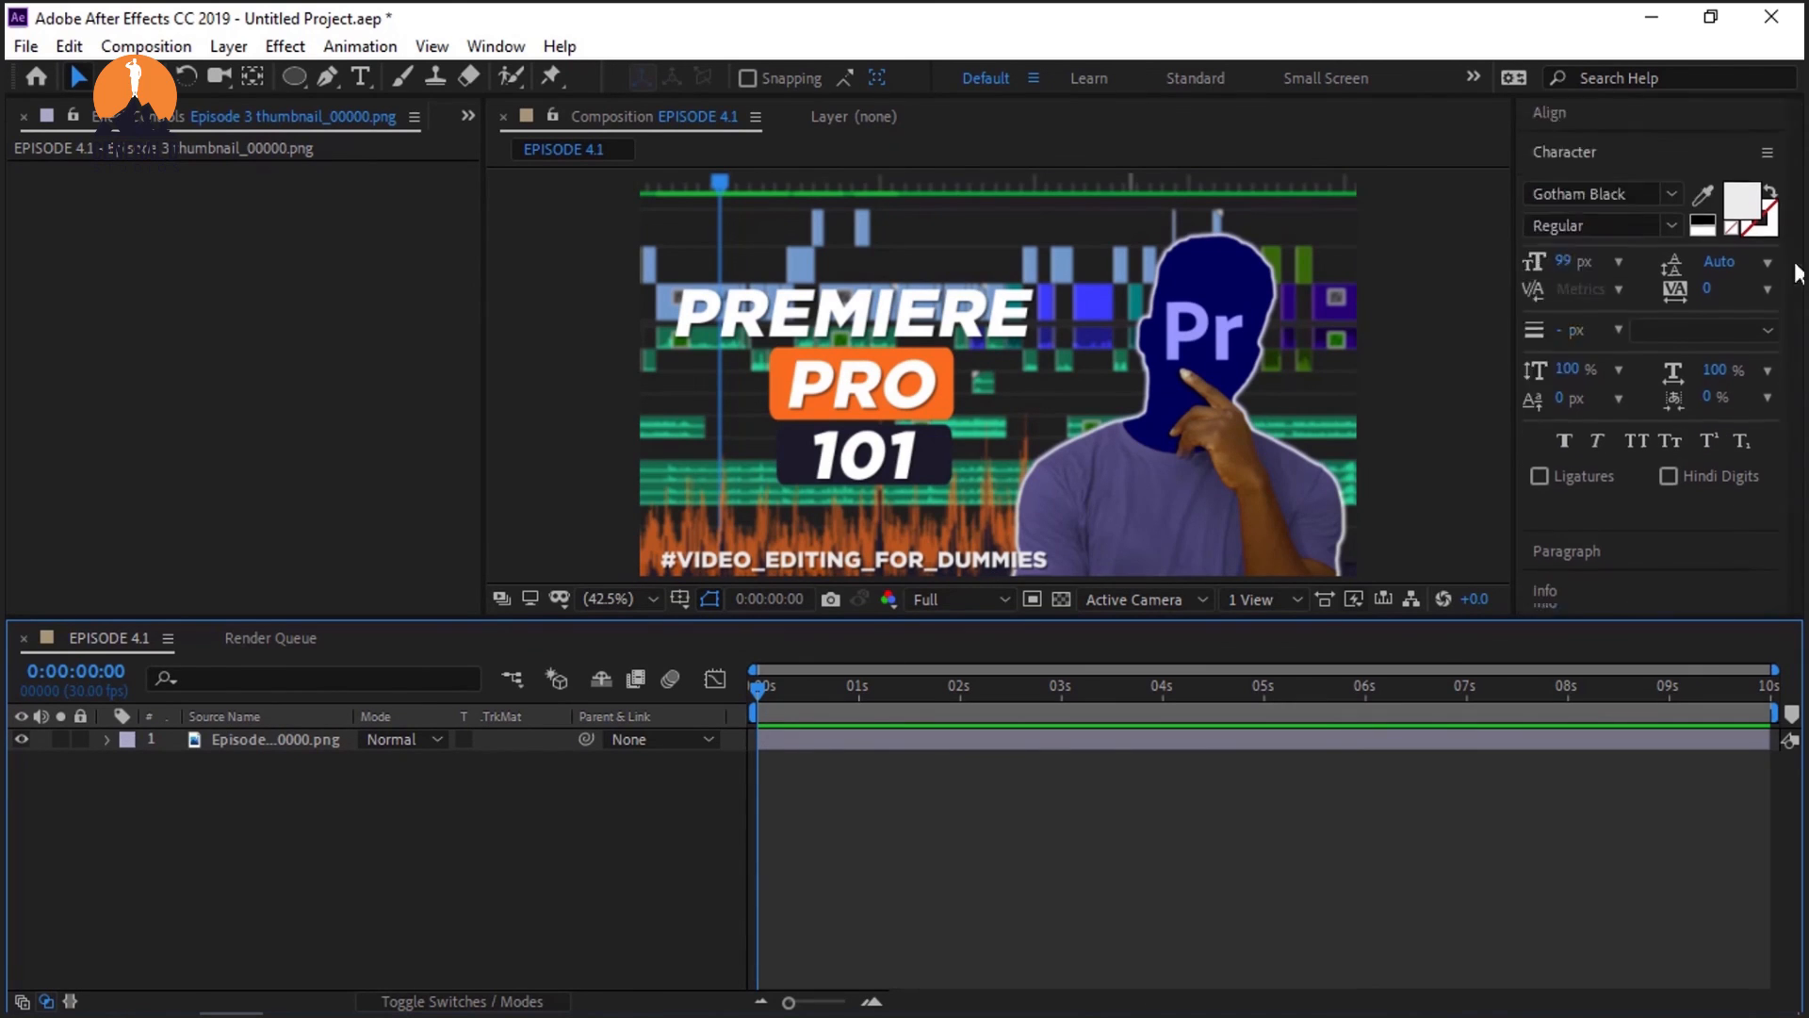
pyautogui.scroll(3, 1774, 495)
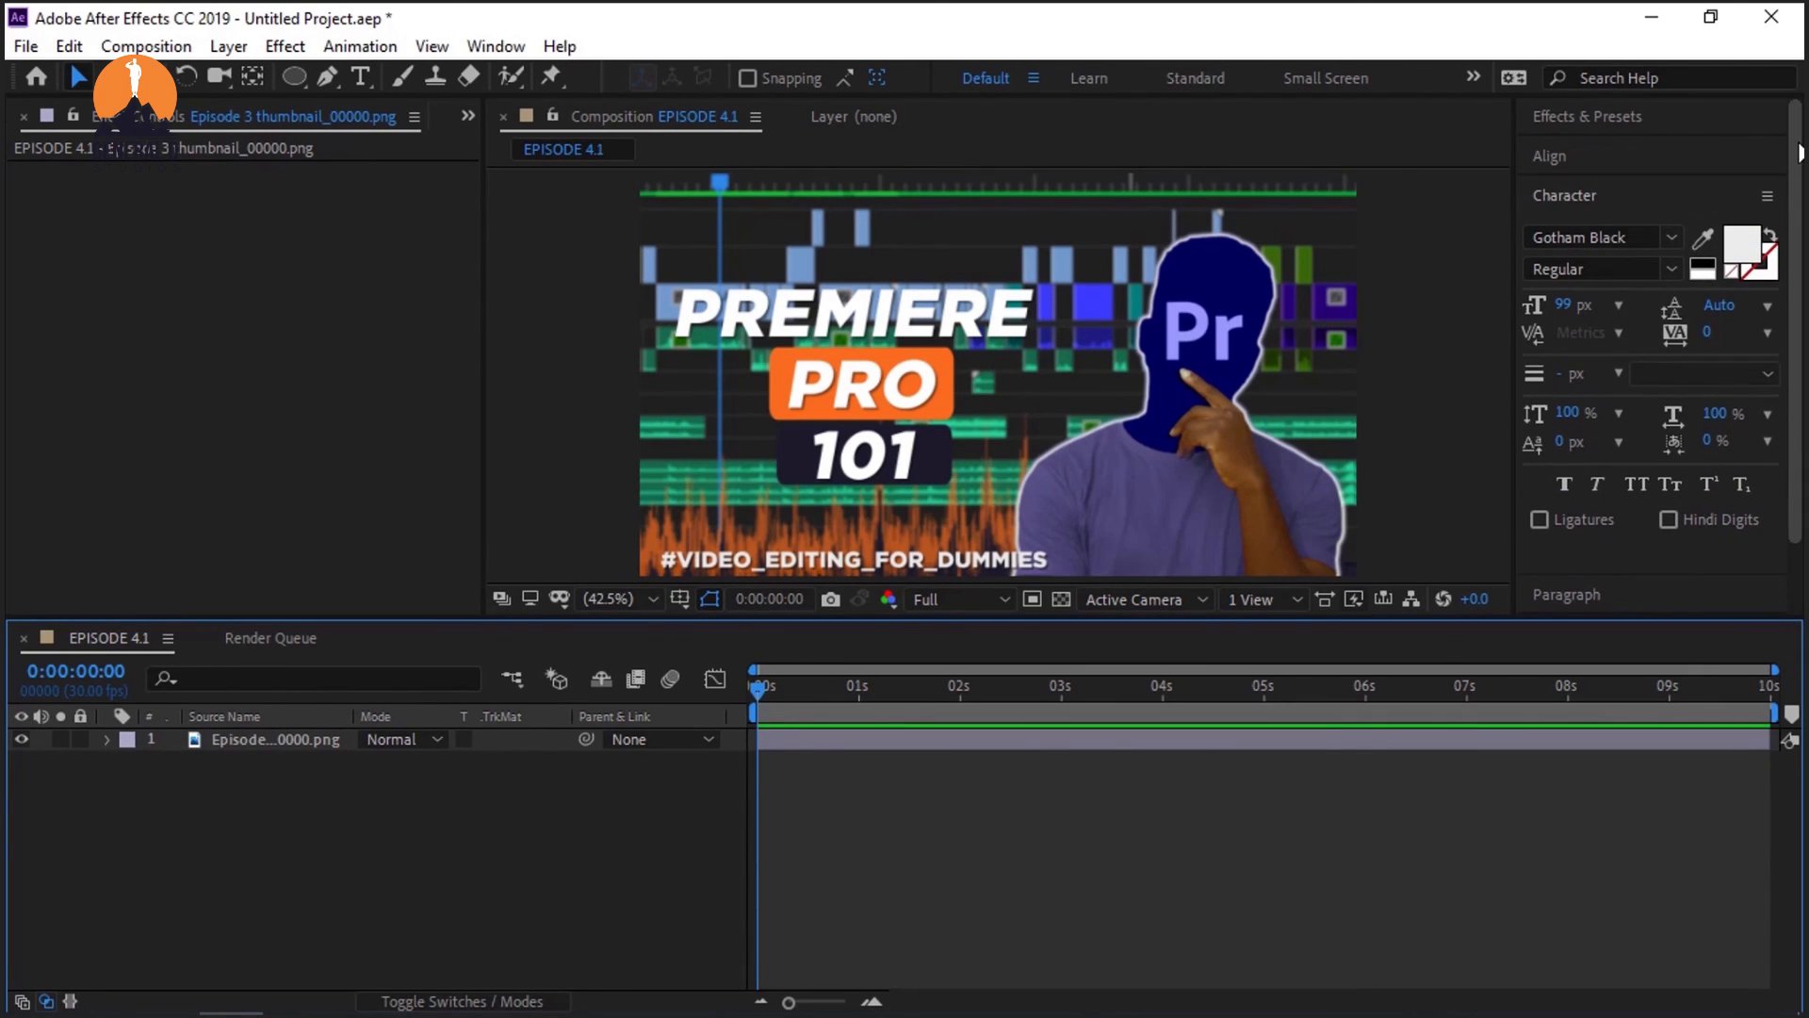